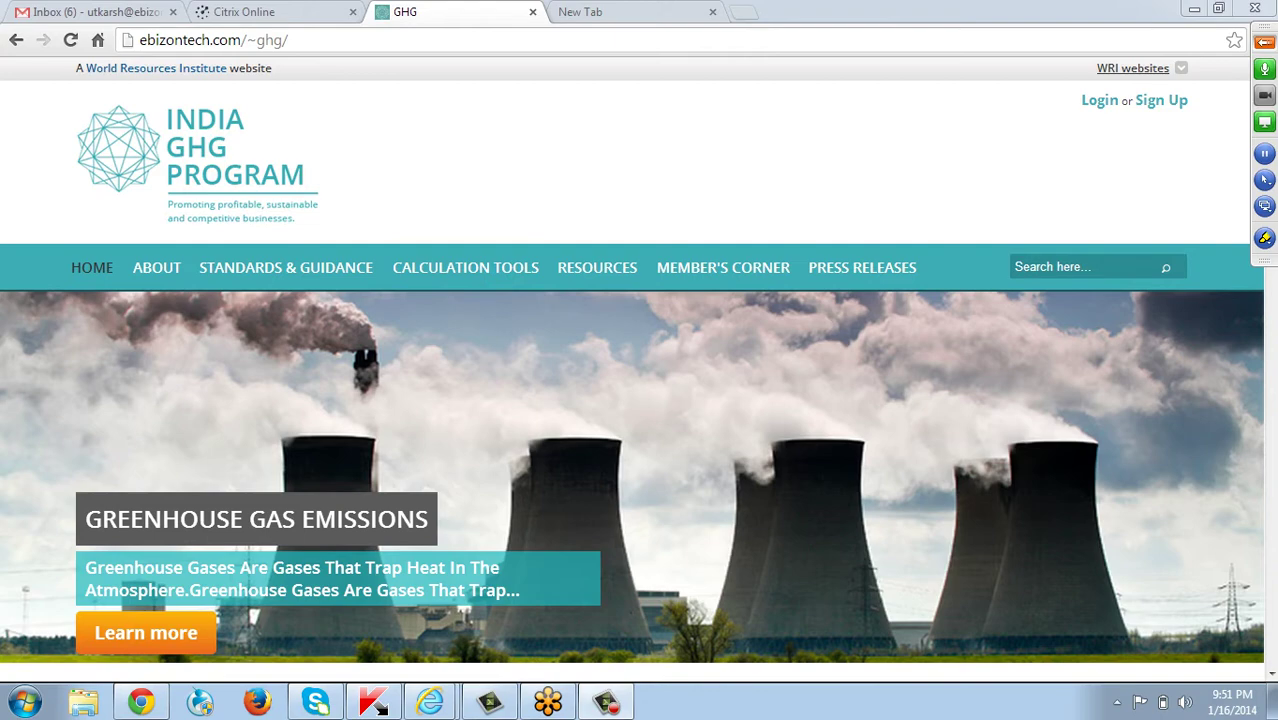
Go to the site's user login page from the Login link at the top right.
scroll(463, 425, "down", 2)
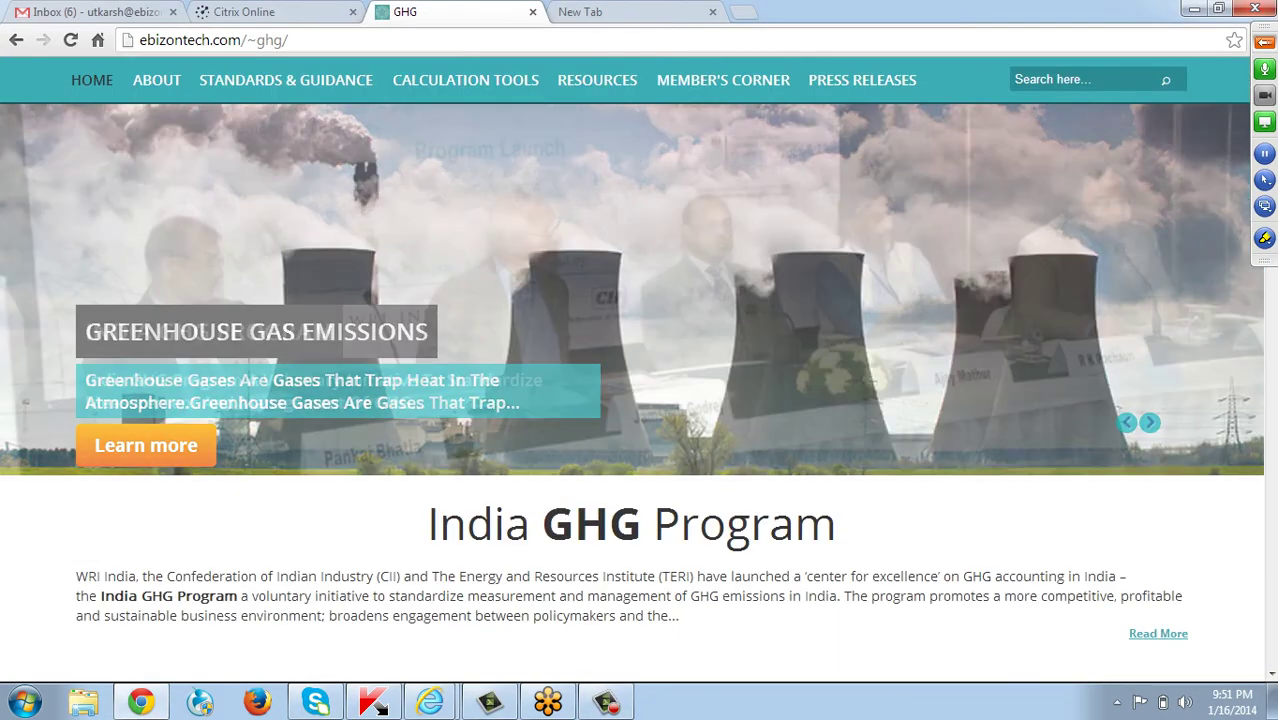
scroll(632, 360, "up", 2)
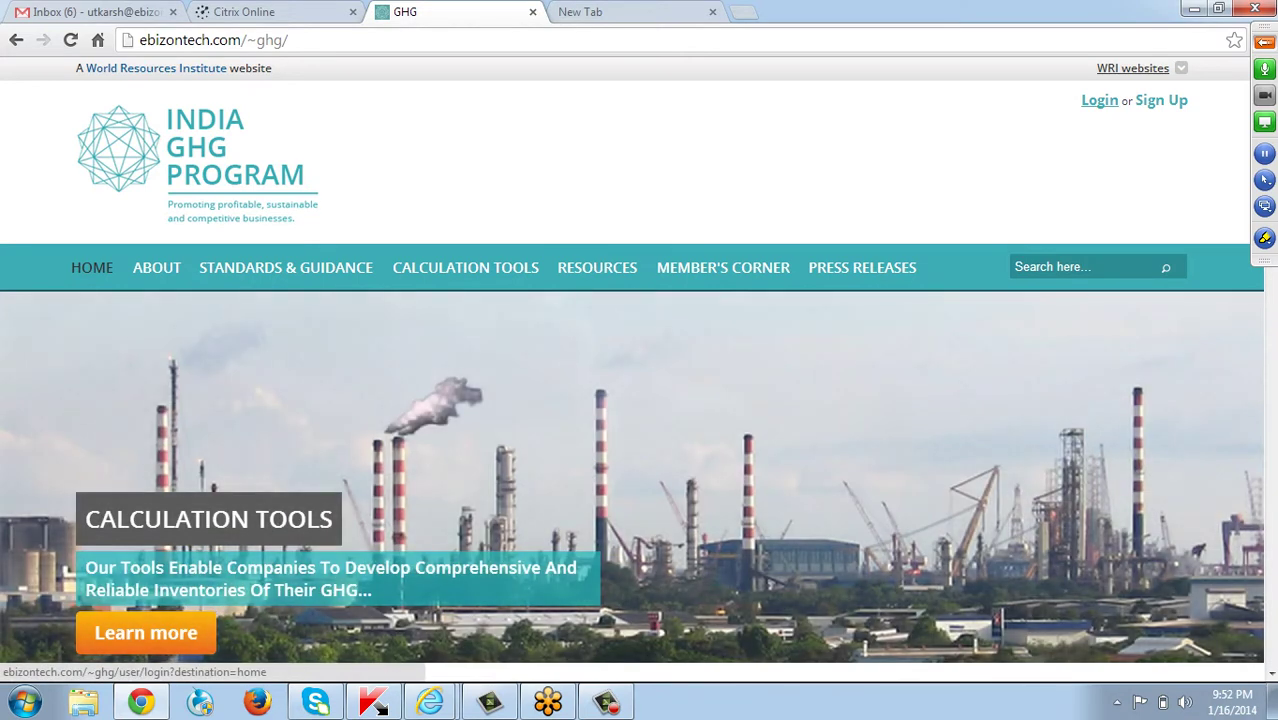
left_click(1099, 100)
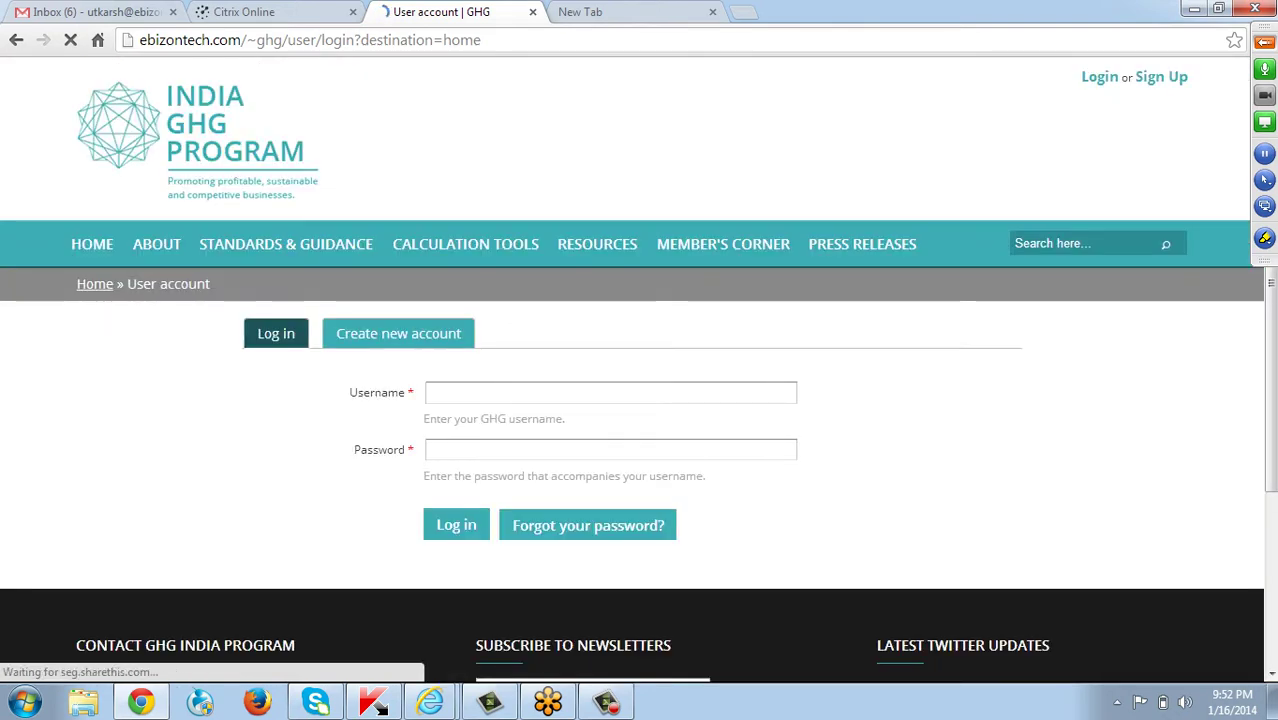
Log in with the admin account's username and password.
type("admin")
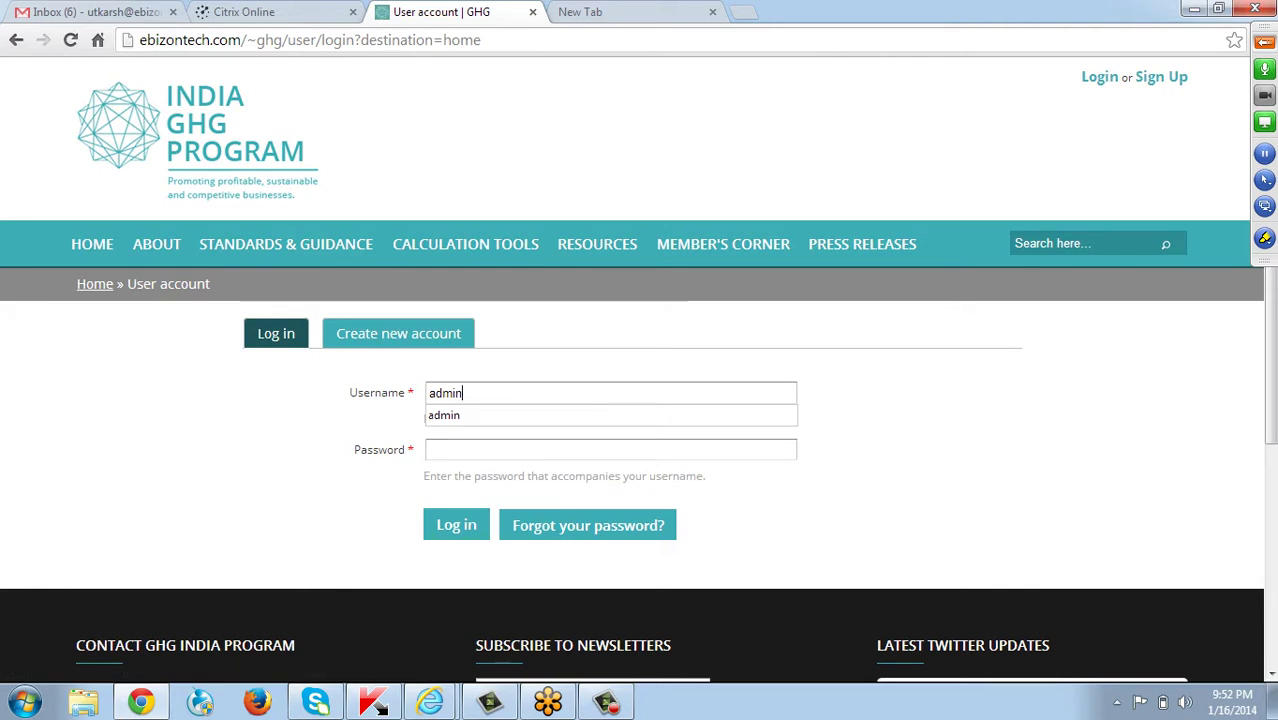
key("Tab")
type("•••••")
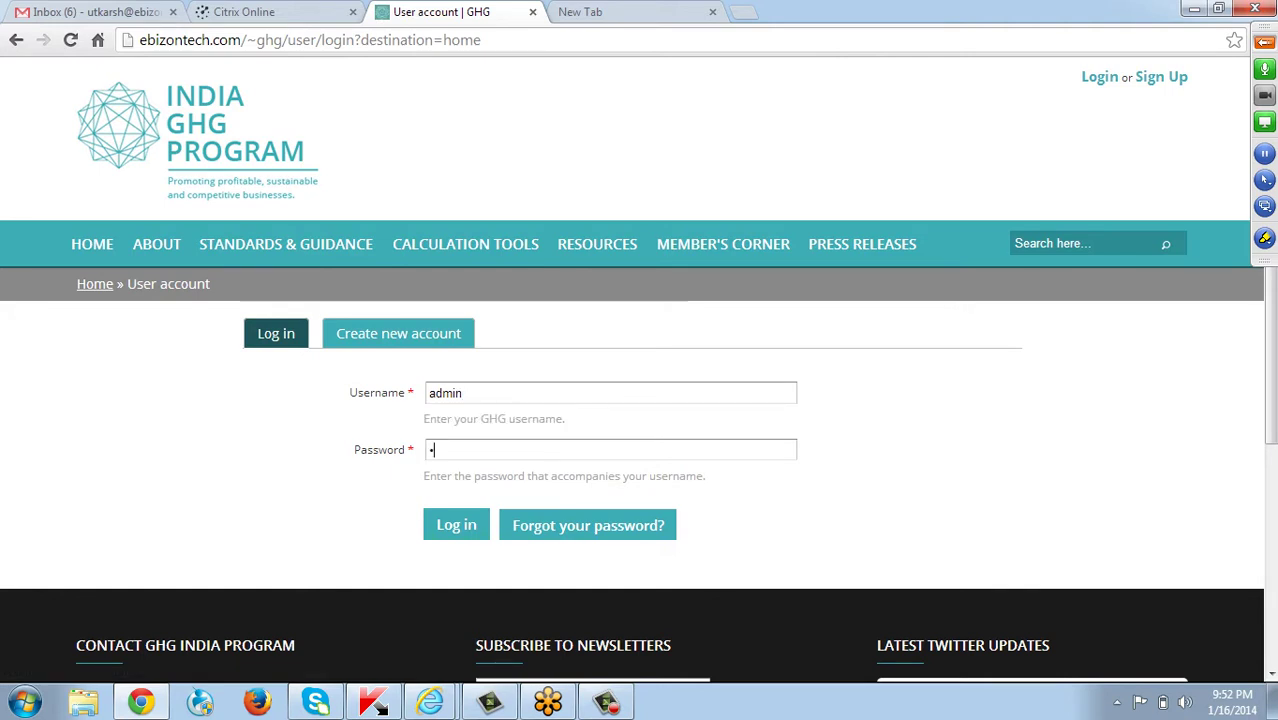
type("••")
key("Return")
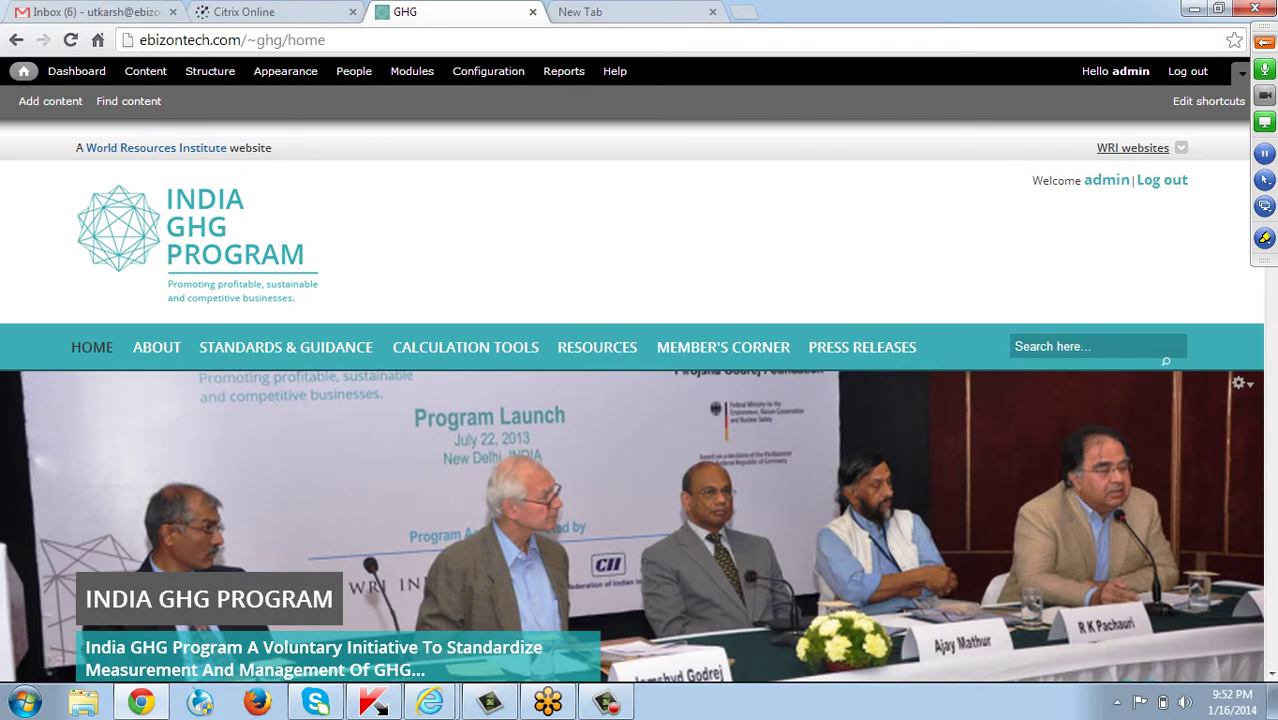
Filter the Content admin list by the Rotator content type.
scroll(639, 400, "down", 1)
scroll(639, 400, "down", 1)
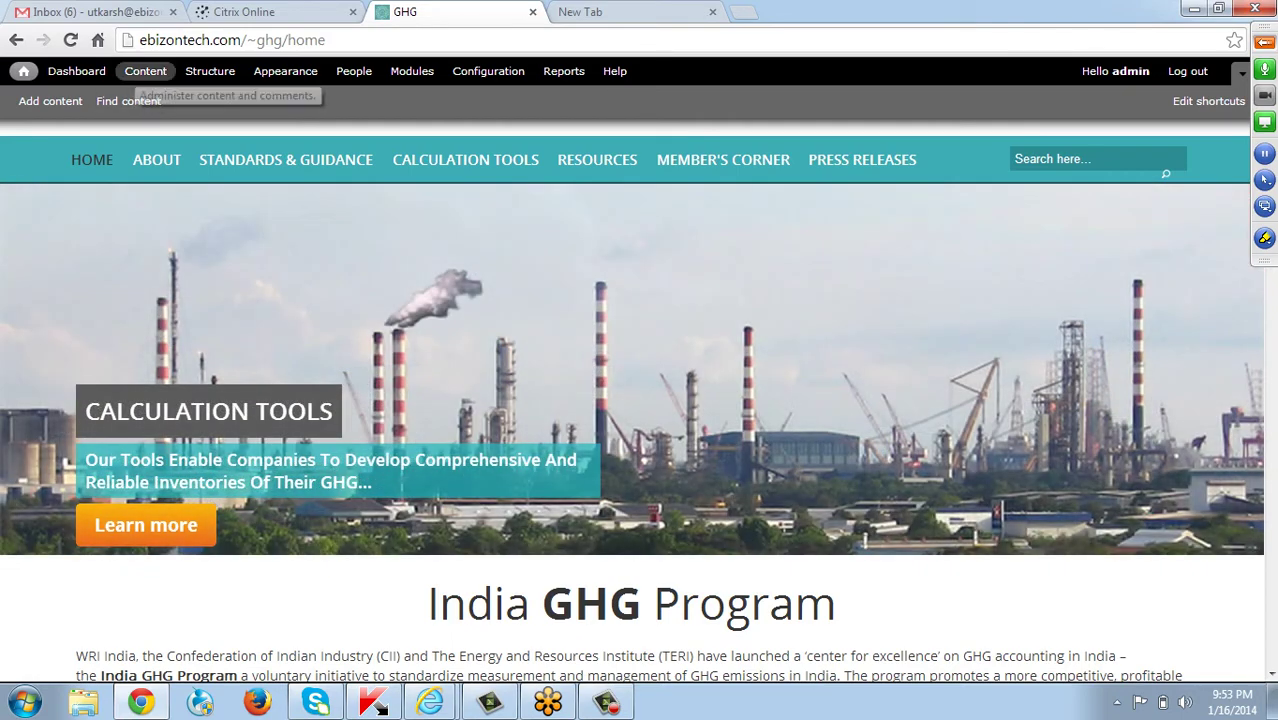
left_click(145, 71)
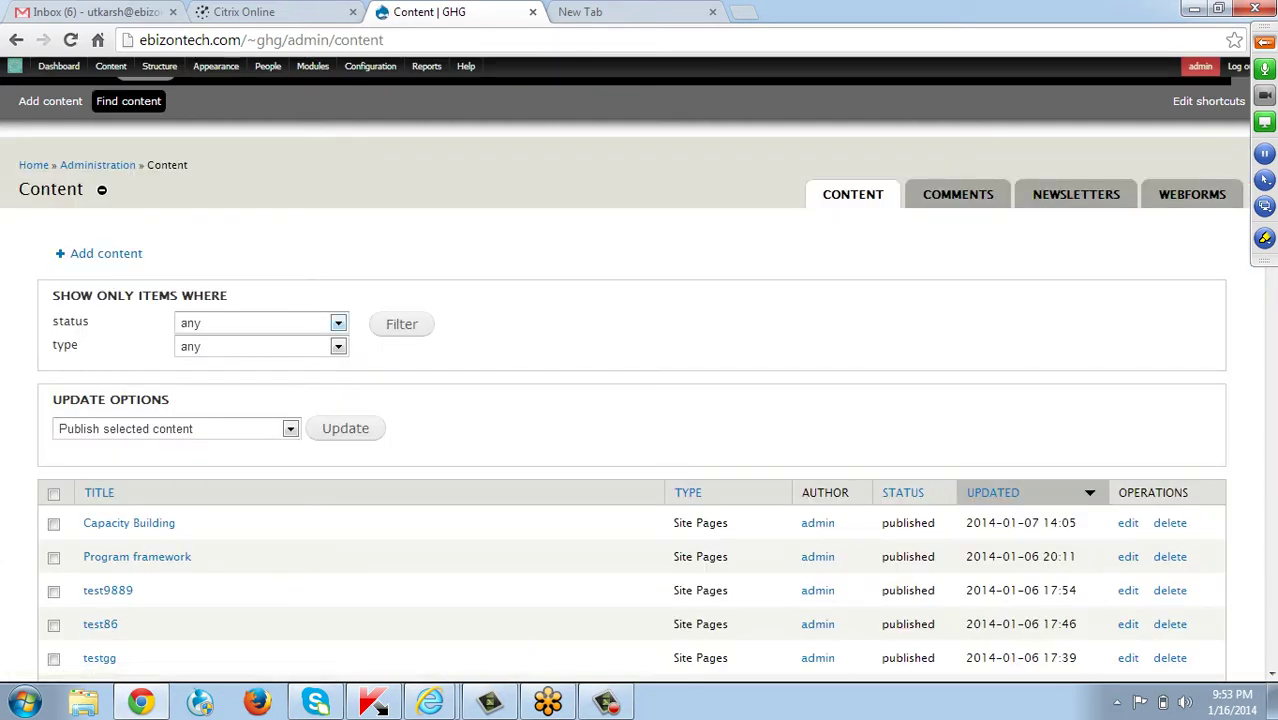
left_click(338, 346)
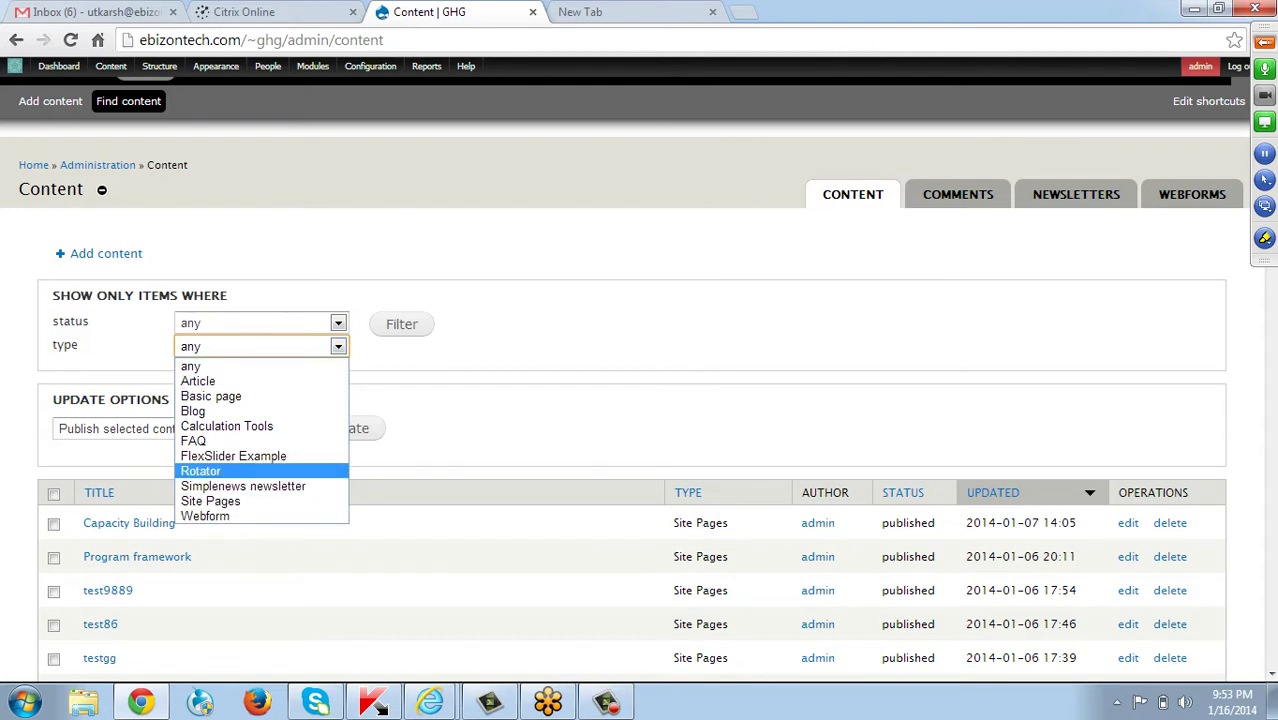
key("Return")
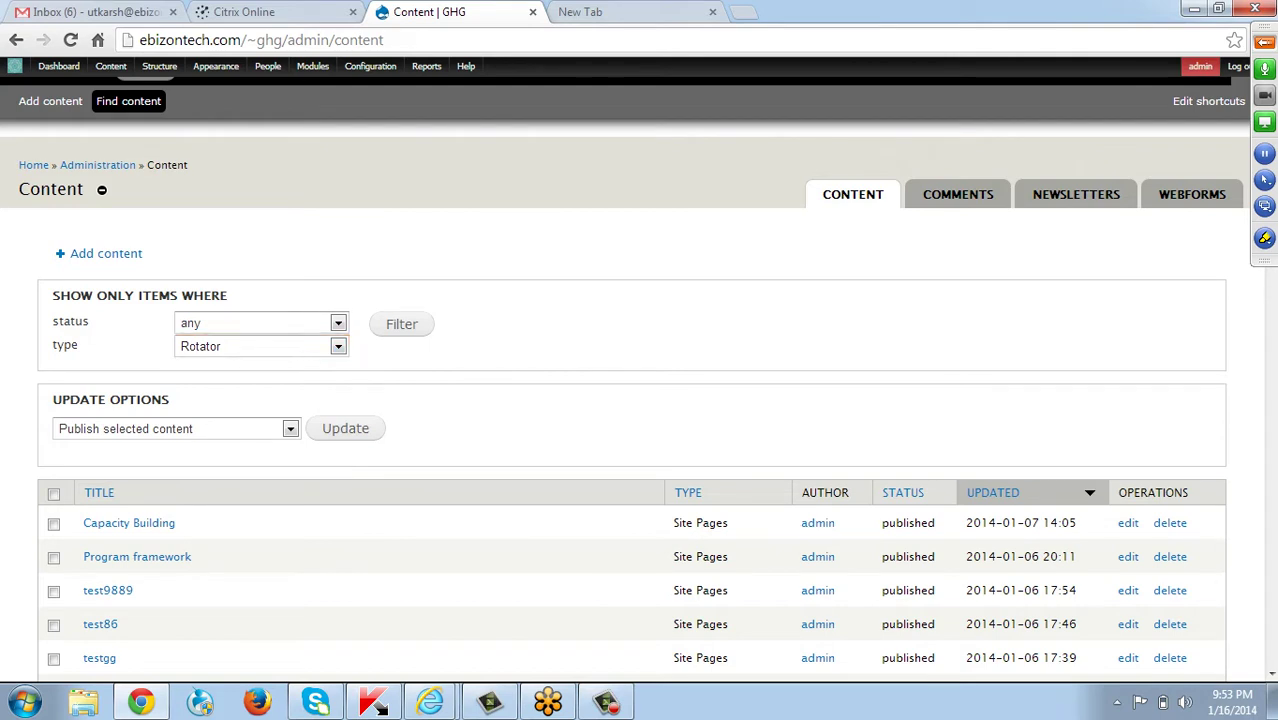
left_click(401, 324)
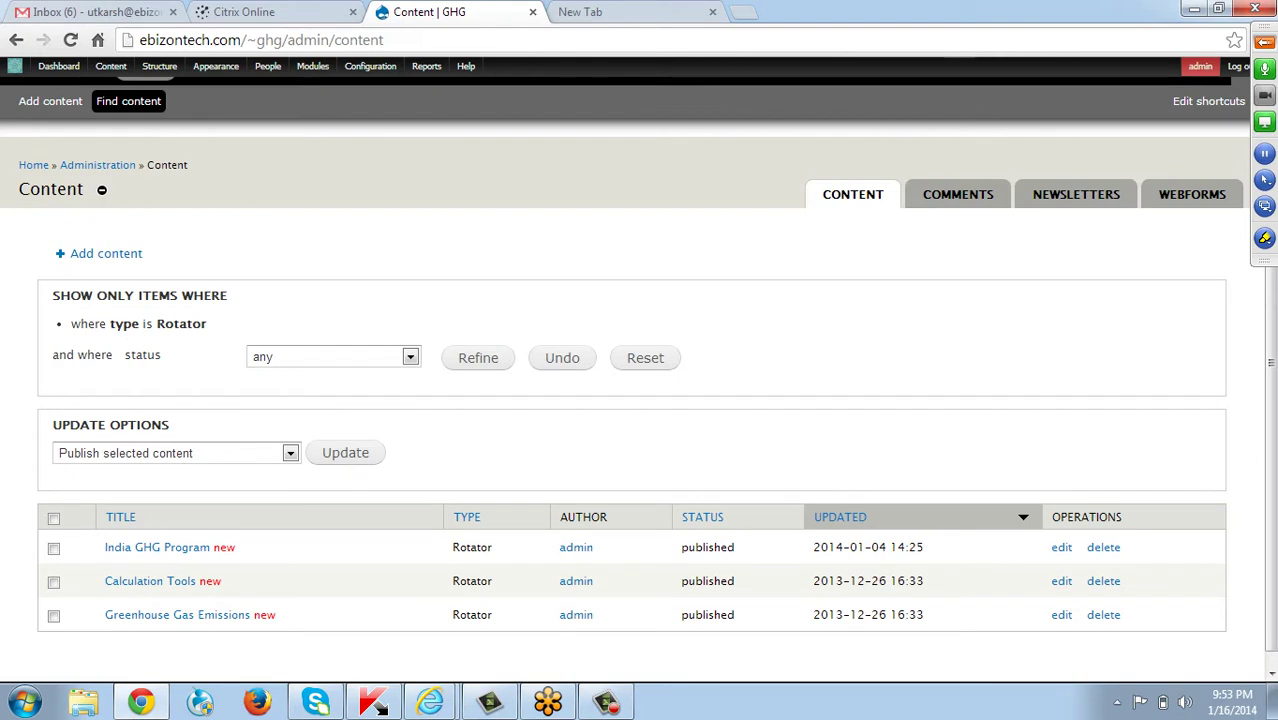
Reset the filter and reapply Rotator, listing the three Rotator items.
mouse_move(111, 66)
left_click(645, 357)
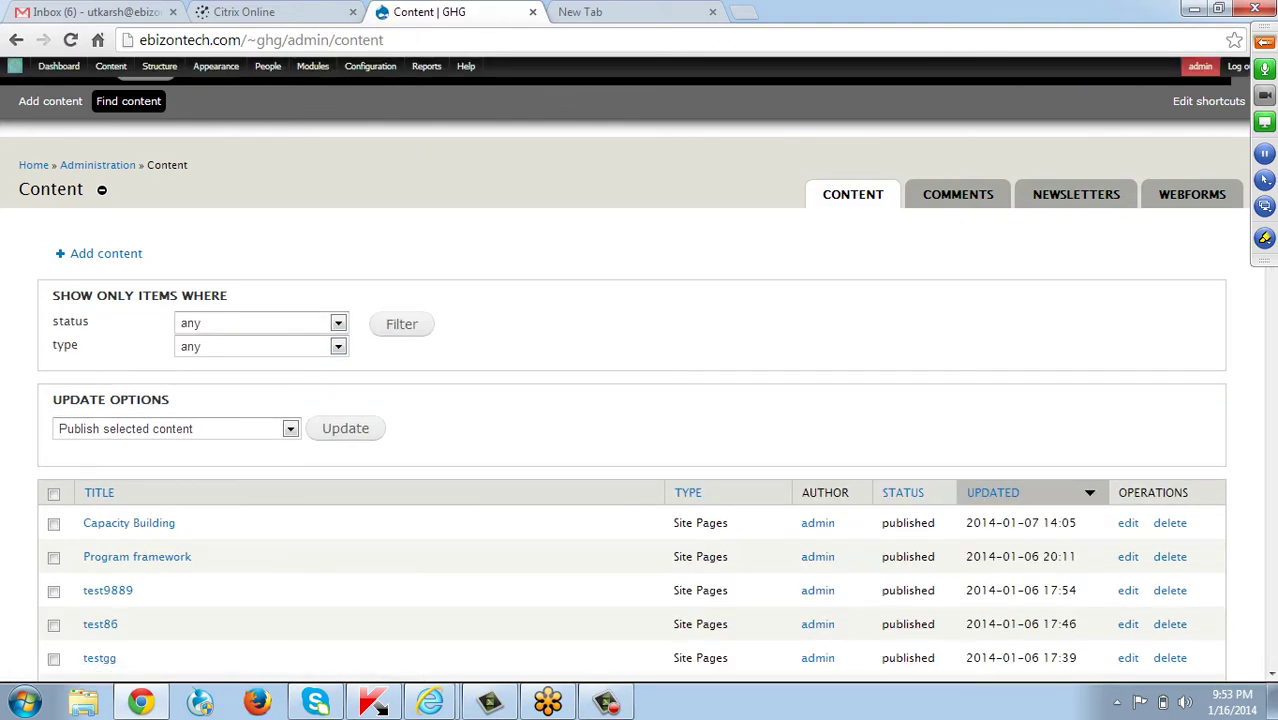
left_click(338, 346)
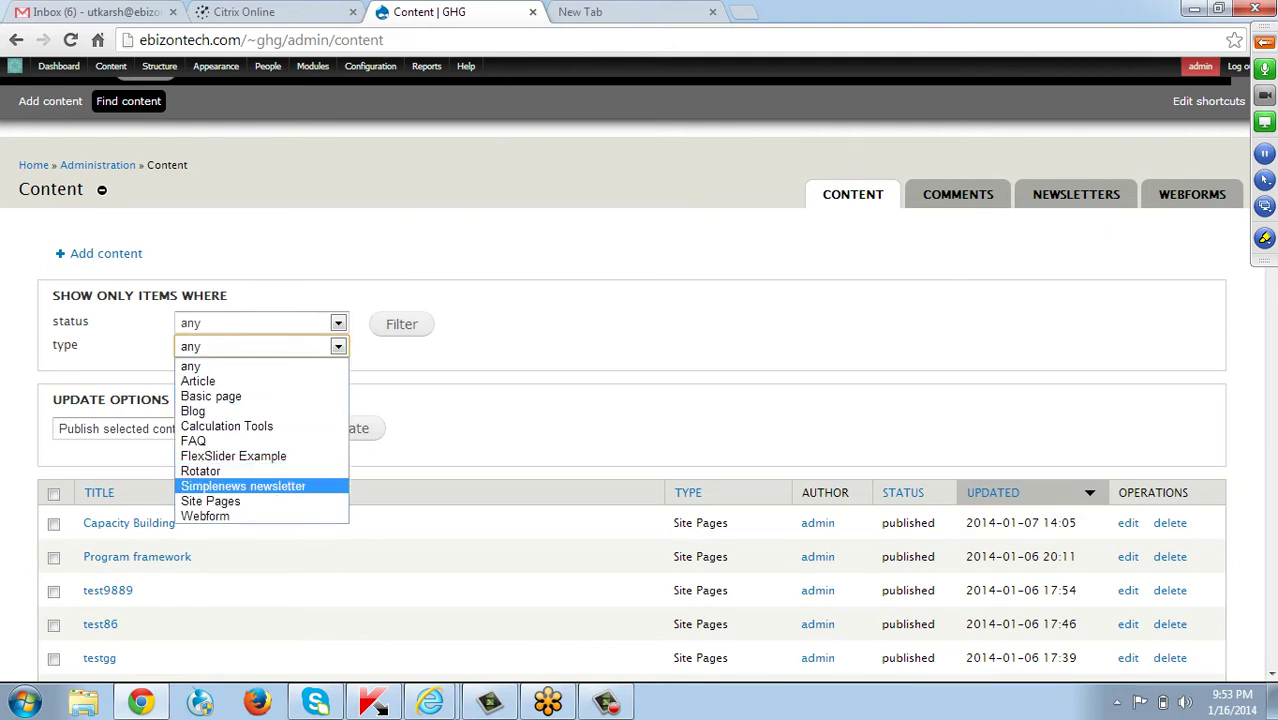
key("Up")
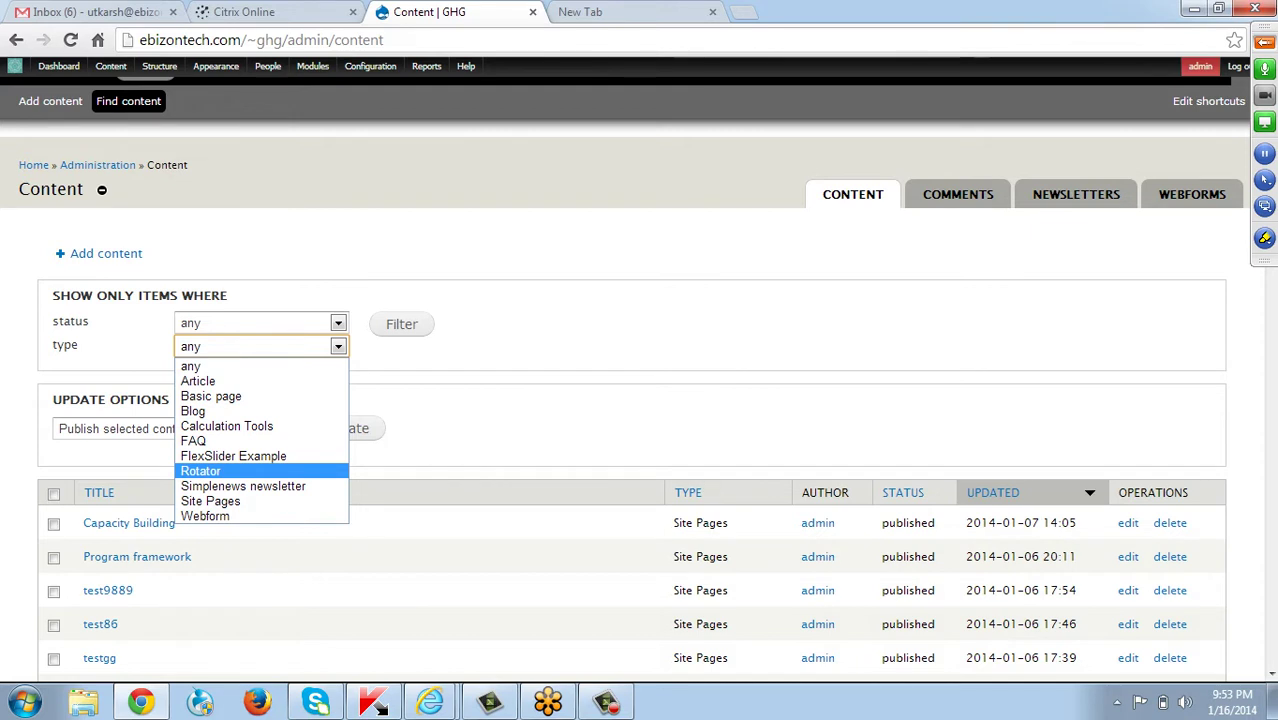
key("Return")
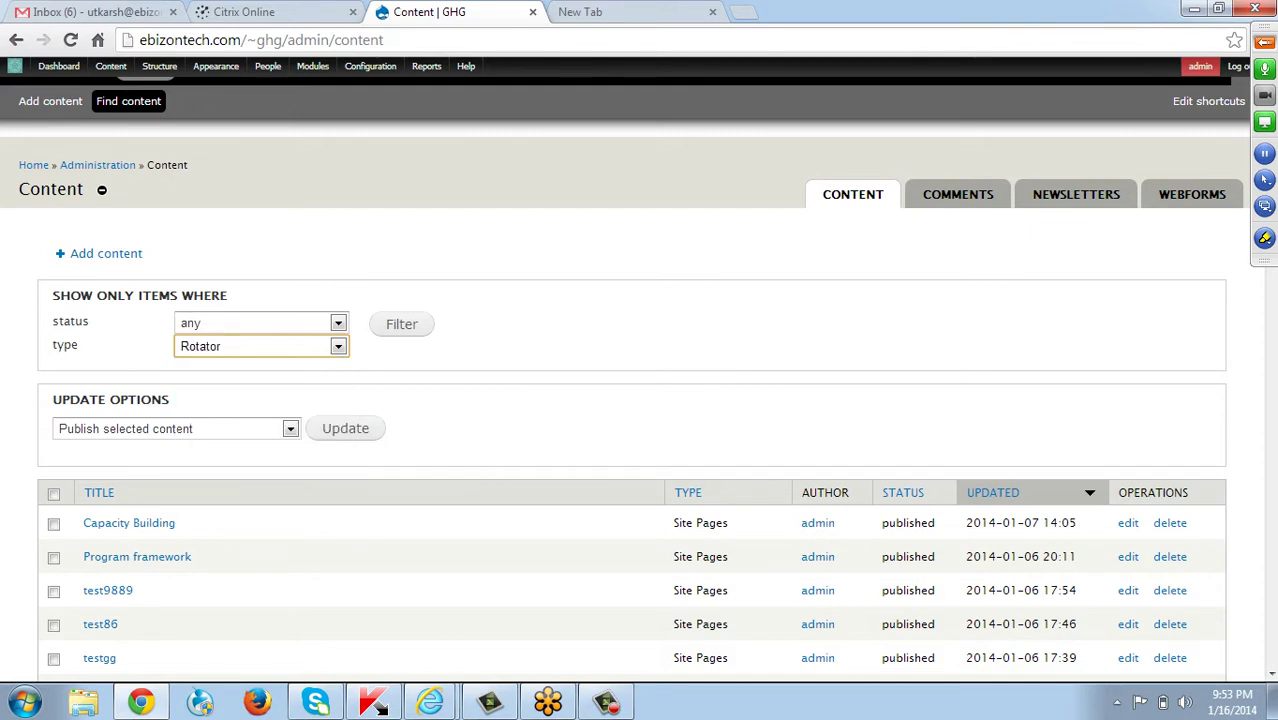
key("Return")
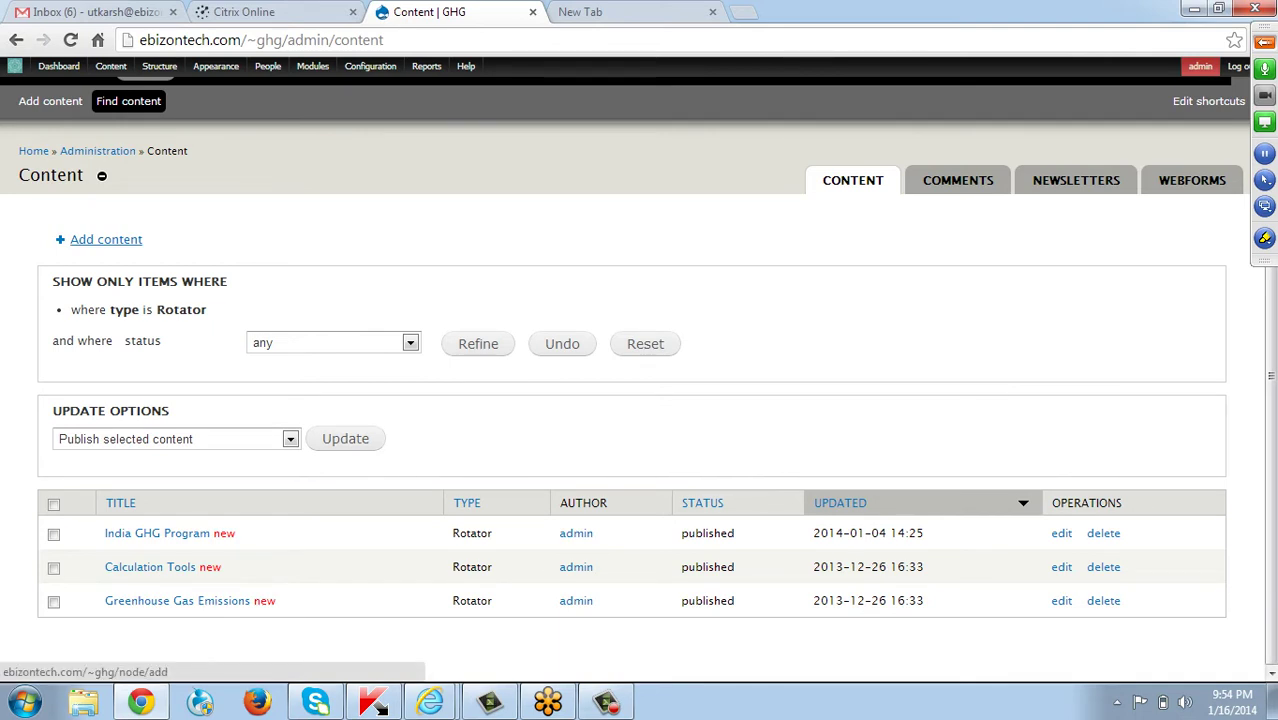
Open an empty Create Rotator form from Add content.
left_click(106, 239)
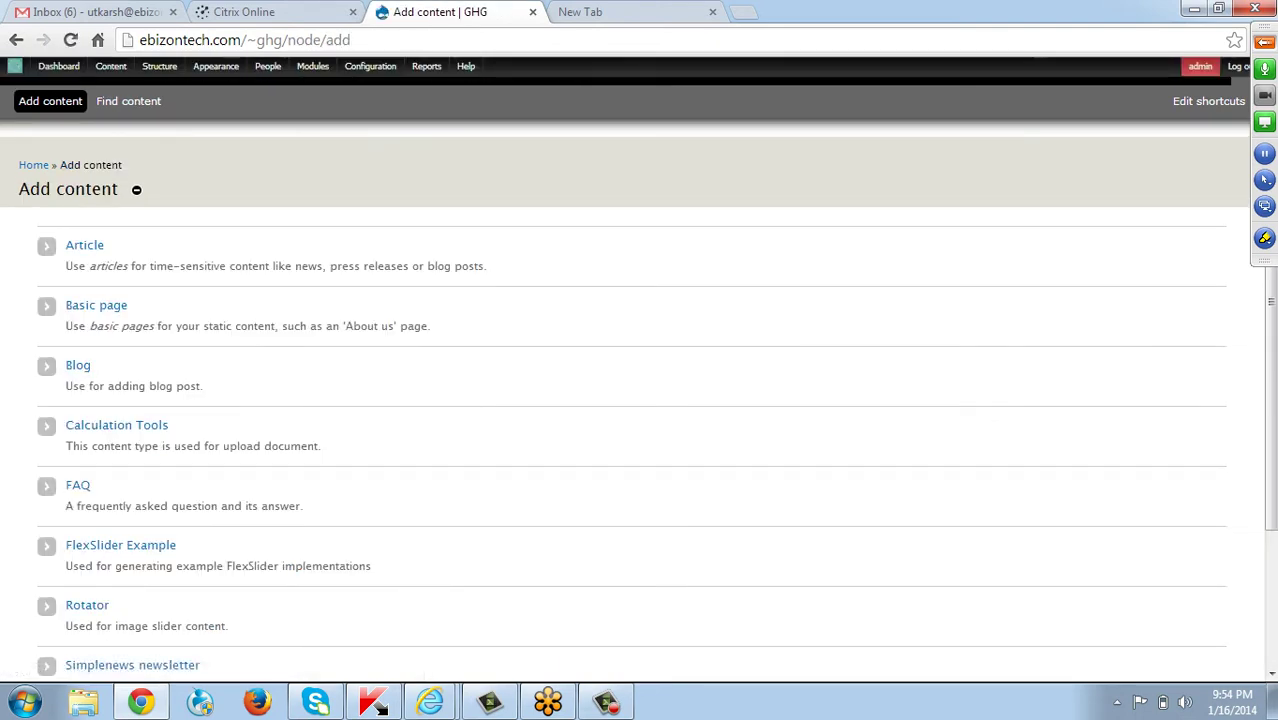
scroll(640, 400, "down", 1)
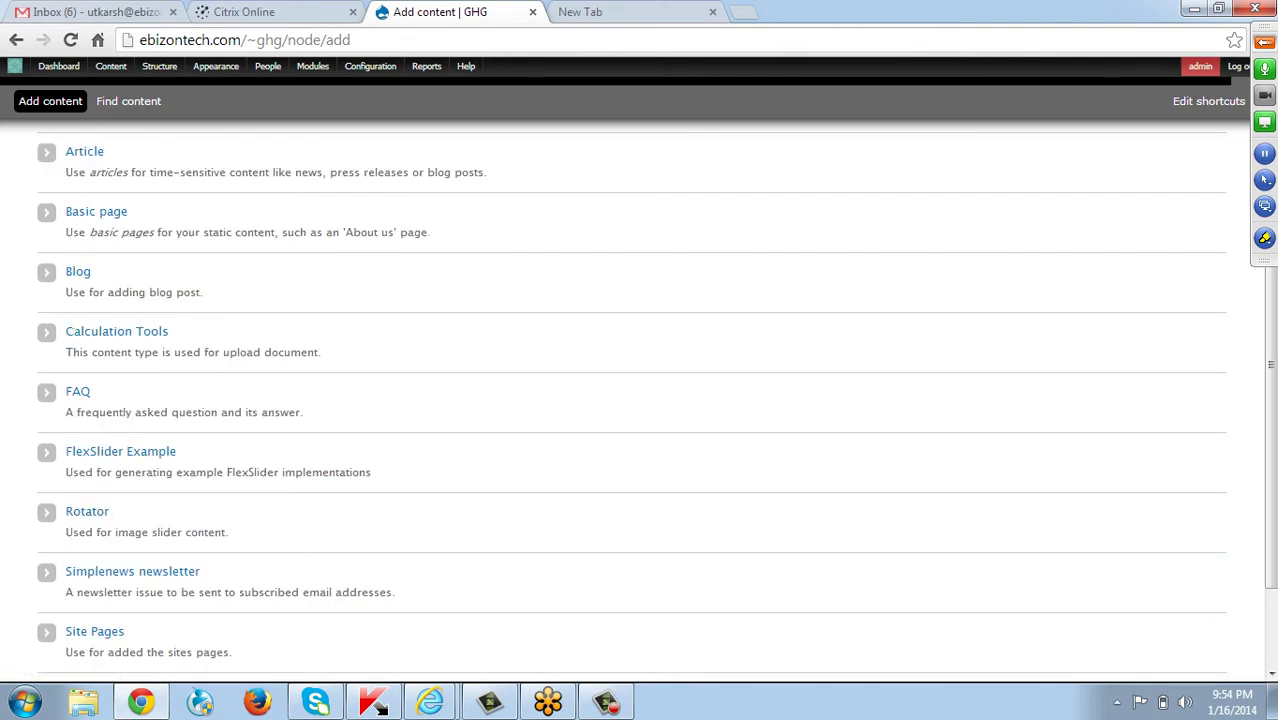
left_click(87, 511)
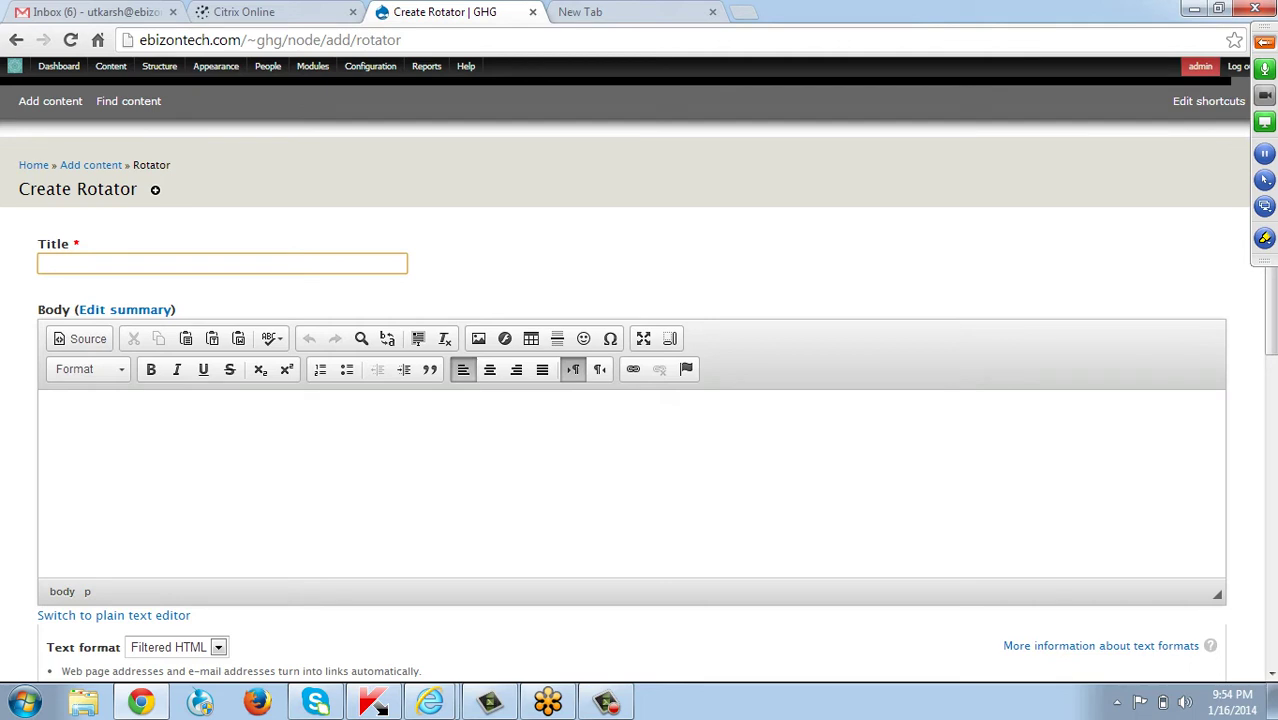
Title the rotator 'Green House Emissions' and begin the Body sentence.
type("Green House Emissions")
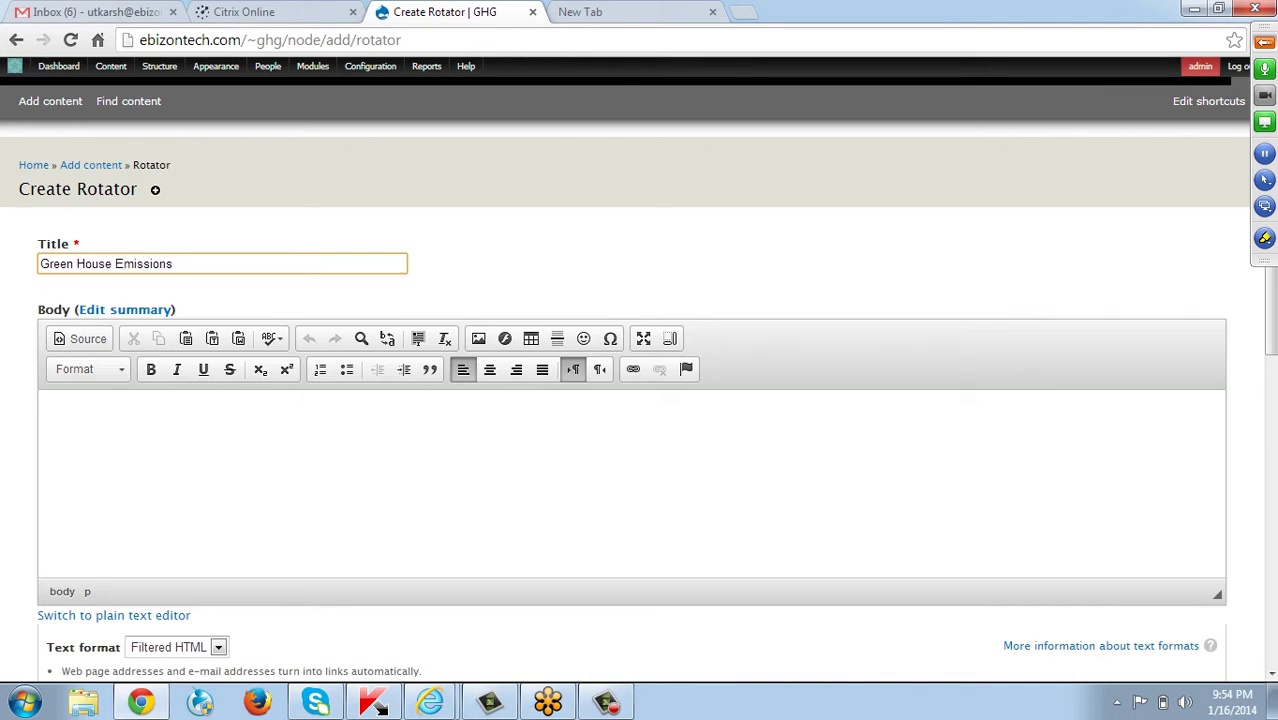
left_click(58, 416)
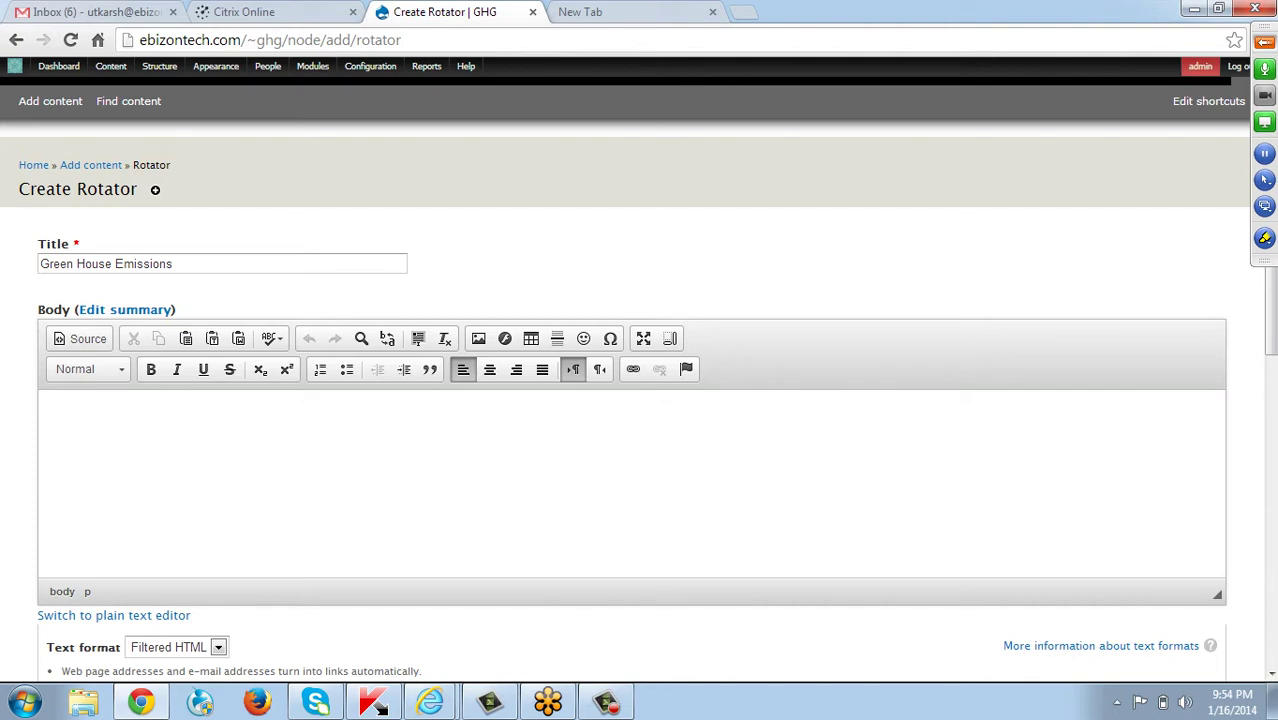
type("We should reduce the cca")
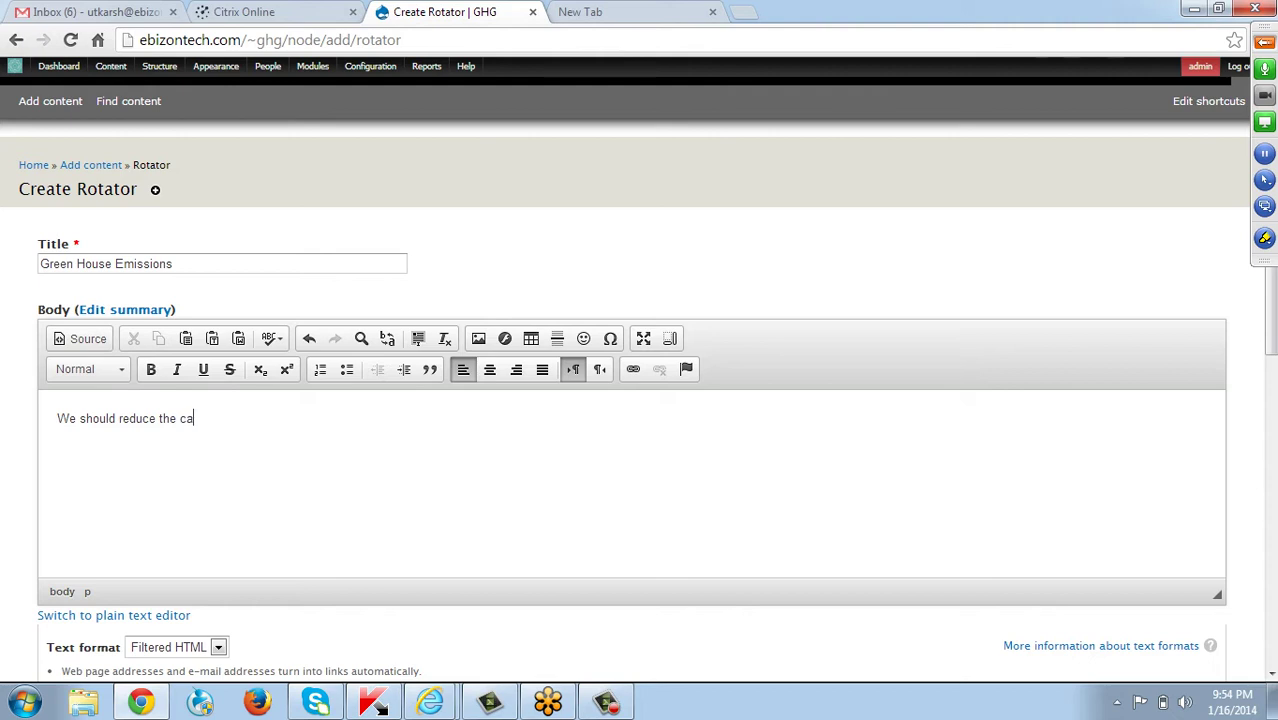
Finish the Body text: 'We should reduce the capacity of Carbon emissions in India'.
type("pacity of Carbon emissionsin")
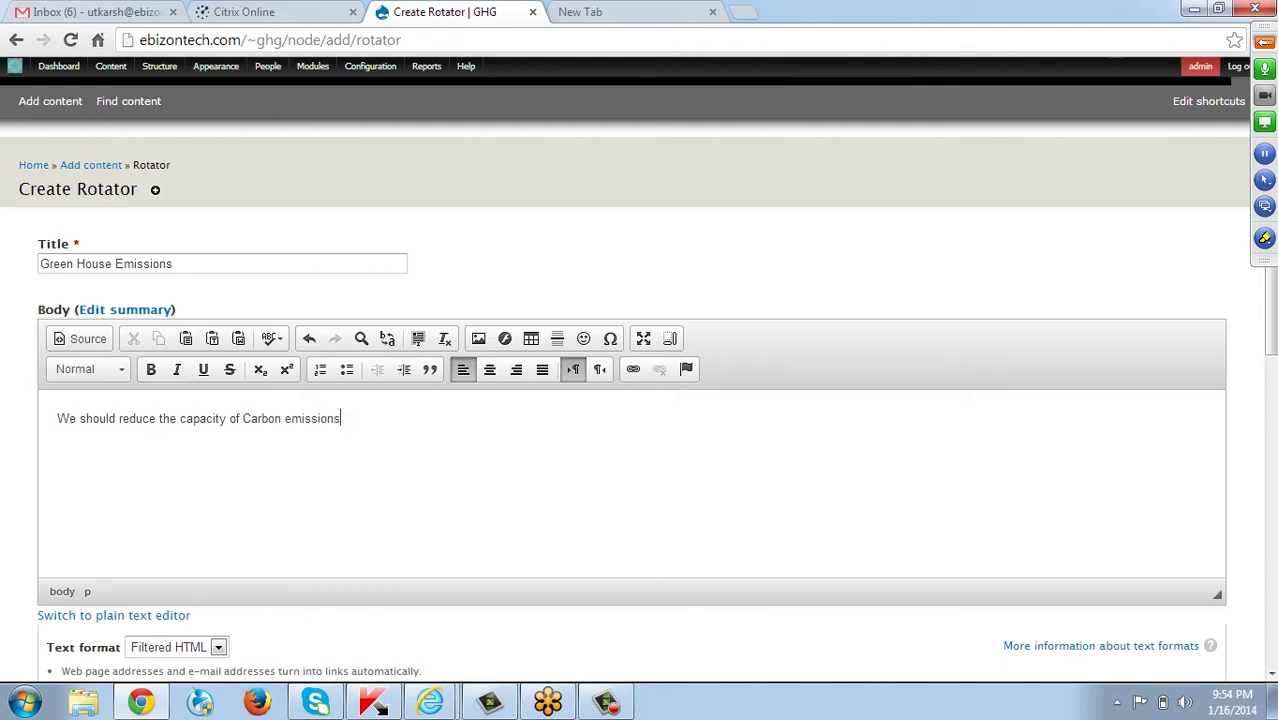
key("BackSpace")
key("BackSpace")
type("in India")
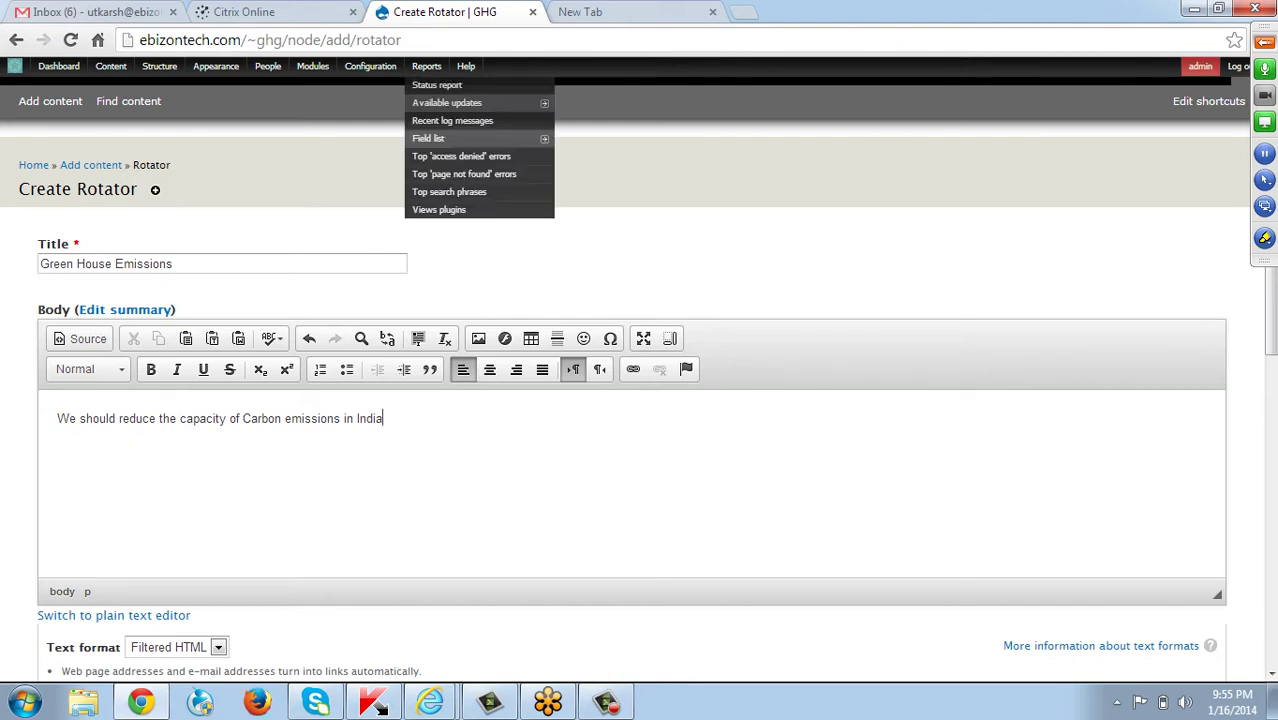
Load indiaghgp.org in the empty new Chrome tab.
left_click(580, 11)
type("d")
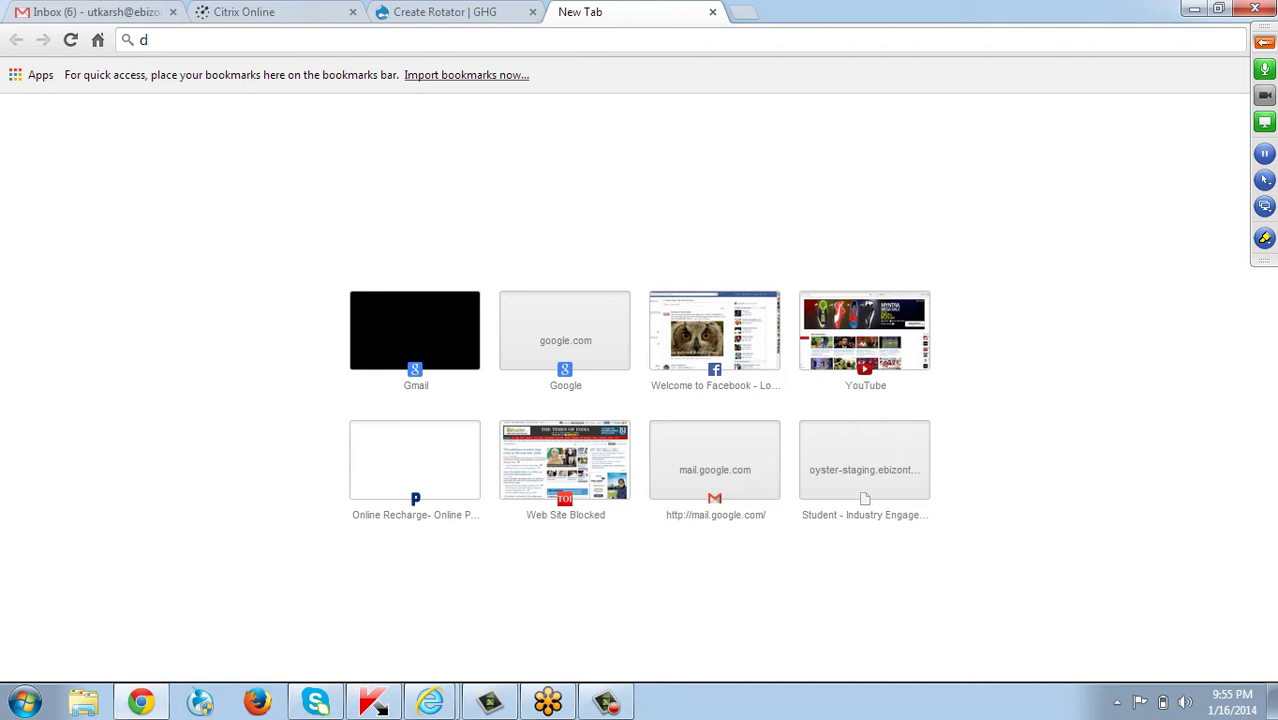
key("BackSpace")
type("indiaghgp.org")
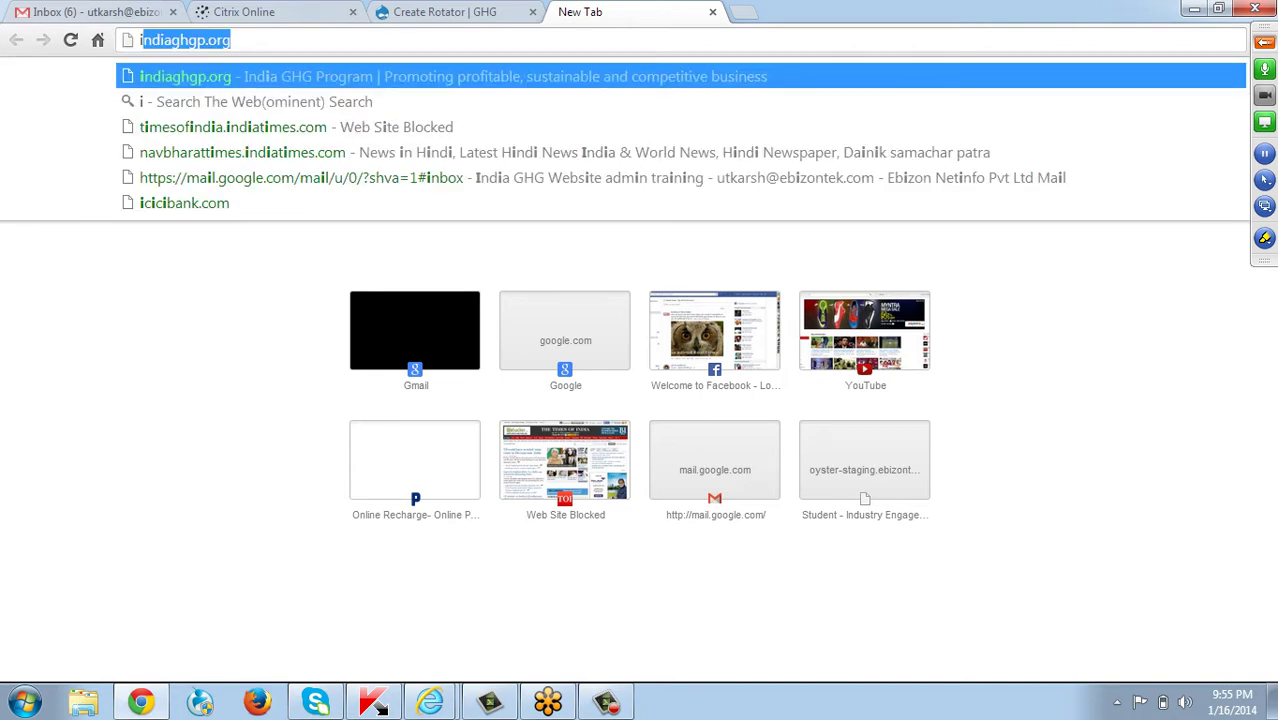
key("Right")
key("Return")
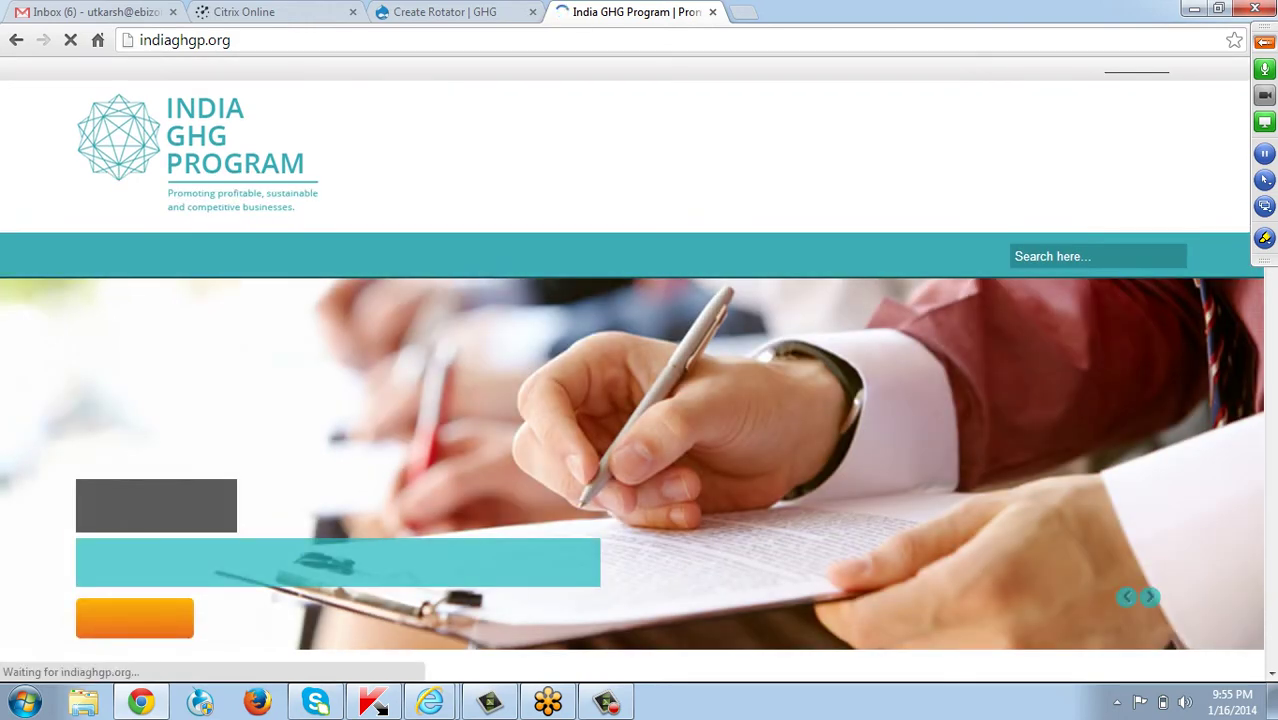
scroll(632, 380, "down", 1)
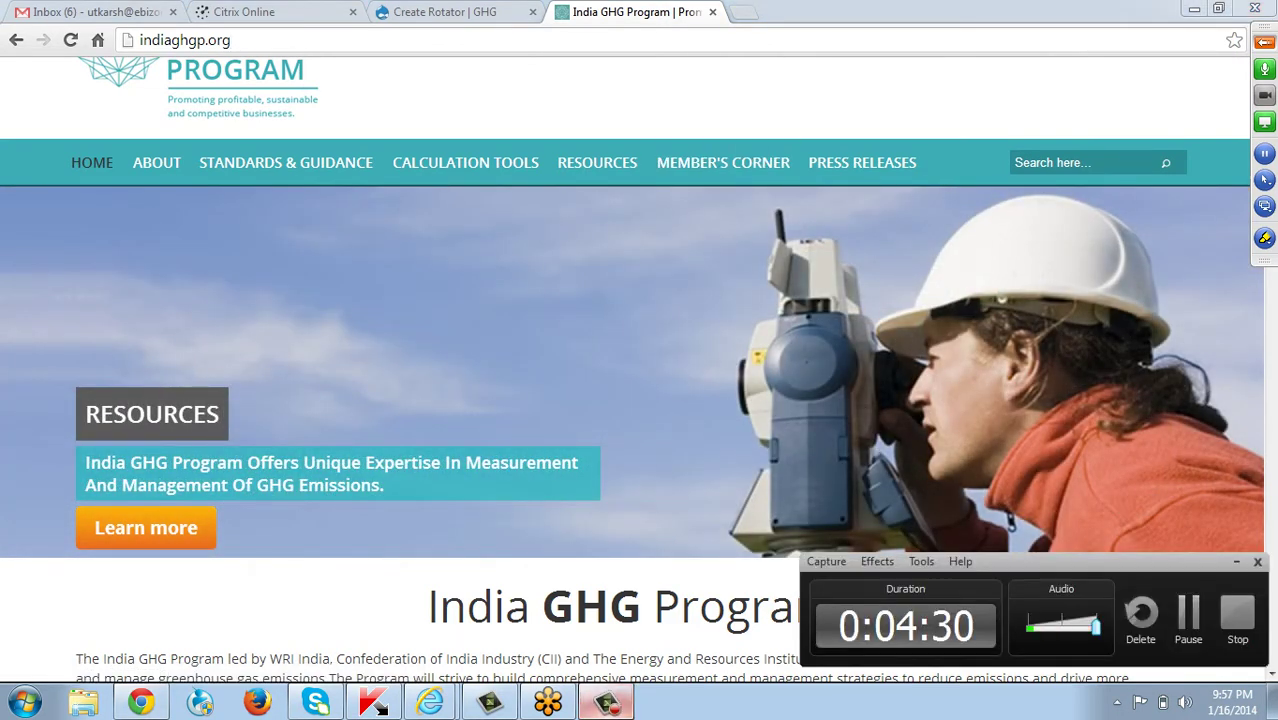
left_click(297, 175)
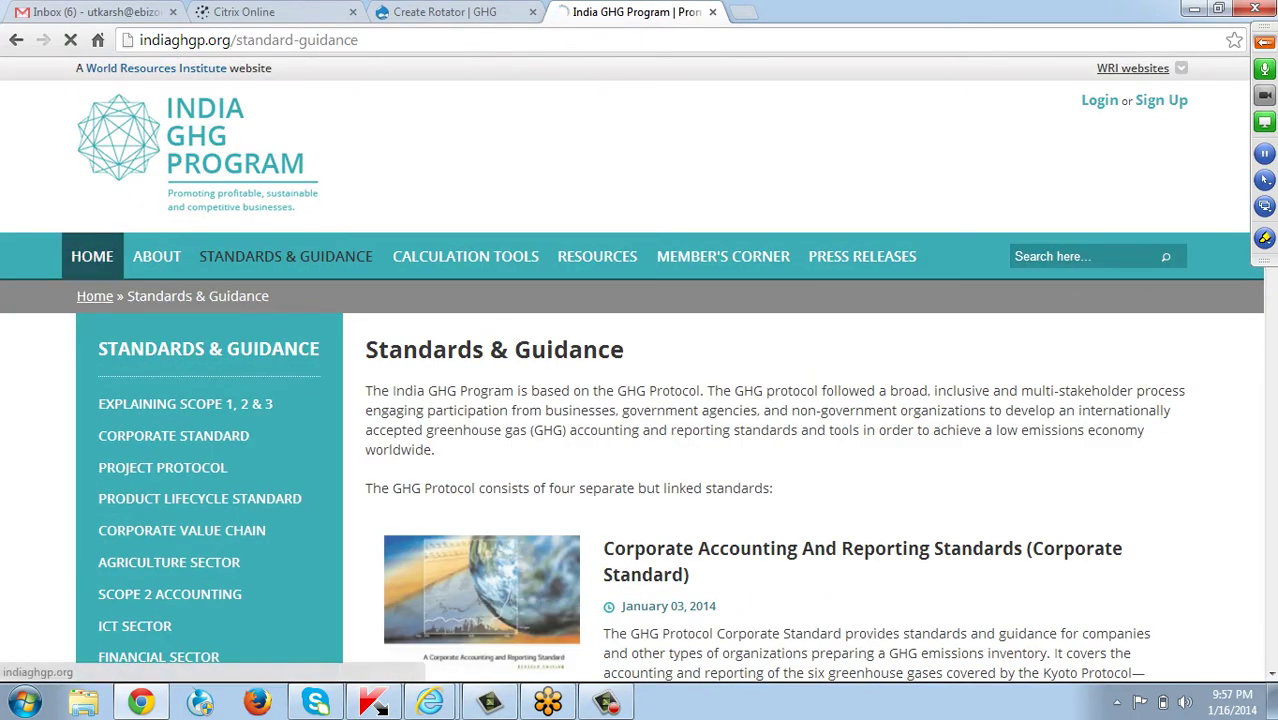
left_click(92, 256)
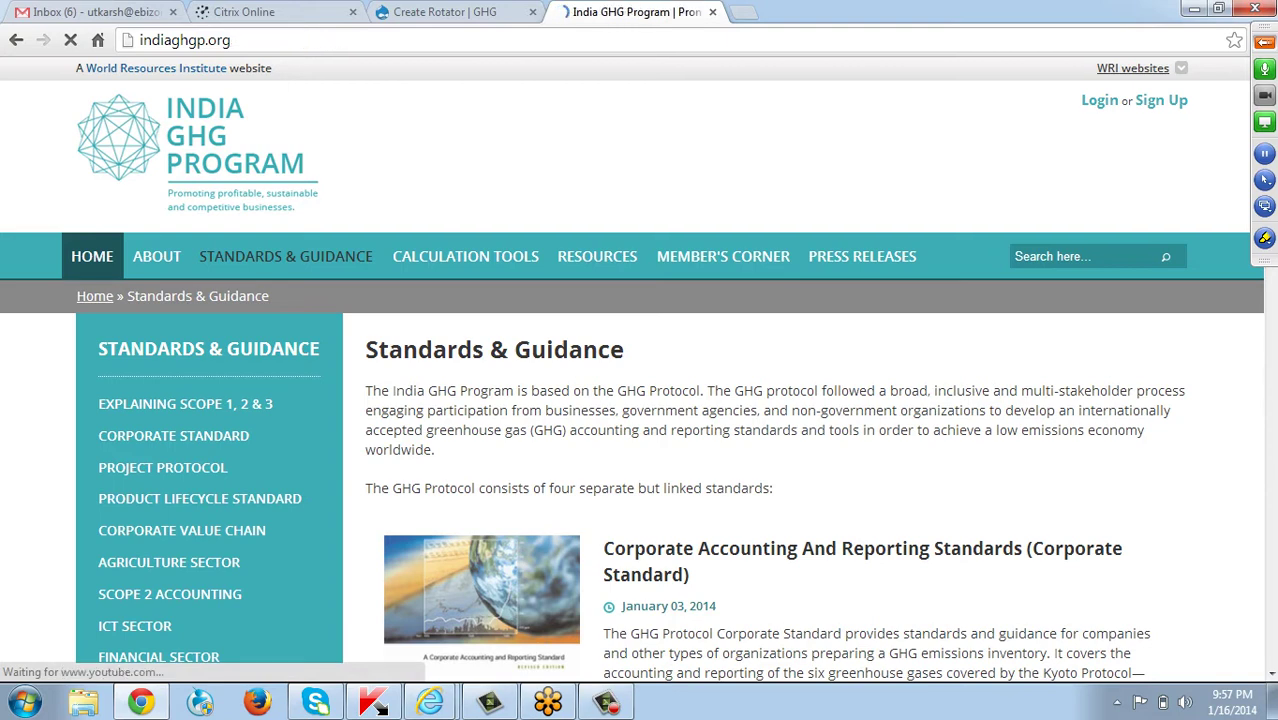
scroll(632, 400, "down", 1)
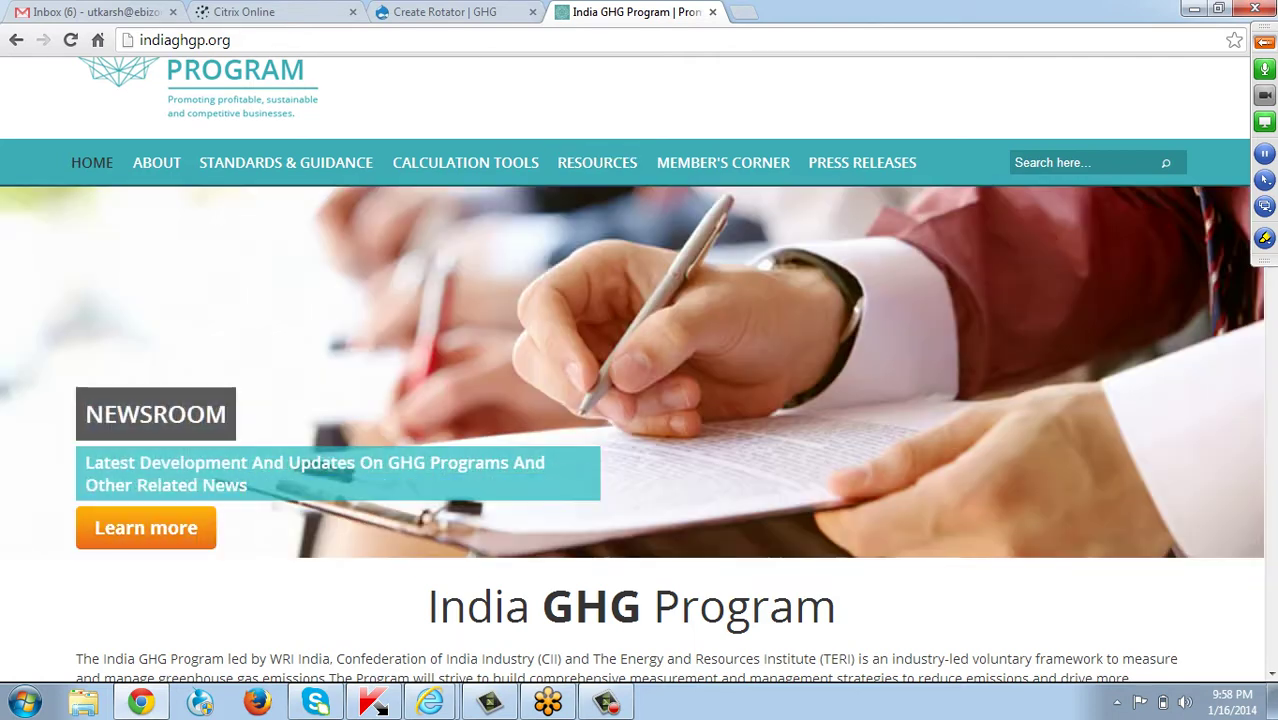
Compare the live site's slider with the rotator form, ending on Create Rotator.
left_click(444, 12)
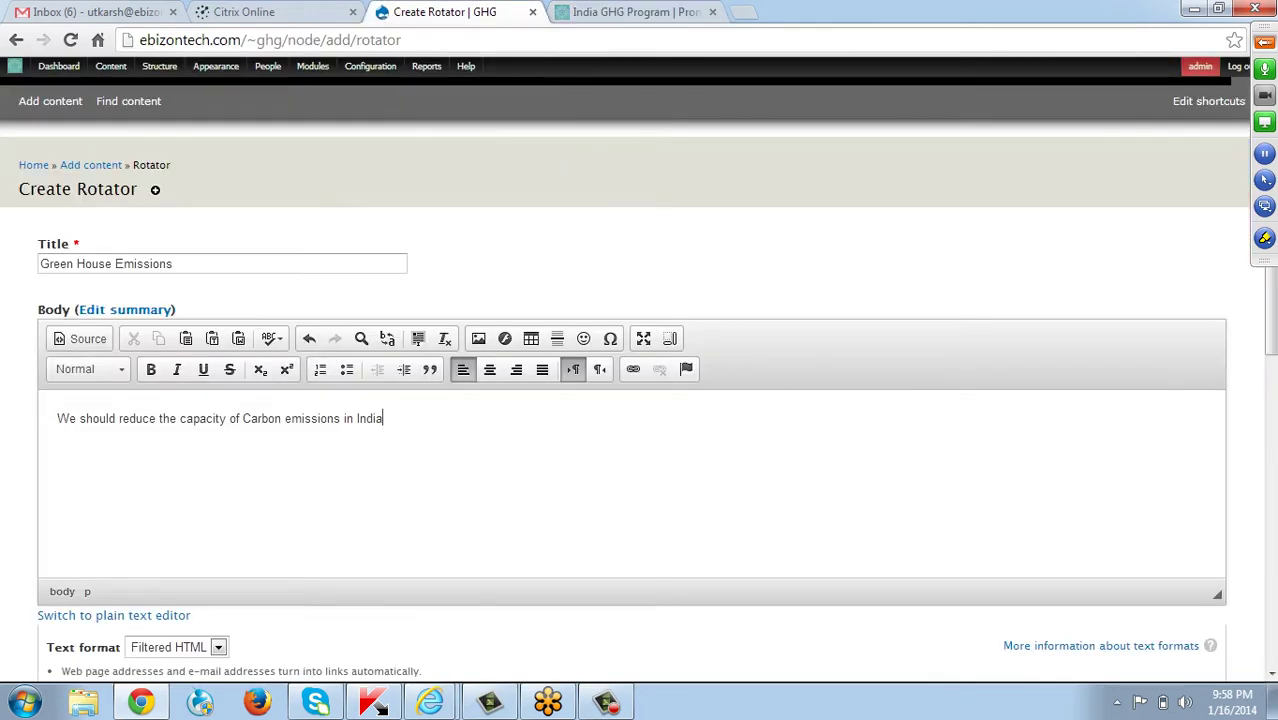
left_click(632, 12)
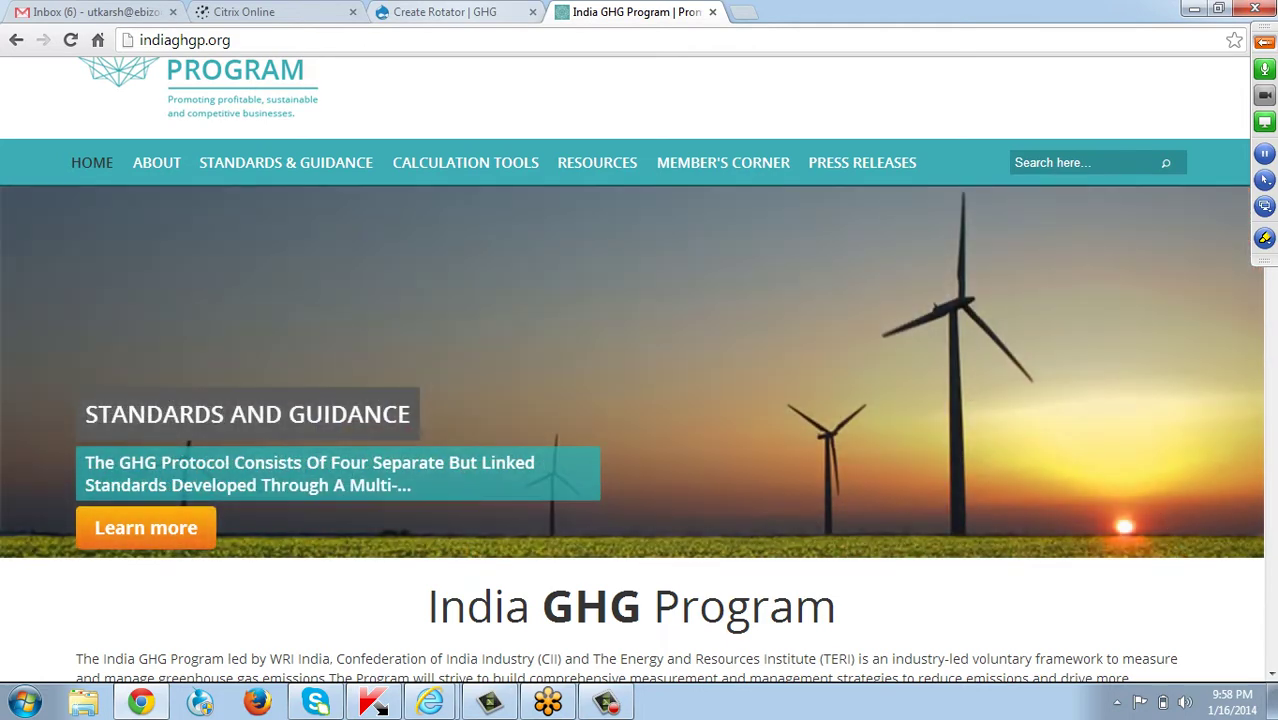
left_click(444, 12)
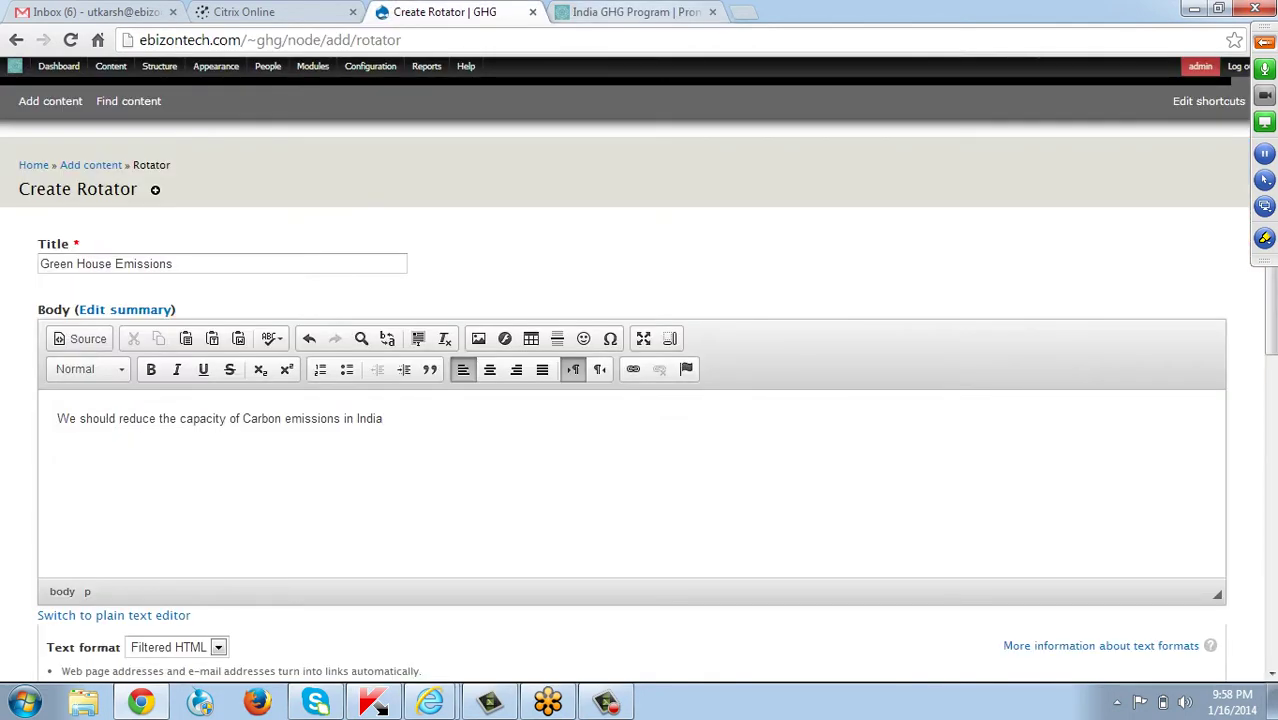
left_click(636, 12)
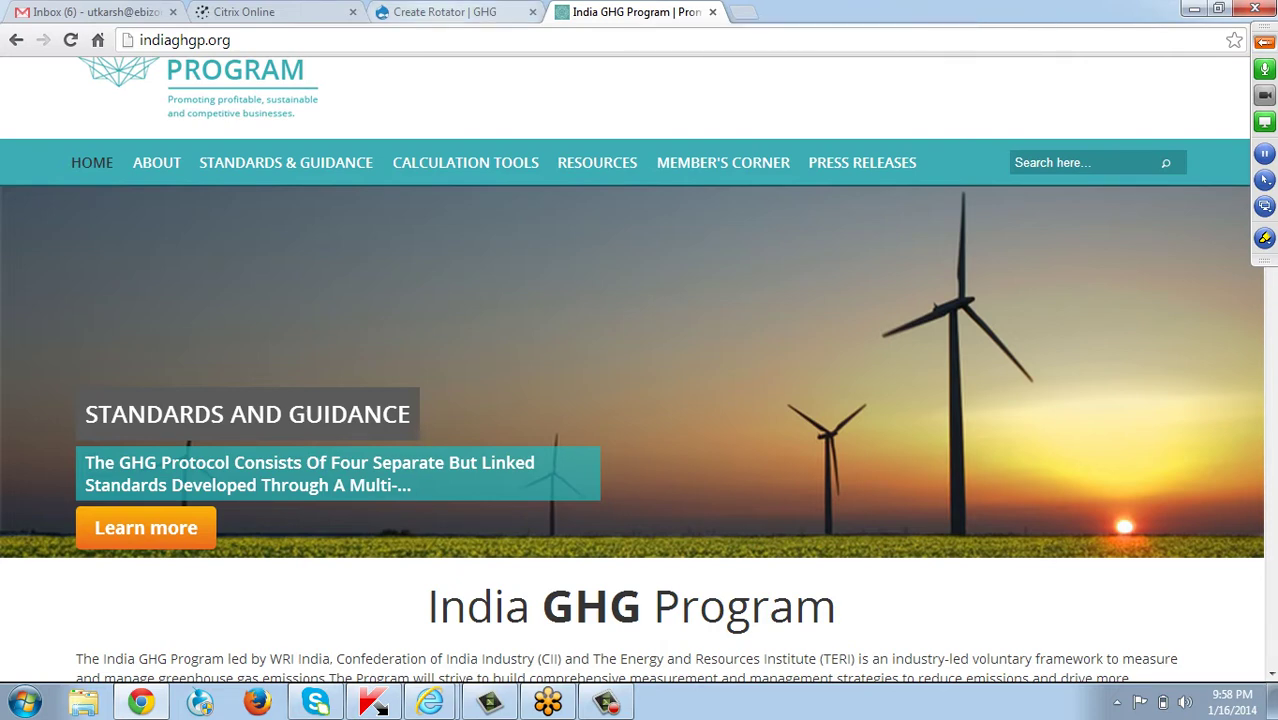
key("ctrl+shift+Tab")
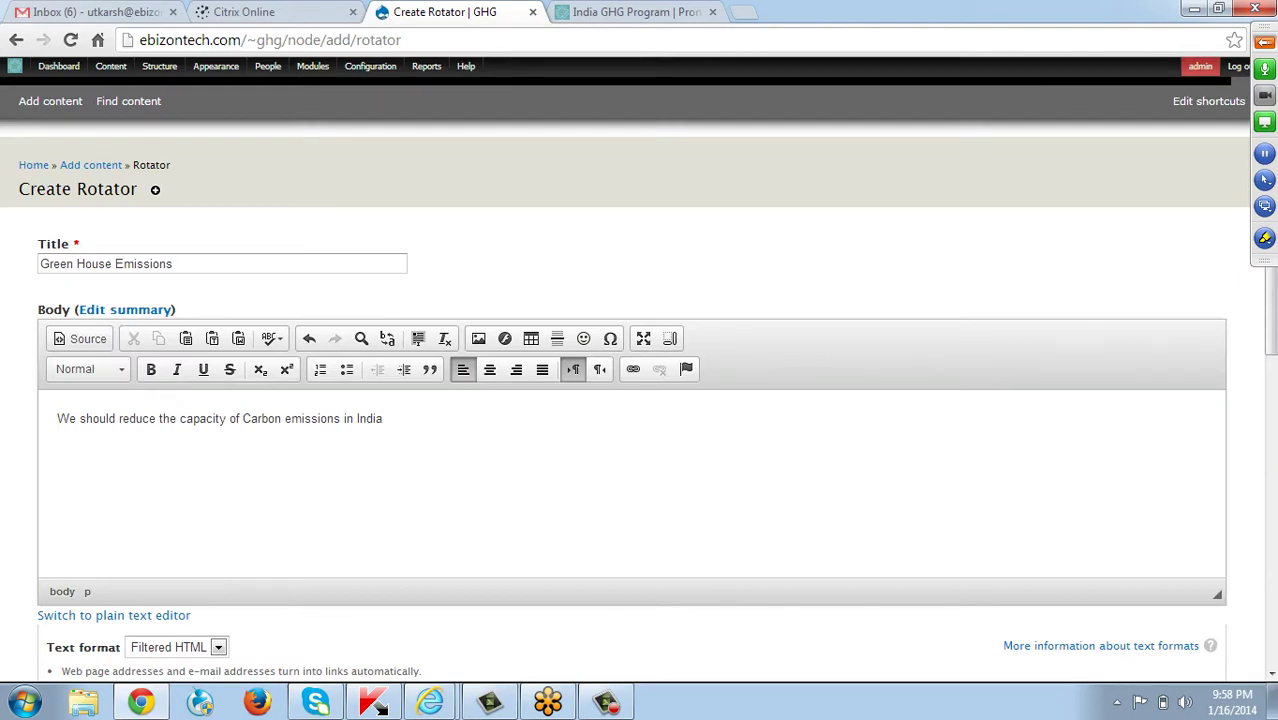
Choose Lighthouse.jpg from Pictures > Sample Pictures as the Slider Image file.
scroll(640, 400, "down", 3)
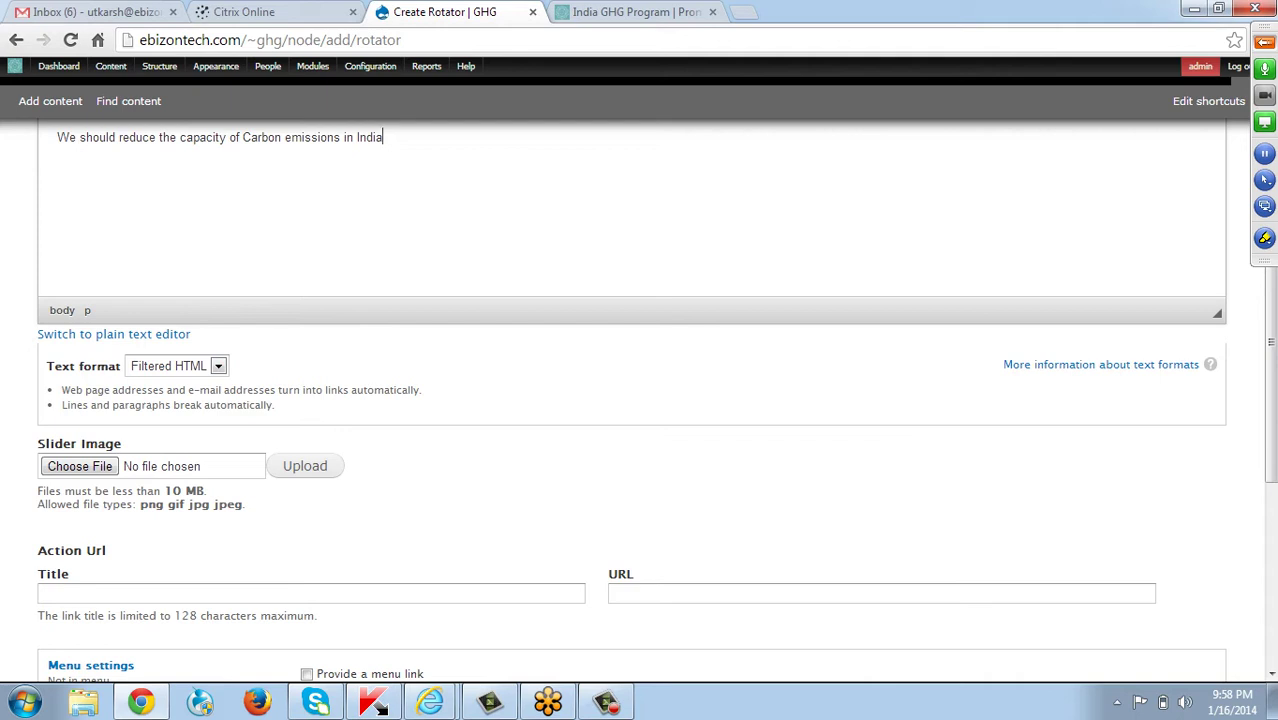
left_click(80, 466)
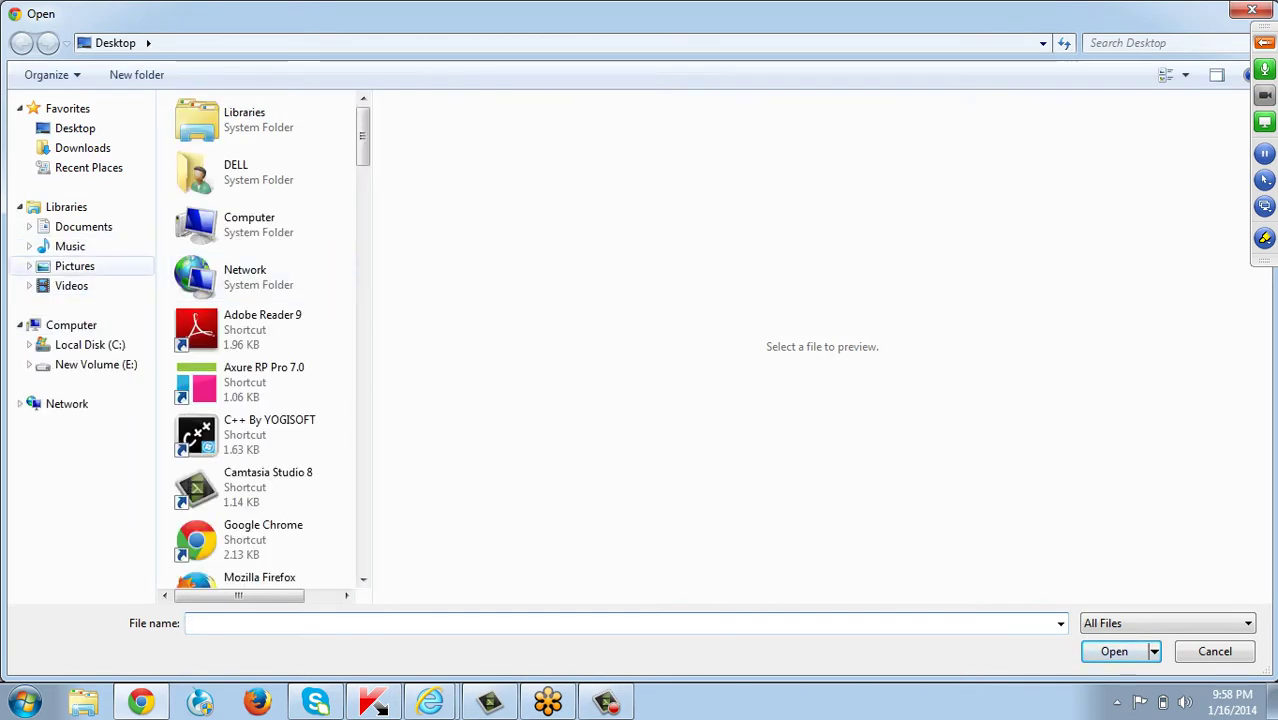
left_click(75, 266)
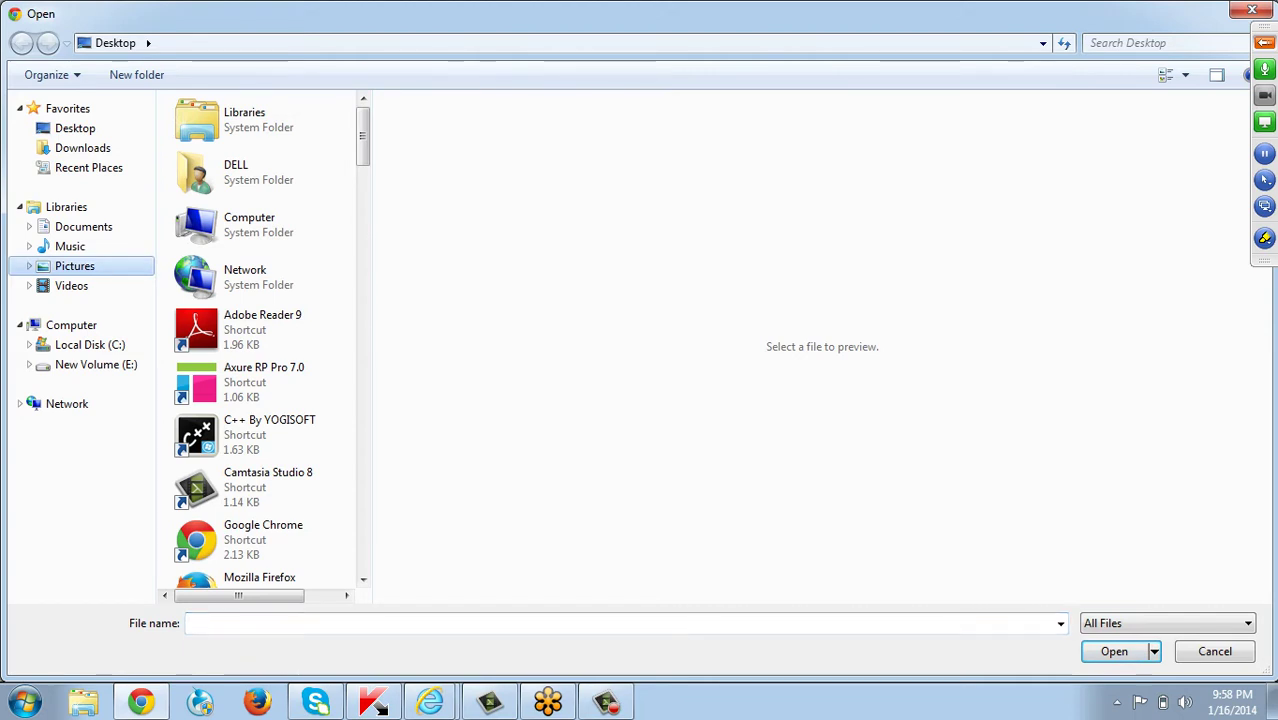
left_click(319, 200)
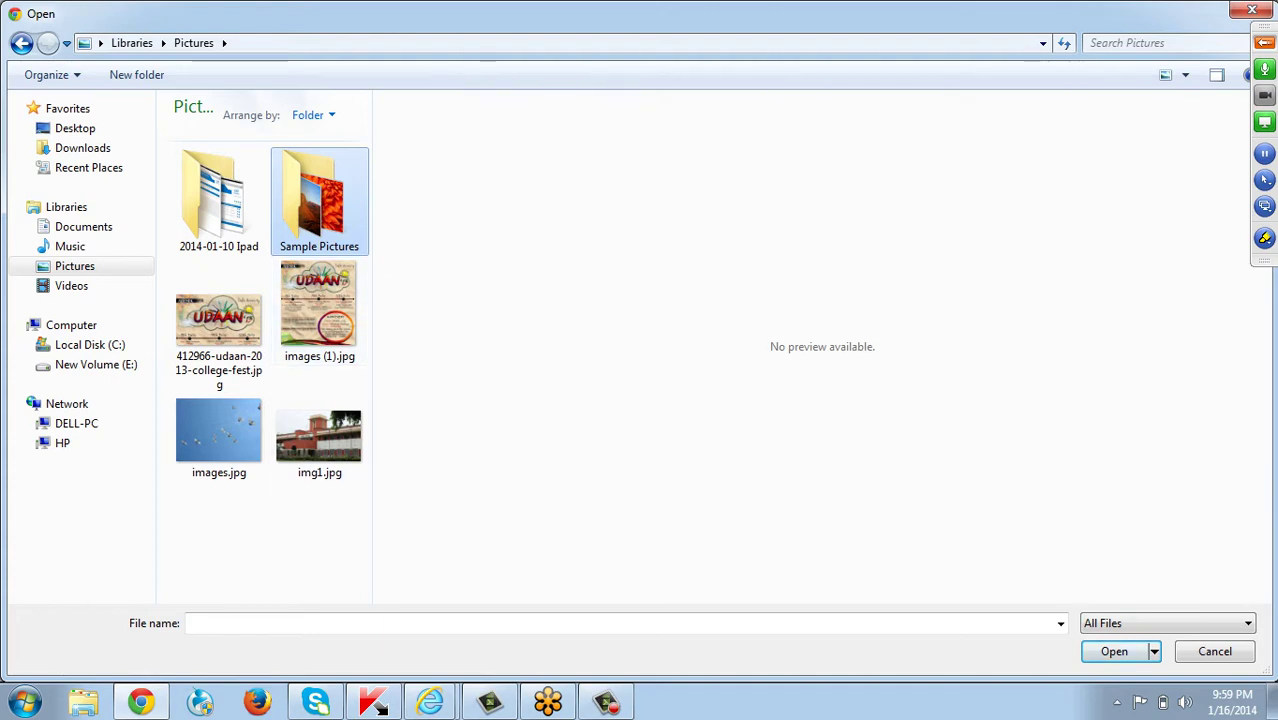
key("Return")
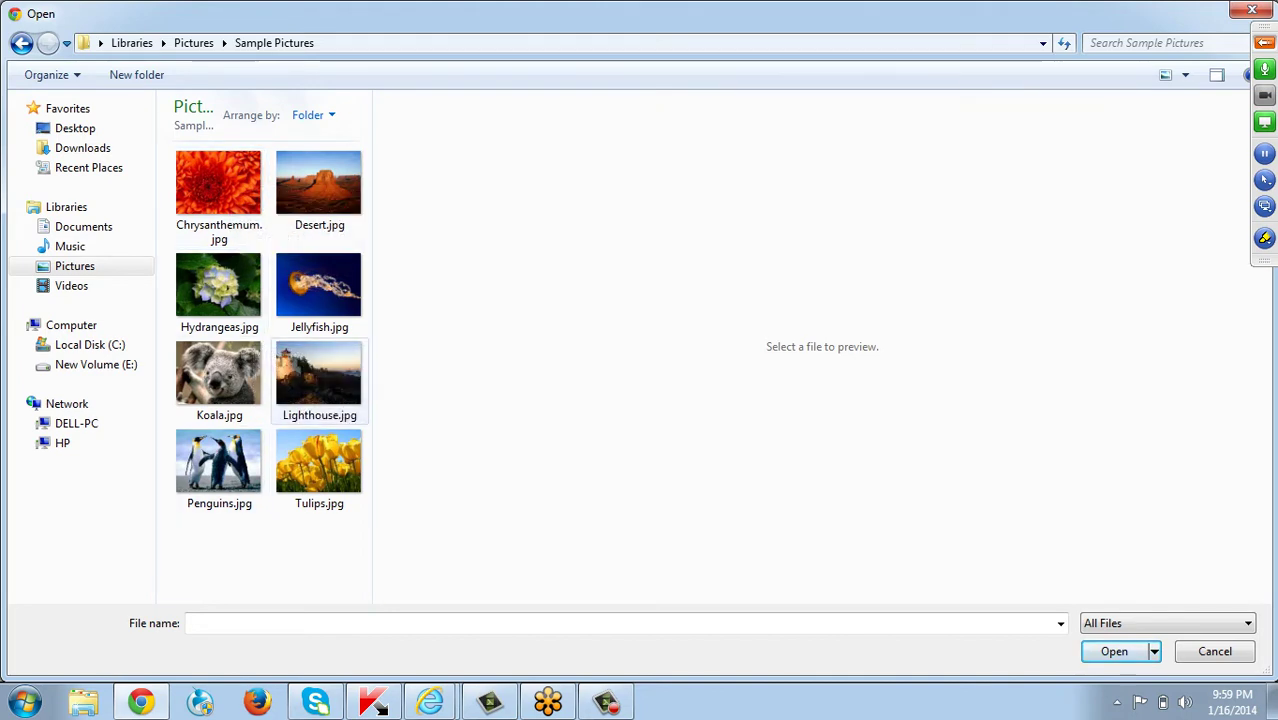
left_click(318, 375)
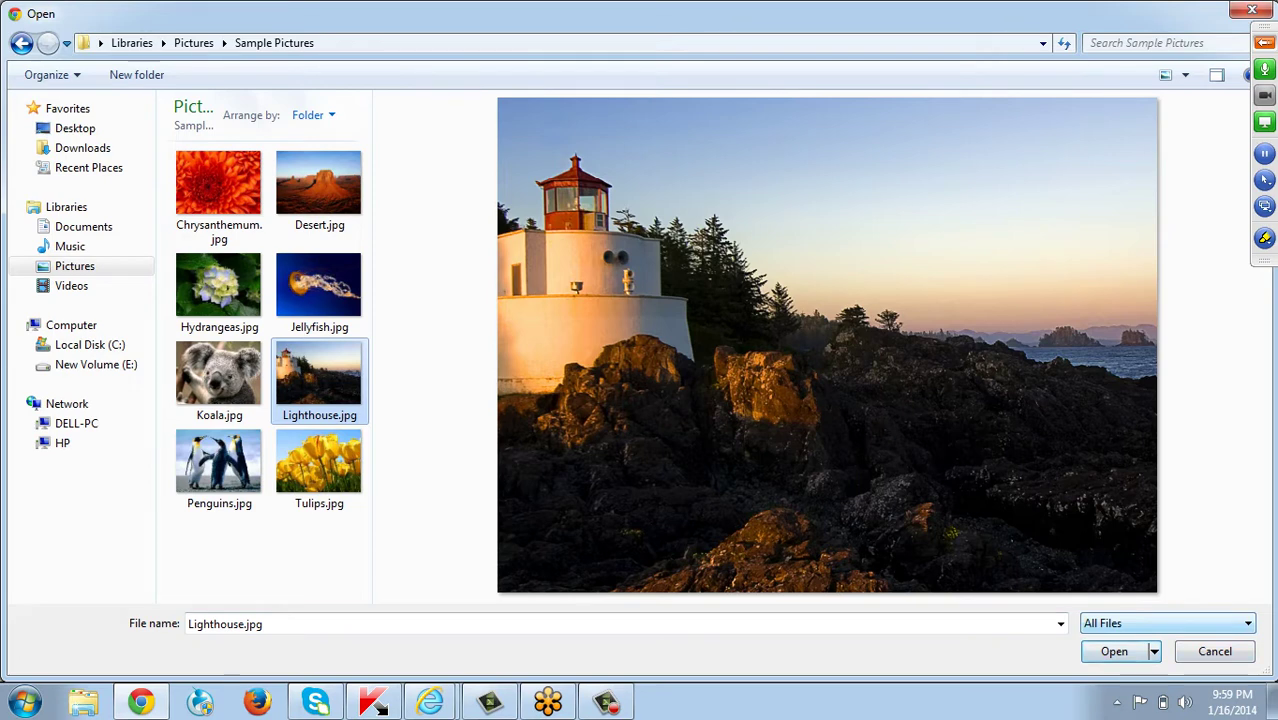
left_click(1114, 651)
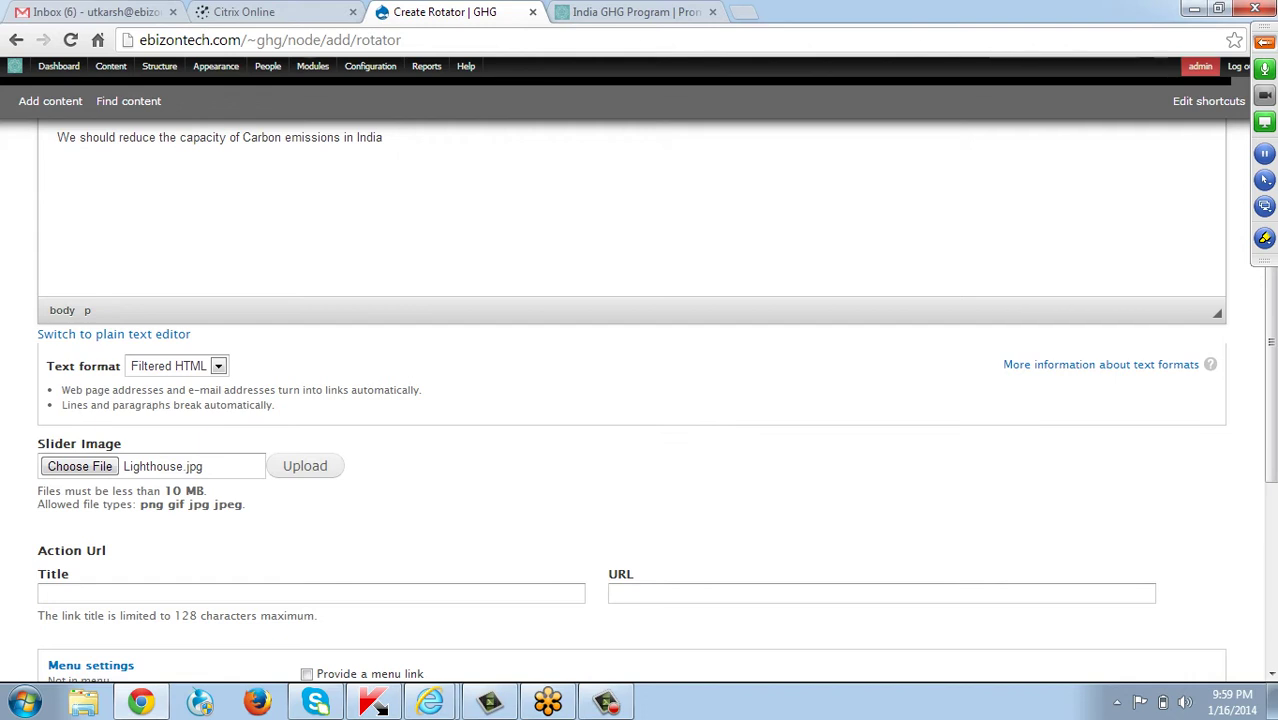
Enter 'Learn More' as the Action Url Title, checking the live site's wording.
scroll(630, 400, "down", 2)
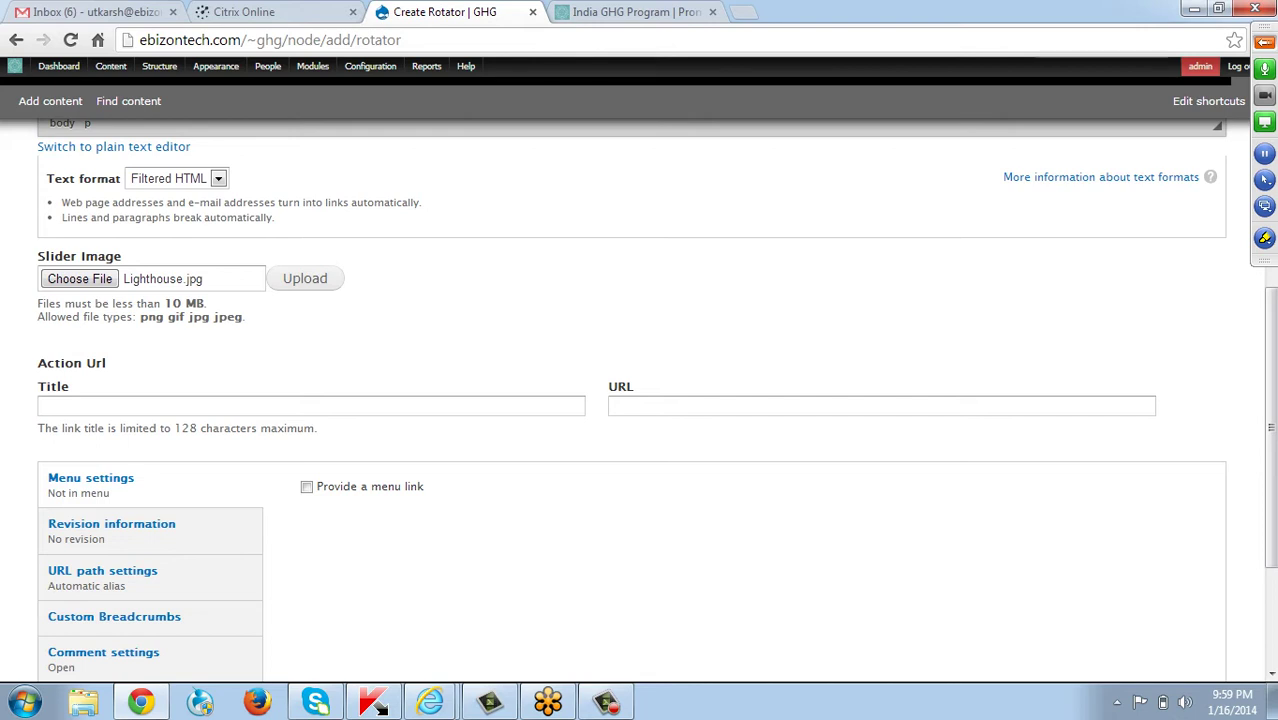
left_click(200, 405)
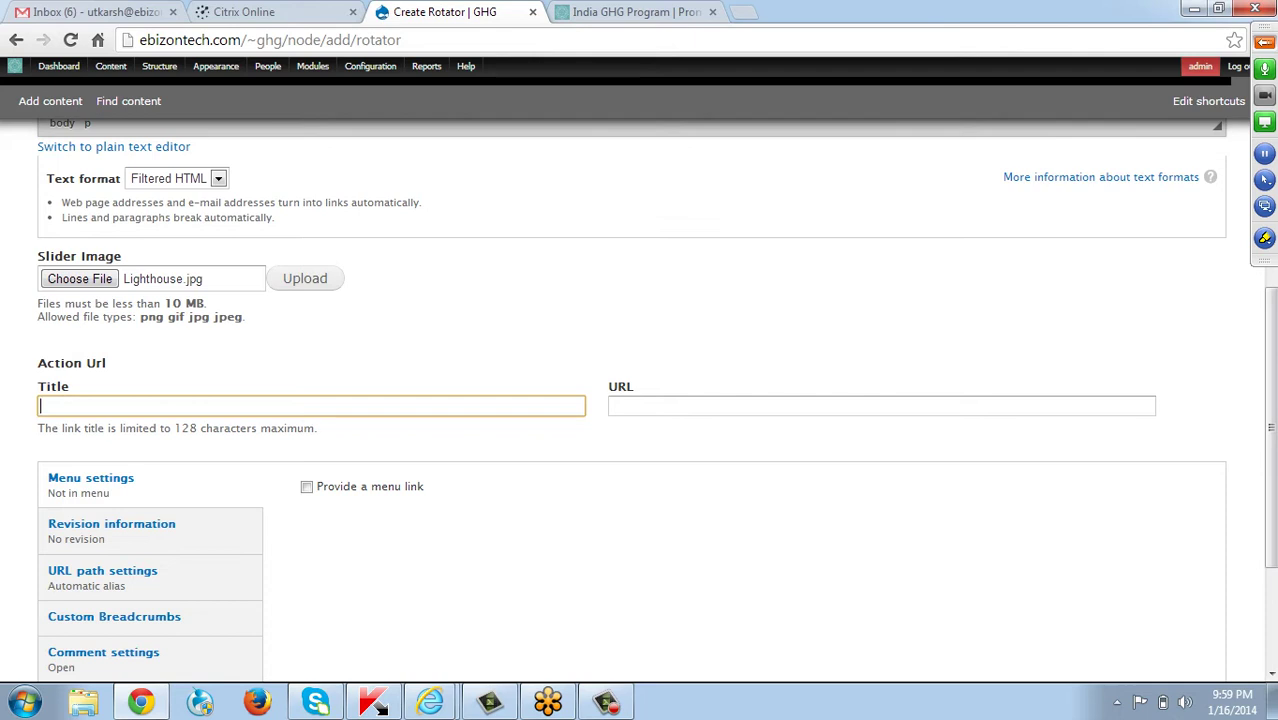
left_click(635, 12)
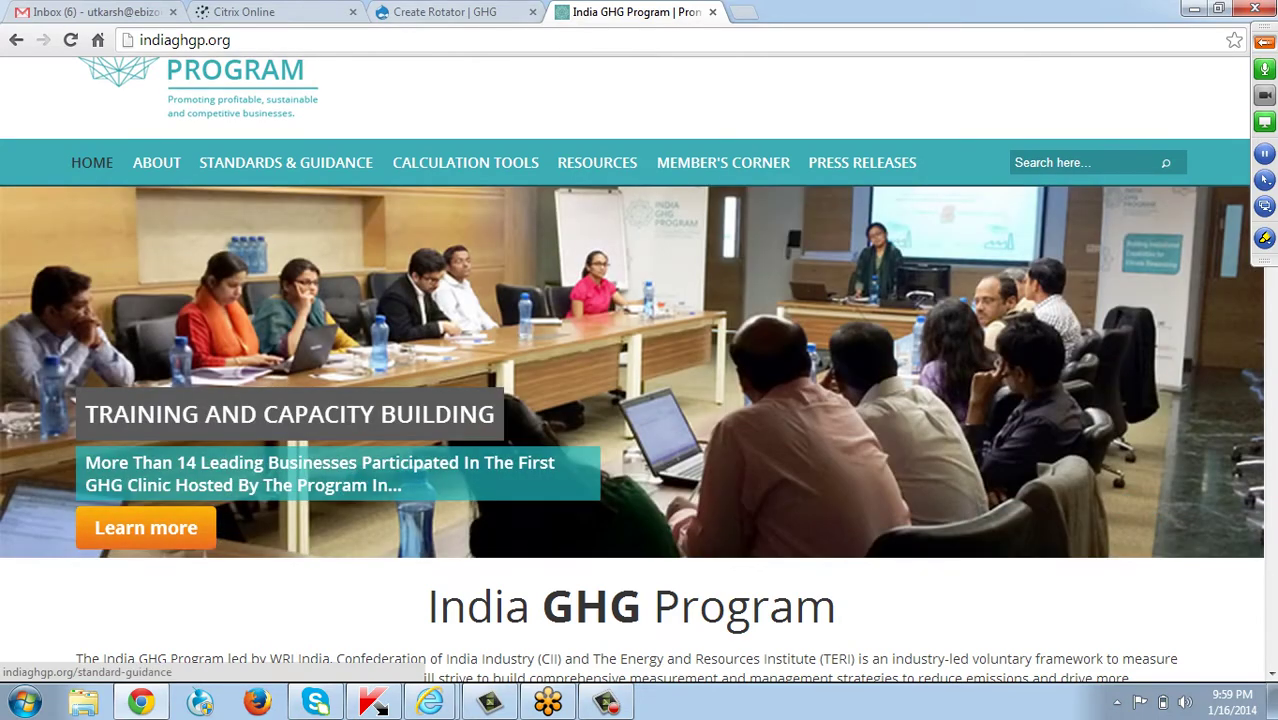
left_click(445, 12)
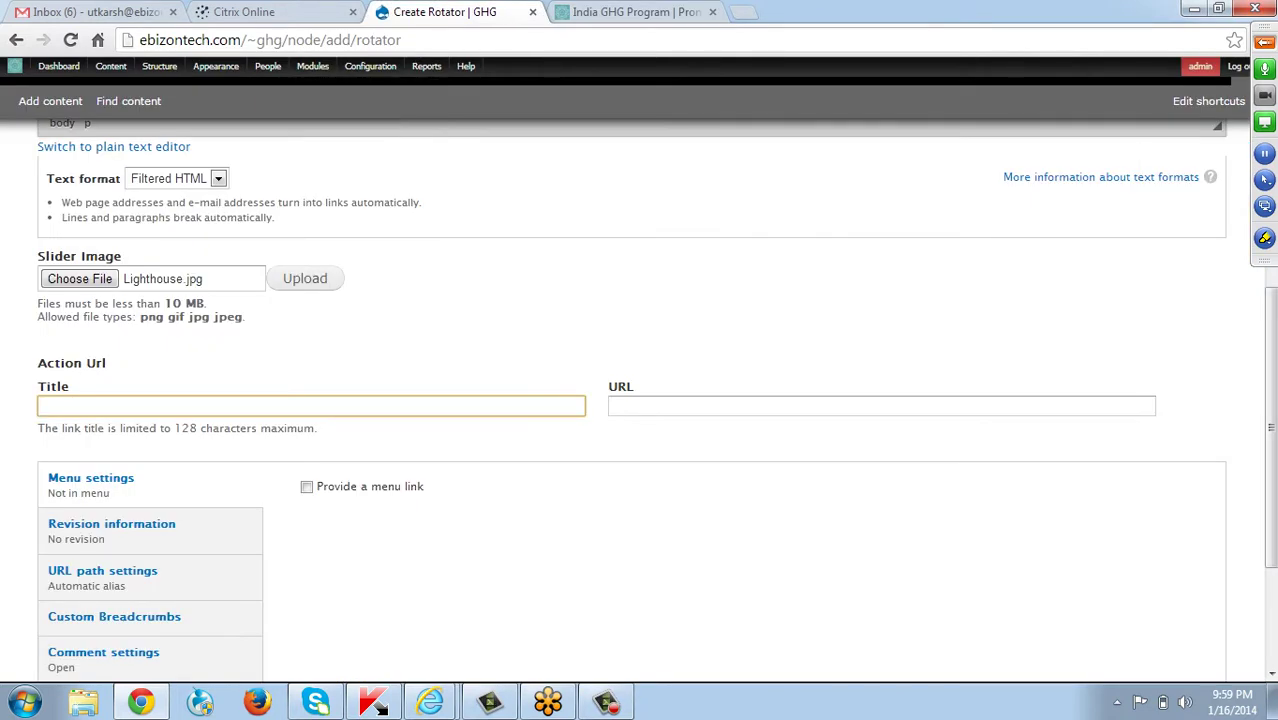
type("Lear")
type("n More")
left_click(612, 406)
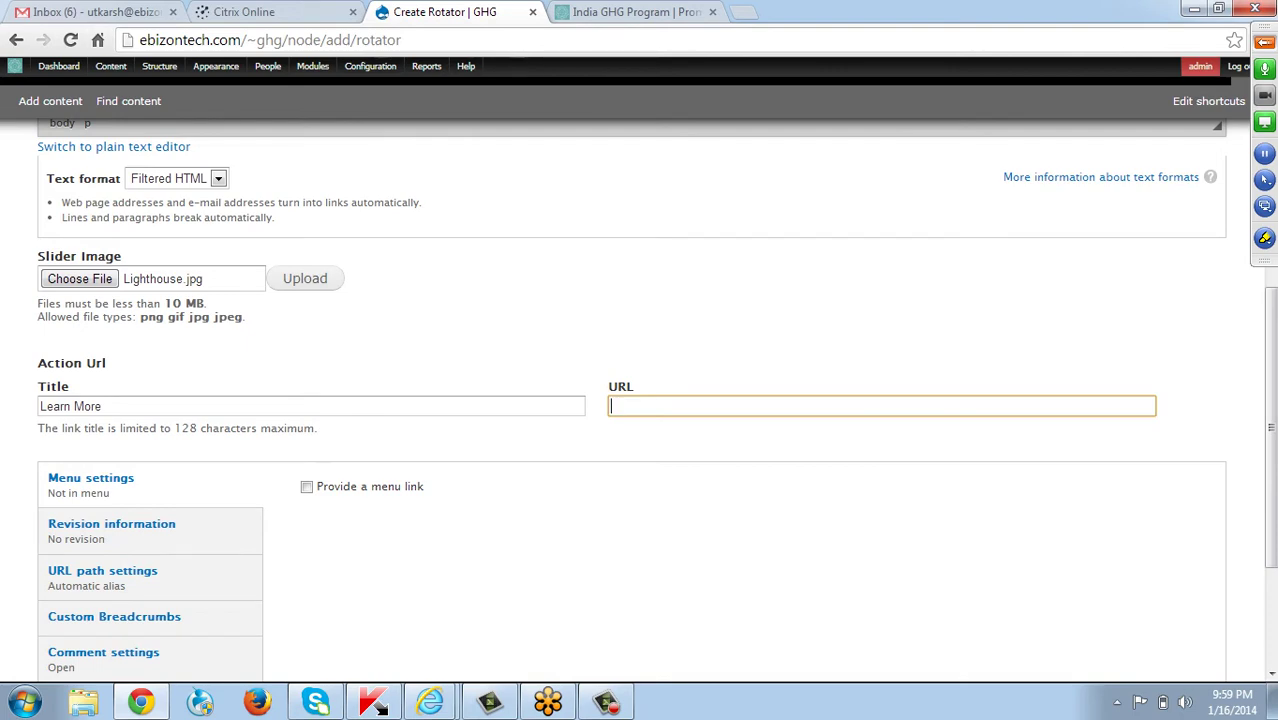
left_click(636, 12)
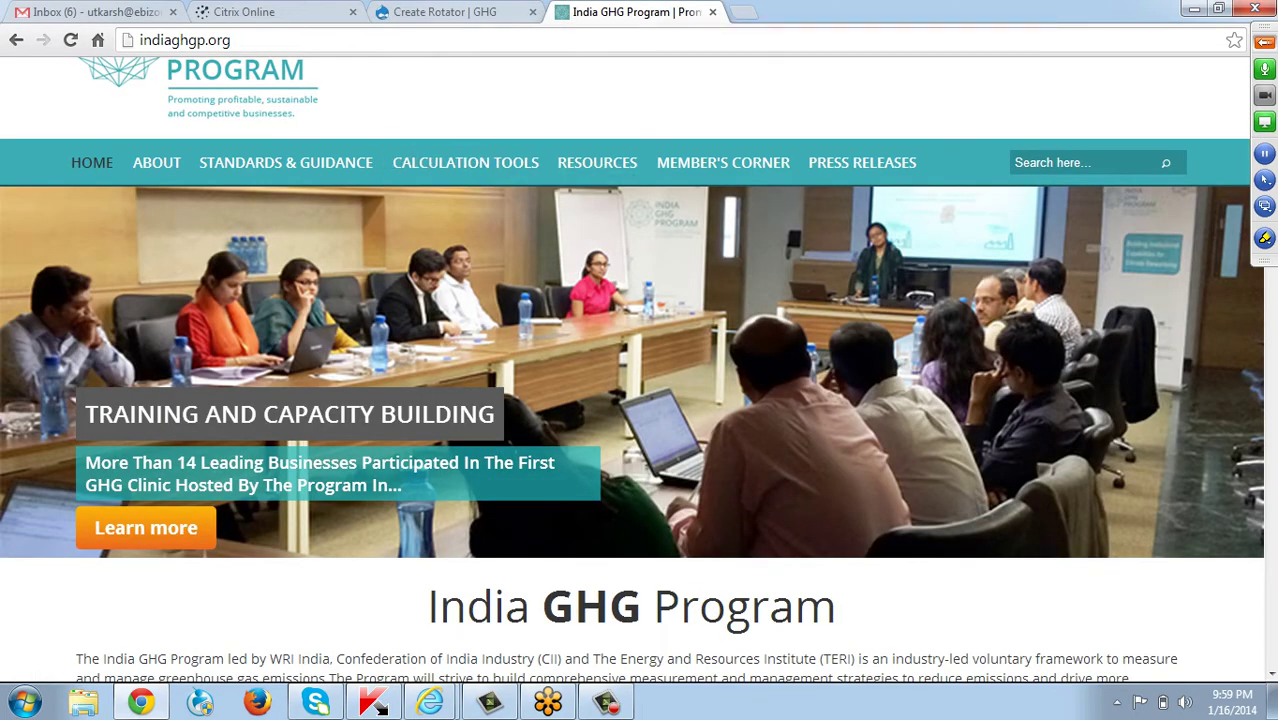
key("ctrl+shift+Tab")
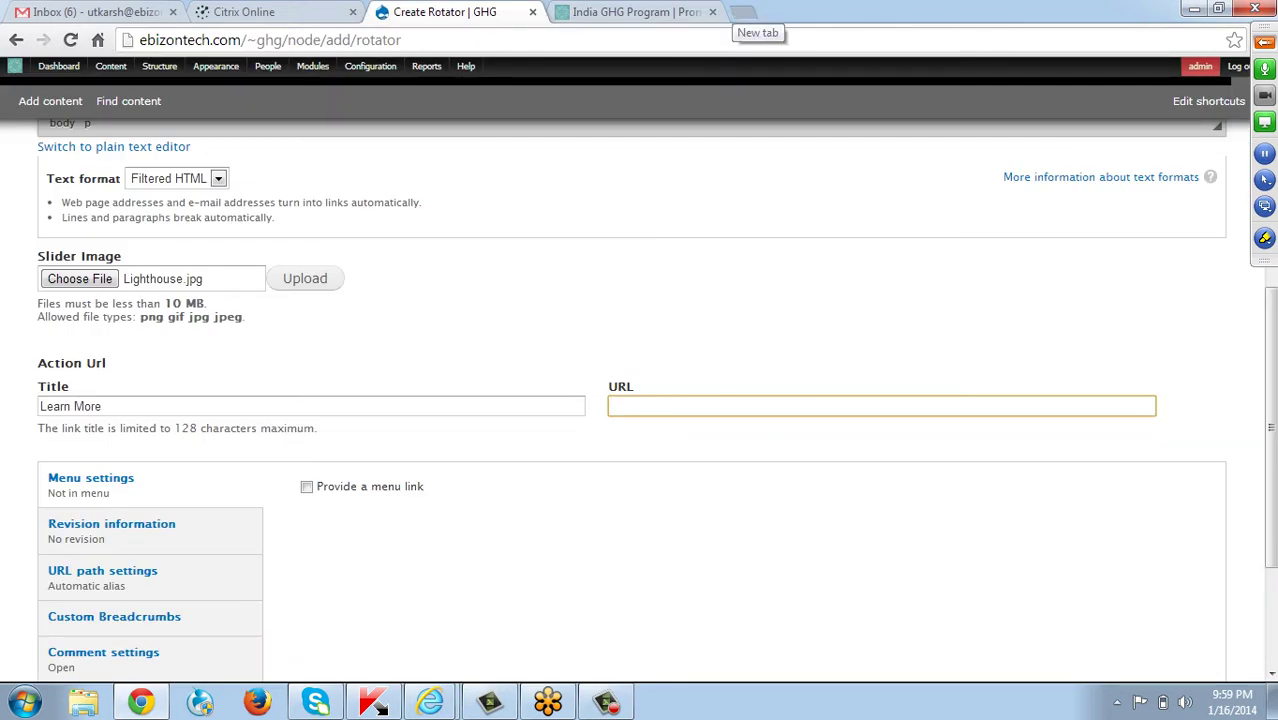
left_click(742, 12)
type("wri.org")
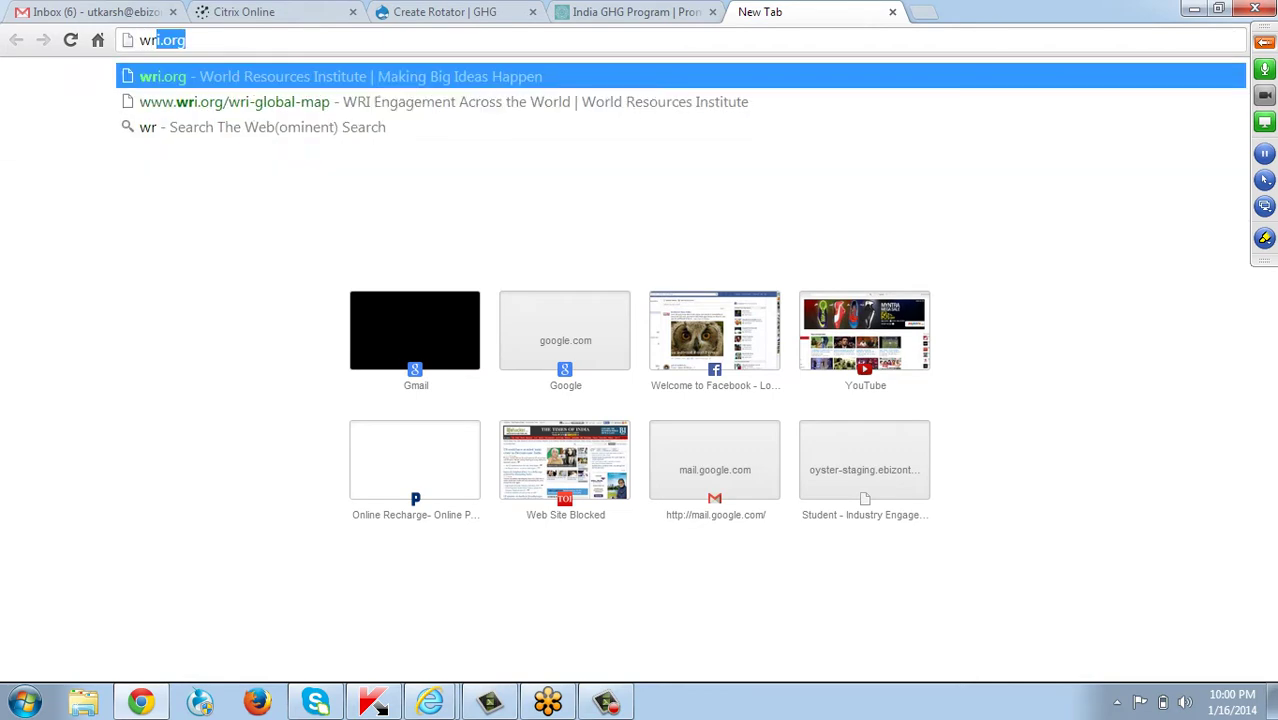
key("Return")
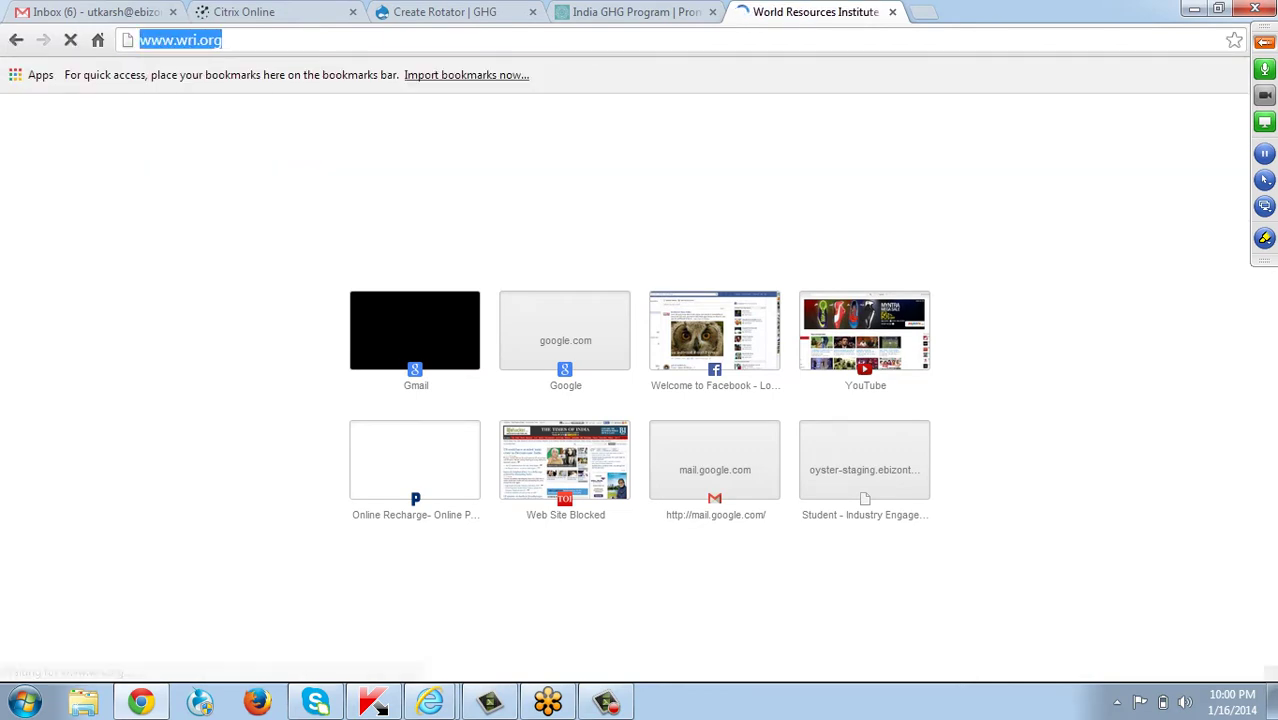
key("ctrl+shift+Tab")
key("ctrl+shift+Tab")
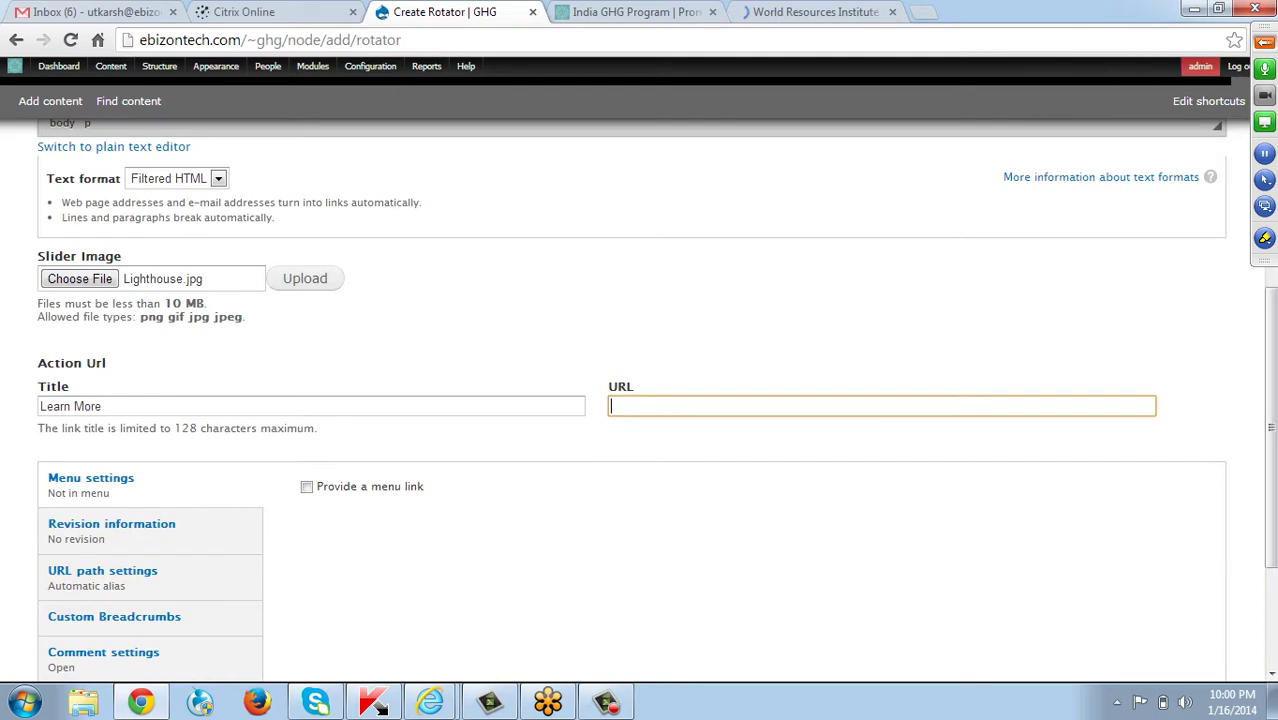
type("http://www.wri.org/")
scroll(150, 540, "down", 3)
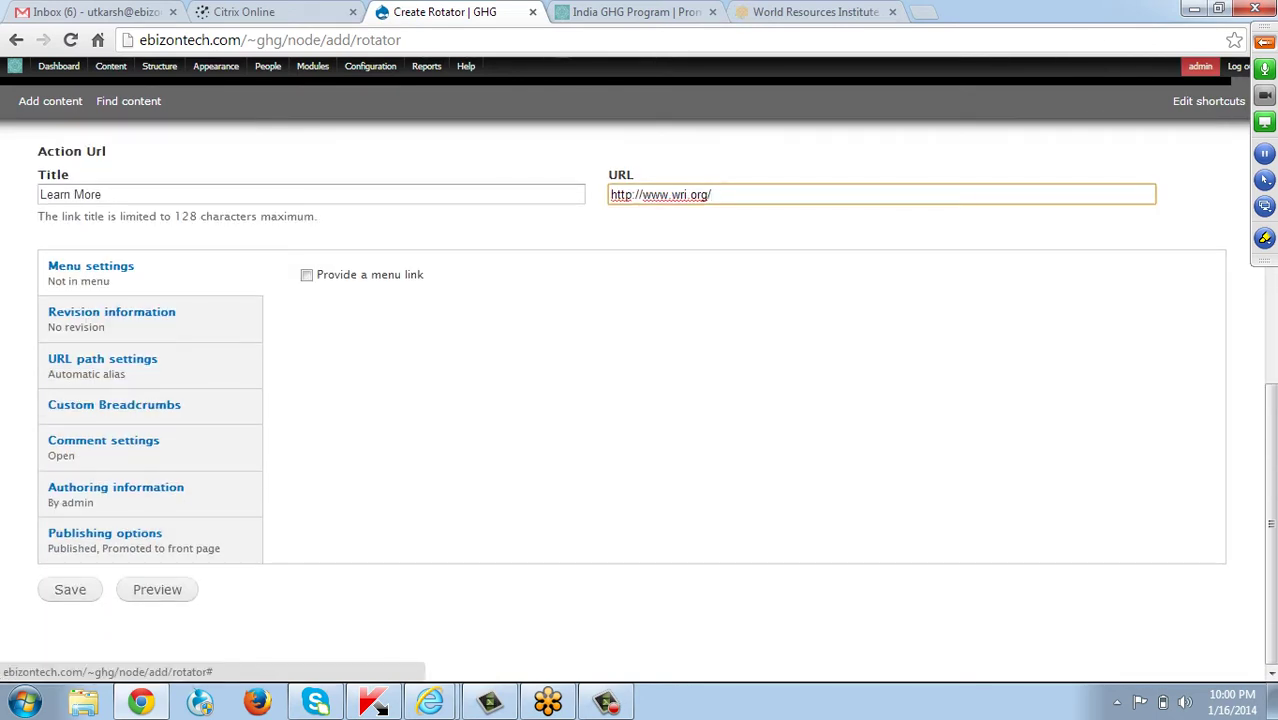
Save the Green House Emissions rotator and view it in the home page slider.
left_click(70, 589)
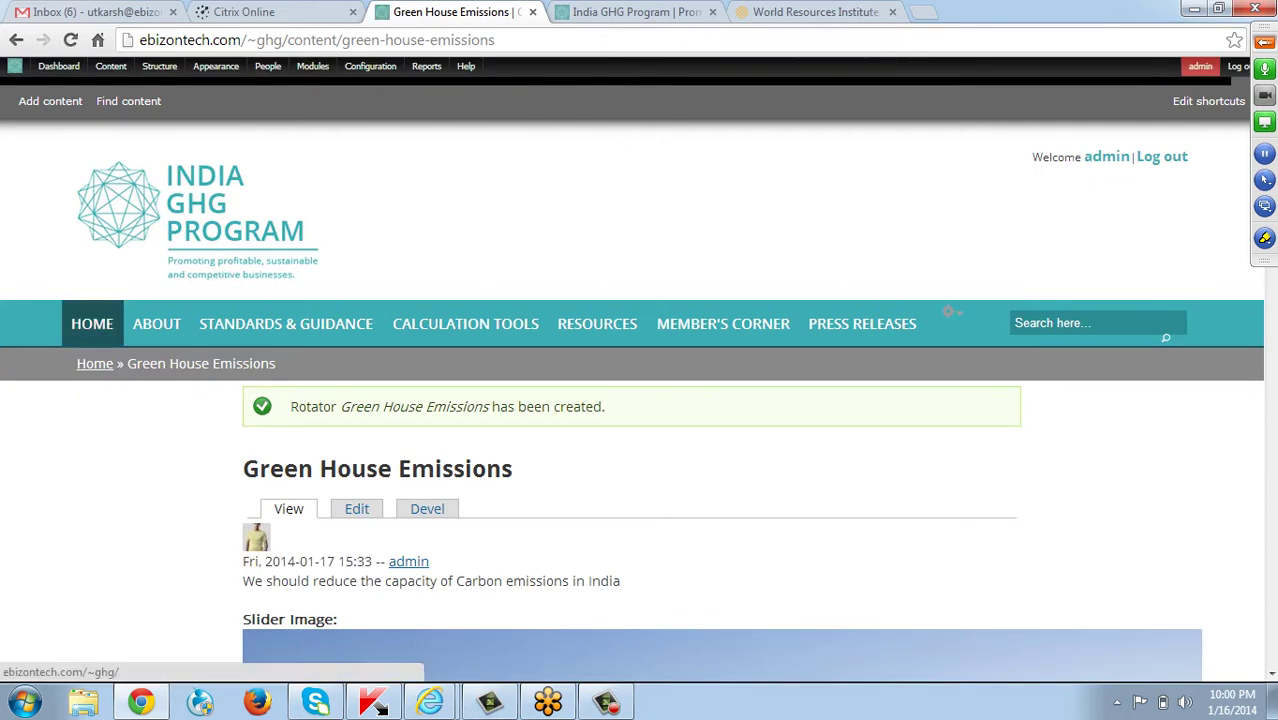
left_click(92, 323)
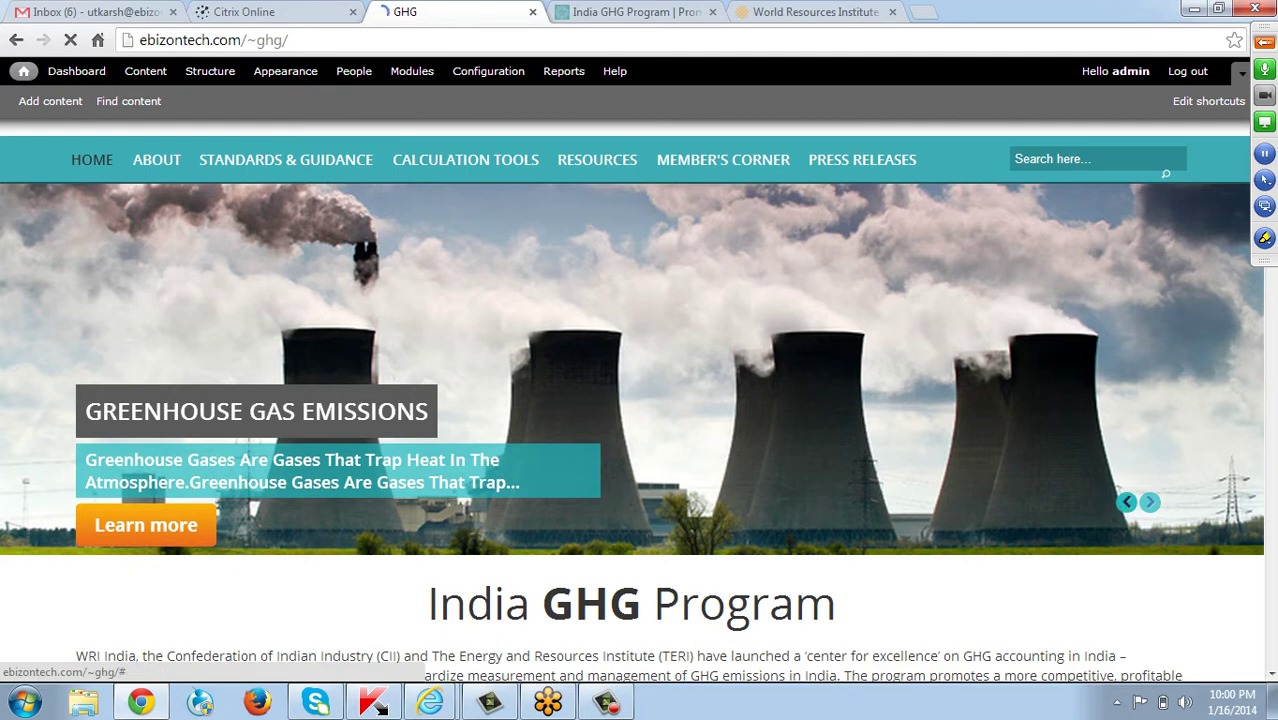
Bring the Green House Emissions slide back on the home slider and follow its Learn More link to wri.org.
left_click(1126, 502)
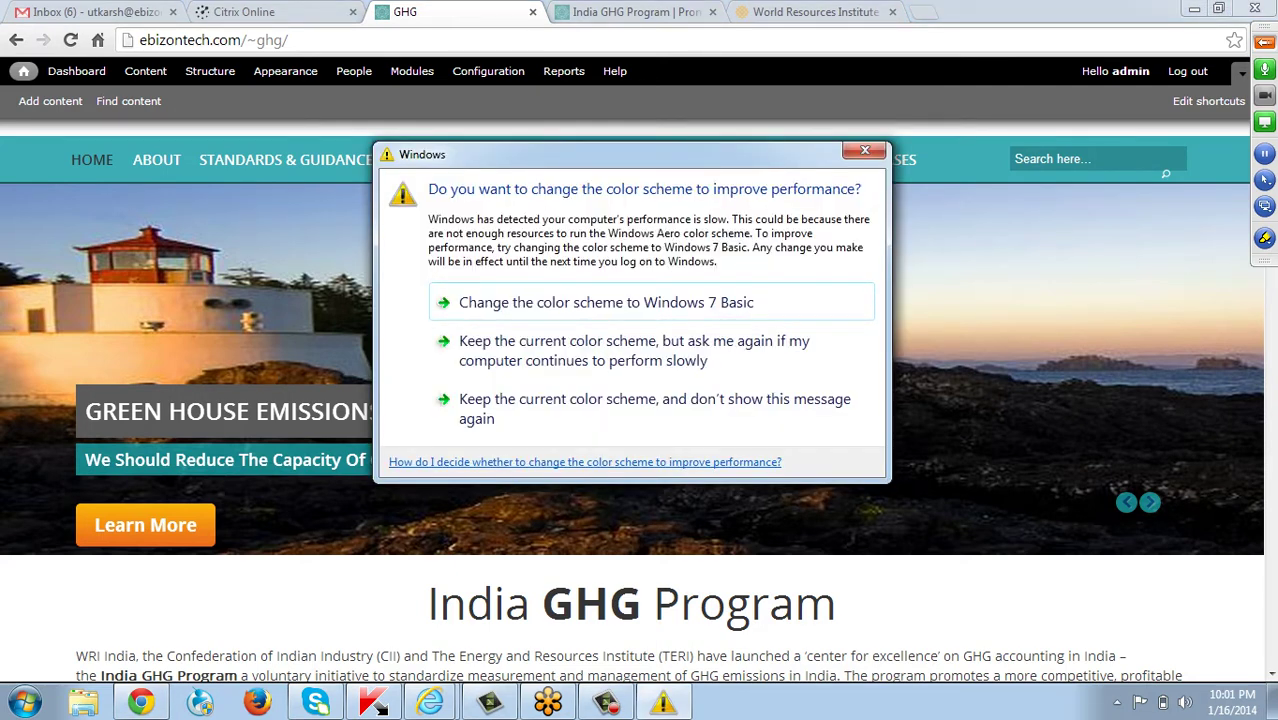
left_click(865, 151)
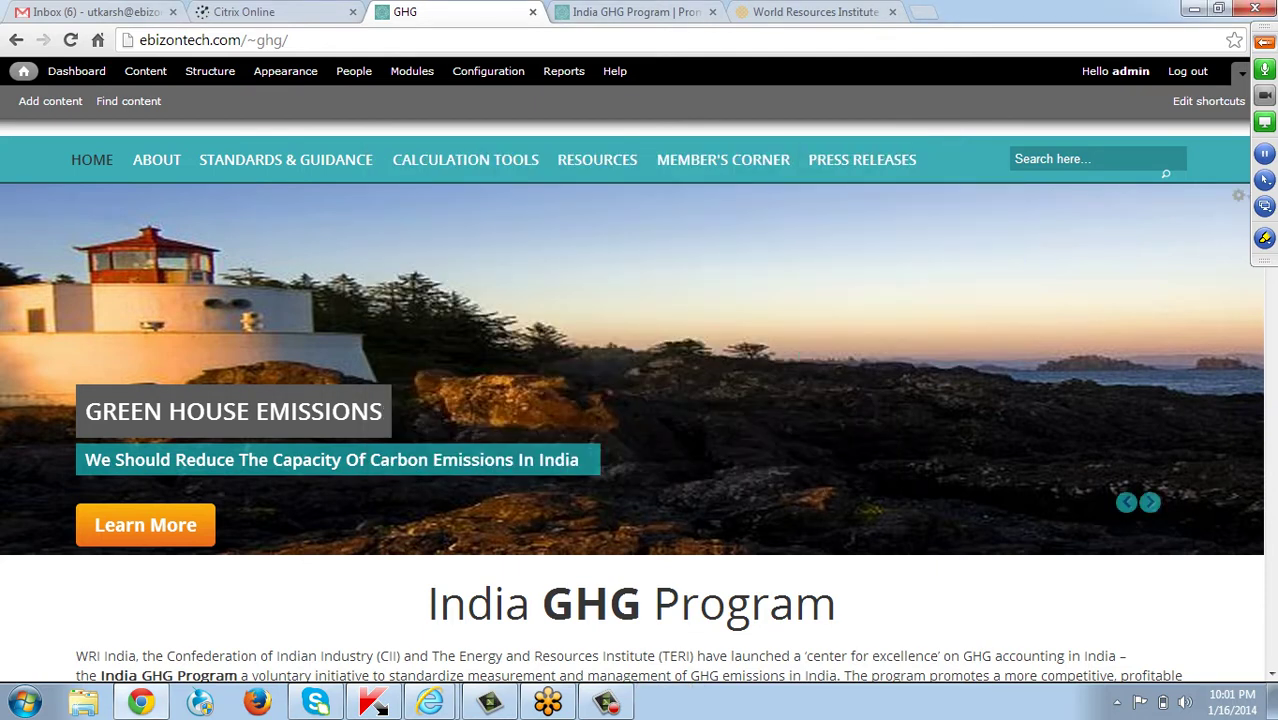
scroll(639, 400, "down", 1)
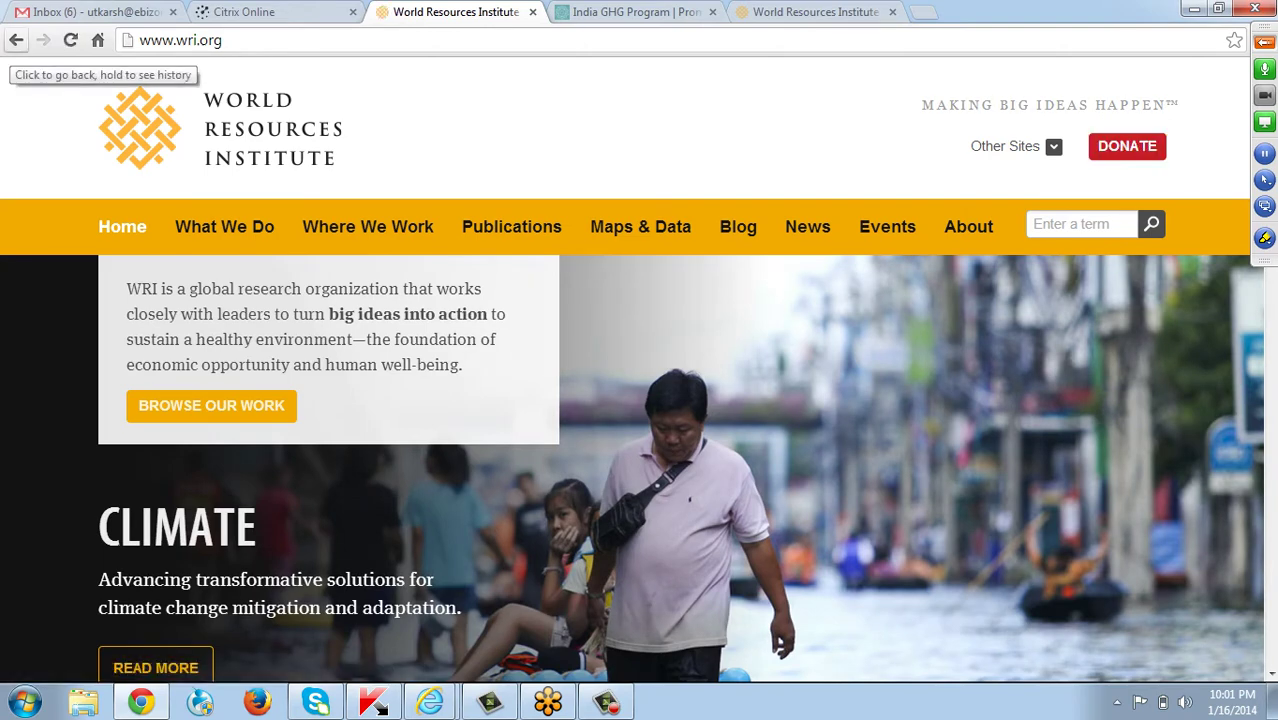
Return from wri.org to the home page and scroll down to the service cards.
left_click(16, 40)
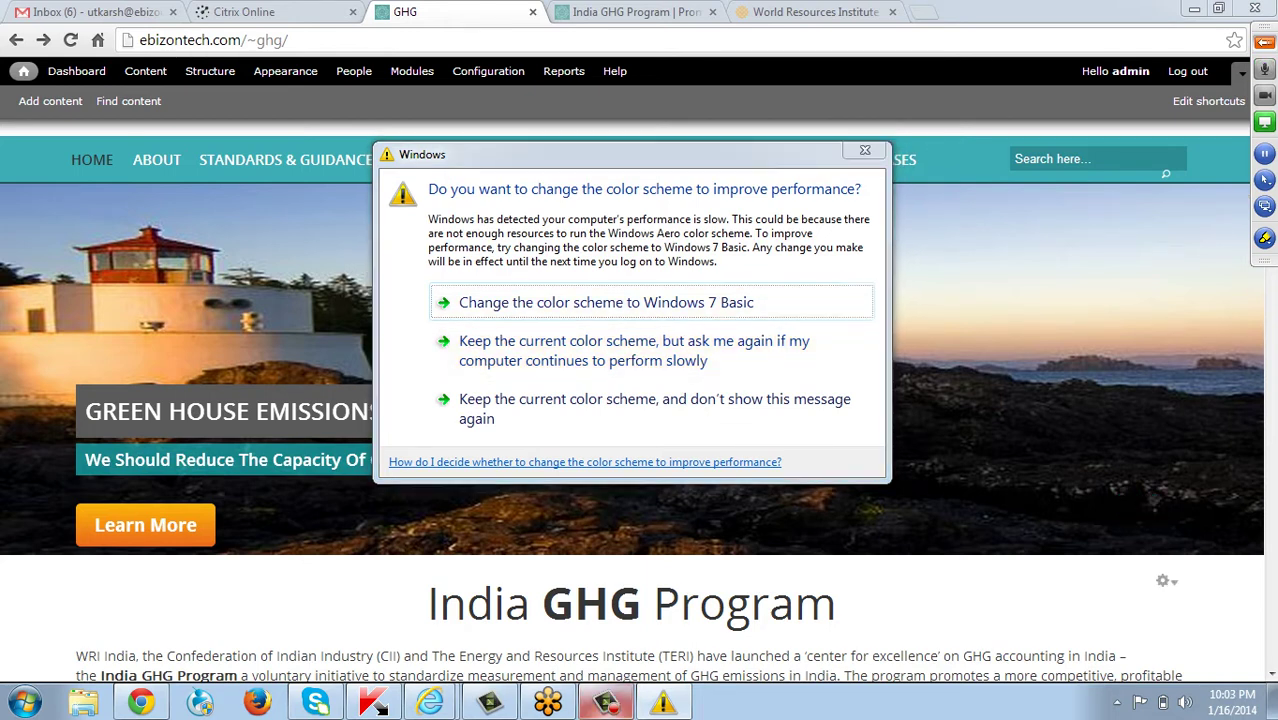
key("Escape")
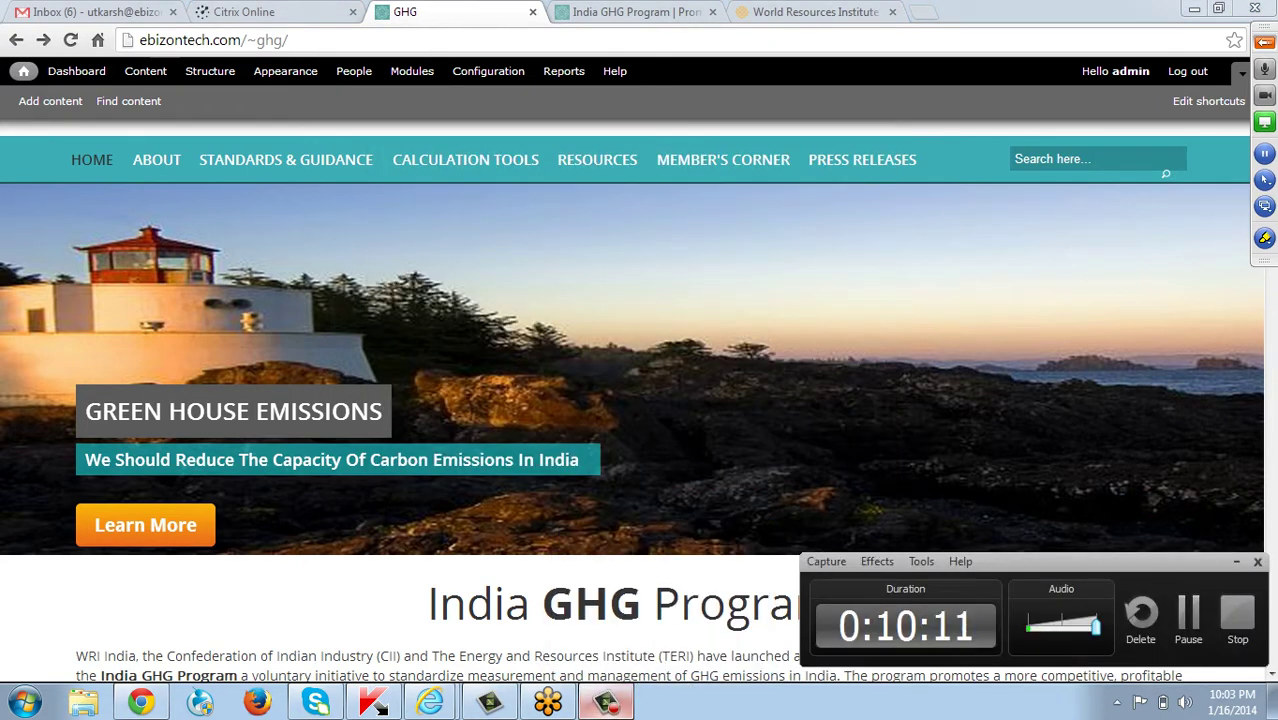
scroll(1164, 579, "down", 3)
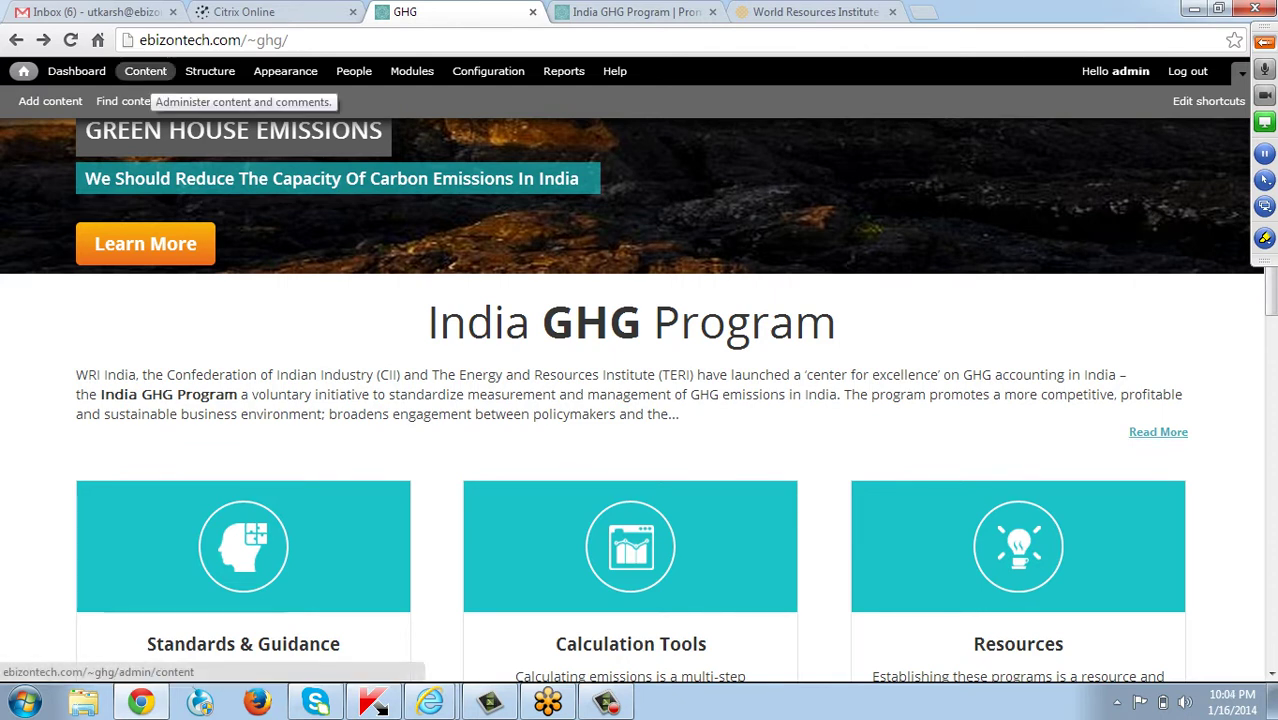
Reset the content list filter and filter by the Site Pages type.
left_click(147, 75)
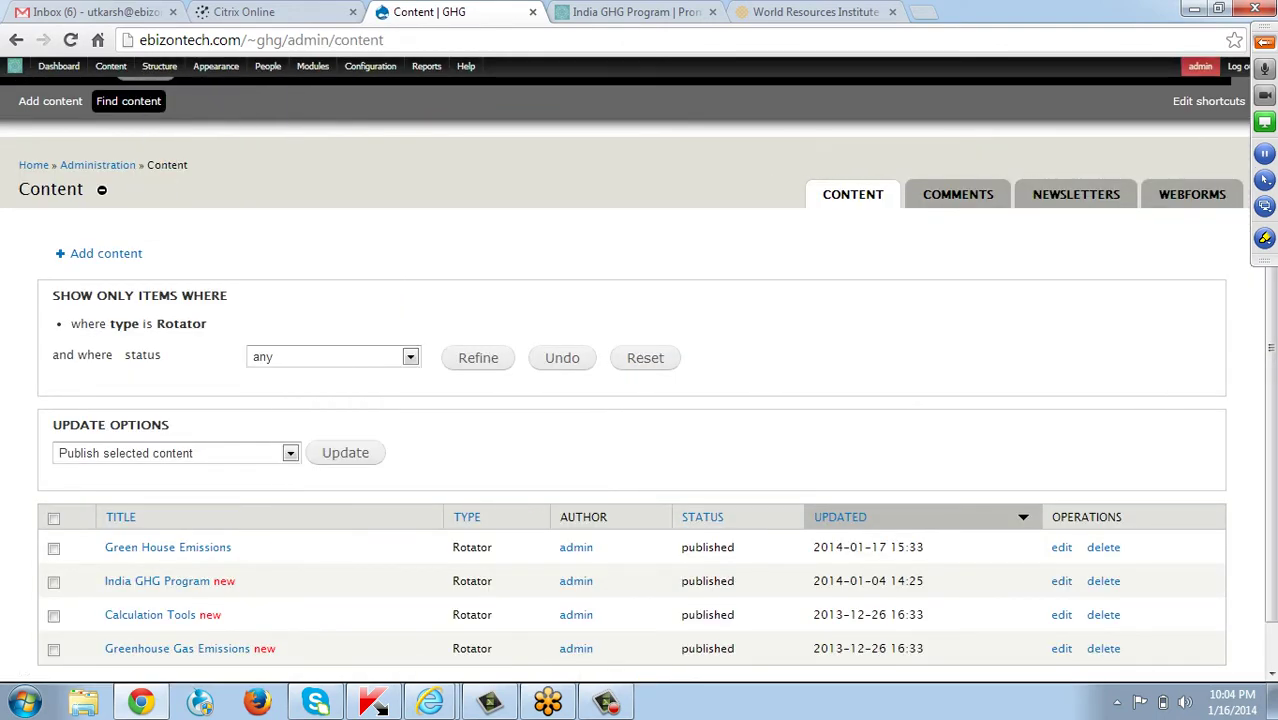
scroll(638, 391, "down", 2)
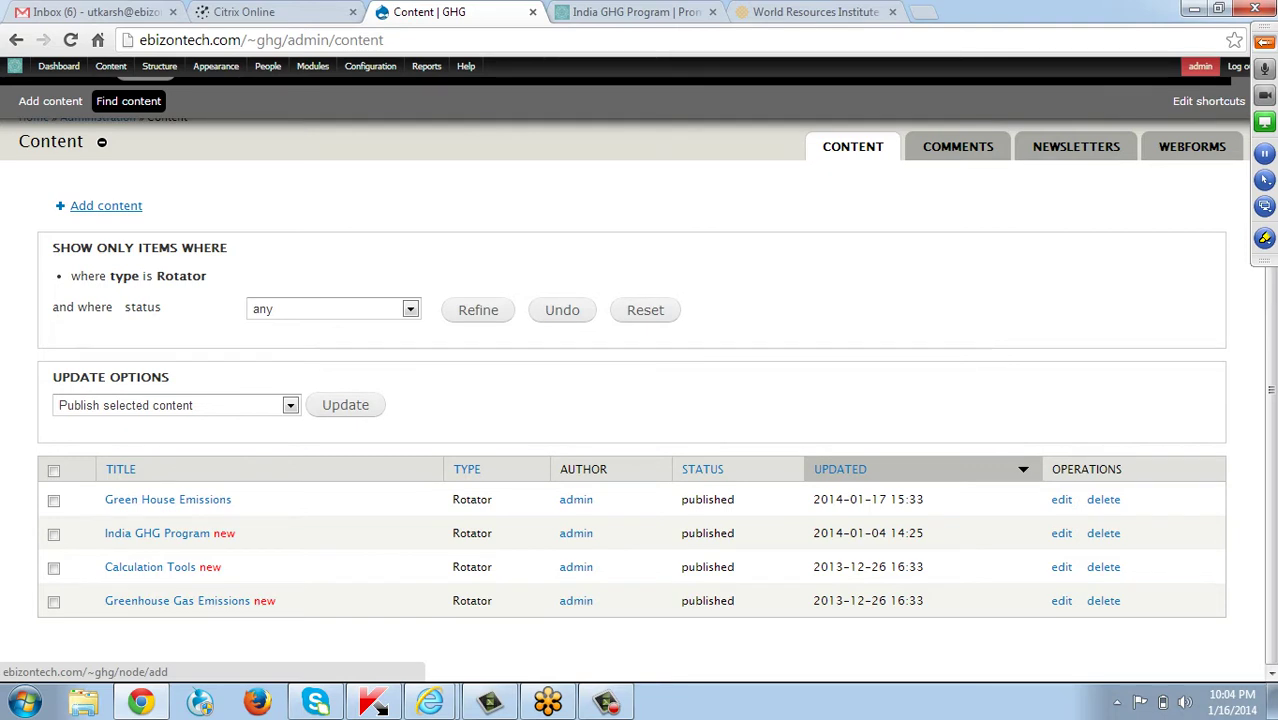
left_click(645, 310)
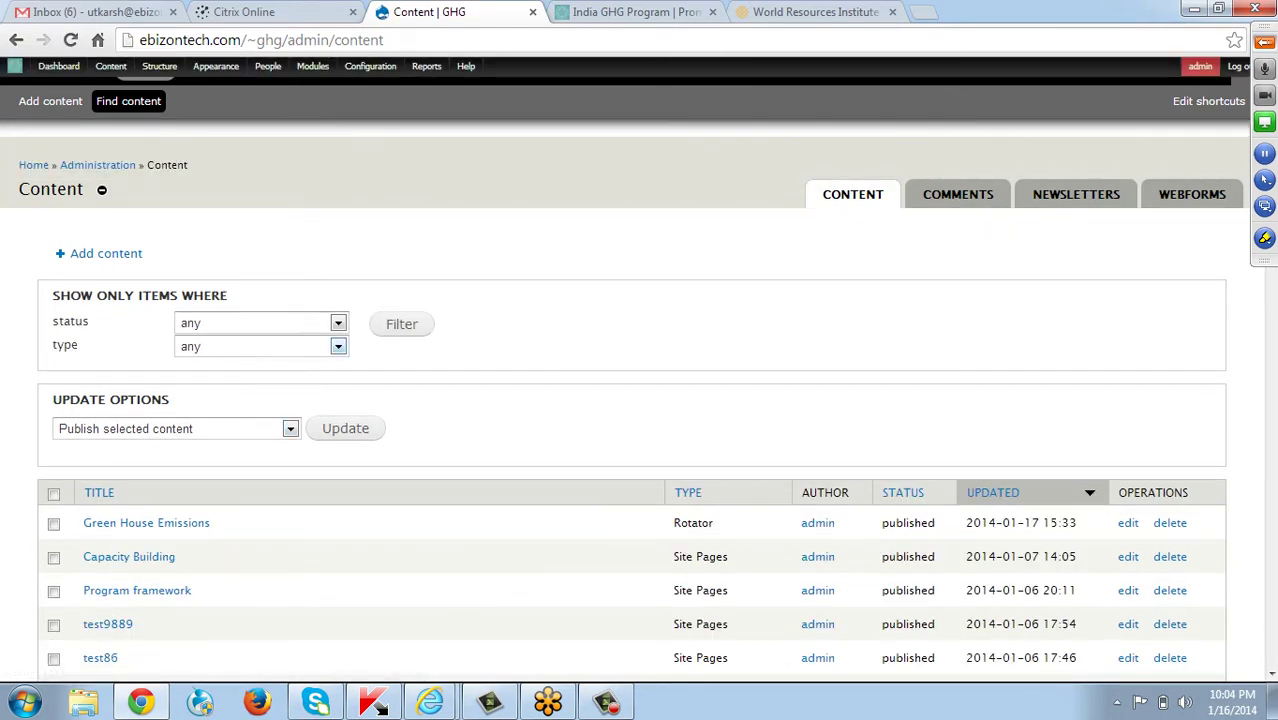
left_click(338, 346)
key("Down")
key("Down")
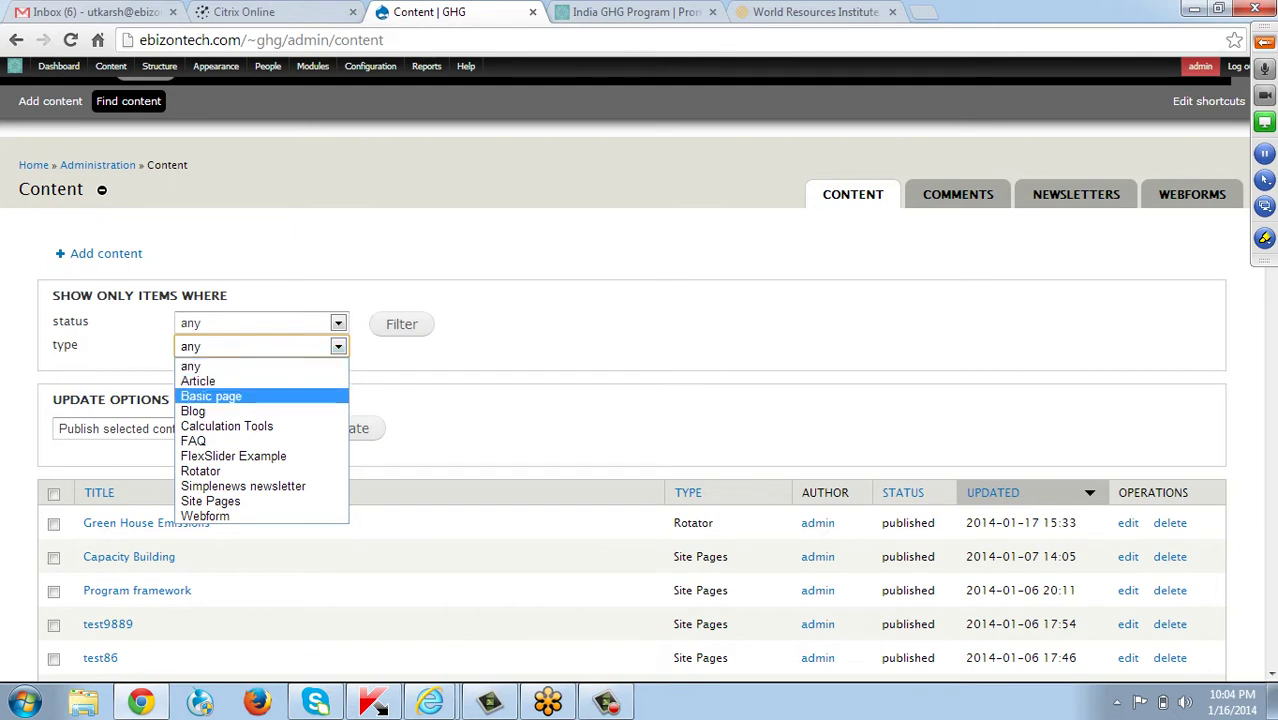
key("s")
key("s")
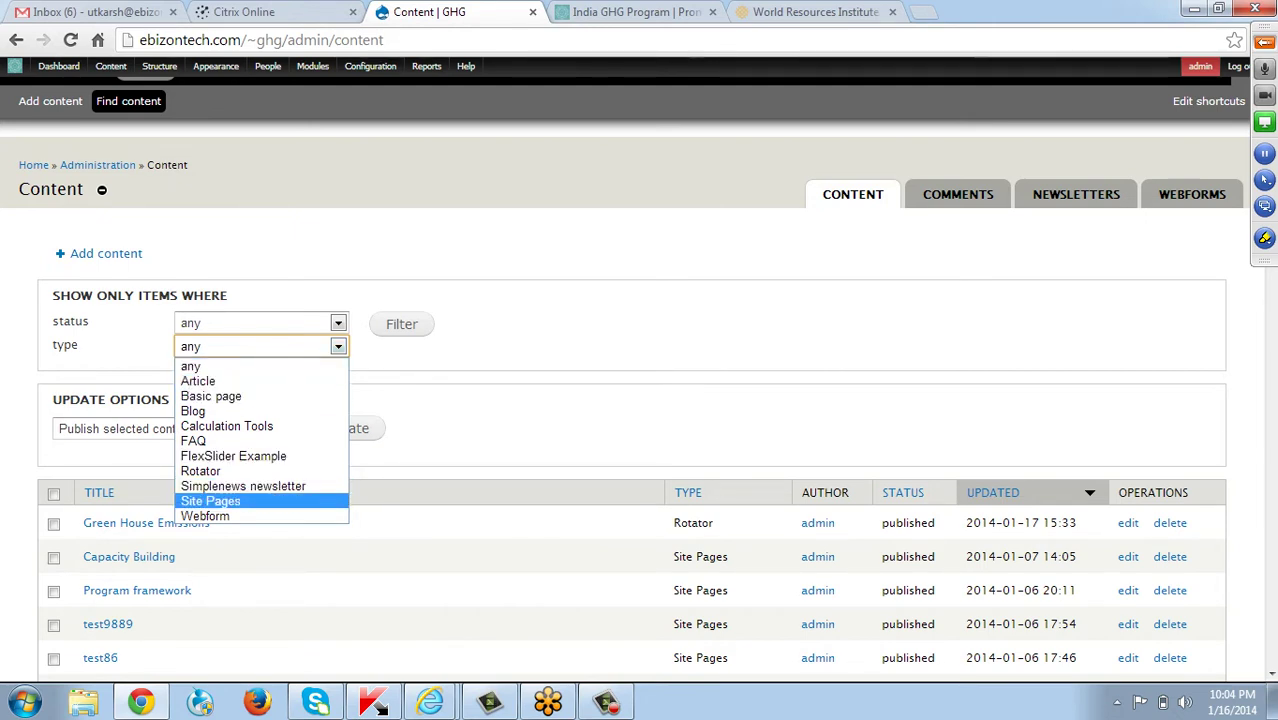
key("Return")
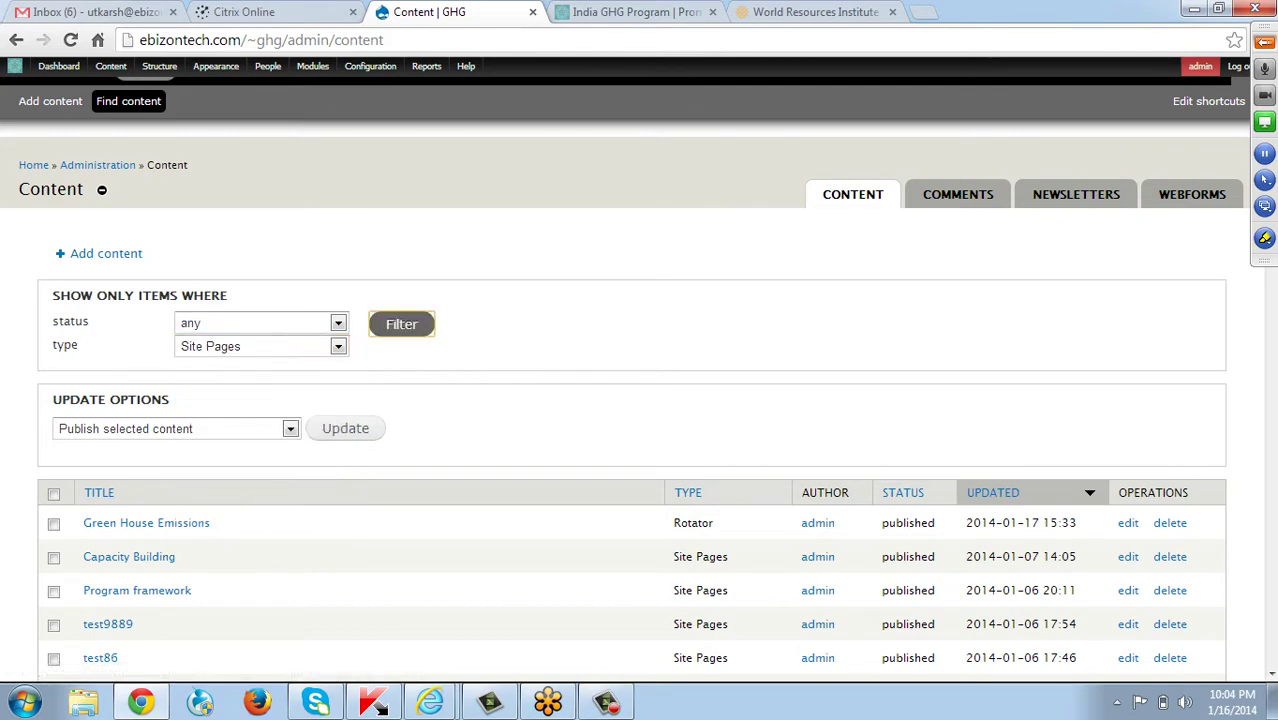
left_click(401, 324)
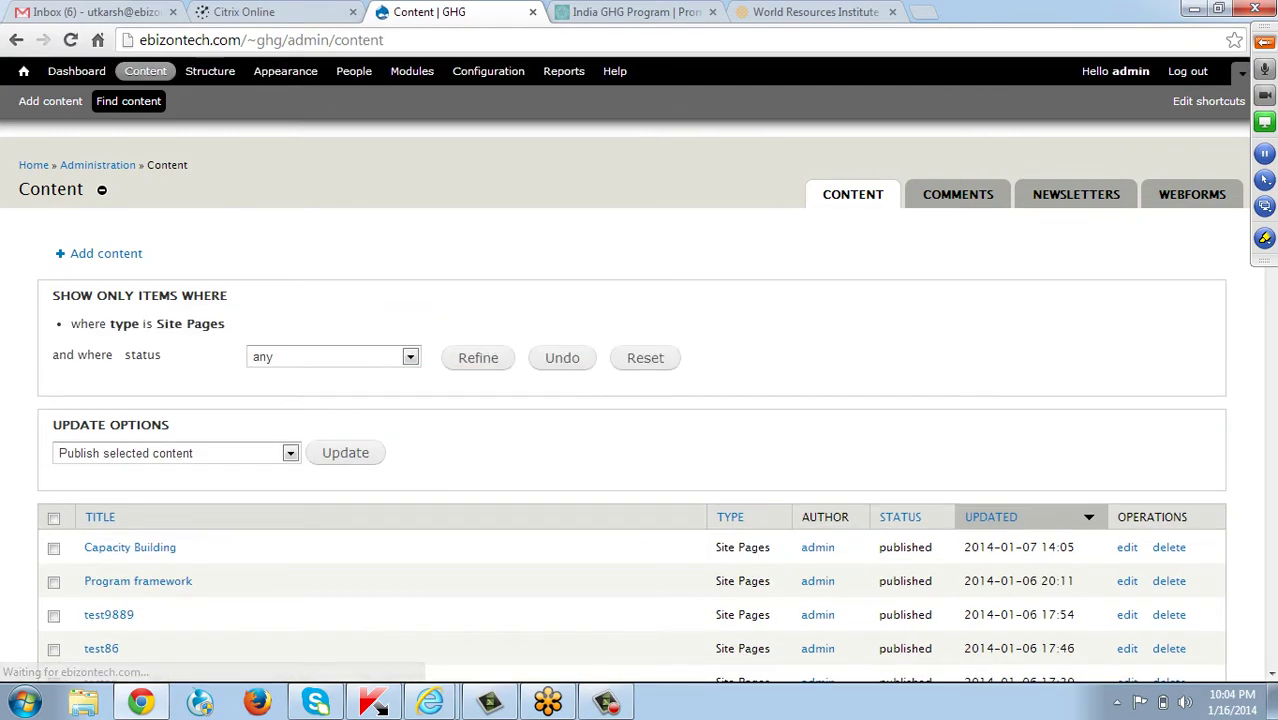
Open the About page from the filtered list for editing.
scroll(640, 400, "down", 6)
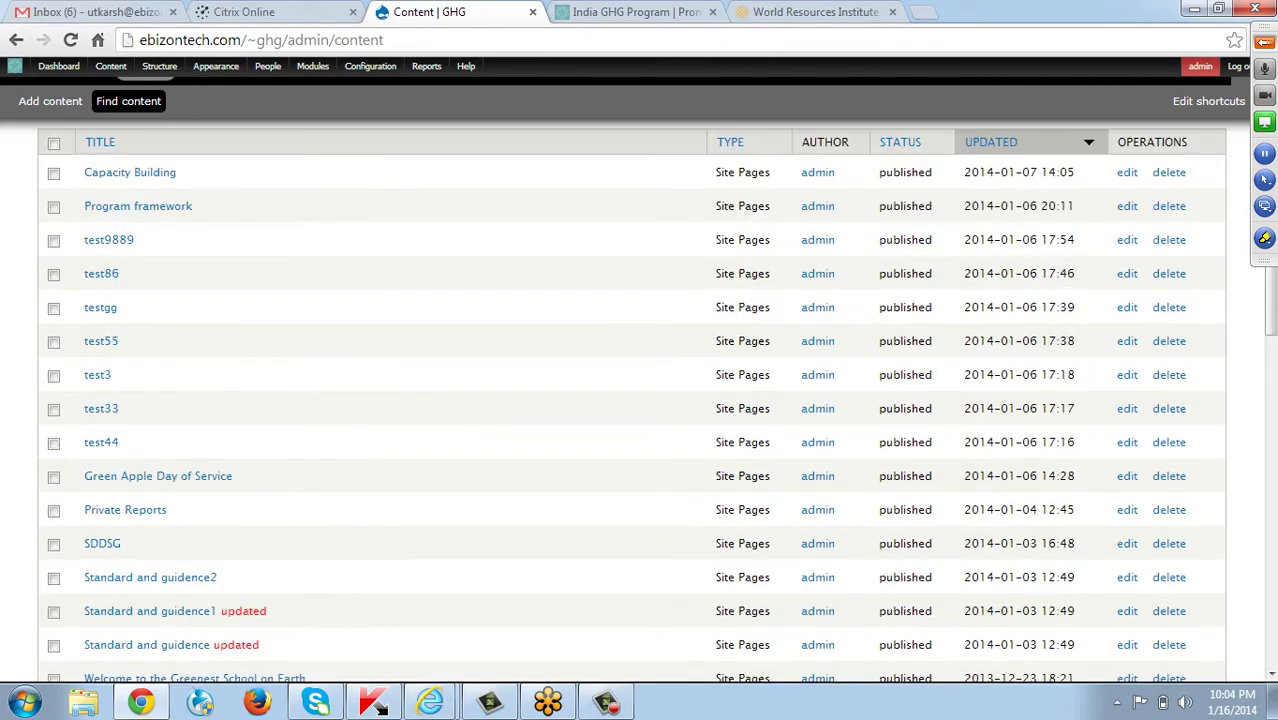
scroll(640, 400, "down", 3)
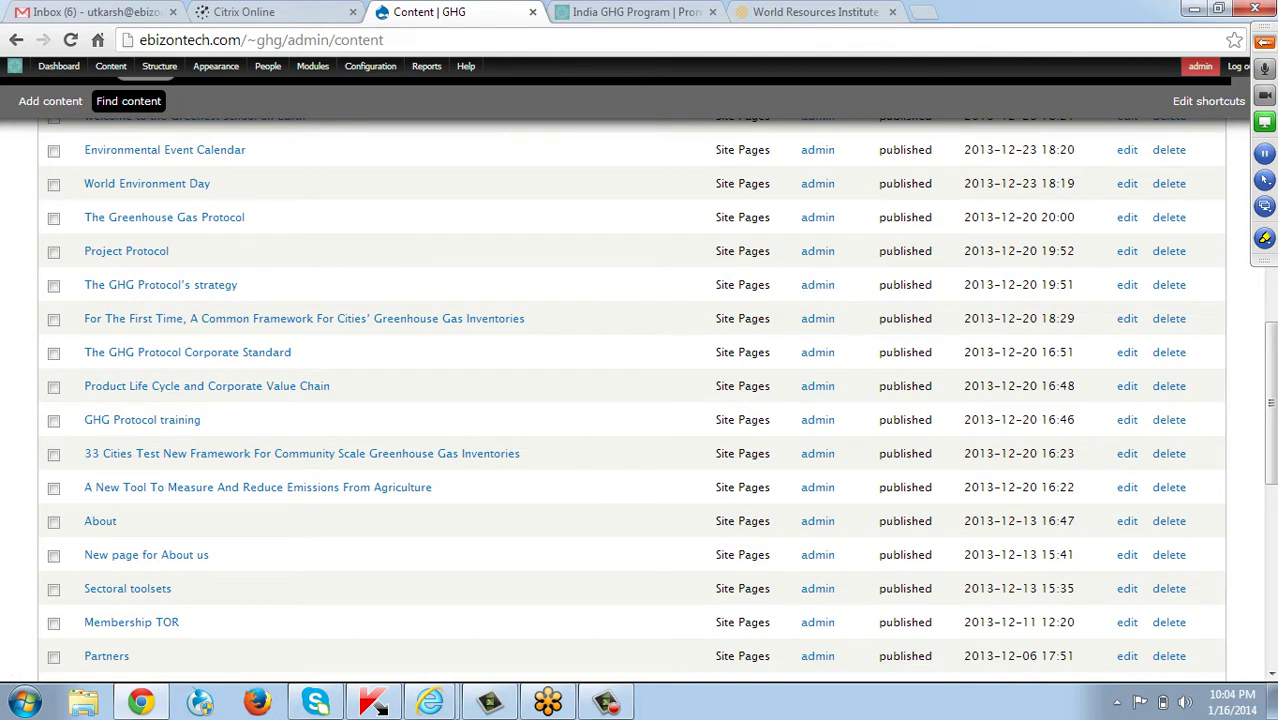
left_click(1127, 521)
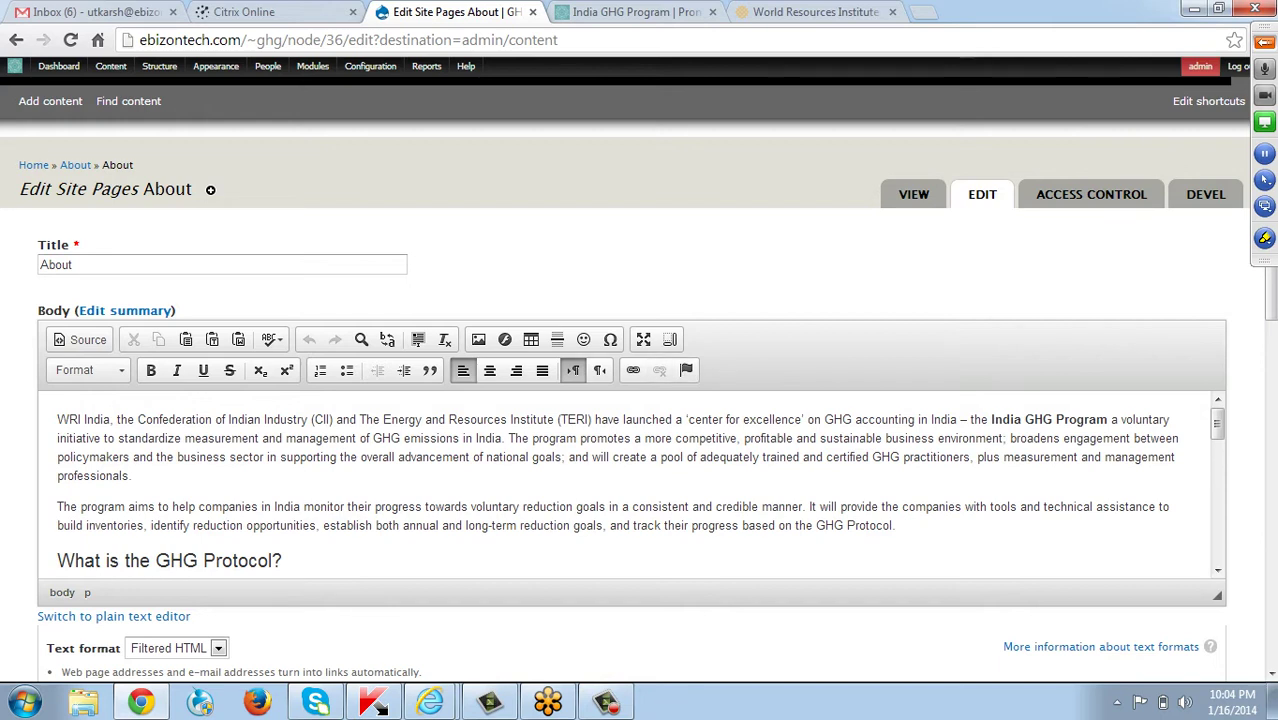
Look over the About page body and dismiss the Windows colour-scheme notice.
left_click(72, 264)
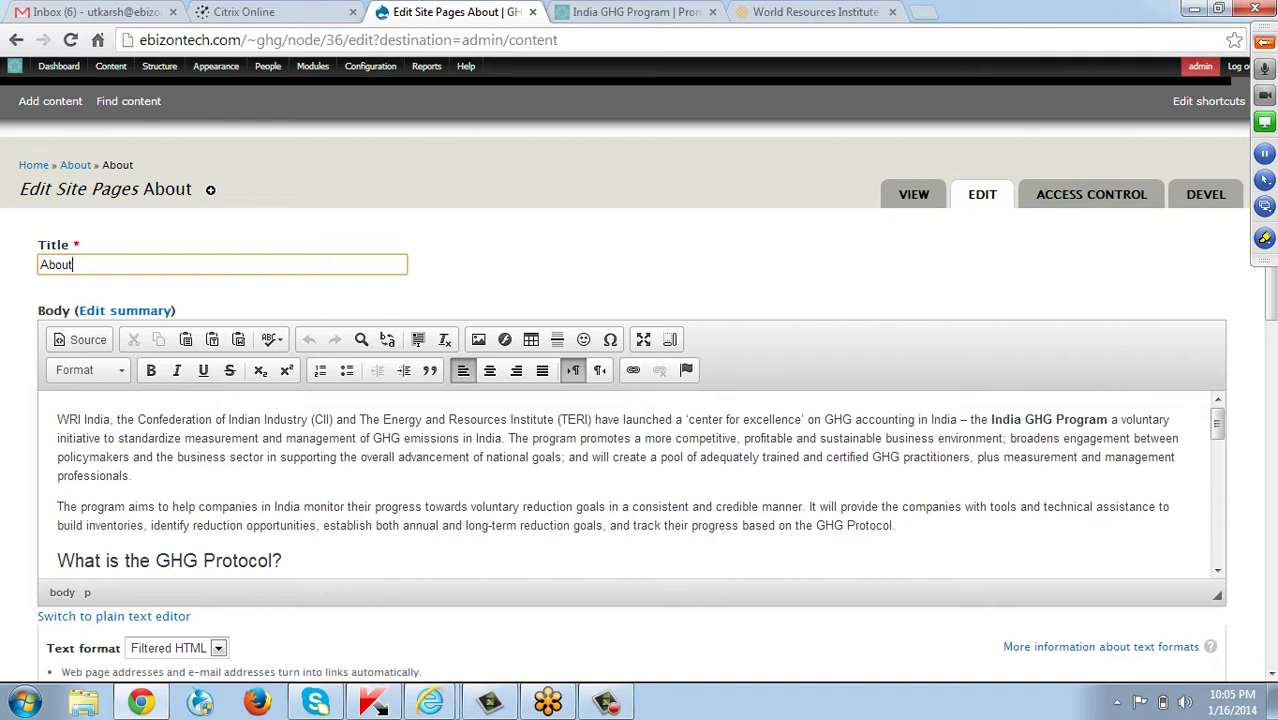
scroll(640, 485, "down", 5)
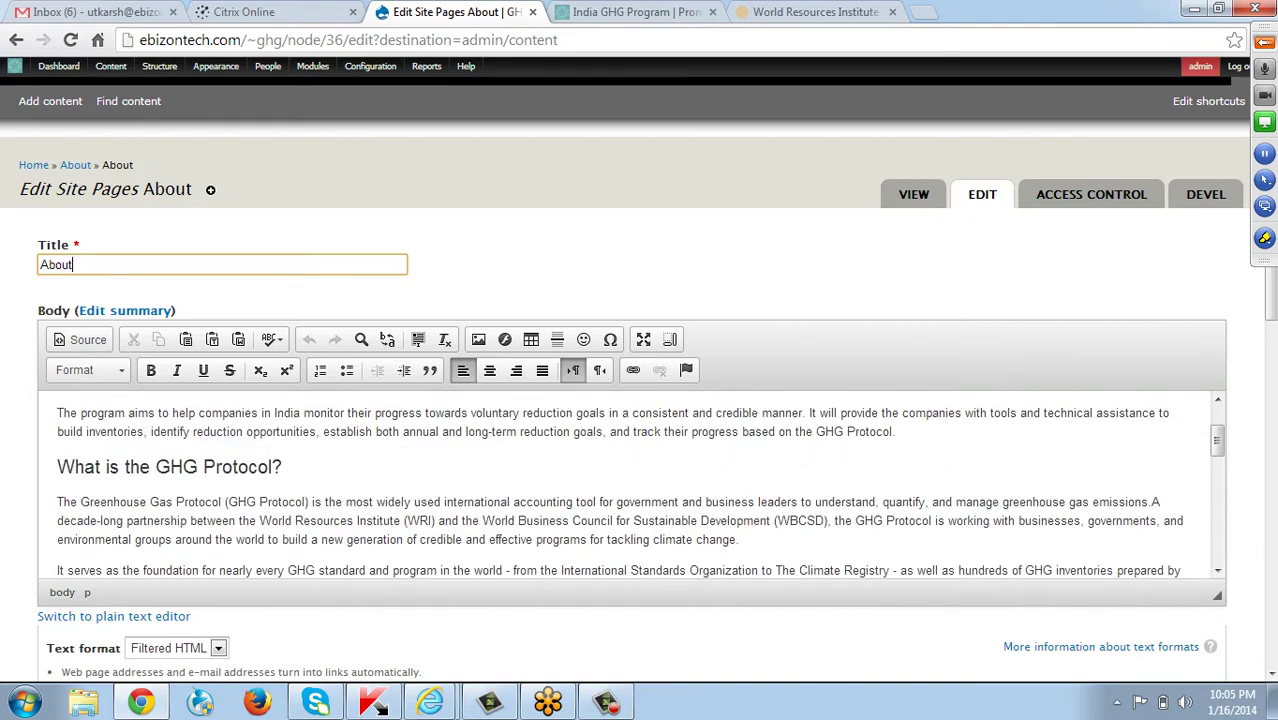
scroll(640, 485, "up", 3)
scroll(640, 485, "up", 2)
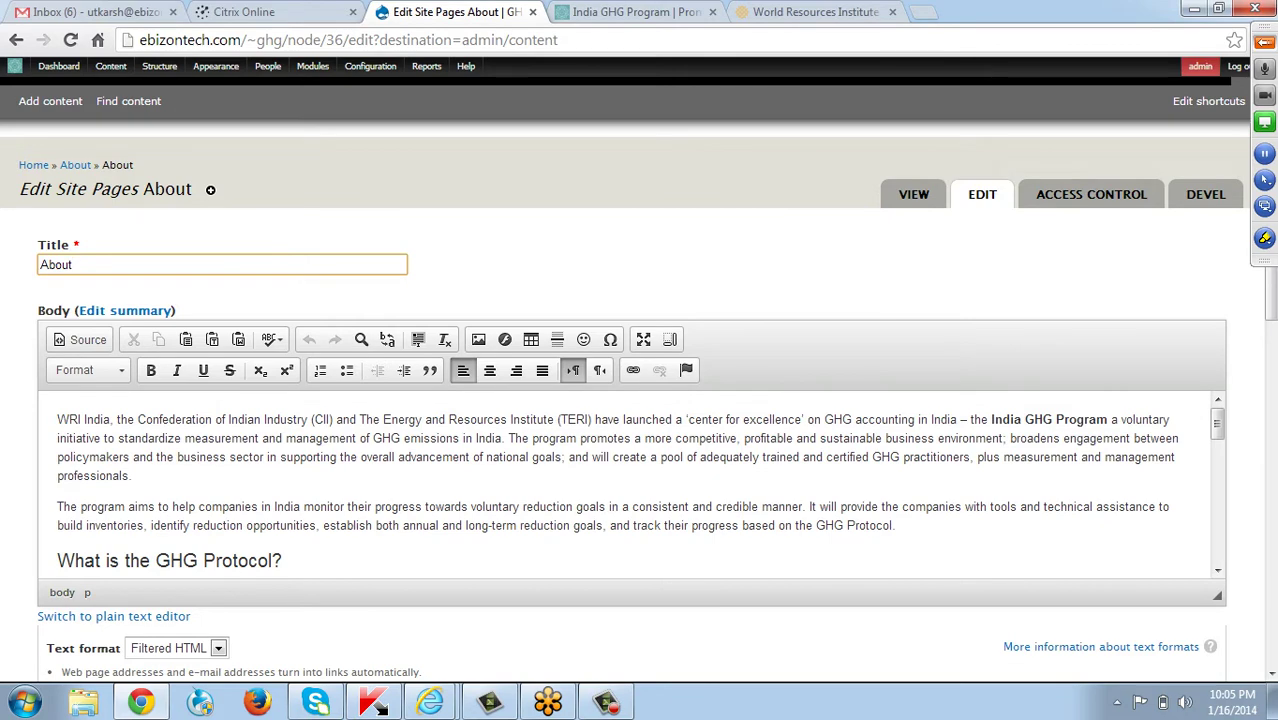
scroll(630, 480, "down", 5)
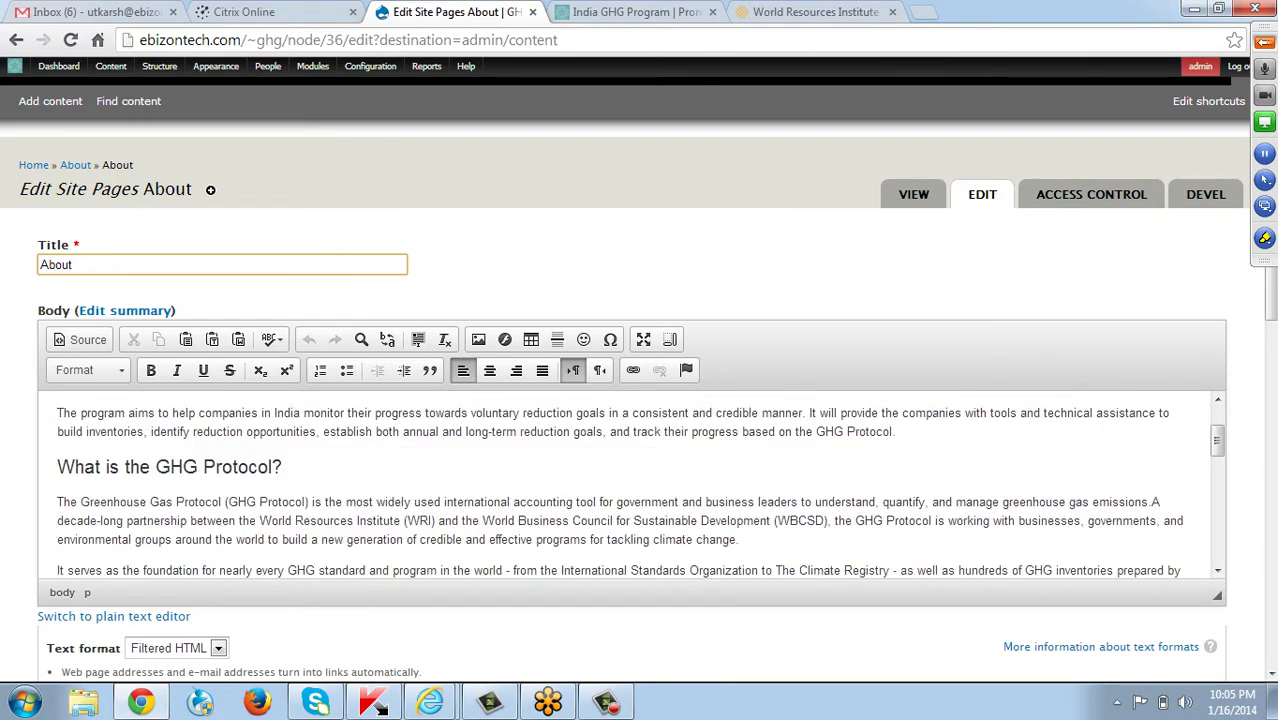
scroll(630, 480, "down", 2)
scroll(630, 480, "down", 2)
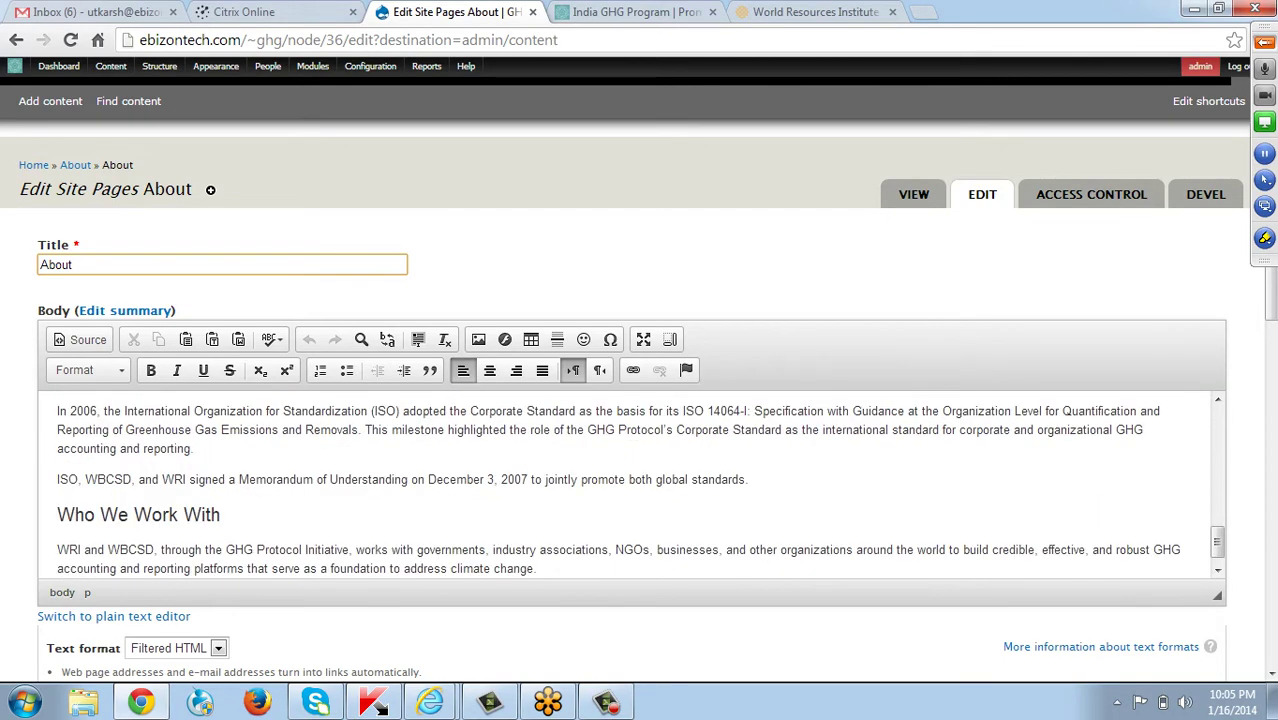
scroll(630, 480, "up", 6)
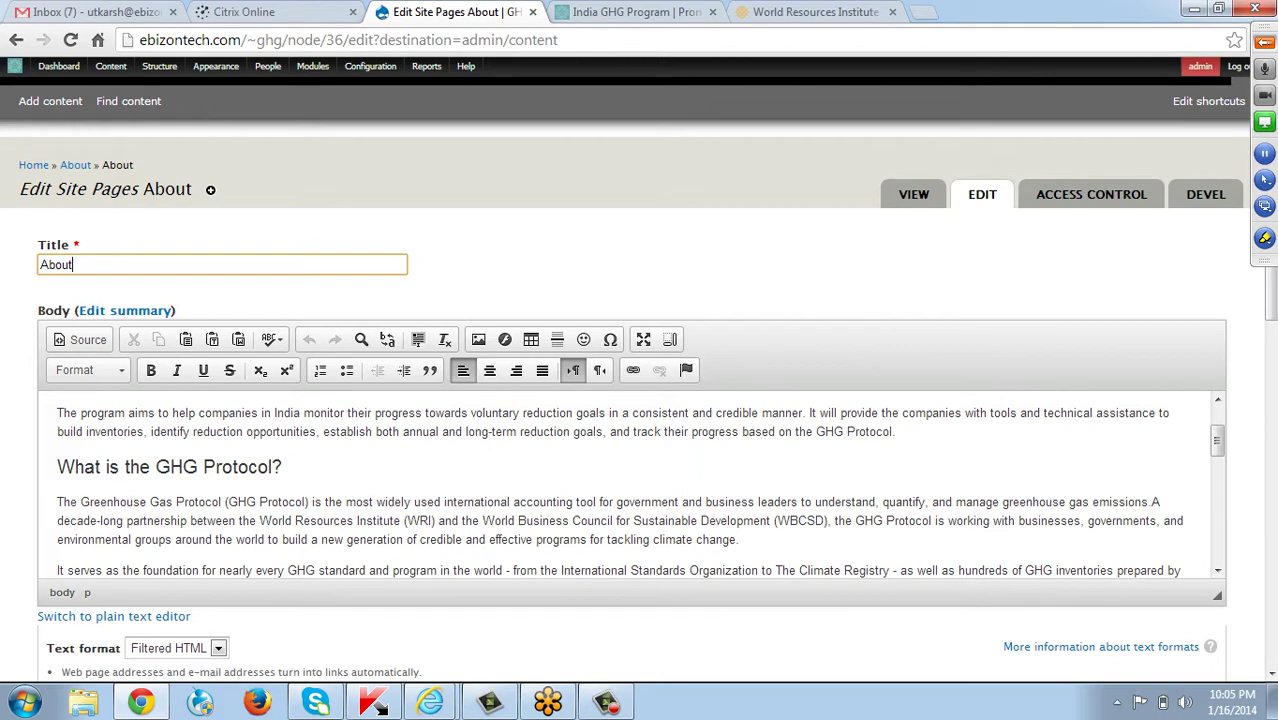
left_click(865, 150)
Make 'The Greenhouse Gas Protocol' bold and italic, undoing a trial underline.
left_click(896, 431)
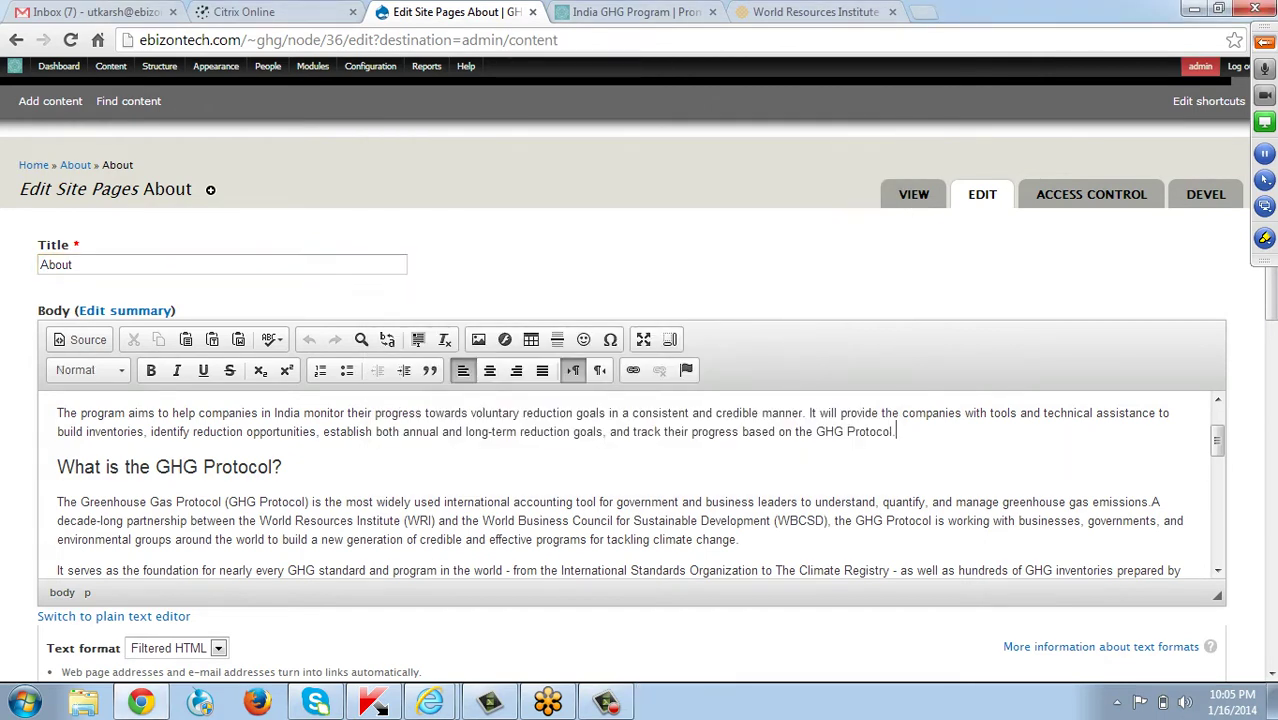
key("Down")
key("Down")
key("Down")
left_click_drag(57, 502, 221, 502)
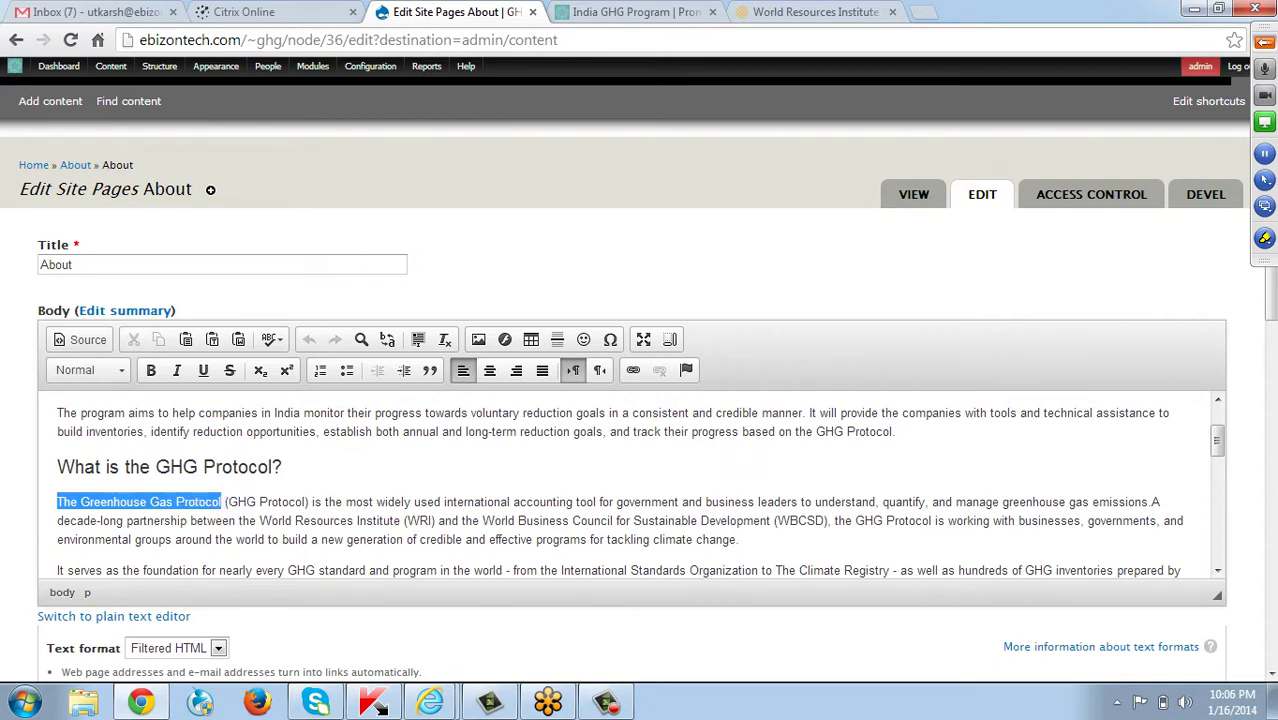
left_click(151, 371)
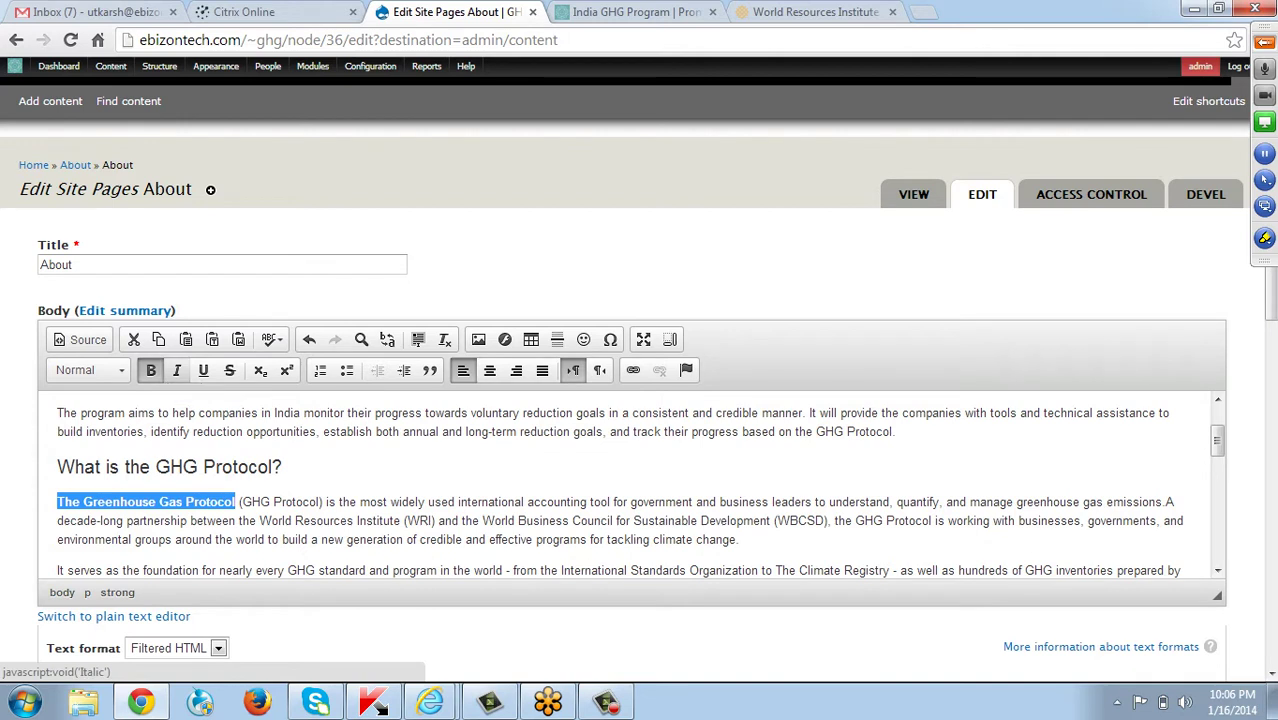
left_click(177, 371)
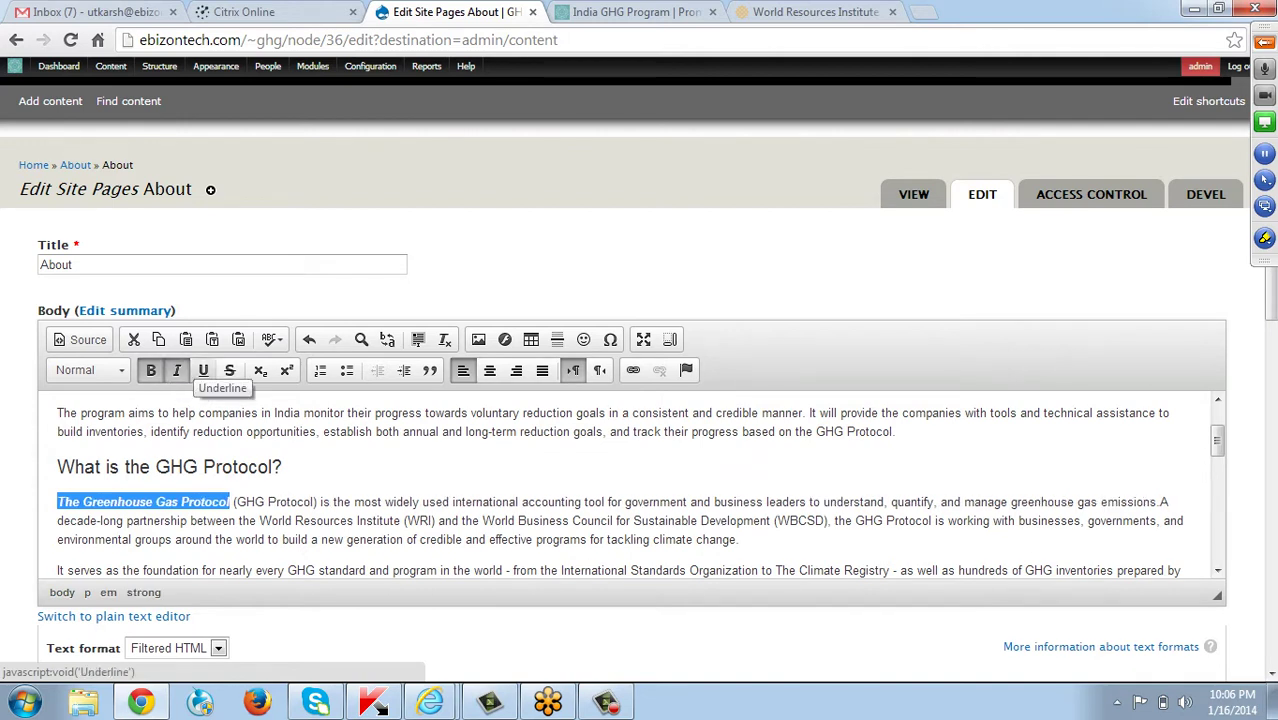
left_click(203, 371)
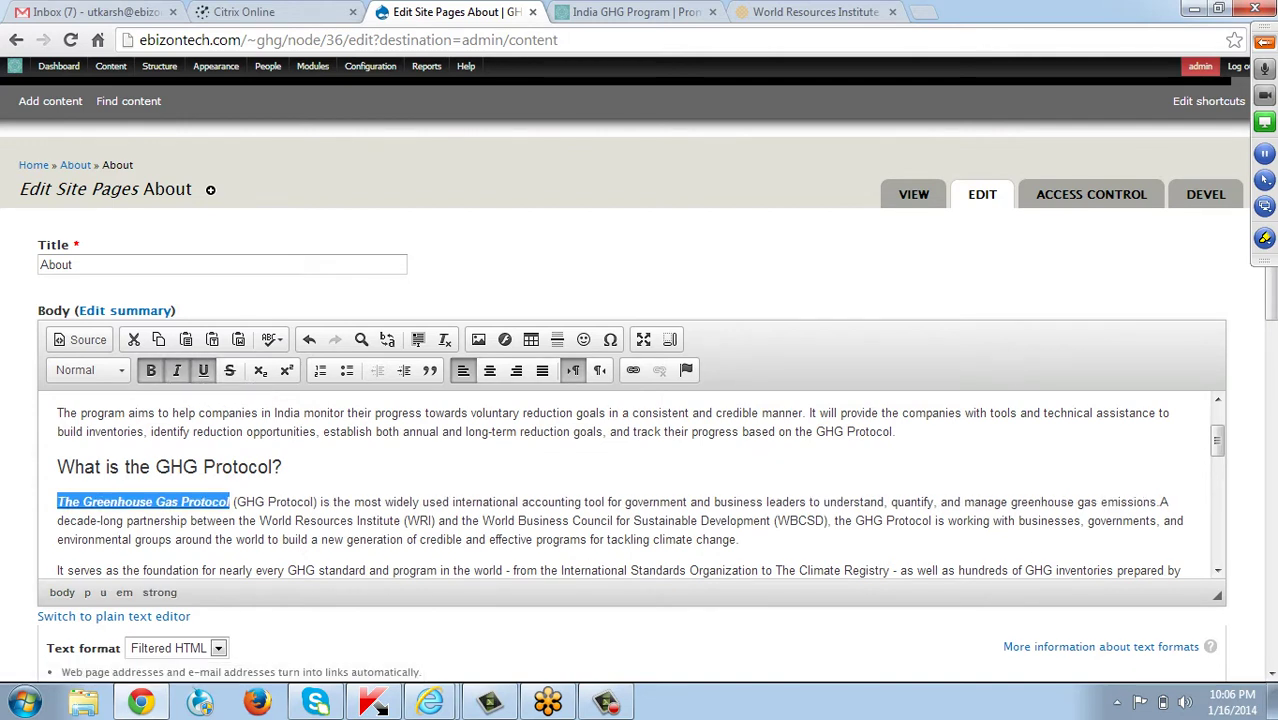
key("ctrl+z")
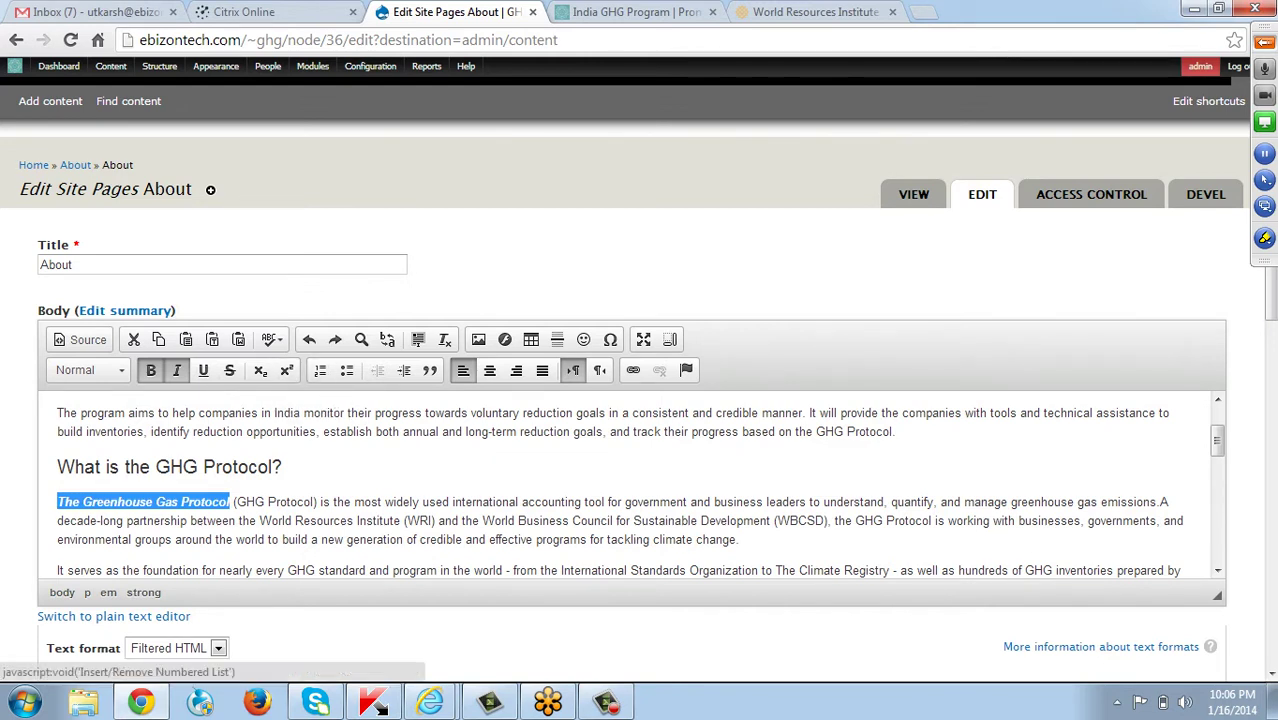
left_click(305, 502)
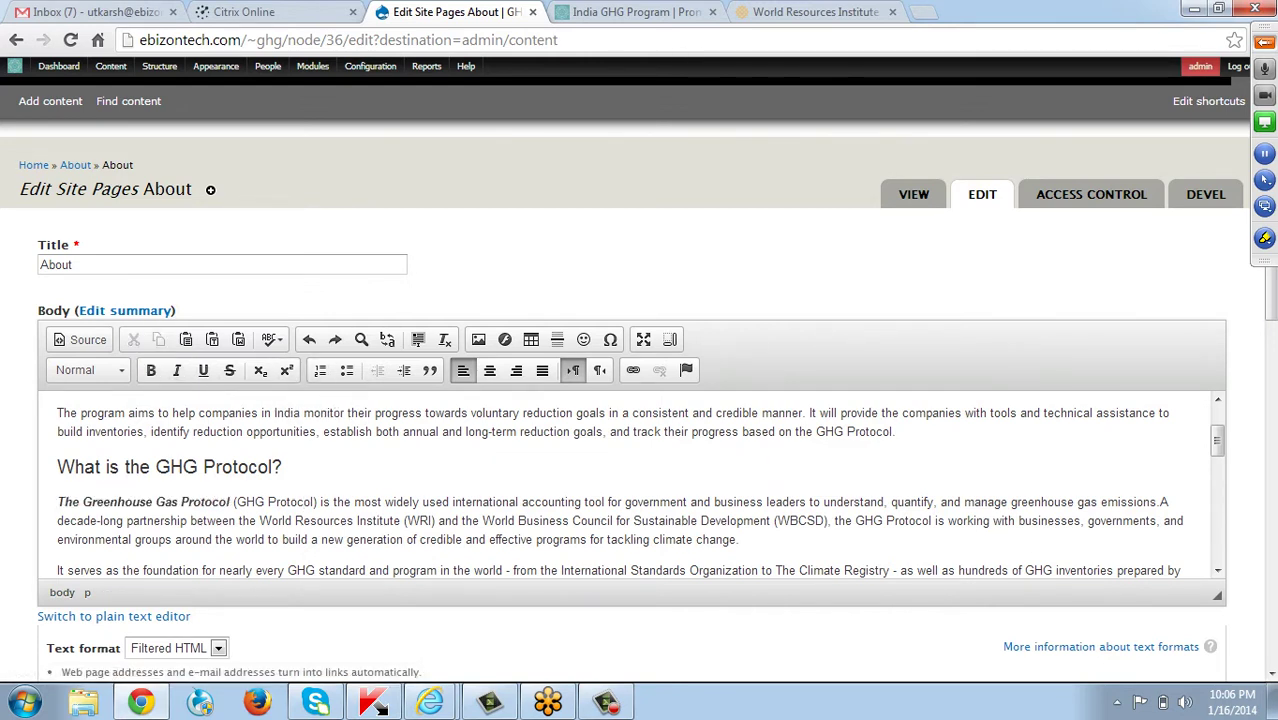
Scroll down to the History section of the body text.
scroll(640, 488, "down", 1)
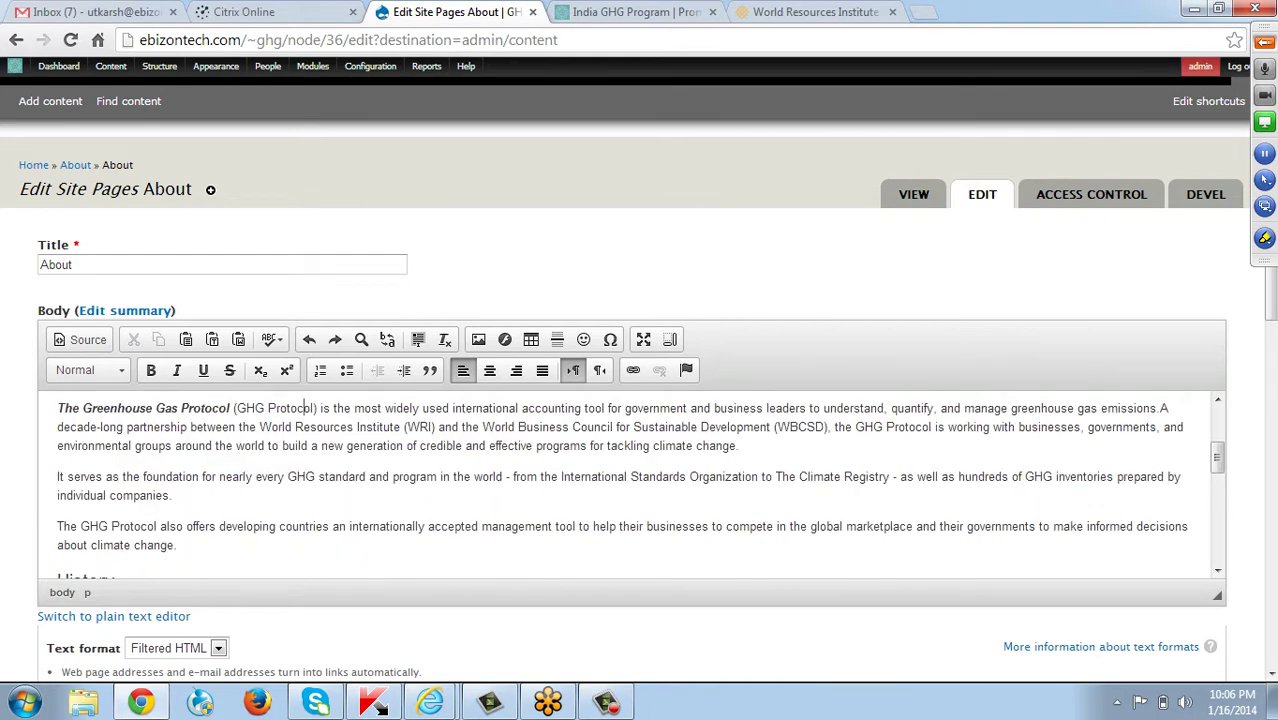
scroll(640, 488, "down", 1)
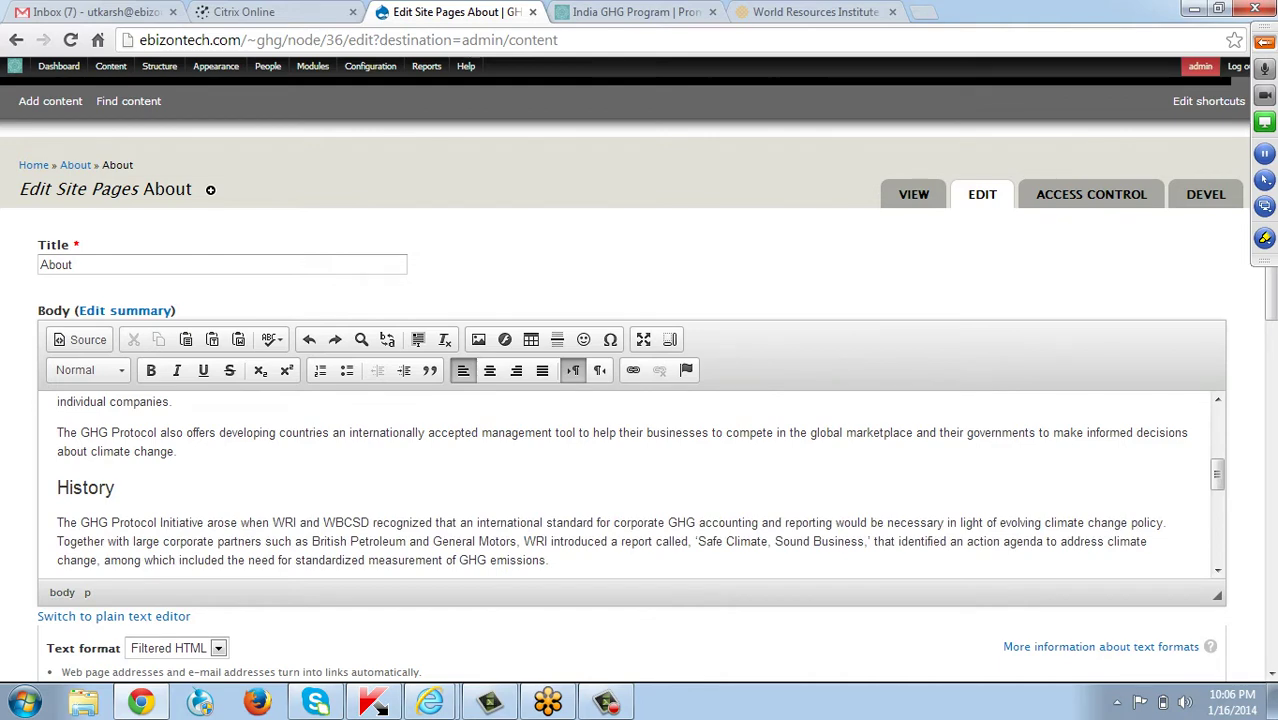
left_click_drag(57, 487, 120, 466)
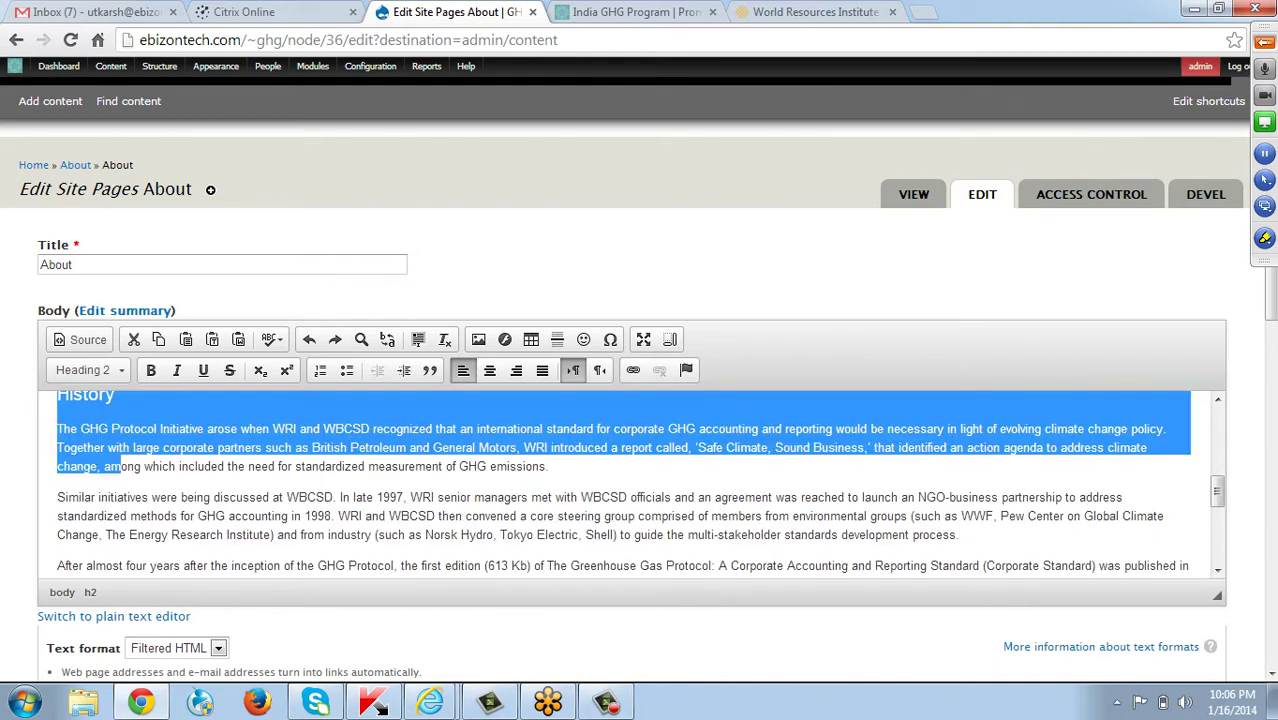
left_click(120, 497)
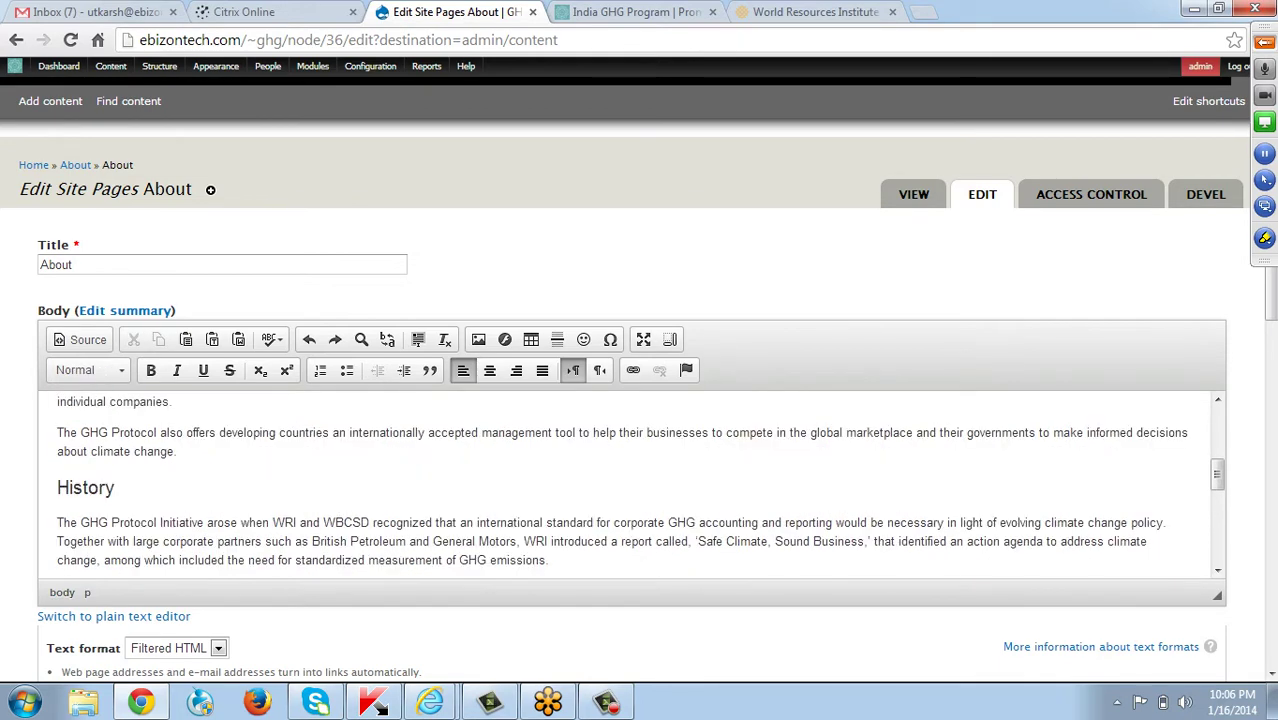
scroll(123, 495, "up", 1)
Change the History subheading to Heading 1 instead of Heading 3, then reselect its text.
triple_click(110, 489)
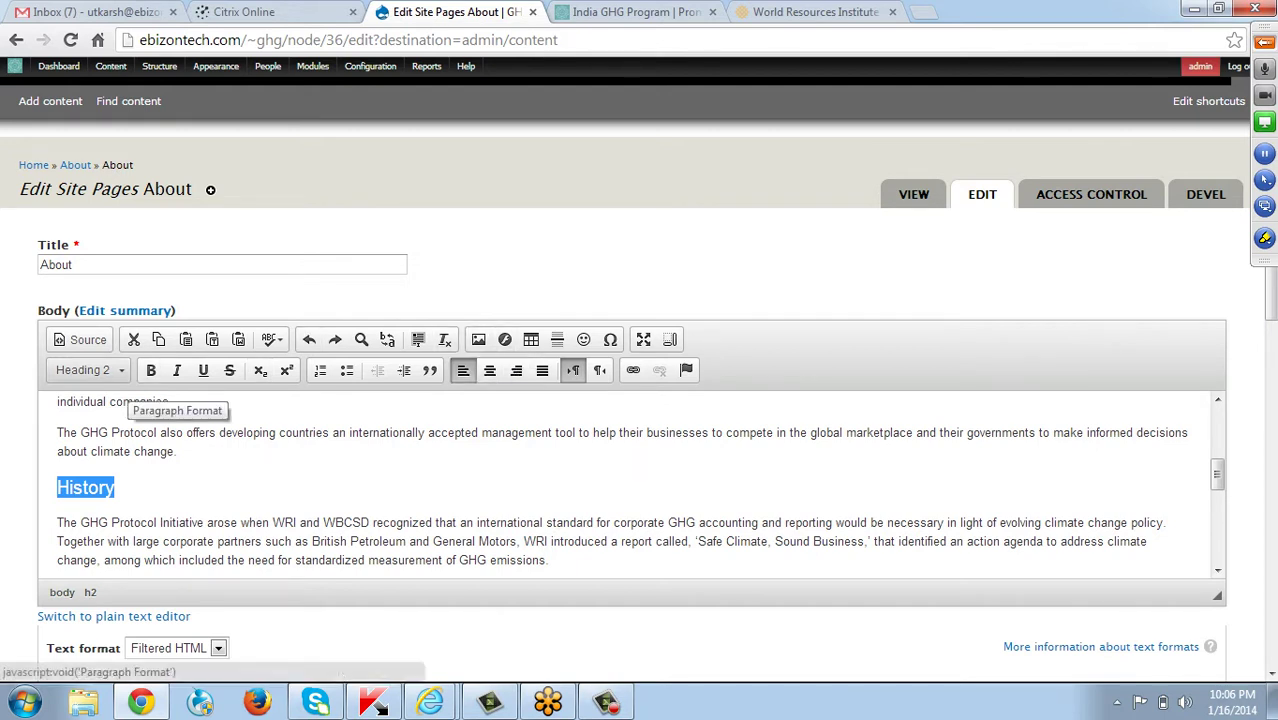
left_click(88, 370)
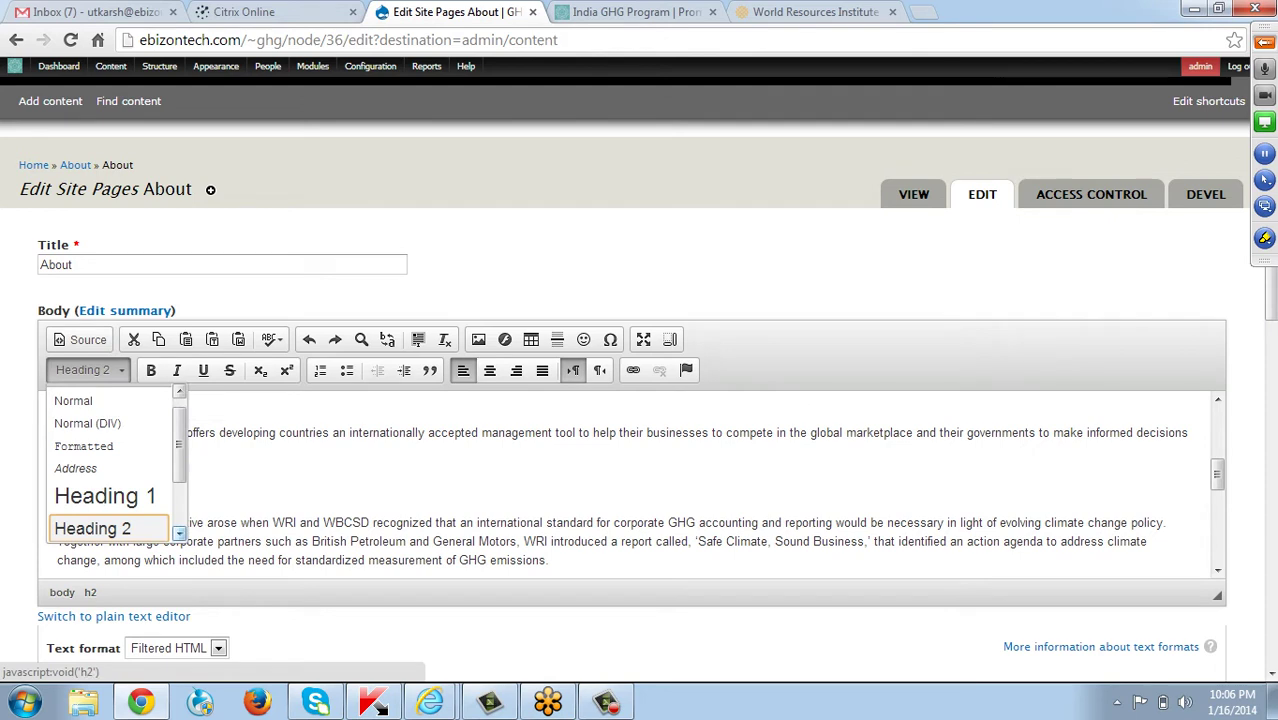
scroll(105, 528, "down", 1)
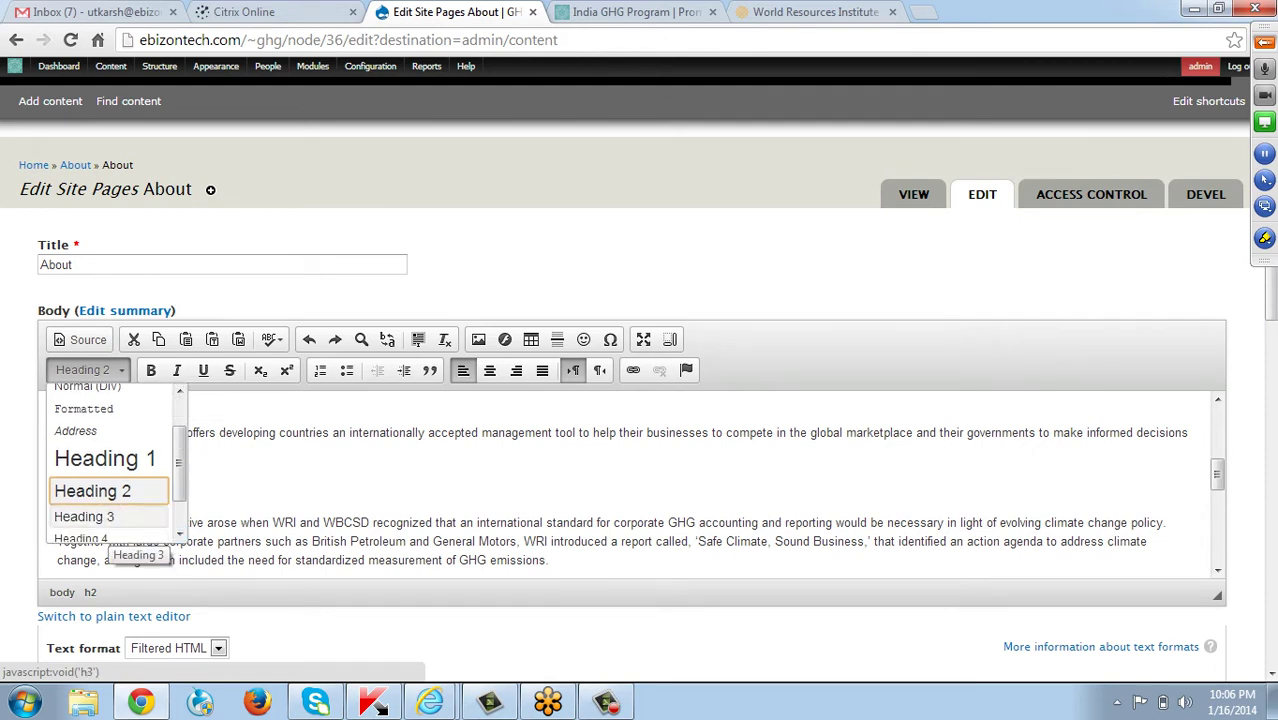
left_click(84, 516)
left_click(100, 483)
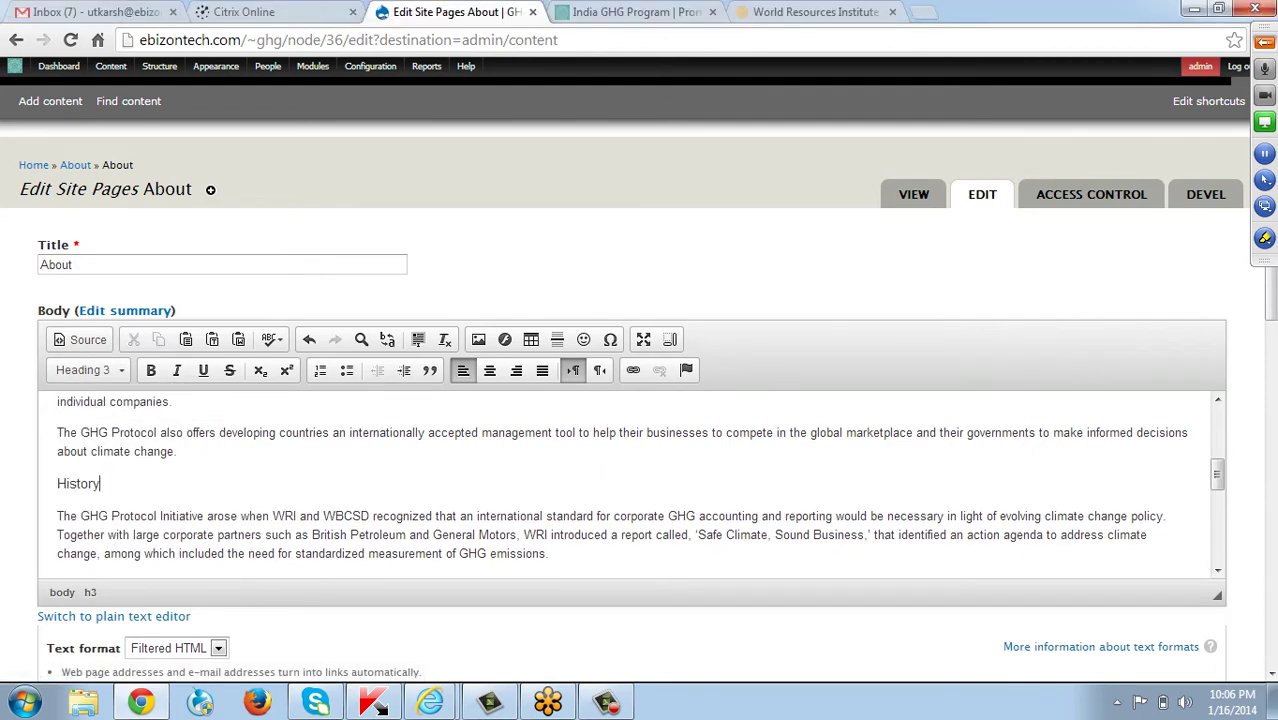
double_click(99, 483)
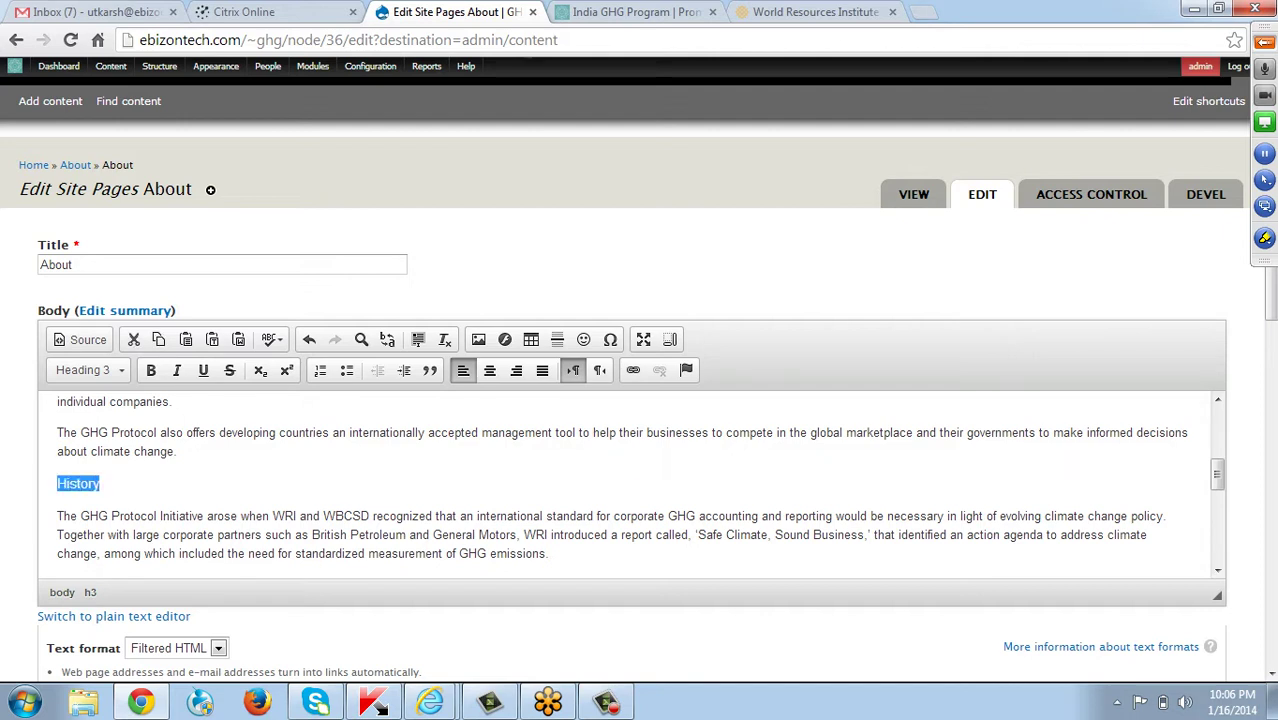
left_click(83, 370)
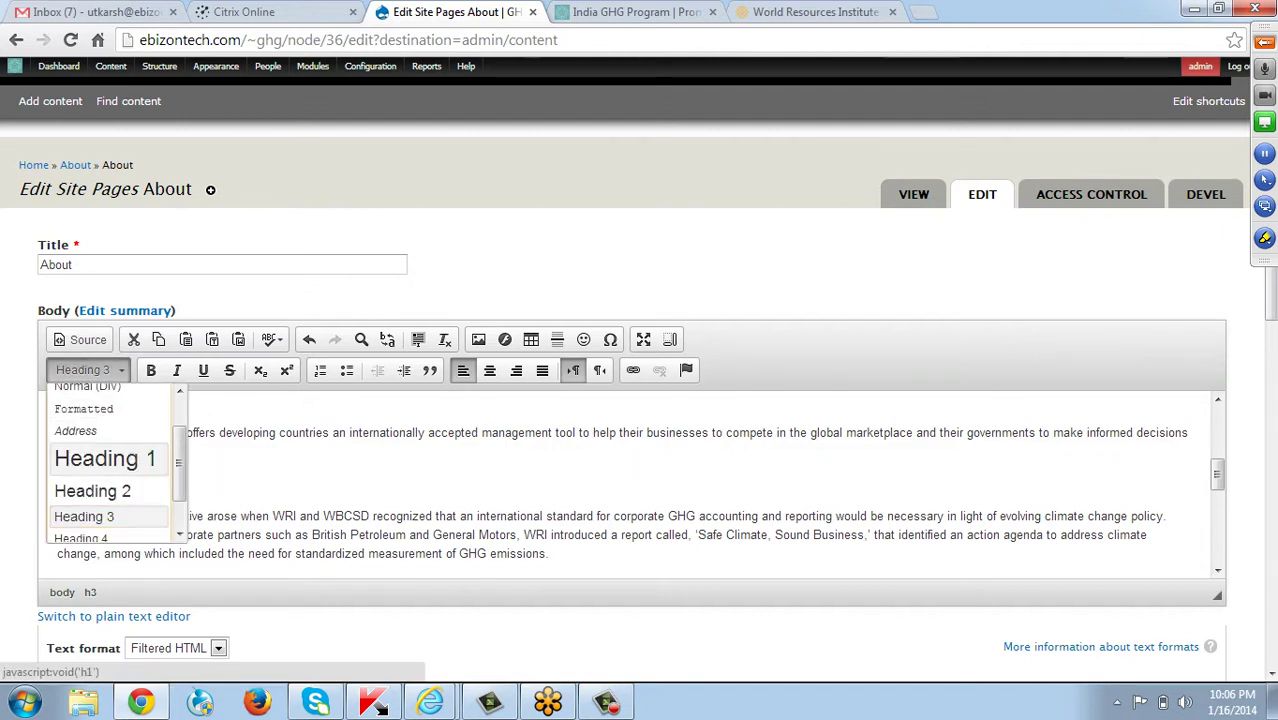
left_click(90, 457)
left_click(140, 492)
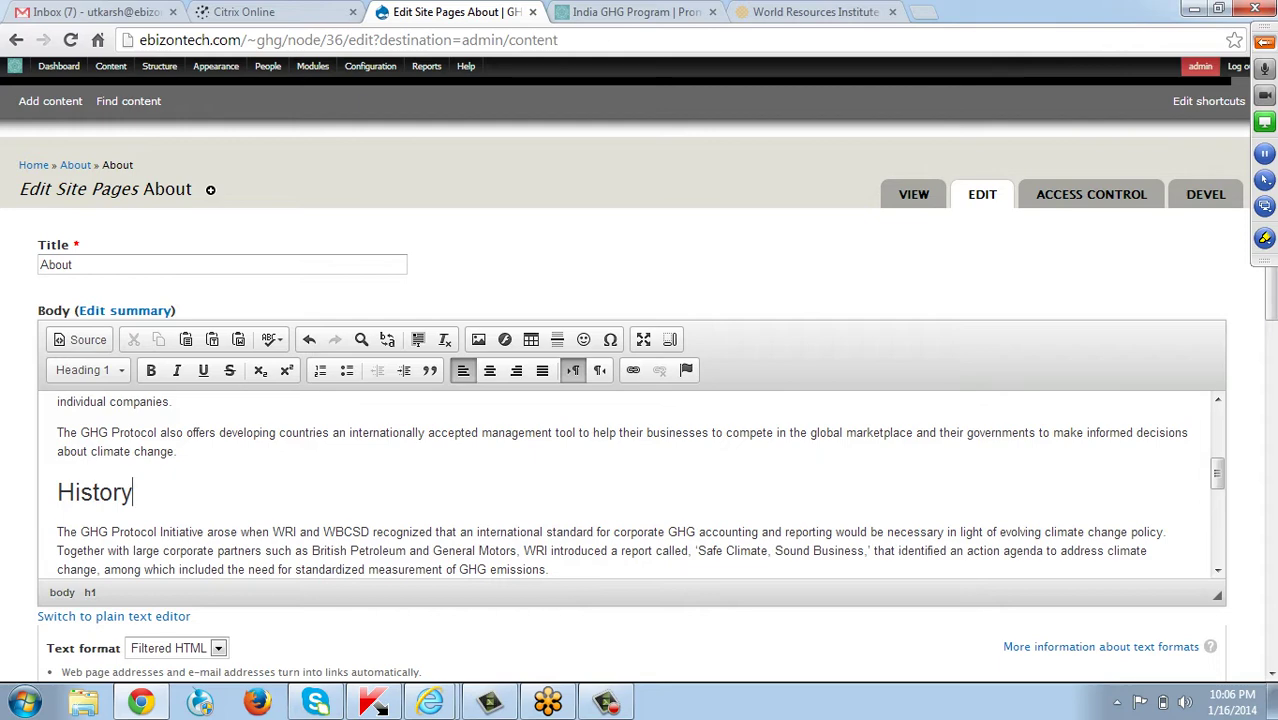
scroll(640, 485, "down", 1)
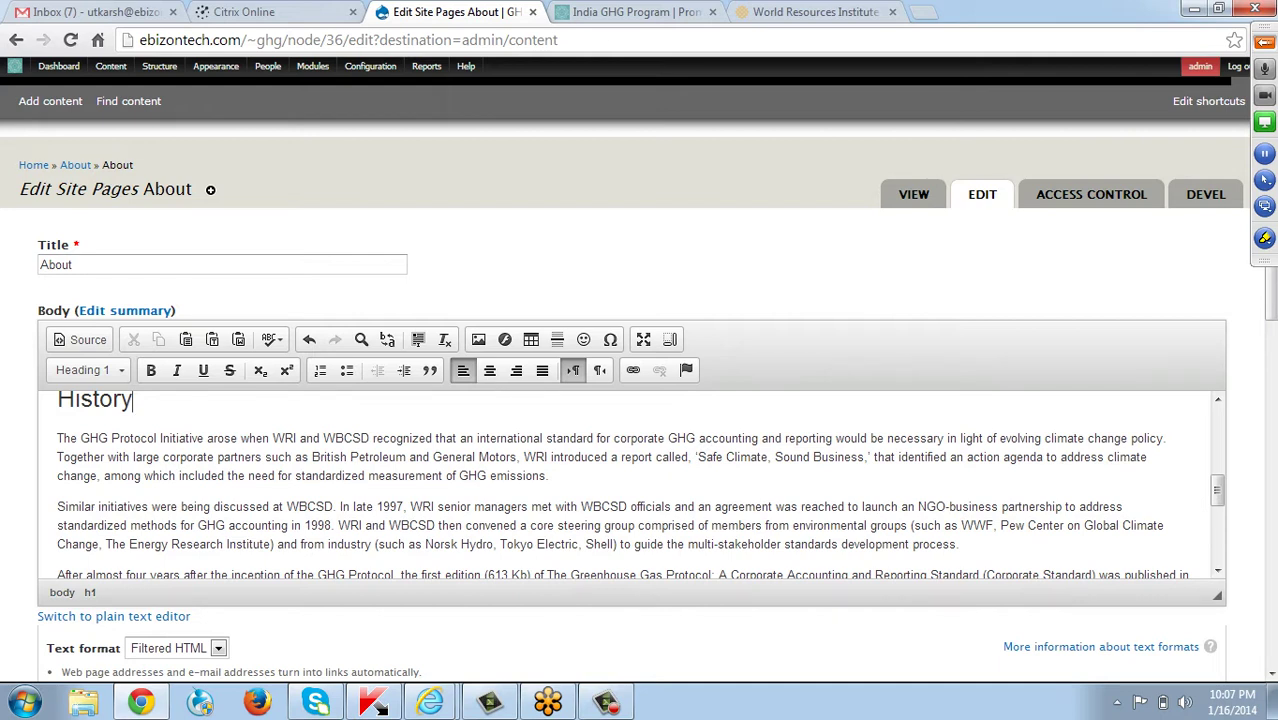
left_click_drag(134, 400, 57, 400)
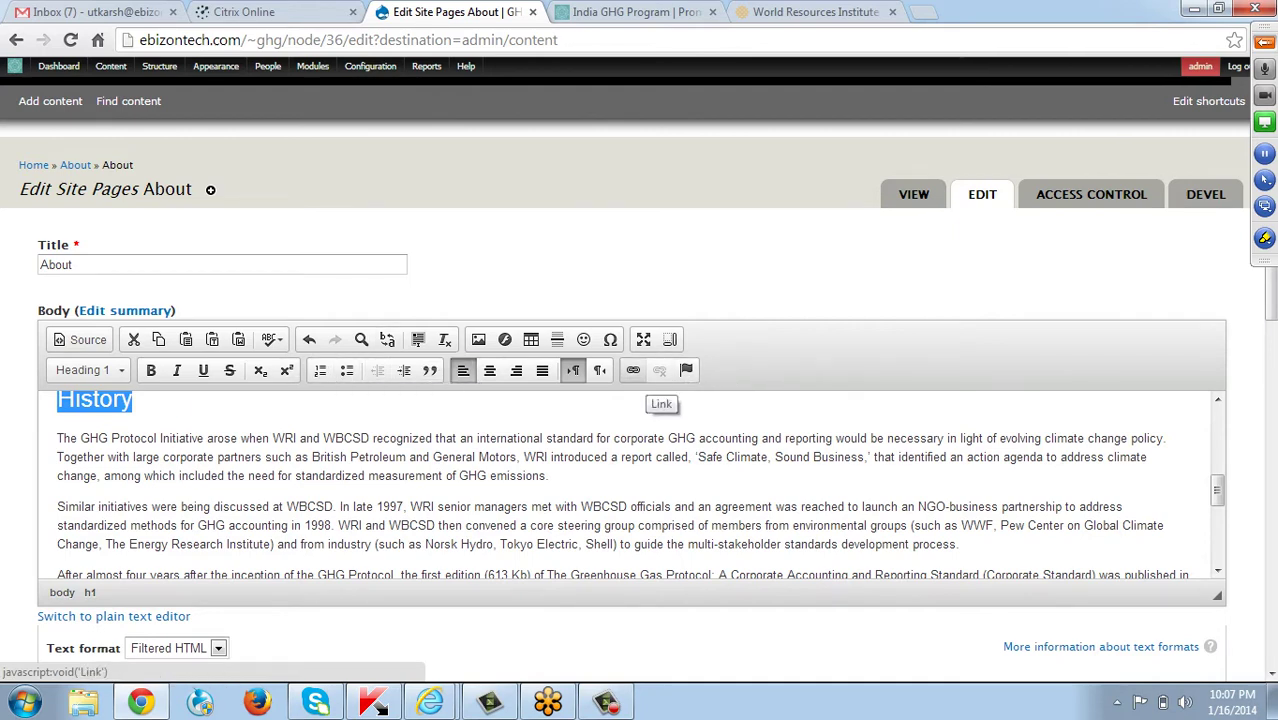
left_click(633, 370)
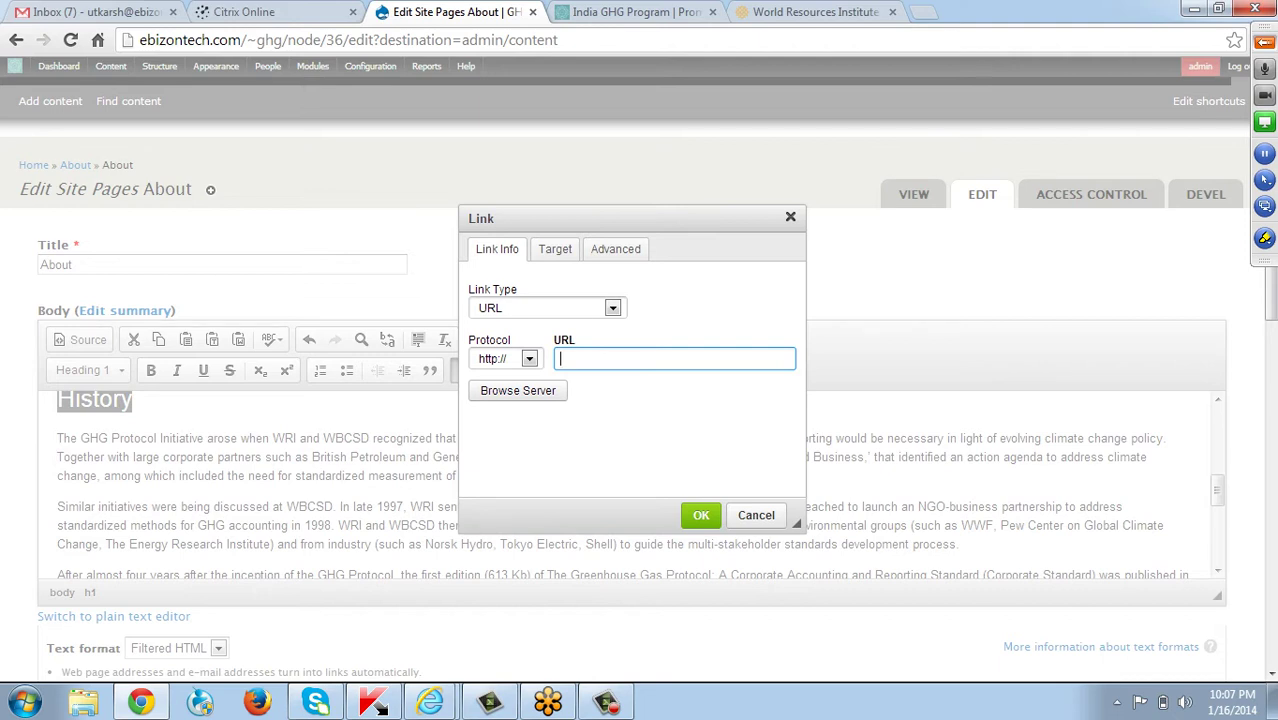
type("india")
key("BackSpace")
key("BackSpace")
key("BackSpace")
key("BackSpace")
key("BackSpace")
type("wri.org")
left_click(712, 521)
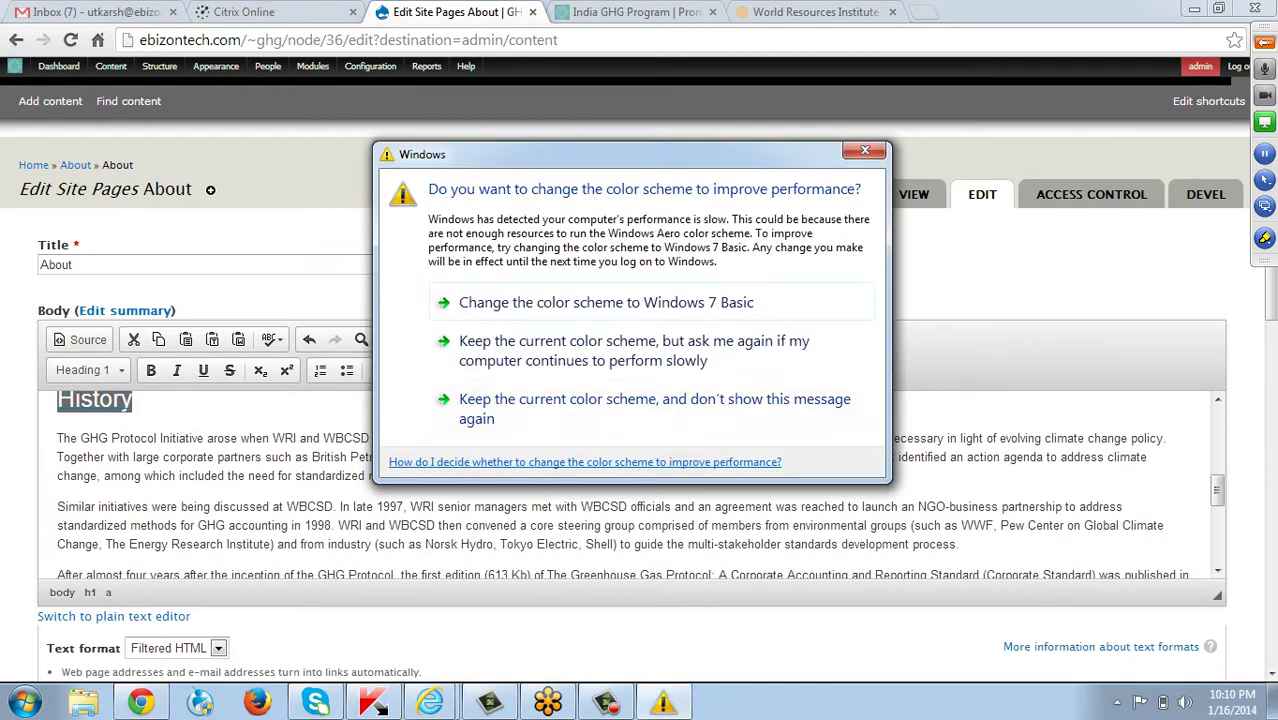
left_click(865, 150)
Save the edited About page.
scroll(630, 480, "down", 10)
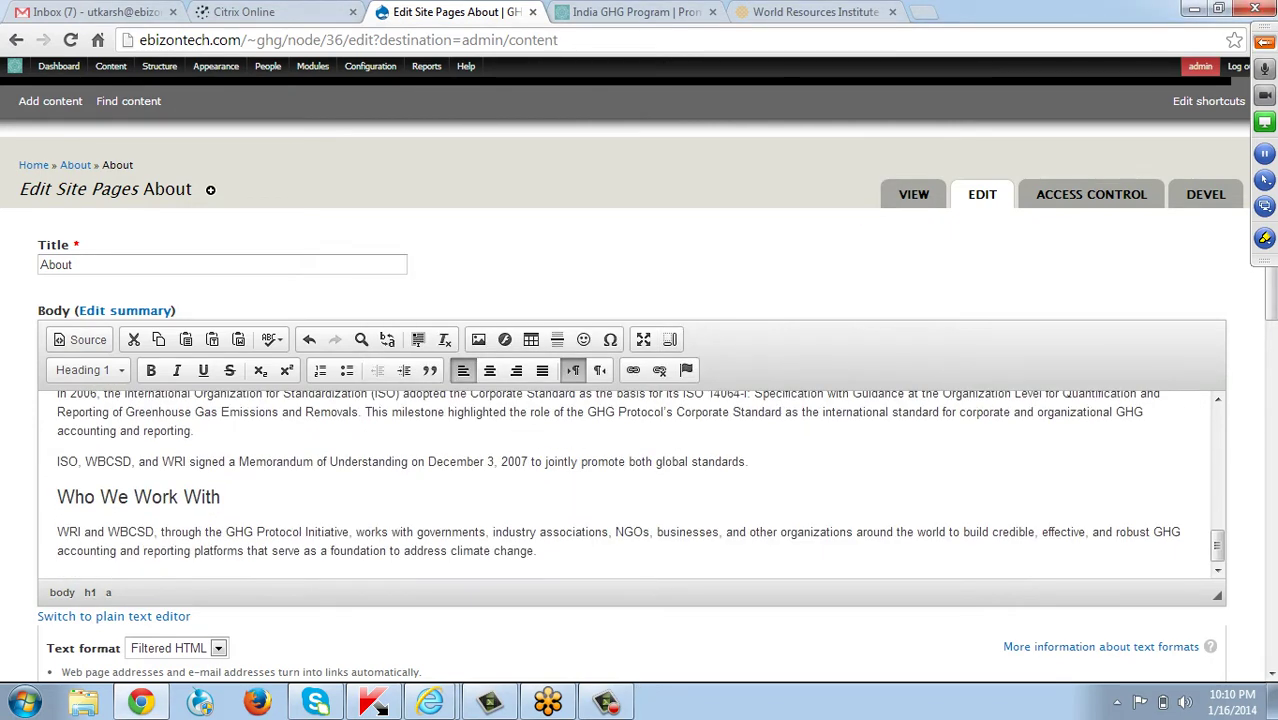
scroll(630, 480, "down", 10)
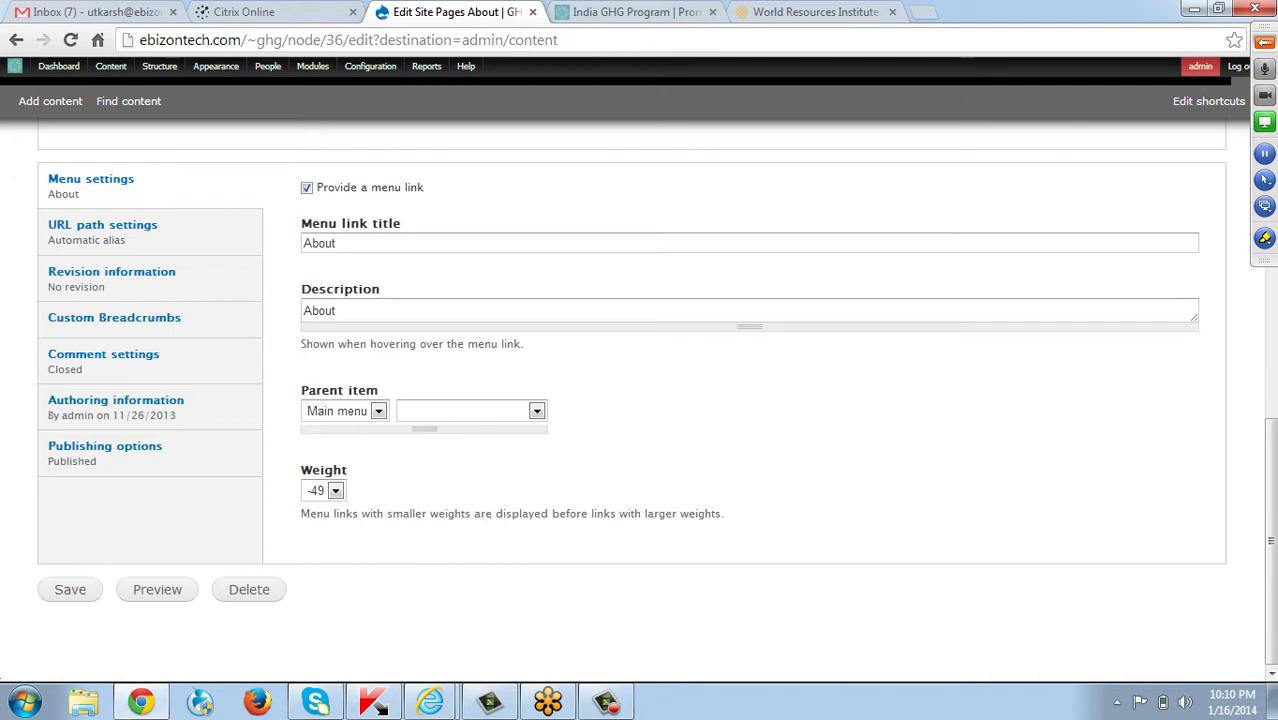
left_click(70, 589)
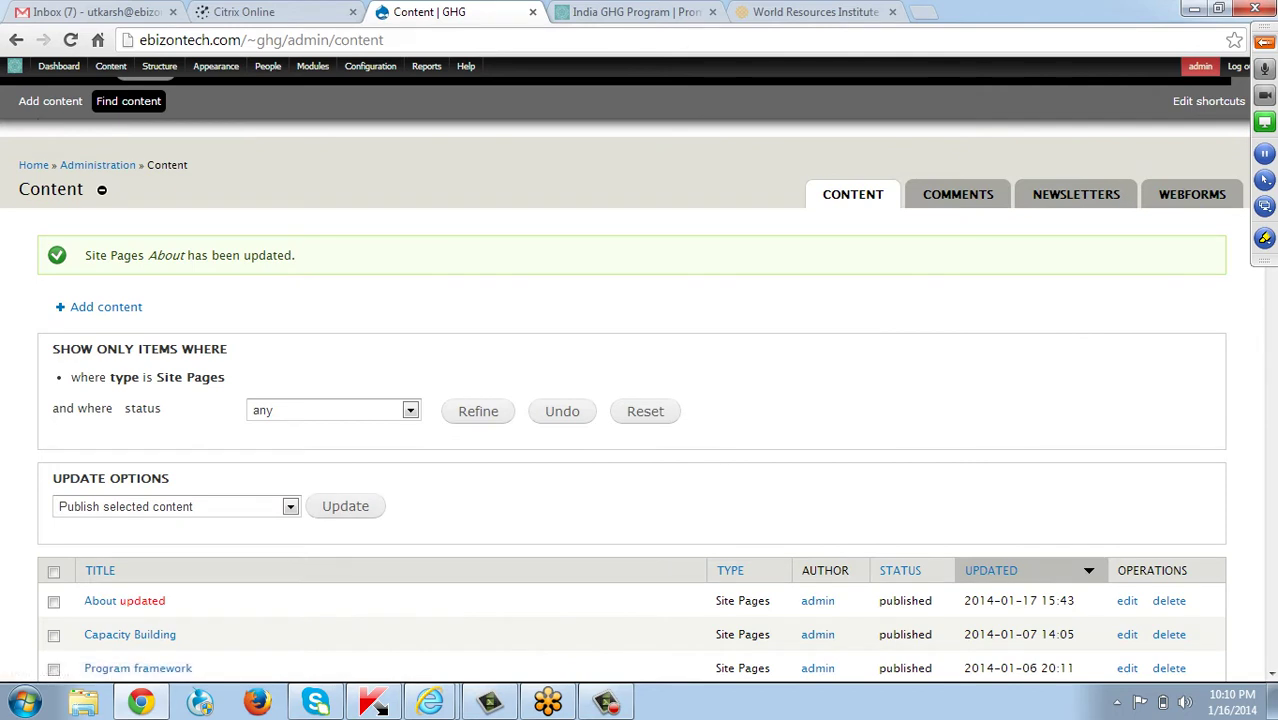
Open the India GHG Program home page in a new tab and switch to it.
middle_click(14, 66)
mouse_move(312, 66)
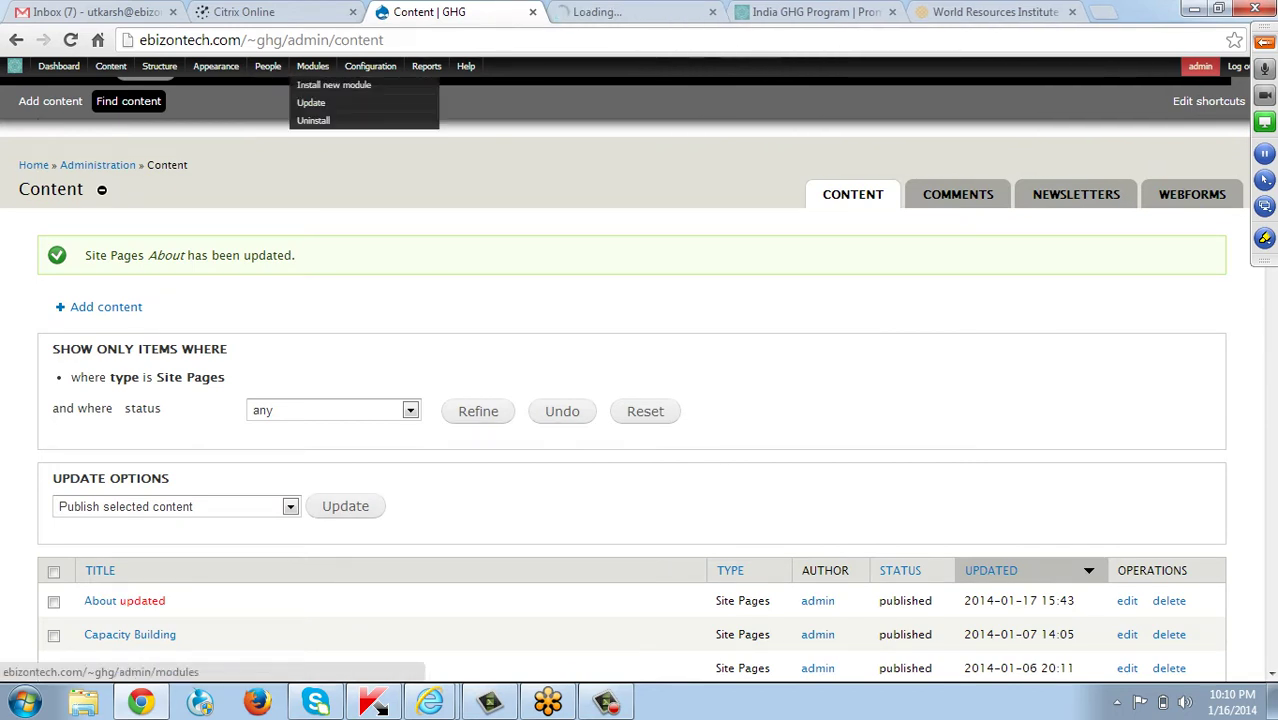
key("ctrl+Tab")
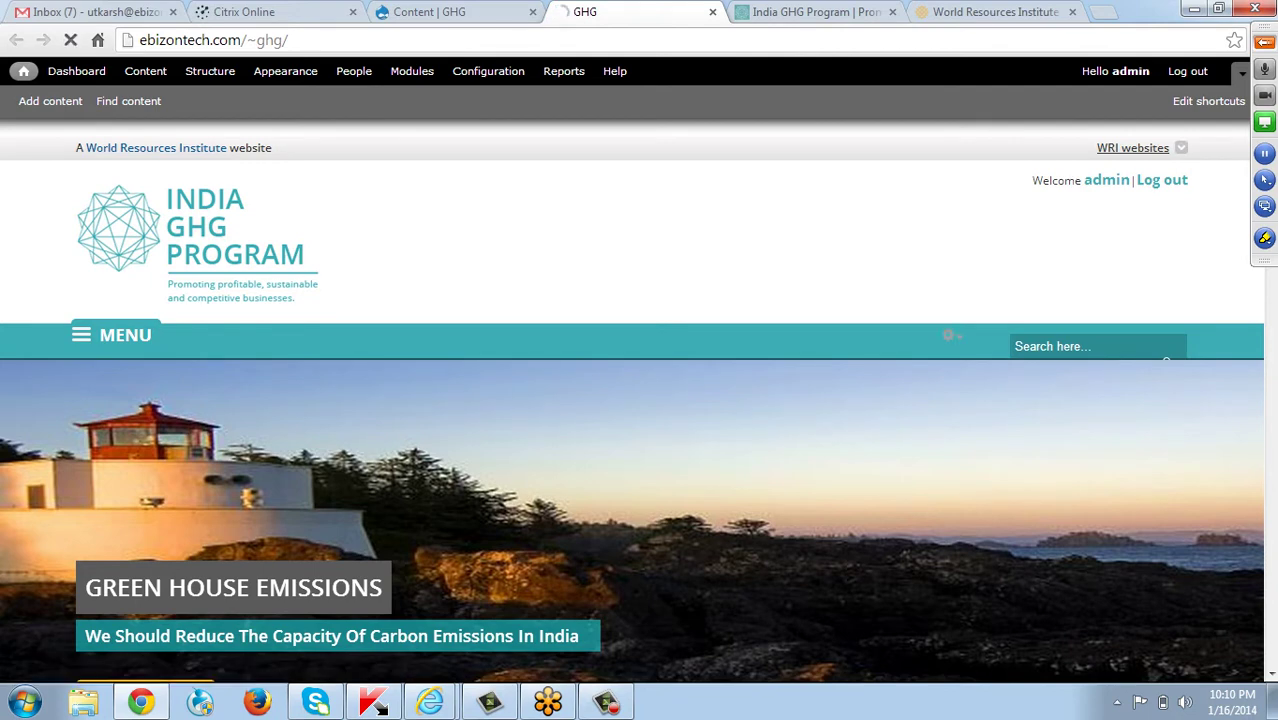
Test the History link on the live About page, come back, and reopen the page for editing.
scroll(639, 400, "down", 4)
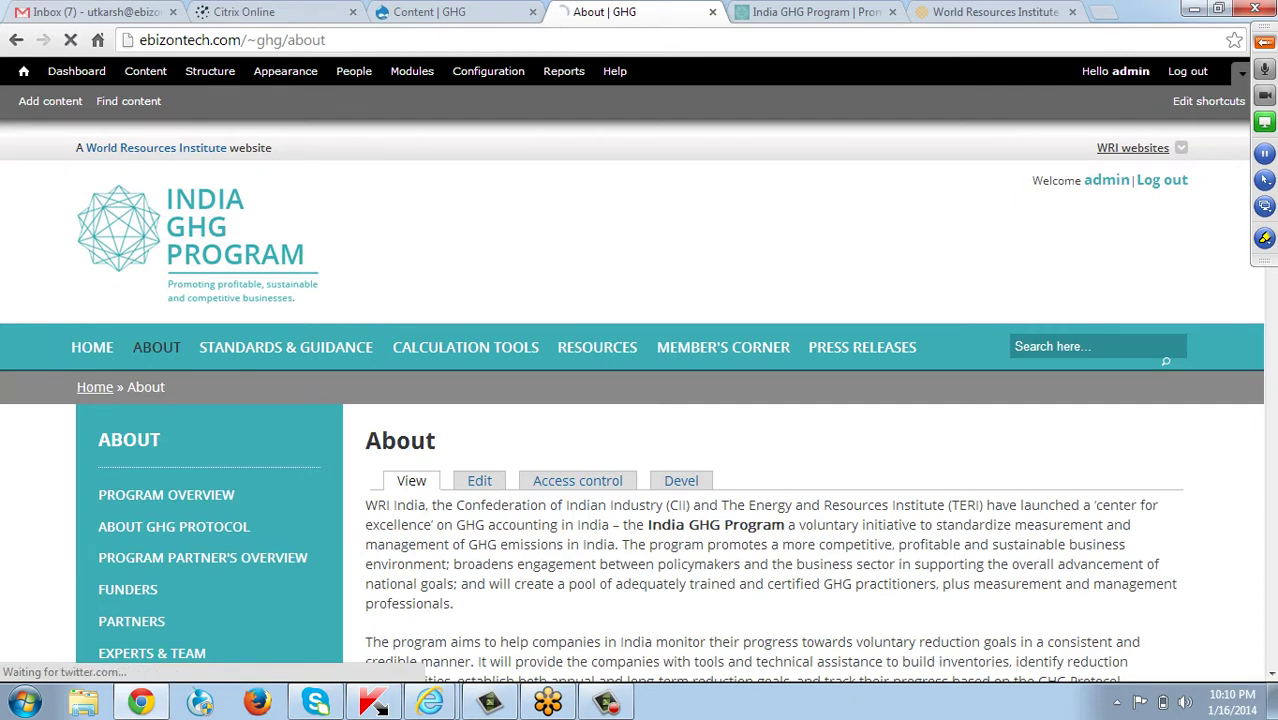
scroll(640, 400, "down", 3)
scroll(640, 400, "down", 5)
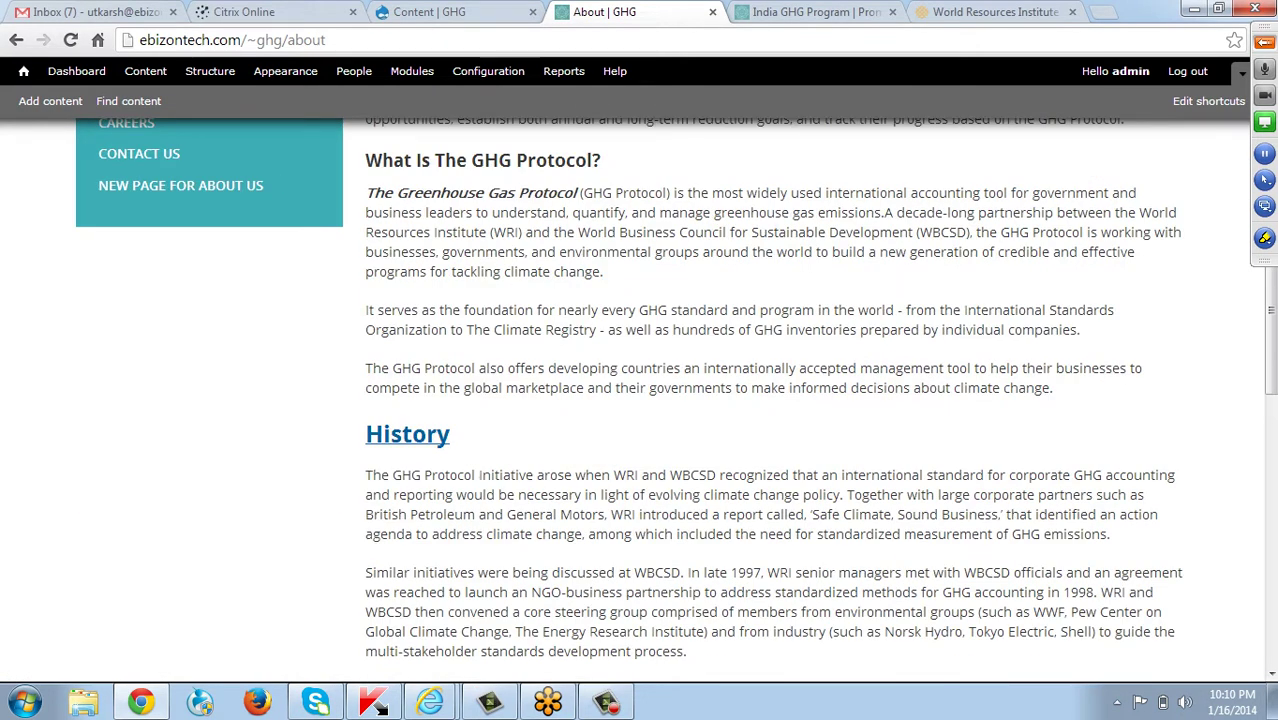
left_click(420, 232)
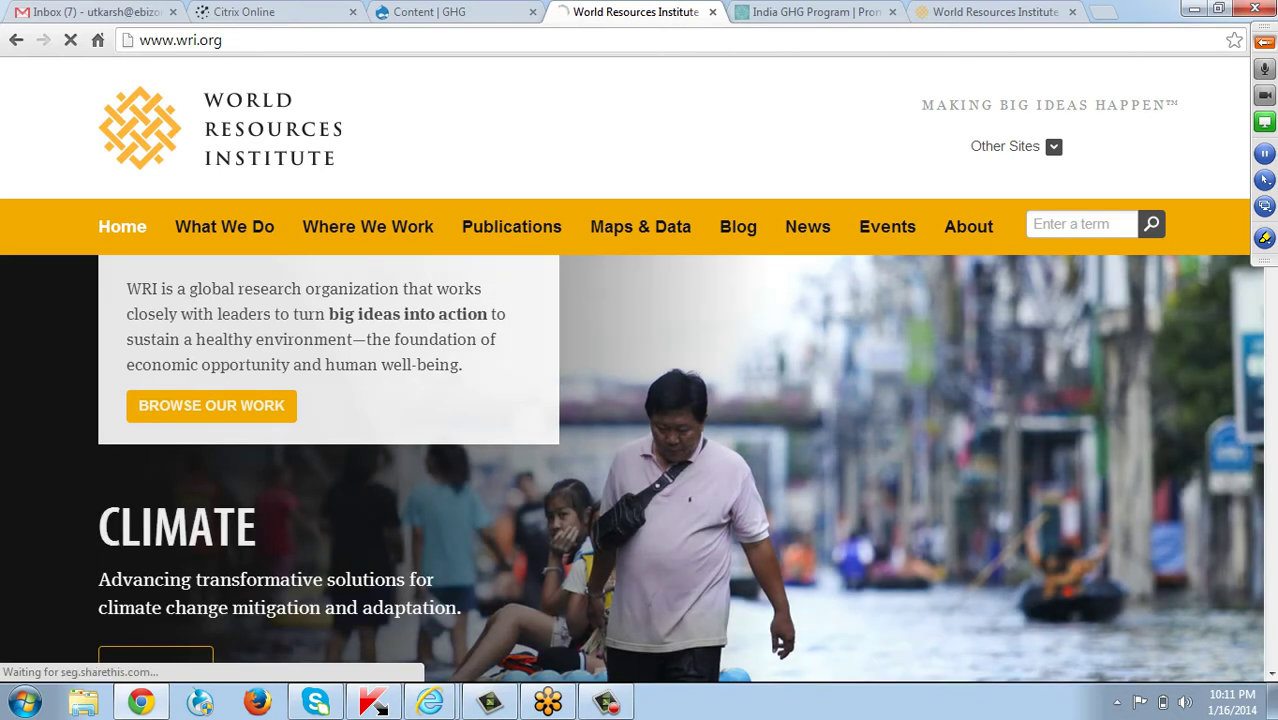
left_click(16, 40)
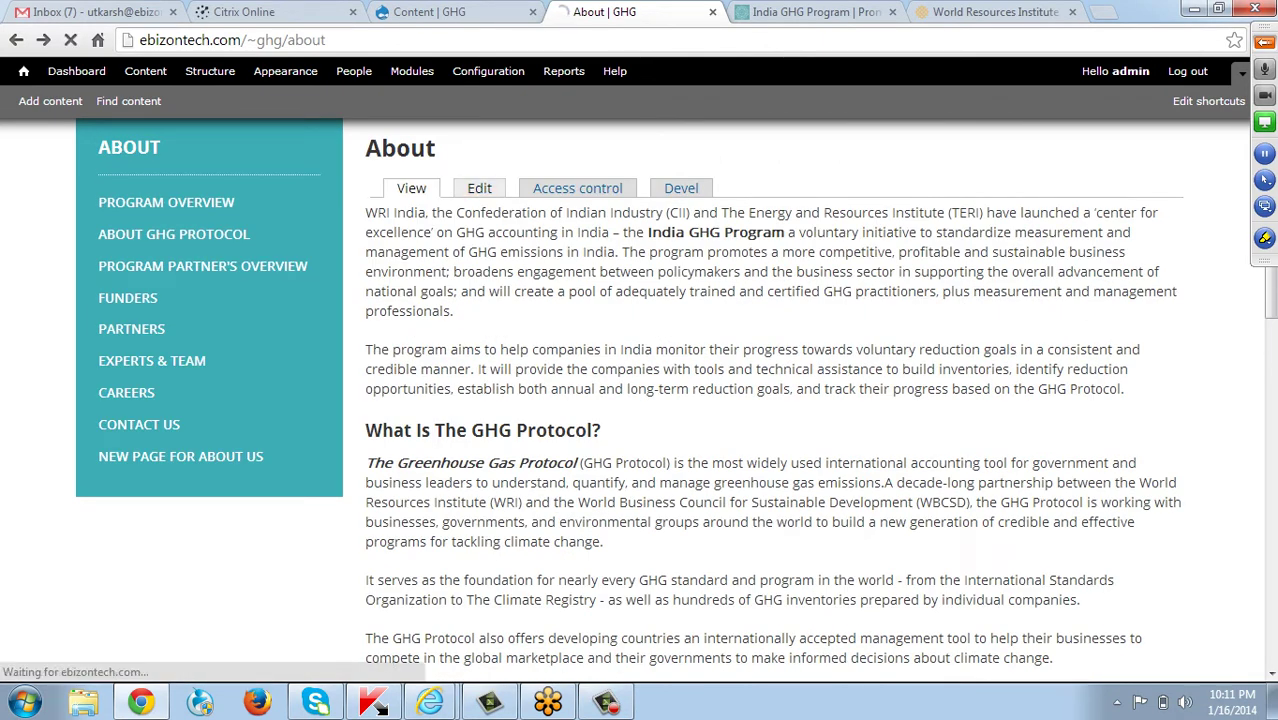
left_click(479, 188)
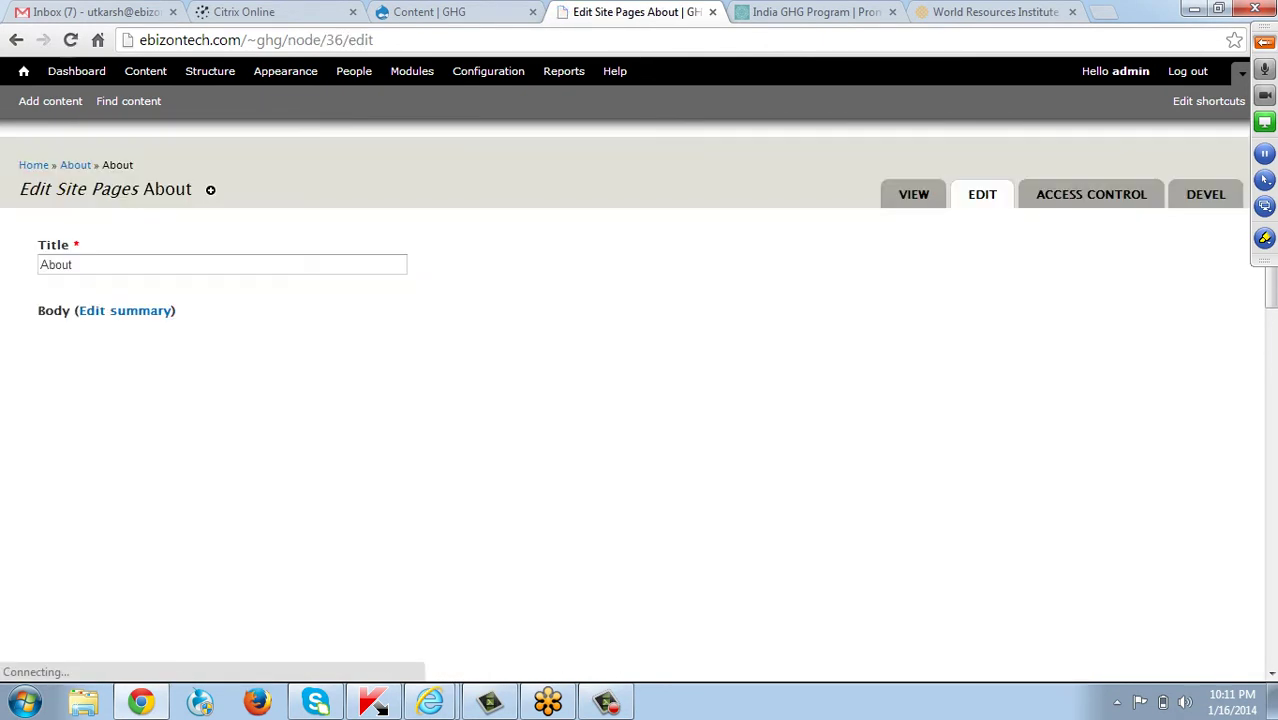
Insert a blank paragraph after The Greenhouse Gas Protocol paragraph.
scroll(630, 485, "down", 1)
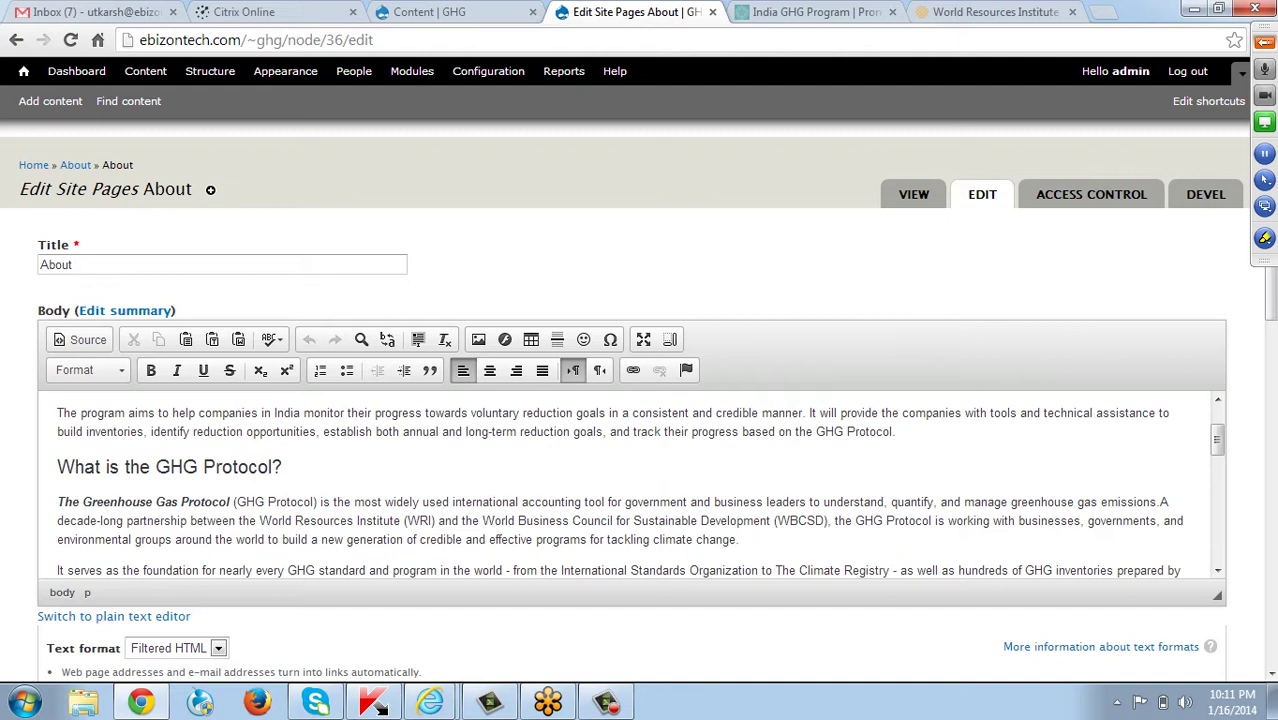
left_click(283, 466)
left_click(739, 539)
key("Return")
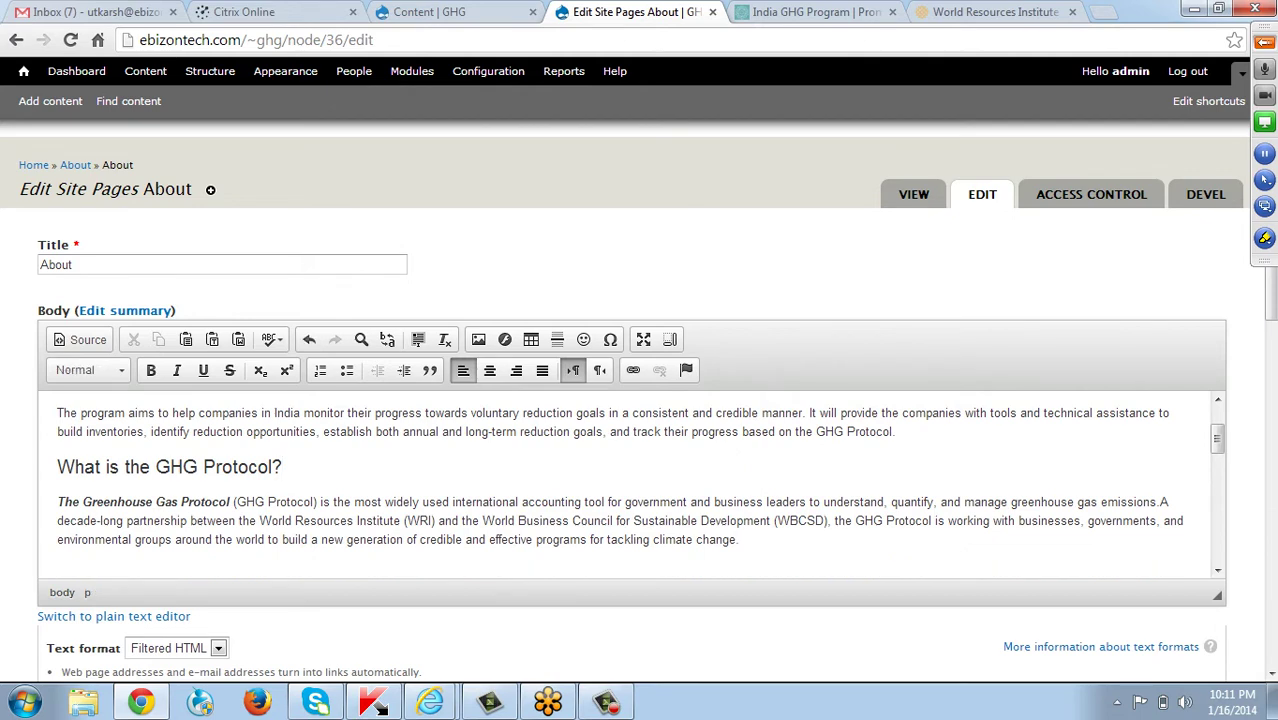
scroll(640, 490, "down", 1)
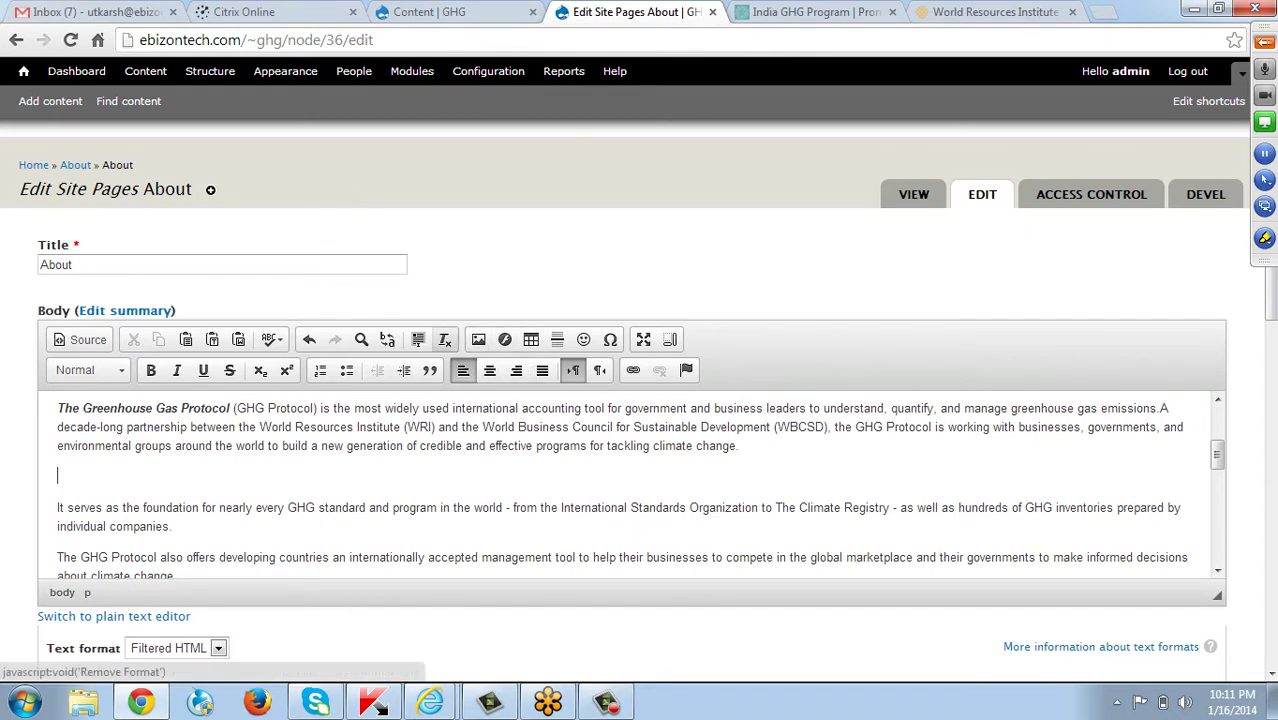
Cancel a first image insertion attempt and delete the empty paragraph.
left_click(478, 339)
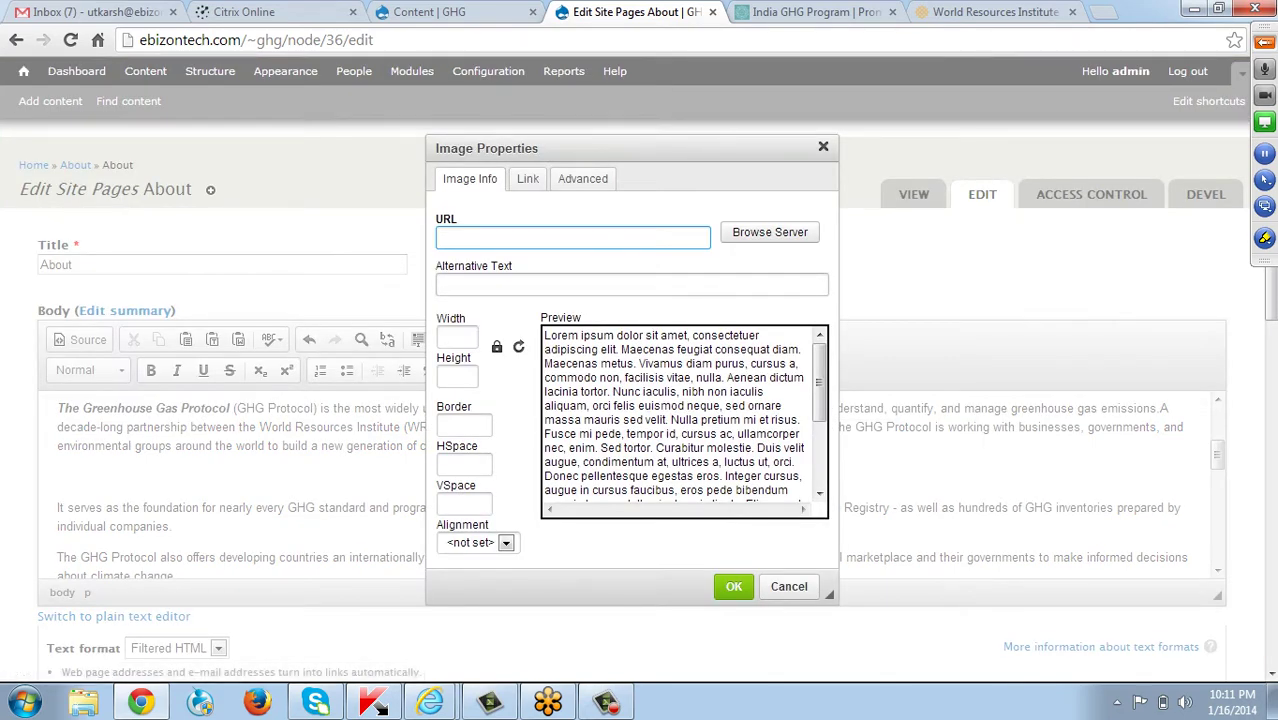
left_click(770, 232)
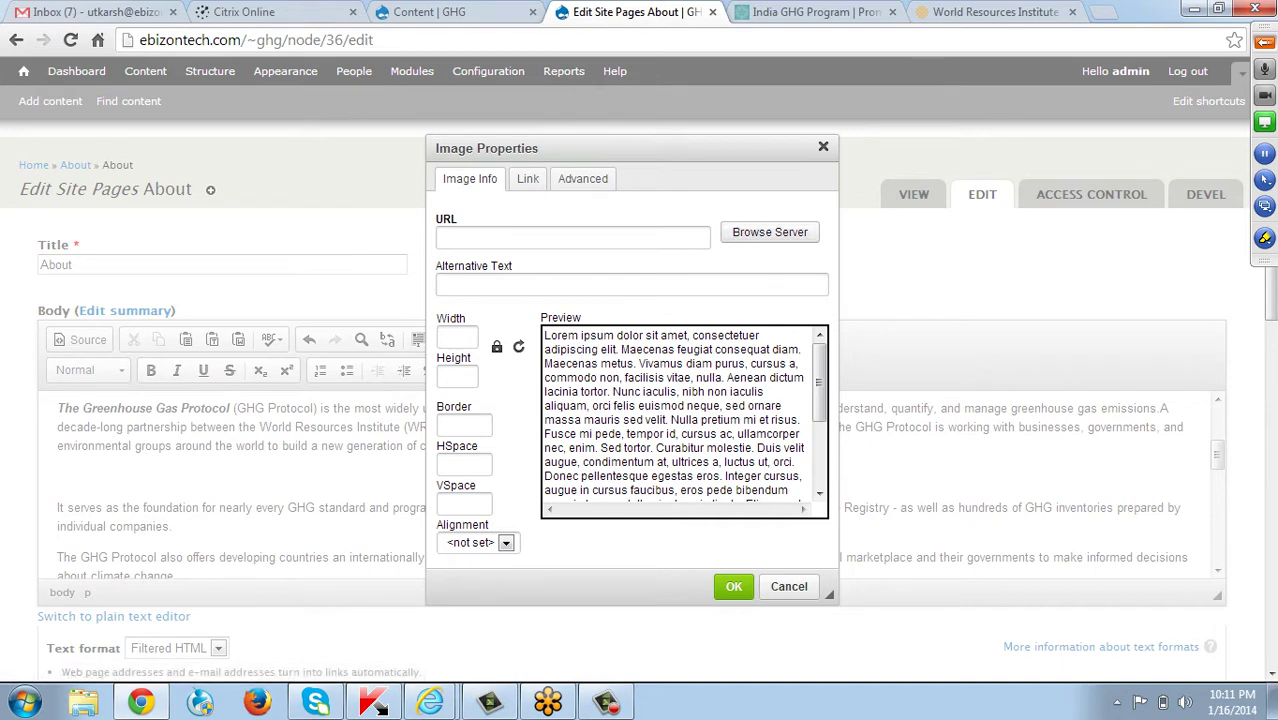
left_click(823, 147)
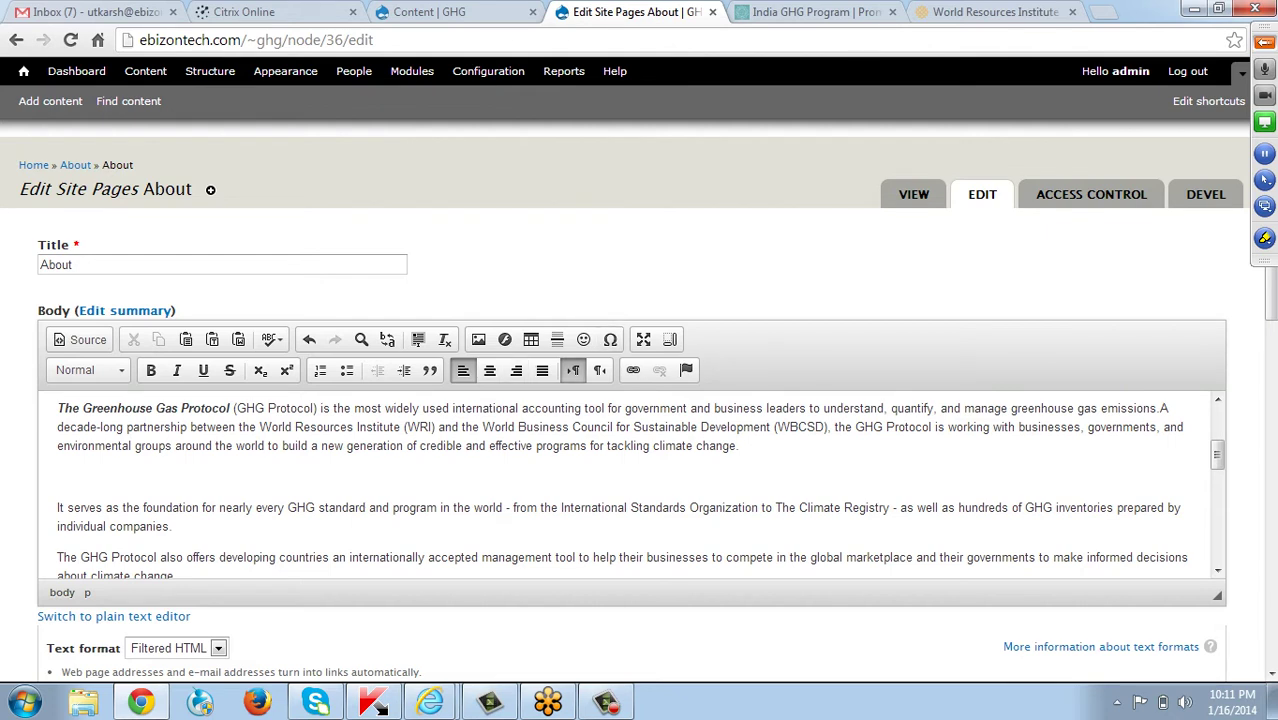
key("Delete")
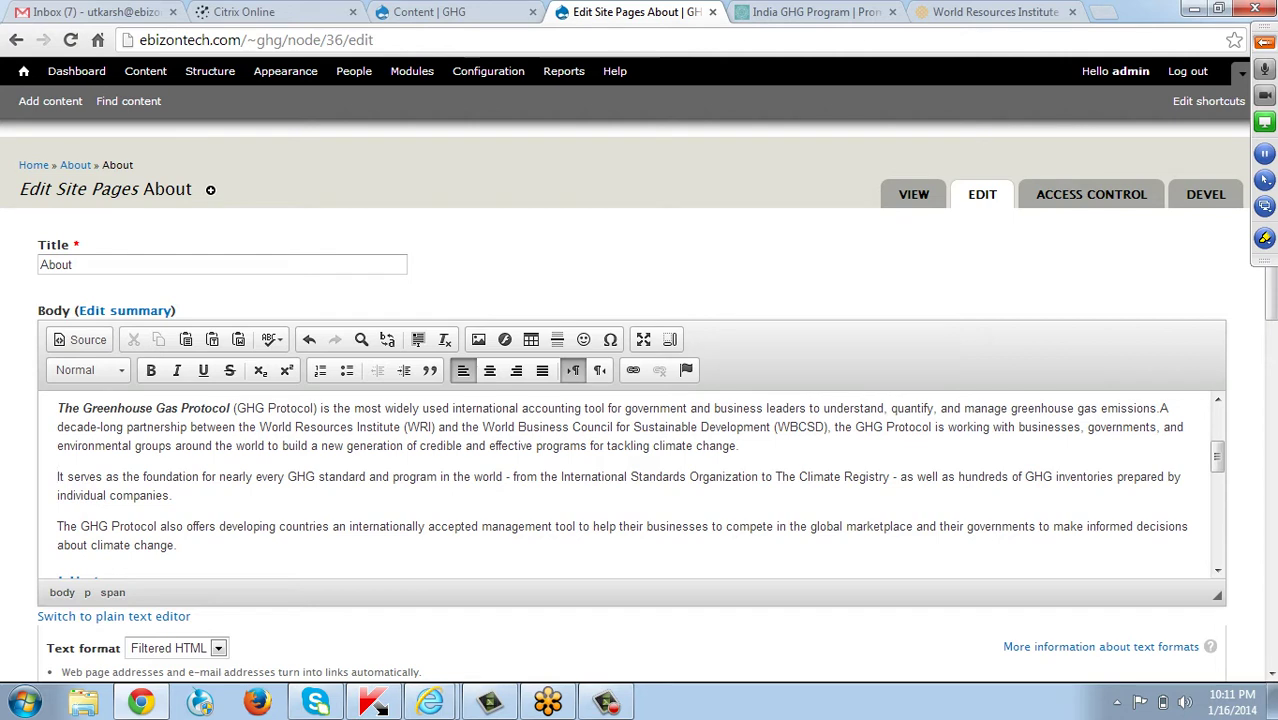
Select and deselect text in the 'It serves' paragraph.
left_click_drag(57, 495, 158, 476)
left_click(173, 495)
left_click_drag(178, 526, 66, 495)
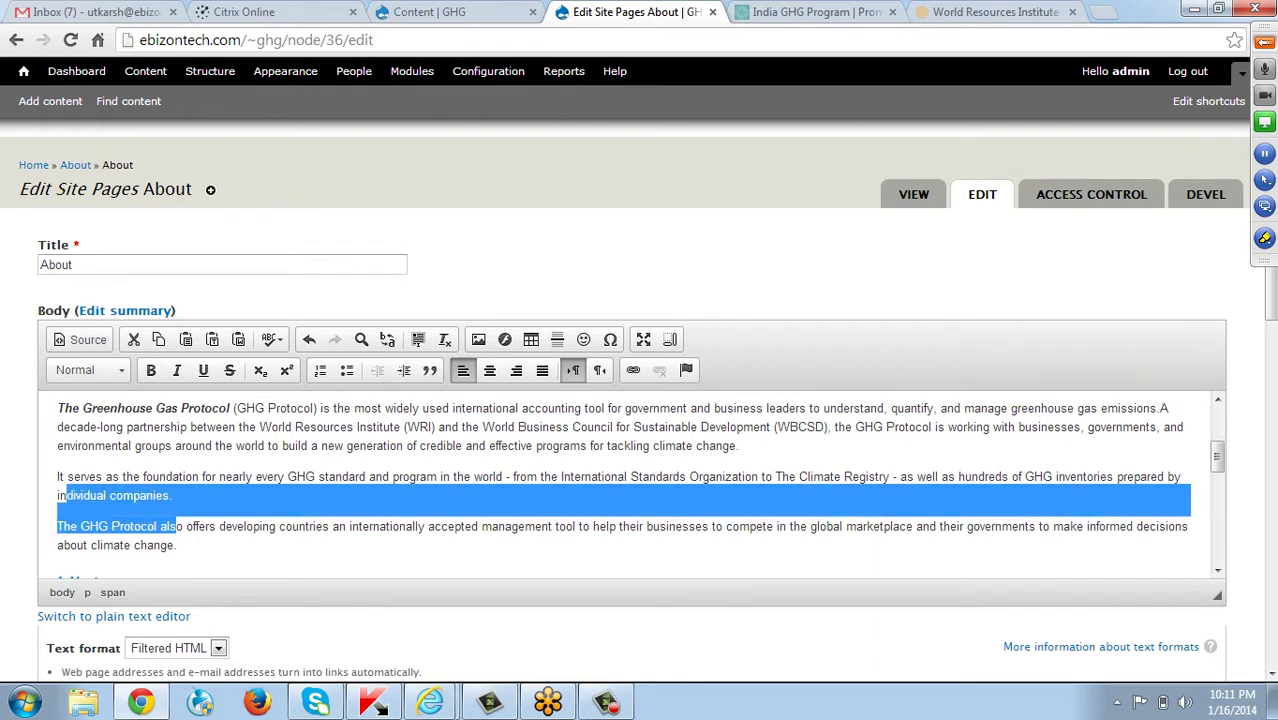
left_click(199, 526)
left_click_drag(170, 495, 57, 477)
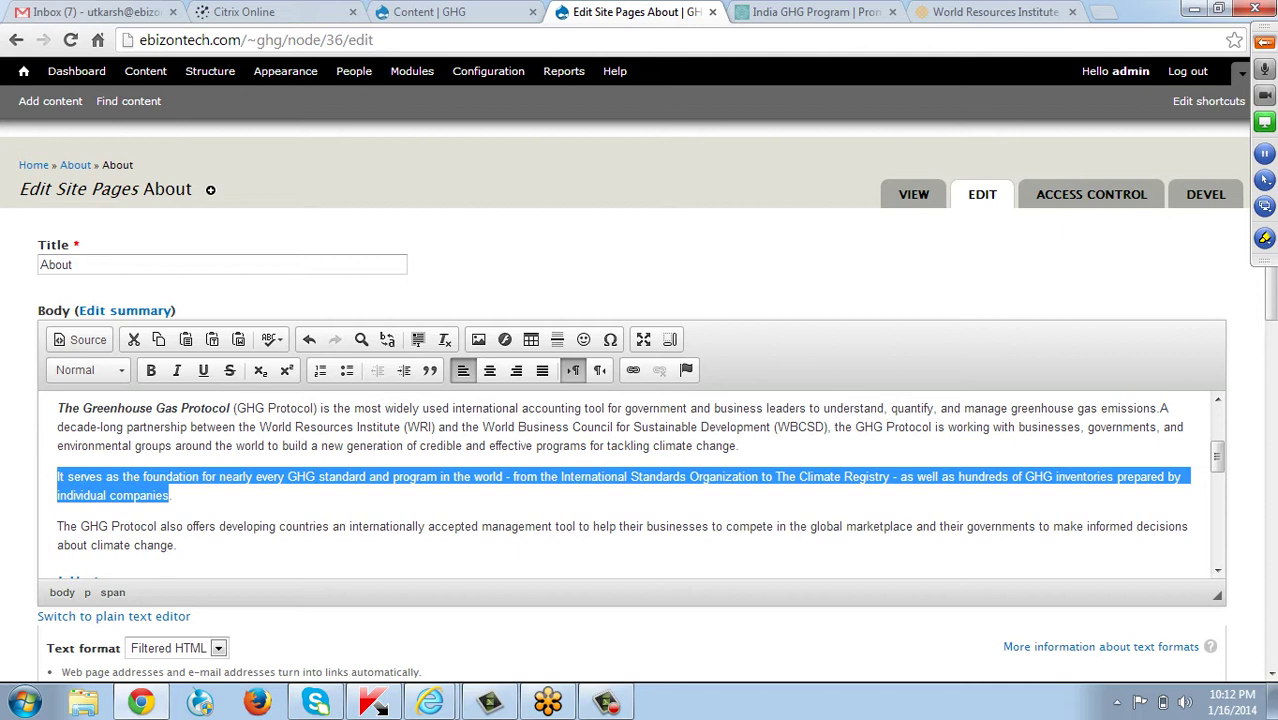
Re-add an empty line after the first paragraph, then cancel the image insertion without choosing a file.
left_click(739, 446)
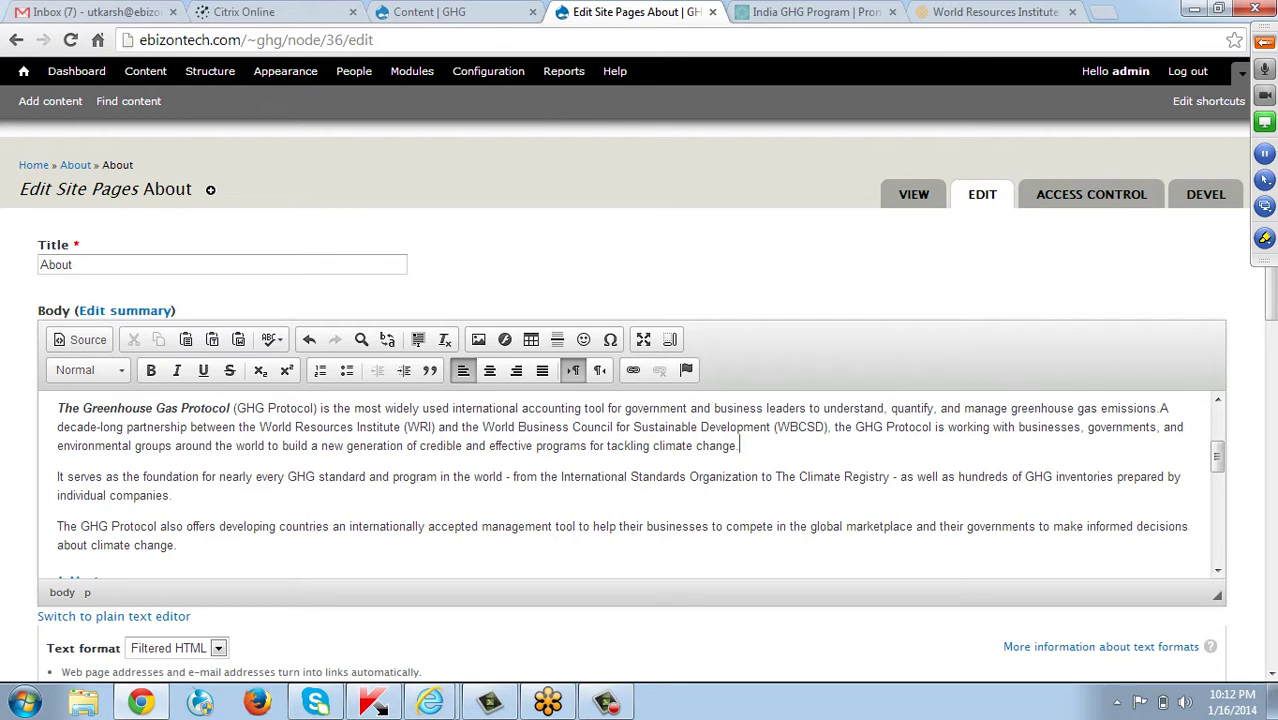
key("Return")
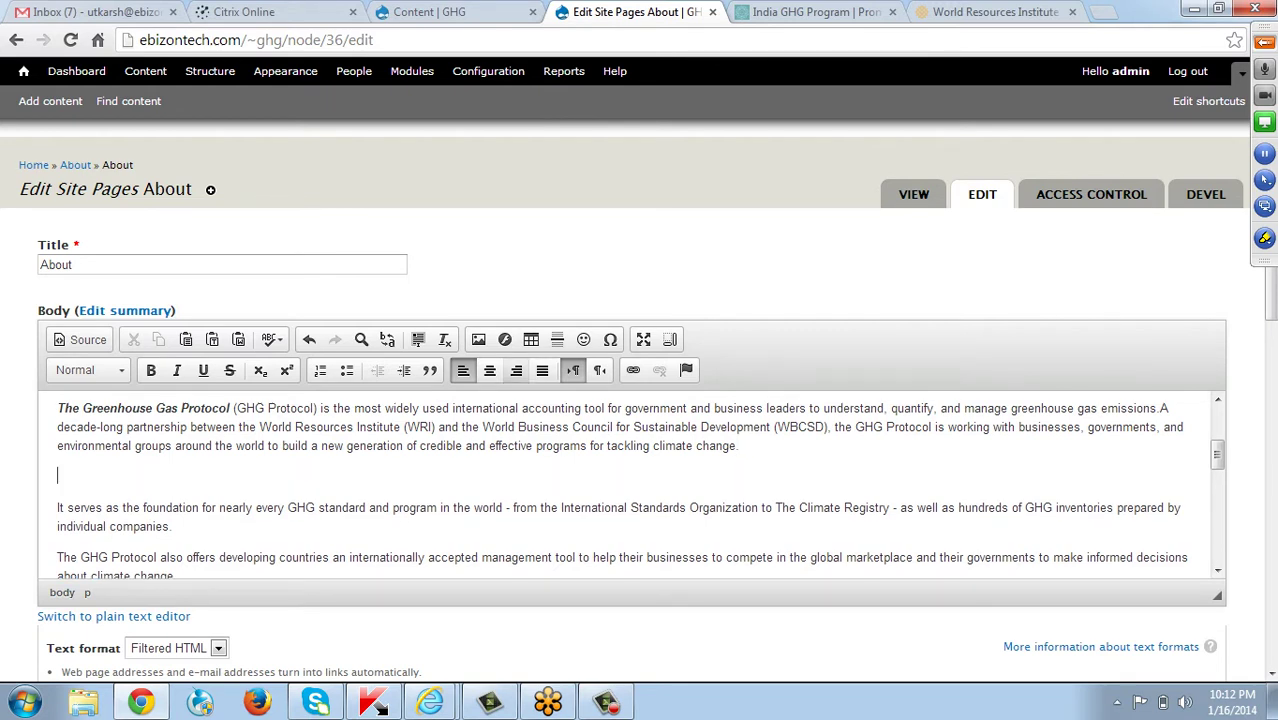
left_click(478, 339)
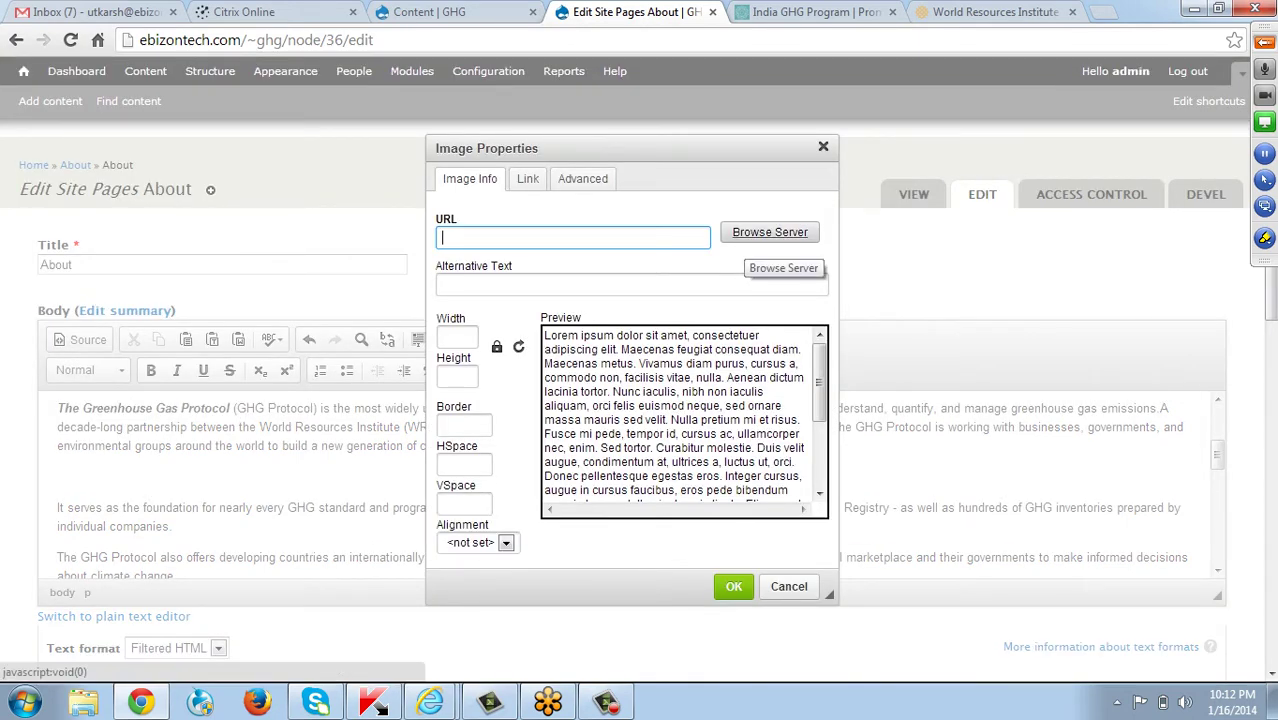
left_click(770, 232)
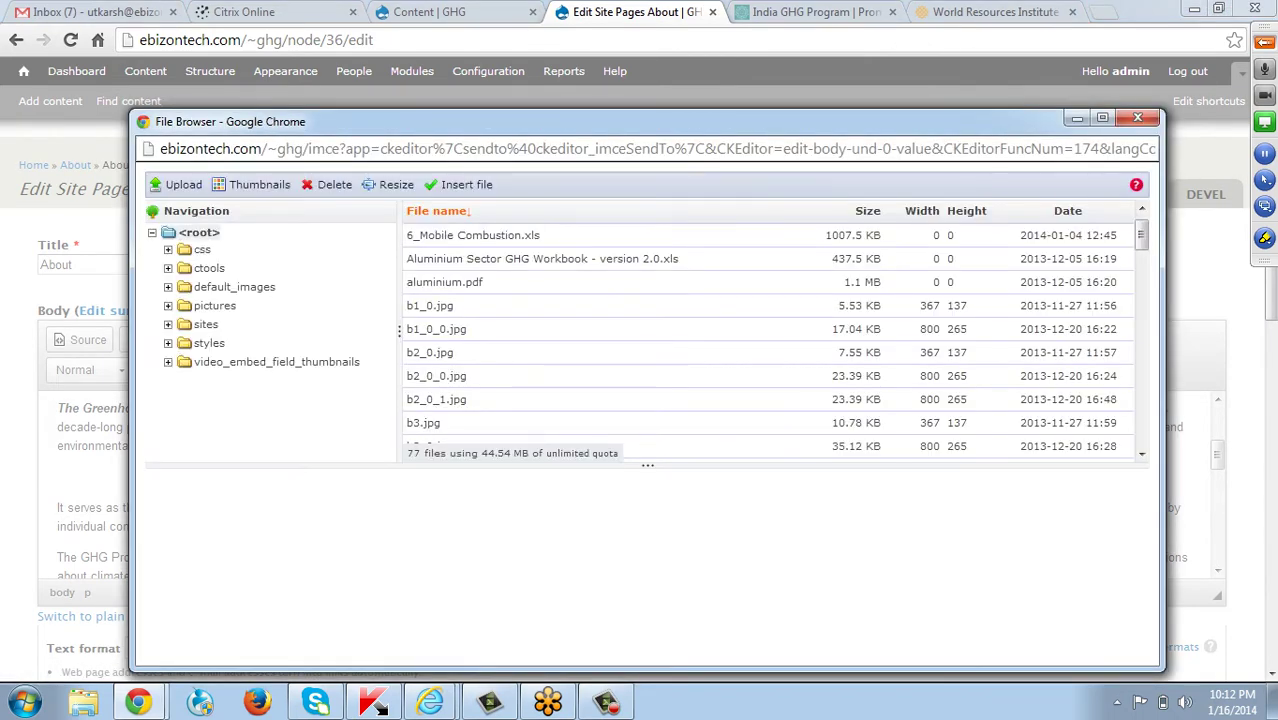
left_click(1137, 117)
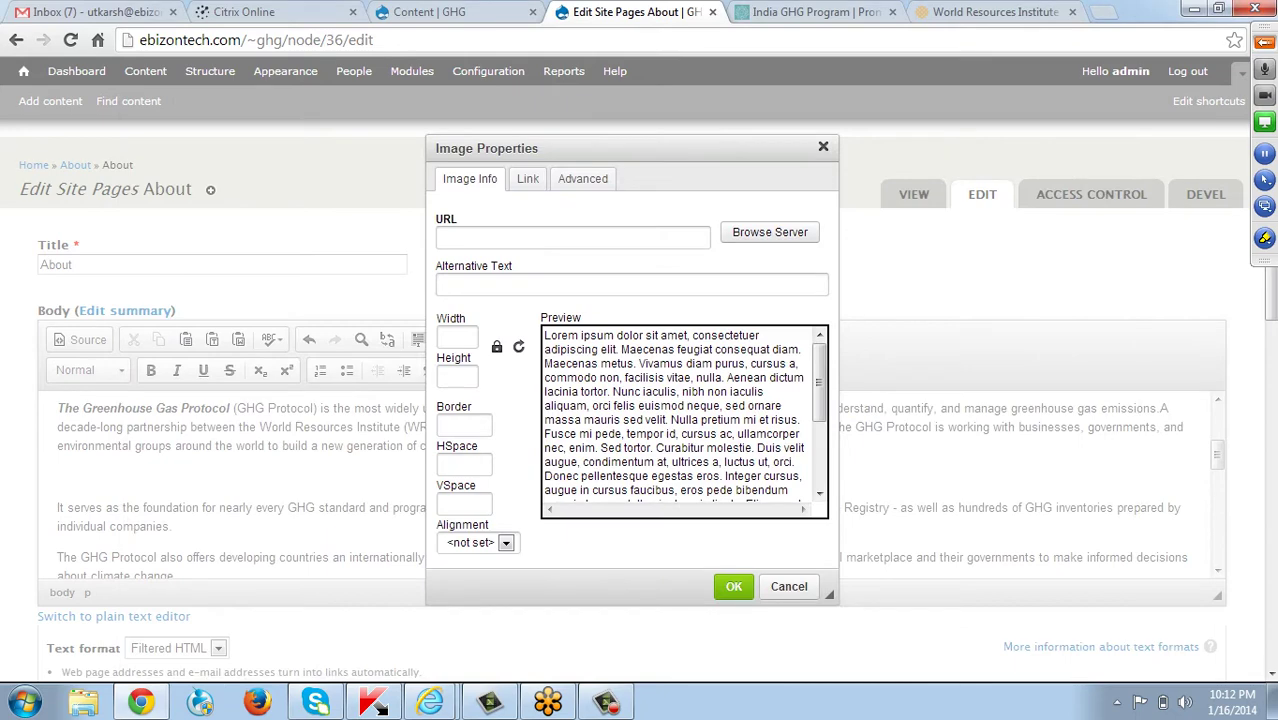
left_click(823, 147)
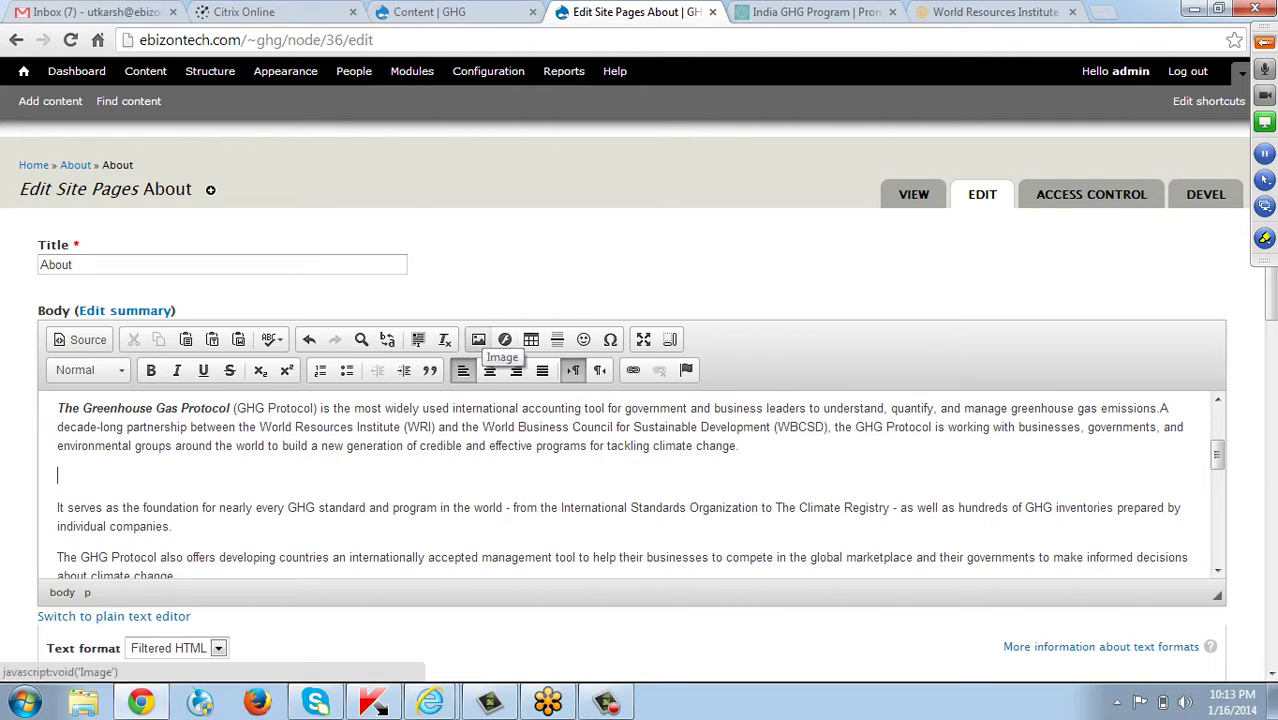
Insert b1_0.jpg from the server into the About page body at 200 px wide.
left_click(478, 339)
left_click(770, 232)
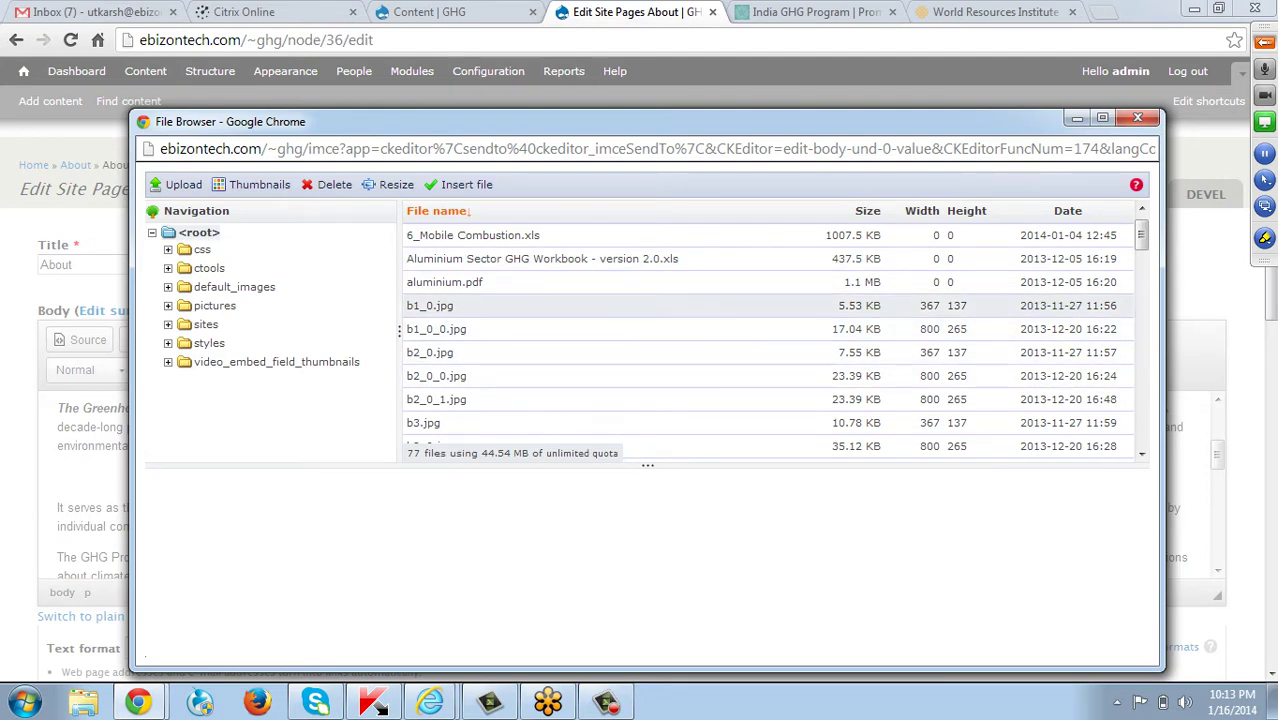
left_click(430, 305)
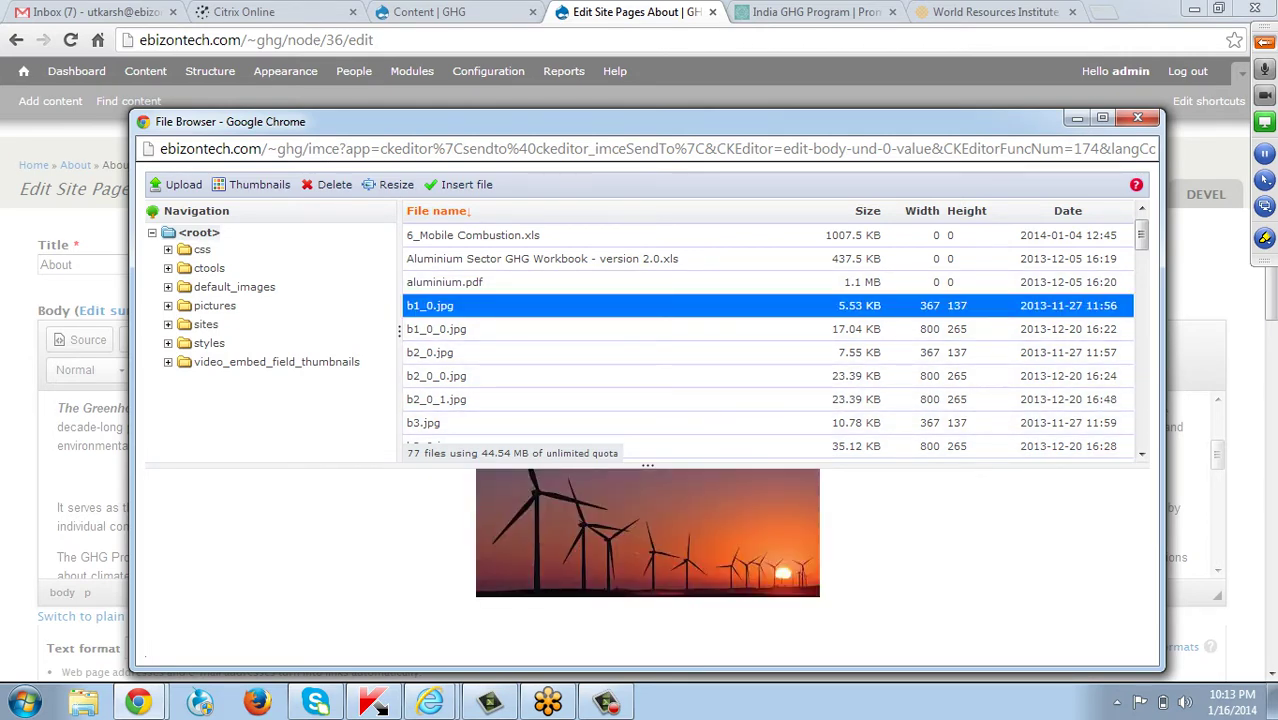
double_click(430, 305)
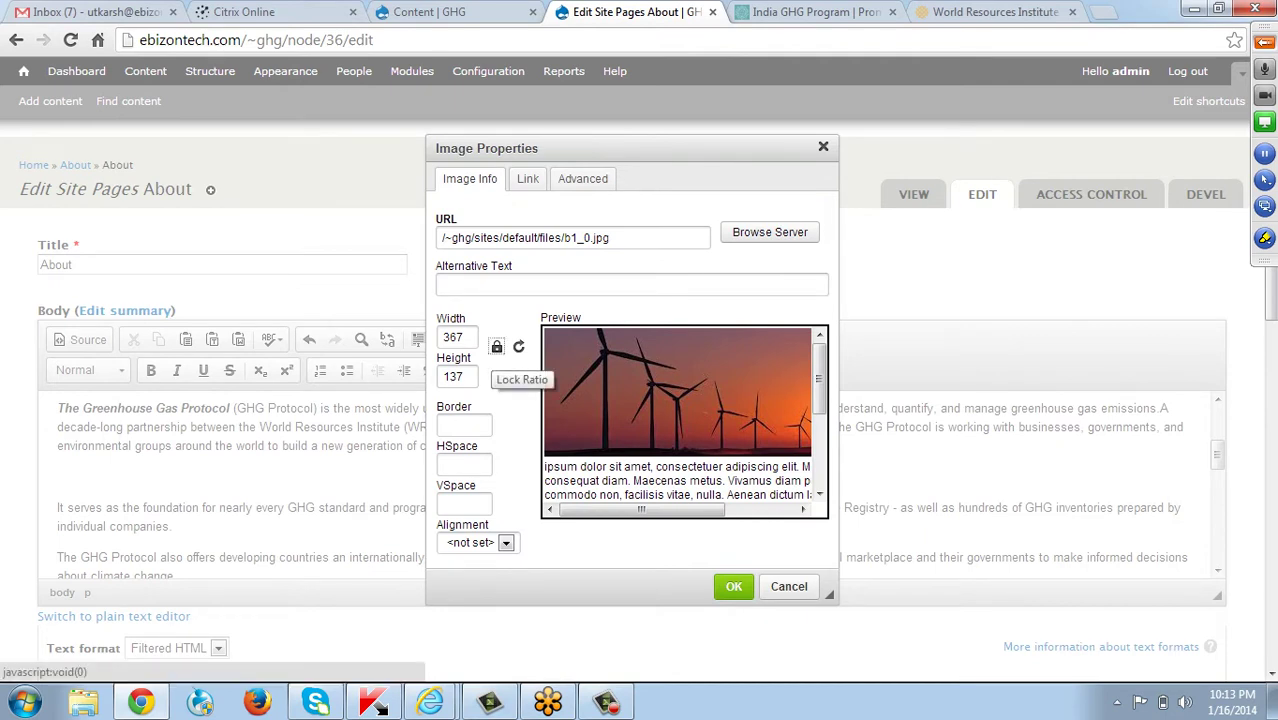
left_click(466, 337)
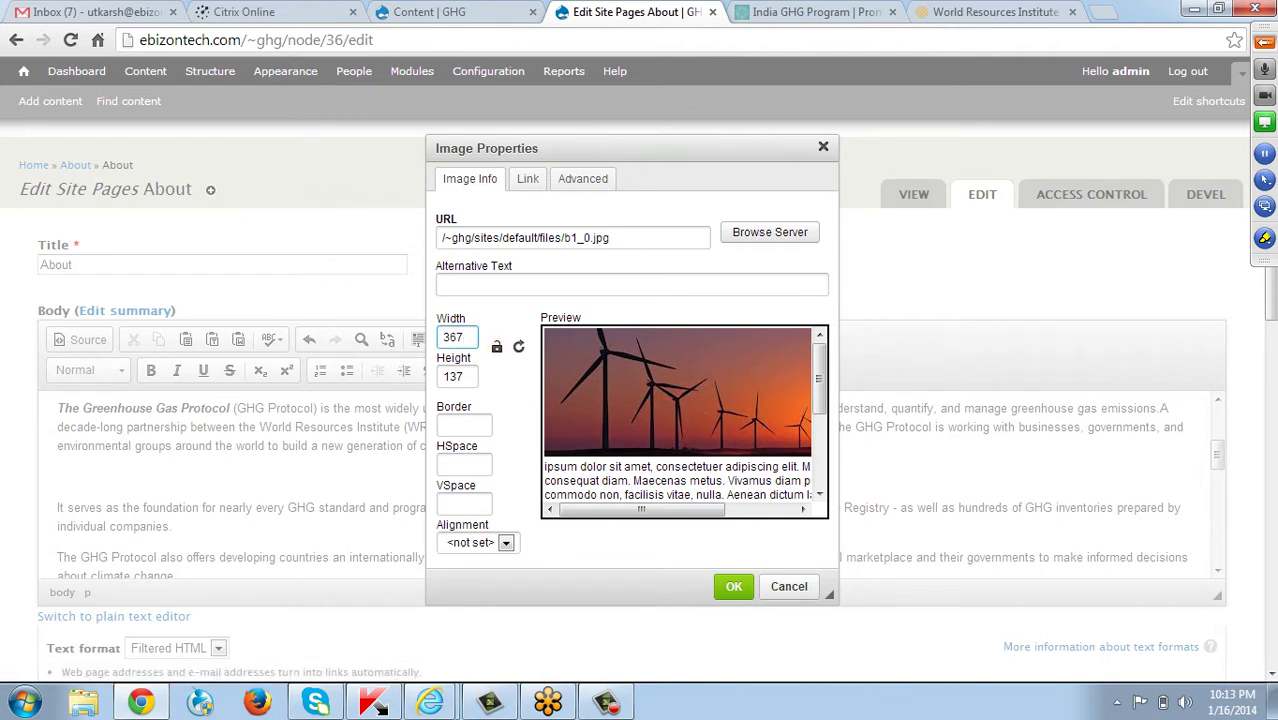
key("BackSpace")
key("BackSpace")
key("BackSpace")
type("200")
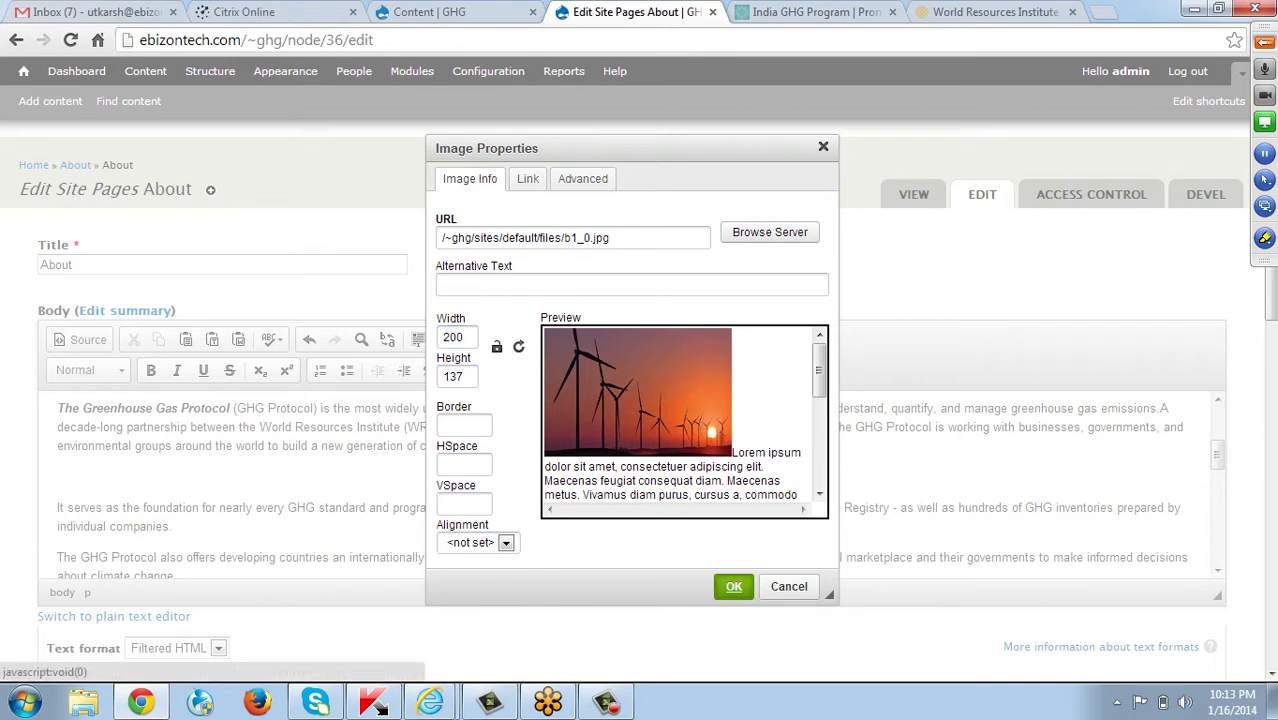
left_click(733, 586)
scroll(640, 485, "down", 2)
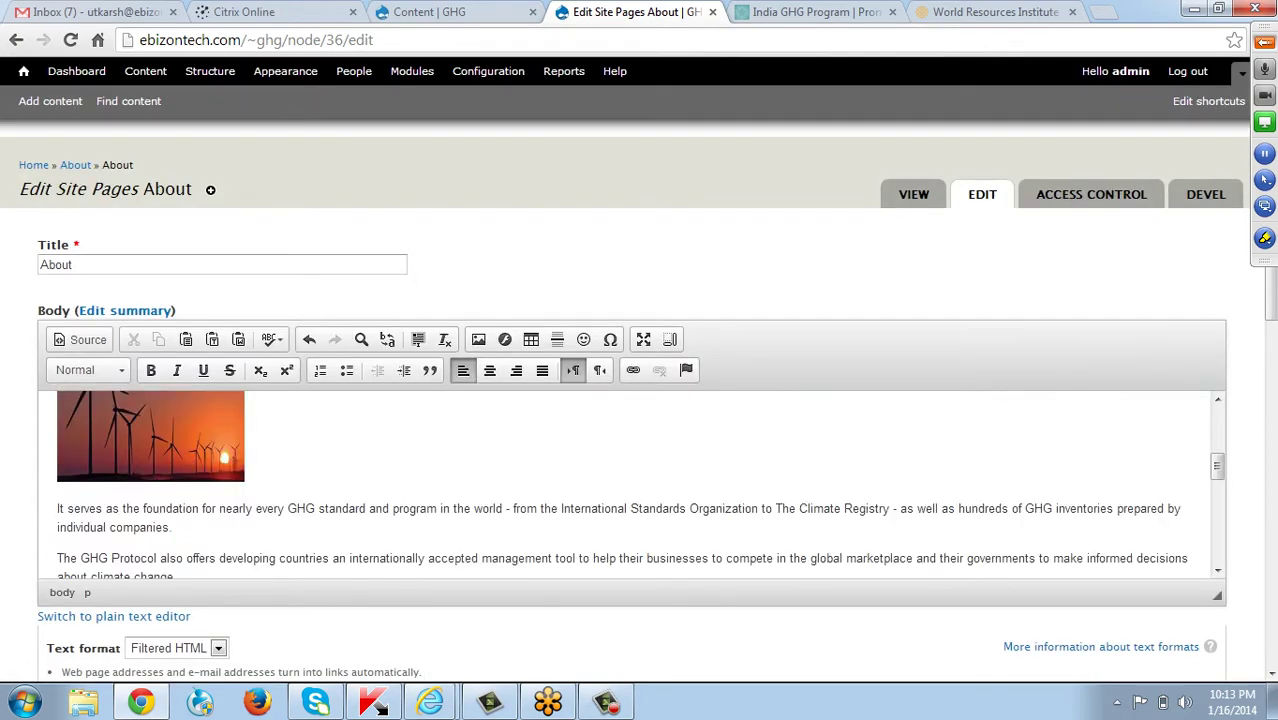
scroll(640, 485, "up", 1)
scroll(640, 485, "up", 1)
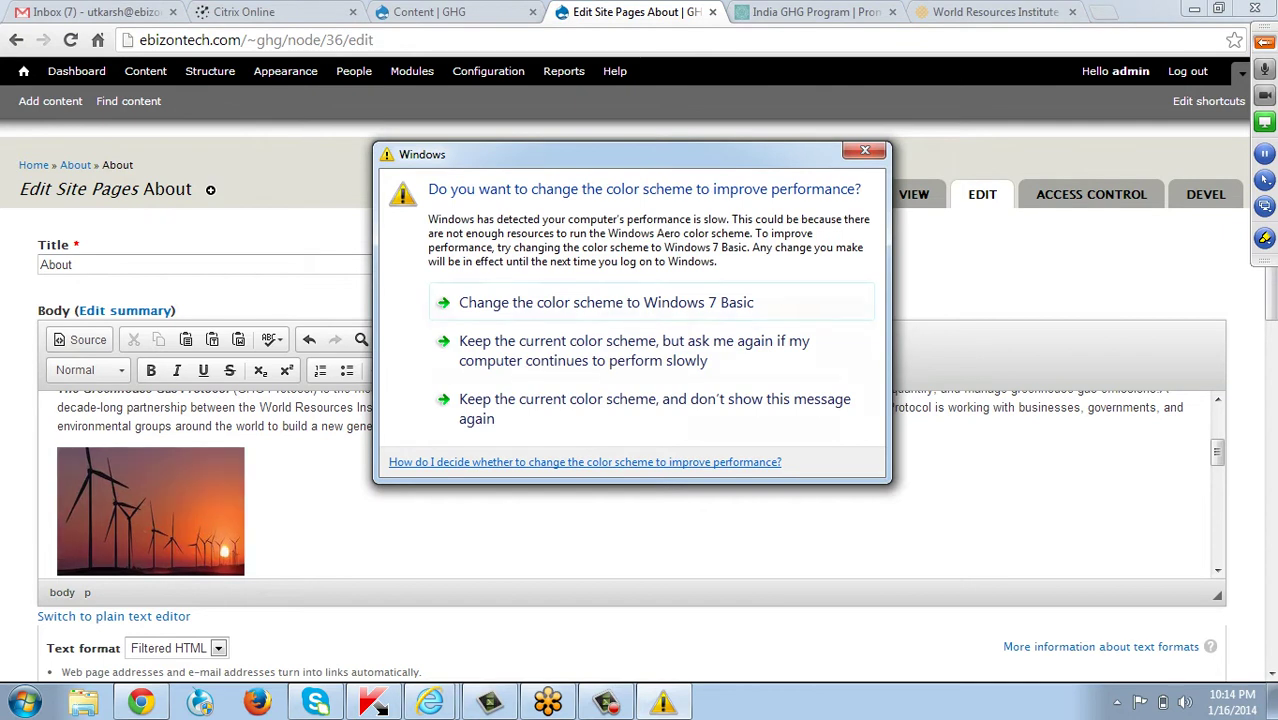
left_click(865, 150)
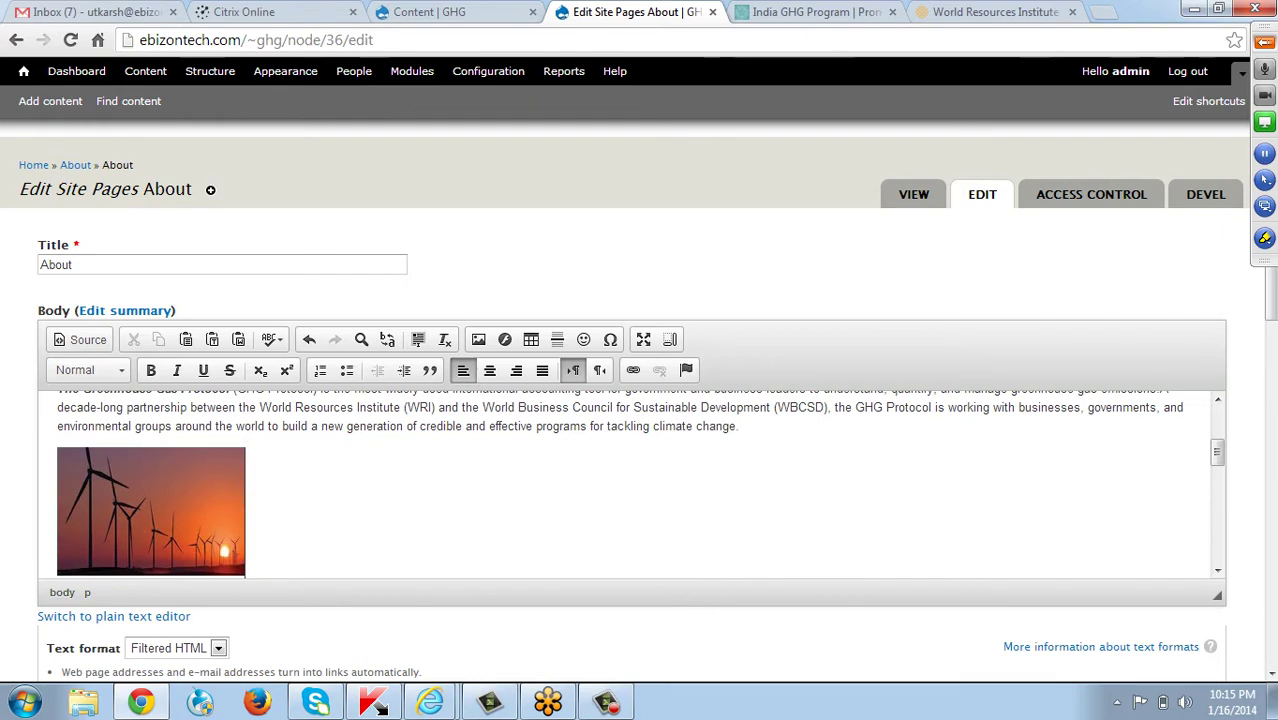
Resize the wind-turbine image from 200 to 150 px wide.
double_click(150, 510)
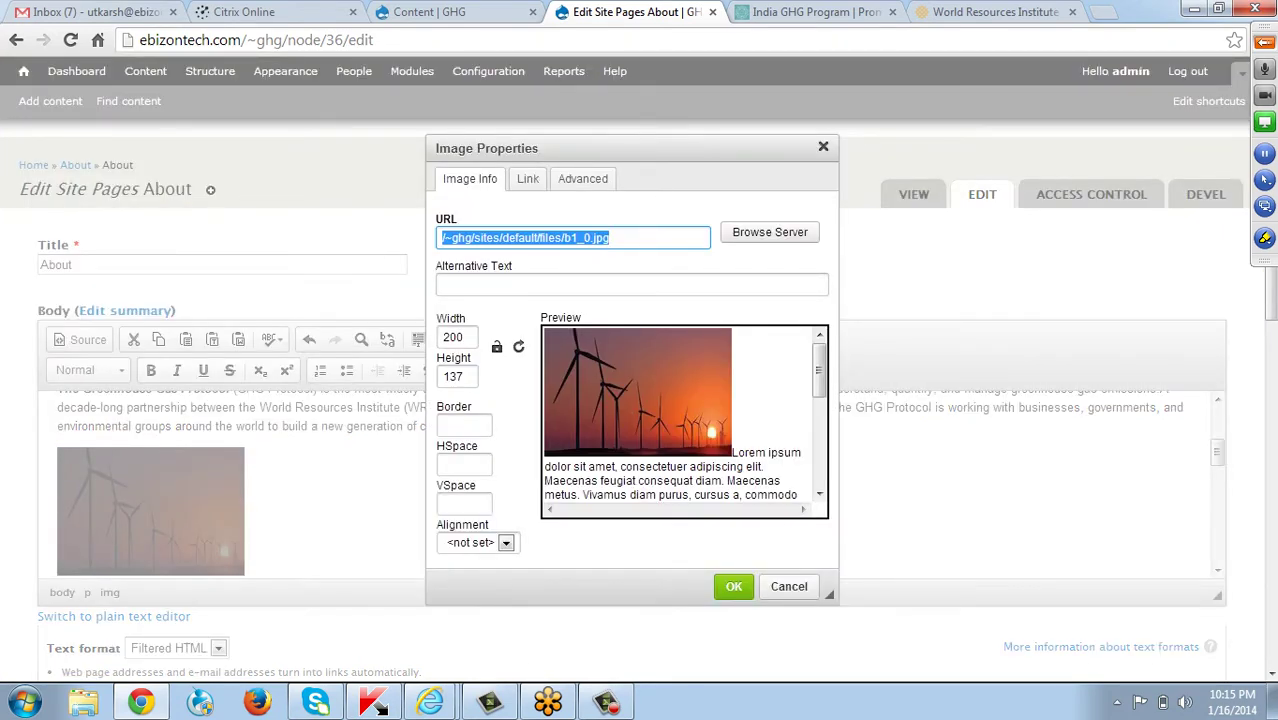
left_click(460, 337)
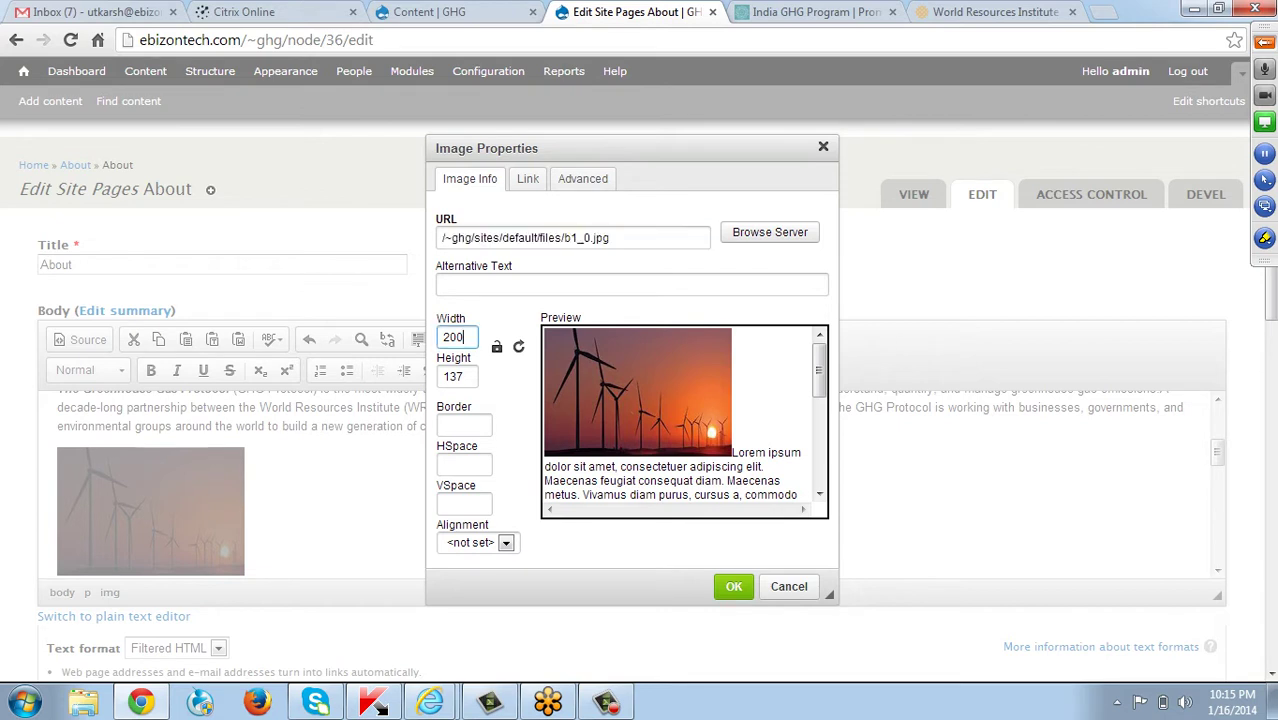
key("ctrl+a")
type("150")
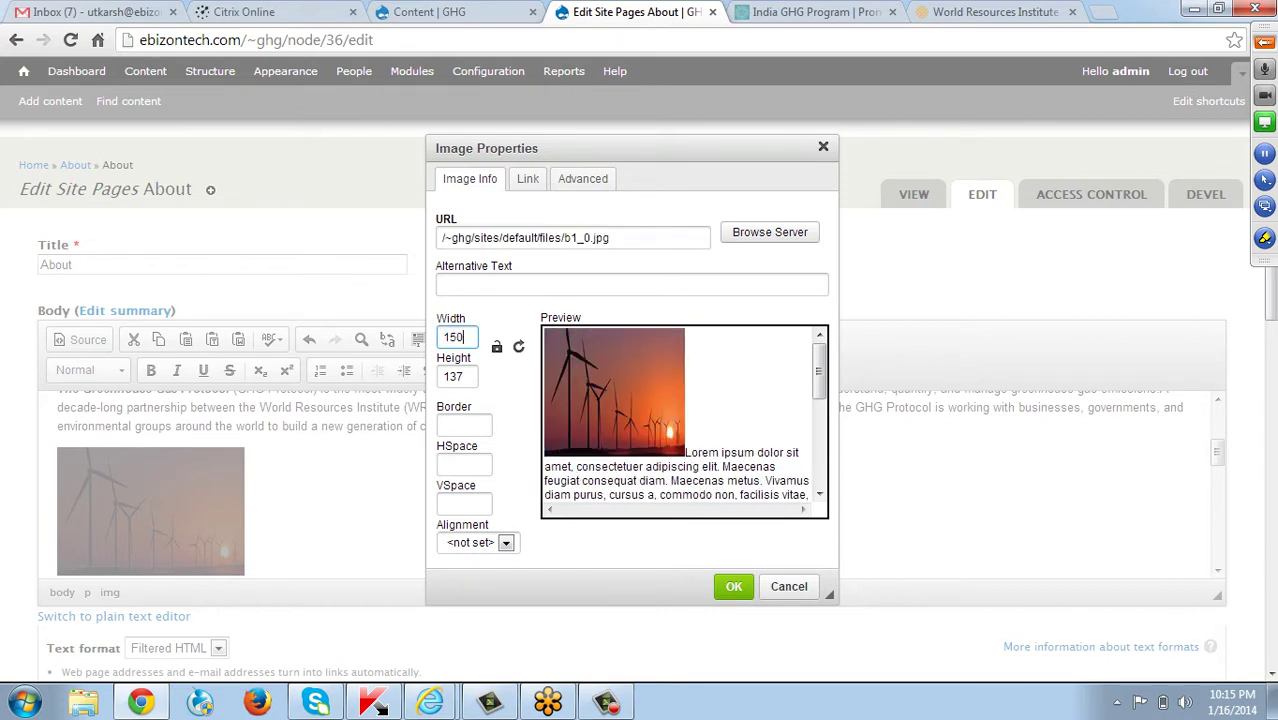
key("Tab")
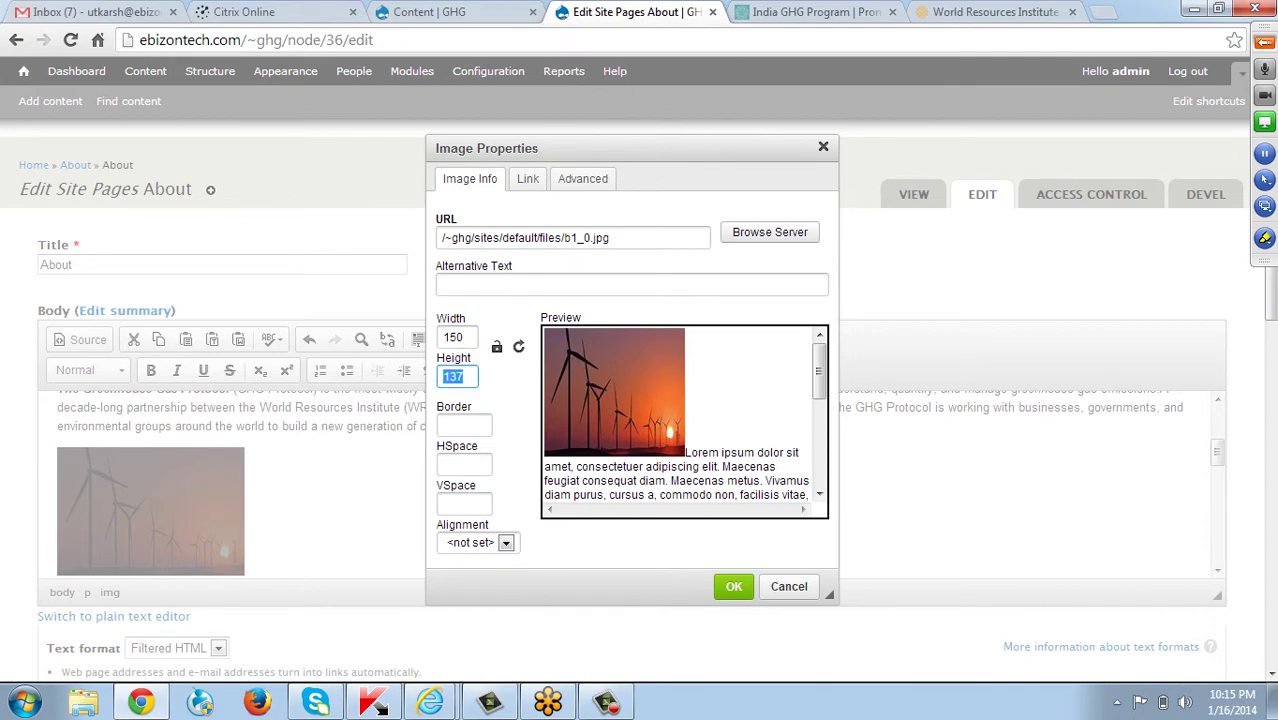
left_click(734, 586)
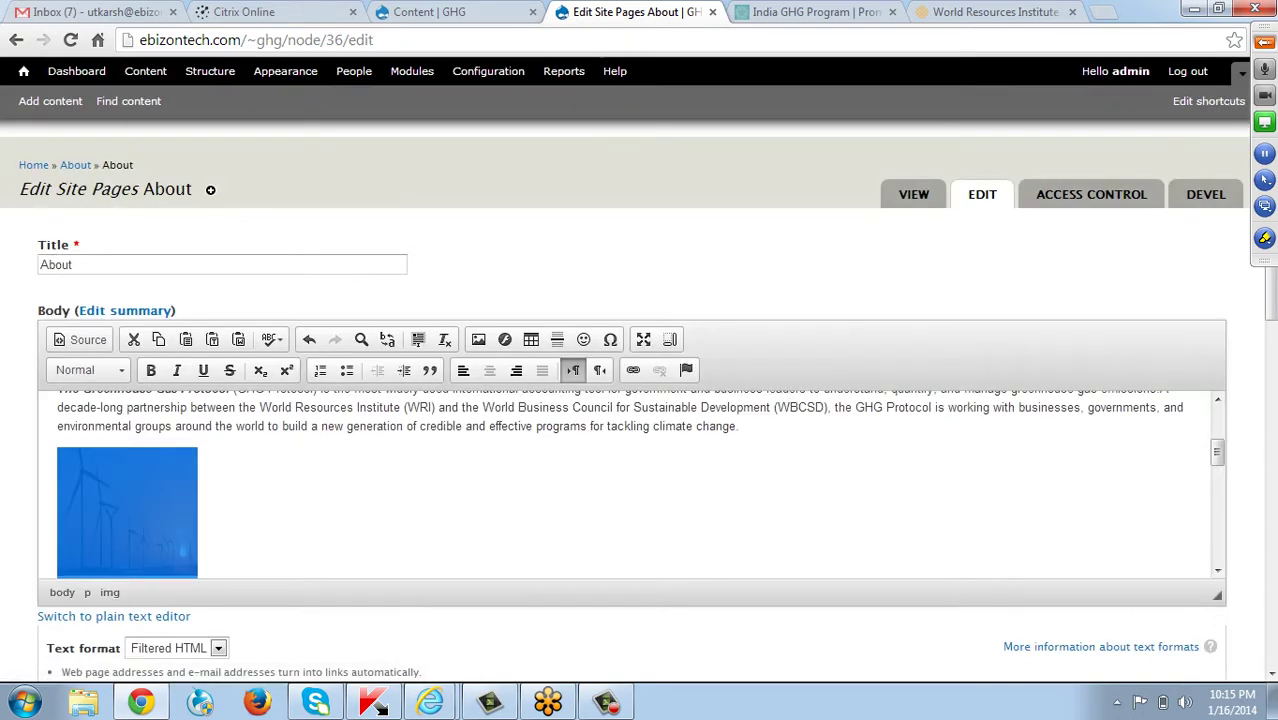
Set the wind-turbine image's alignment to Left.
double_click(127, 512)
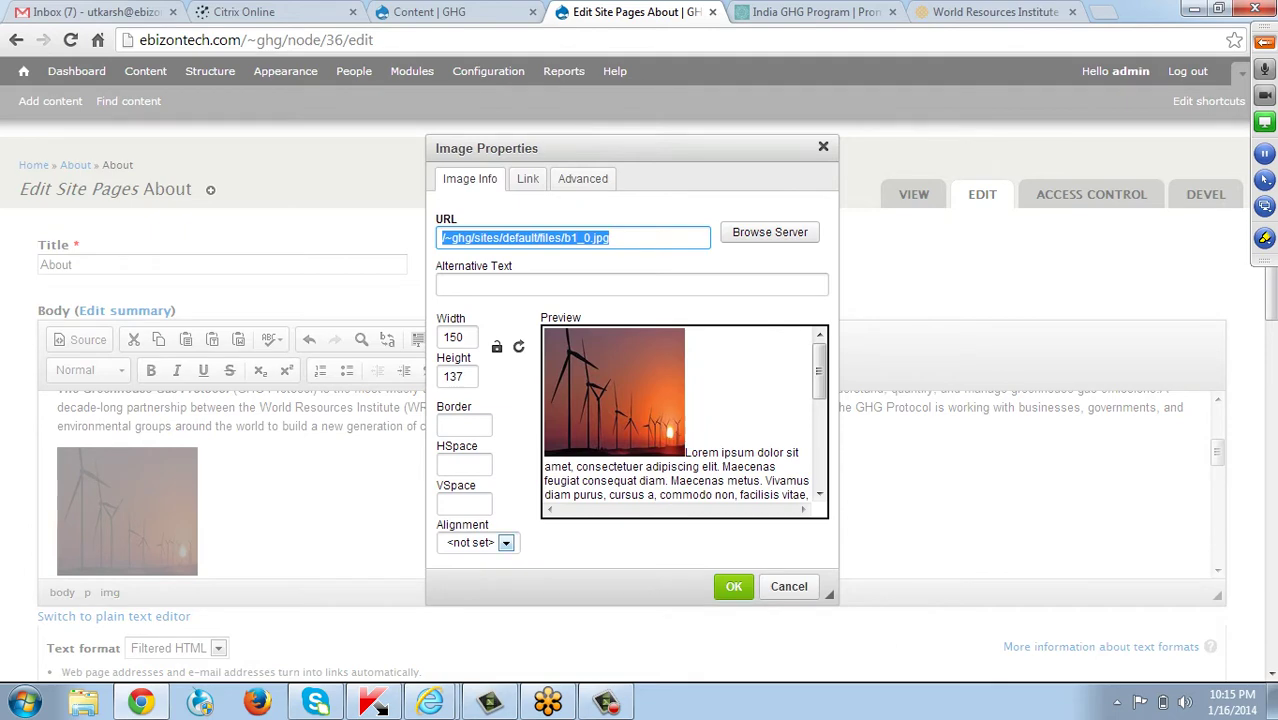
left_click(506, 542)
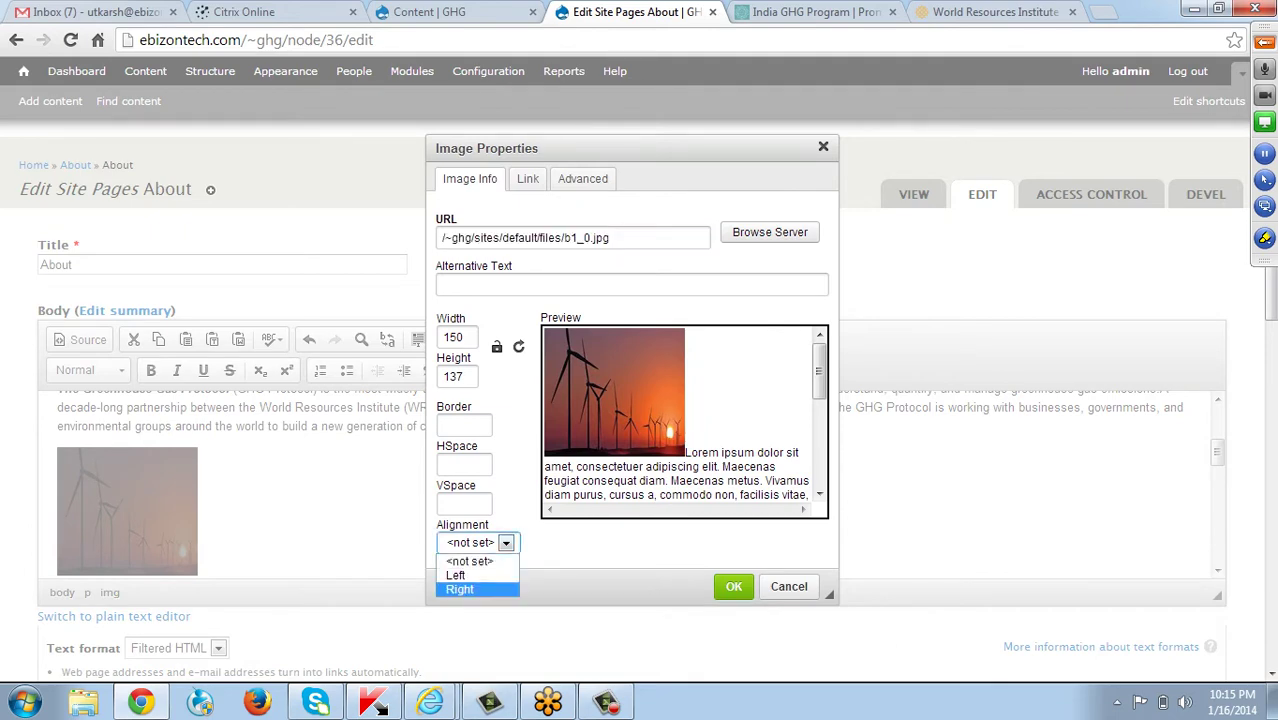
left_click(455, 575)
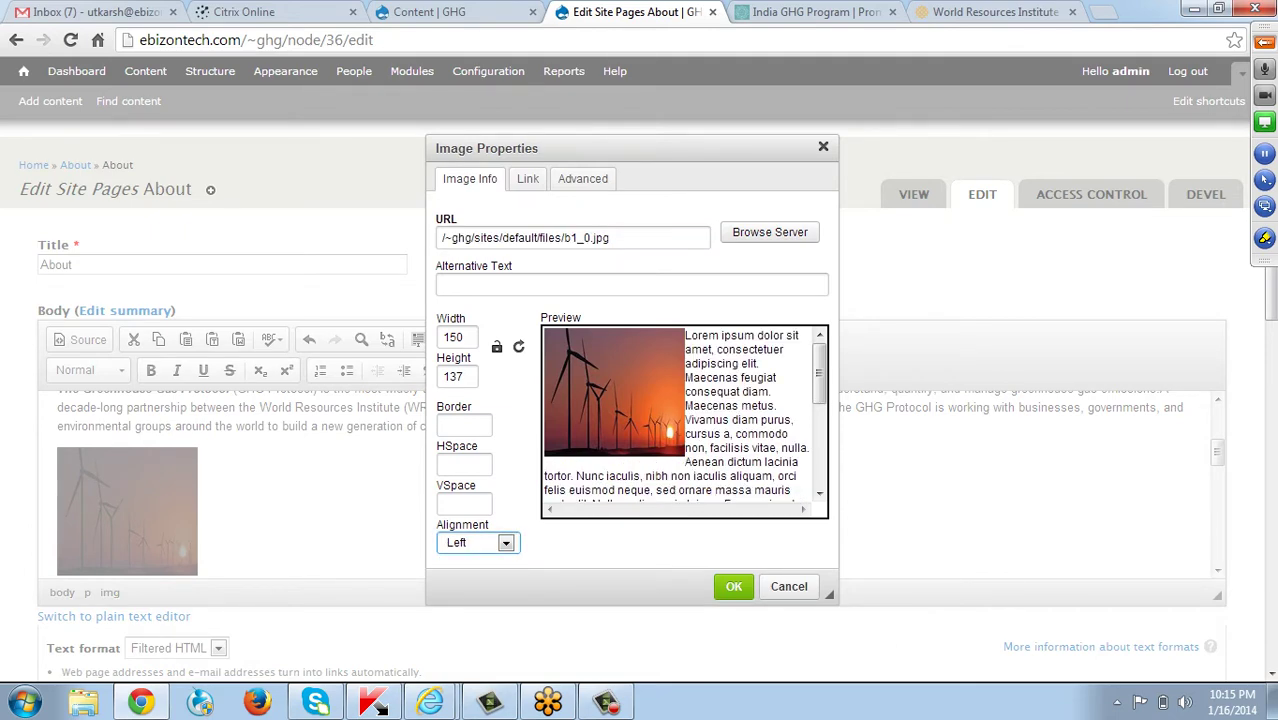
left_click(733, 586)
scroll(640, 480, "down", 15)
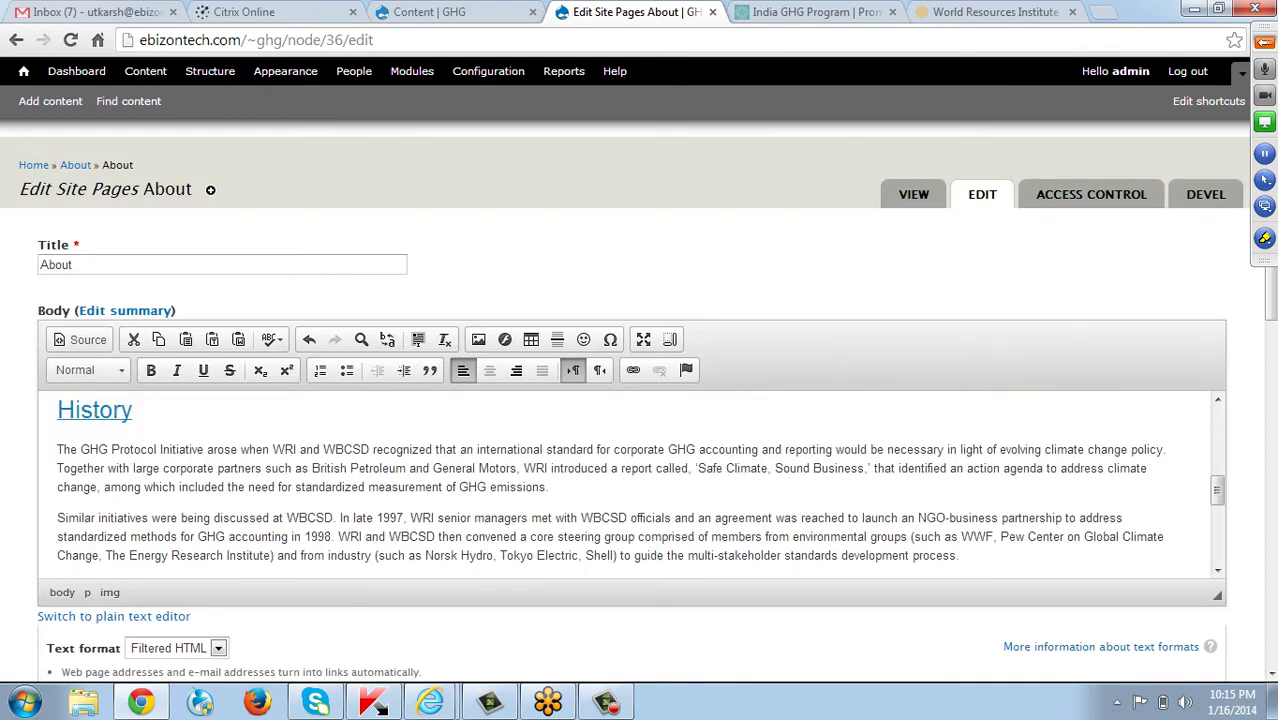
Save the About page and review the left-aligned image on the live page.
scroll(640, 400, "down", 3)
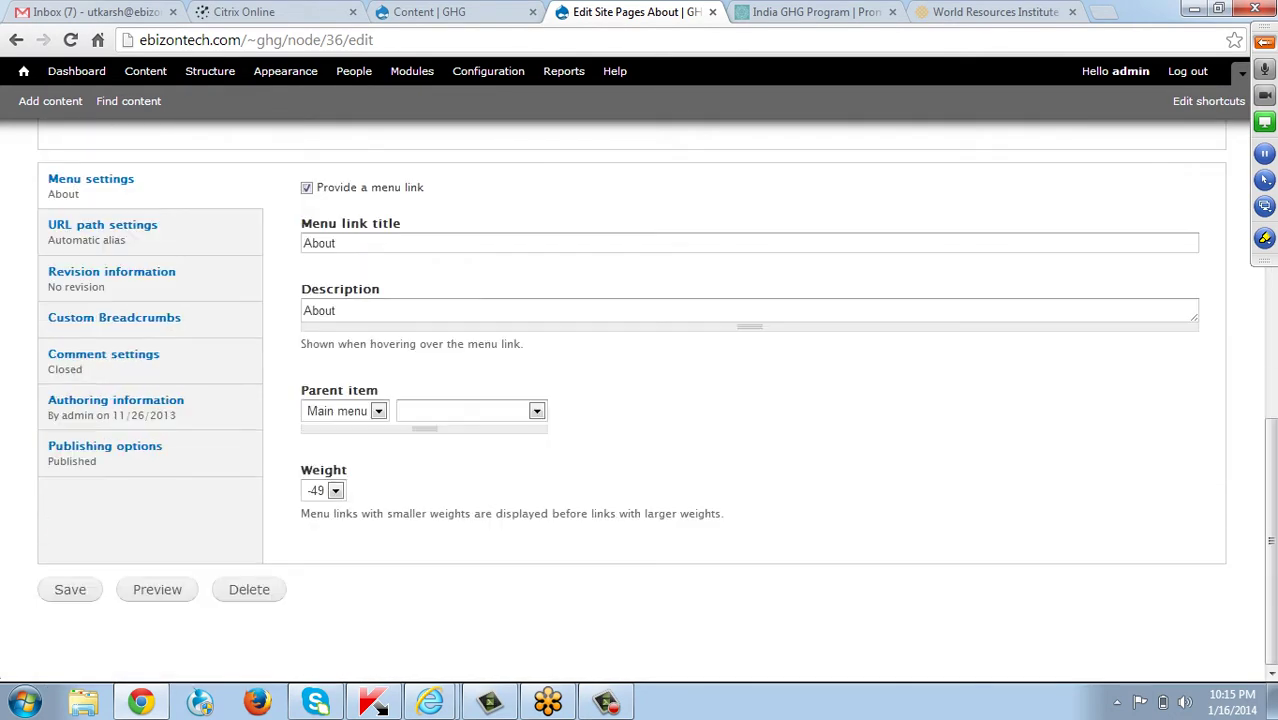
left_click(70, 589)
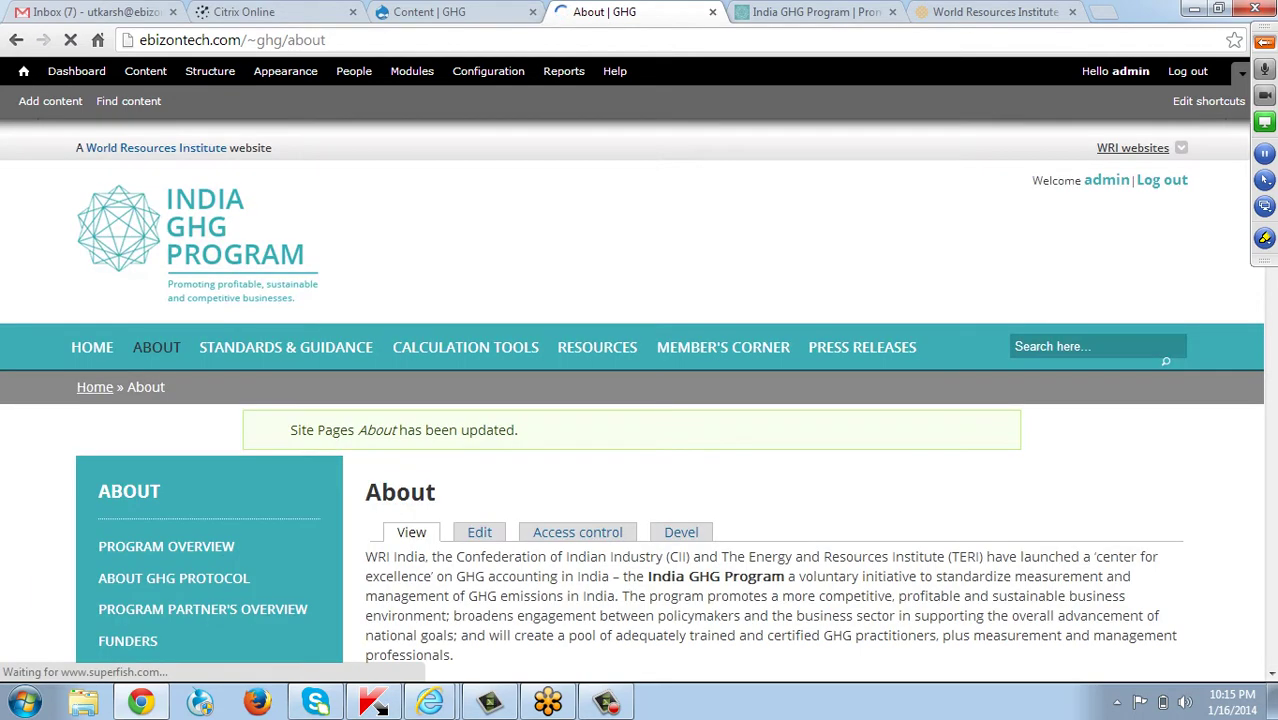
scroll(640, 400, "down", 5)
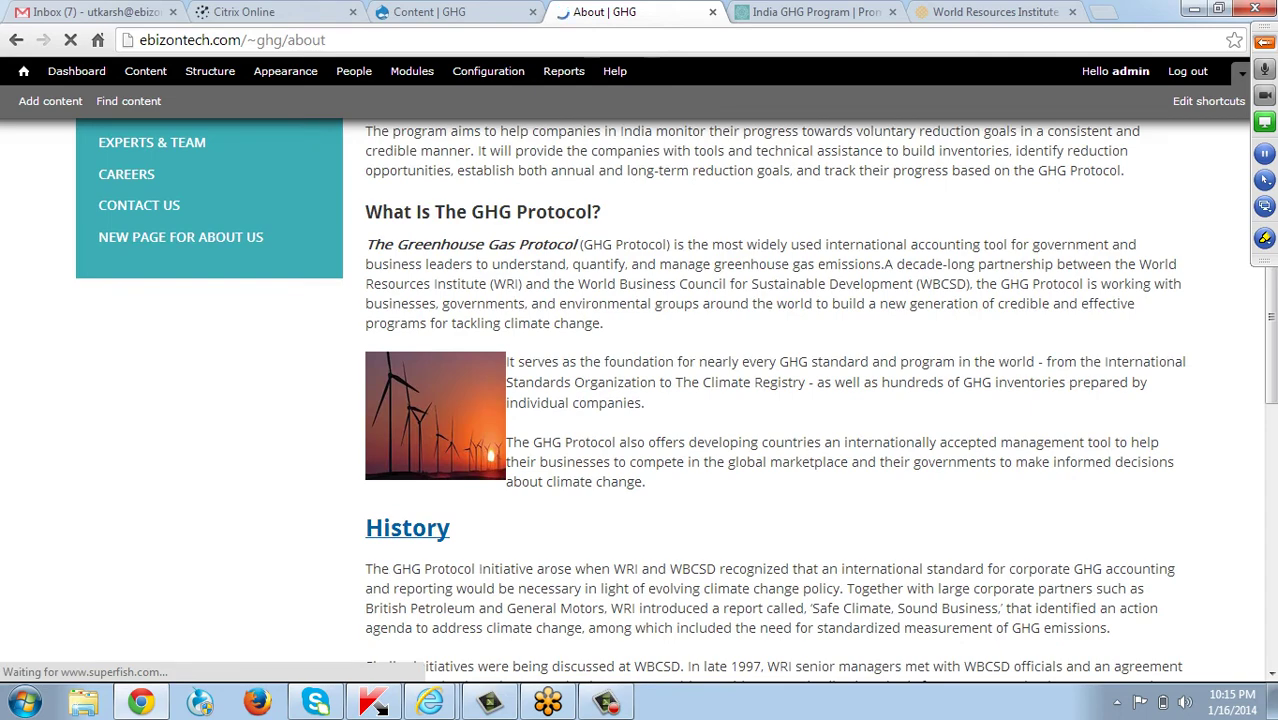
scroll(479, 438, "up", 5)
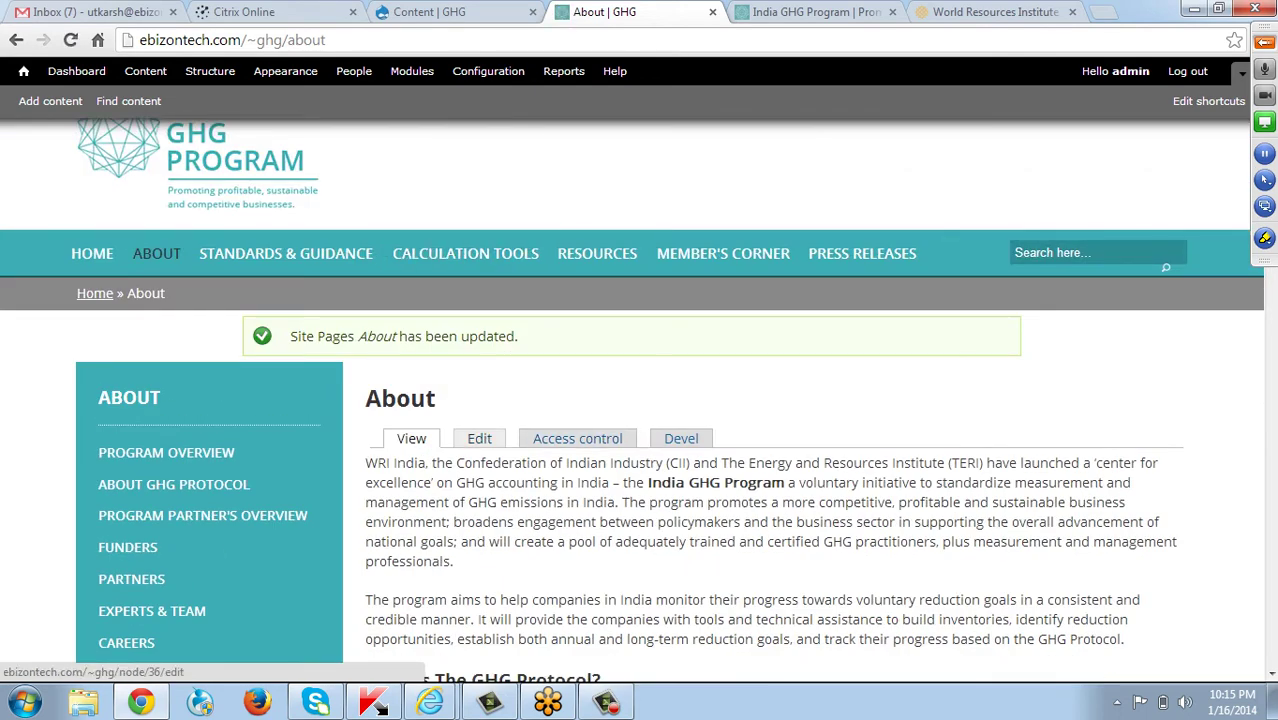
Reopen the About page editor and add leading spaces to the paragraphs beside the image.
left_click(479, 438)
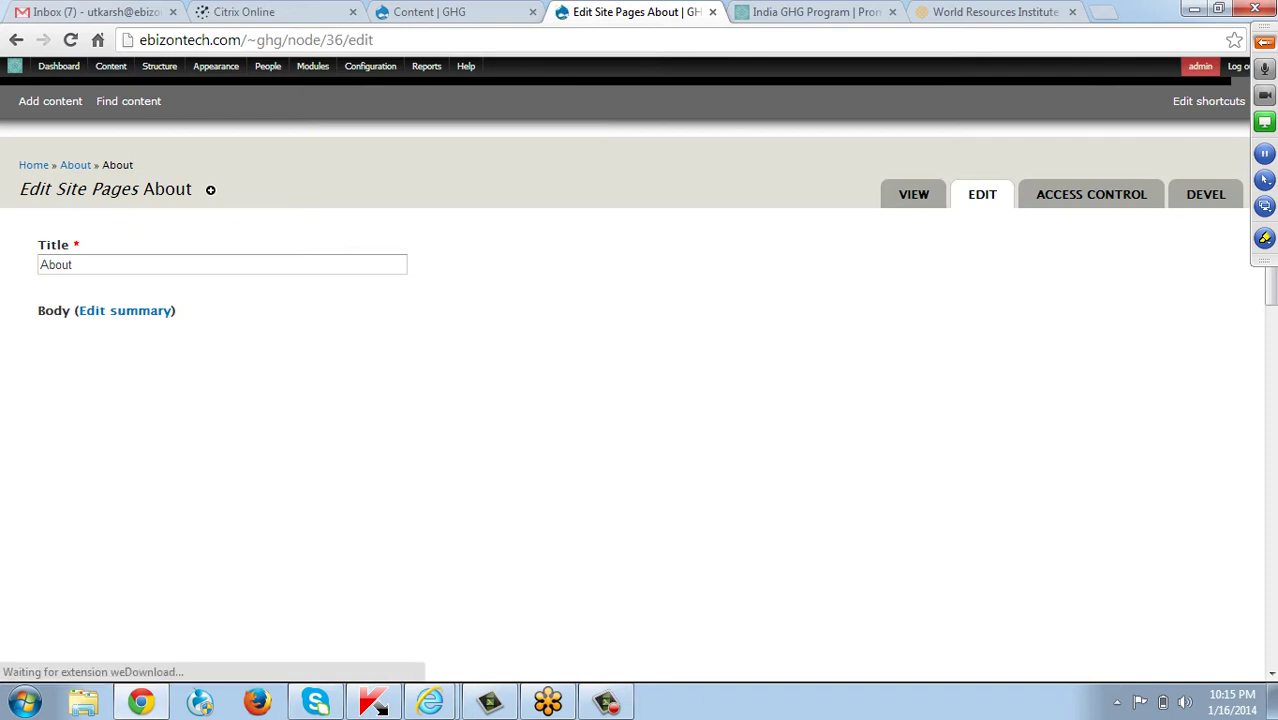
scroll(640, 490, "down", 3)
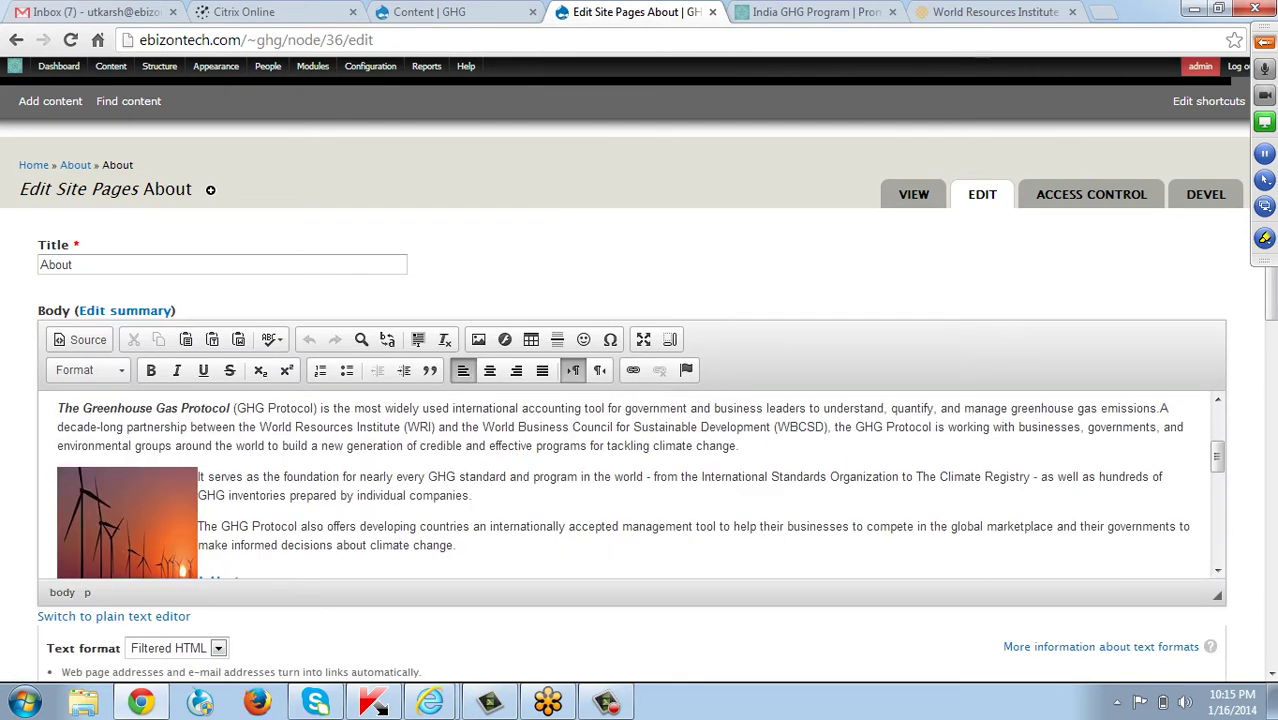
left_click(208, 477)
left_click(198, 477)
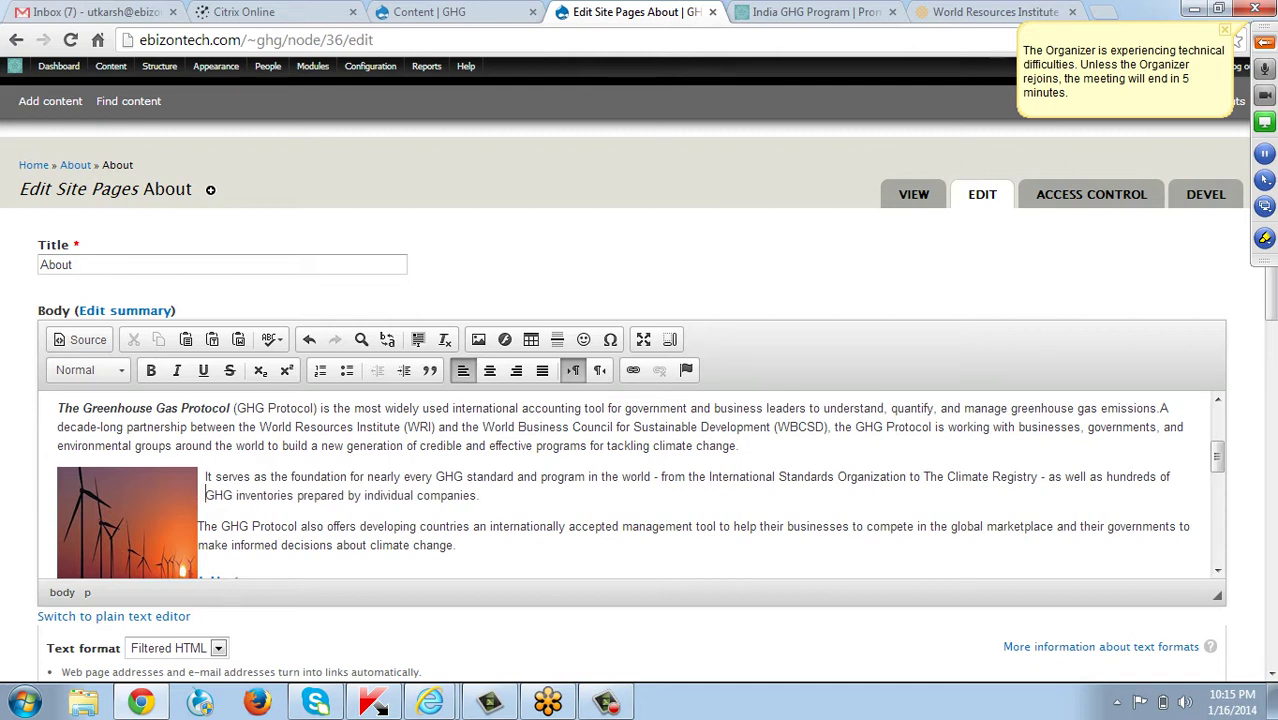
left_click(198, 526)
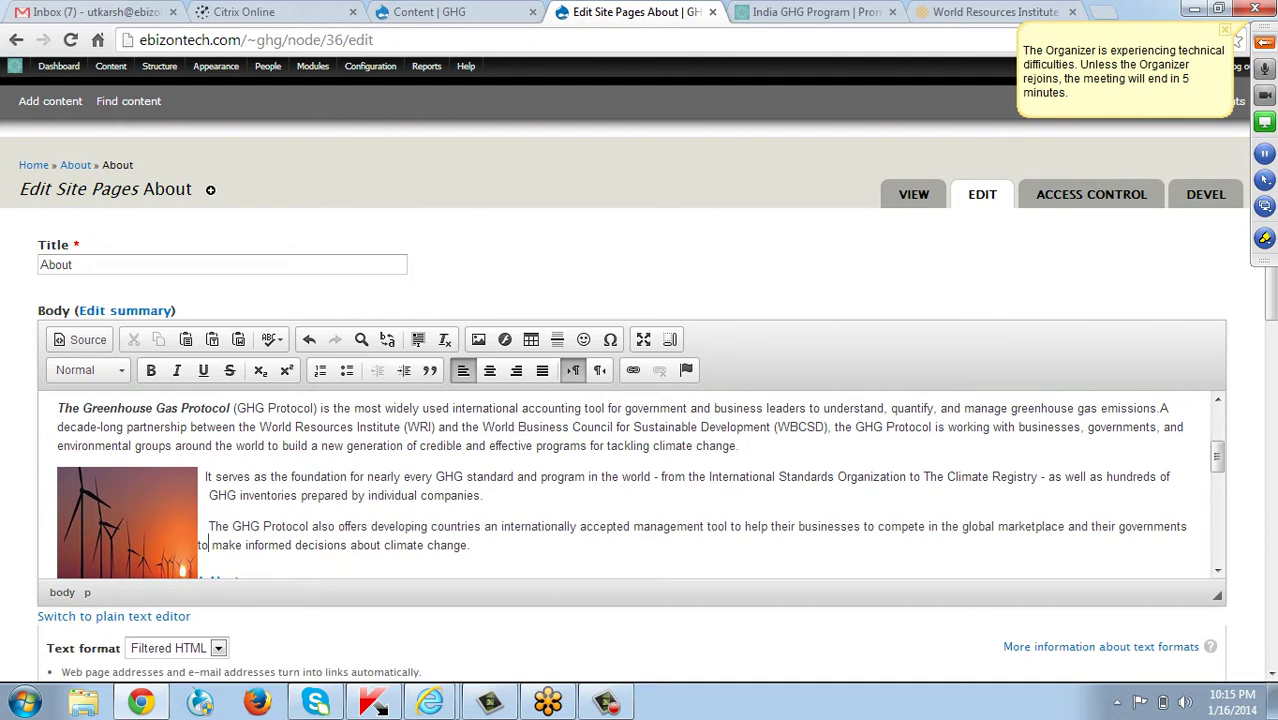
left_click(198, 545)
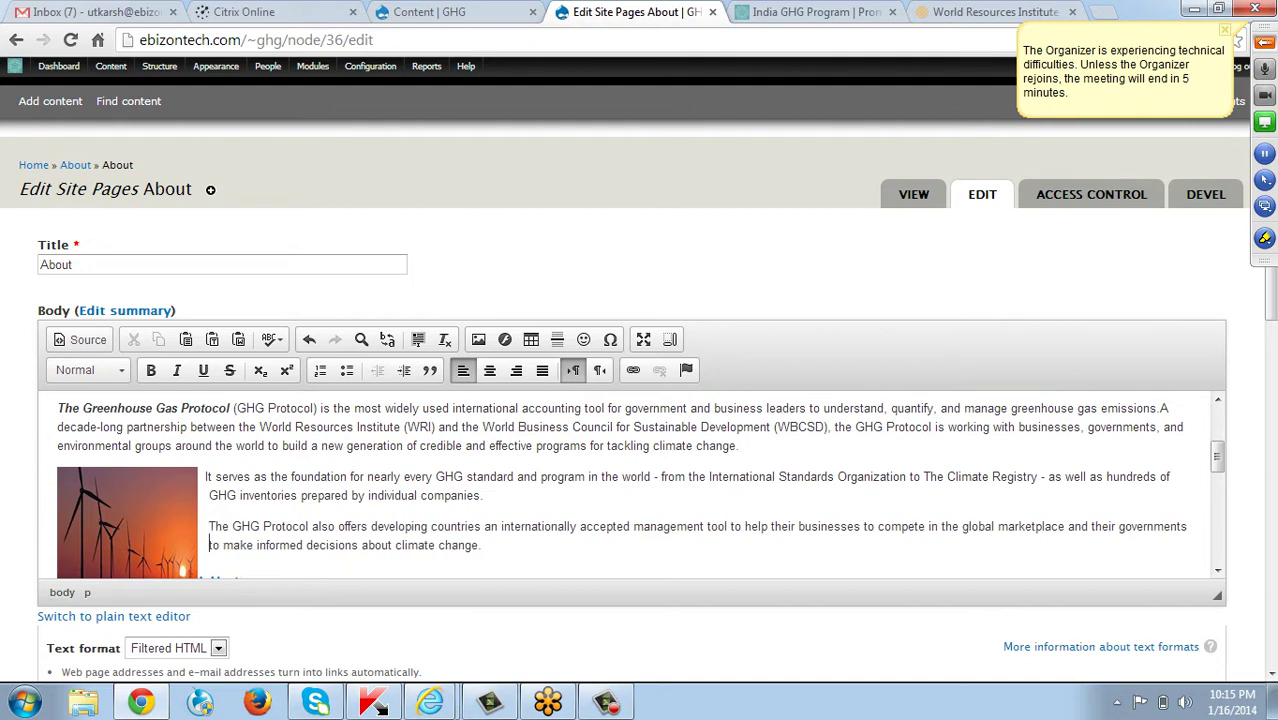
Insert a line break before the History heading to drop it below the image.
scroll(208, 545, "down", 1)
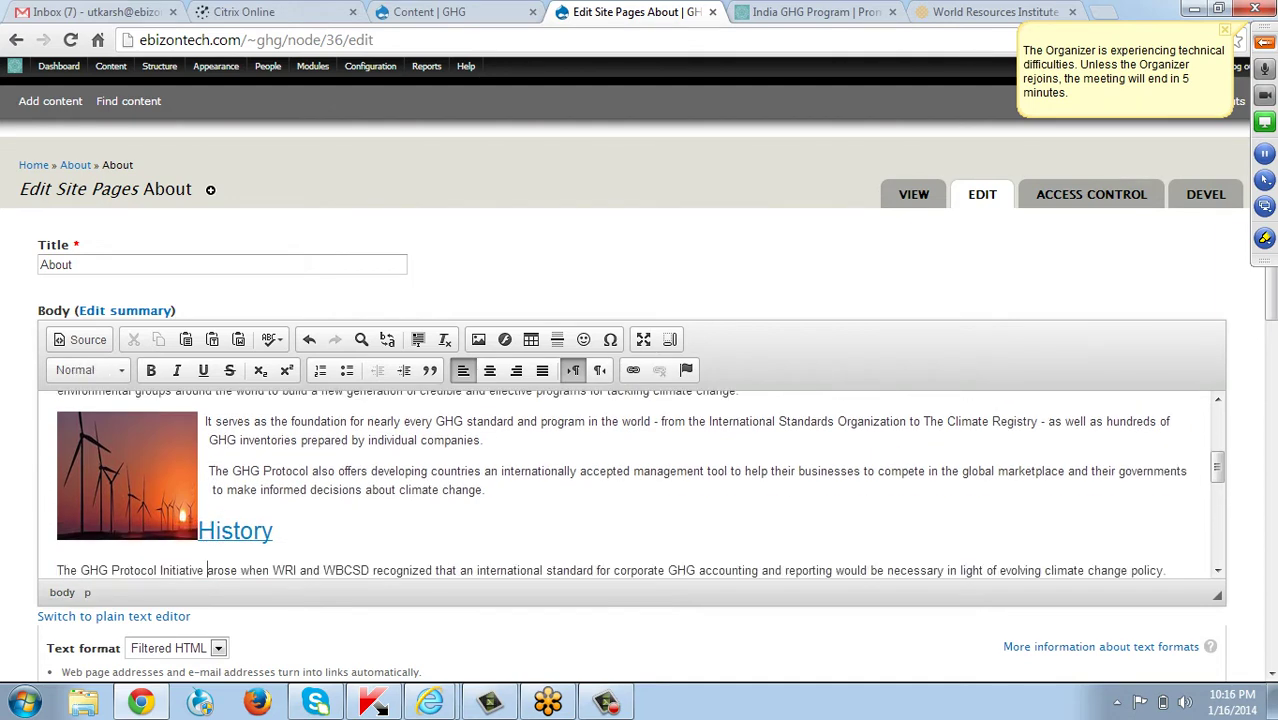
left_click(199, 530)
key("Return")
scroll(640, 480, "down", 10)
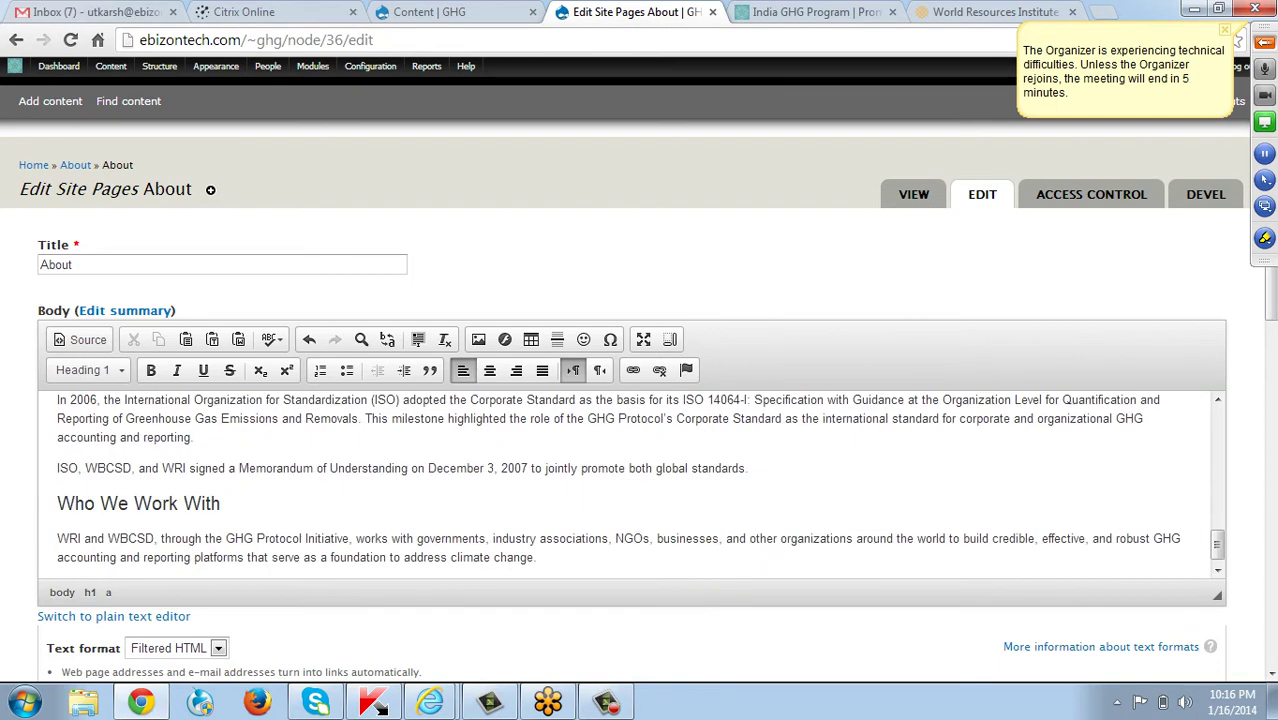
scroll(640, 400, "down", 4)
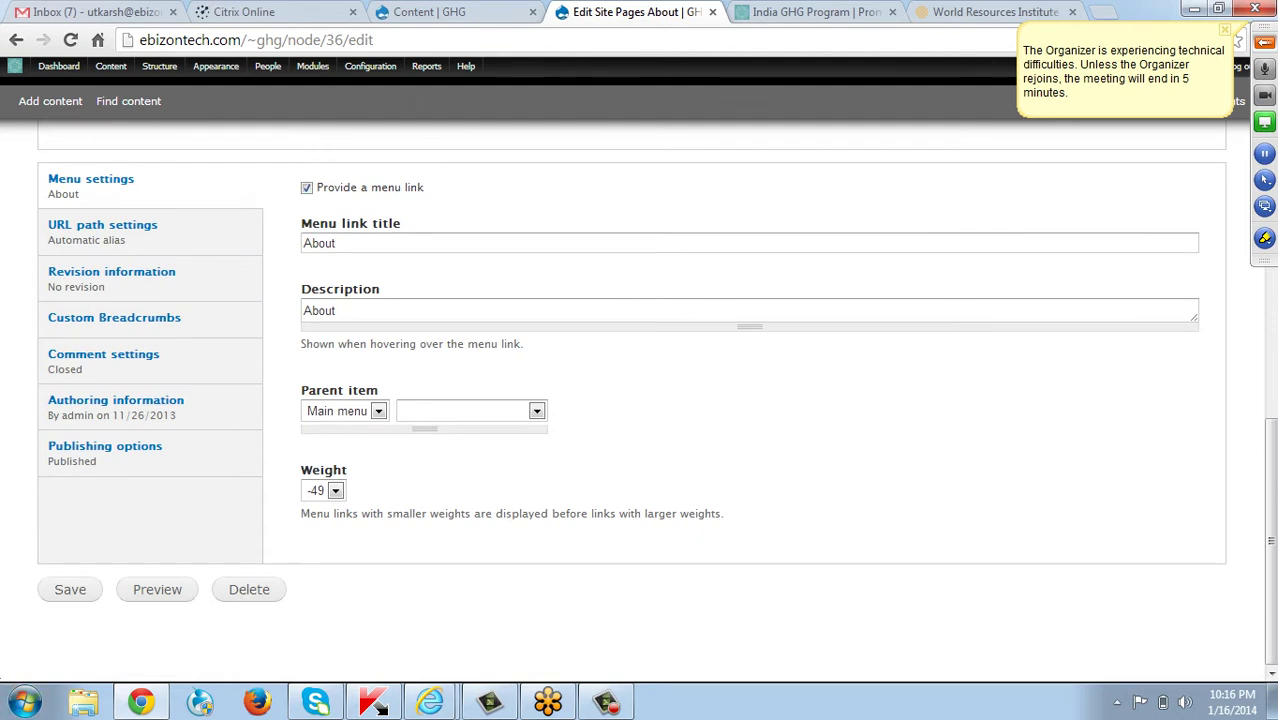
left_click(70, 589)
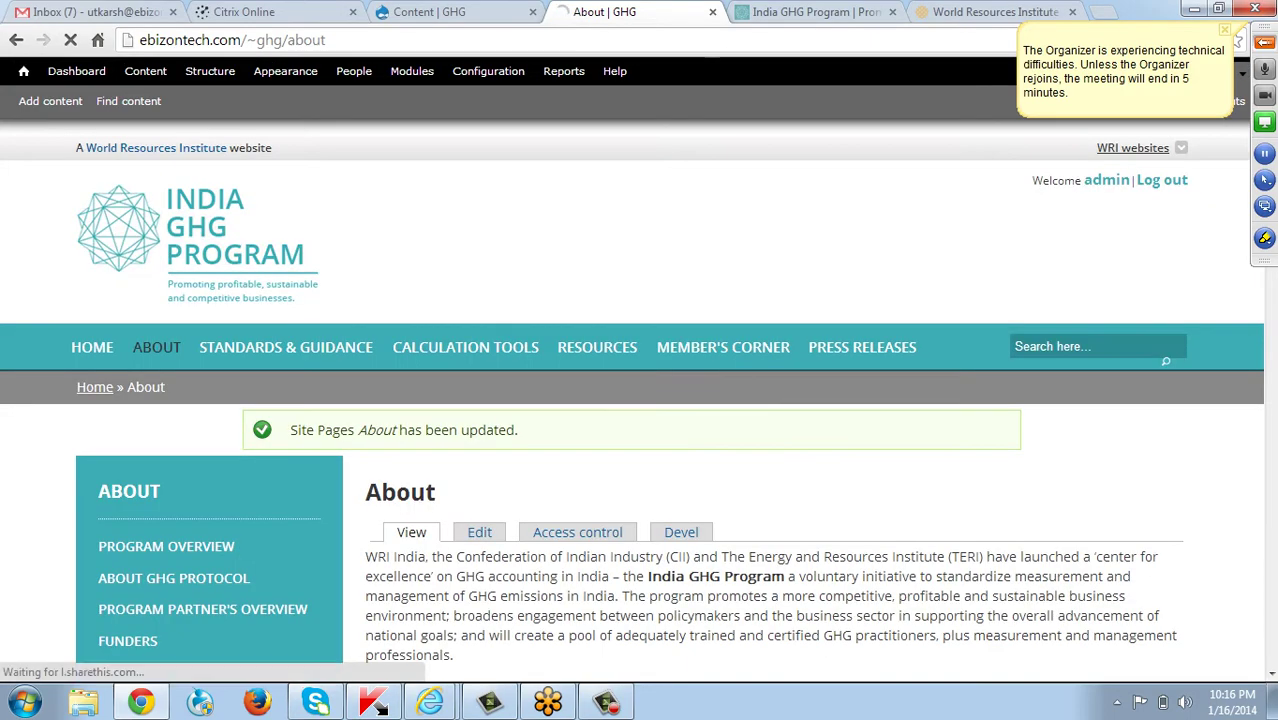
scroll(640, 400, "down", 7)
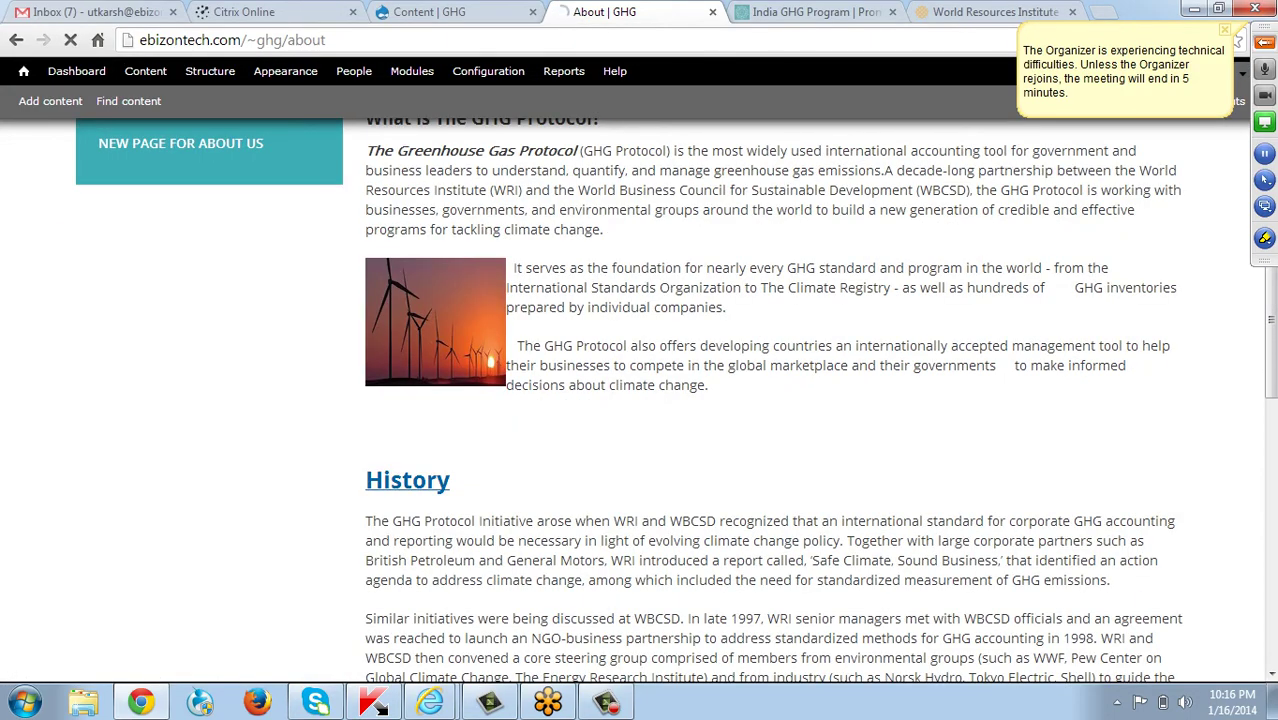
scroll(640, 400, "up", 7)
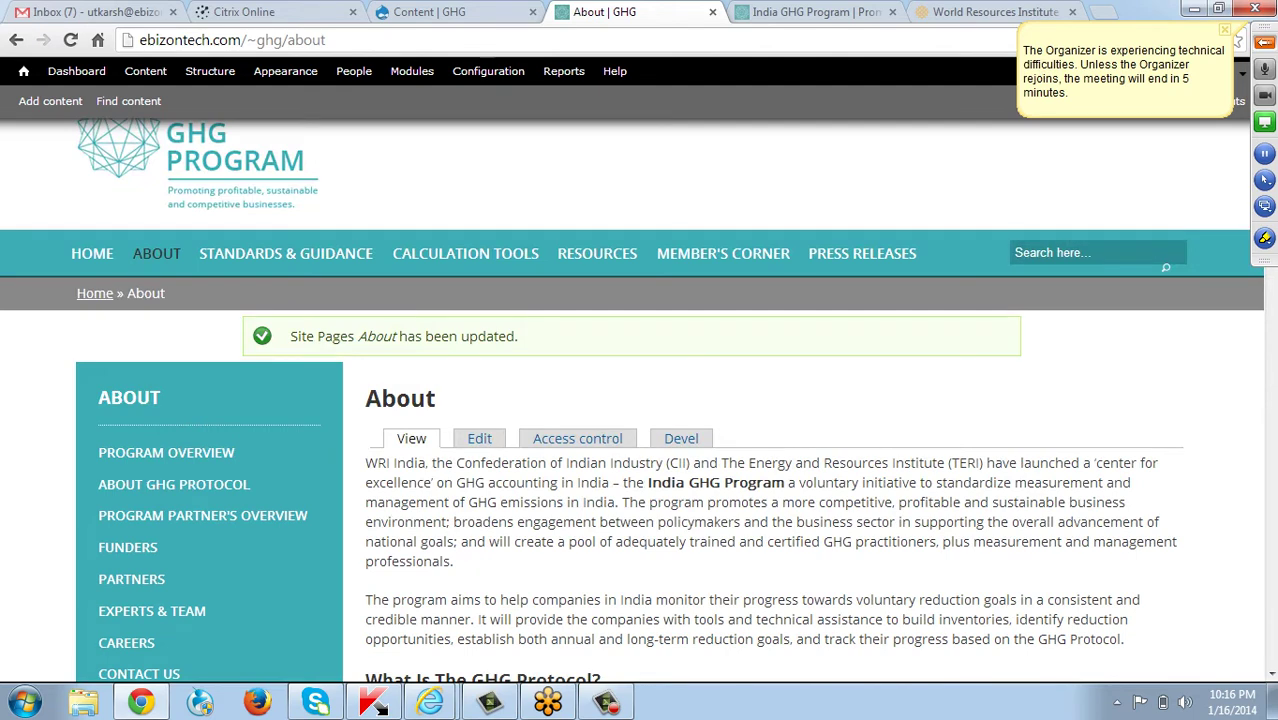
Reopen the About page editor and set the body text format to Full HTML.
left_click(479, 438)
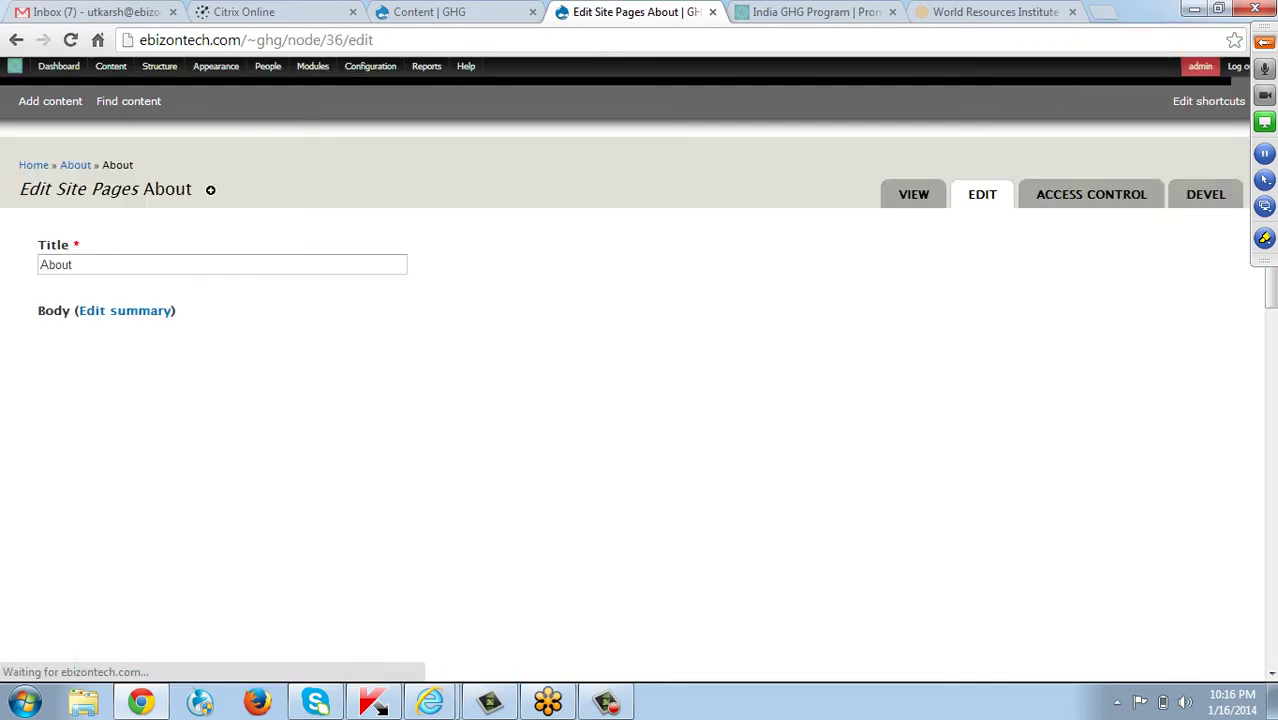
scroll(640, 480, "down", 5)
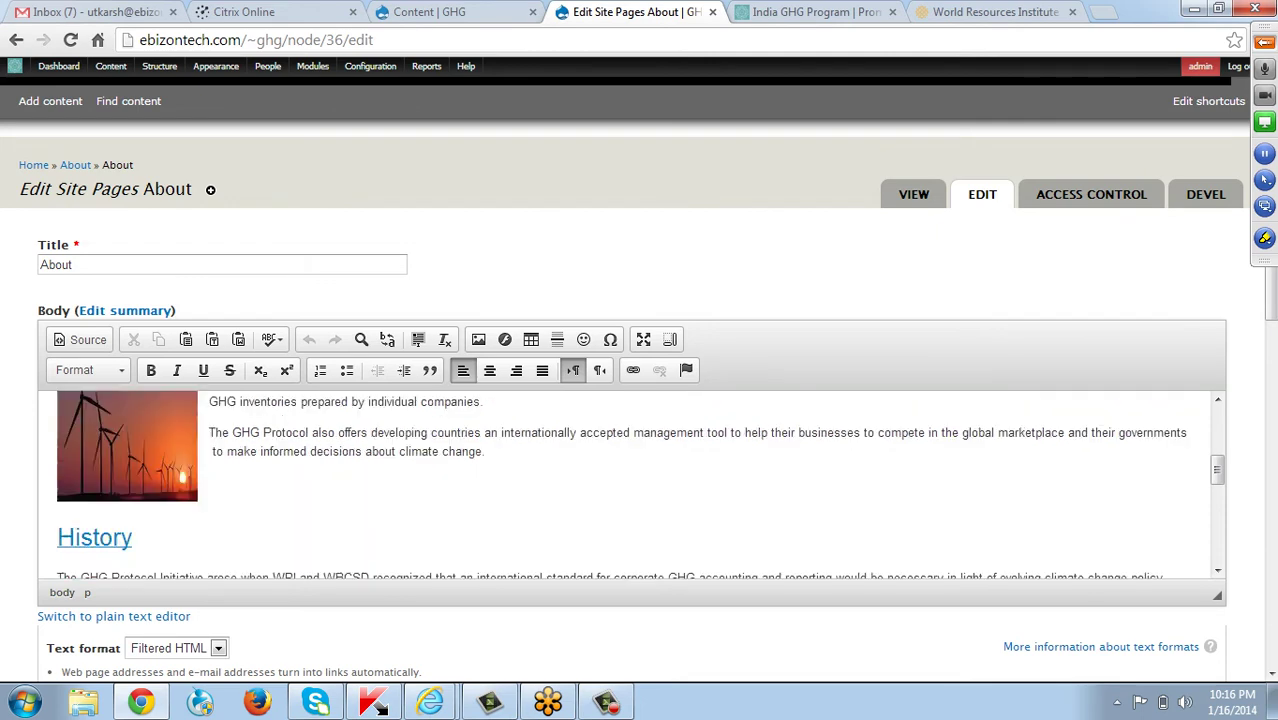
scroll(640, 484, "up", 2)
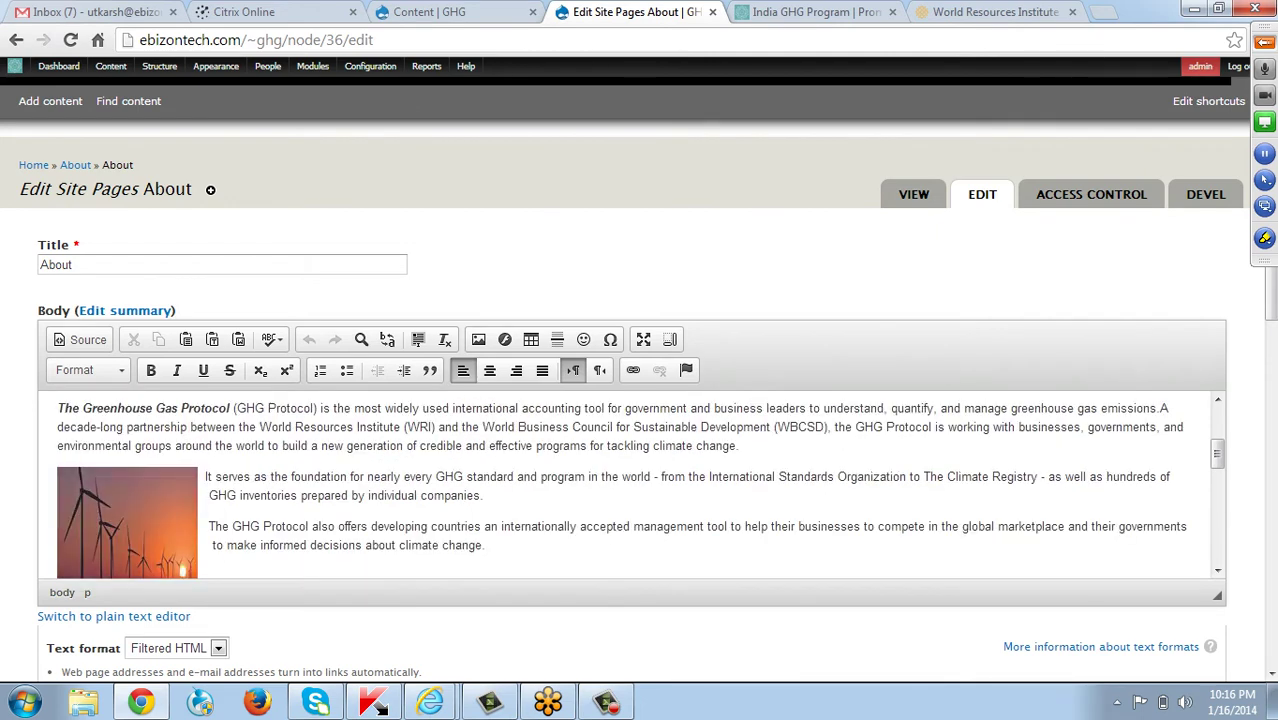
left_click(175, 648)
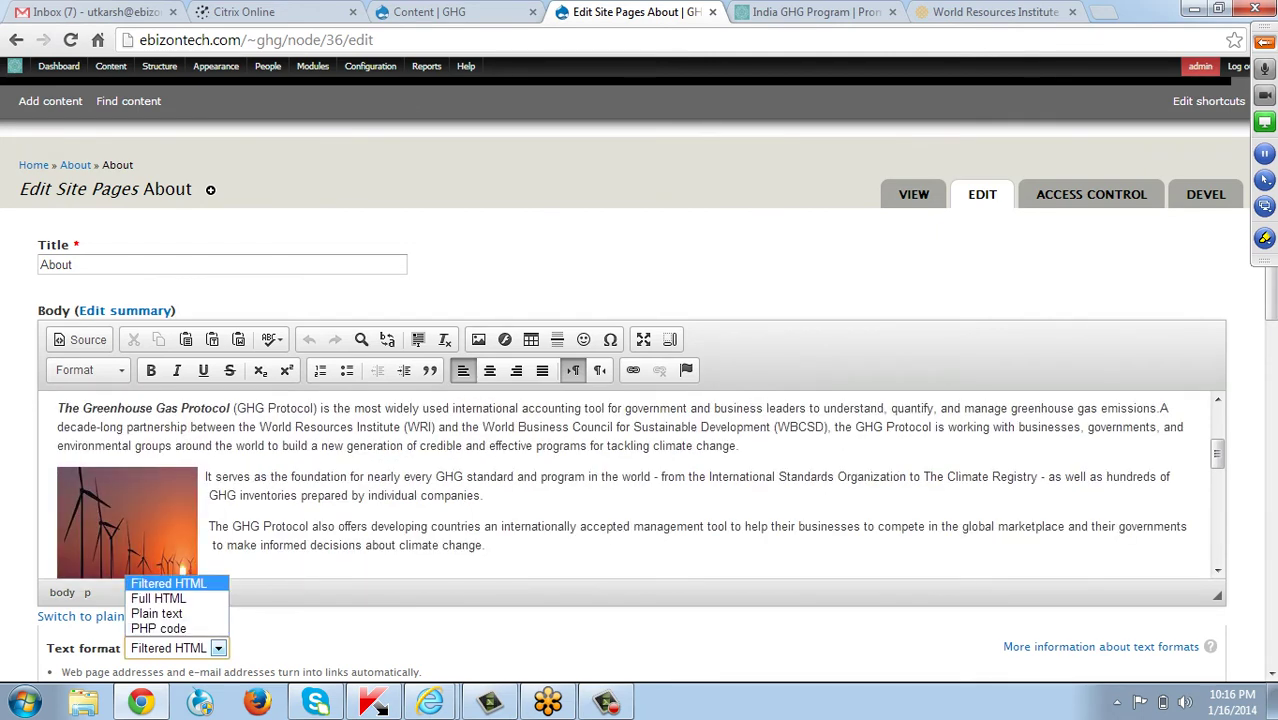
left_click(160, 592)
Indent the It serves and GHG Protocol paragraphs beside the wind-turbine image.
scroll(630, 515, "down", 2)
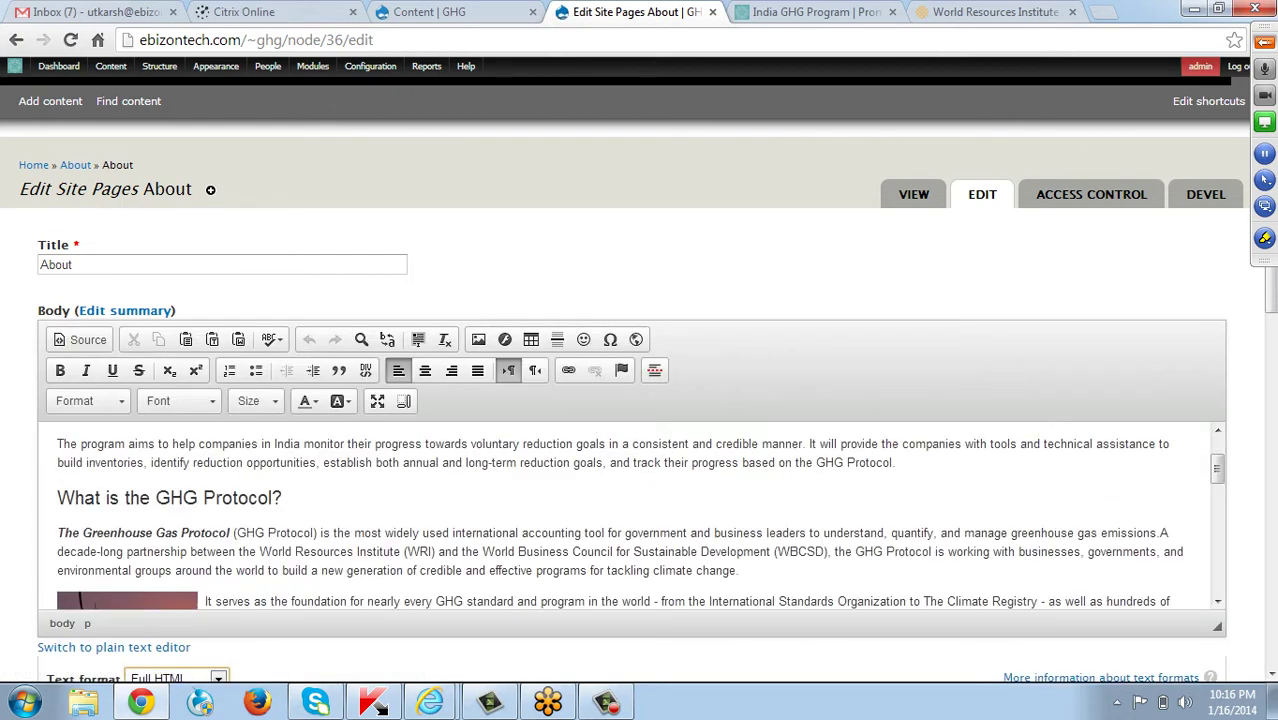
scroll(630, 515, "down", 2)
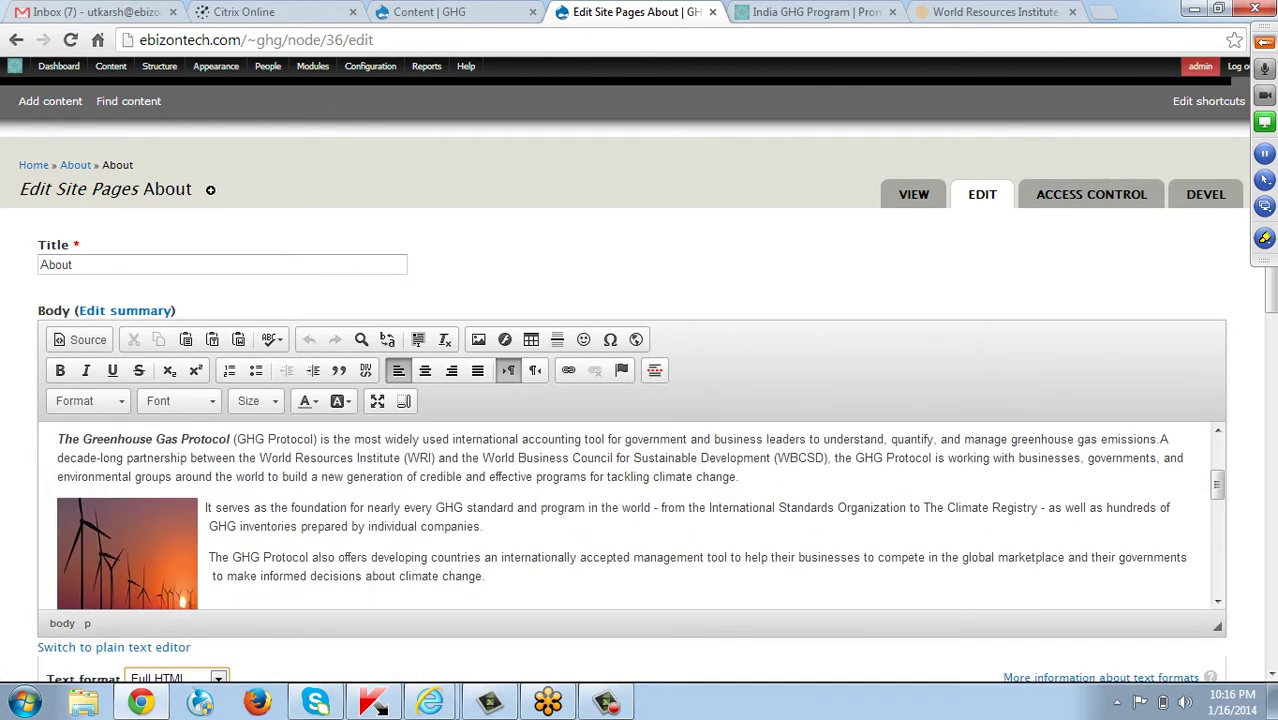
left_click(198, 507)
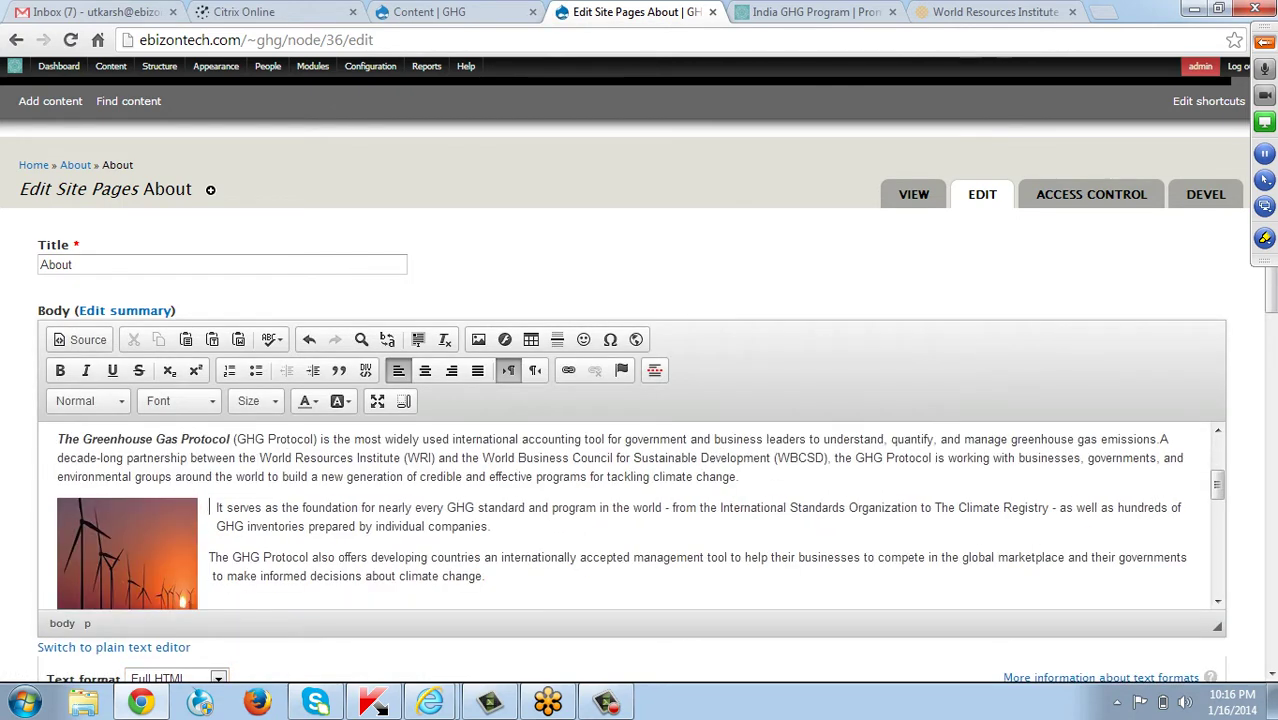
left_click(209, 557)
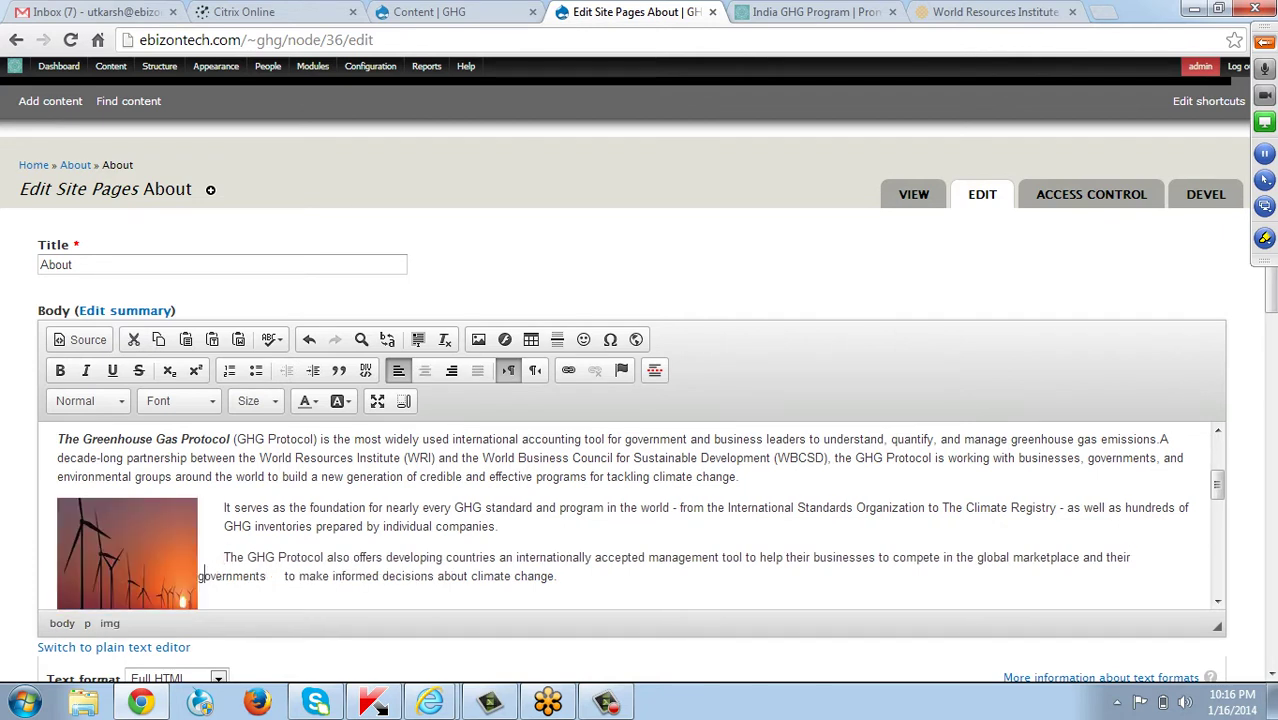
left_click(203, 575)
left_click(198, 575)
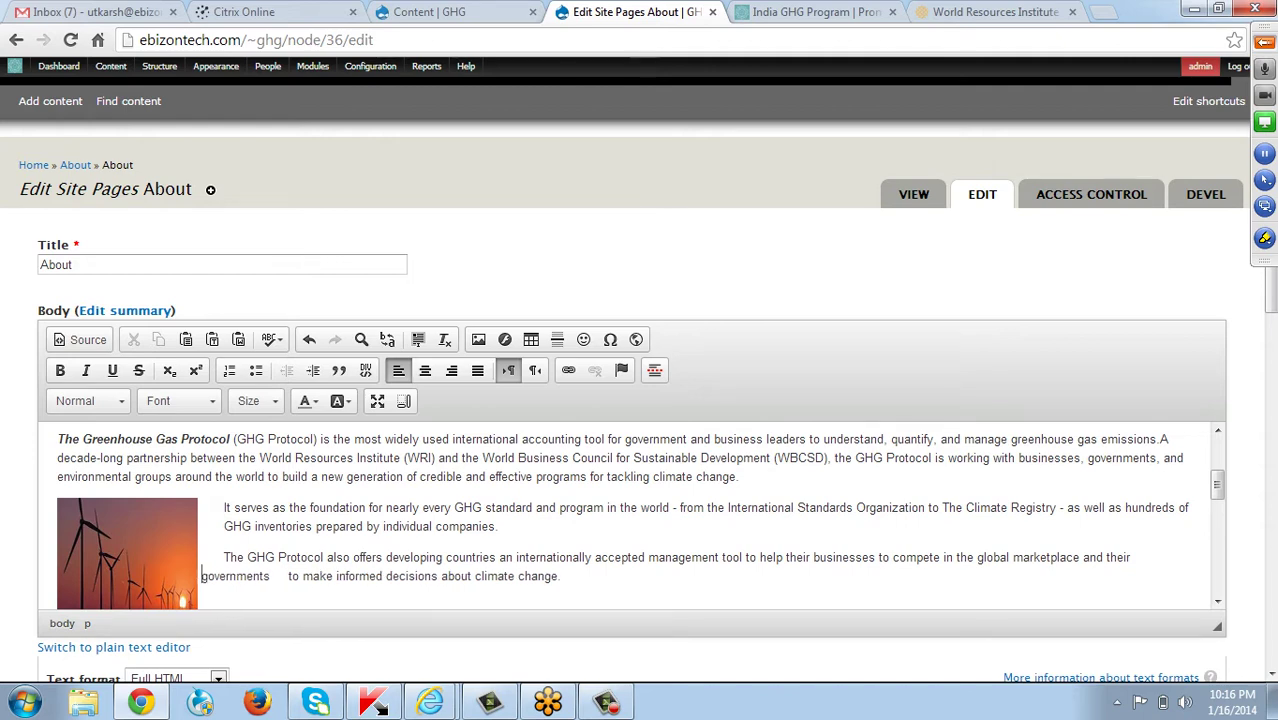
Save the edited About page.
scroll(630, 510, "down", 10)
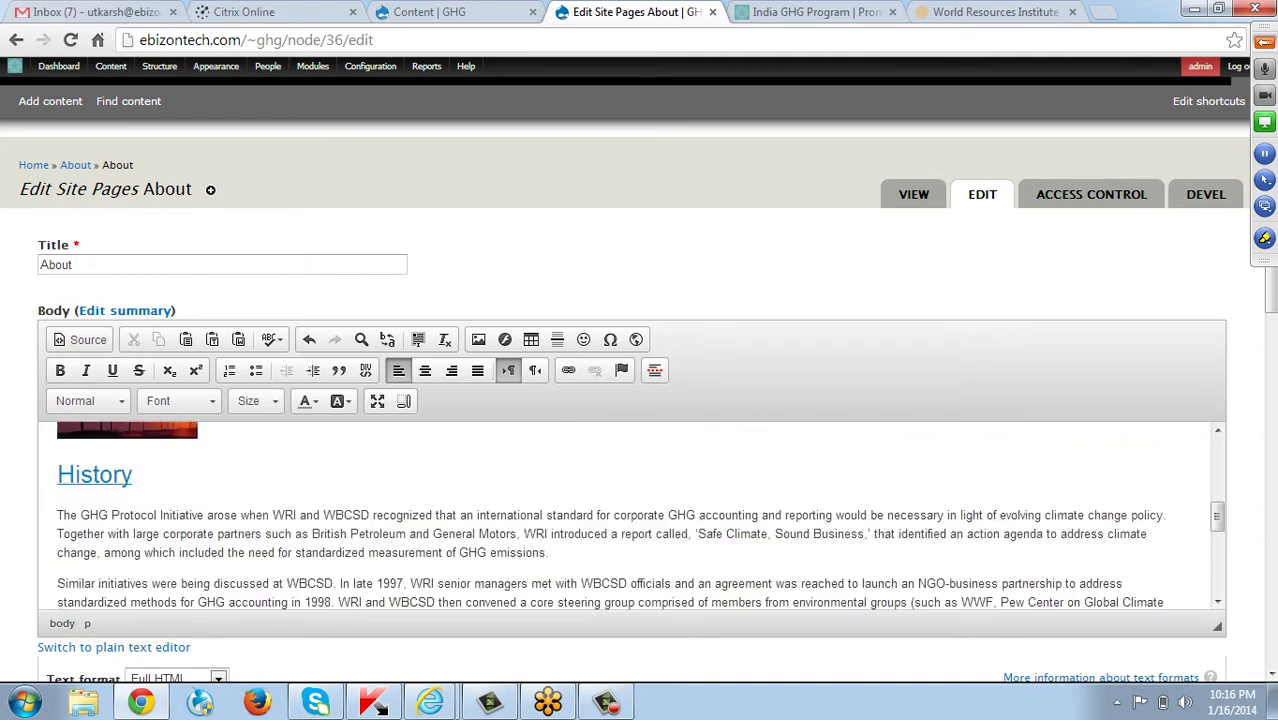
scroll(630, 480, "down", 10)
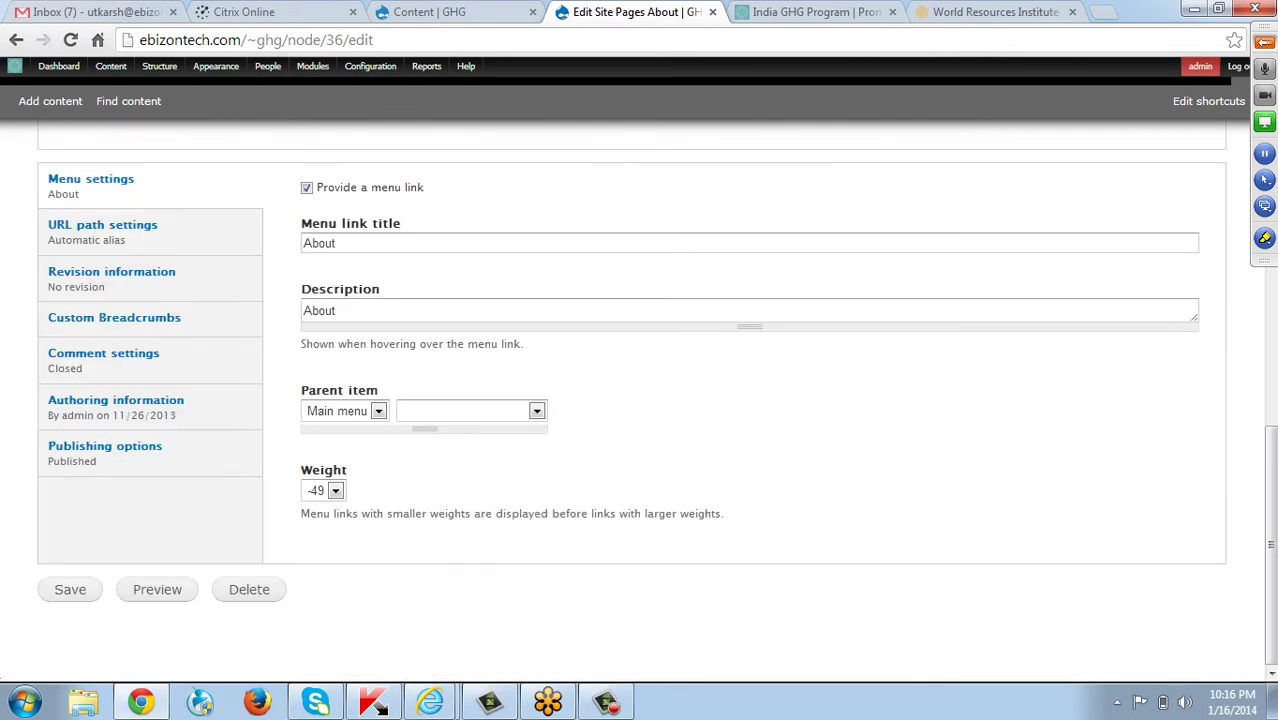
left_click(70, 589)
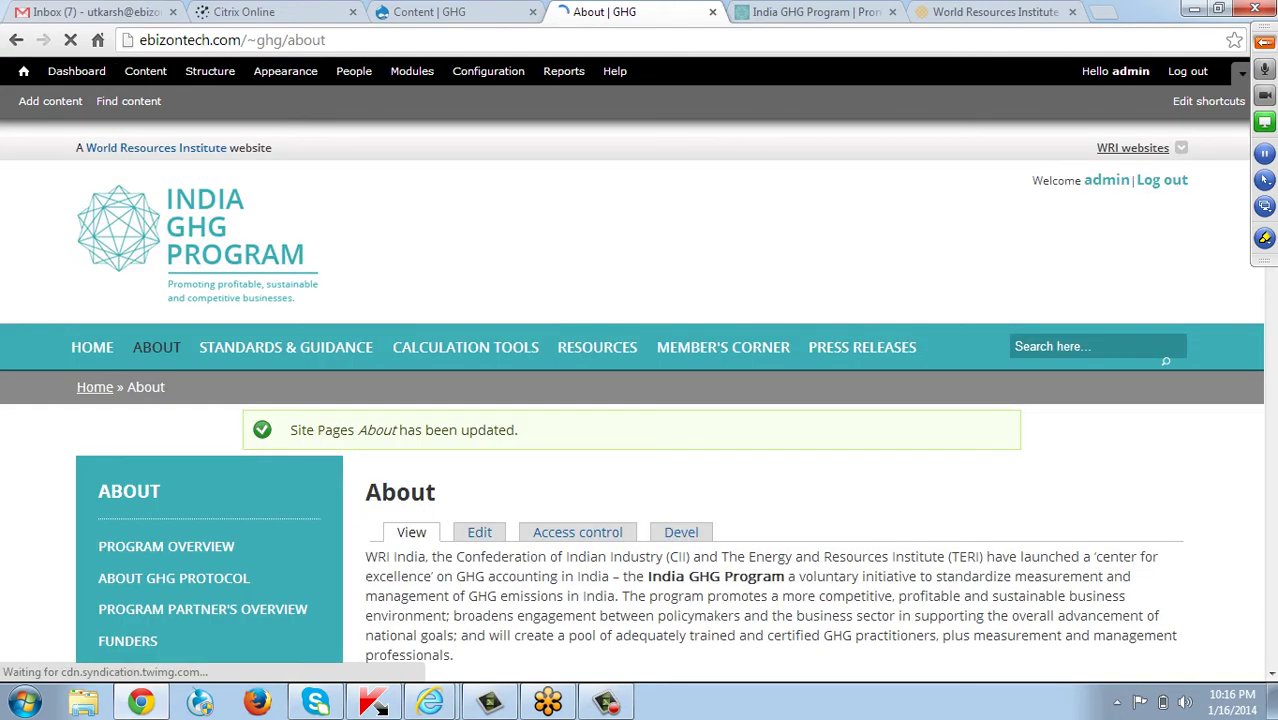
Scroll through the updated About page, then go to the HOME page.
scroll(640, 400, "down", 6)
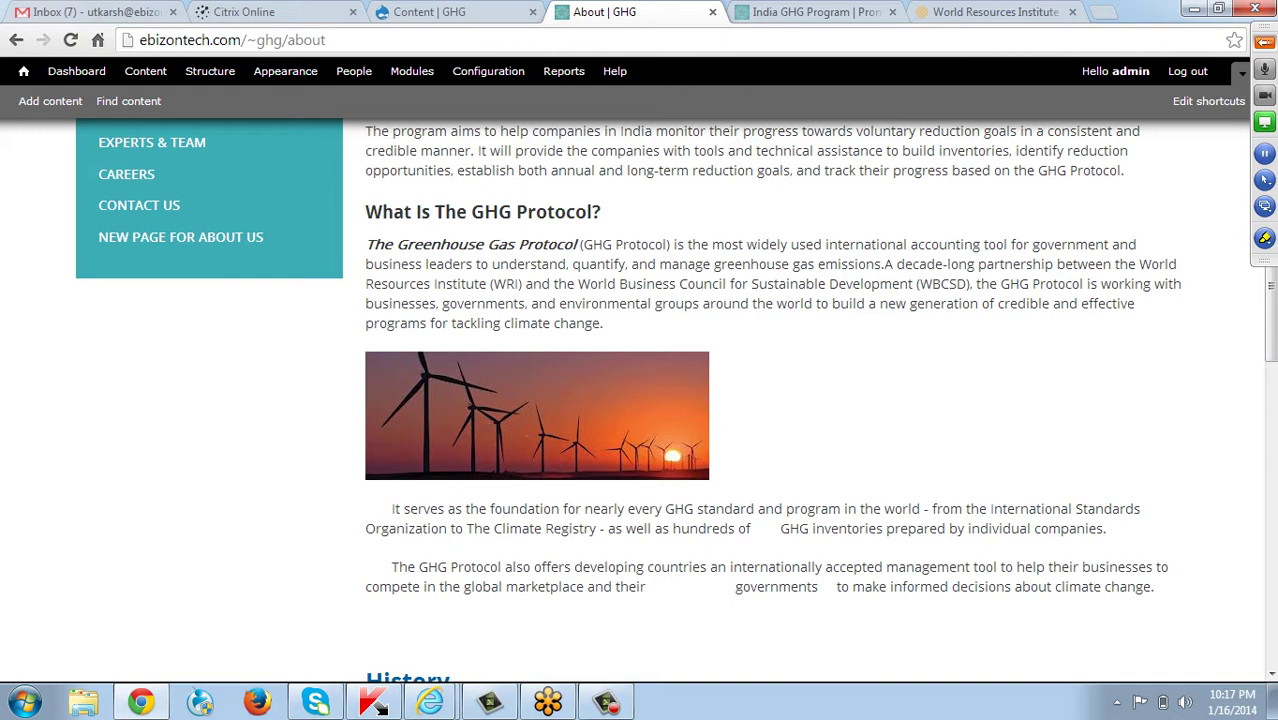
scroll(300, 320, "up", 4)
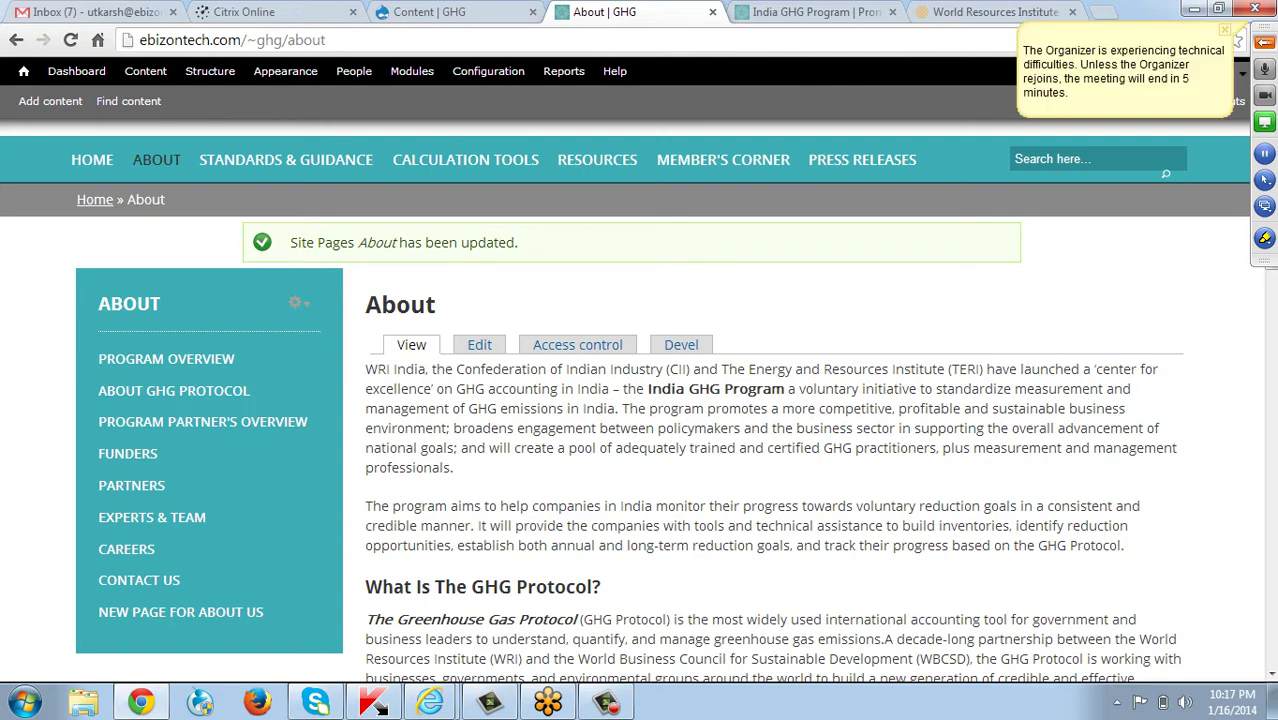
left_click(92, 160)
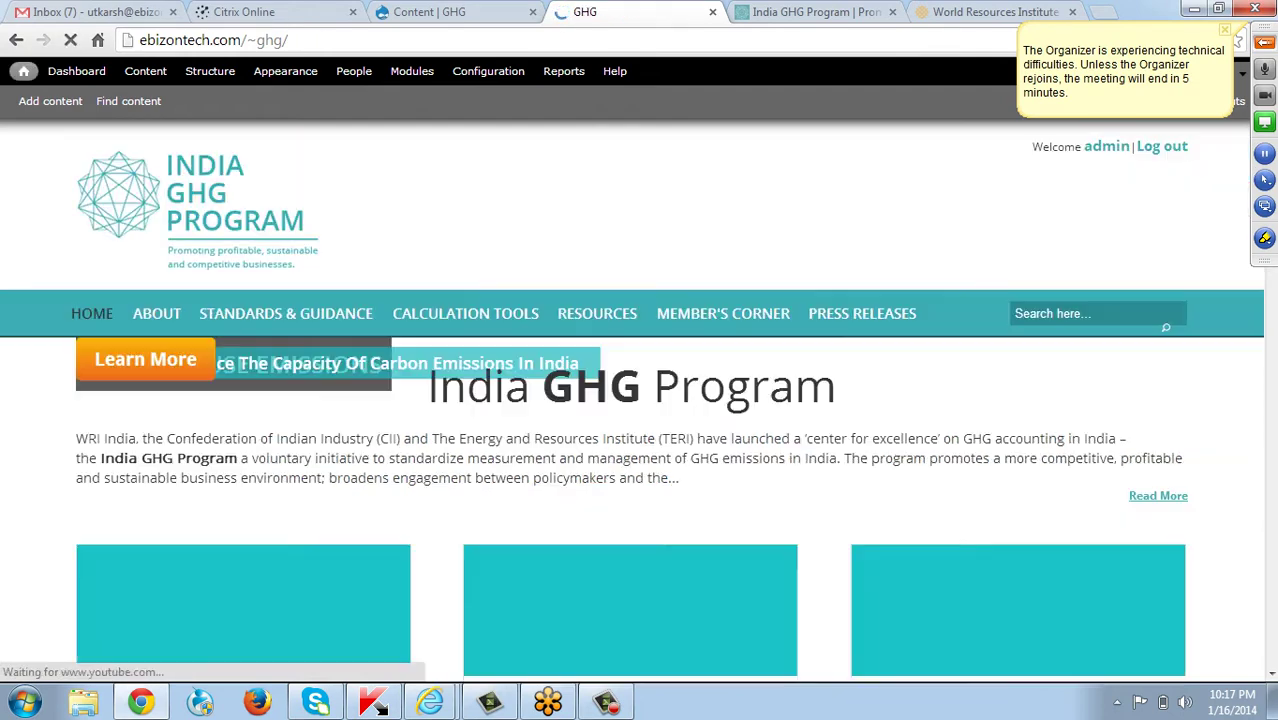
Open Configure block for the Standards & Guidance card on the home page.
scroll(639, 400, "down", 4)
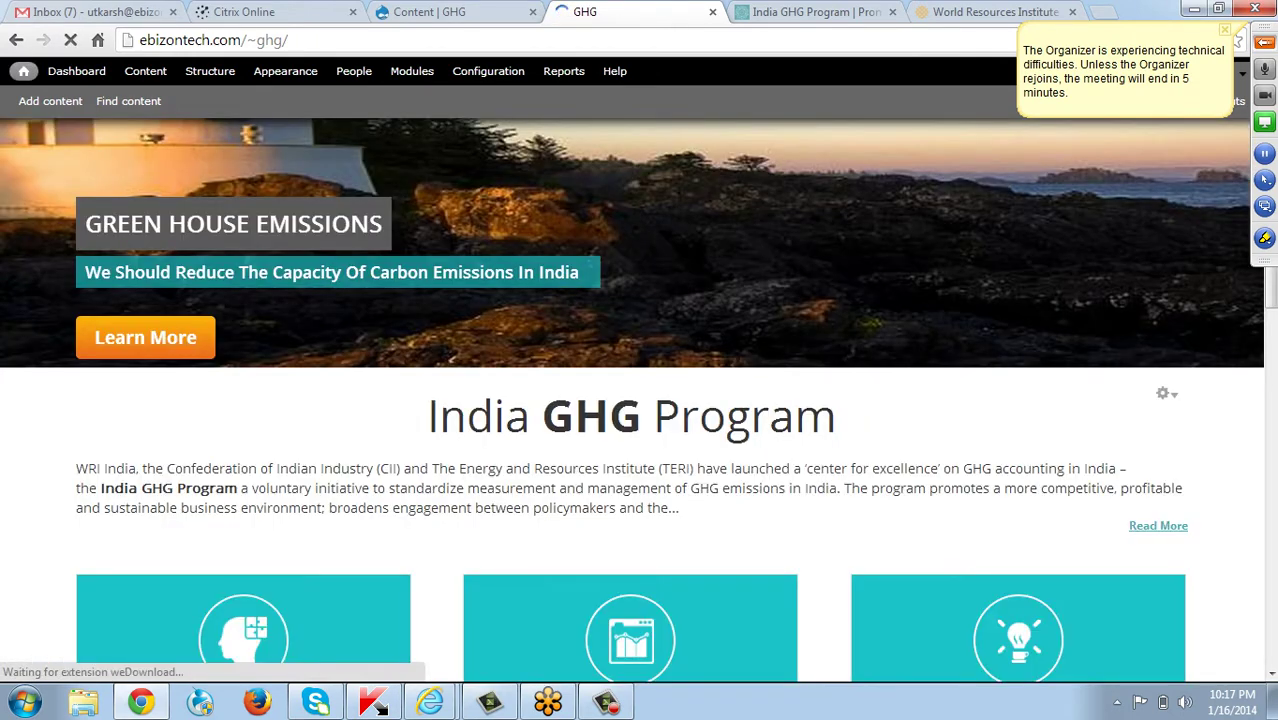
scroll(639, 400, "down", 2)
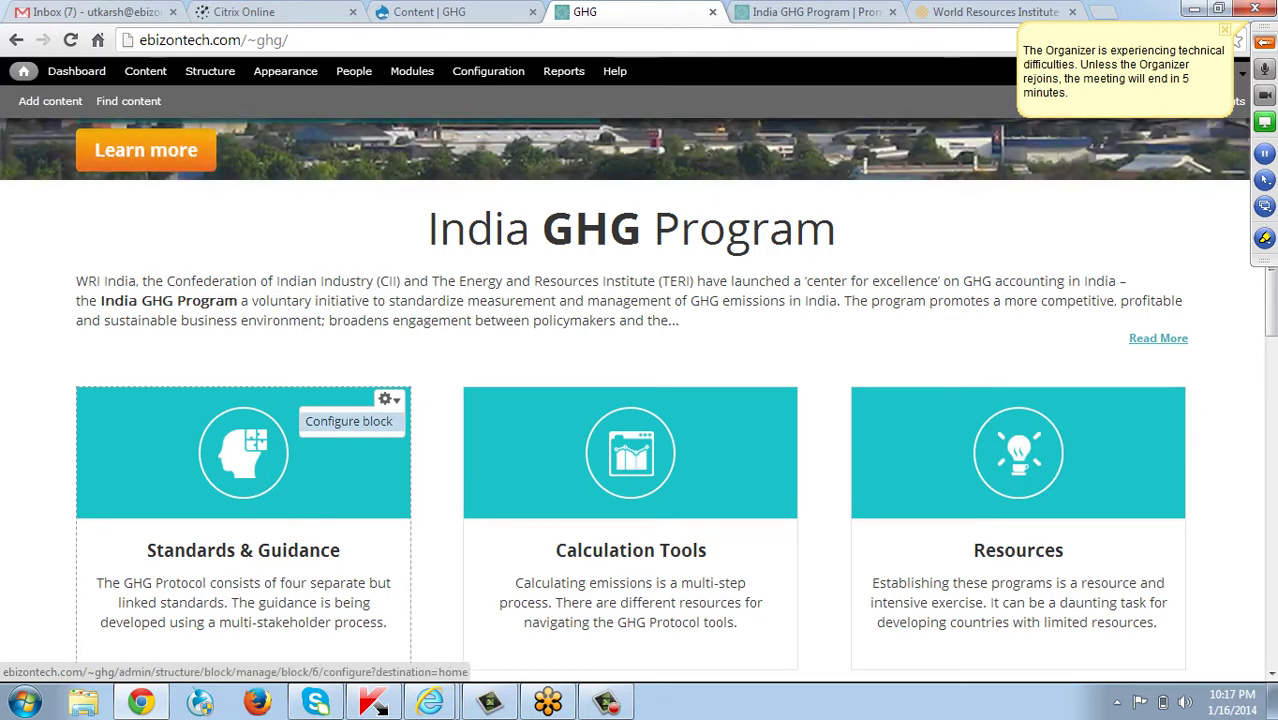
left_click(349, 421)
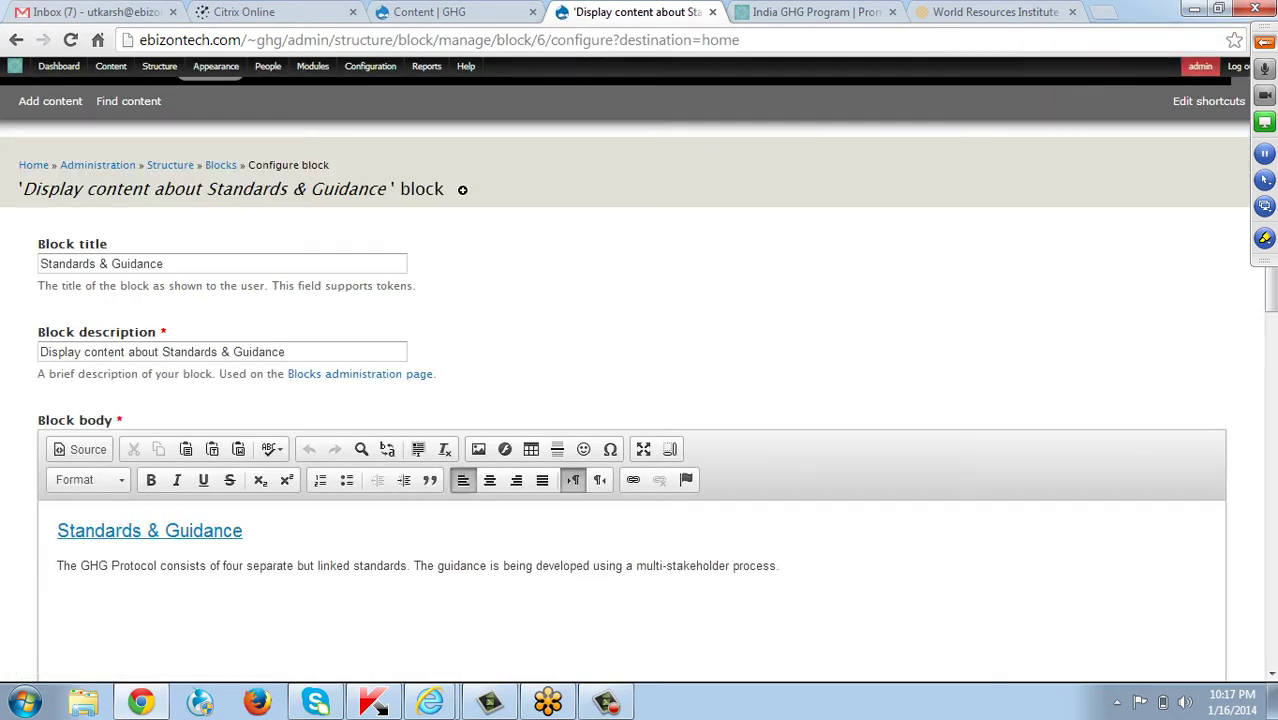
Select the Standards & Guidance heading in the Block body editor.
scroll(640, 400, "down", 2)
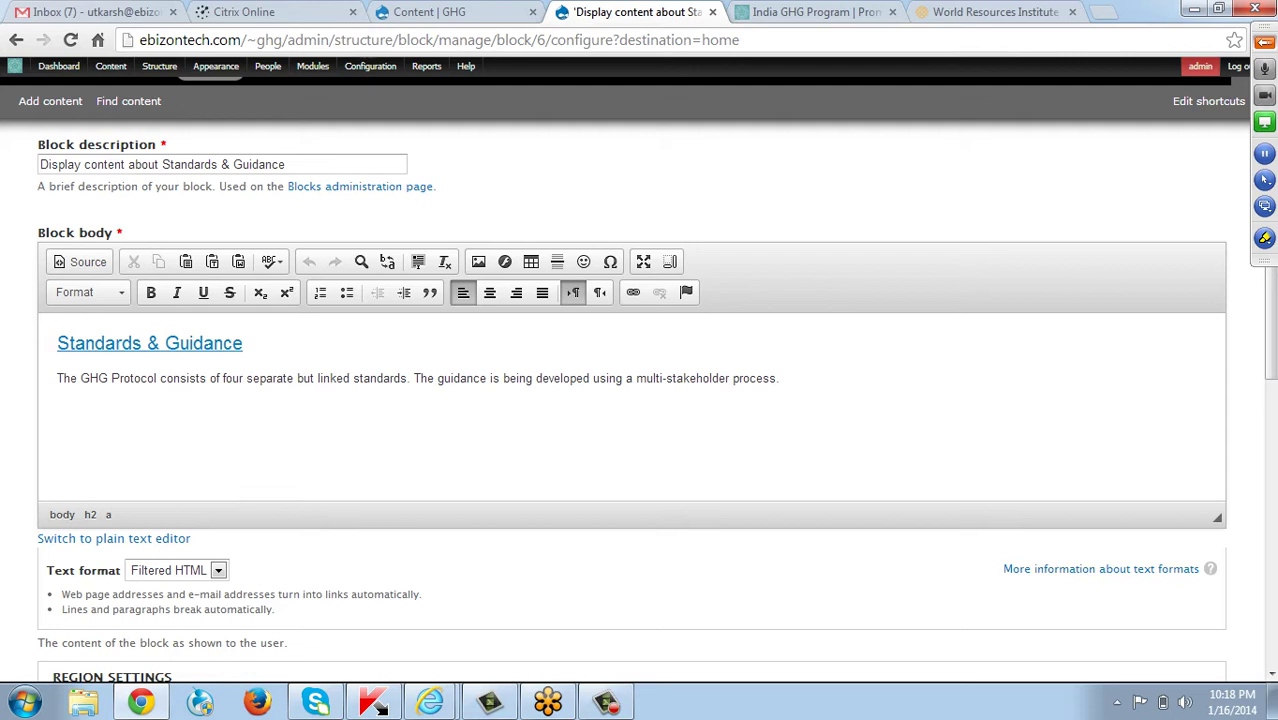
left_click_drag(243, 343, 57, 343)
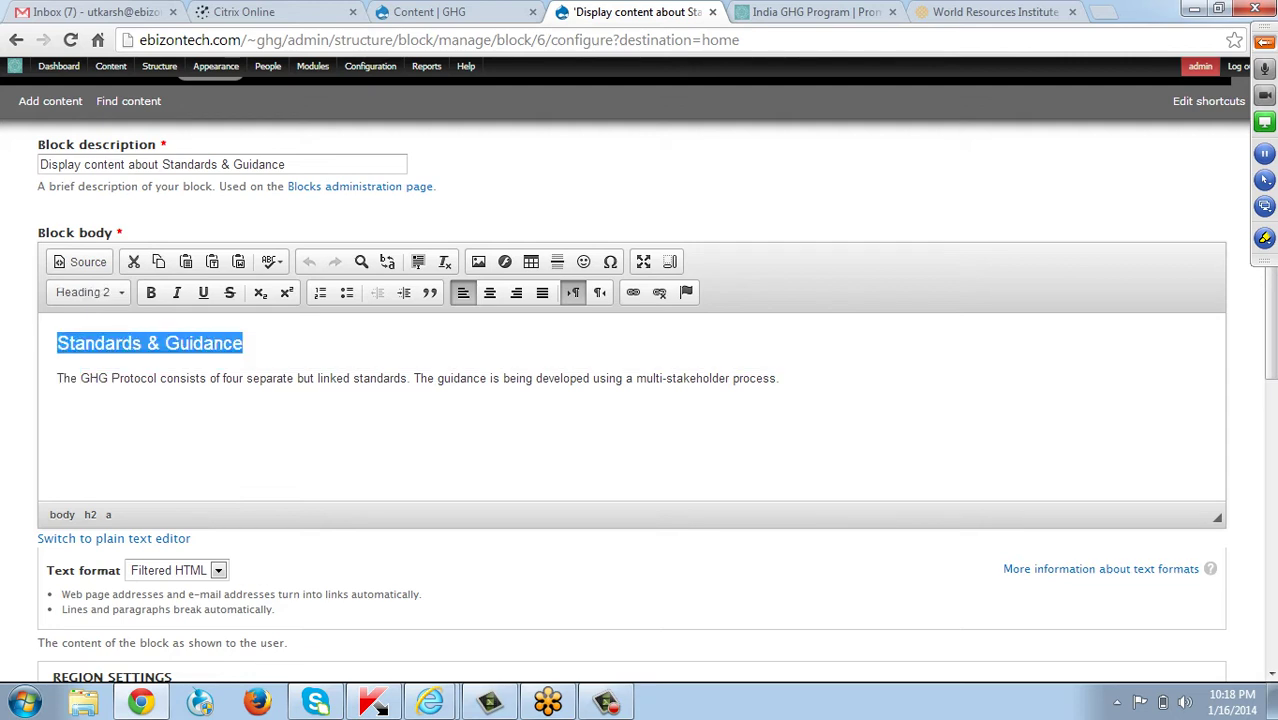
left_click(86, 343)
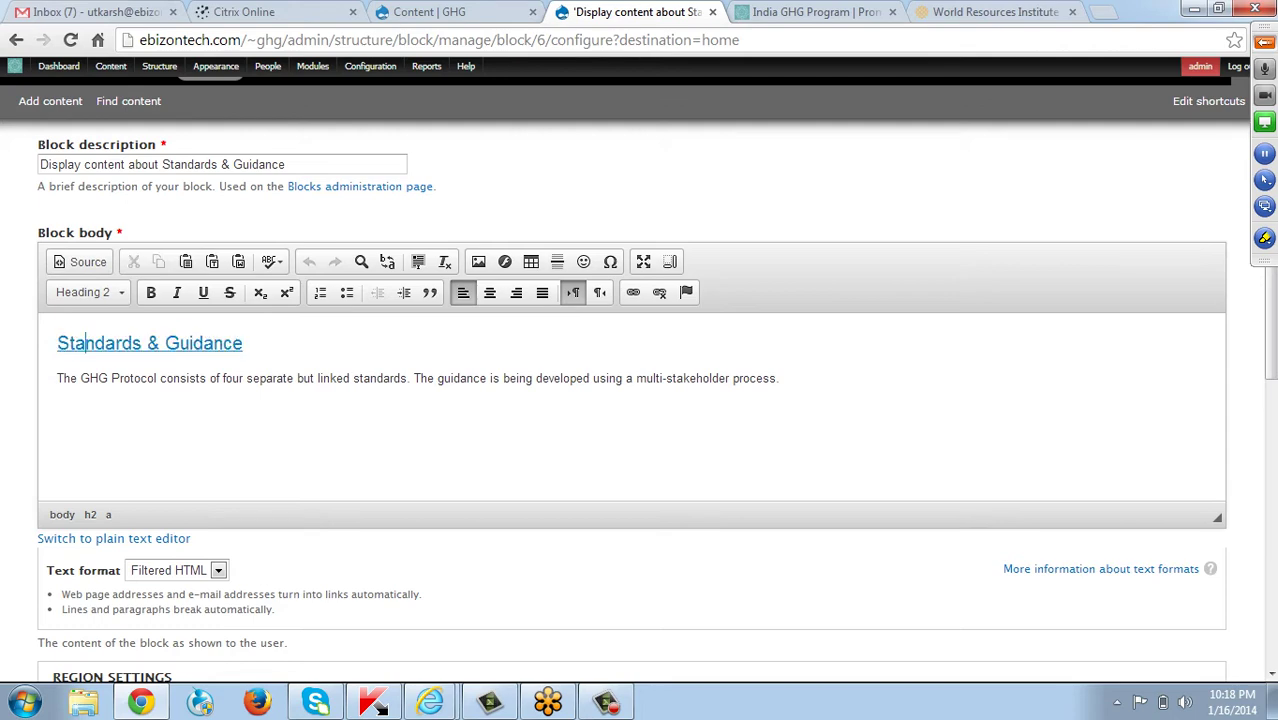
left_click(255, 378)
scroll(255, 378, "down", 6)
scroll(255, 378, "up", 5)
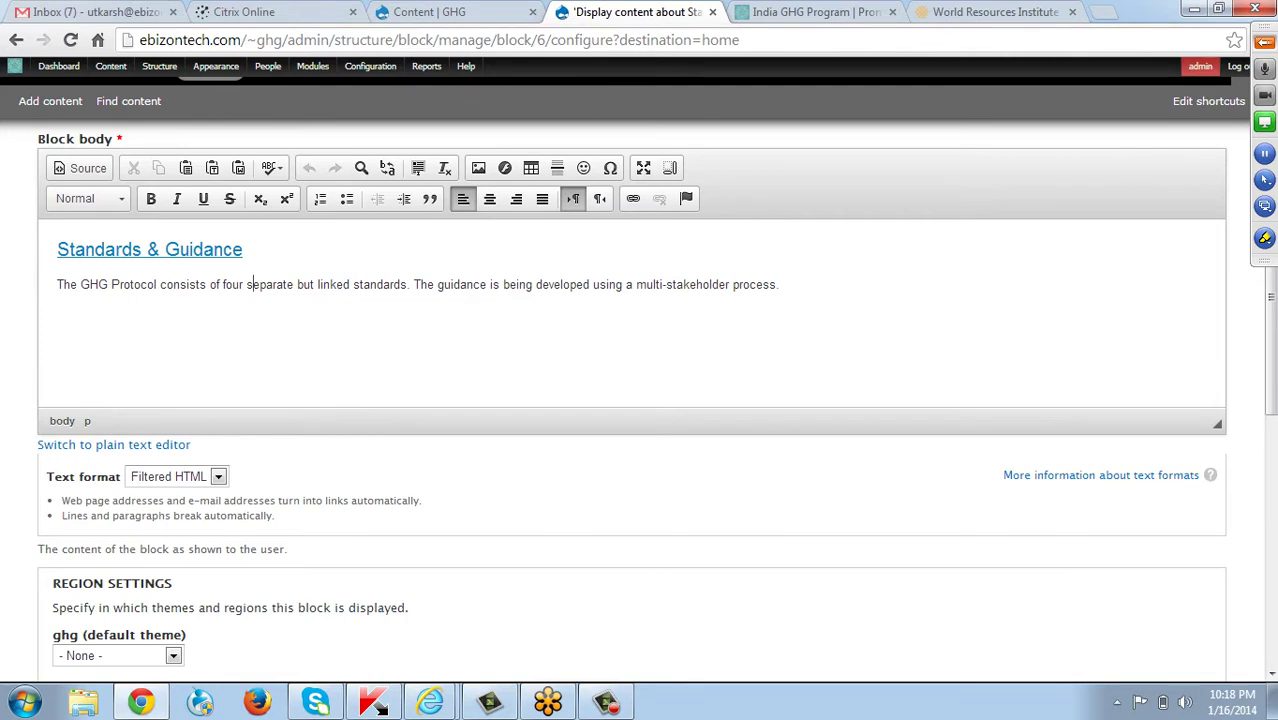
left_click_drag(244, 249, 57, 249)
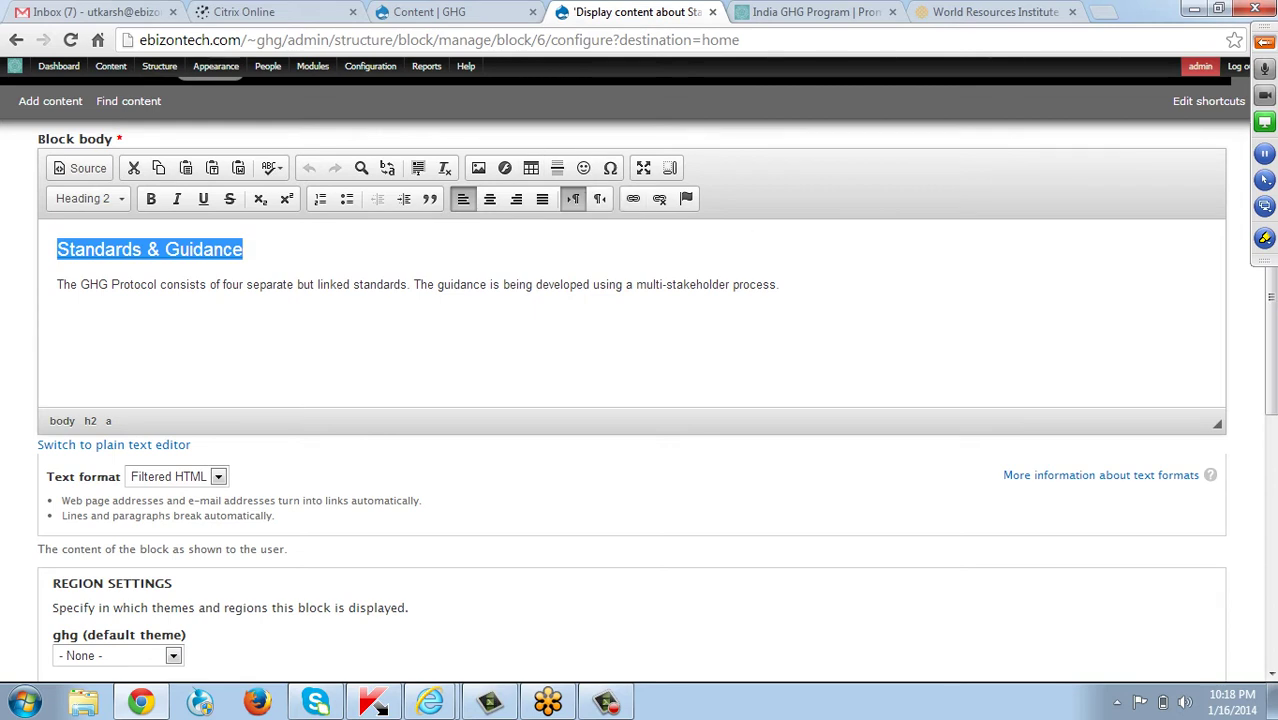
Confirm the heading's link to standards-guidance in the Link dialog unchanged.
double_click(150, 249)
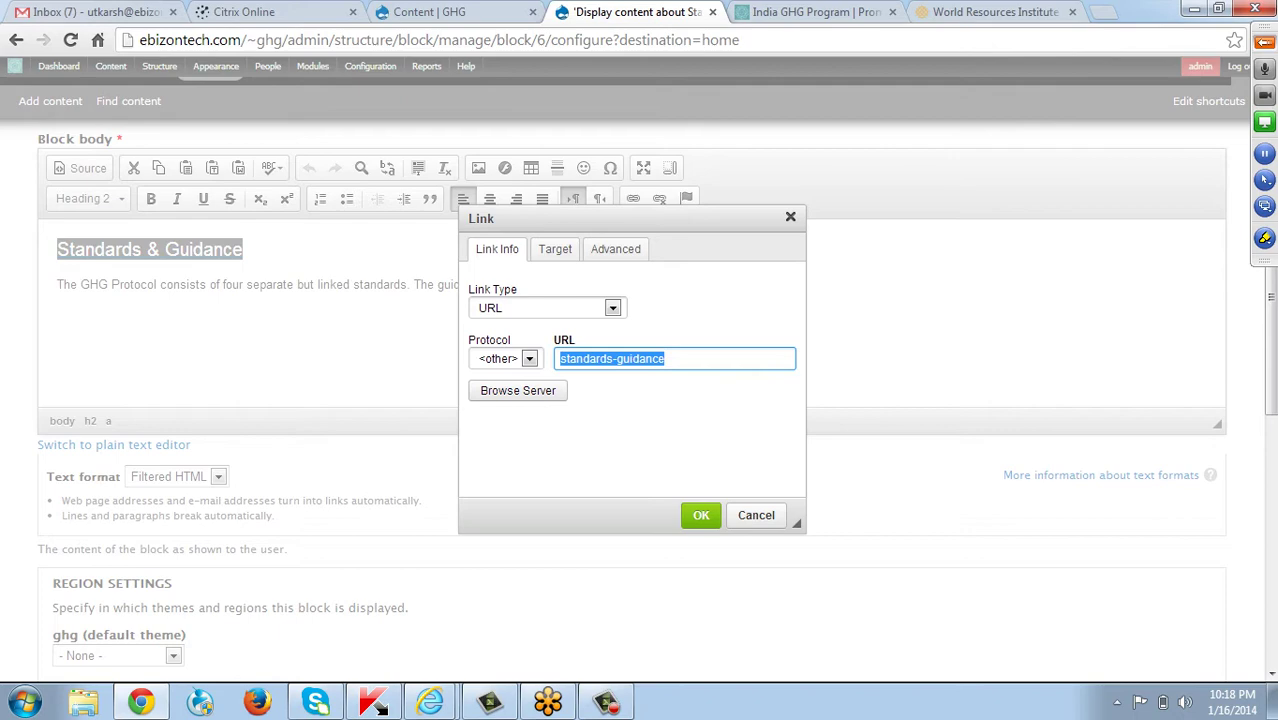
left_click(700, 516)
left_click(434, 284)
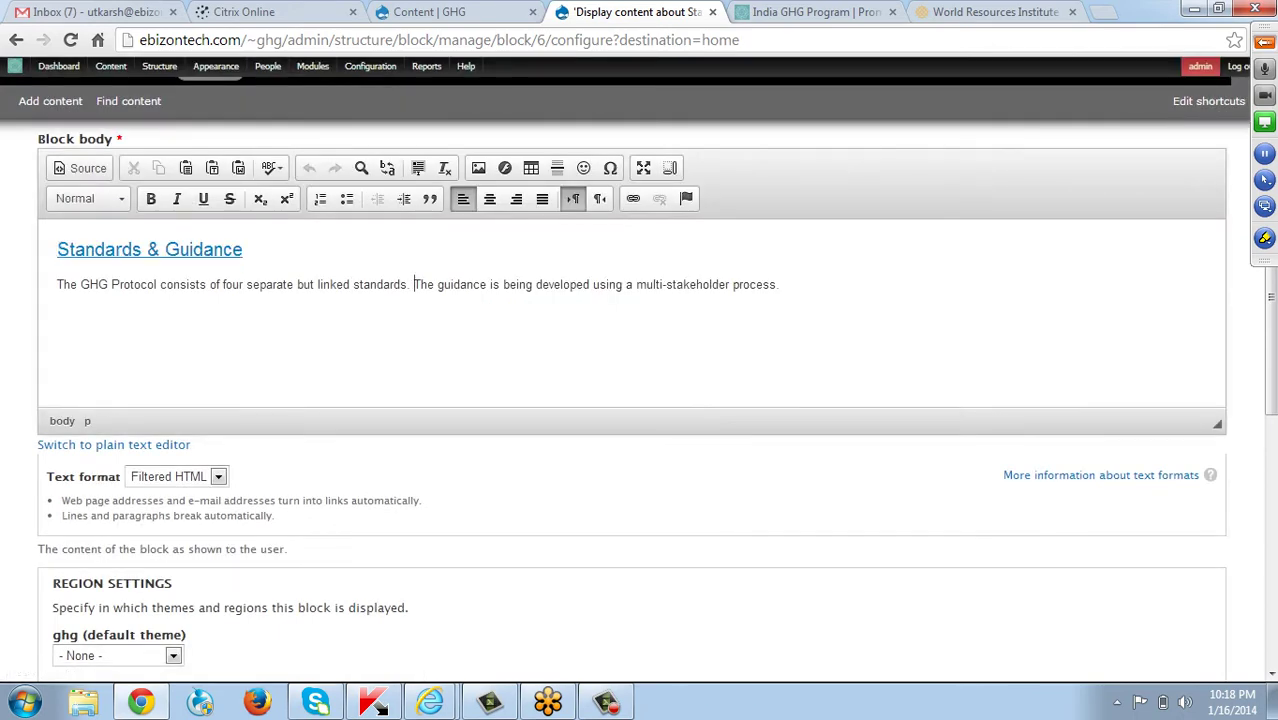
scroll(434, 284, "down", 5)
scroll(632, 400, "up", 6)
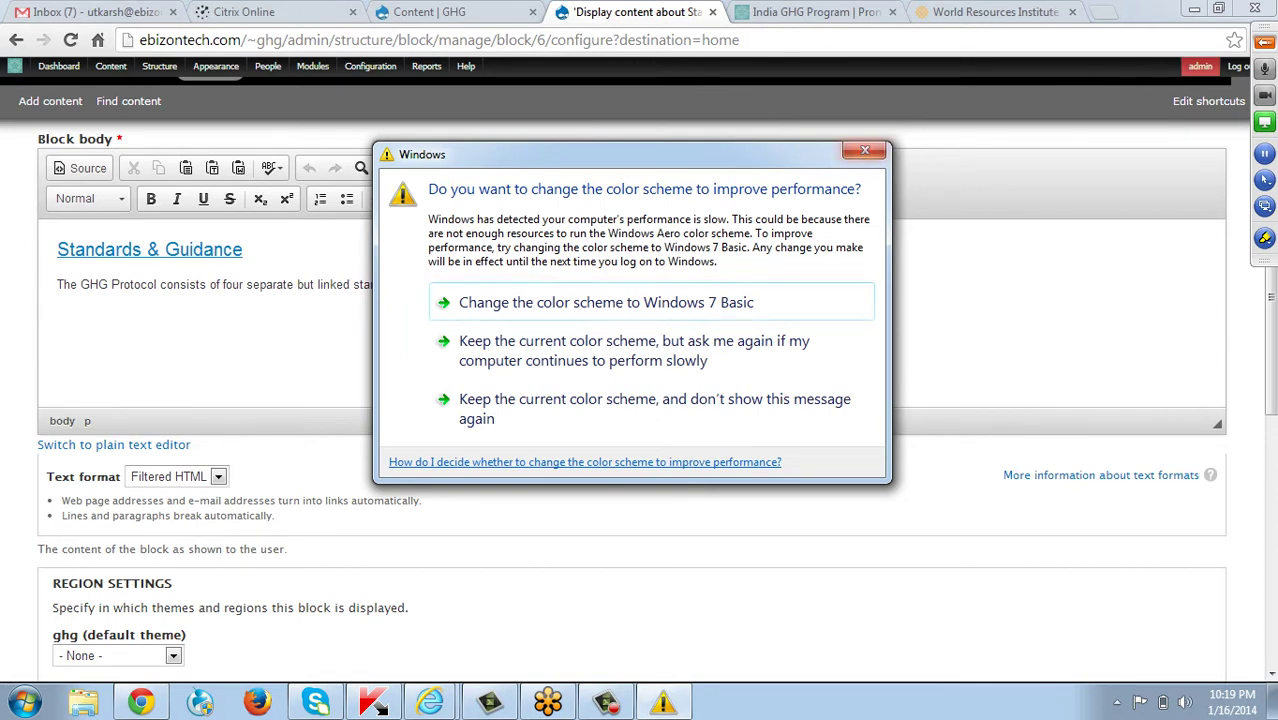
Dismiss the Windows colour-scheme prompt and save the block configuration.
left_click(865, 150)
scroll(640, 400, "down", 8)
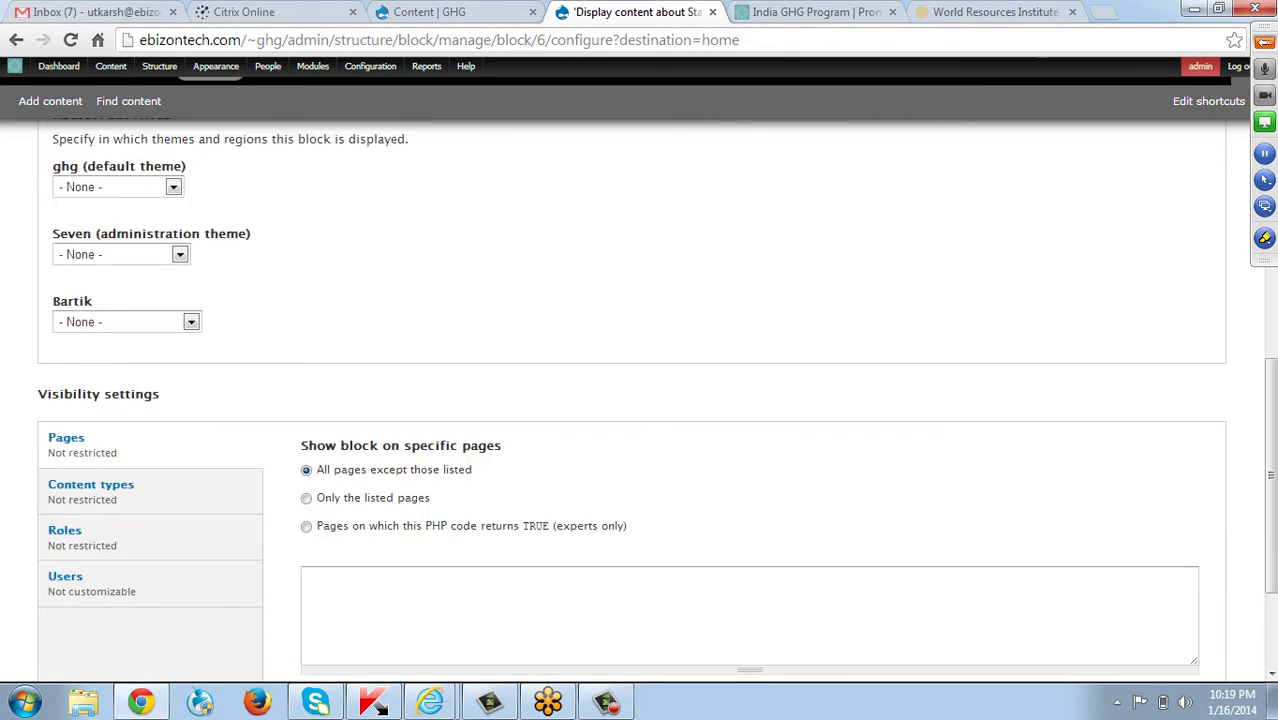
left_click(89, 589)
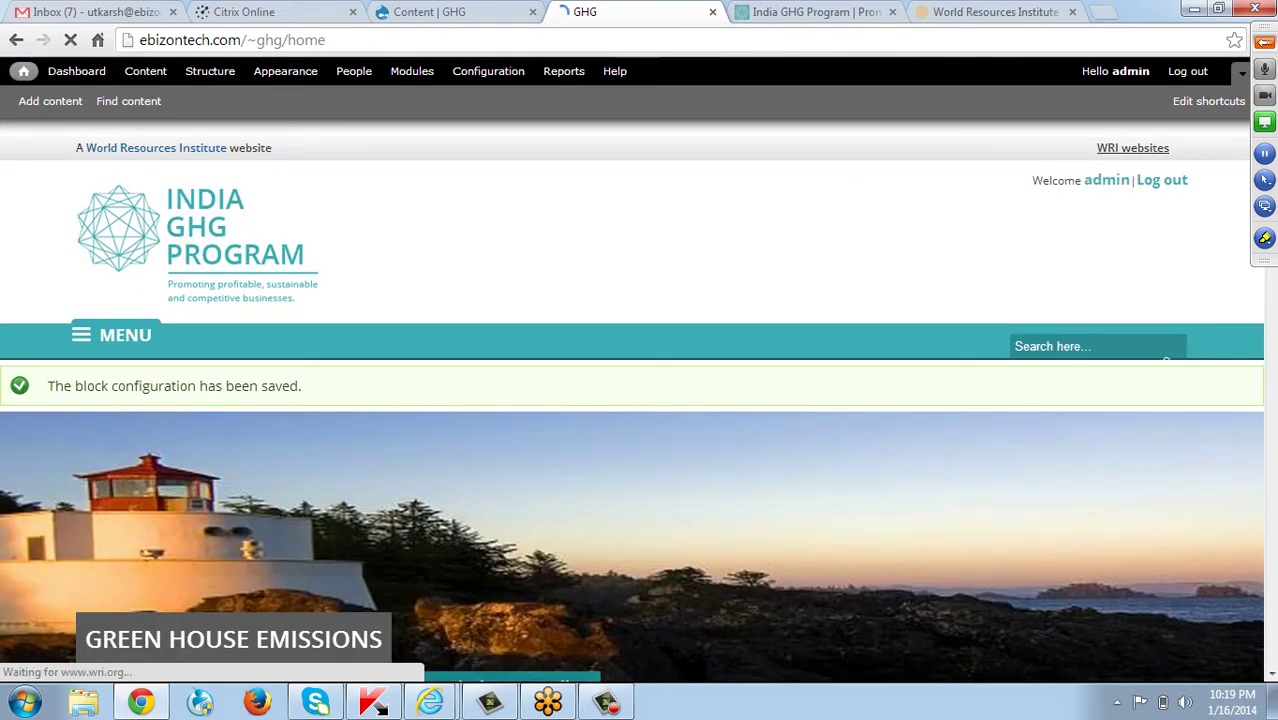
Scroll to the Training & Events block and reveal its configuration options.
scroll(640, 400, "down", 8)
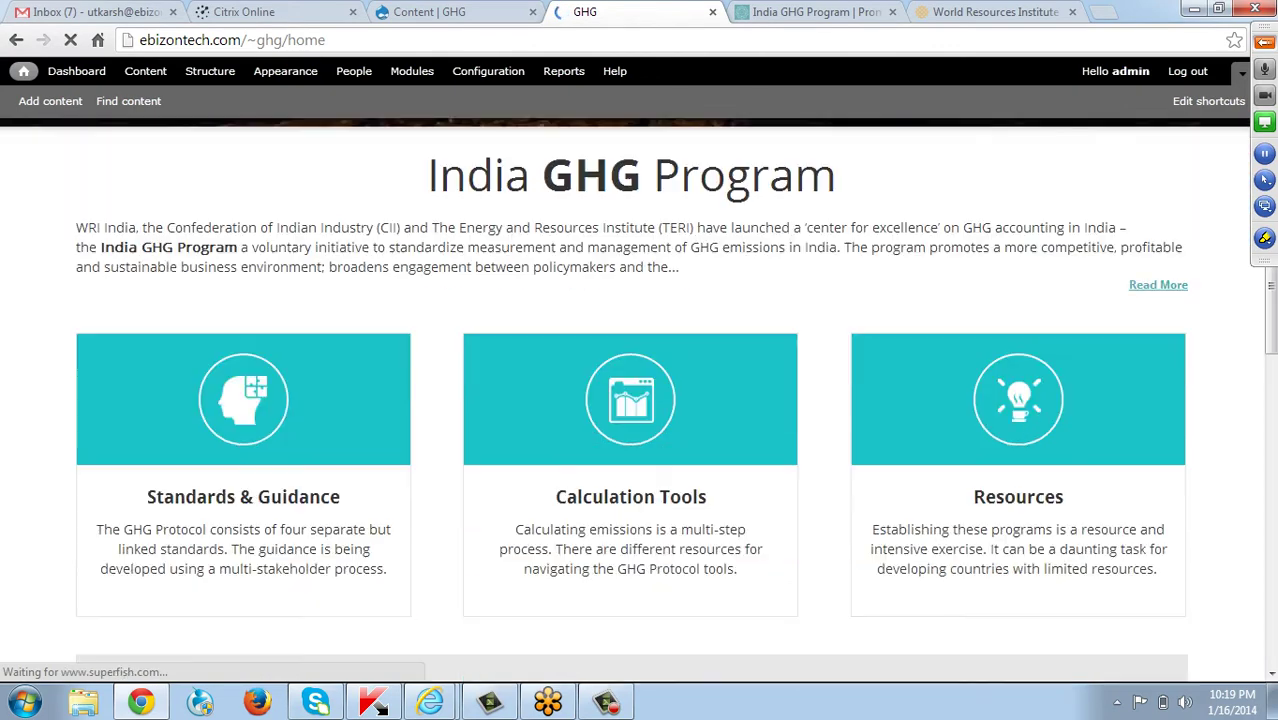
scroll(630, 400, "down", 3)
scroll(243, 400, "up", 3)
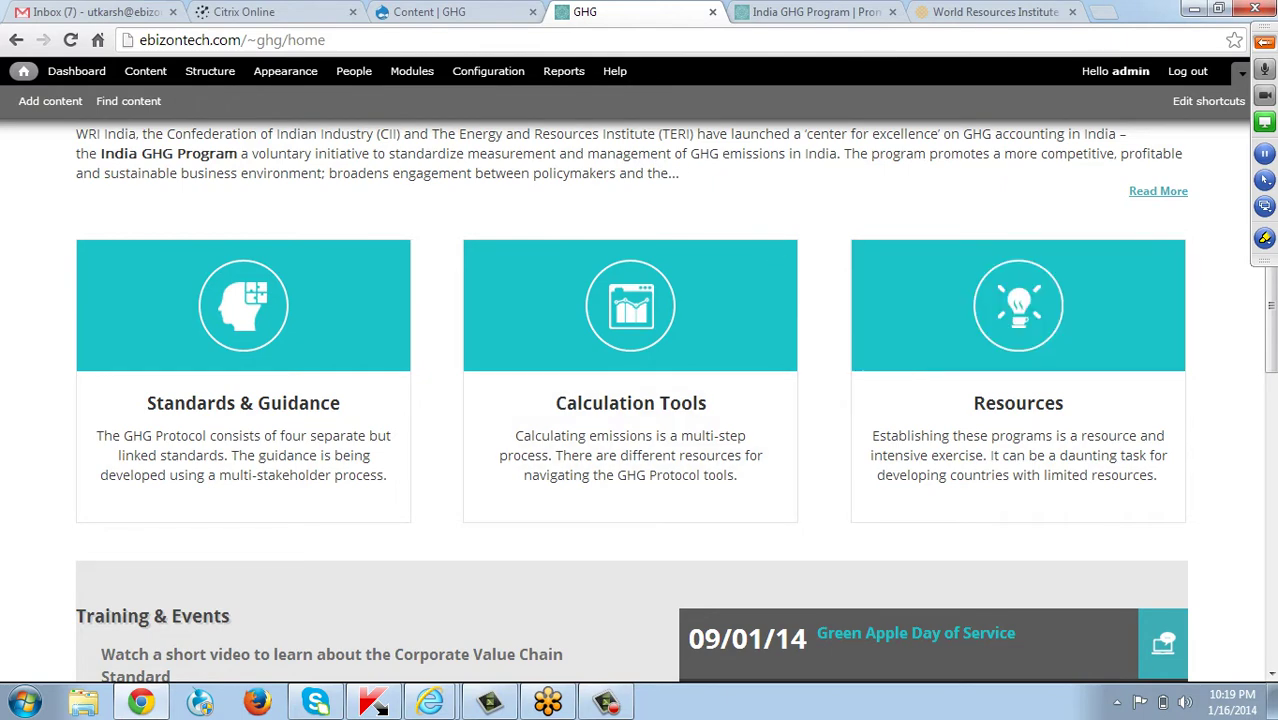
scroll(630, 400, "down", 2)
scroll(630, 300, "up", 1)
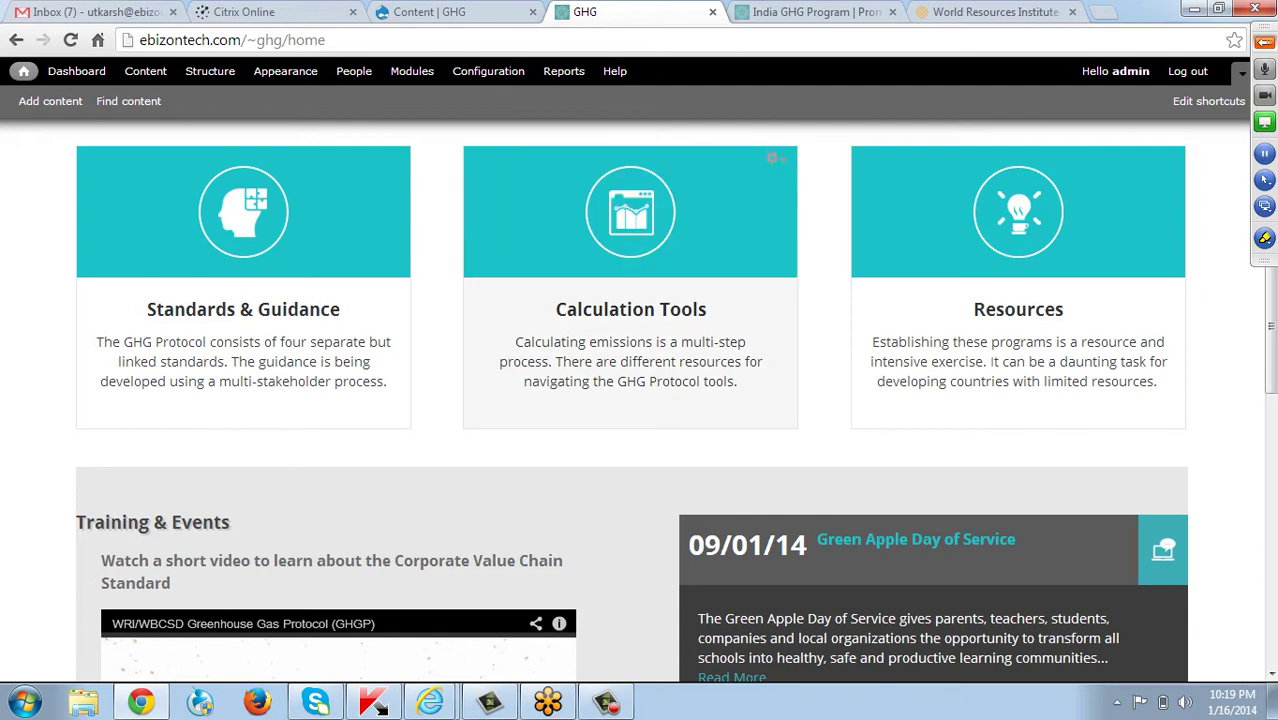
scroll(630, 400, "down", 1)
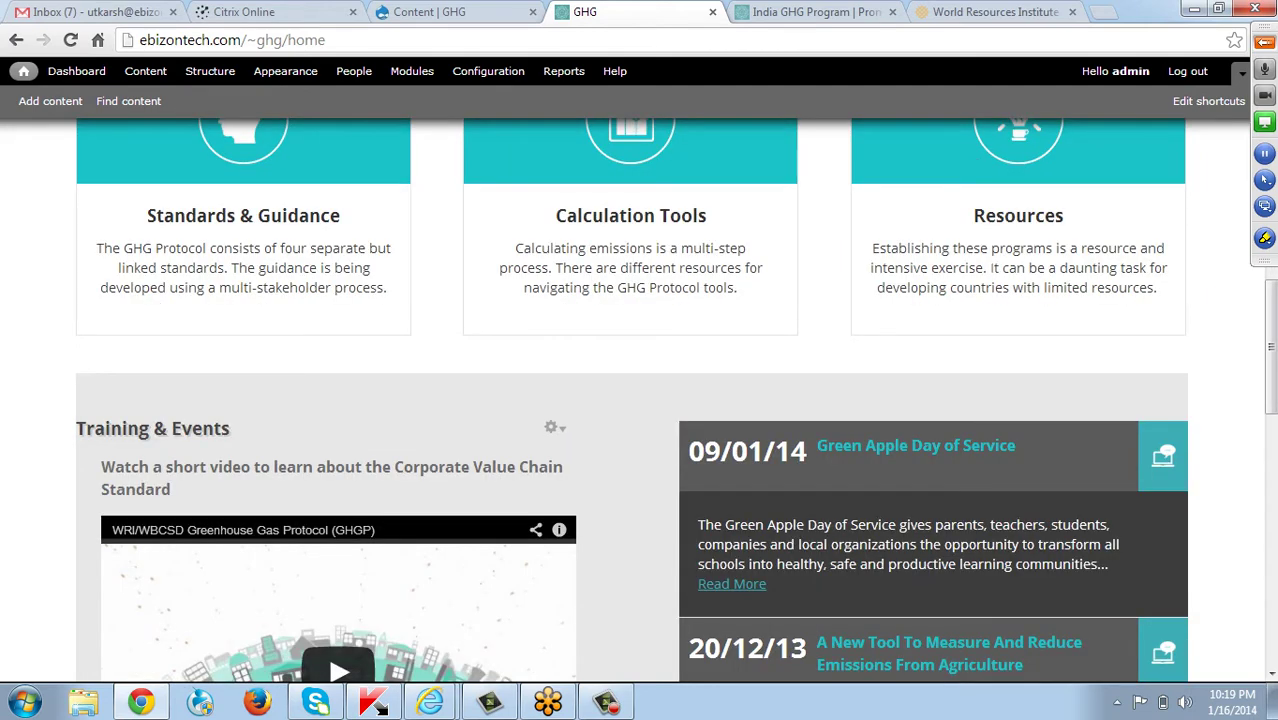
scroll(338, 420, "down", 3)
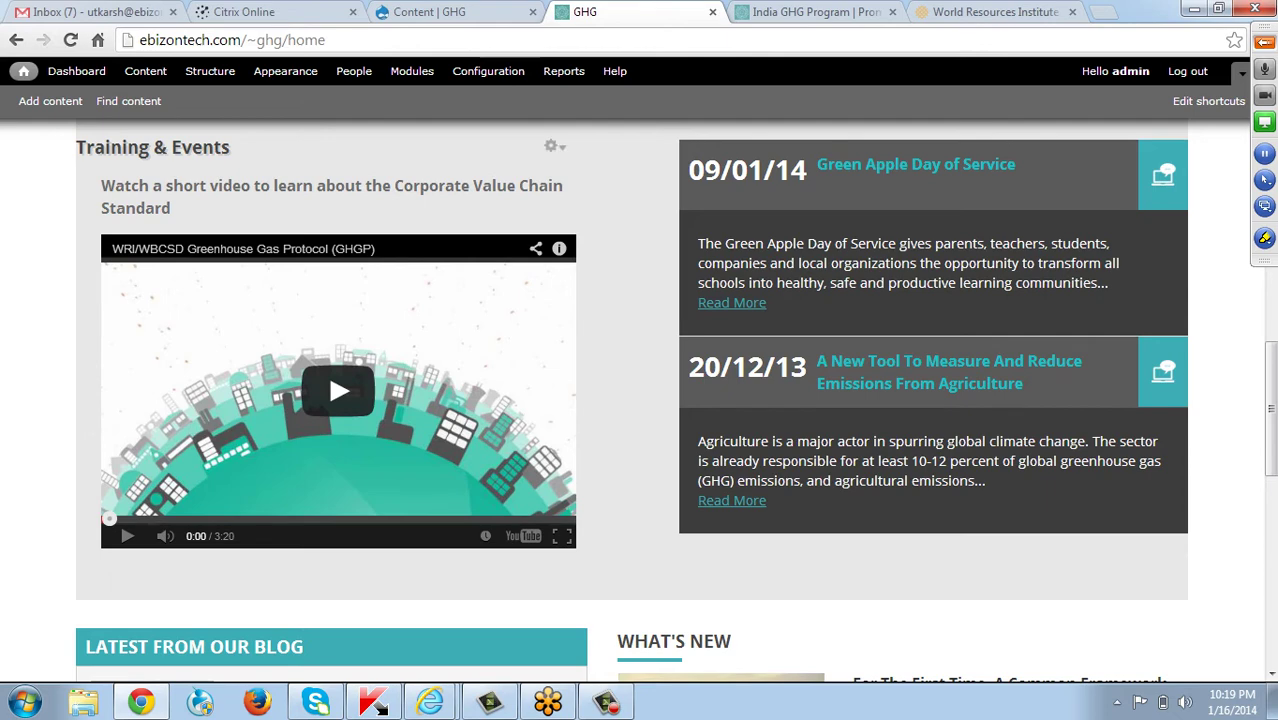
left_click(552, 146)
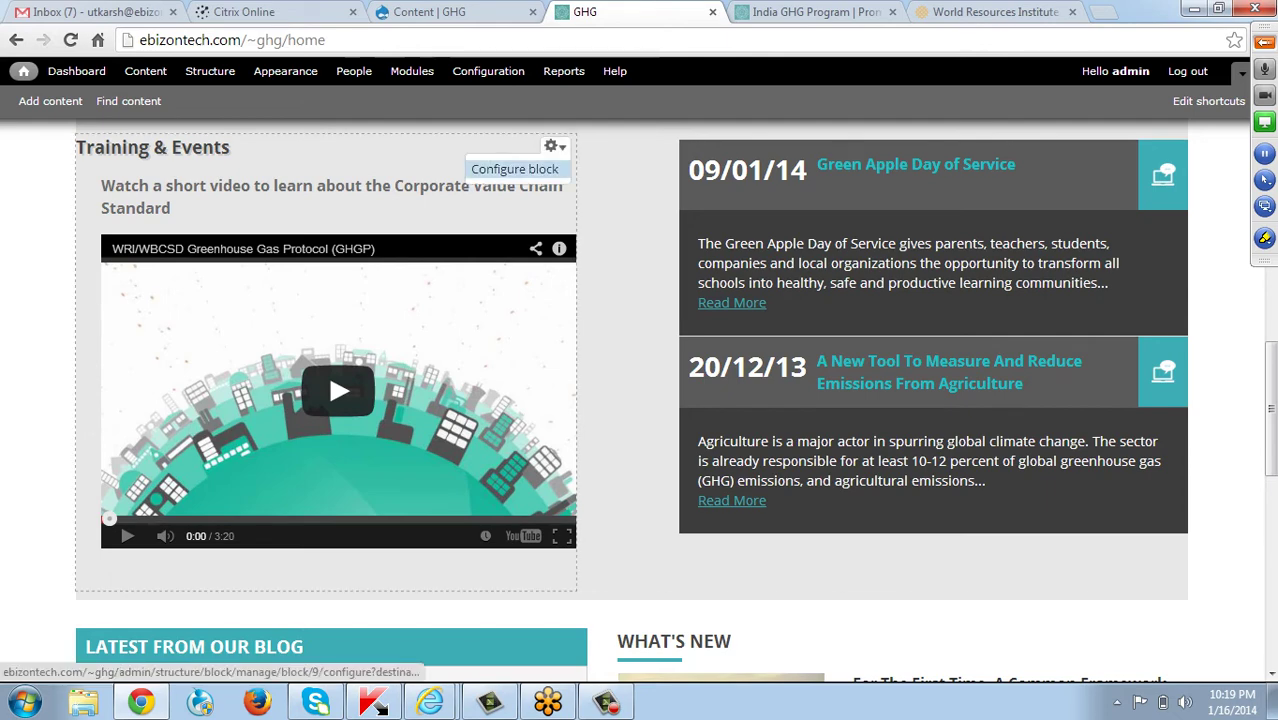
Delete the old IFRAME from the Training & Events block body and begin a Flash embed.
left_click(514, 169)
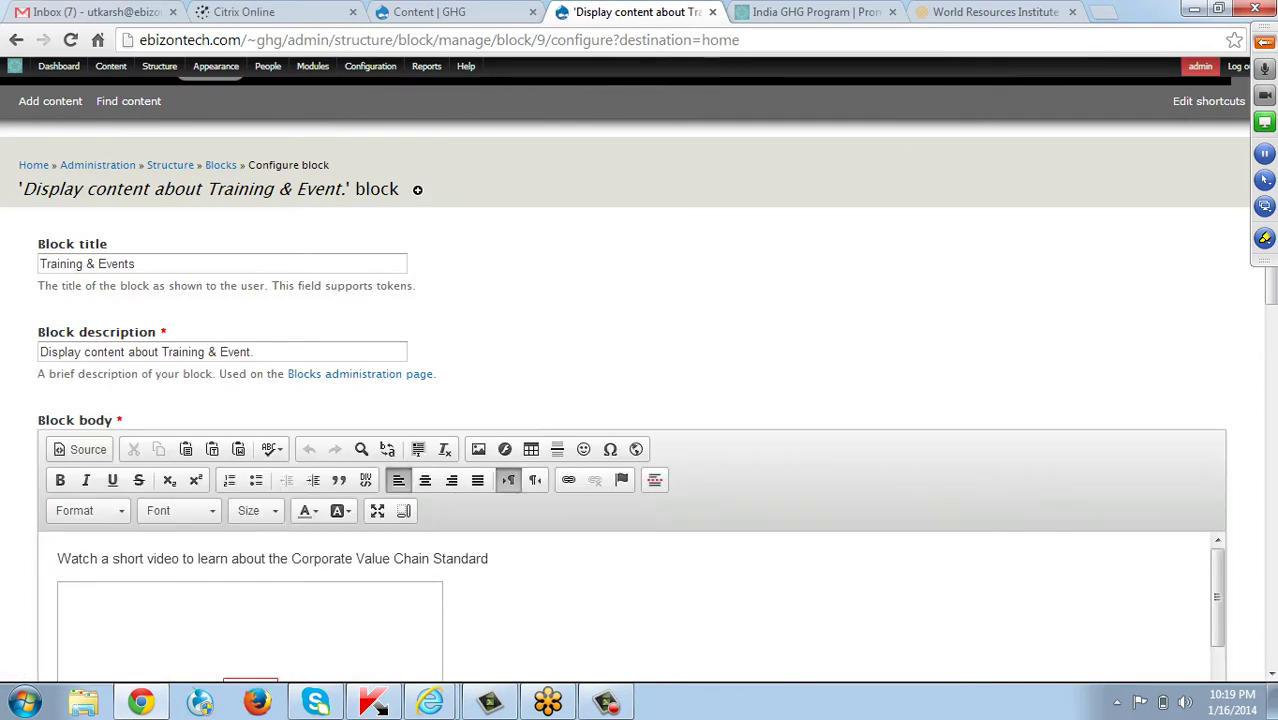
scroll(380, 490, "down", 3)
scroll(300, 530, "up", 2)
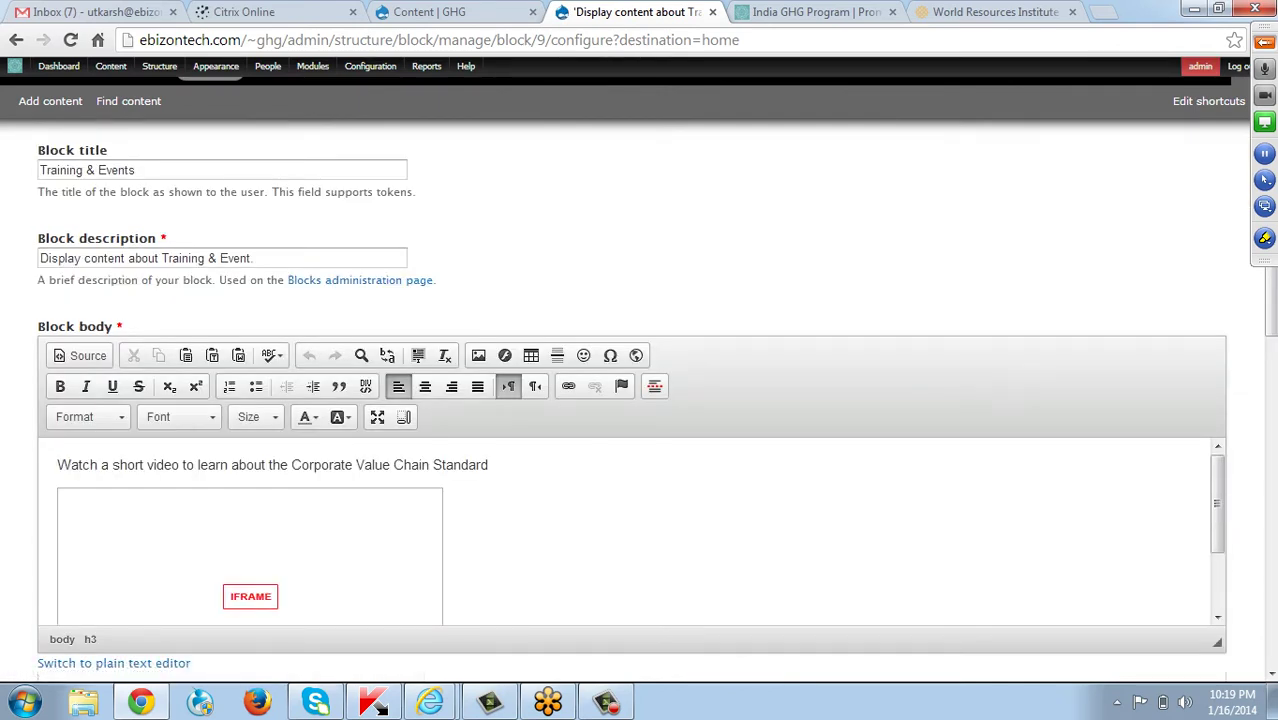
left_click(300, 598)
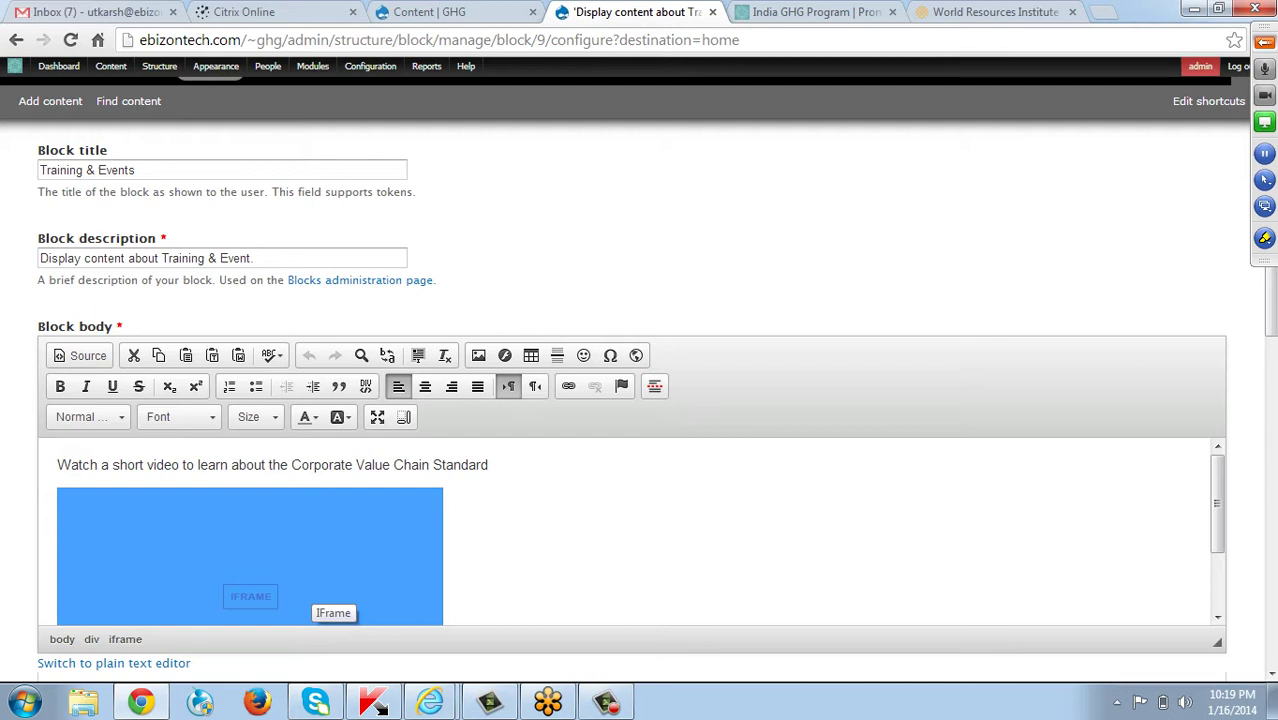
key("Delete")
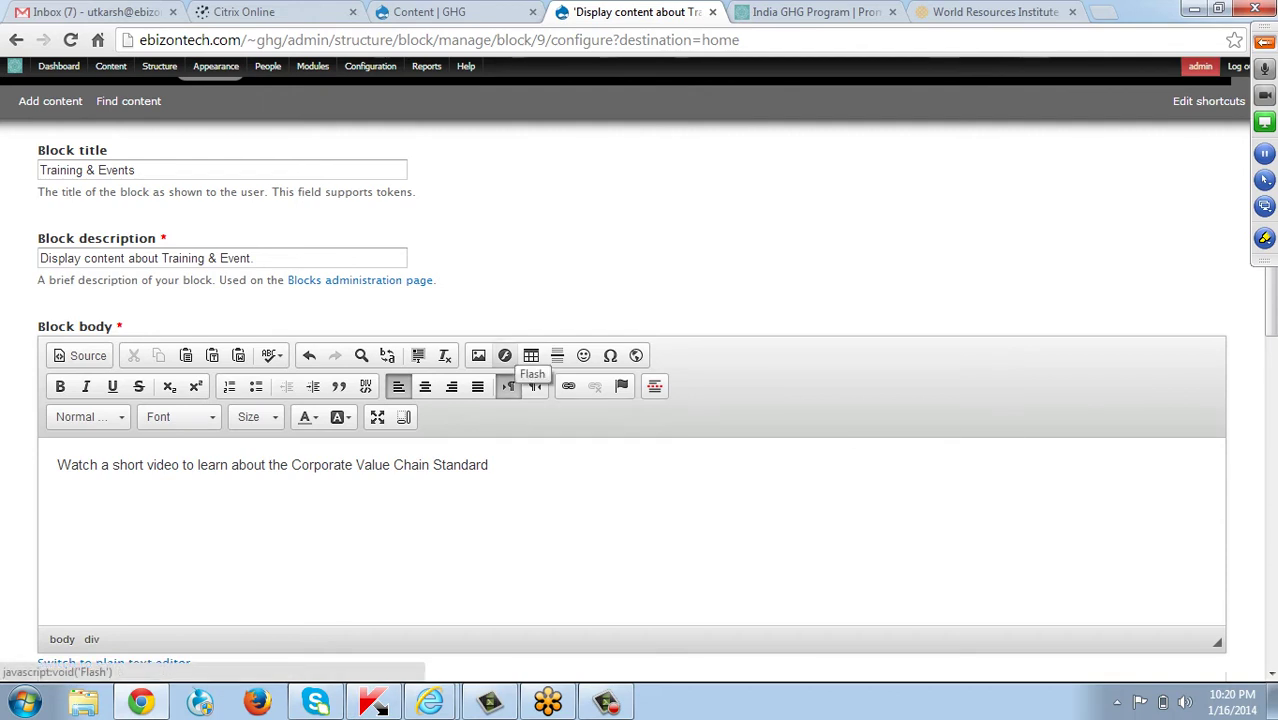
left_click(505, 356)
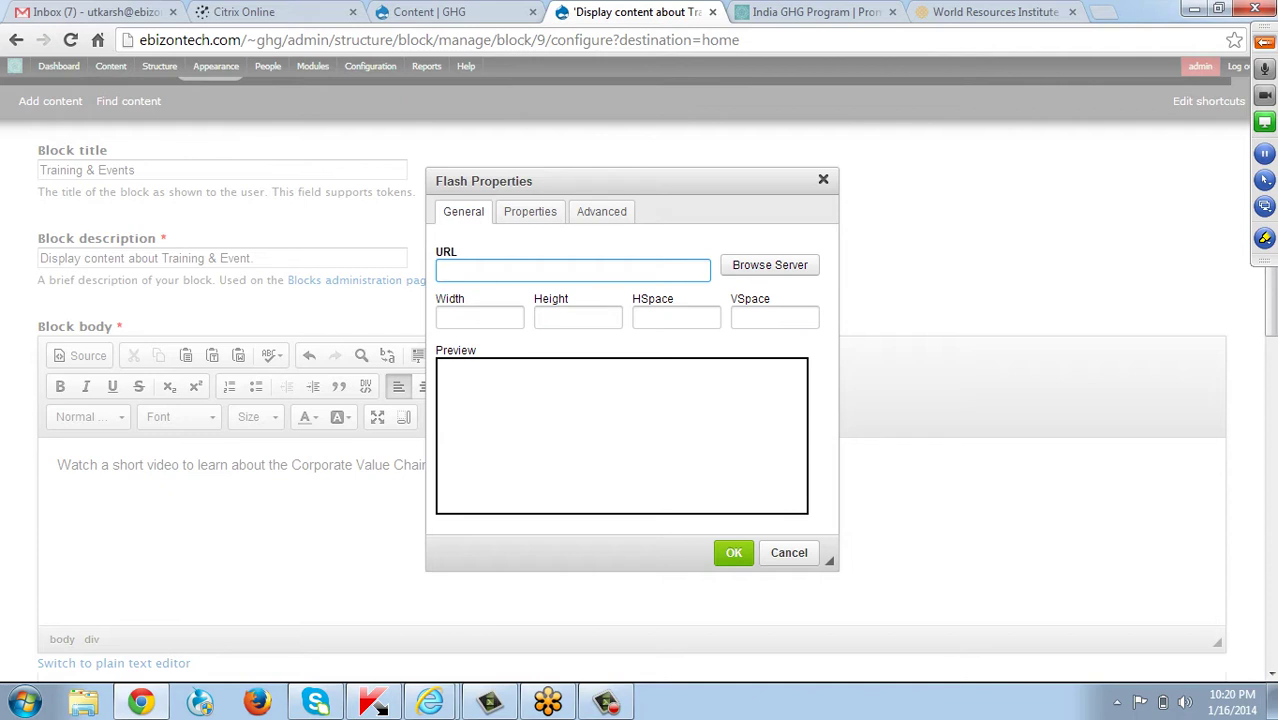
left_click(1101, 11)
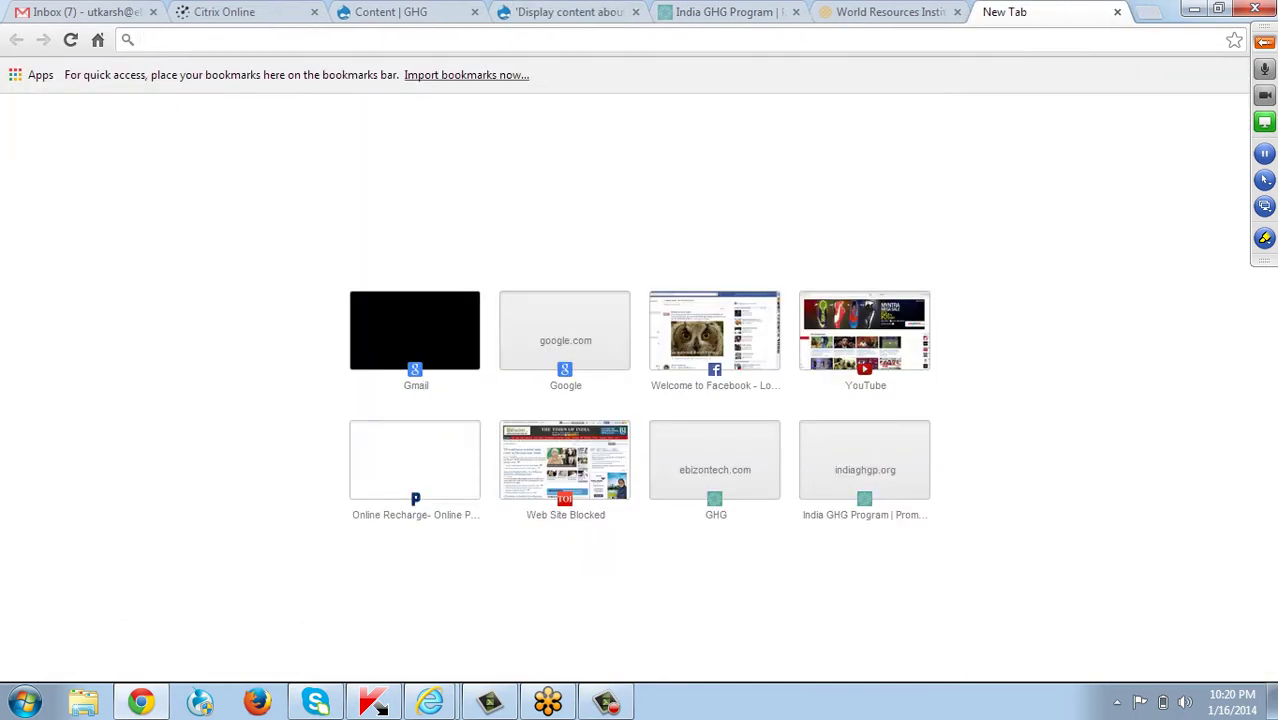
Search YouTube for 'ghg protocol', open the WRI/WBCSD GHGP video and copy its URL.
type("youtube.com")
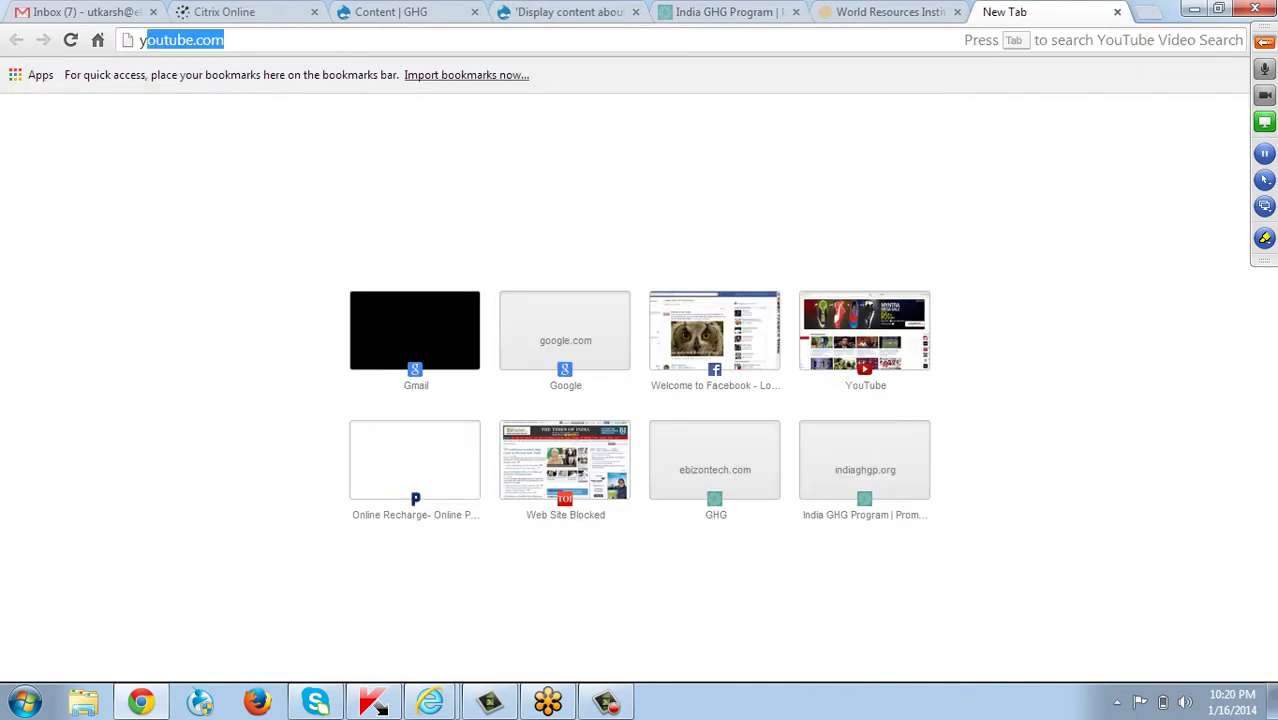
key("Return")
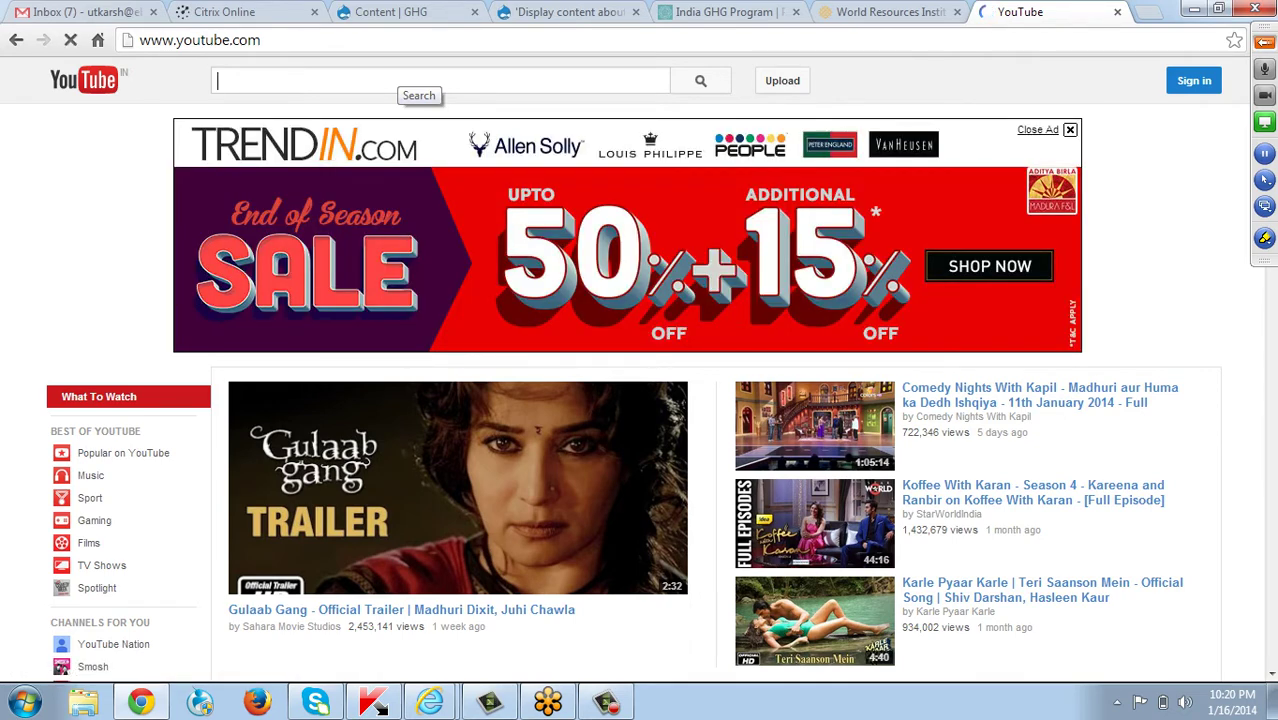
type("ghg pr")
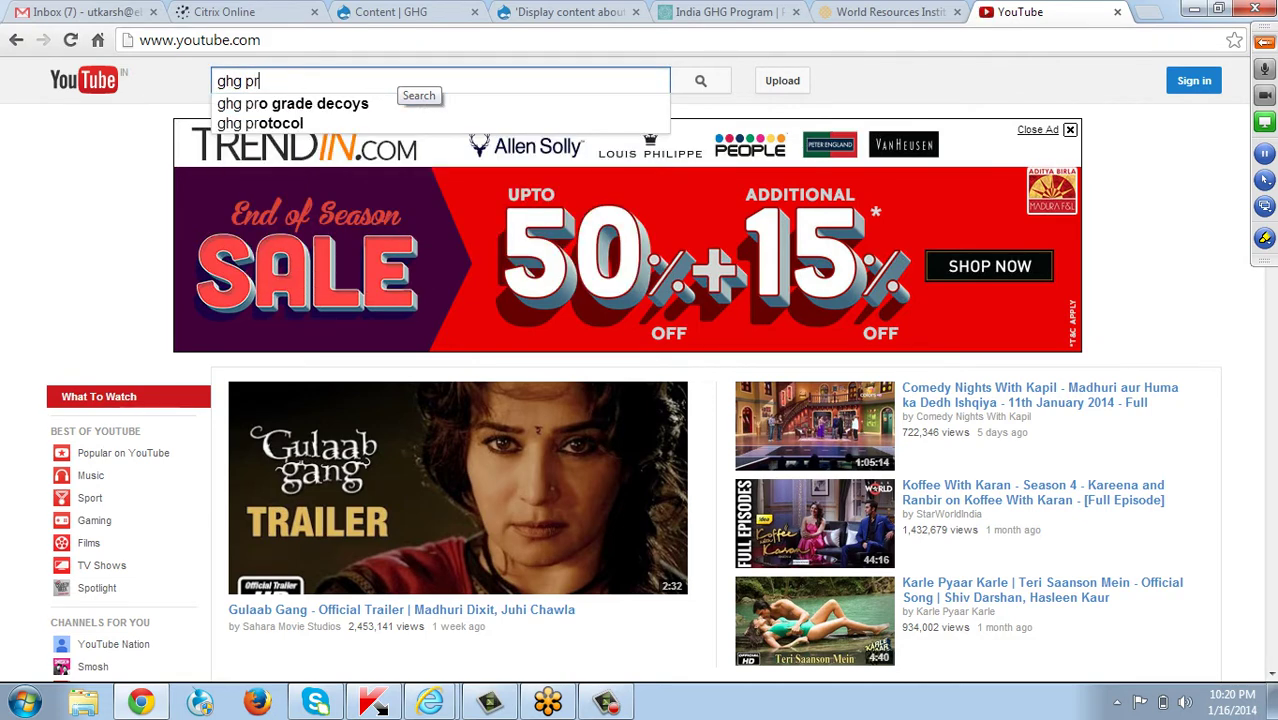
key("Down")
key("Down")
key("Return")
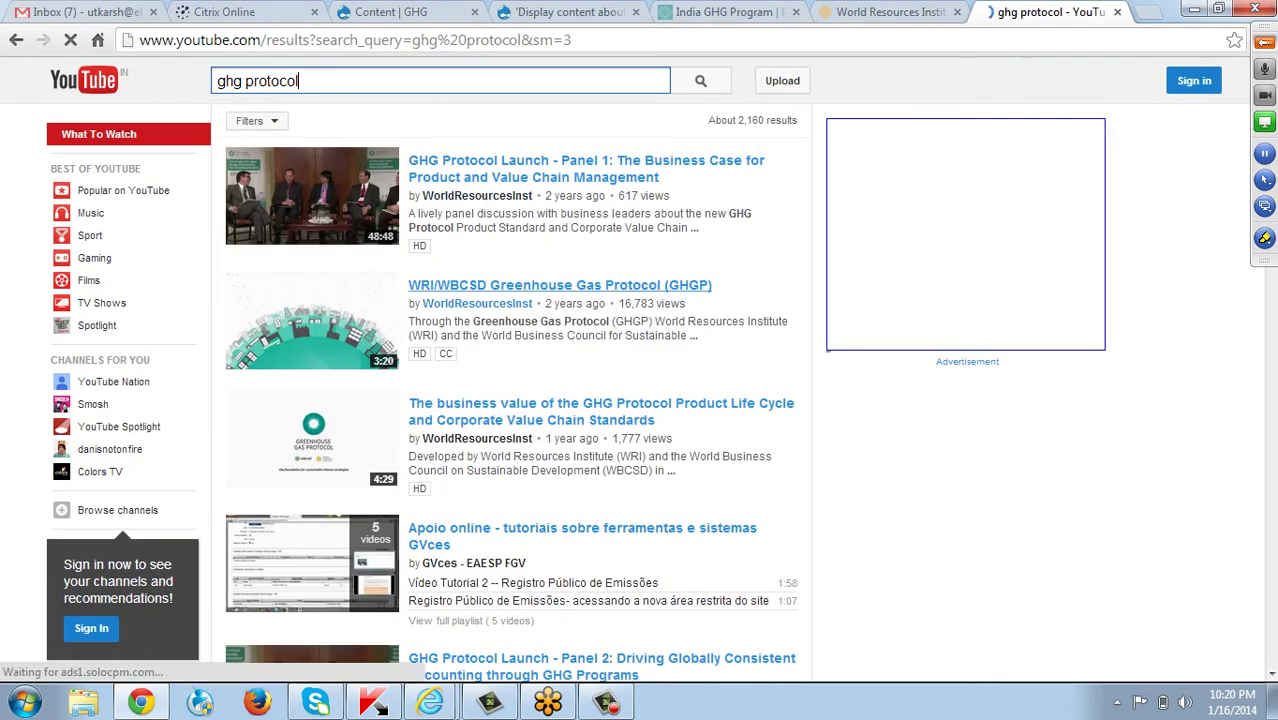
left_click(560, 285)
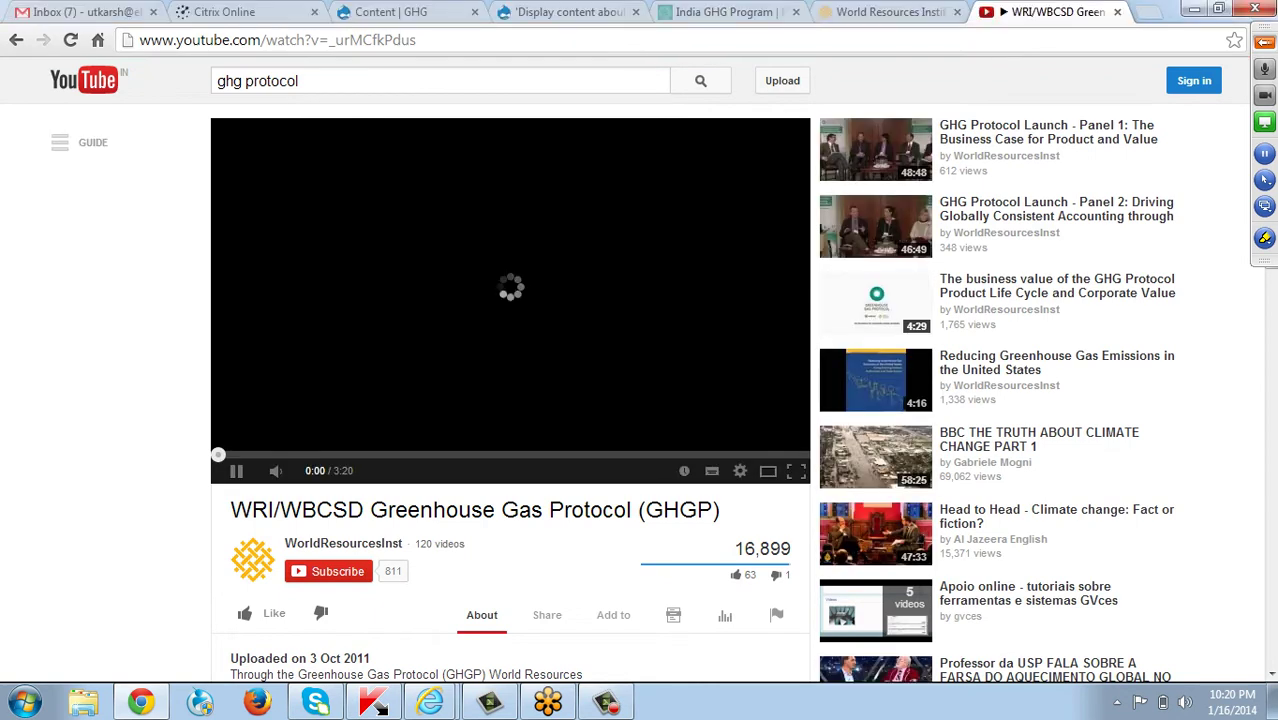
left_click(416, 40)
key("ctrl+c")
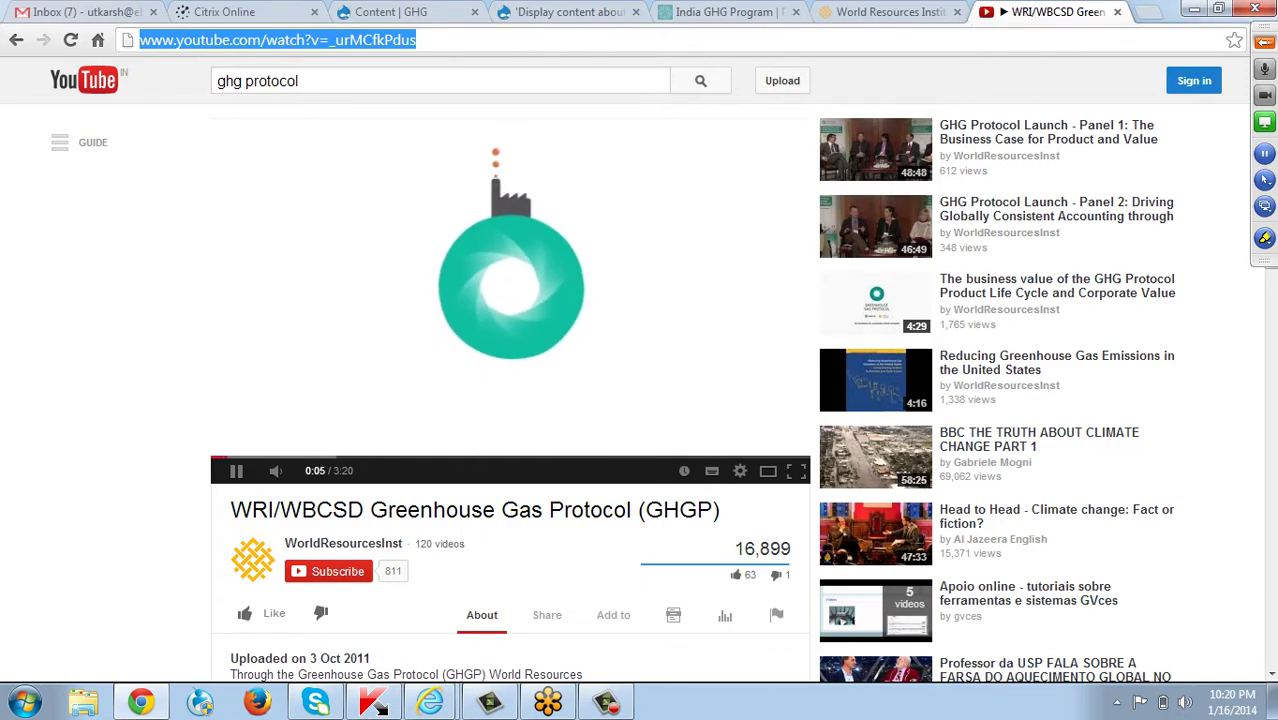
Paste the GHGP video URL as the Flash URL and open the server file browser.
left_click(1117, 11)
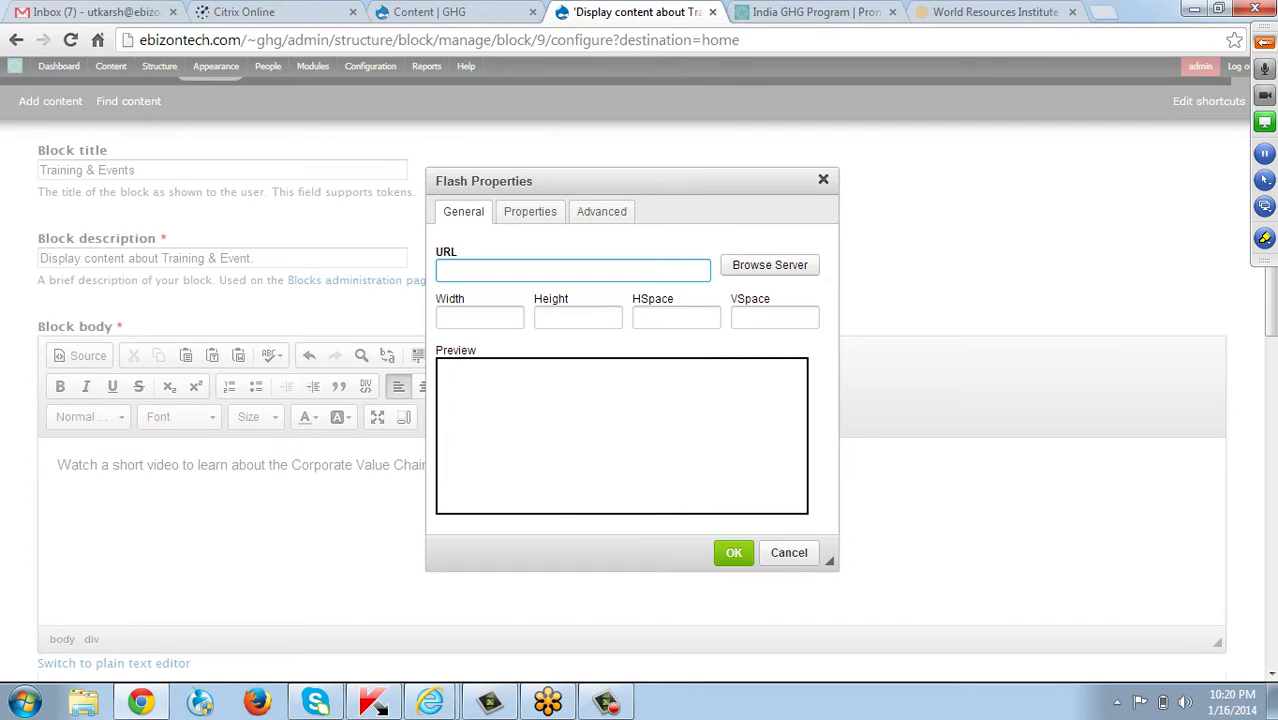
key("ctrl+v")
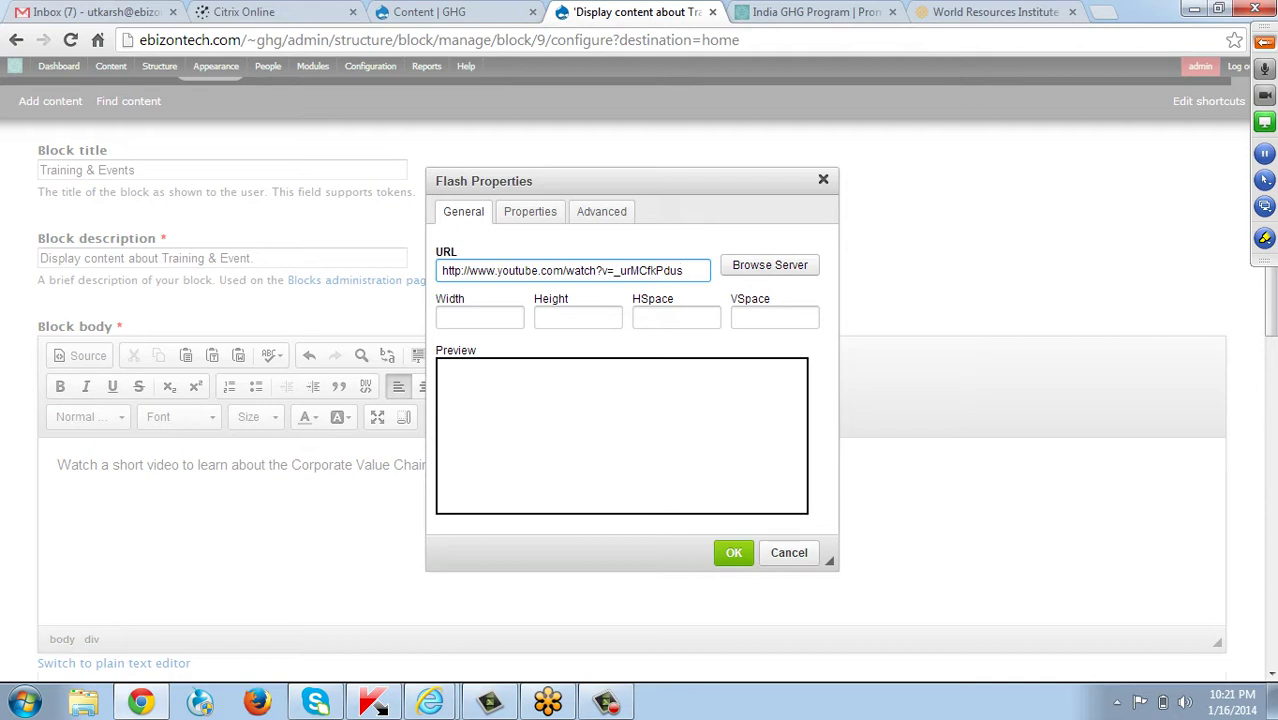
left_click(479, 317)
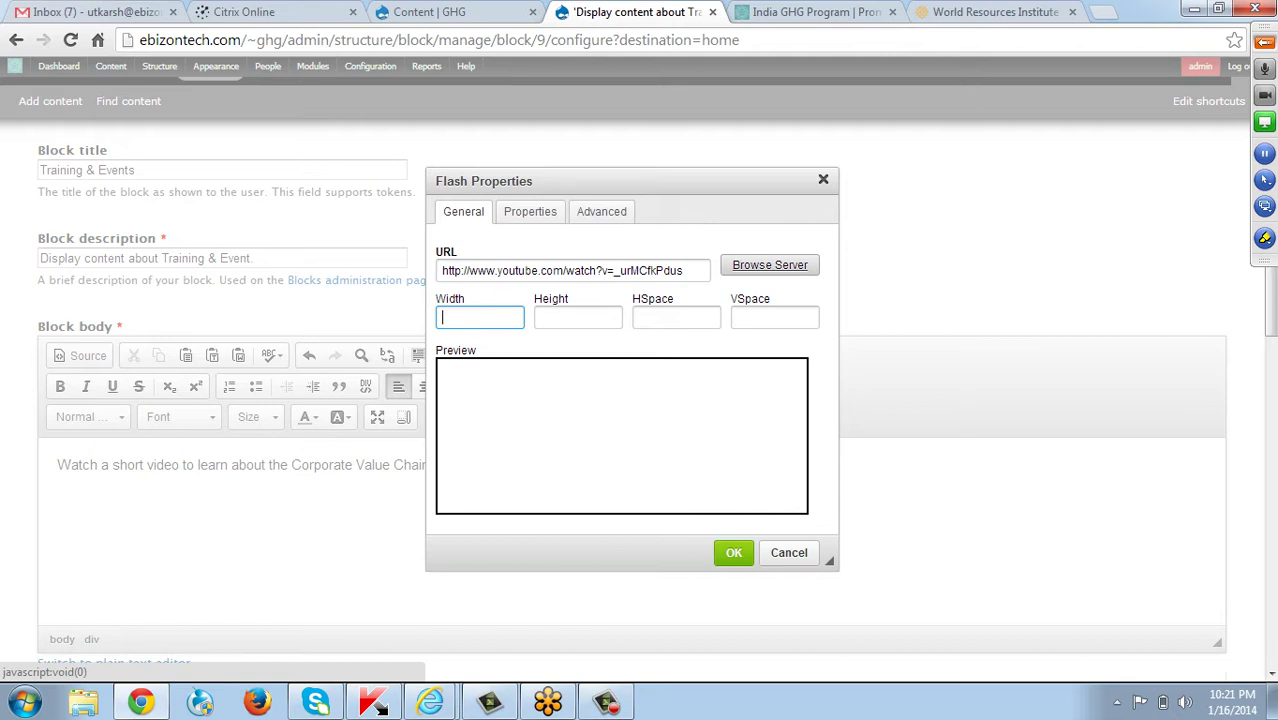
left_click(770, 265)
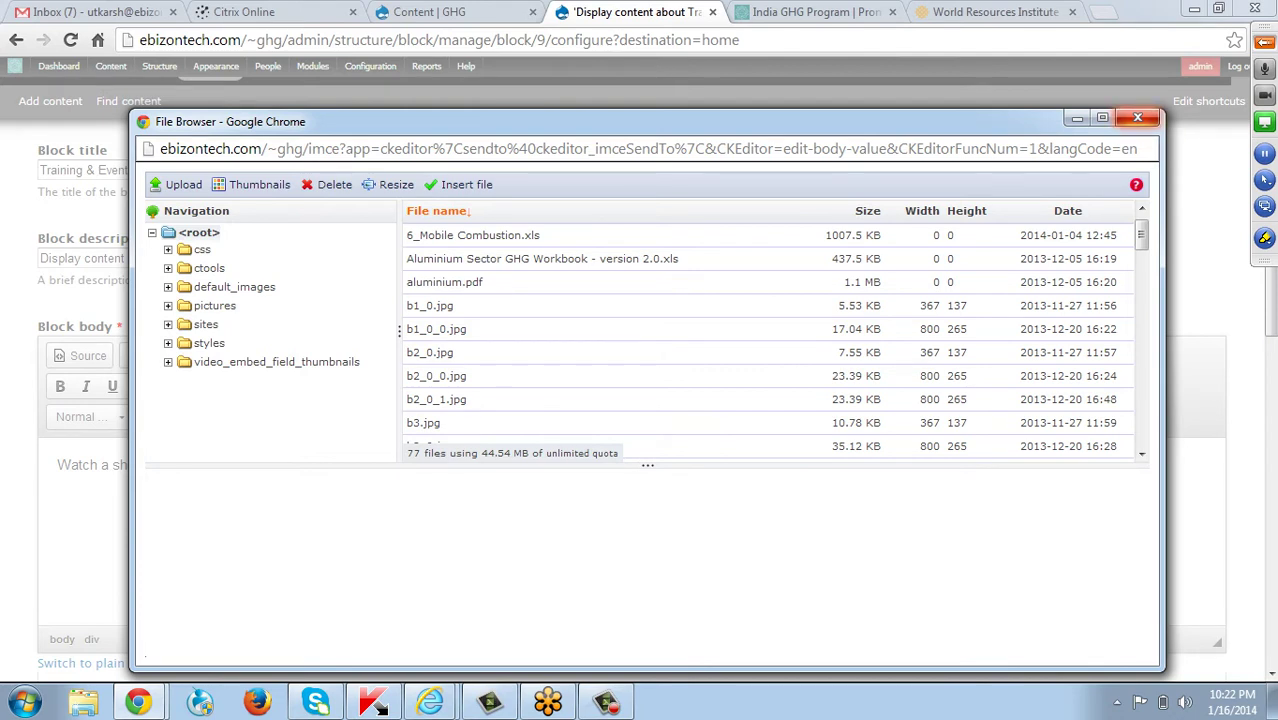
Close the IMCE file browser and dismiss the Windows colour-scheme prompt.
left_click(1137, 118)
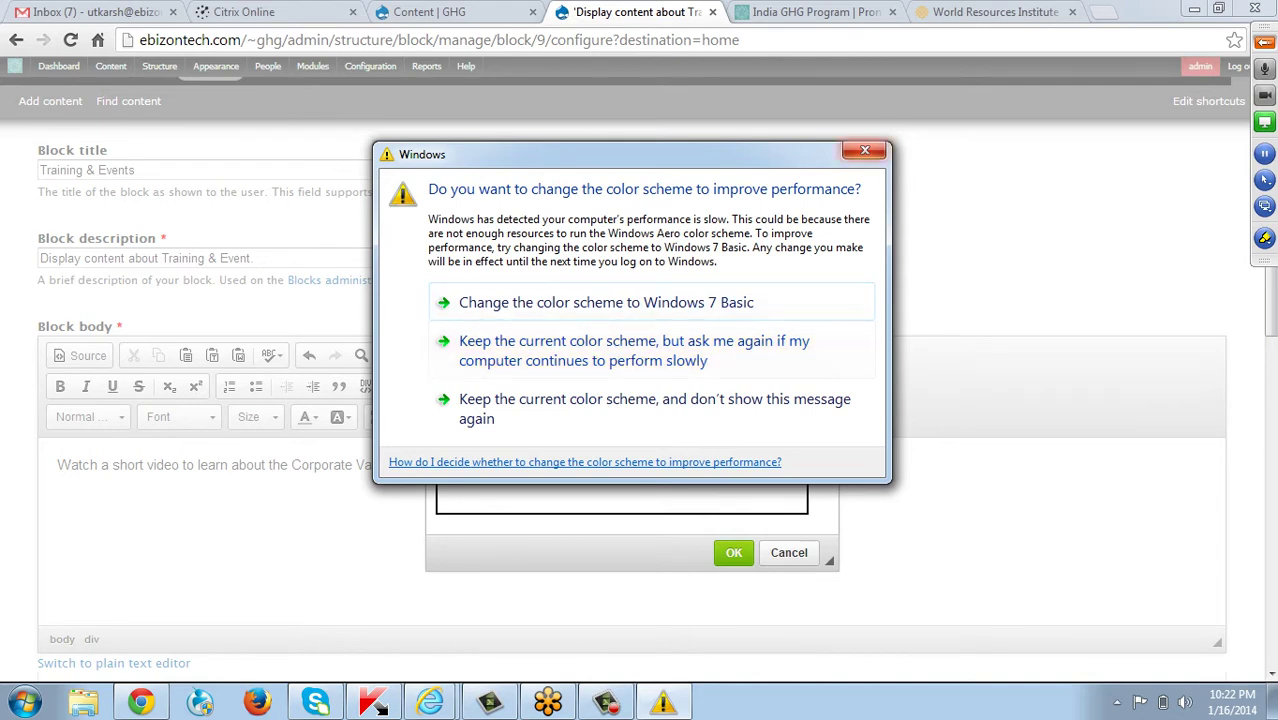
left_click(865, 150)
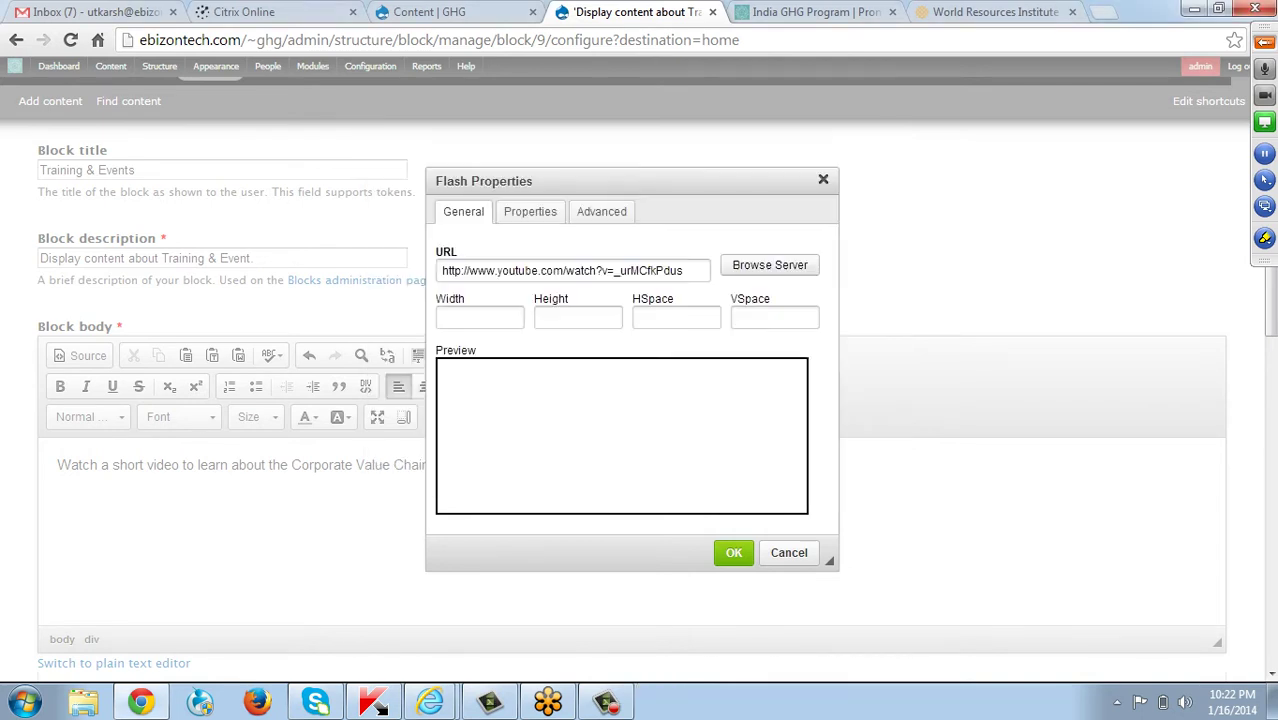
Insert the Flash video with width 400 and height 400.
left_click(479, 317)
type("400")
left_click(578, 317)
type("400")
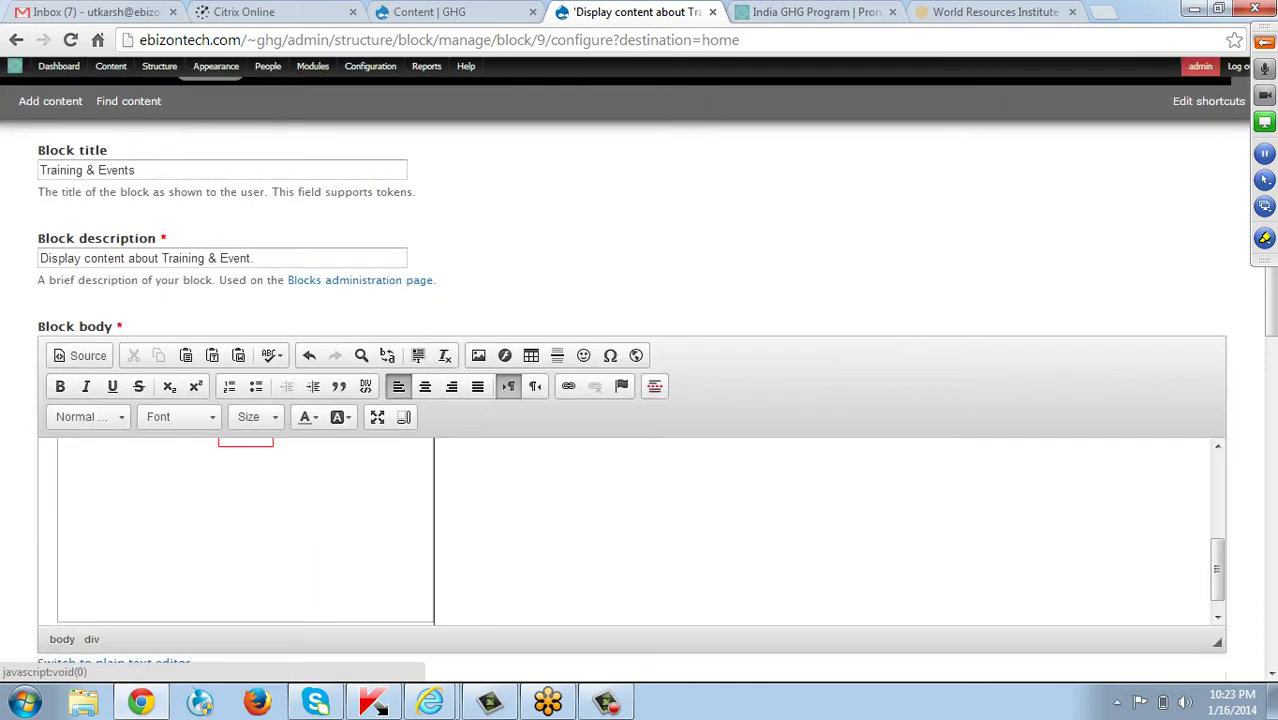
left_click(733, 552)
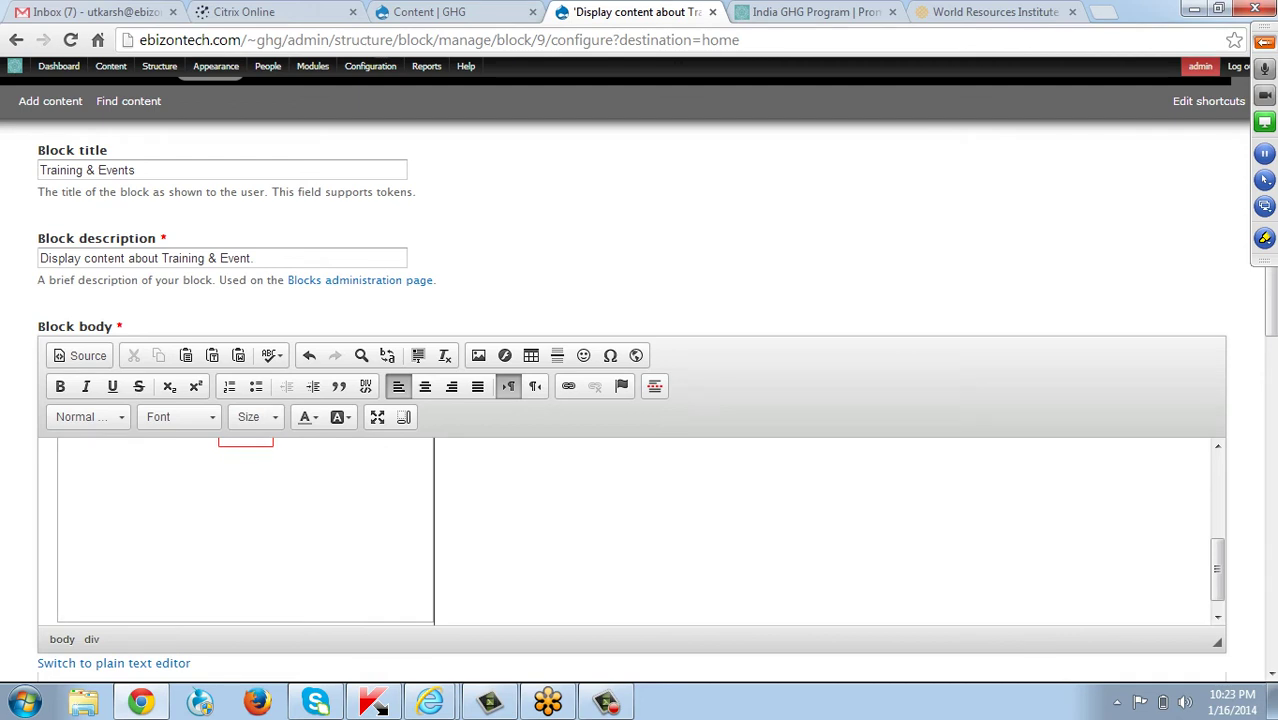
Reopen the embedded Flash video's properties and change its height to 300.
scroll(420, 560, "up", 3)
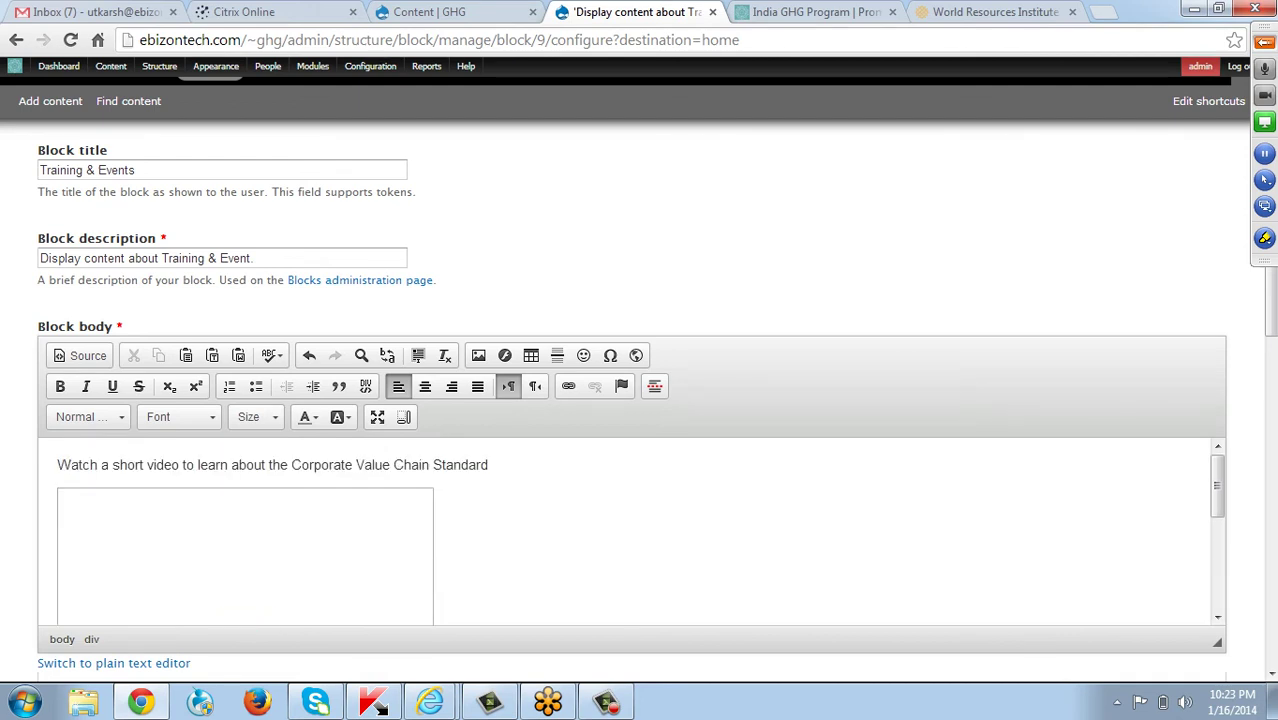
double_click(410, 550)
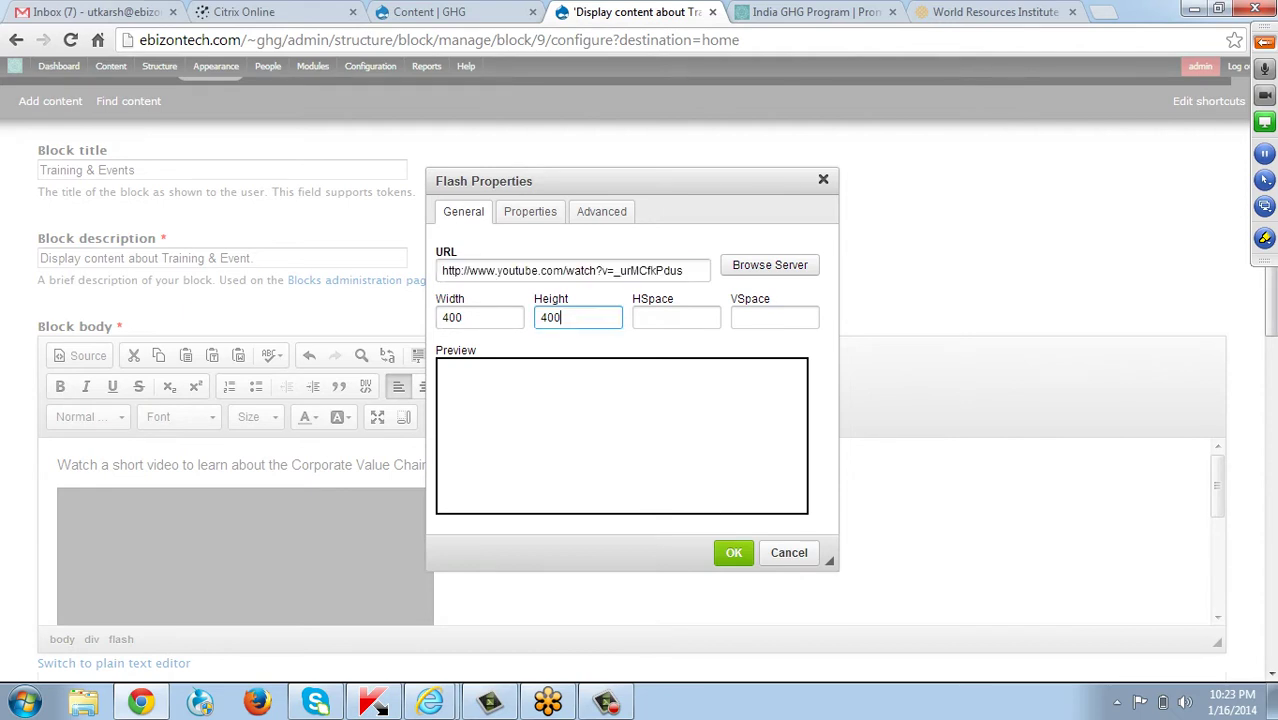
left_click(560, 317)
key("ctrl+a")
type("300")
left_click(742, 556)
left_click(734, 553)
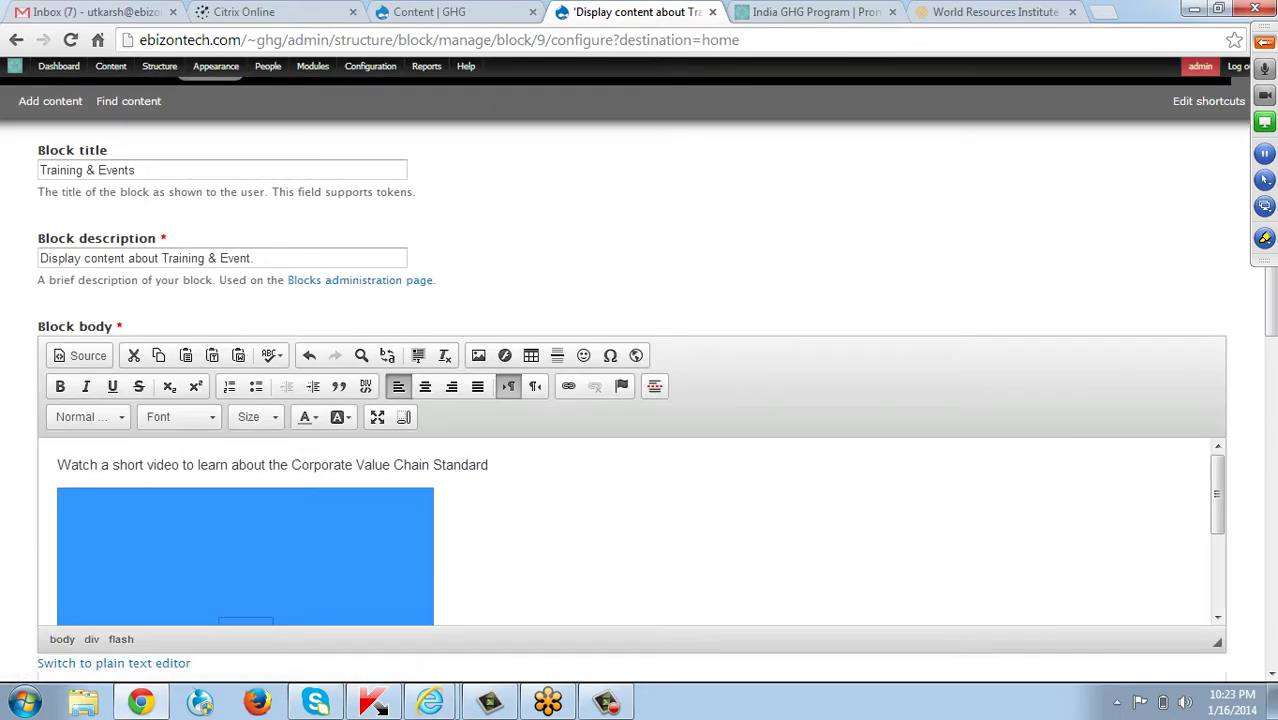
scroll(640, 530, "down", 10)
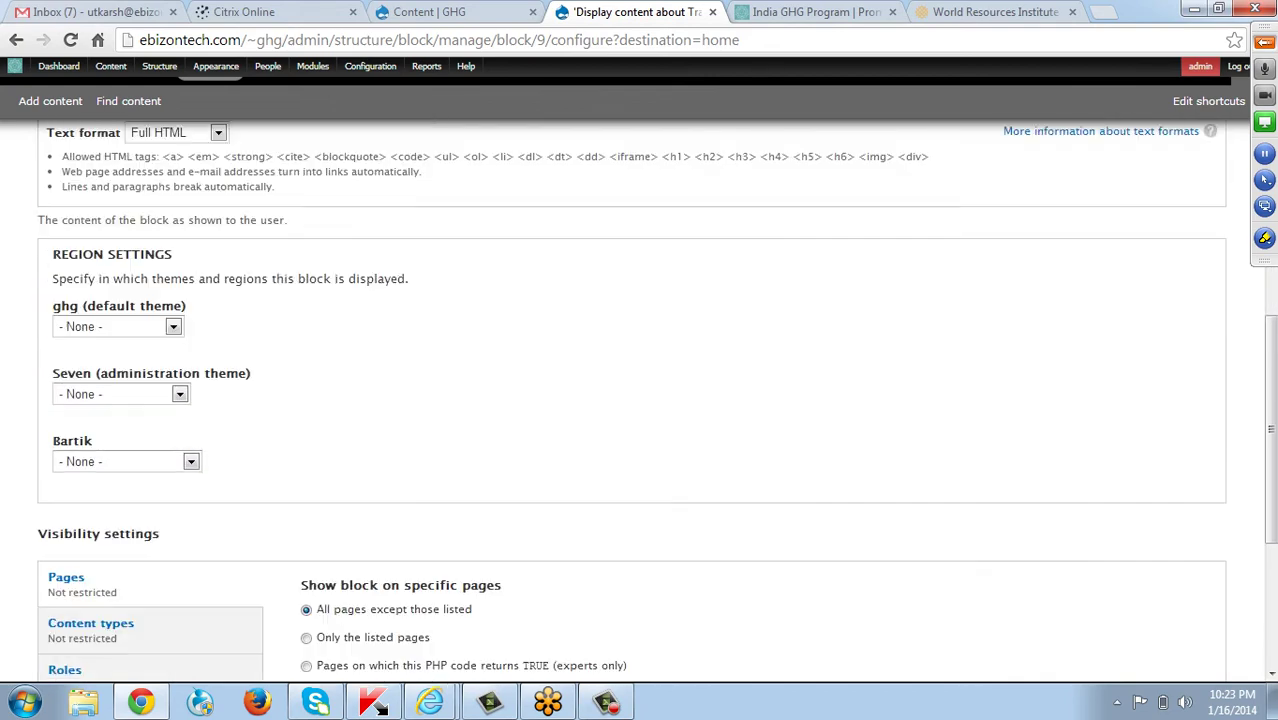
left_click(89, 589)
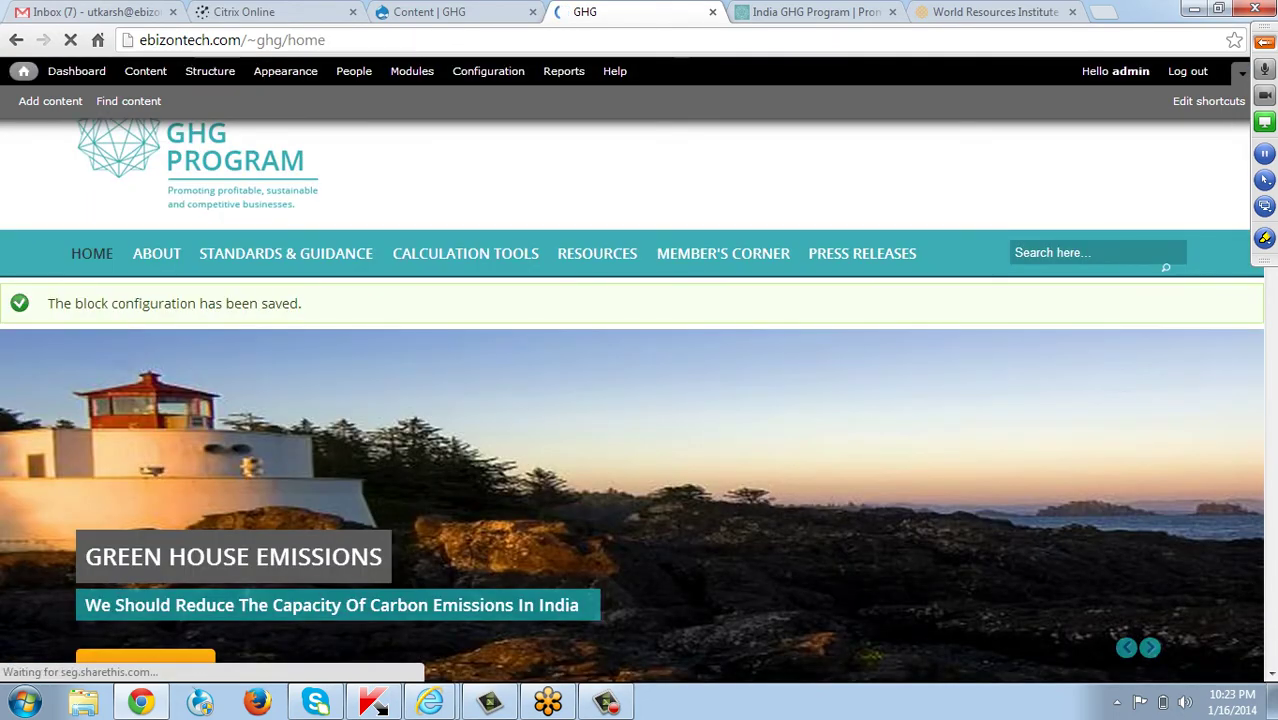
scroll(640, 400, "down", 7)
scroll(640, 400, "down", 3)
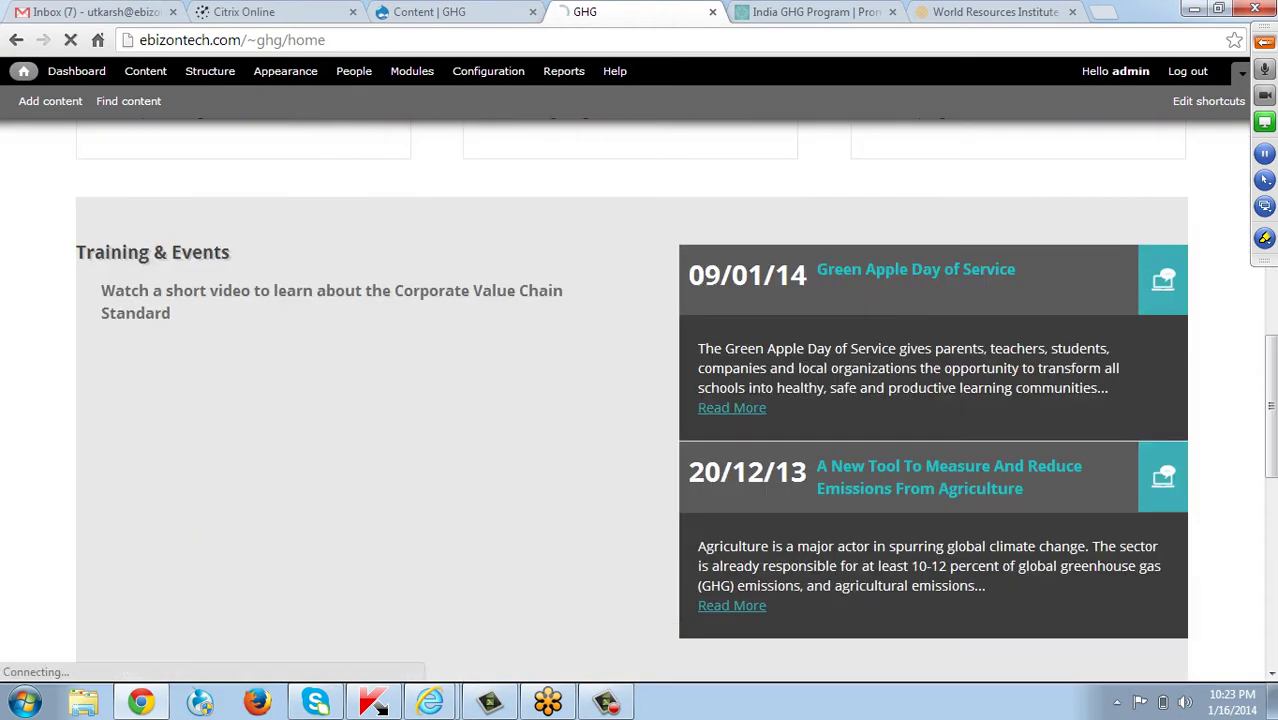
scroll(640, 400, "down", 1)
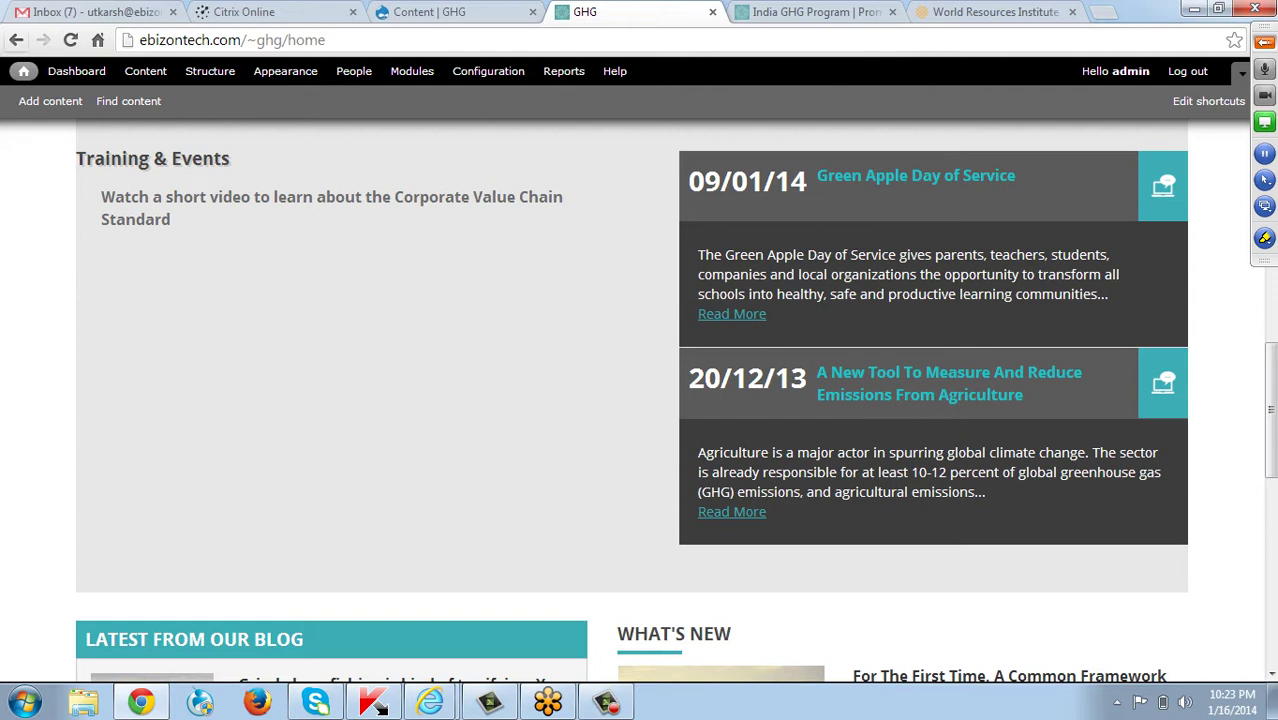
left_click(70, 40)
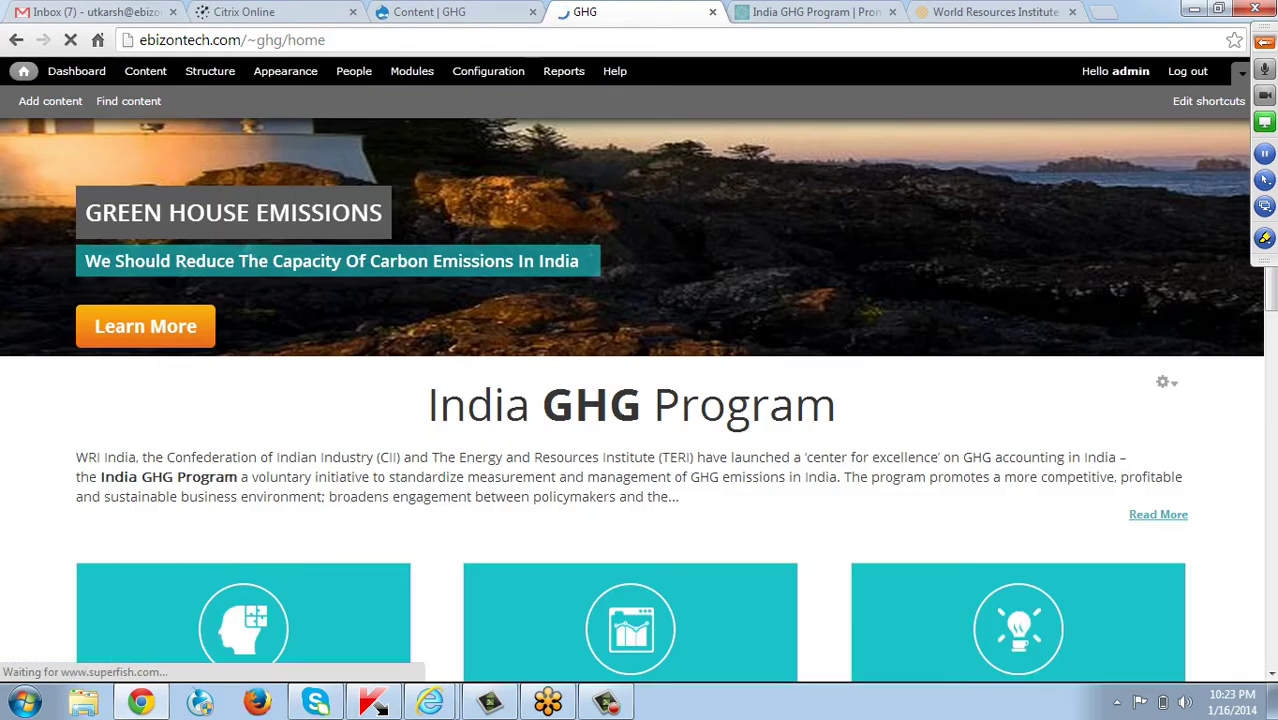
scroll(639, 400, "down", 8)
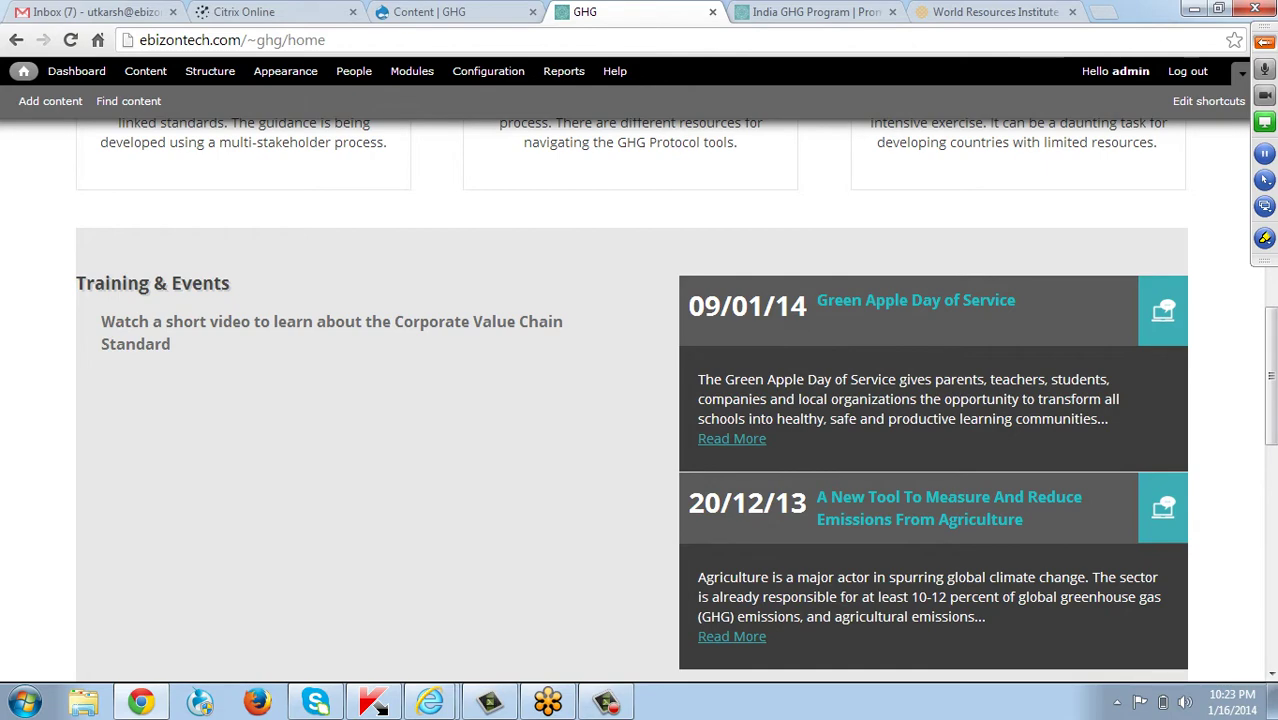
scroll(639, 400, "down", 2)
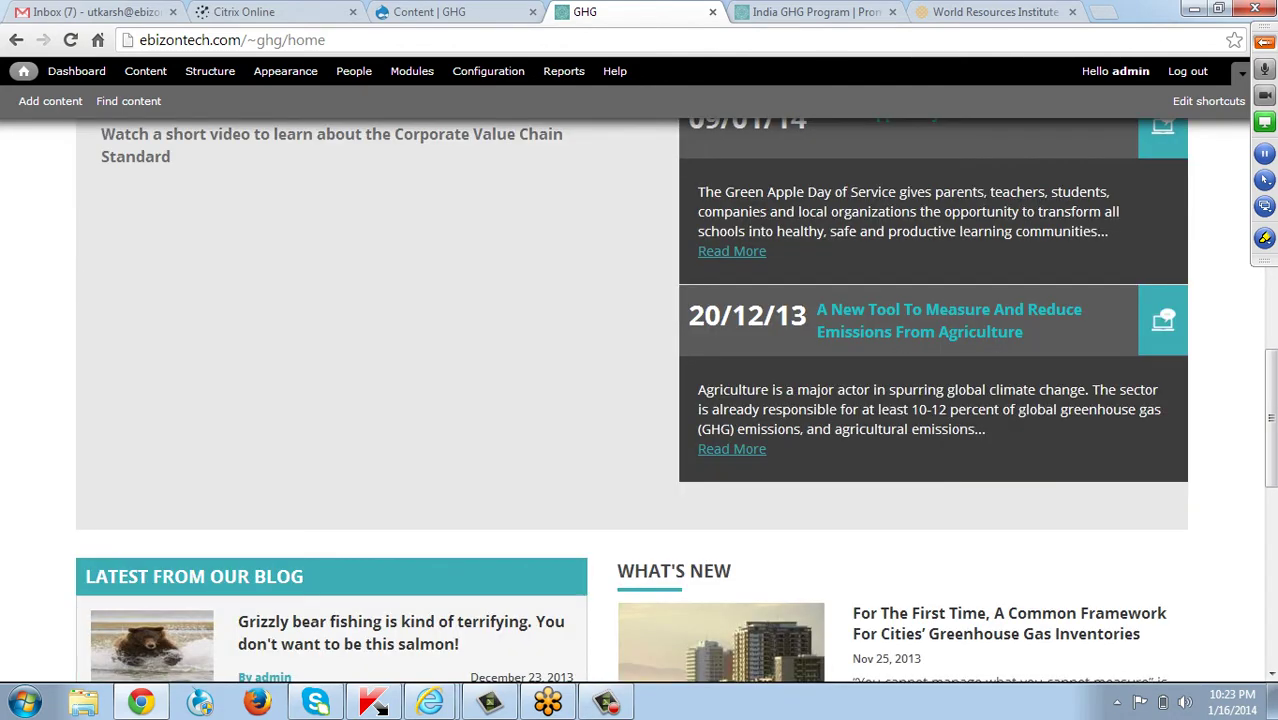
scroll(639, 400, "up", 4)
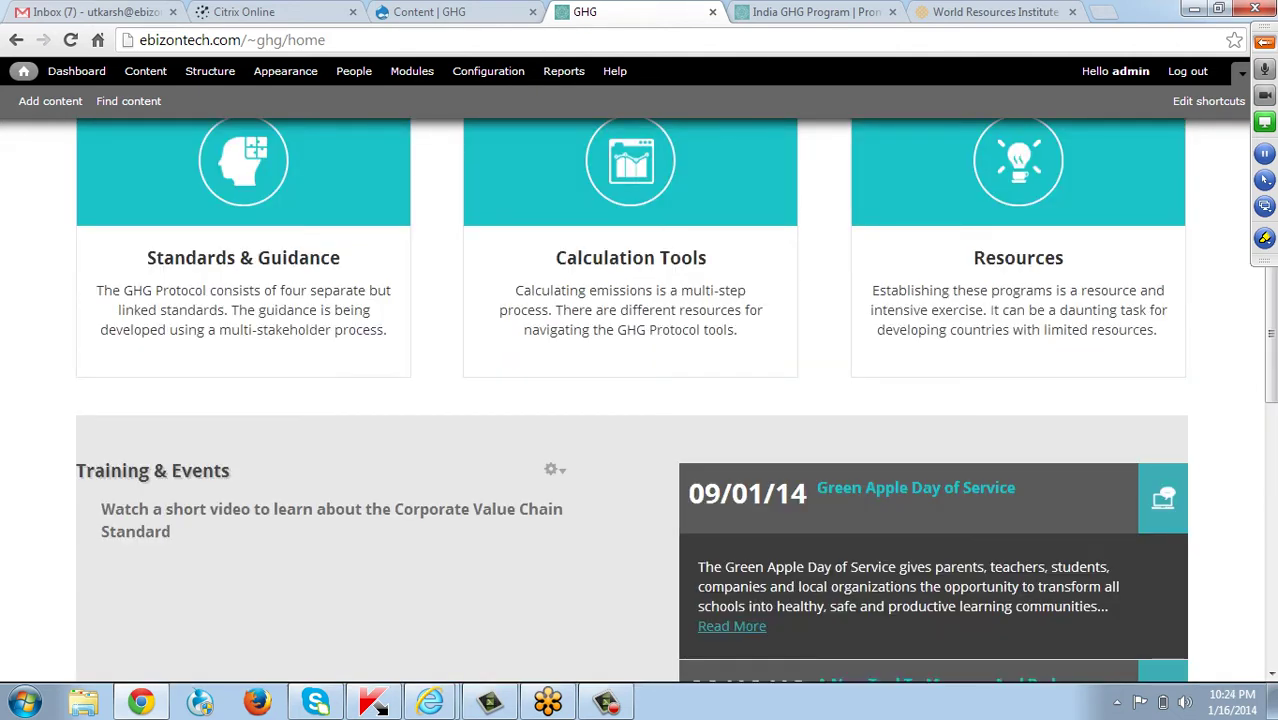
scroll(639, 400, "down", 2)
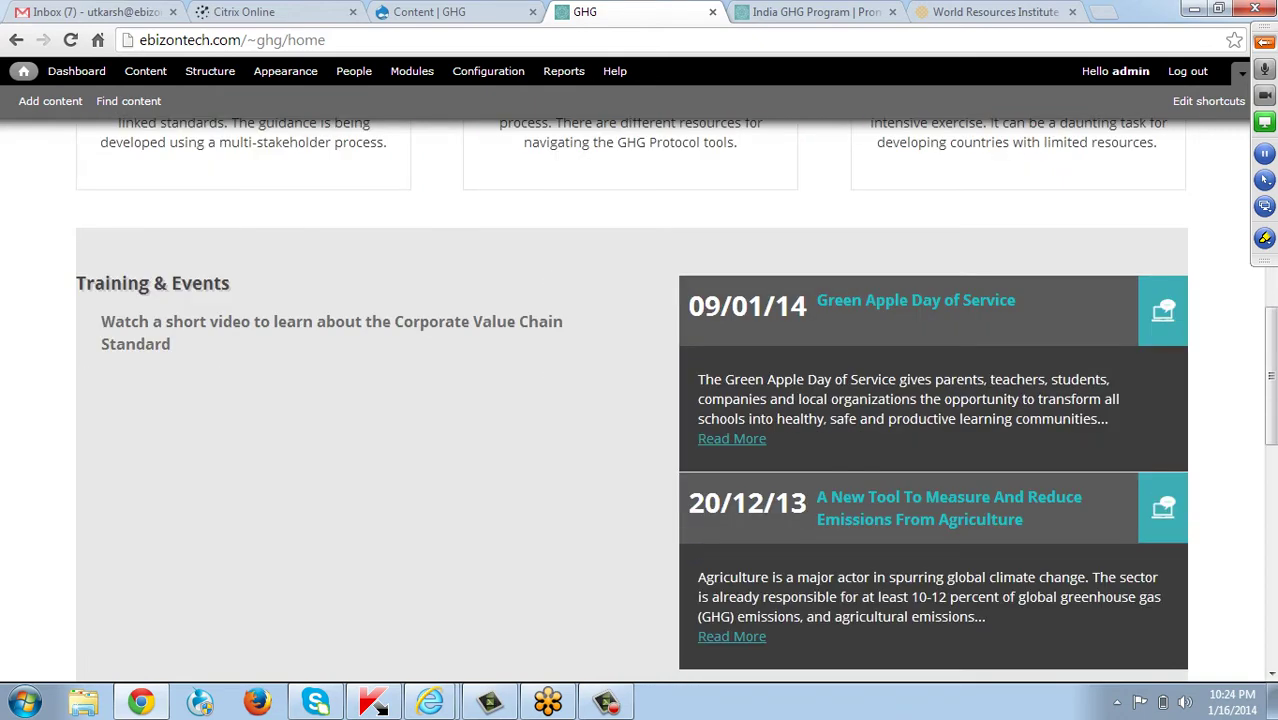
scroll(639, 400, "down", 1)
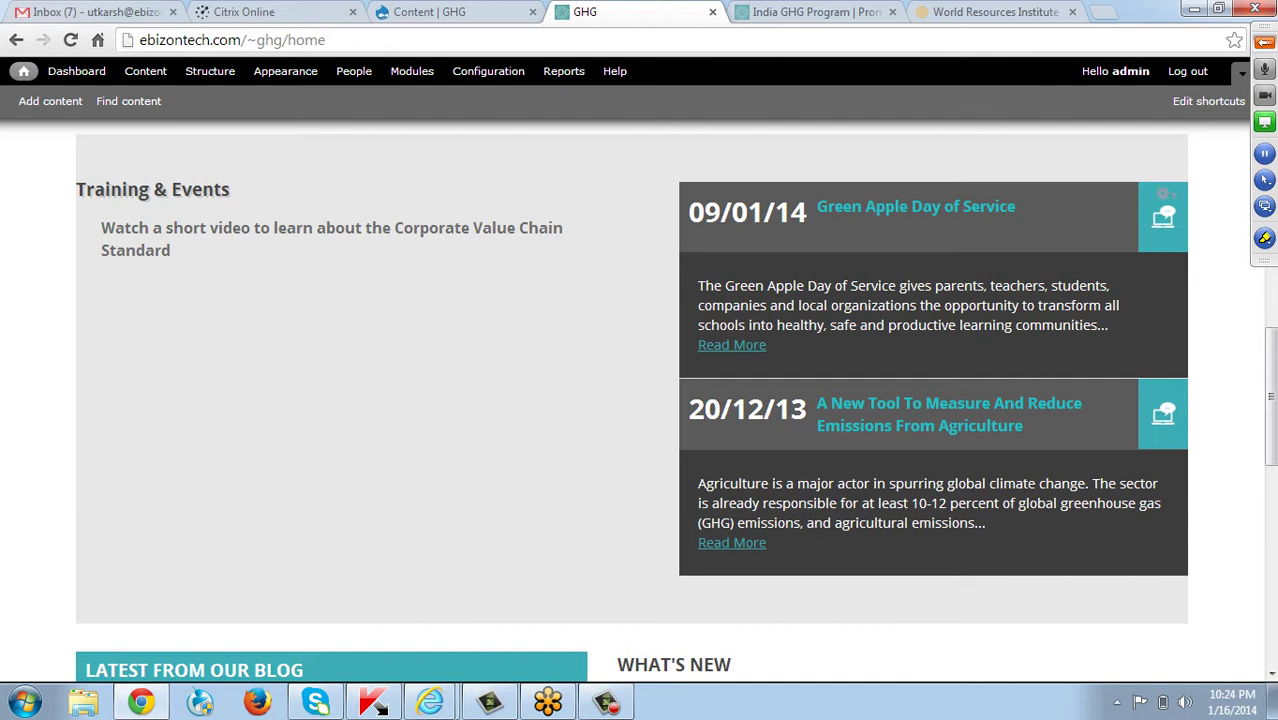
Search Google for 'Carbon emisions', open Wikipedia's Carbon footprint article and copy its definition.
mouse_move(552, 190)
left_click(605, 702)
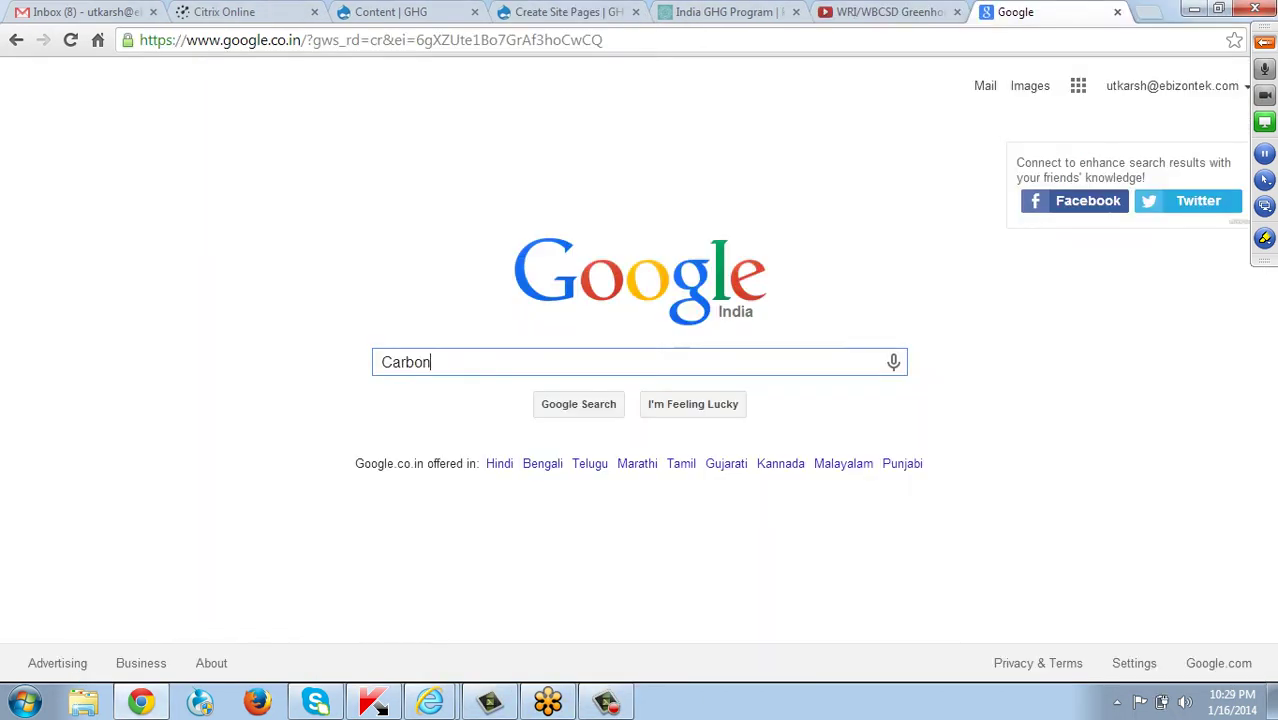
type("emisions")
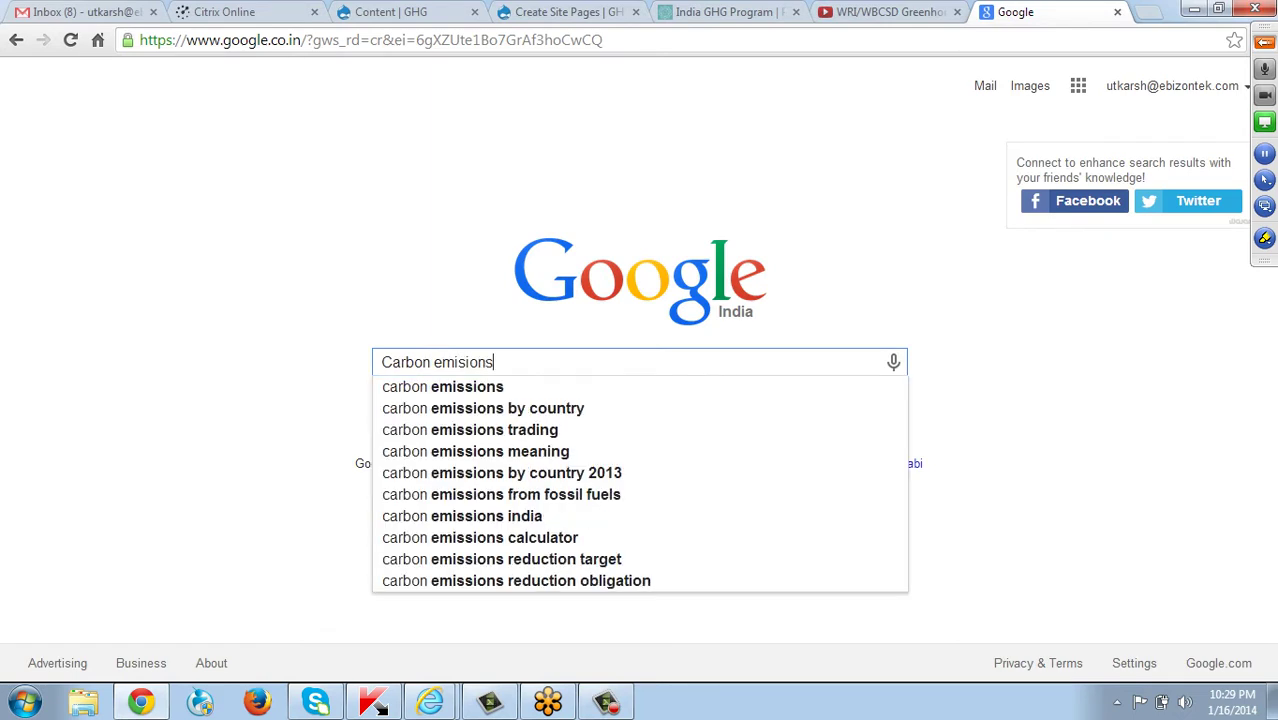
key("Return")
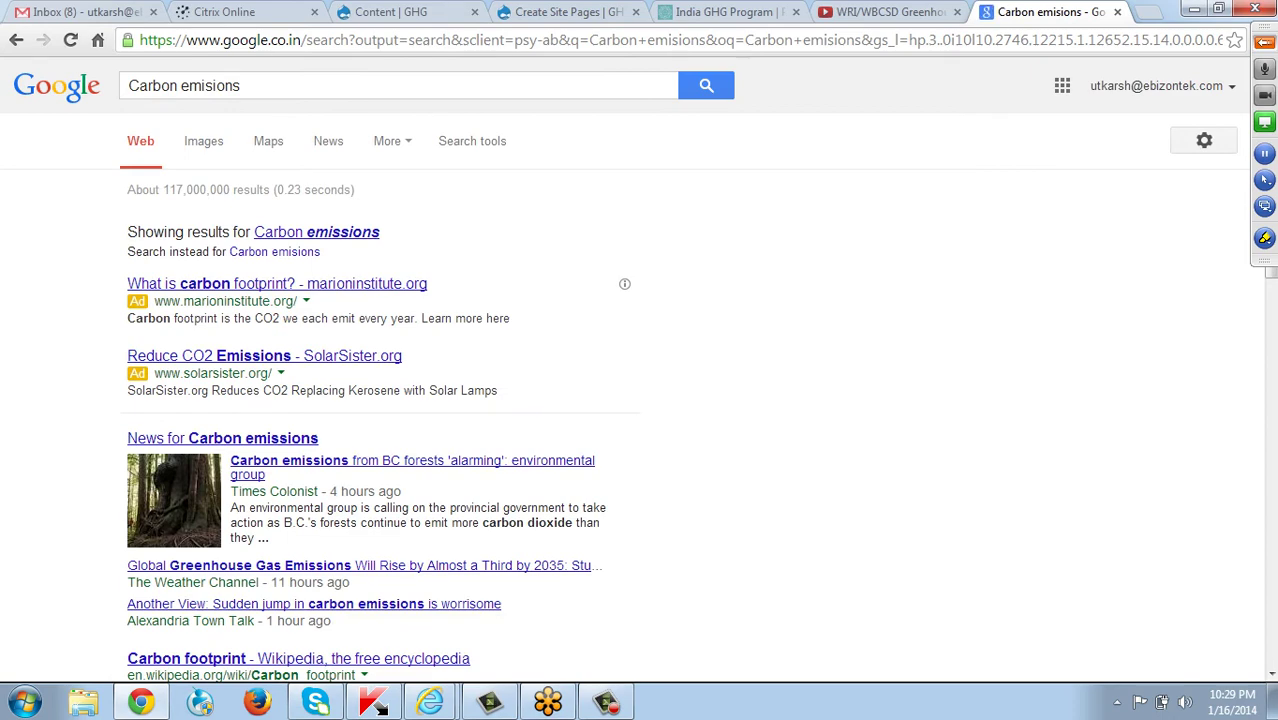
scroll(640, 370, "down", 2)
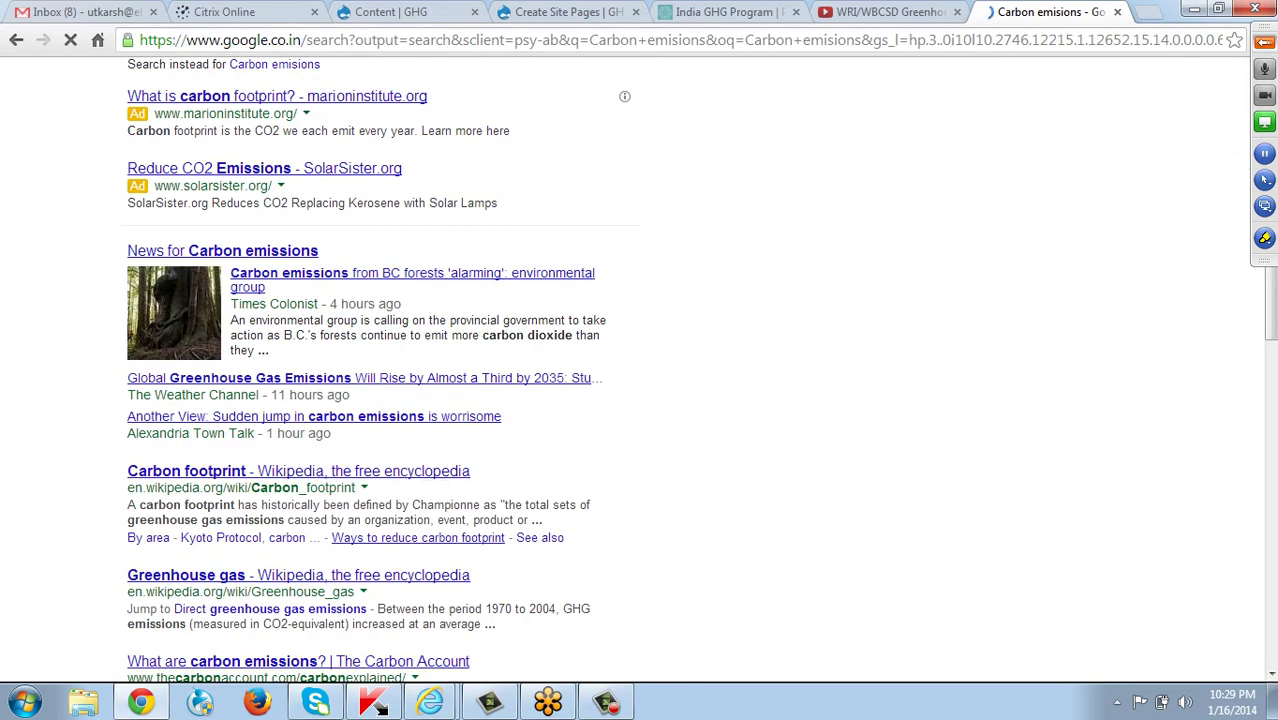
left_click(200, 471)
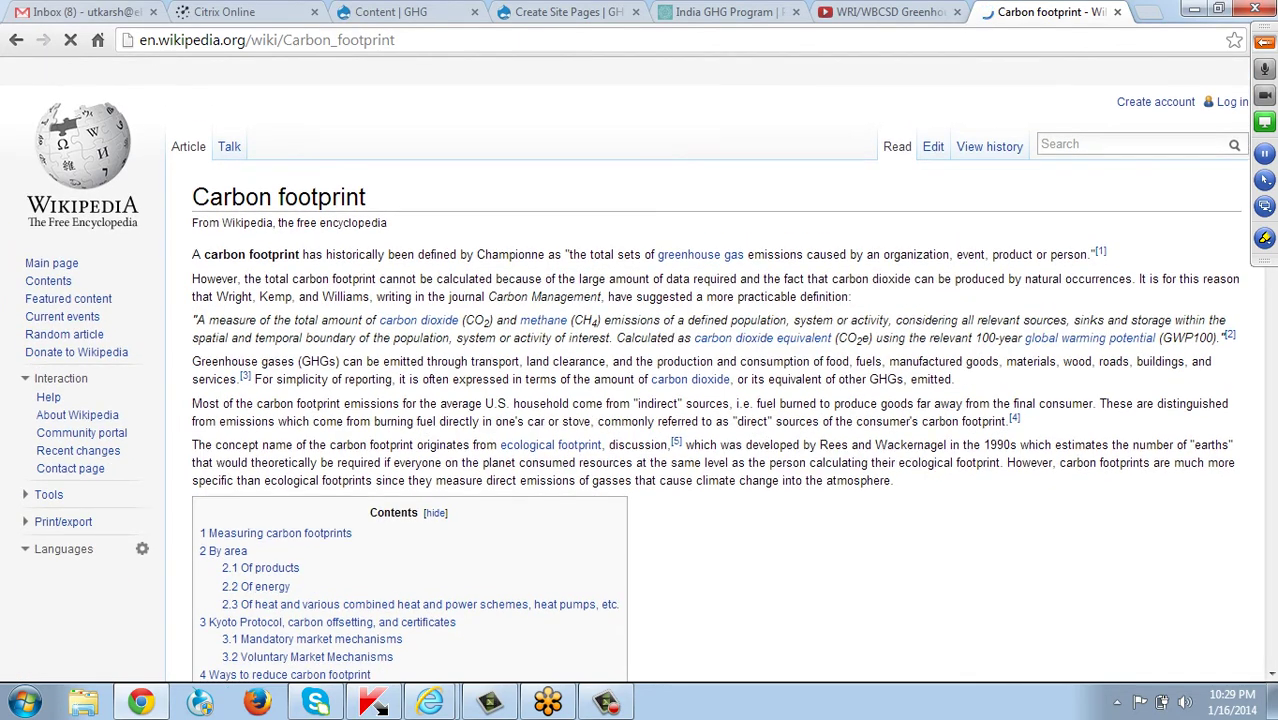
left_click_drag(193, 320, 1214, 338)
key("ctrl+c")
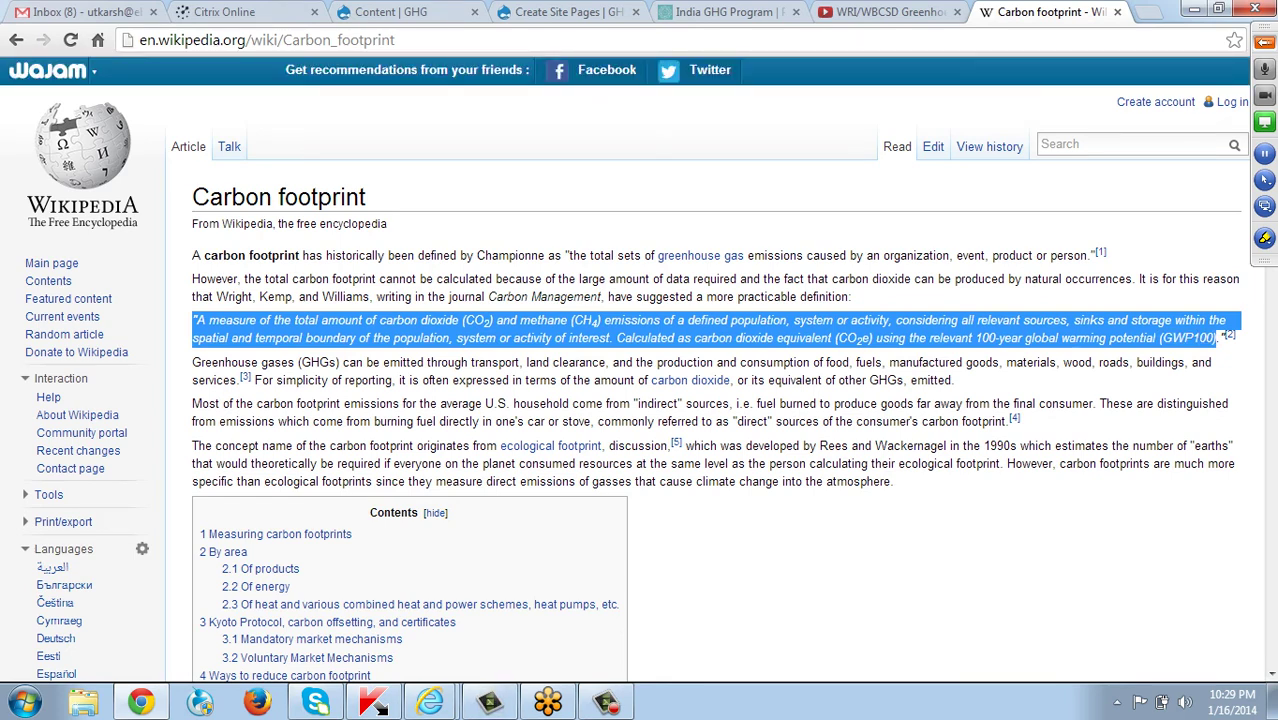
left_click(725, 12)
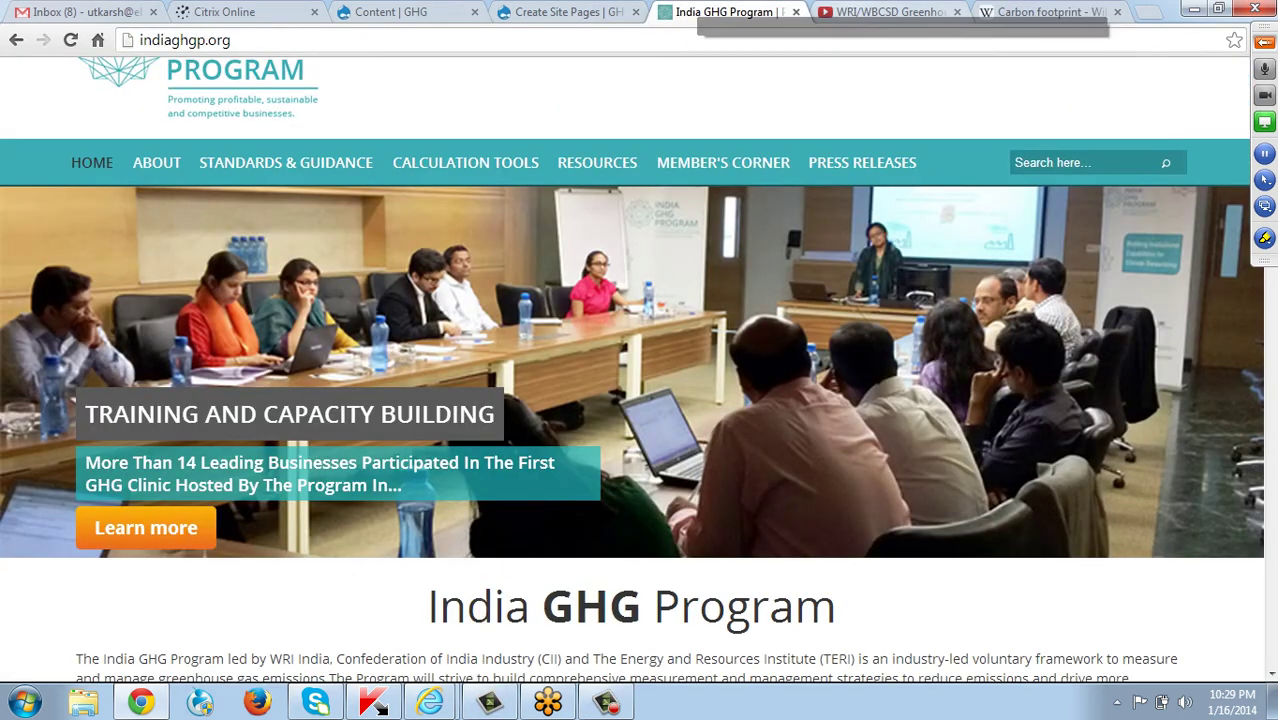
Paste the copied definition into a blank Notepad window to strip its formatting.
left_click(565, 12)
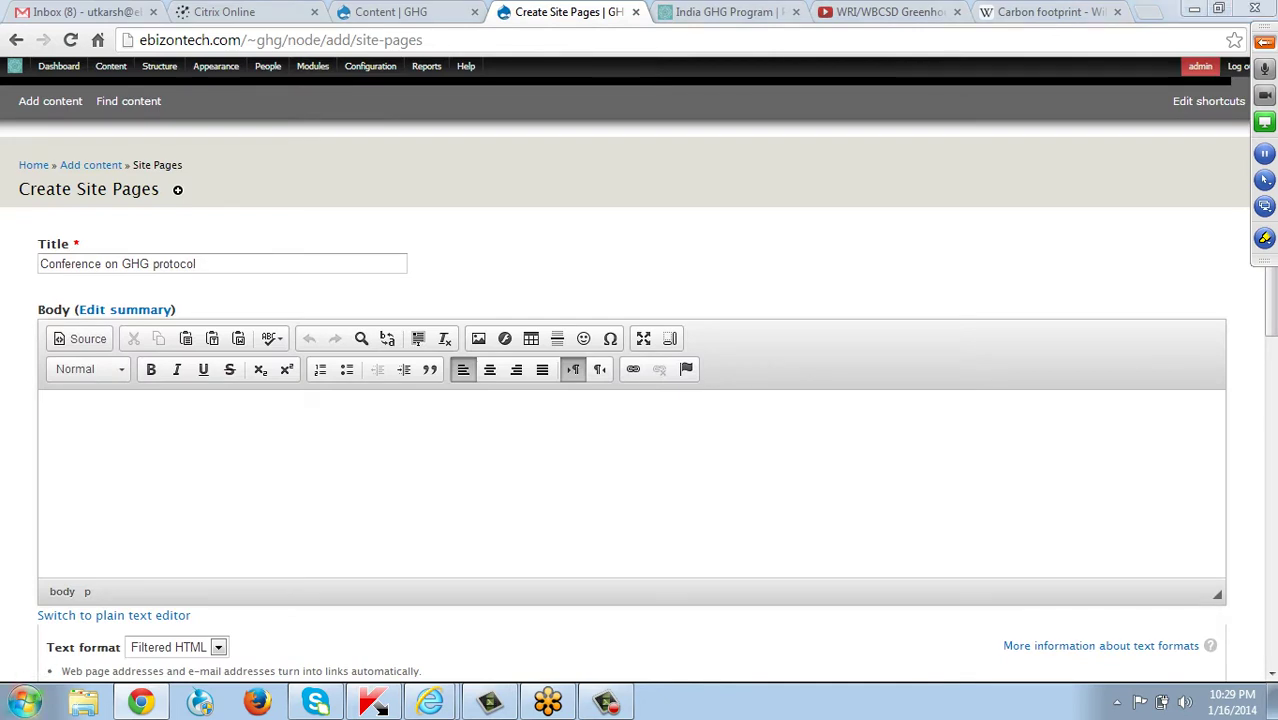
key("super")
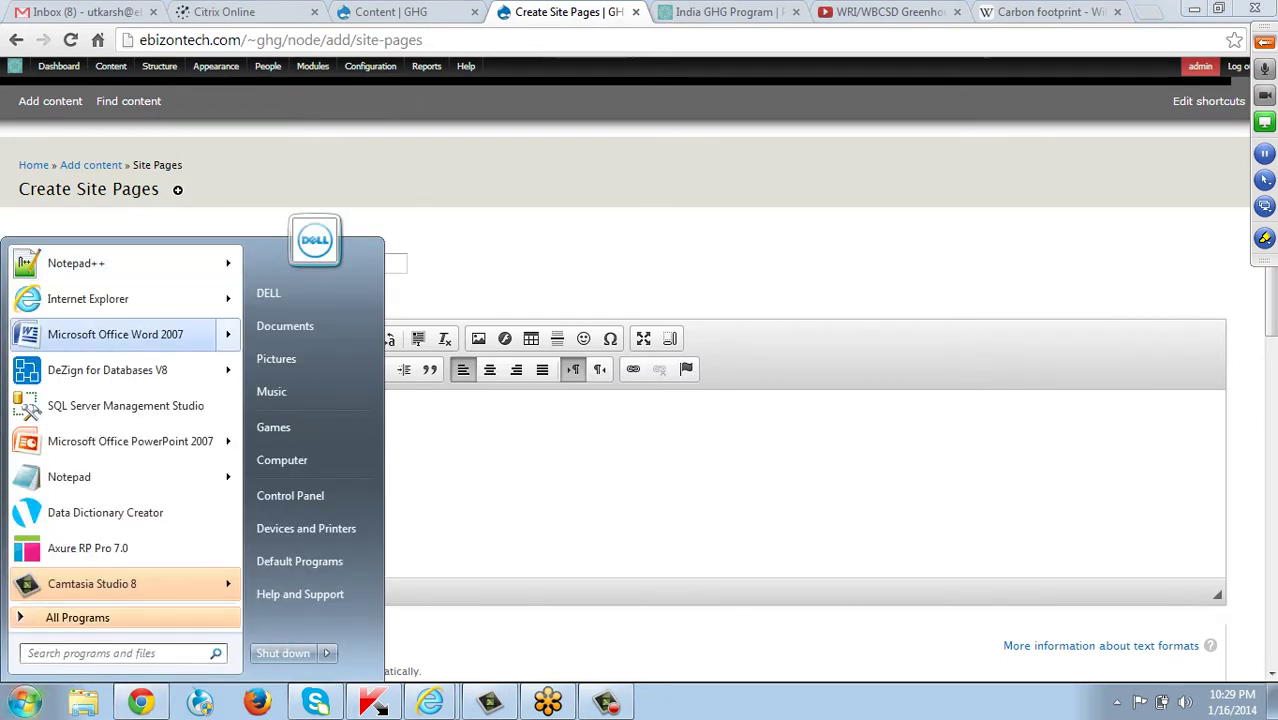
mouse_move(150, 334)
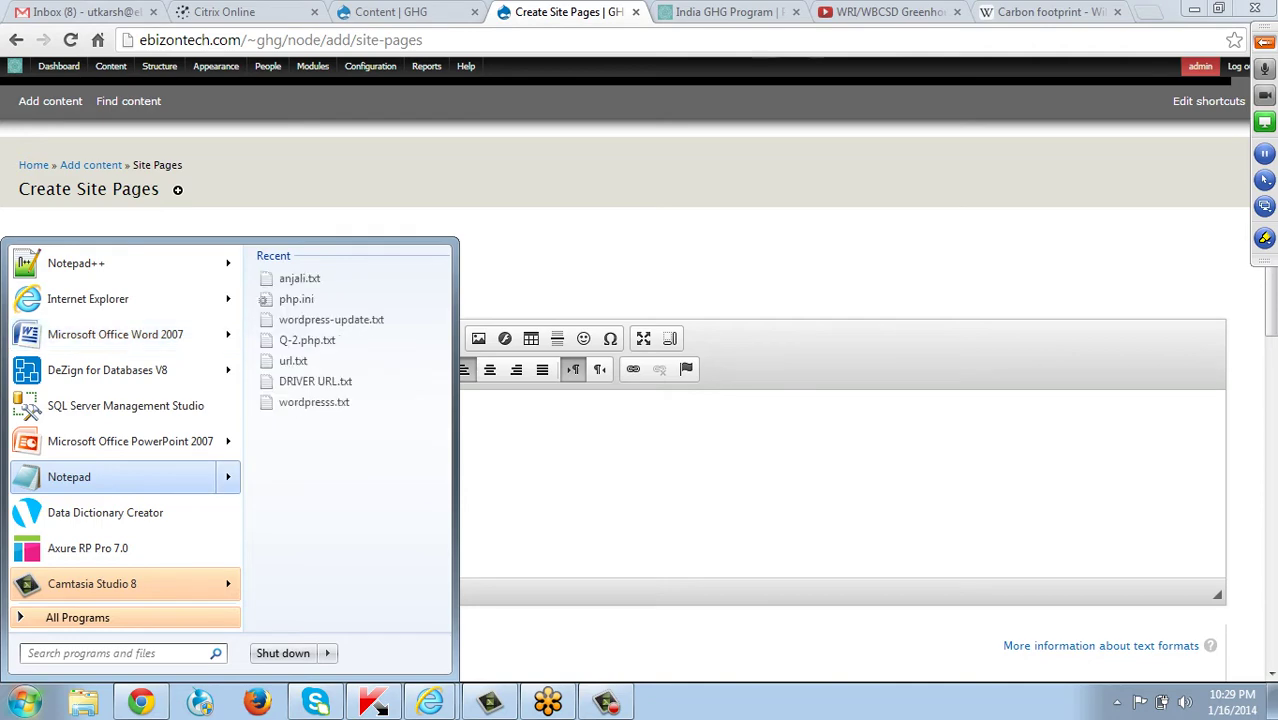
left_click(100, 477)
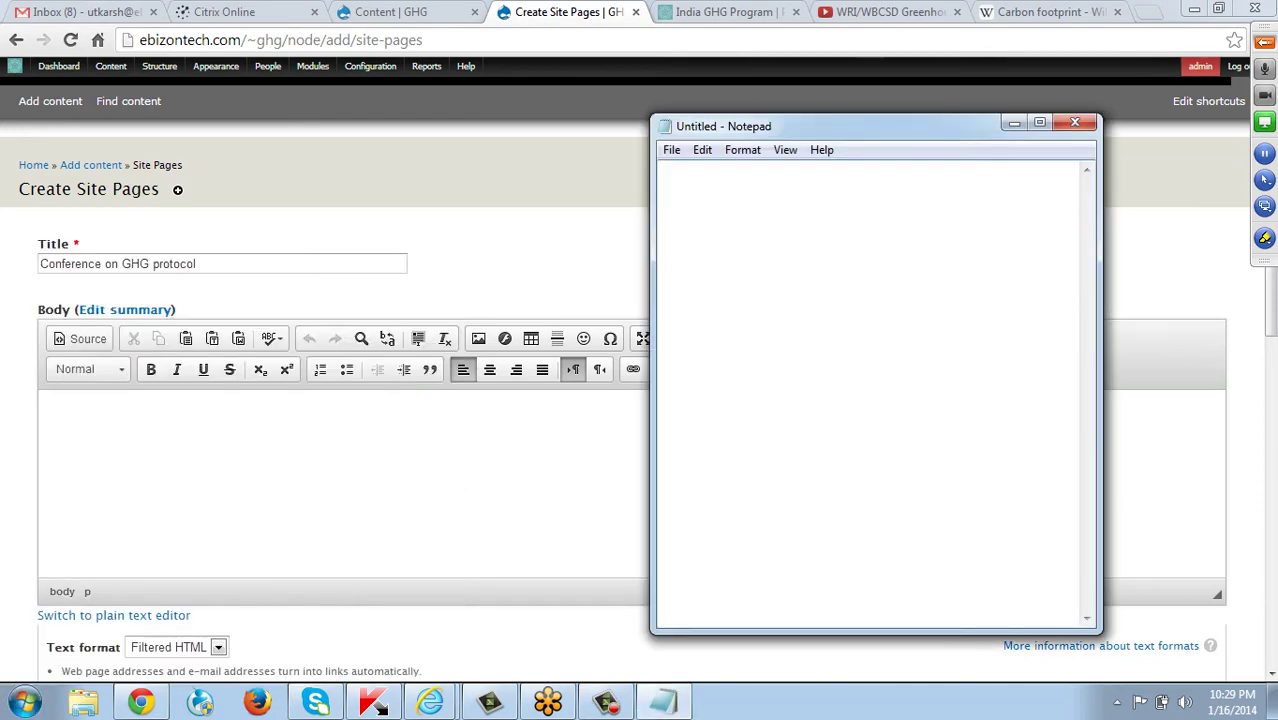
key("ctrl+v")
key("ctrl+a")
key("ctrl+c")
key("Delete")
Paste the carbon footprint definition into the page's Body field and dismiss the Windows prompt.
left_click(58, 417)
key("ctrl+v")
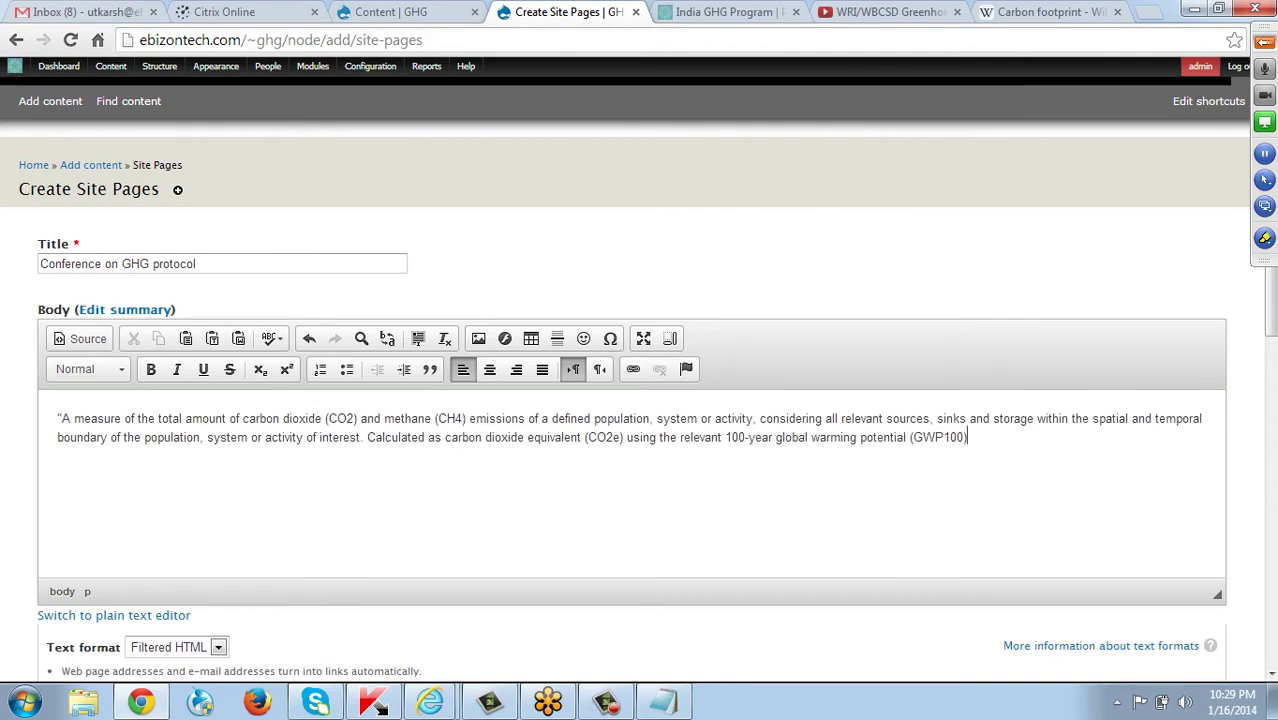
scroll(630, 400, "down", 3)
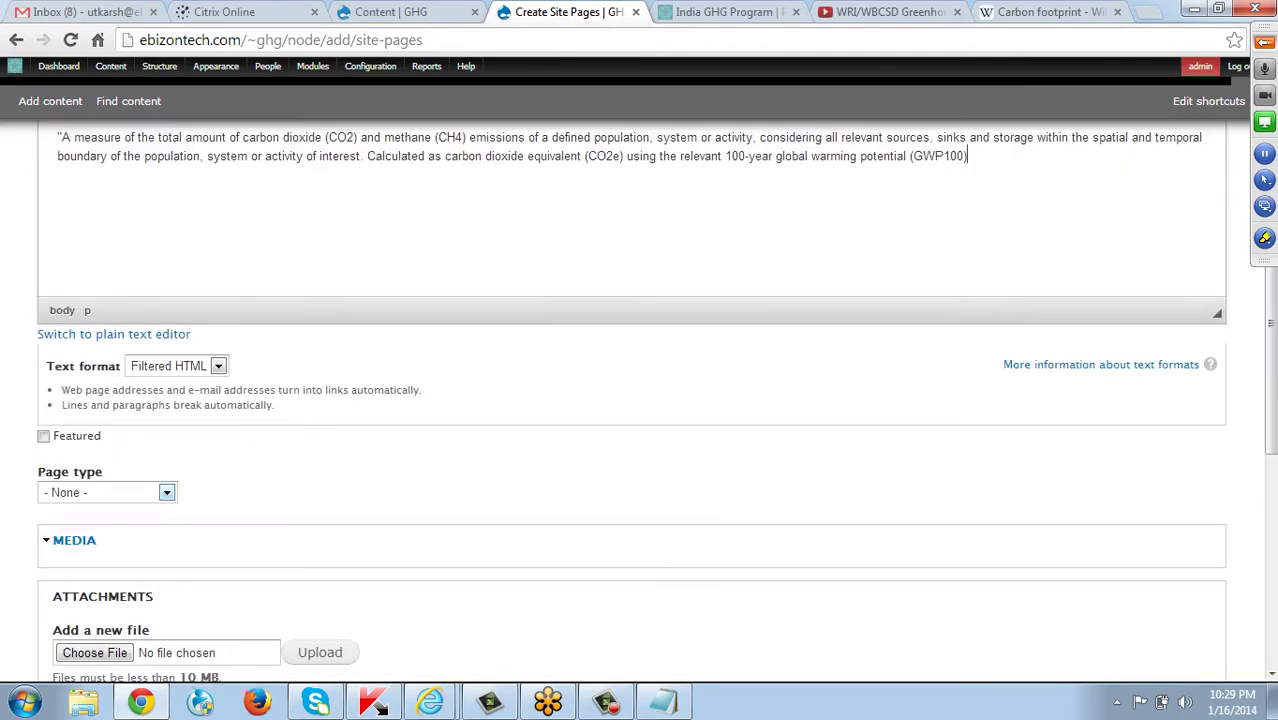
scroll(630, 400, "down", 1)
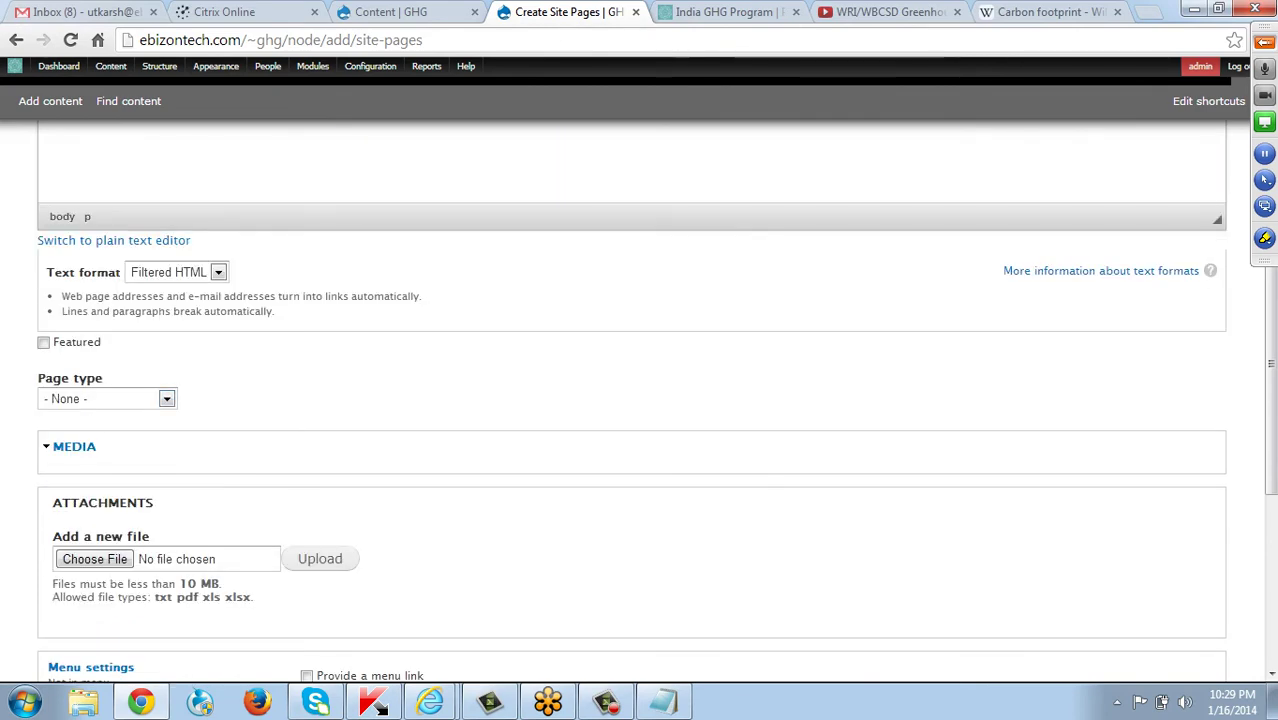
scroll(630, 400, "up", 2)
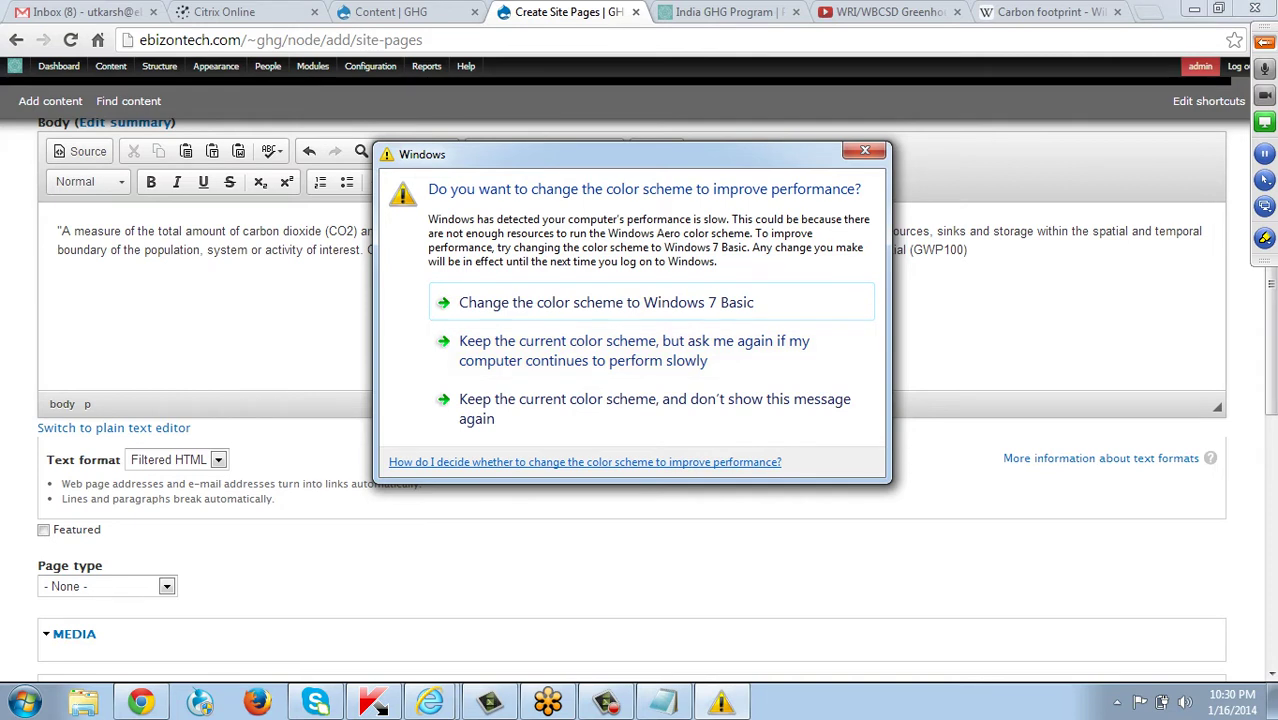
key("Escape")
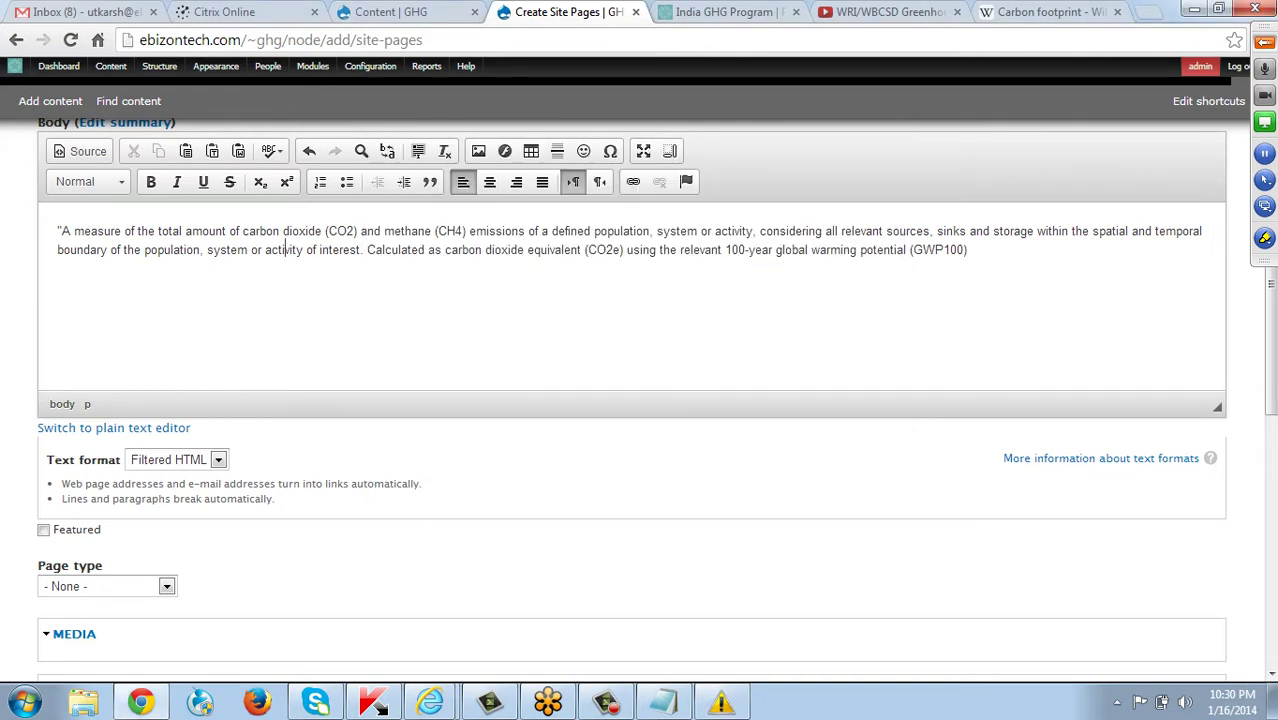
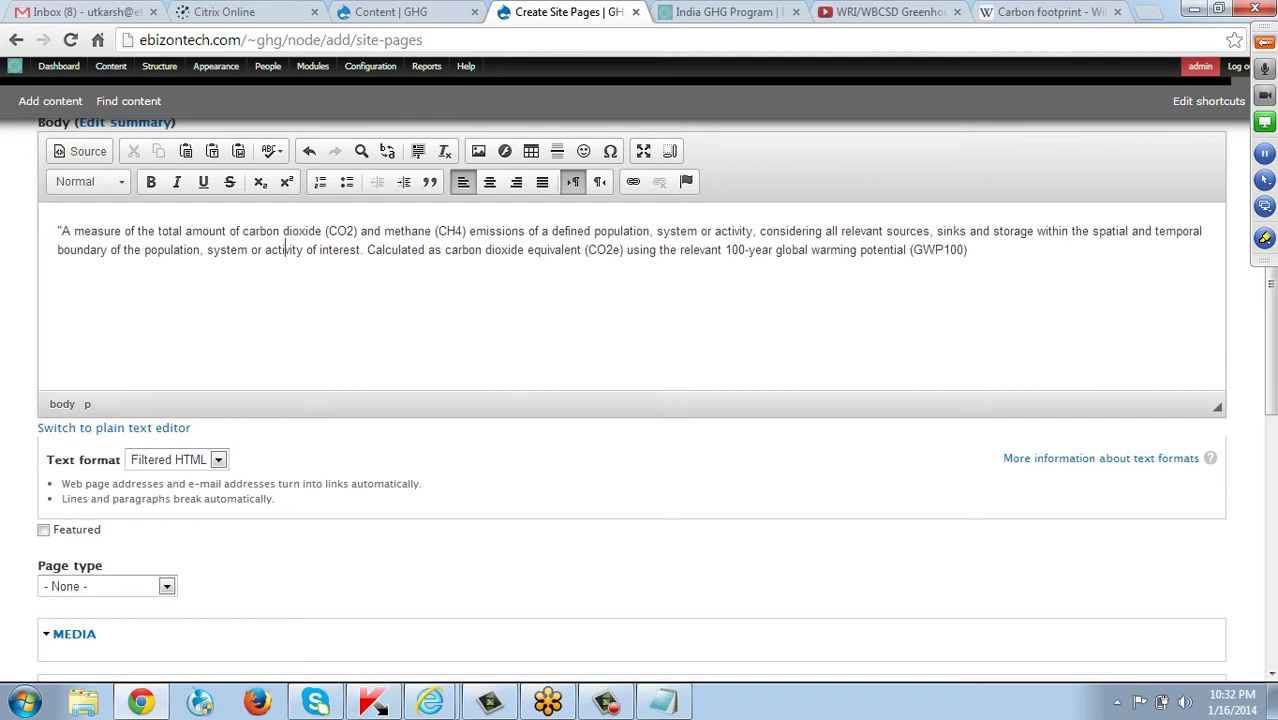
Tick Featured on the new site page and expand the Page type list.
scroll(640, 400, "down", 2)
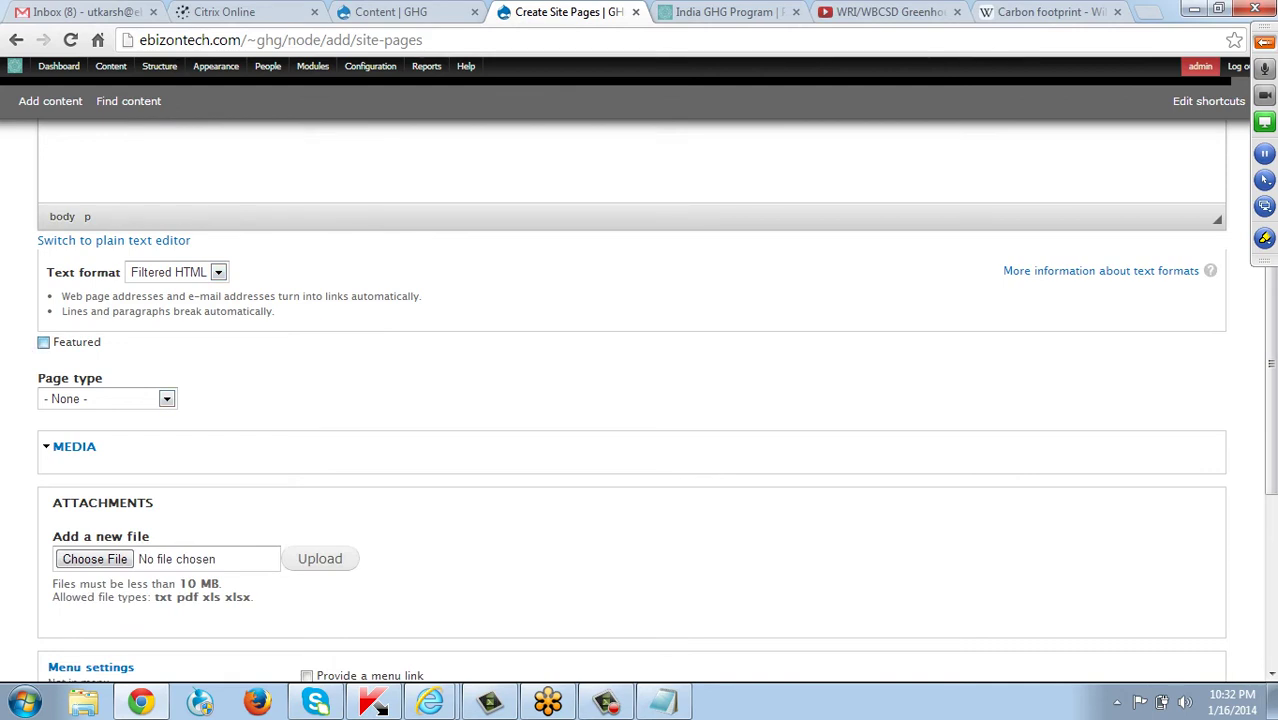
left_click(43, 342)
left_click(166, 398)
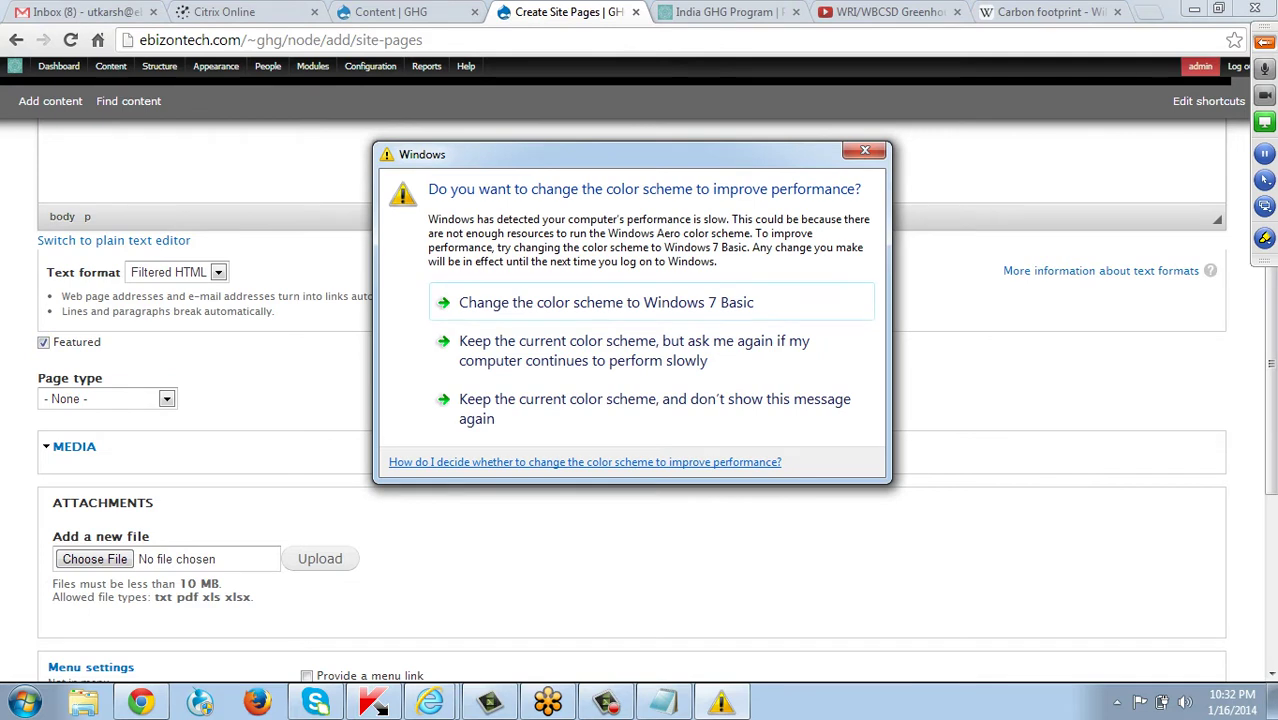
left_click(107, 398)
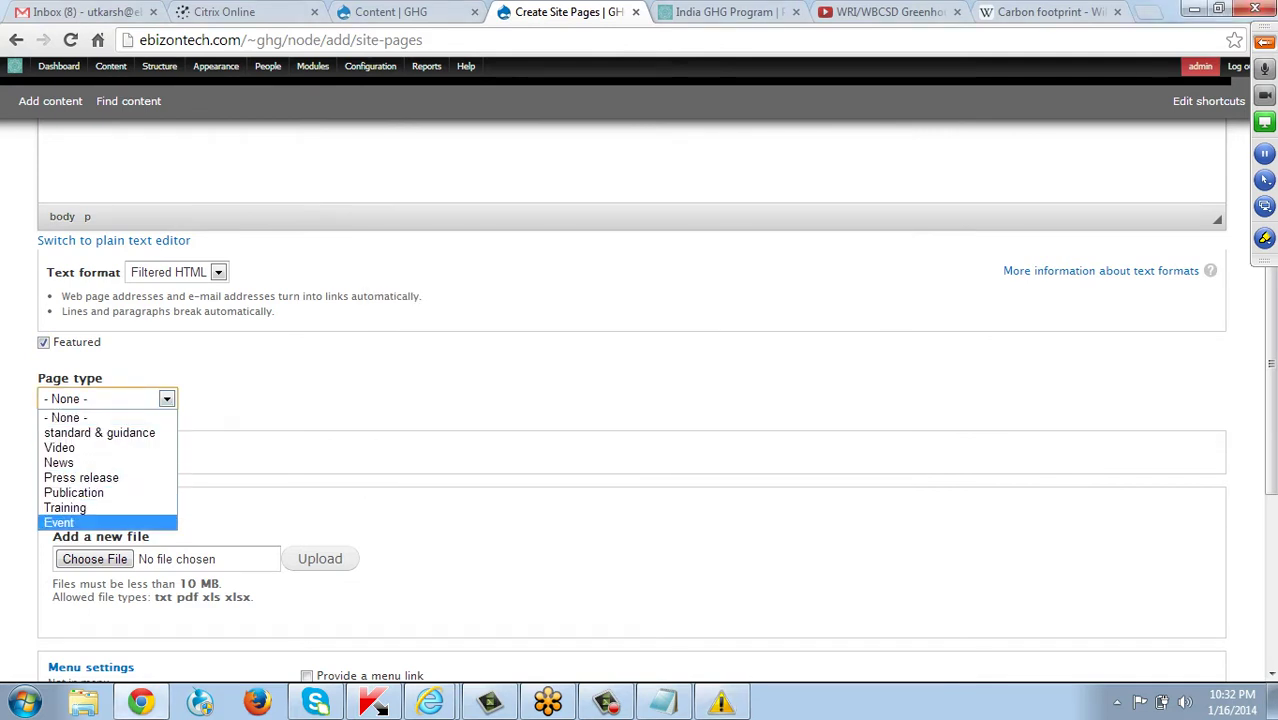
Make the page an Event starting 01/18/2014 and ending 01/19/2014.
left_click(70, 520)
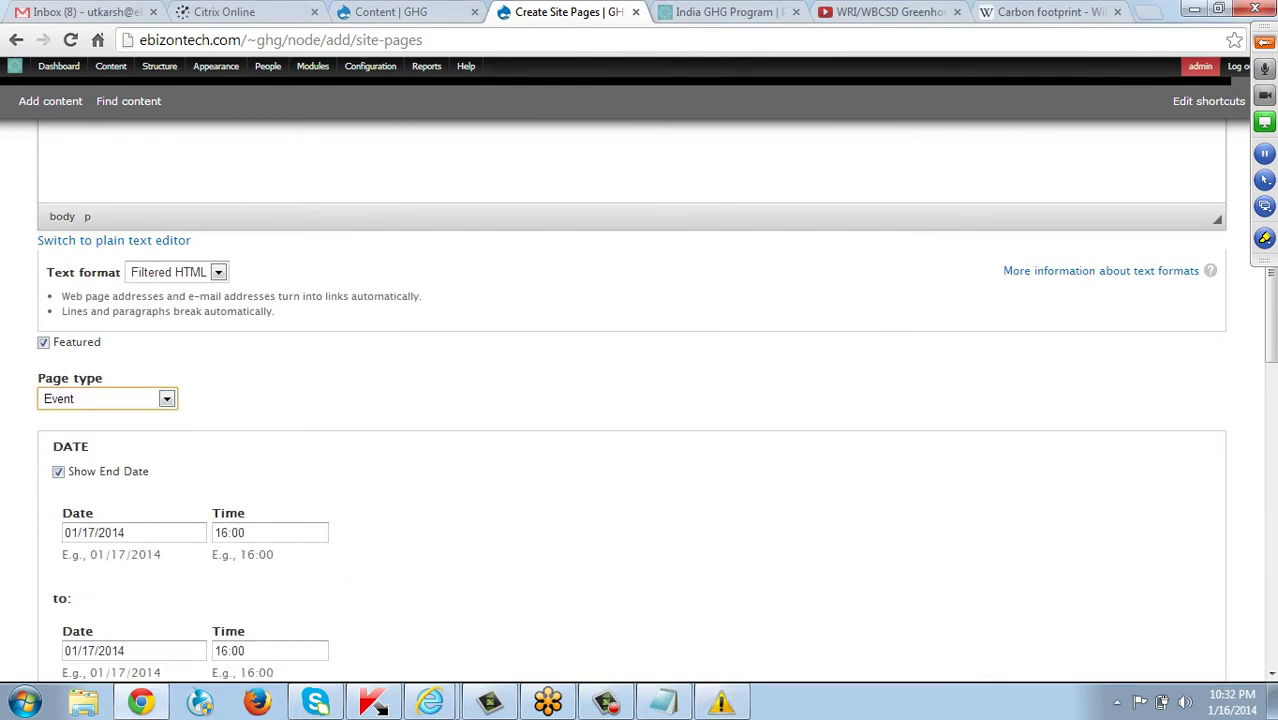
scroll(632, 400, "down", 2)
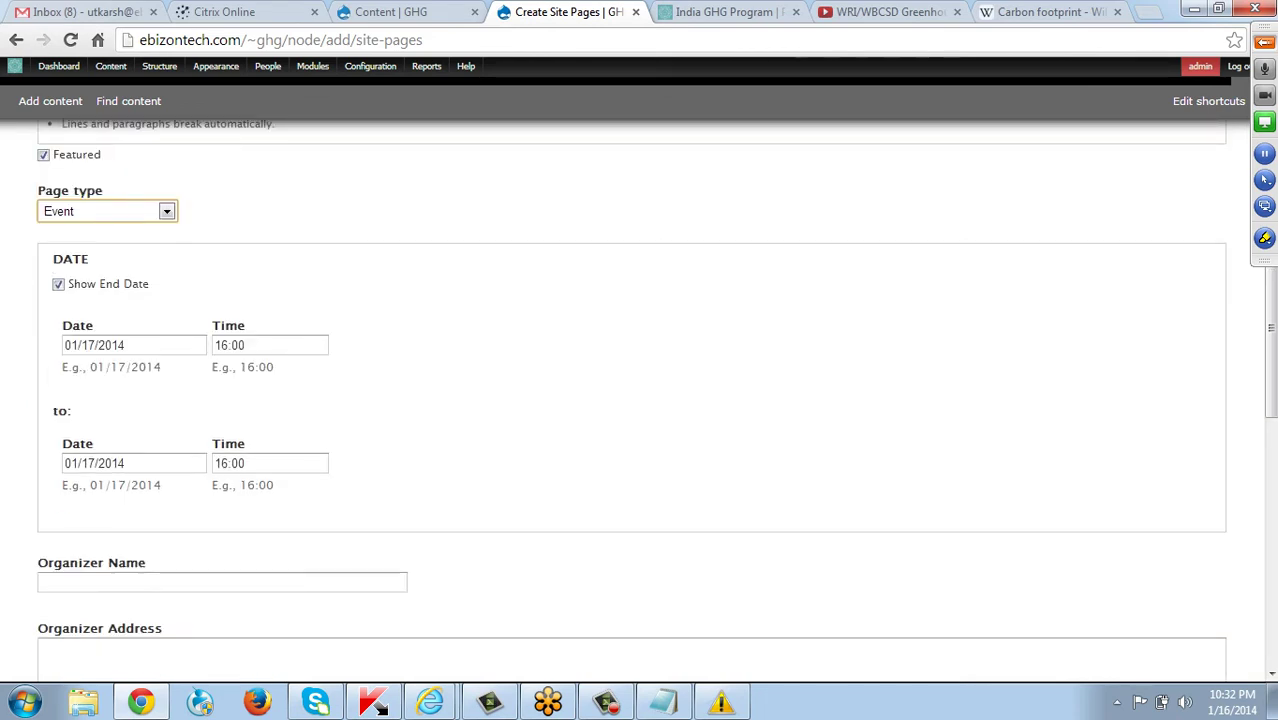
left_click(126, 345)
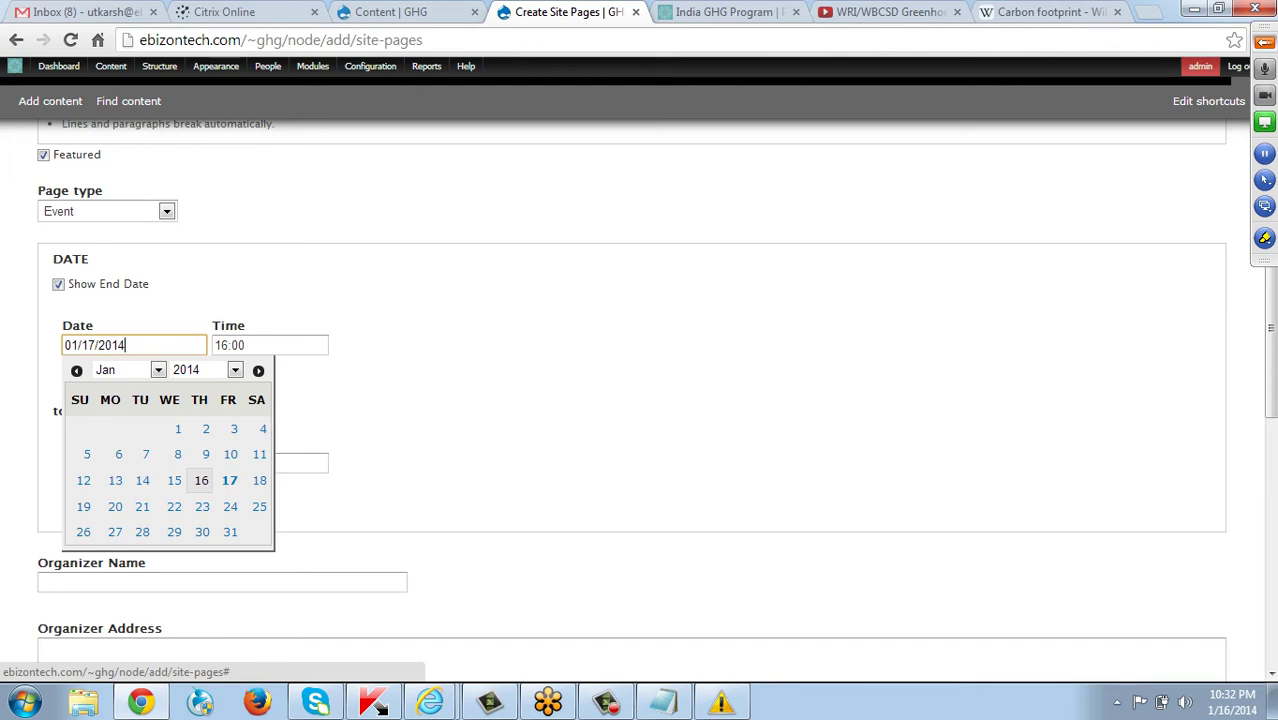
left_click(259, 480)
left_click(126, 463)
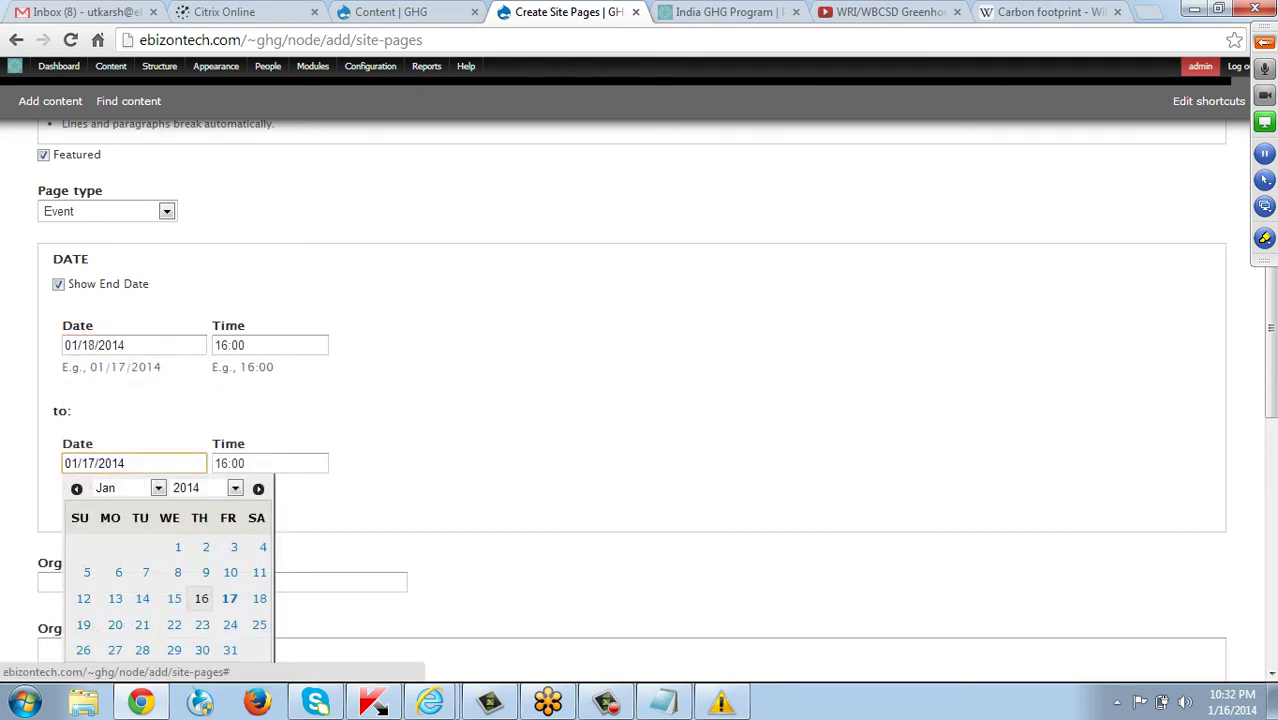
left_click(83, 624)
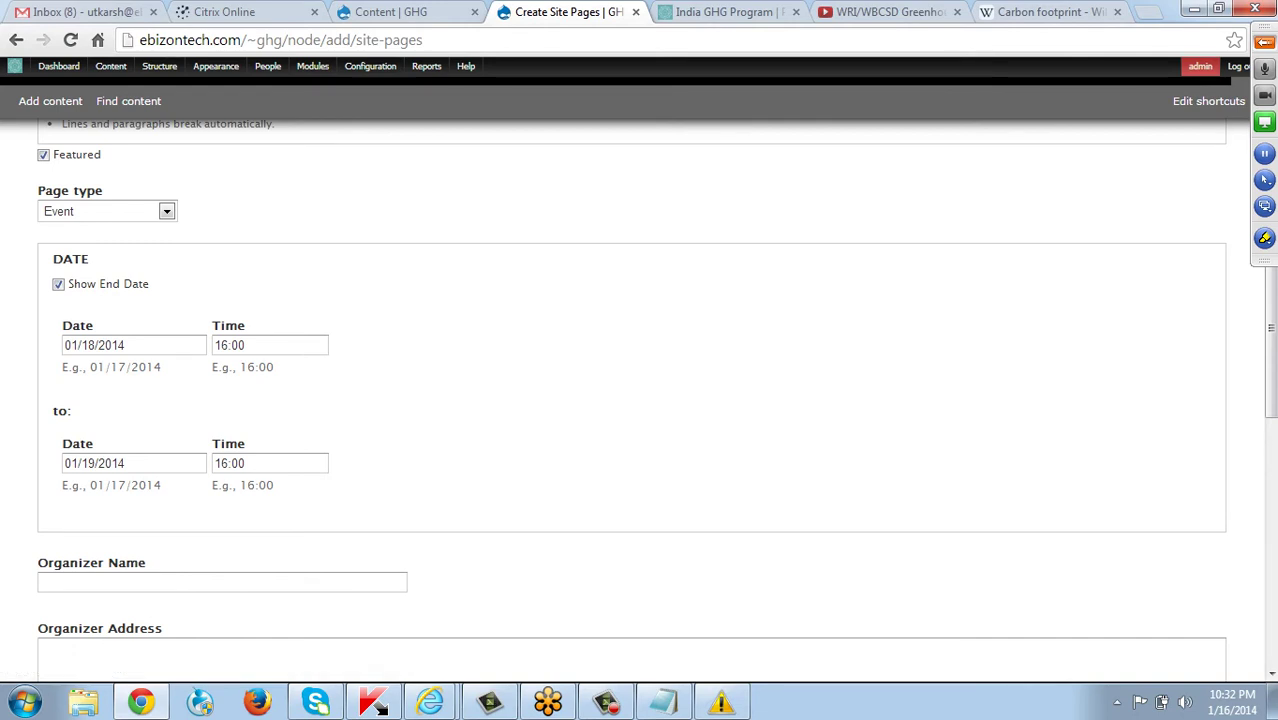
Keep the 16:00 start time and raise the end time hour to 17:00.
double_click(238, 345)
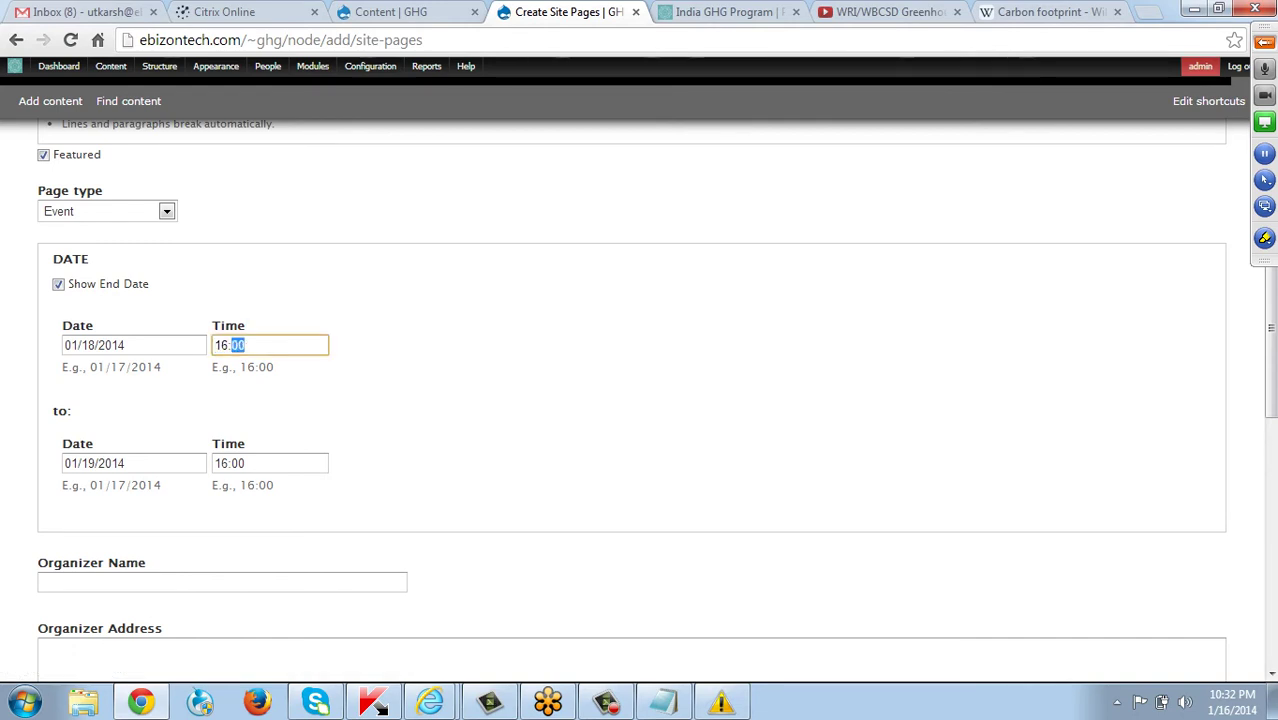
right_click(236, 345)
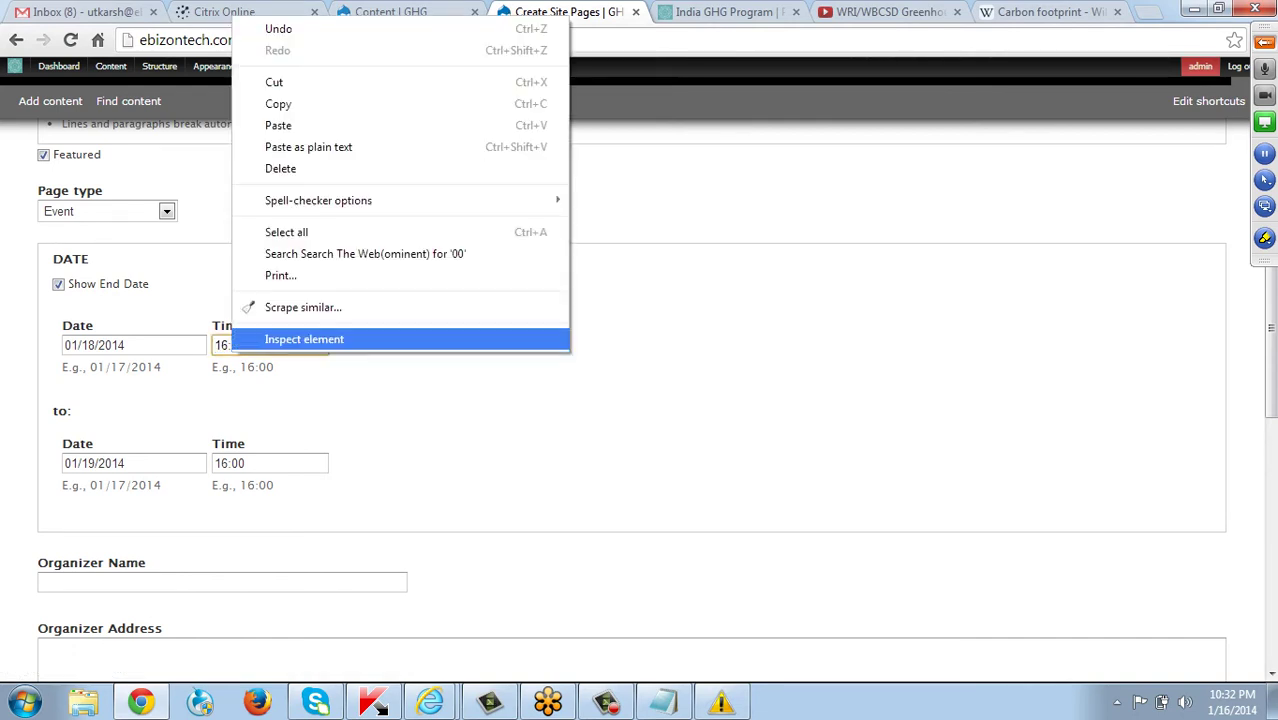
key("Escape")
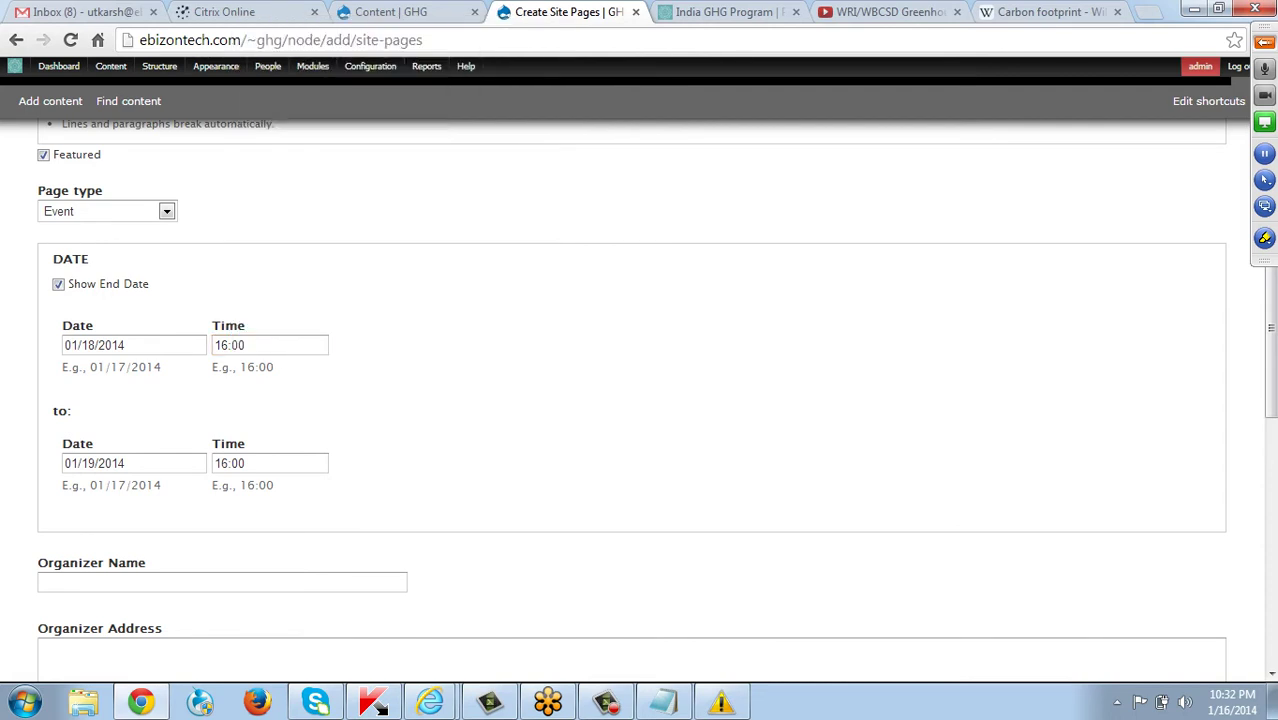
double_click(238, 345)
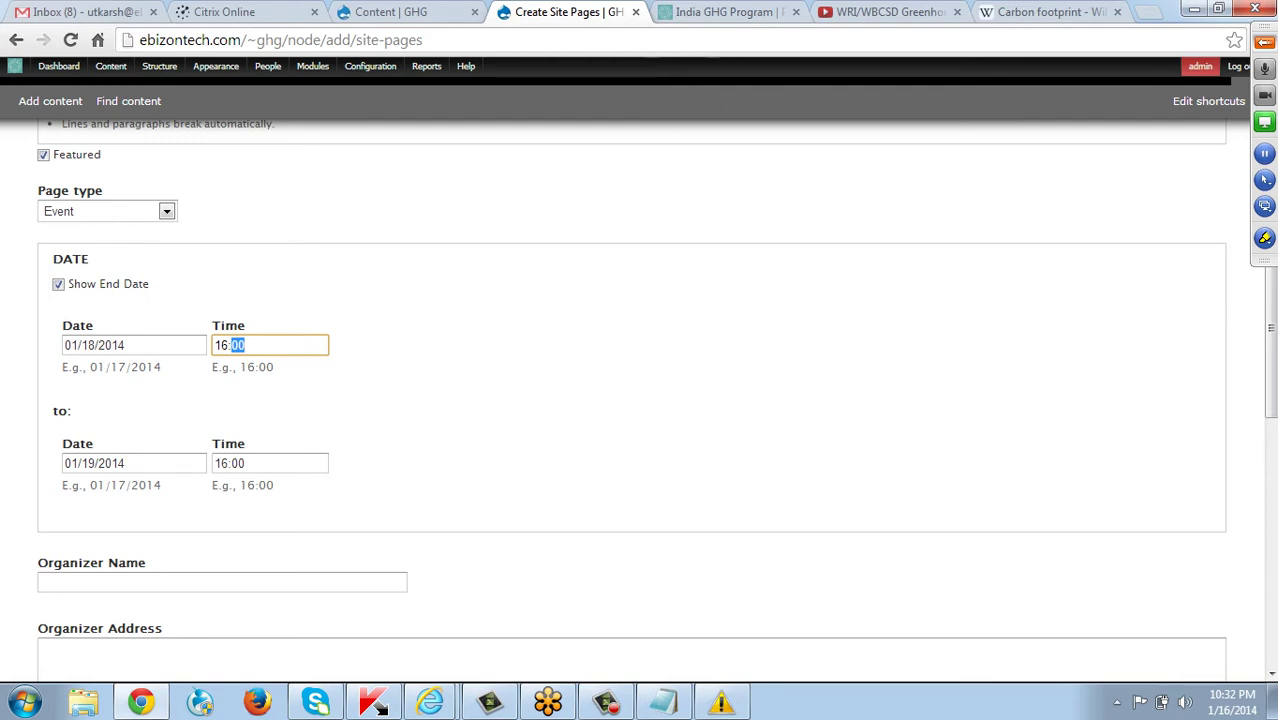
key("Tab")
key("Escape")
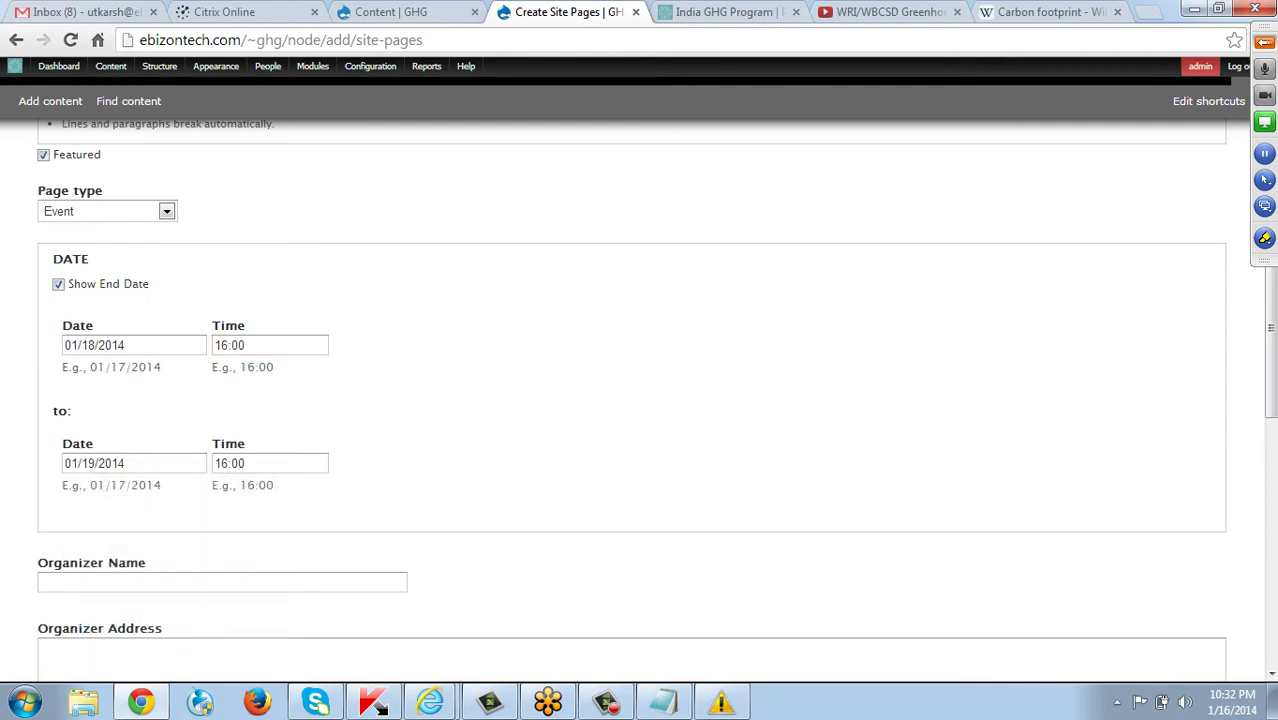
double_click(220, 463)
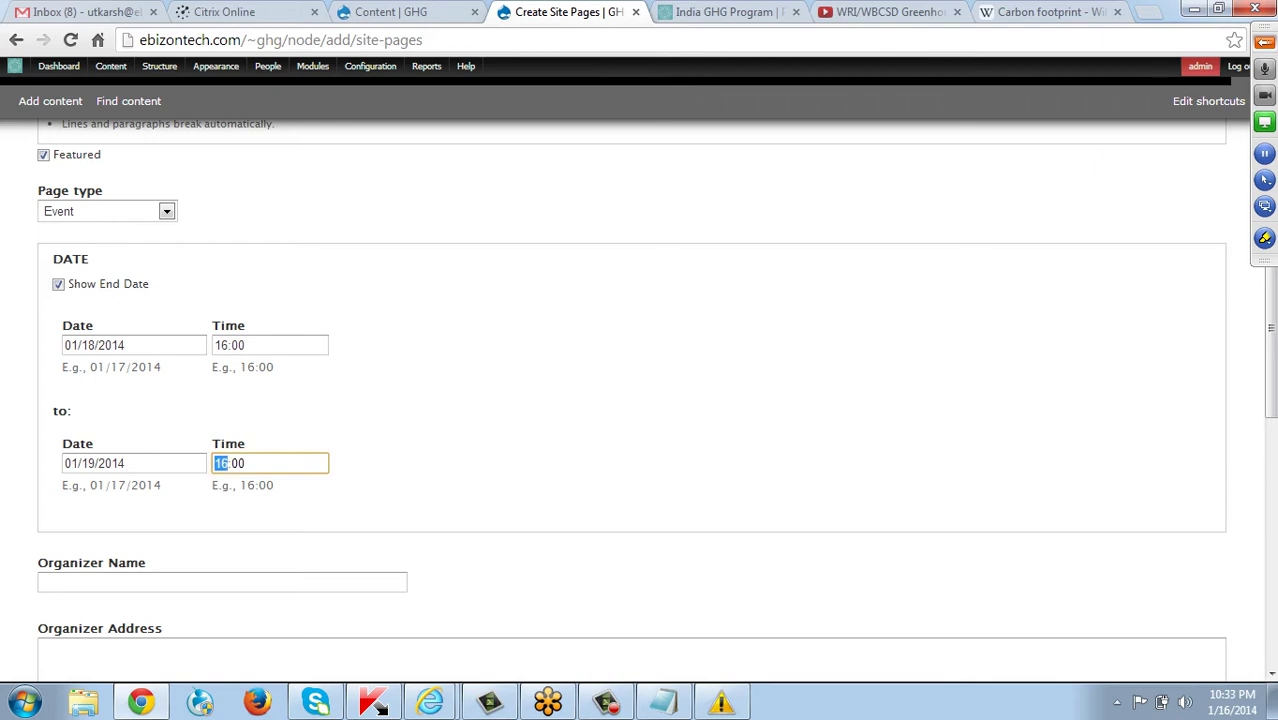
key("Up")
Enter the organizer's name and postal address in the Organizer fields.
scroll(640, 400, "down", 2)
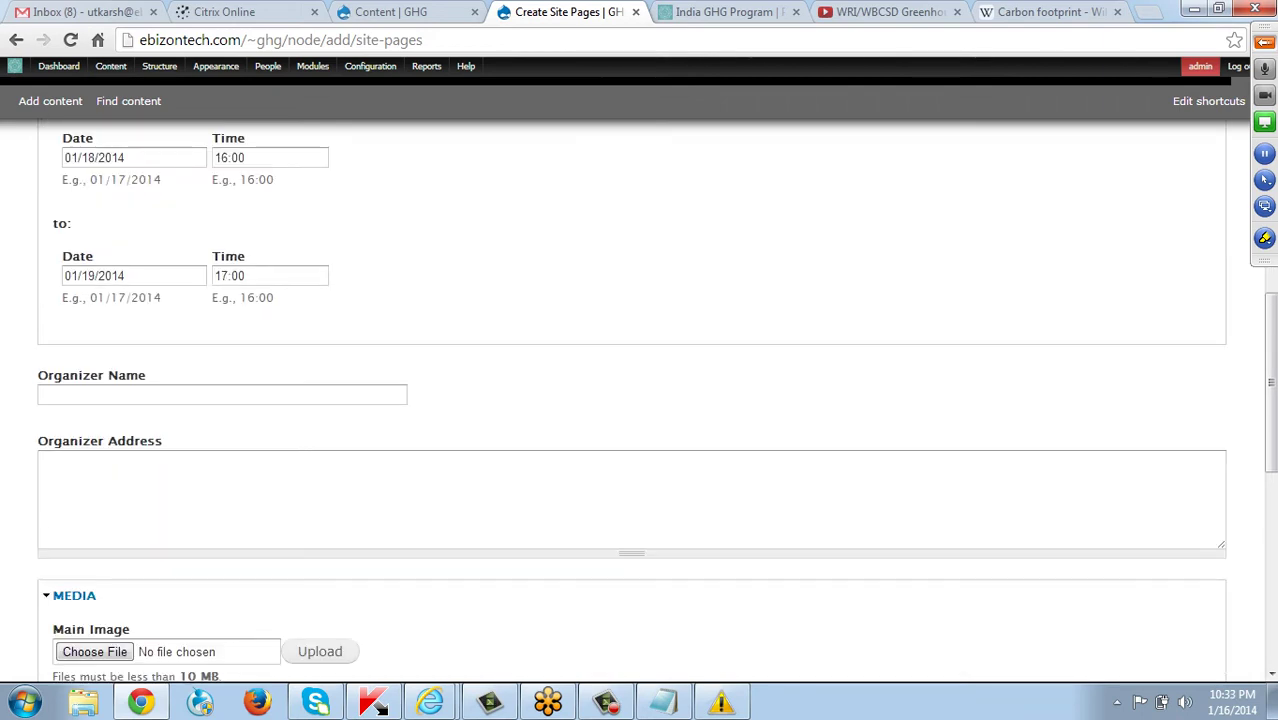
left_click(222, 395)
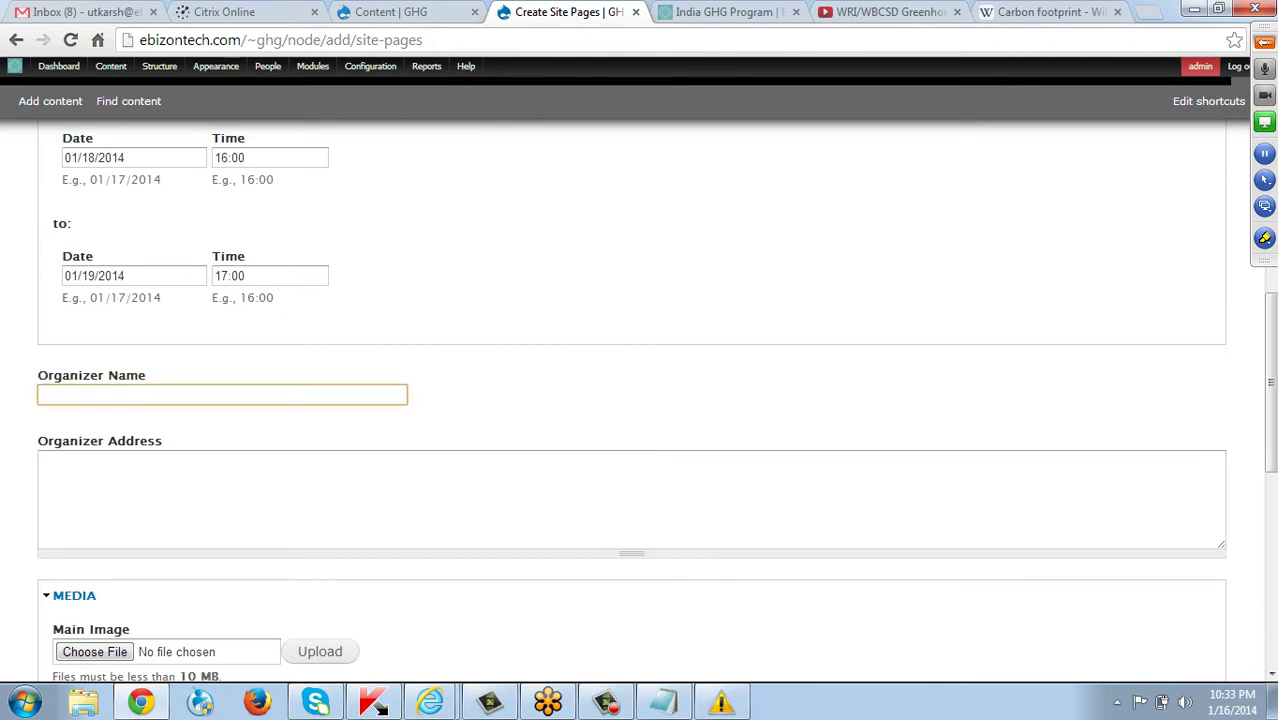
type("Vivek")
left_click(41, 462)
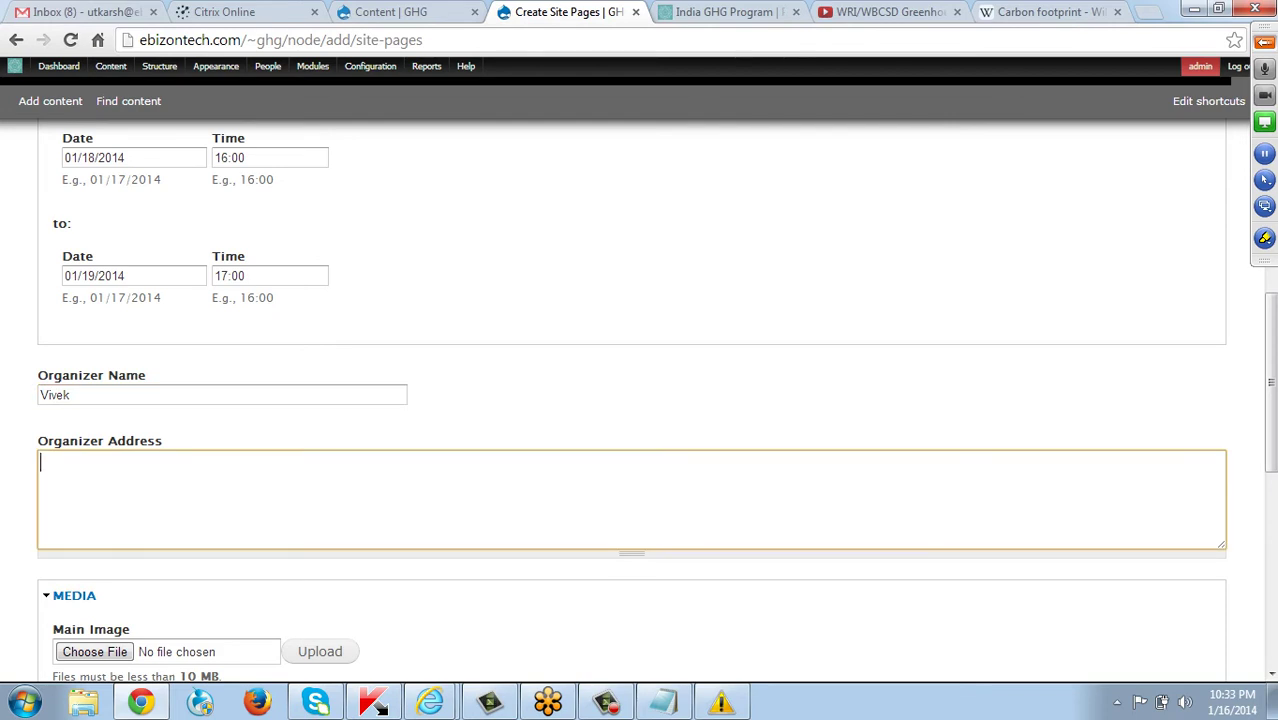
scroll(631, 400, "down", 3)
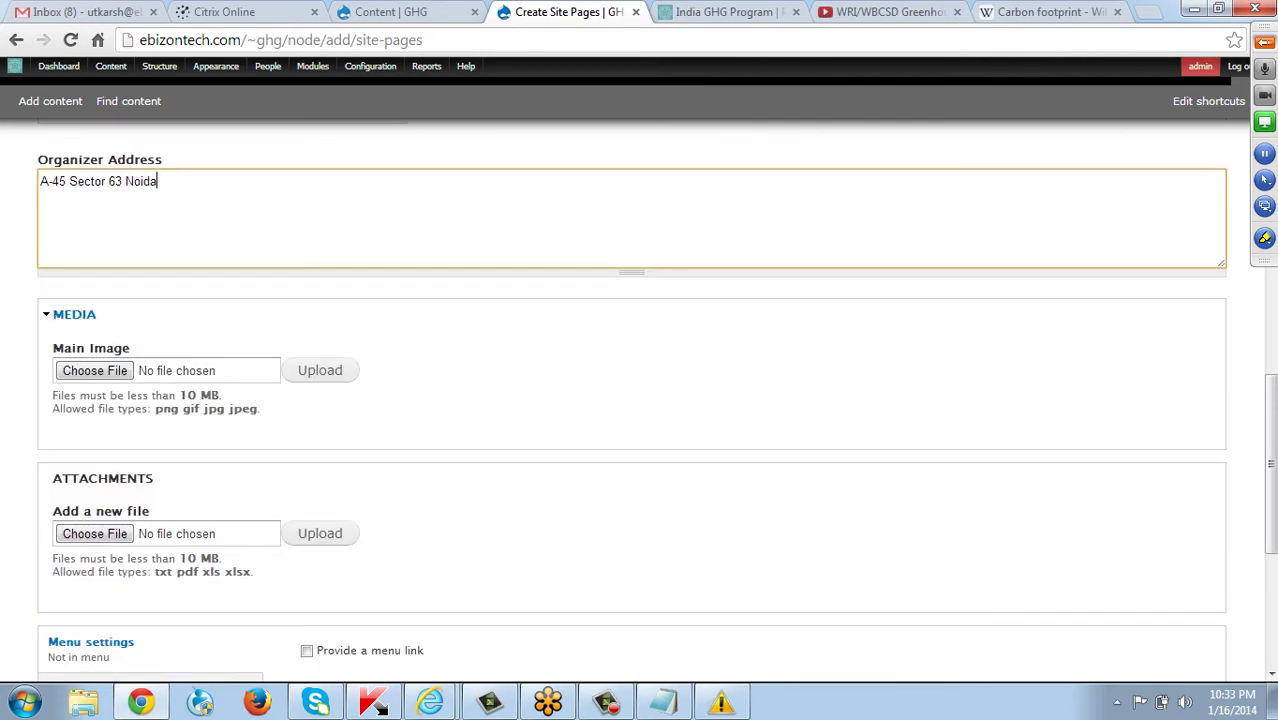
Upload Penguins.jpg from Sample Pictures as the event's main image.
key("Tab")
key("Tab")
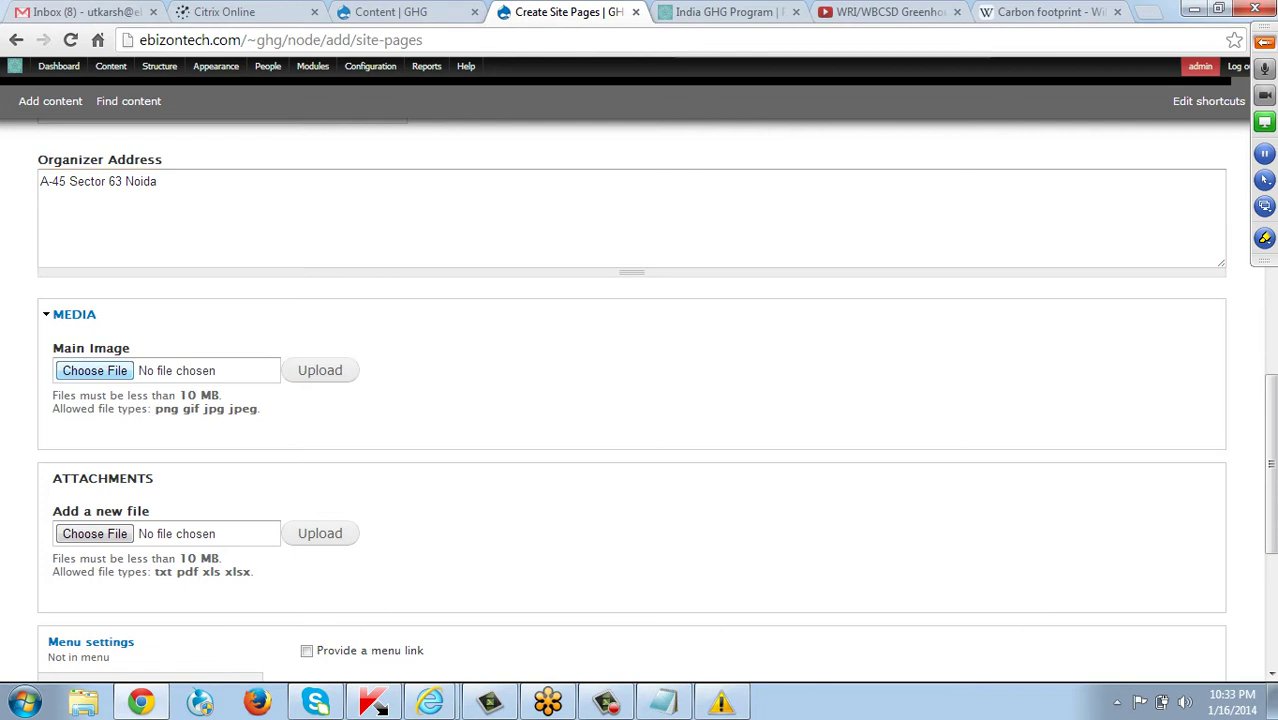
key("Return")
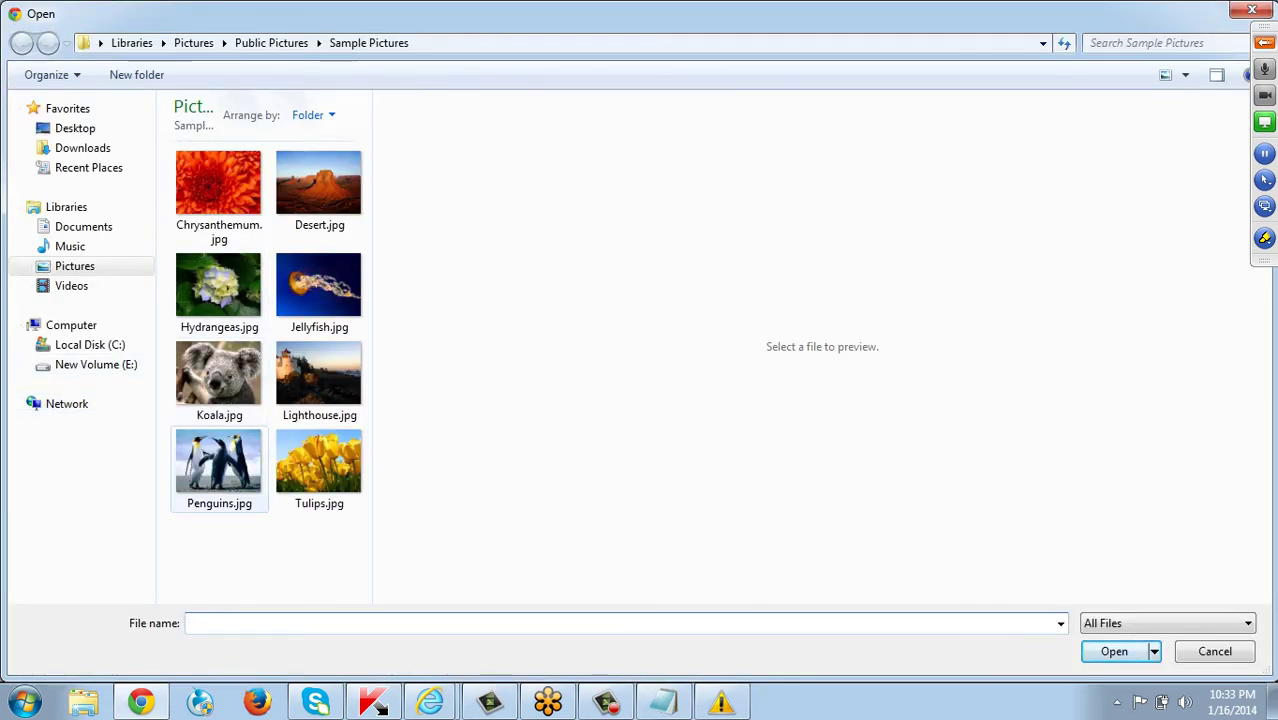
double_click(218, 462)
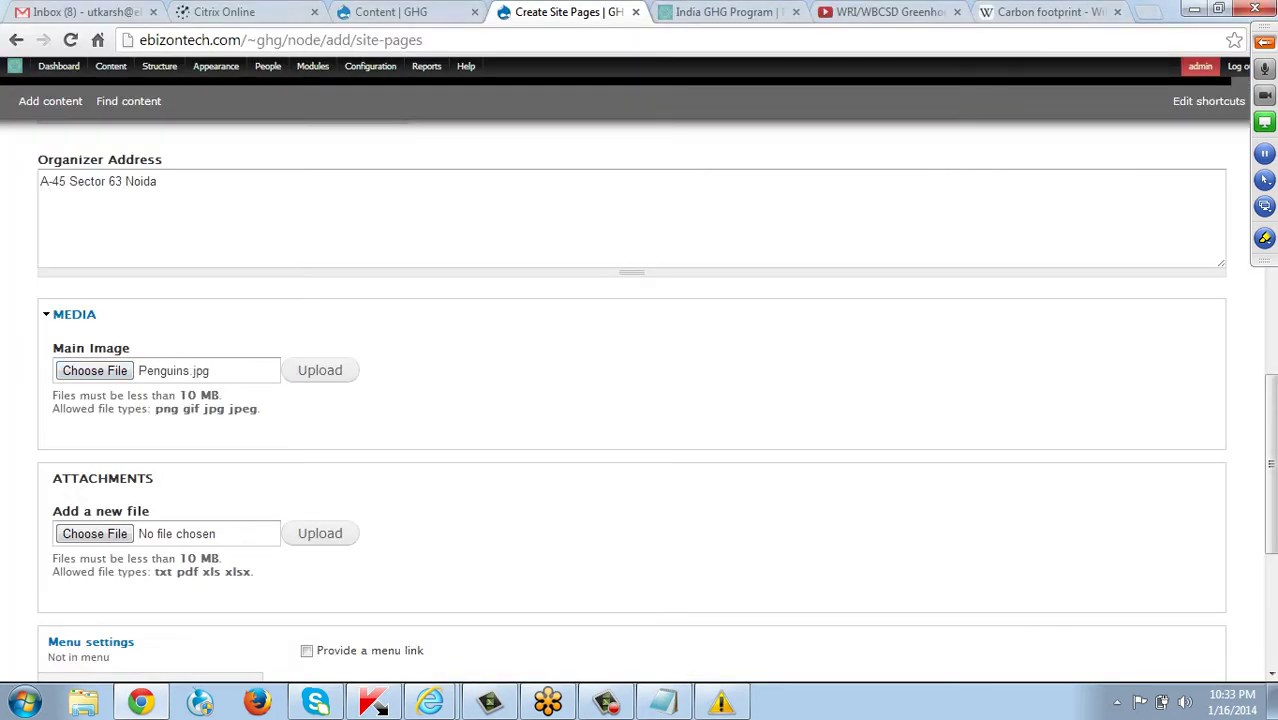
key("Tab")
key("Return")
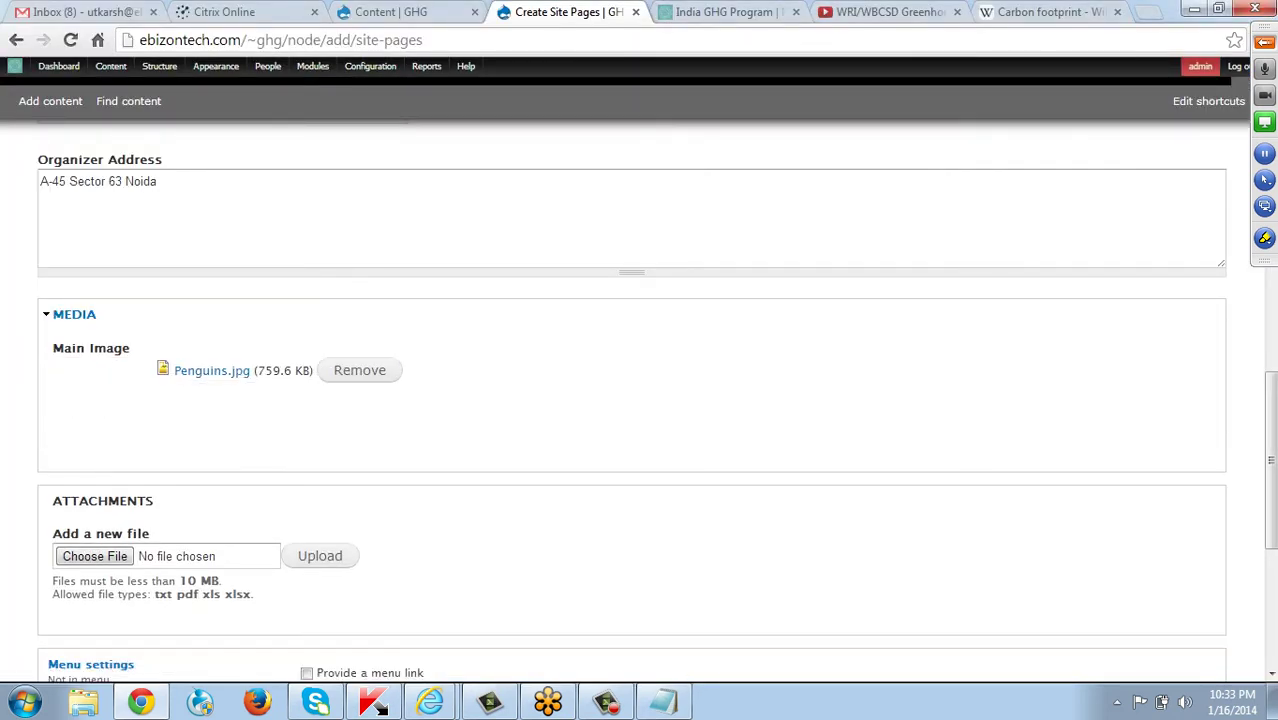
scroll(380, 703, "down", 2)
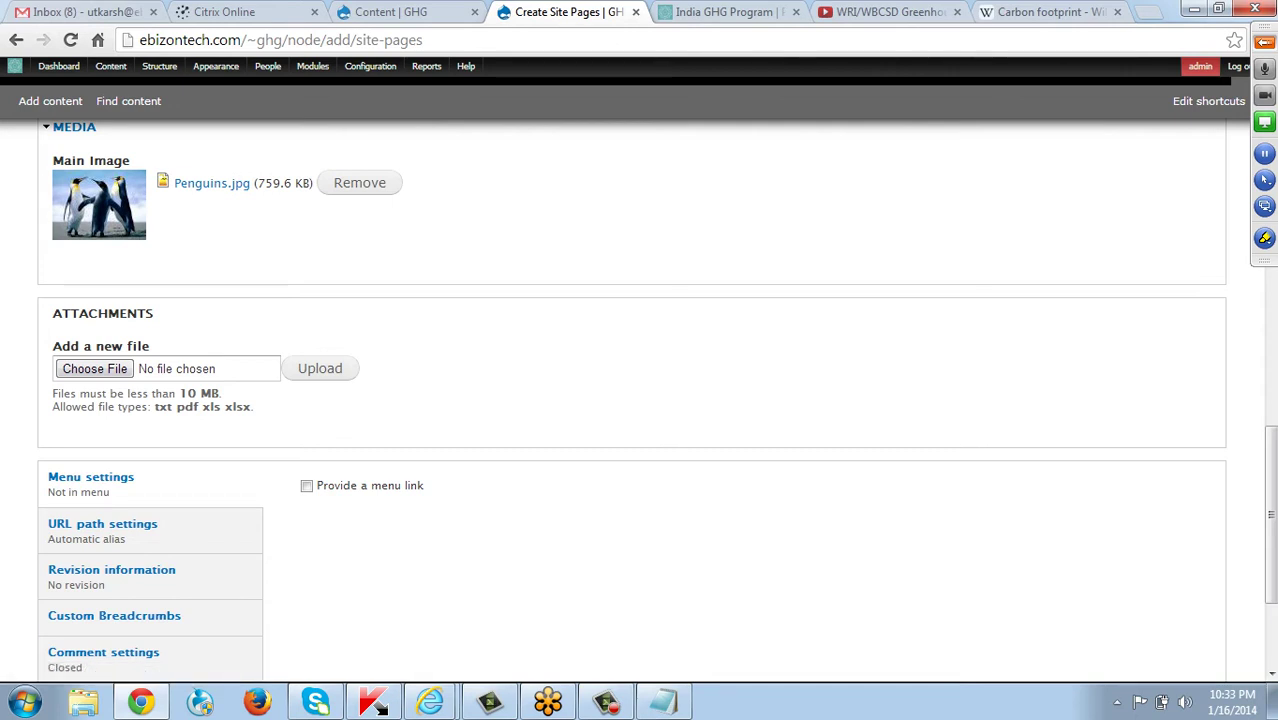
Try attaching Business Analyst Trainee.docx from the Desktop; it's rejected as a disallowed type.
left_click(95, 368)
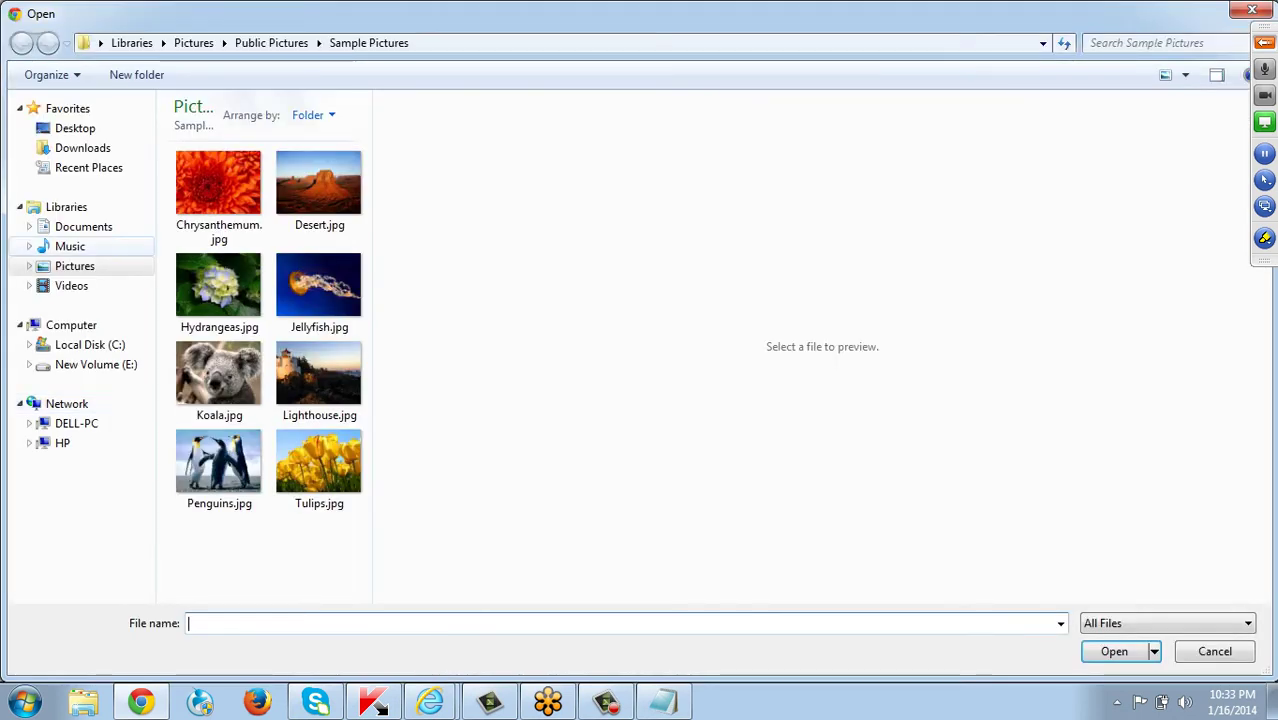
left_click(75, 128)
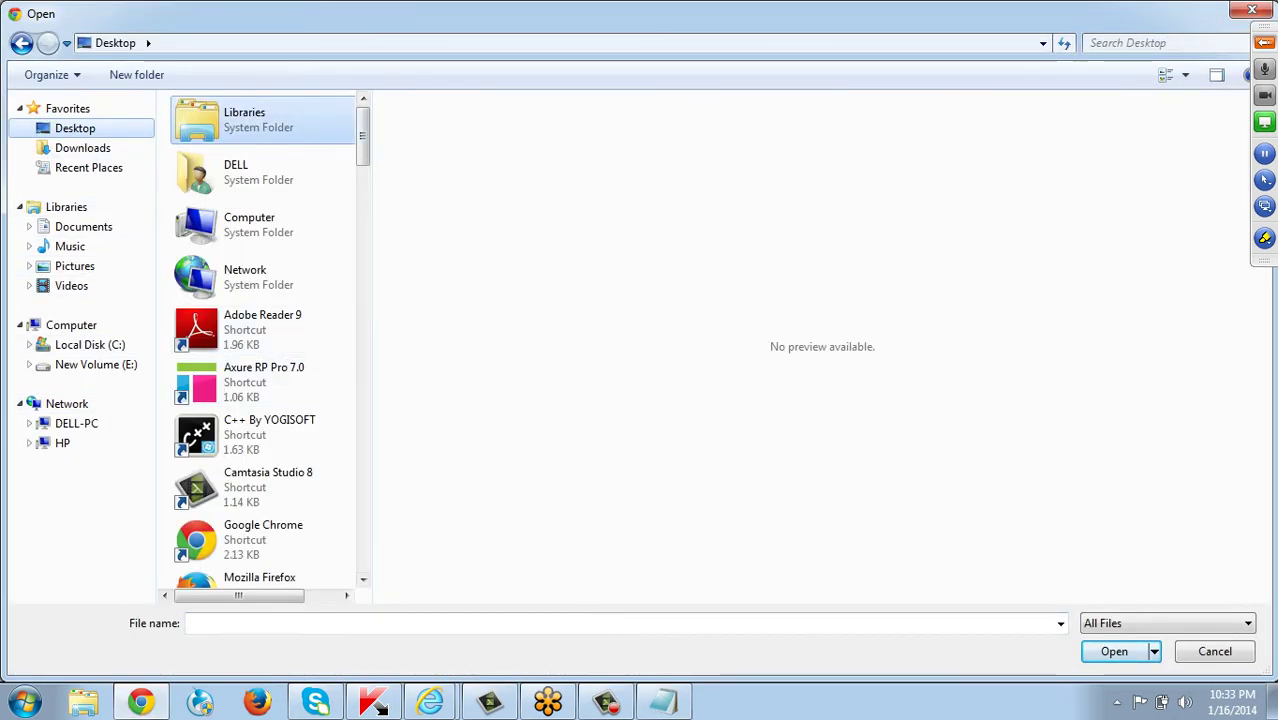
scroll(262, 340, "down", 10)
scroll(262, 340, "down", 1)
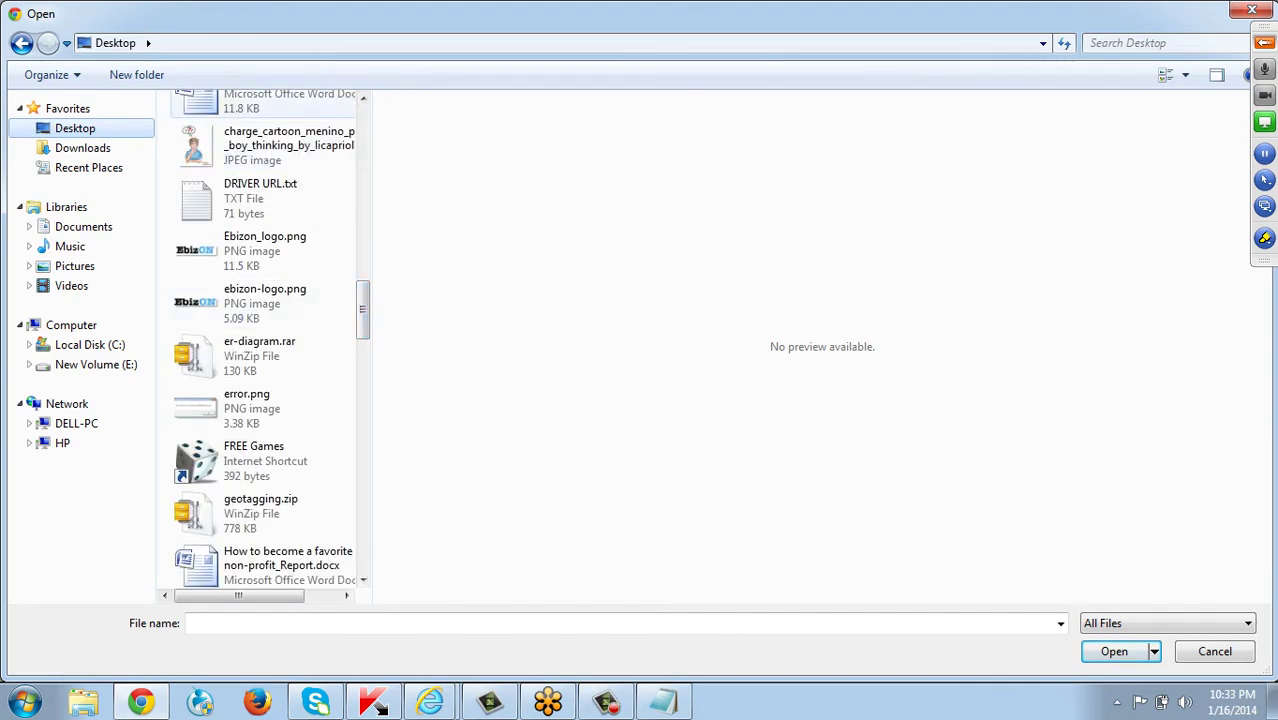
double_click(260, 100)
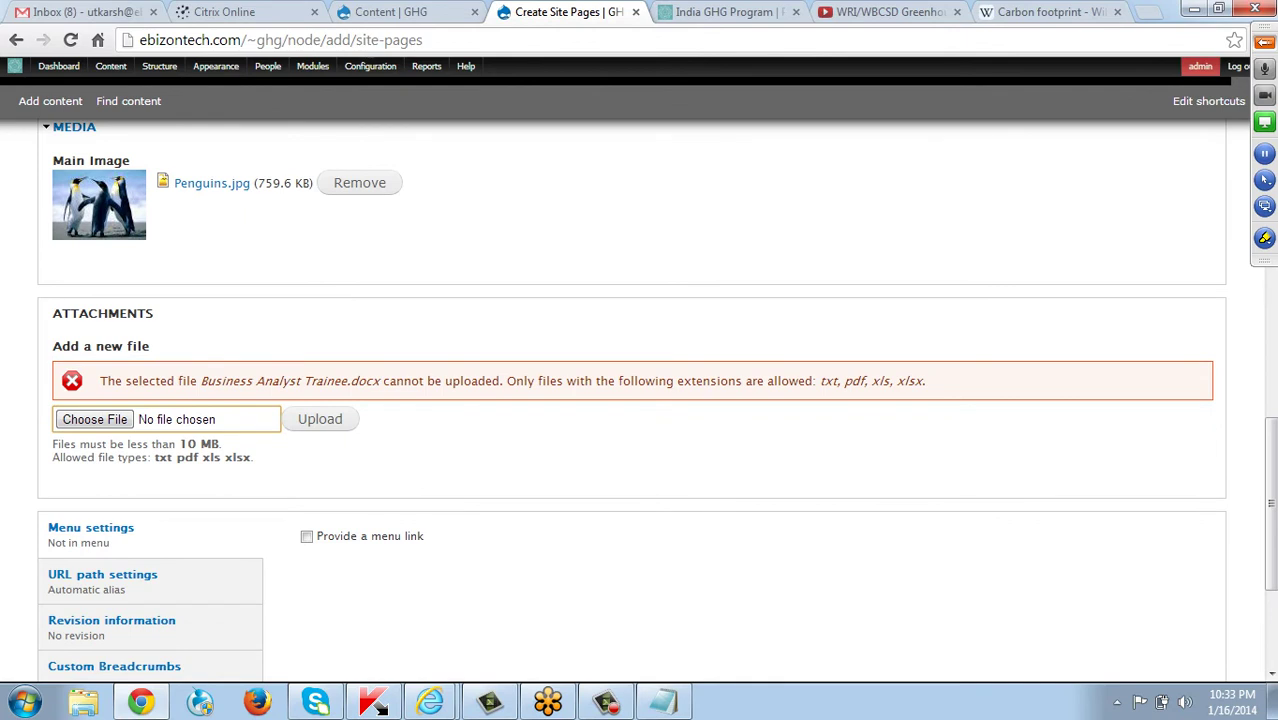
left_click_drag(850, 381, 926, 381)
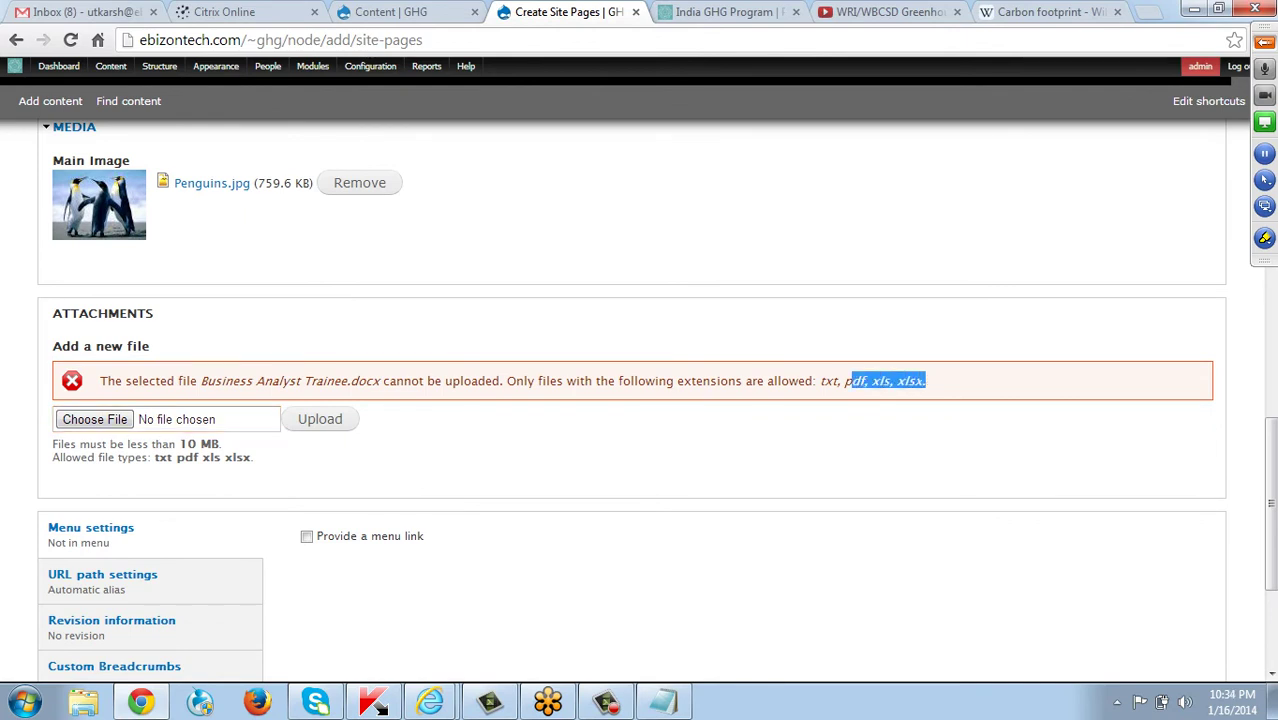
left_click(926, 381)
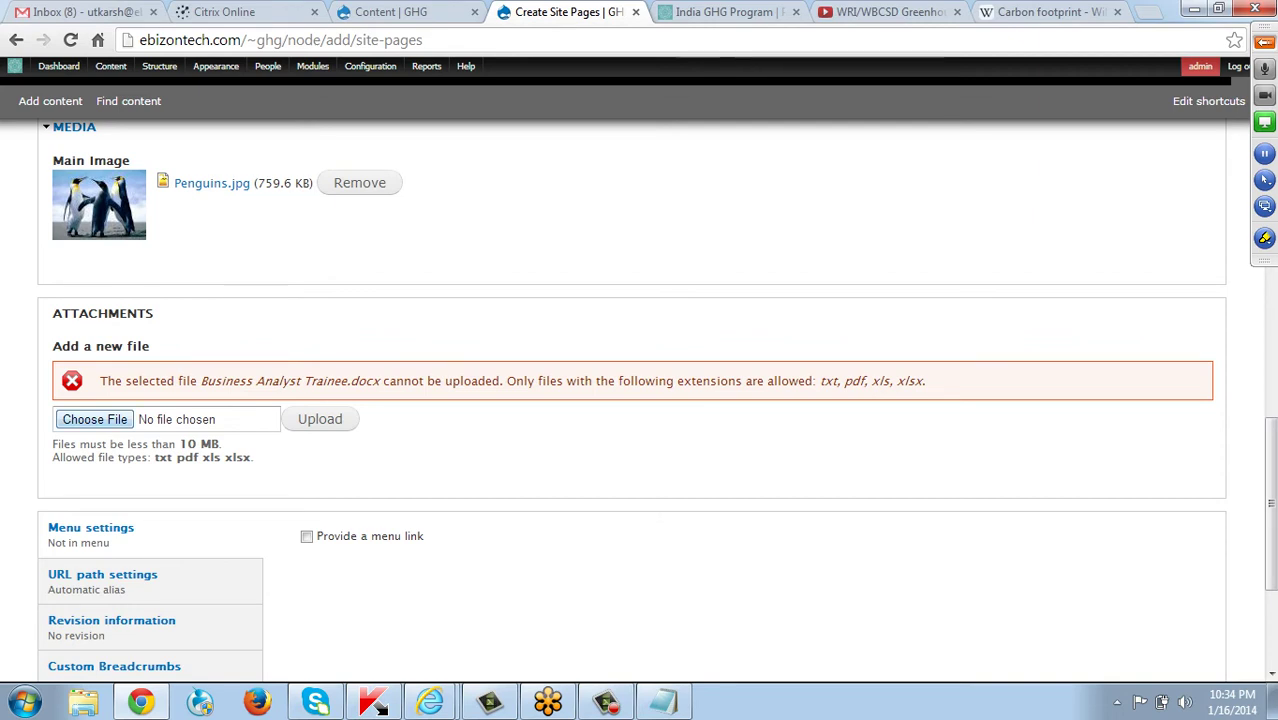
Reopen the attachment file picker and close it without choosing a file.
left_click(95, 419)
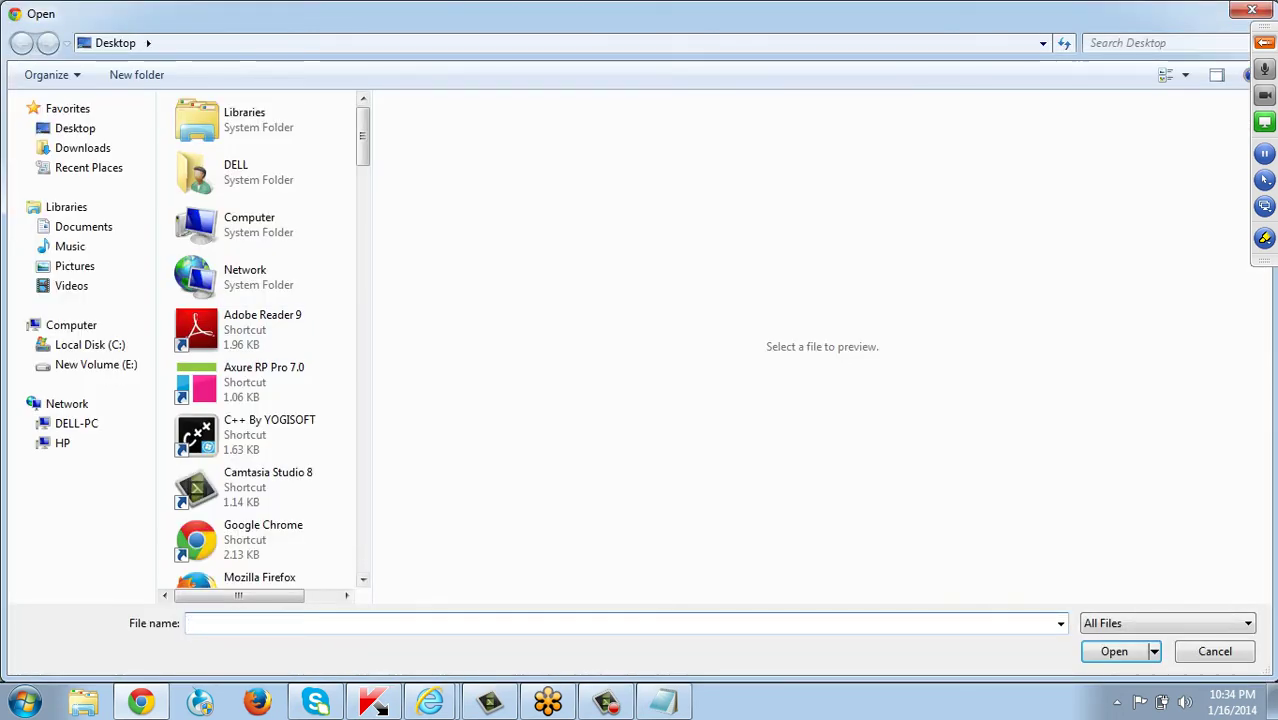
scroll(250, 200, "down", 5)
scroll(263, 340, "down", 8)
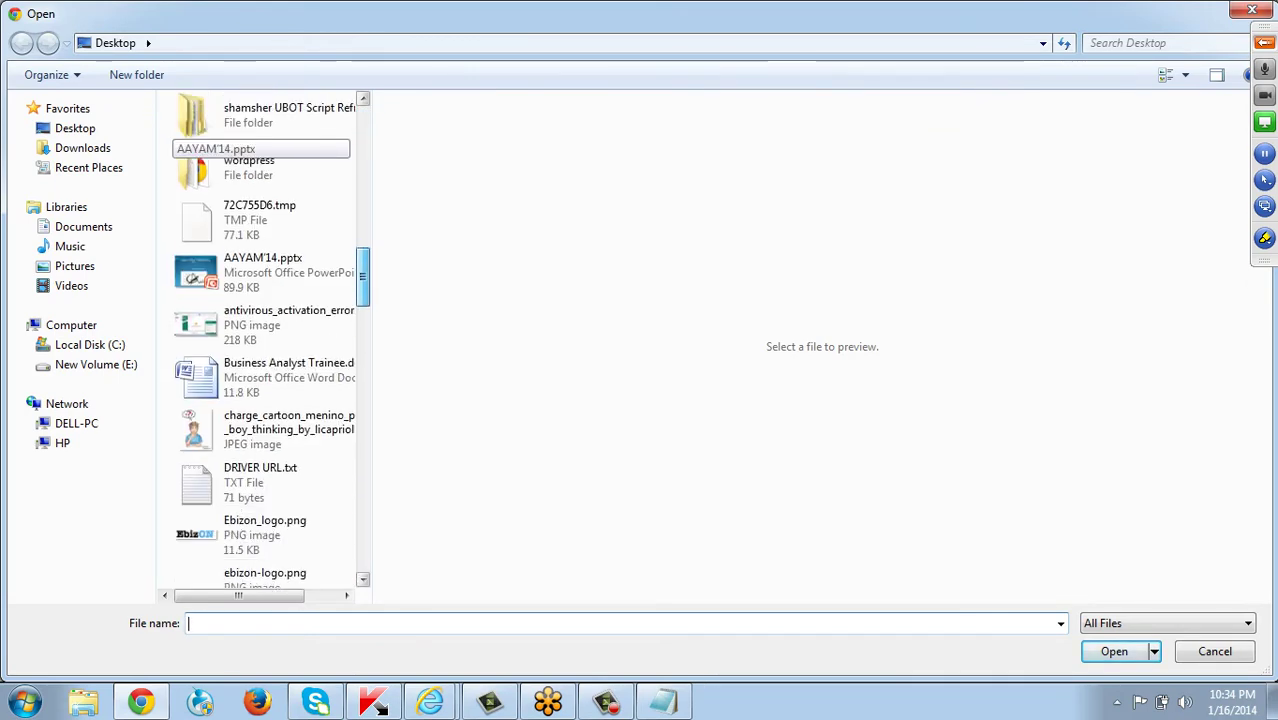
scroll(263, 340, "down", 3)
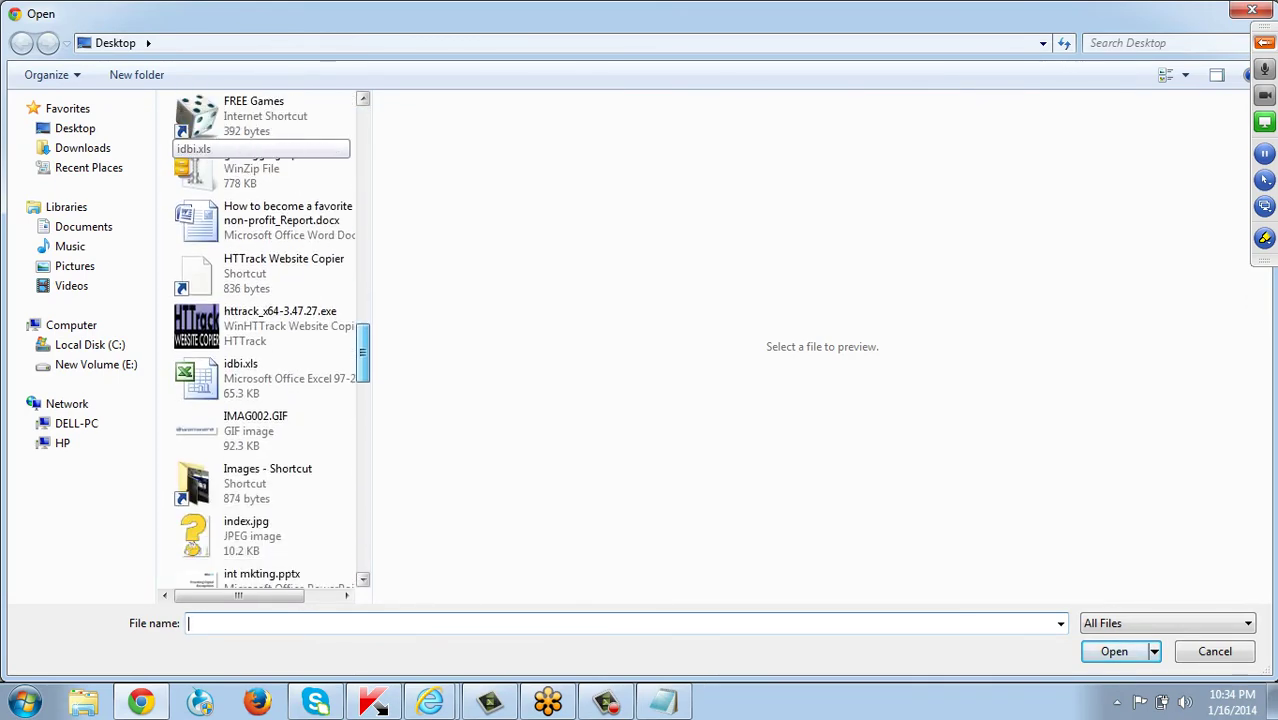
scroll(263, 340, "down", 4)
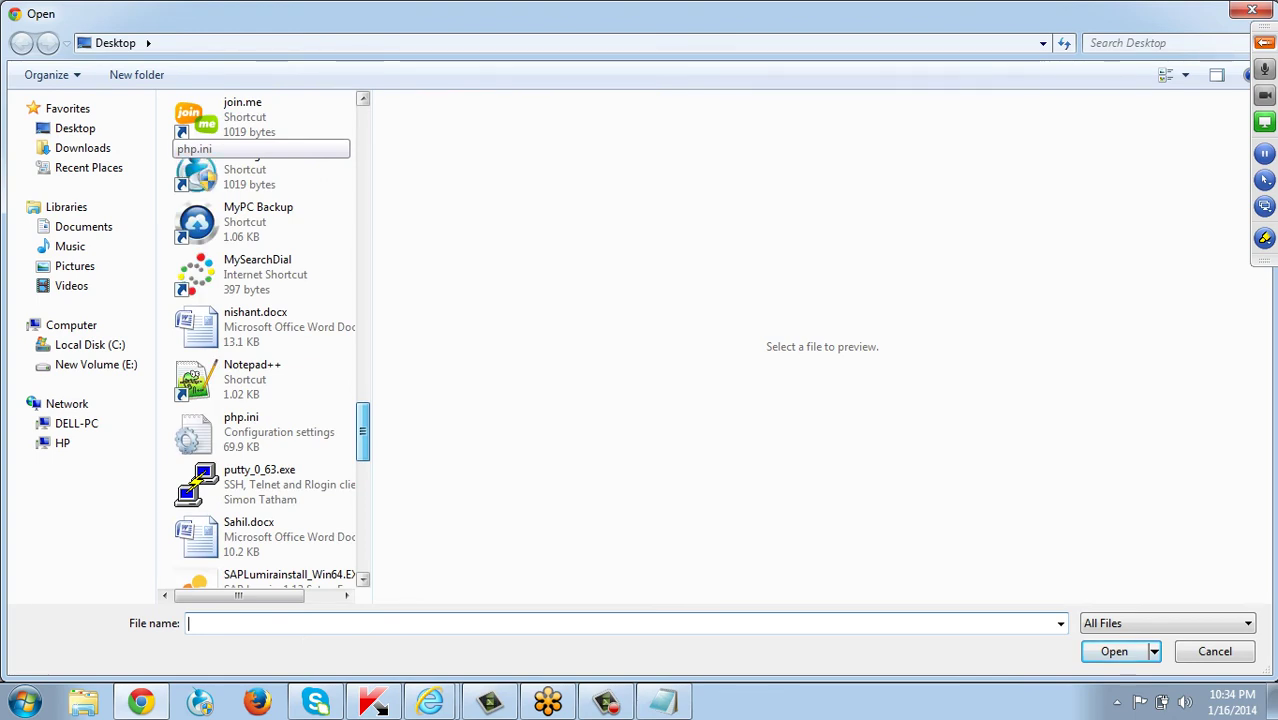
scroll(263, 340, "up", 5)
scroll(263, 370, "down", 1)
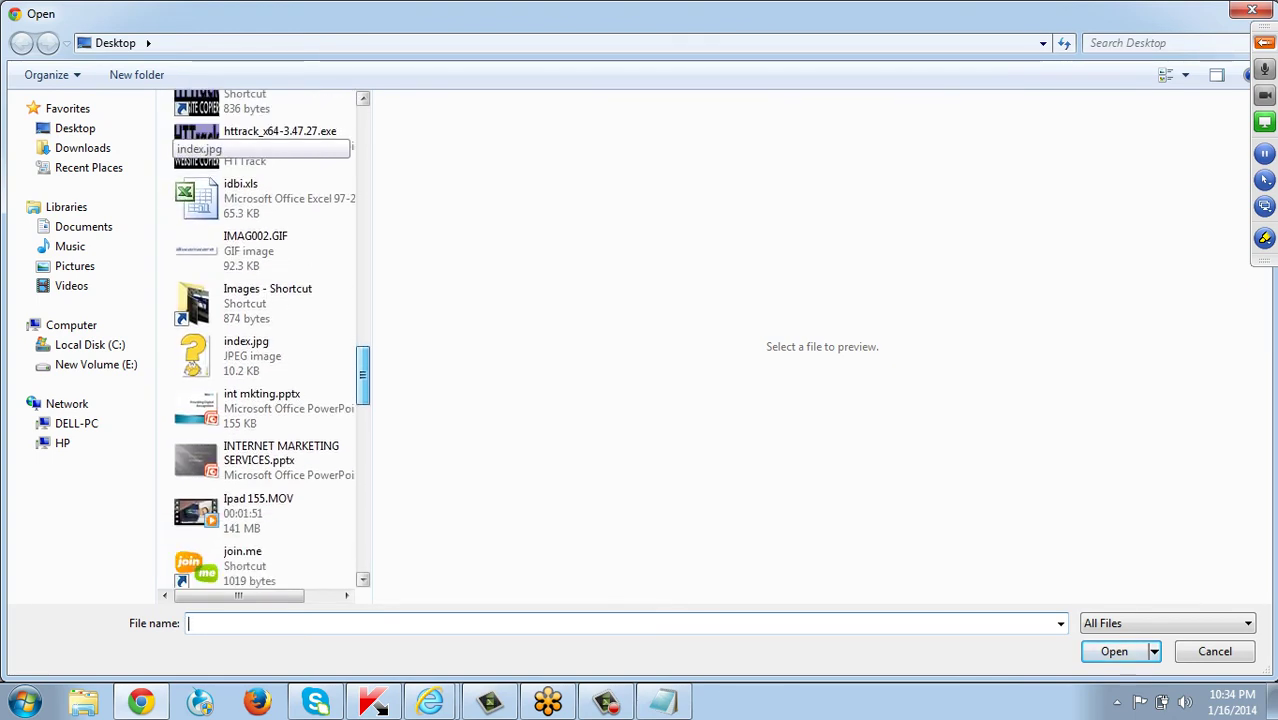
scroll(192, 380, "up", 1)
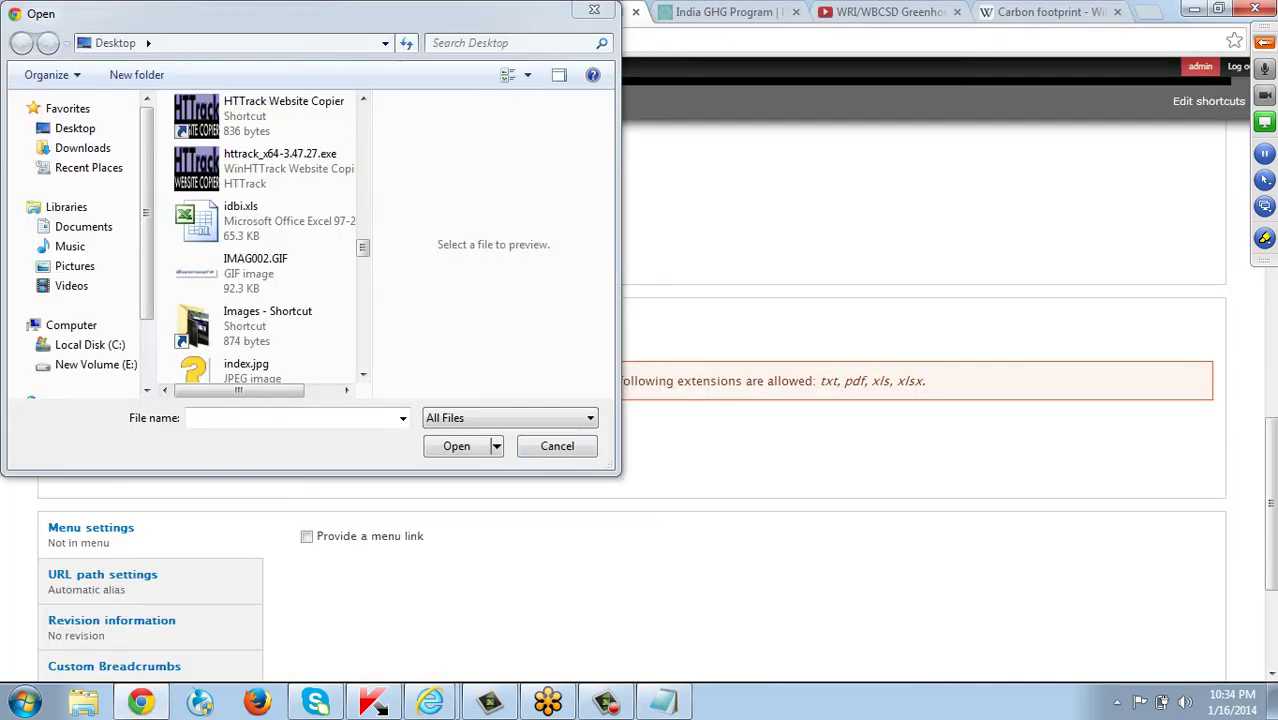
key("Escape")
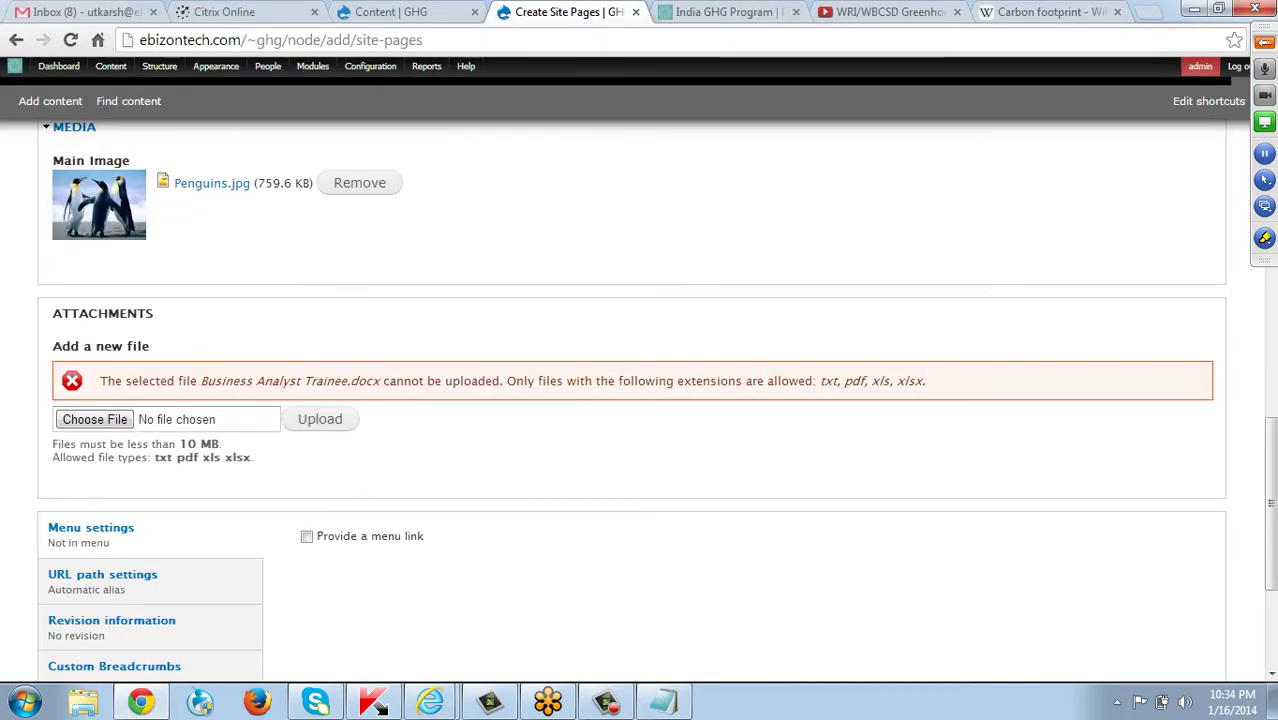
scroll(639, 400, "up", 3)
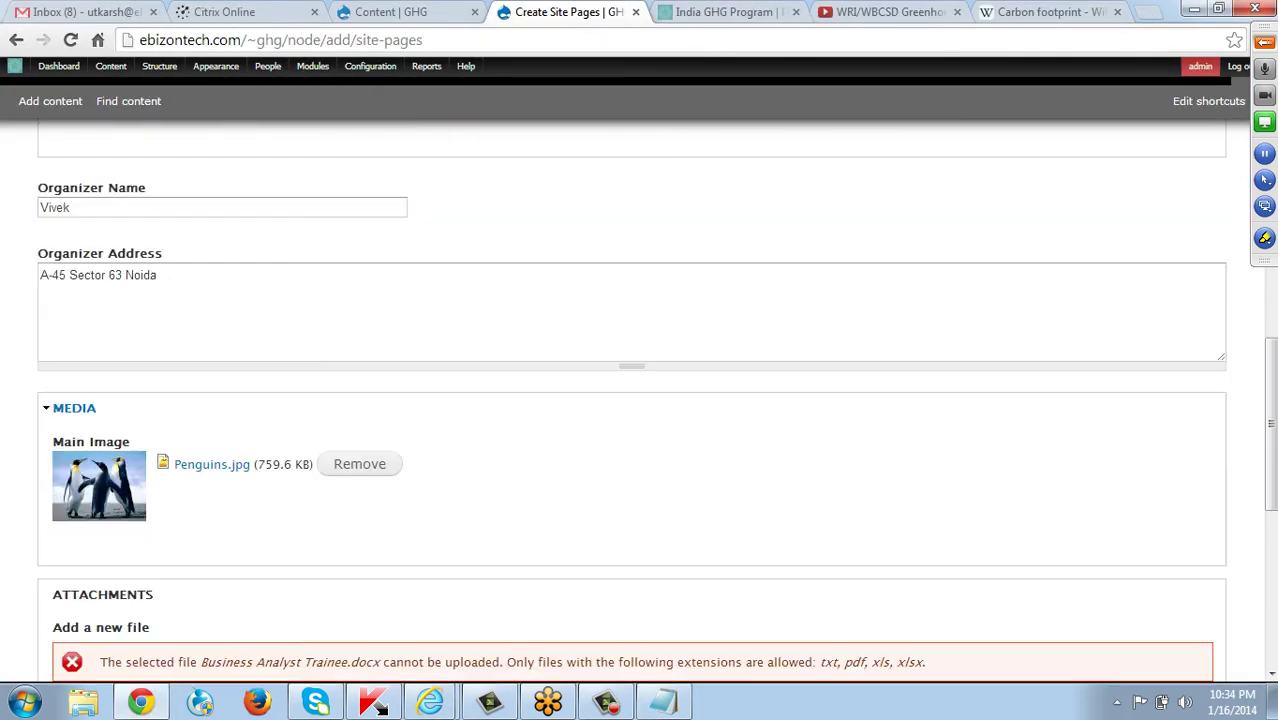
scroll(639, 400, "up", 2)
scroll(639, 400, "up", 3)
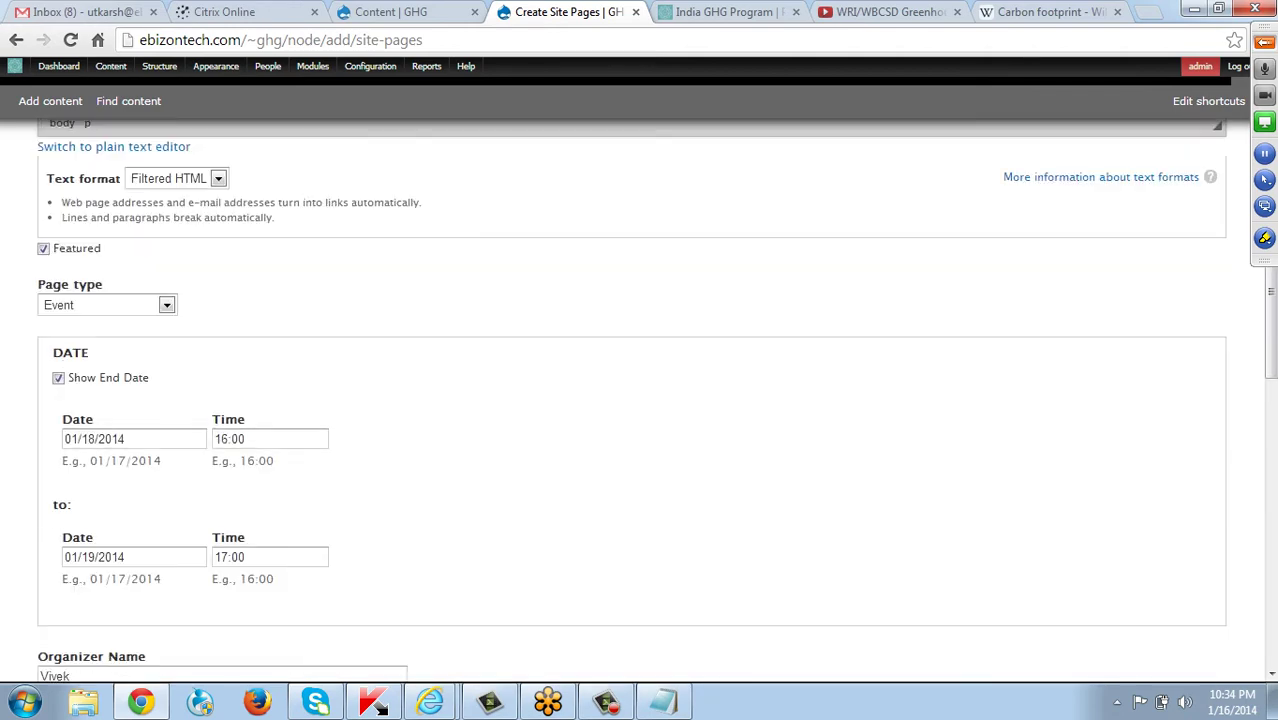
scroll(639, 400, "up", 3)
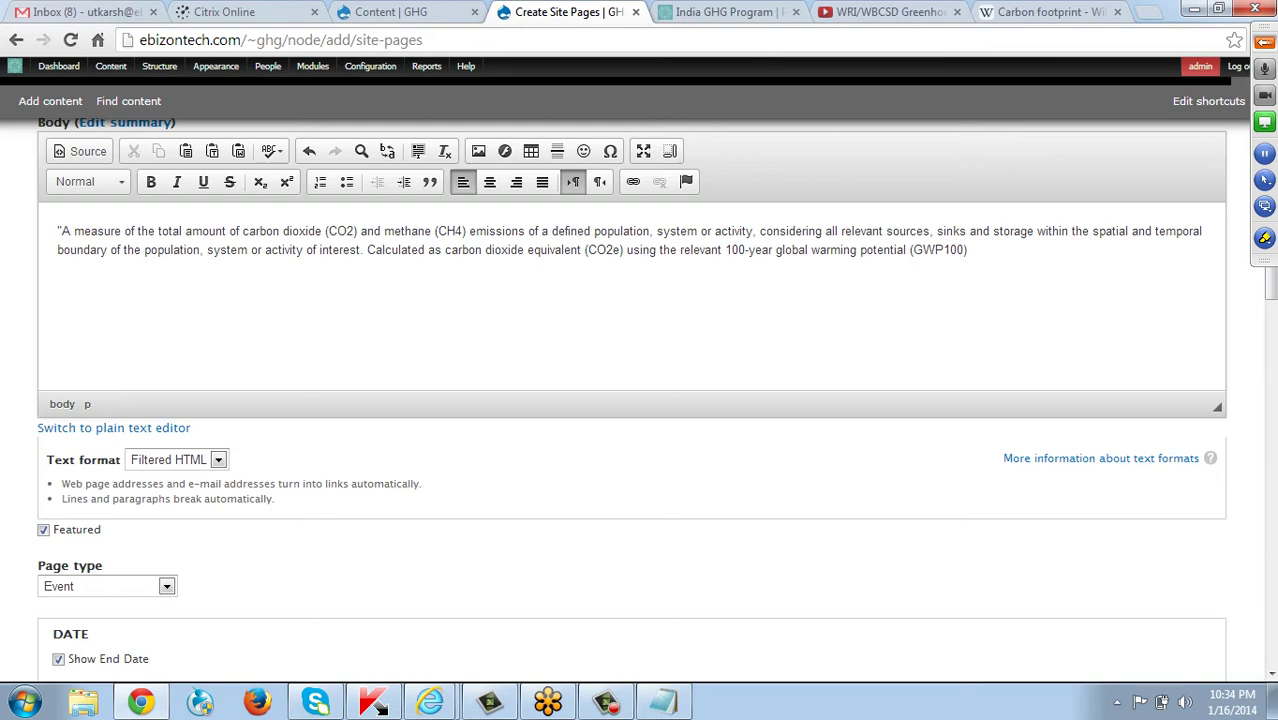
scroll(640, 400, "down", 2)
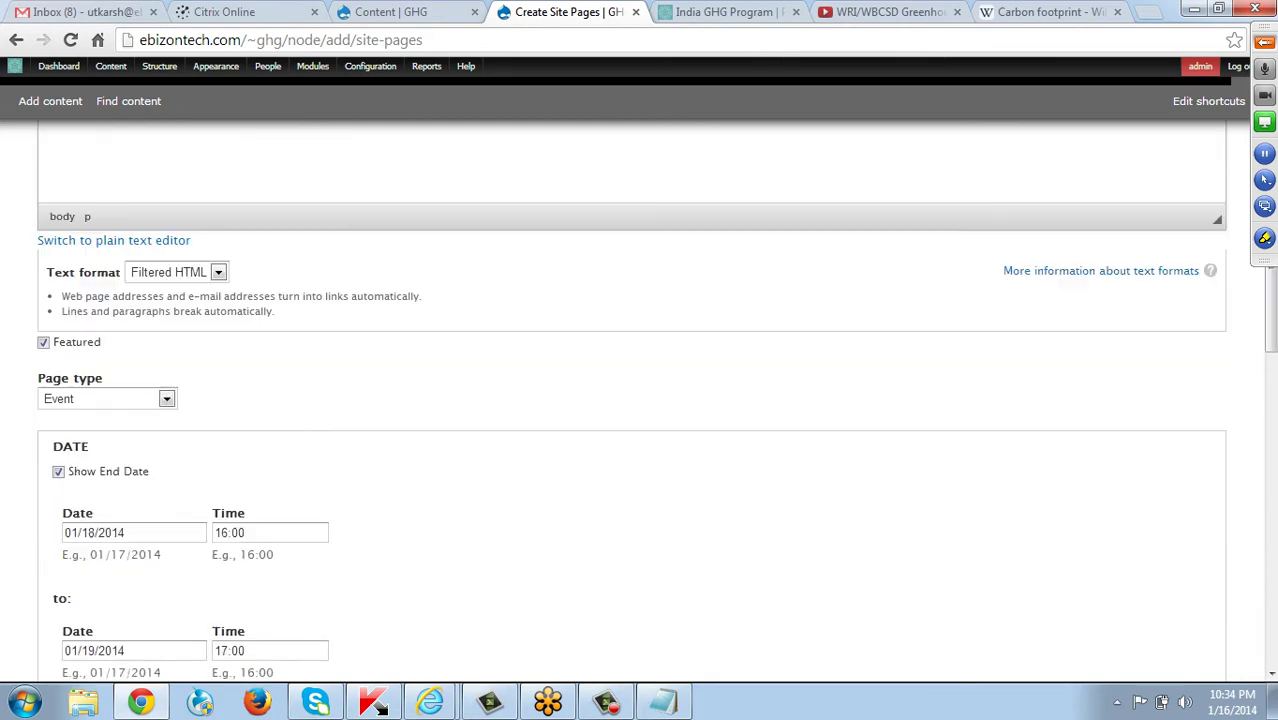
scroll(640, 400, "down", 9)
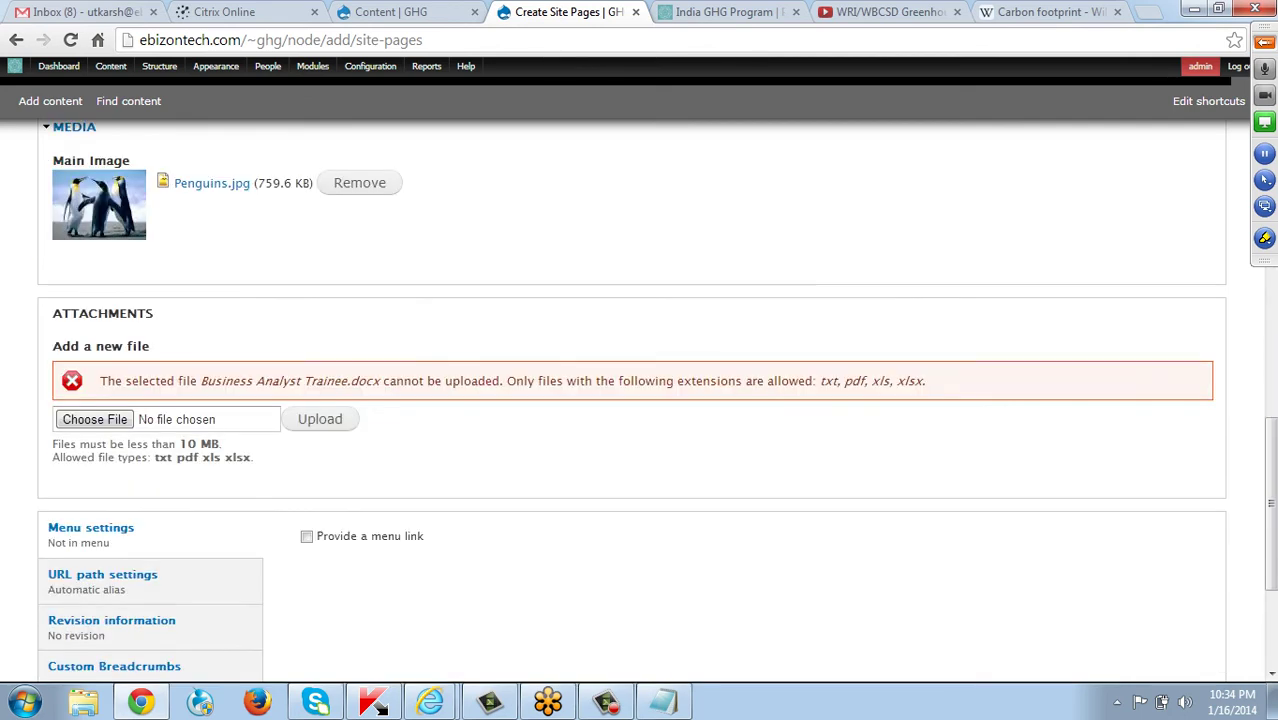
scroll(640, 400, "down", 3)
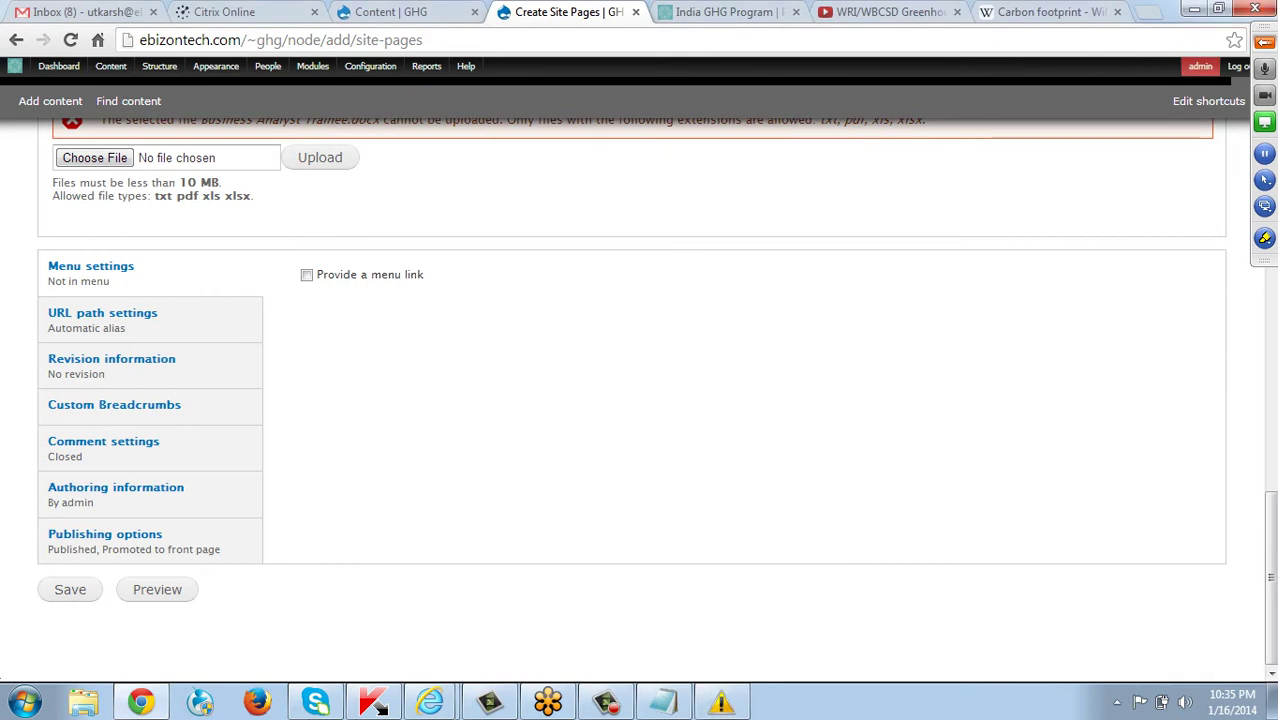
scroll(640, 400, "up", 3)
scroll(640, 400, "up", 3)
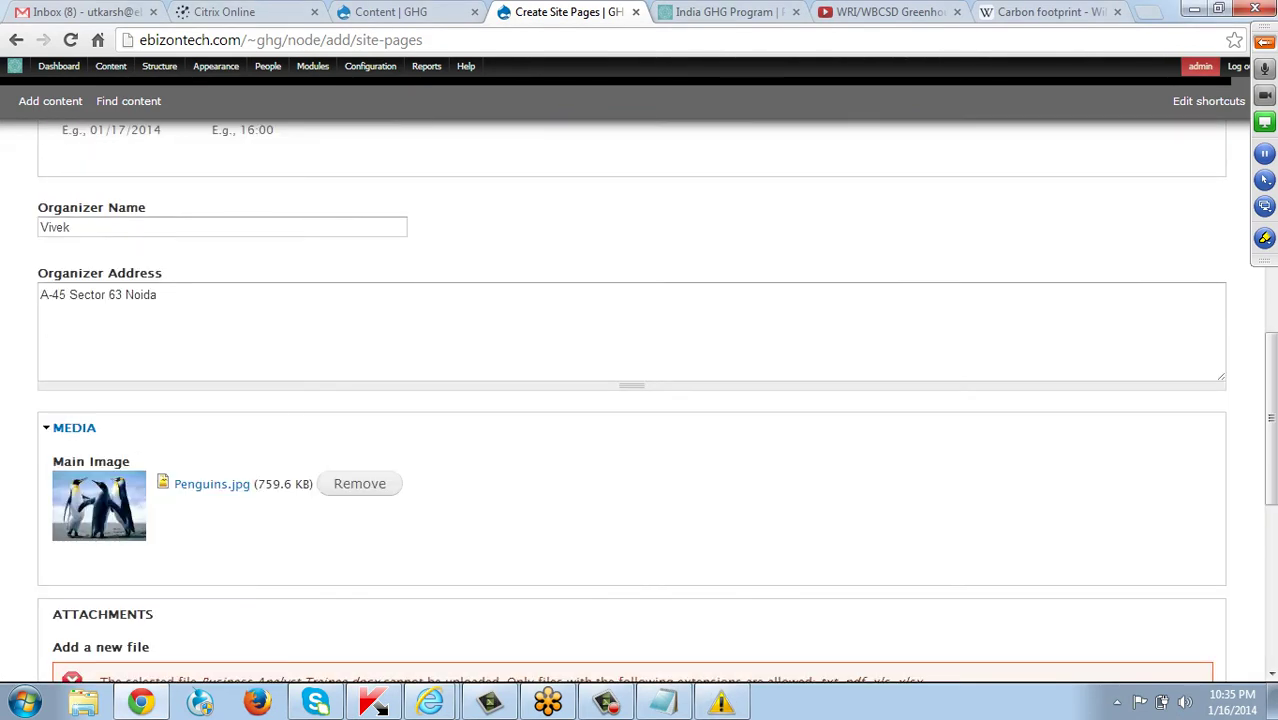
scroll(640, 400, "down", 6)
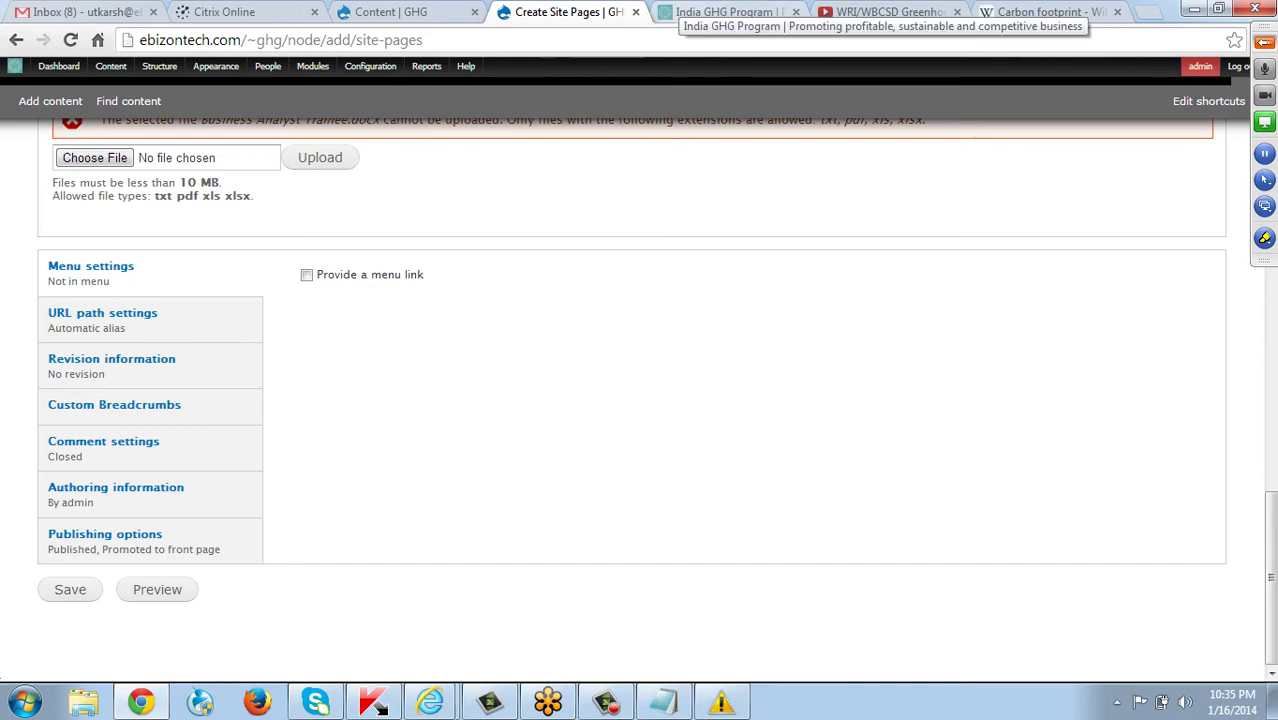
left_click(730, 12)
scroll(640, 370, "down", 9)
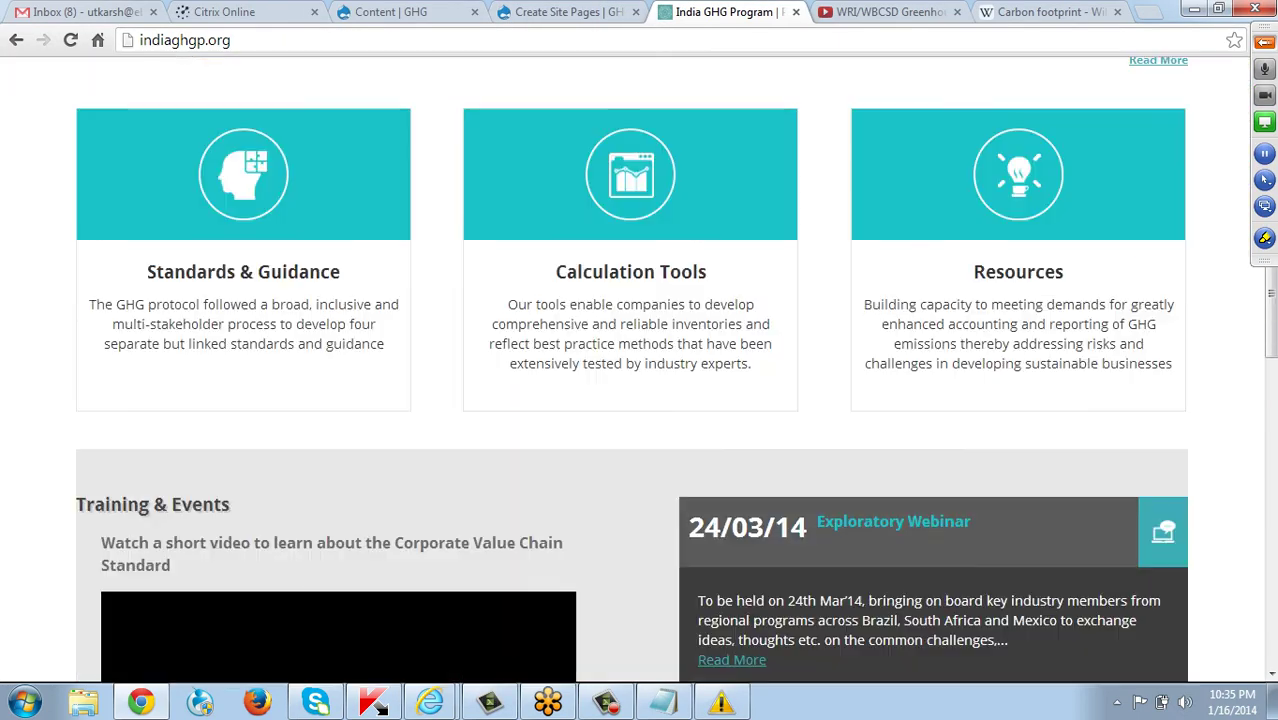
scroll(640, 370, "down", 6)
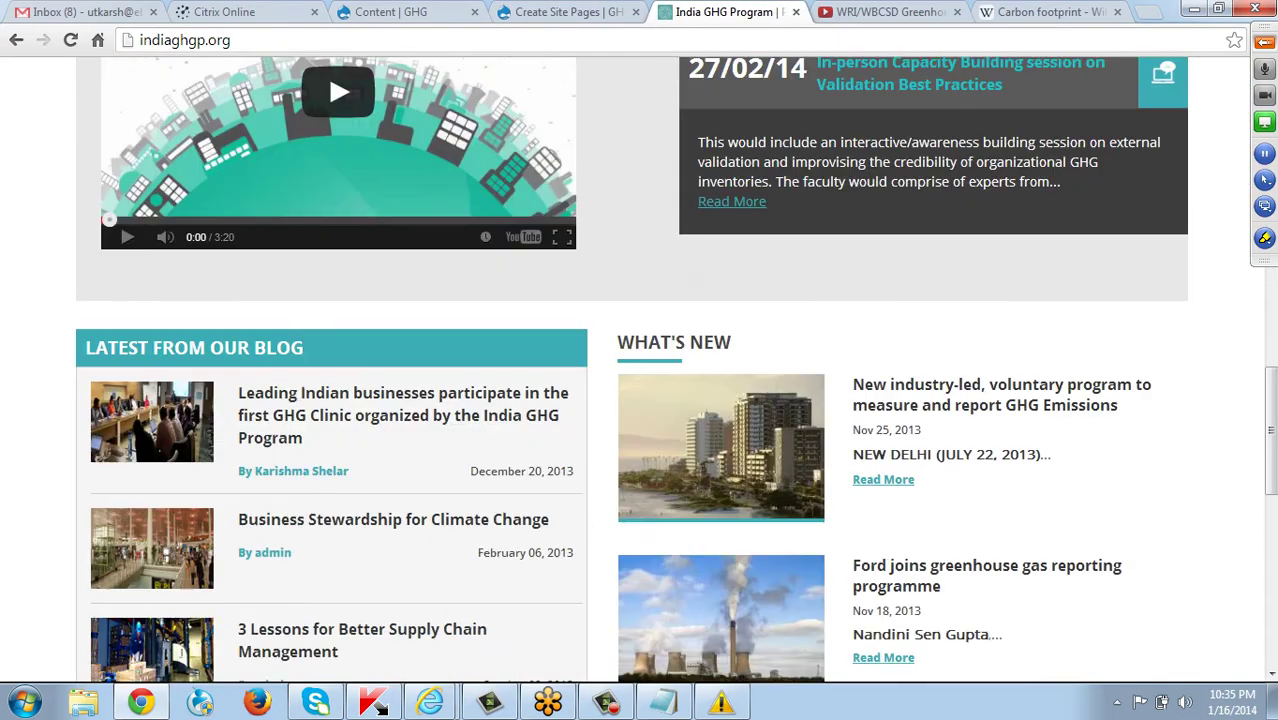
scroll(640, 370, "down", 2)
scroll(640, 370, "up", 5)
scroll(640, 370, "up", 1)
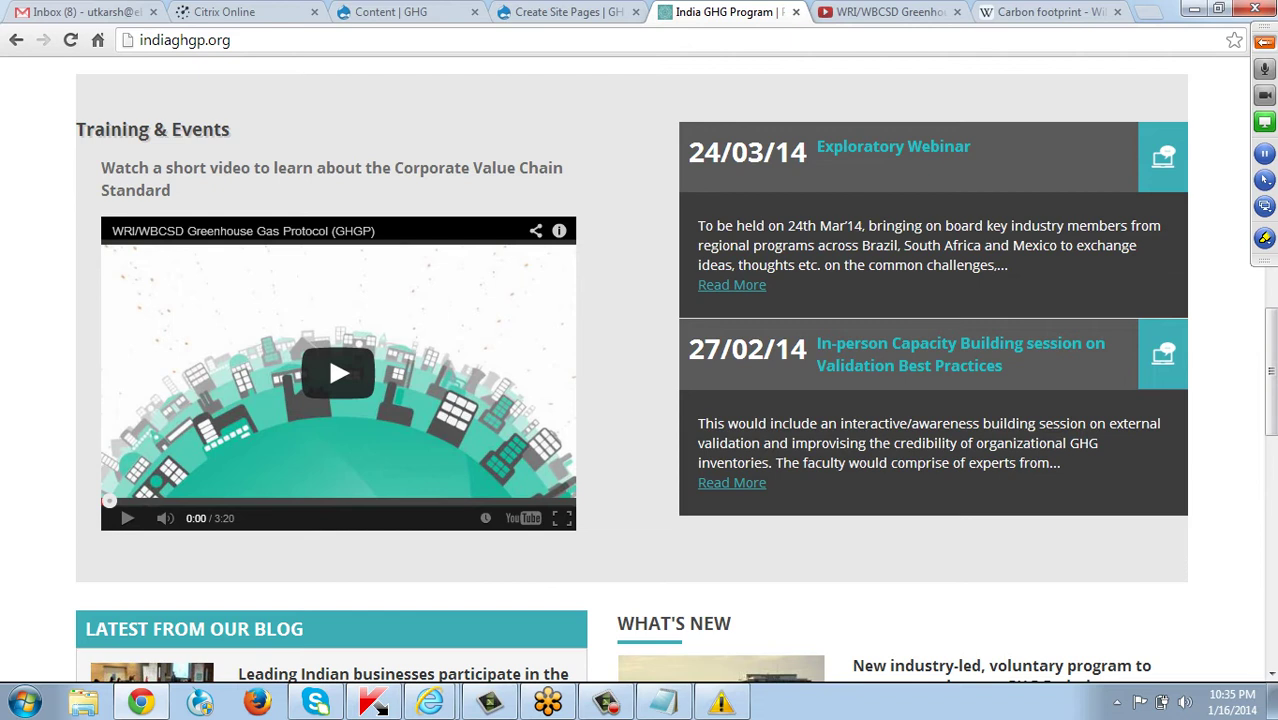
left_click_drag(705, 349, 791, 349)
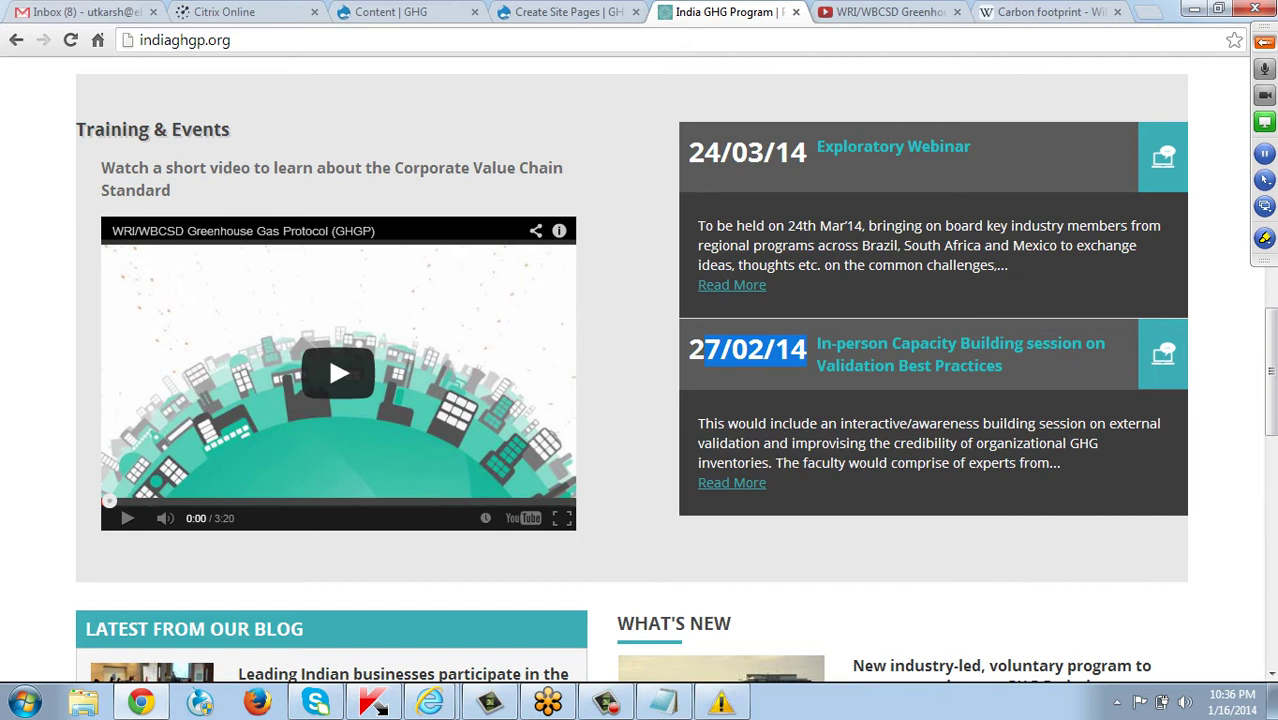
left_click_drag(826, 365, 1002, 366)
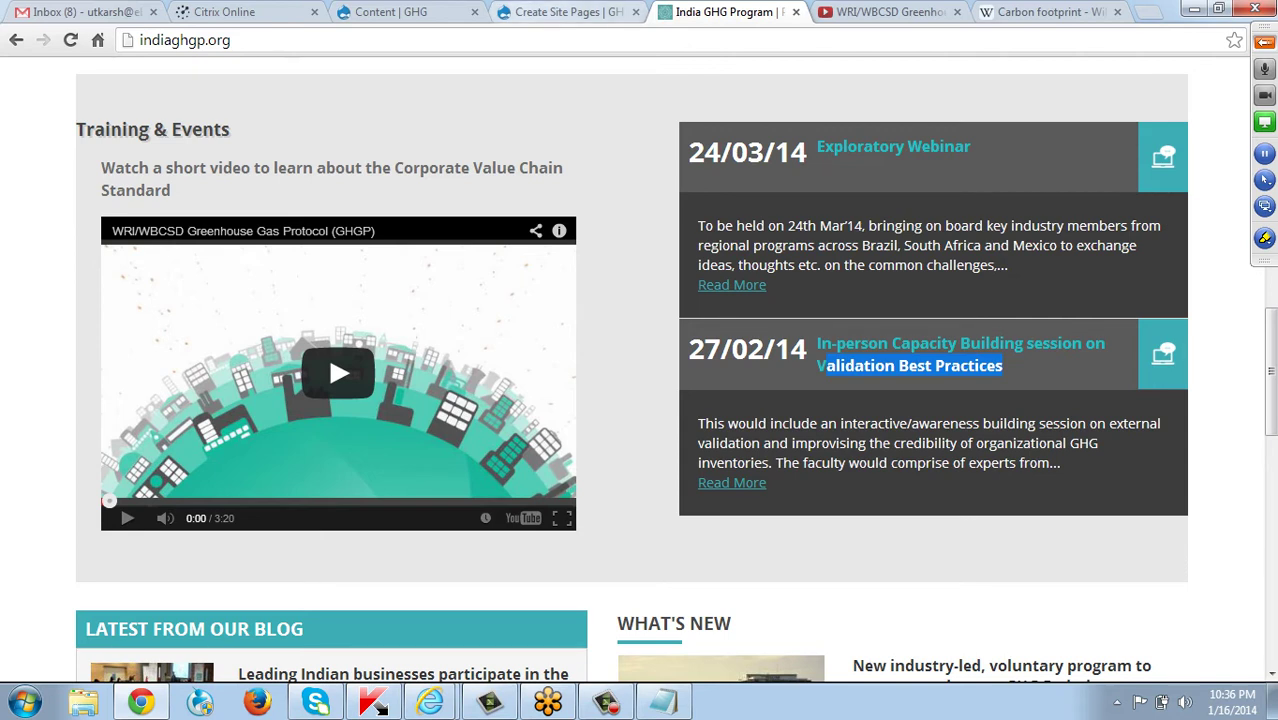
left_click(565, 12)
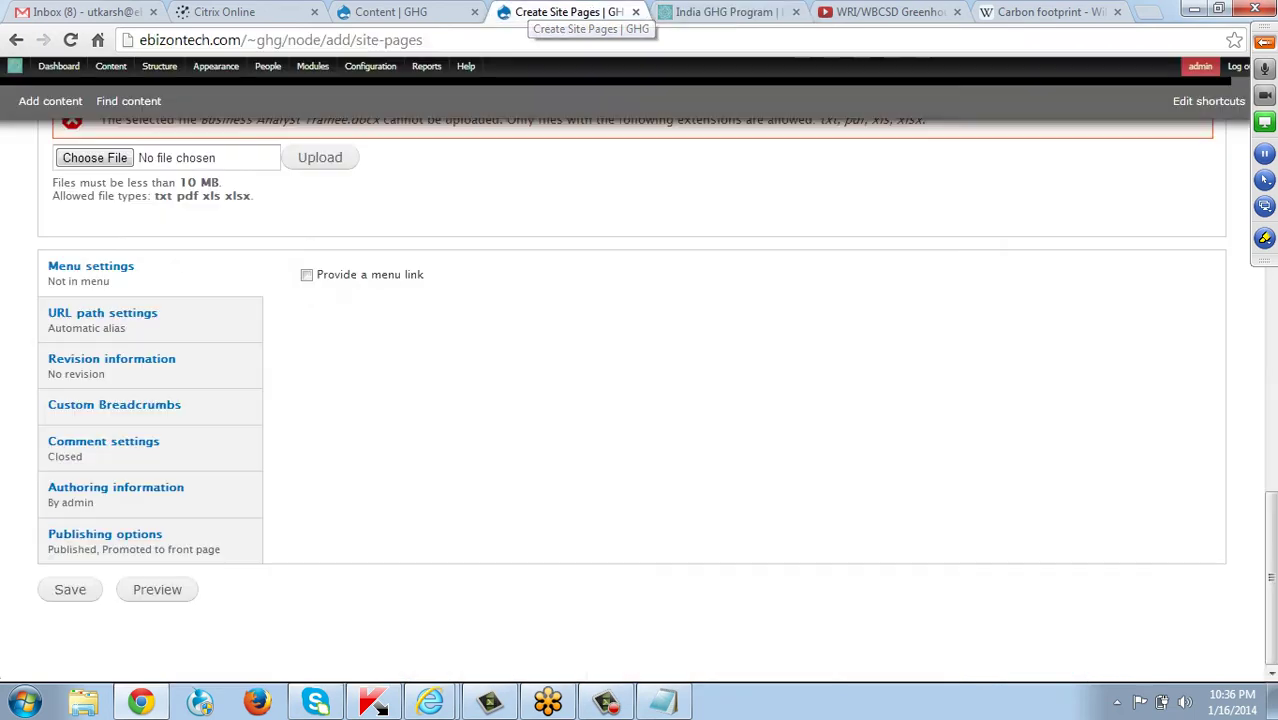
Save the Conference on GHG protocol event page.
scroll(640, 400, "up", 3)
scroll(640, 400, "down", 3)
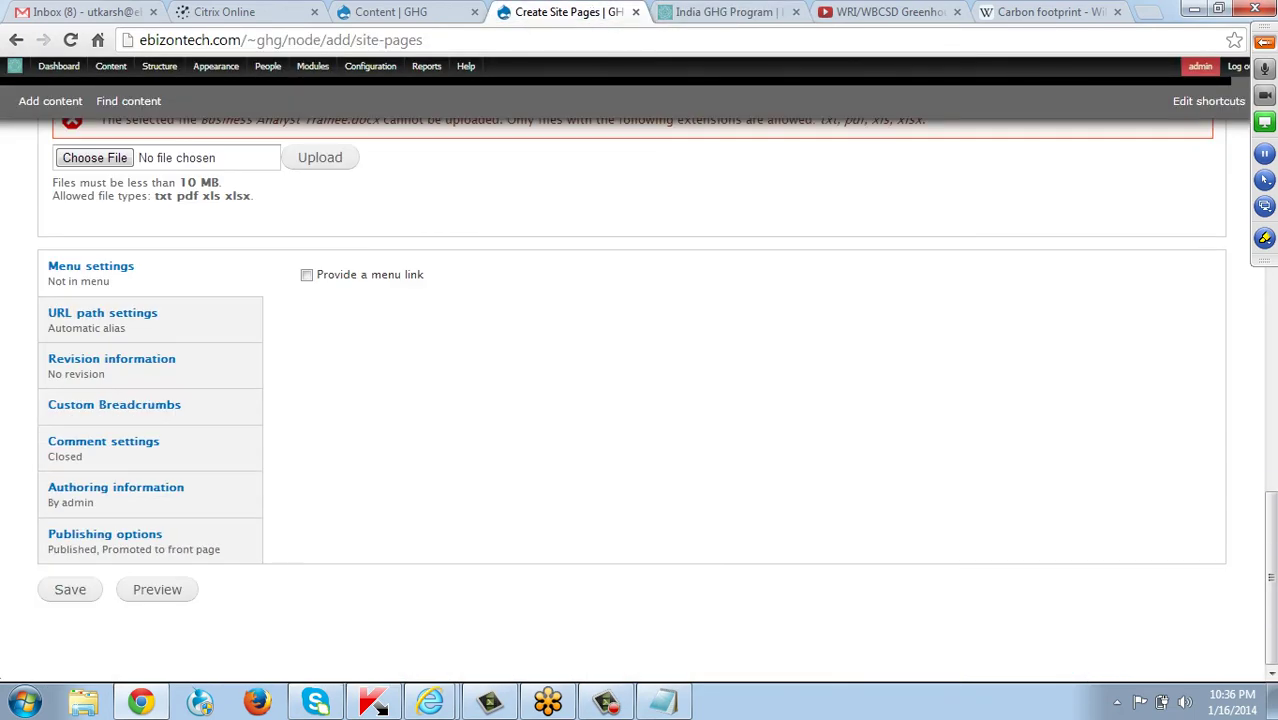
scroll(640, 400, "up", 3)
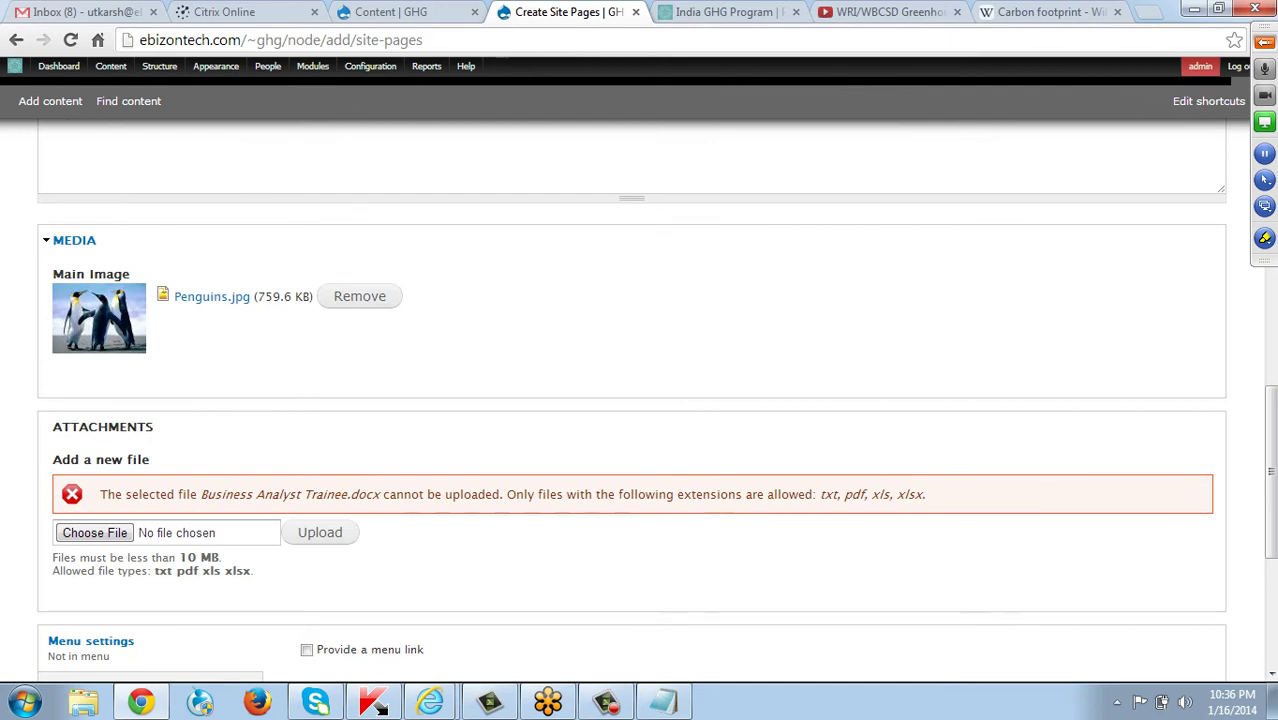
scroll(640, 400, "down", 3)
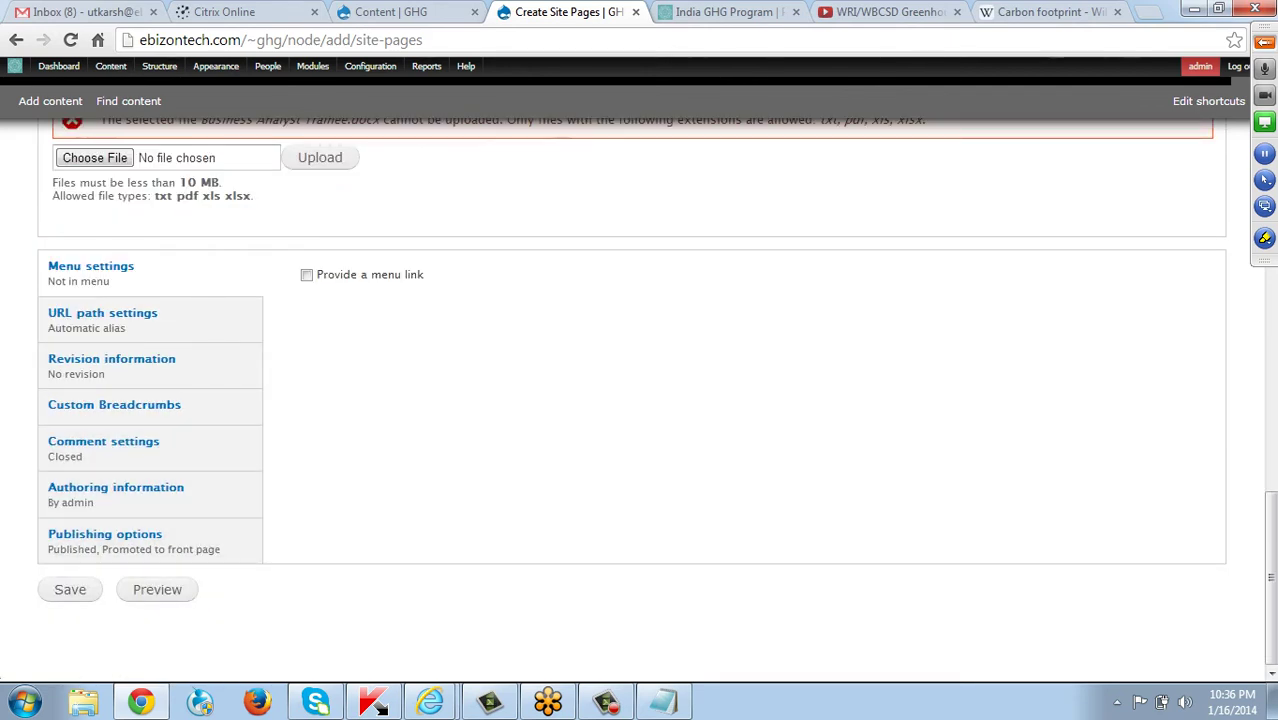
left_click(70, 589)
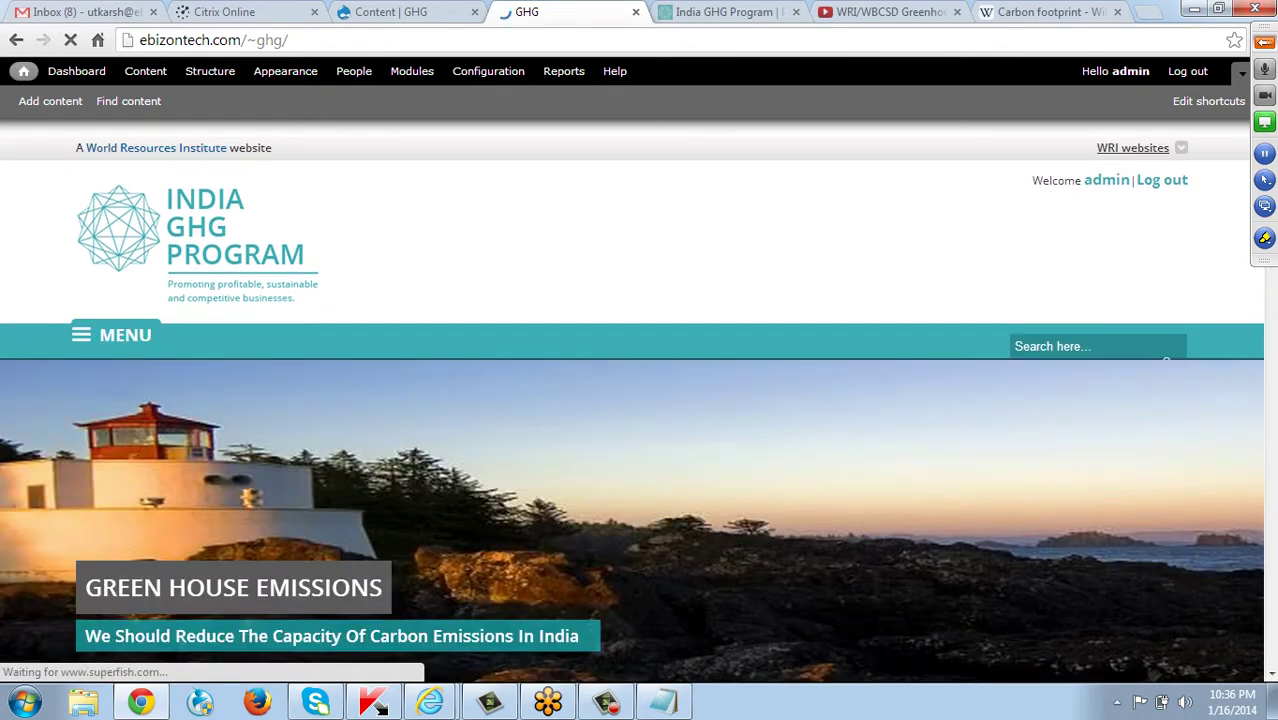
Check the 18/01/14 Conference on GHG protocol event listed on the home page.
scroll(639, 400, "down", 4)
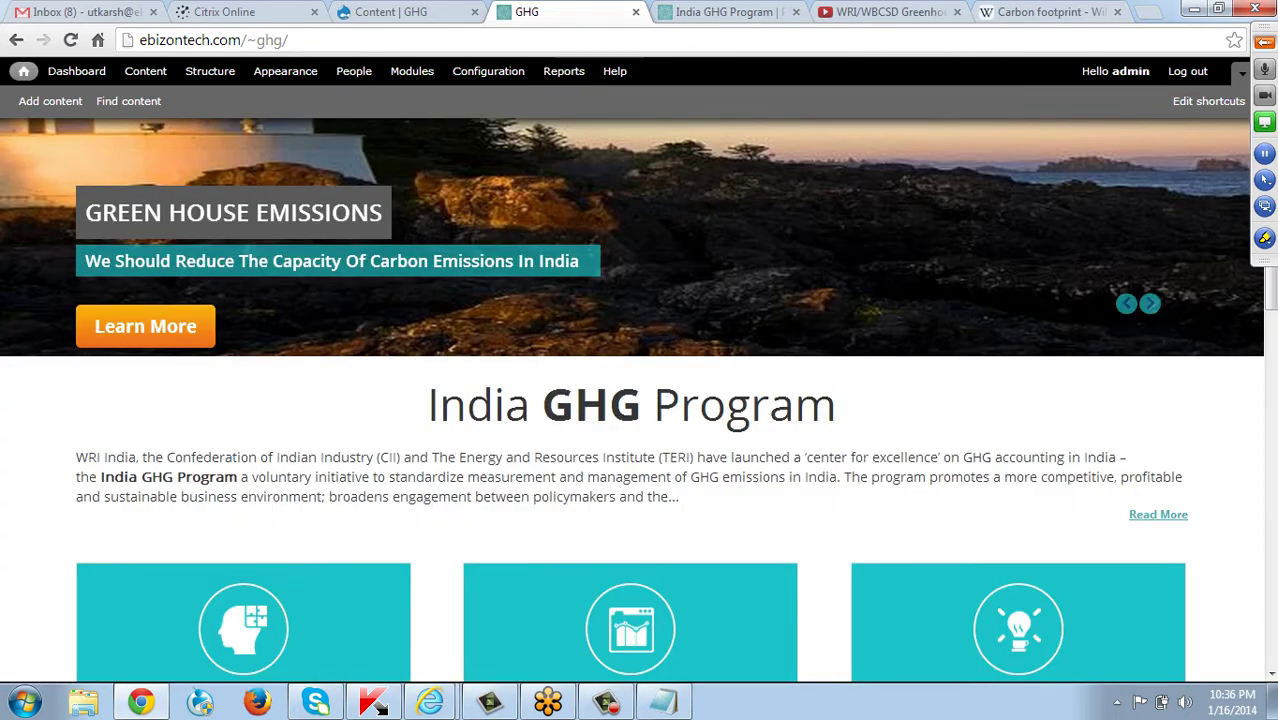
scroll(639, 400, "down", 7)
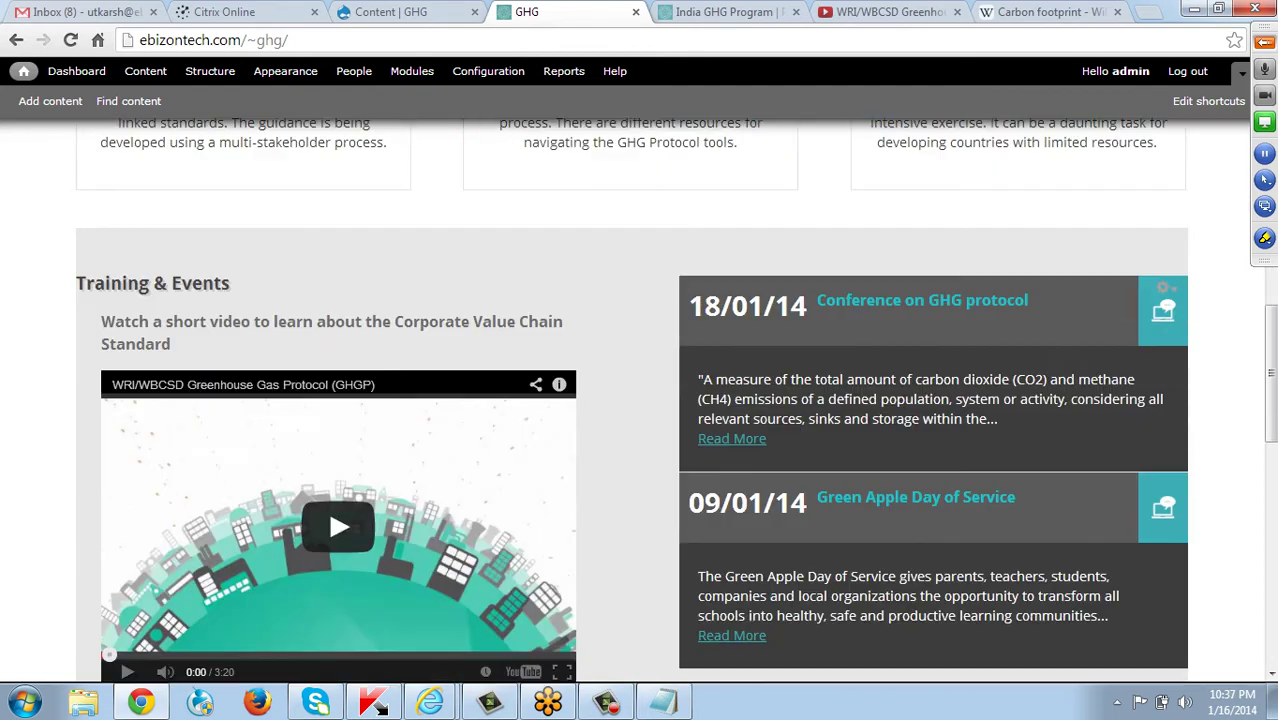
scroll(639, 400, "down", 1)
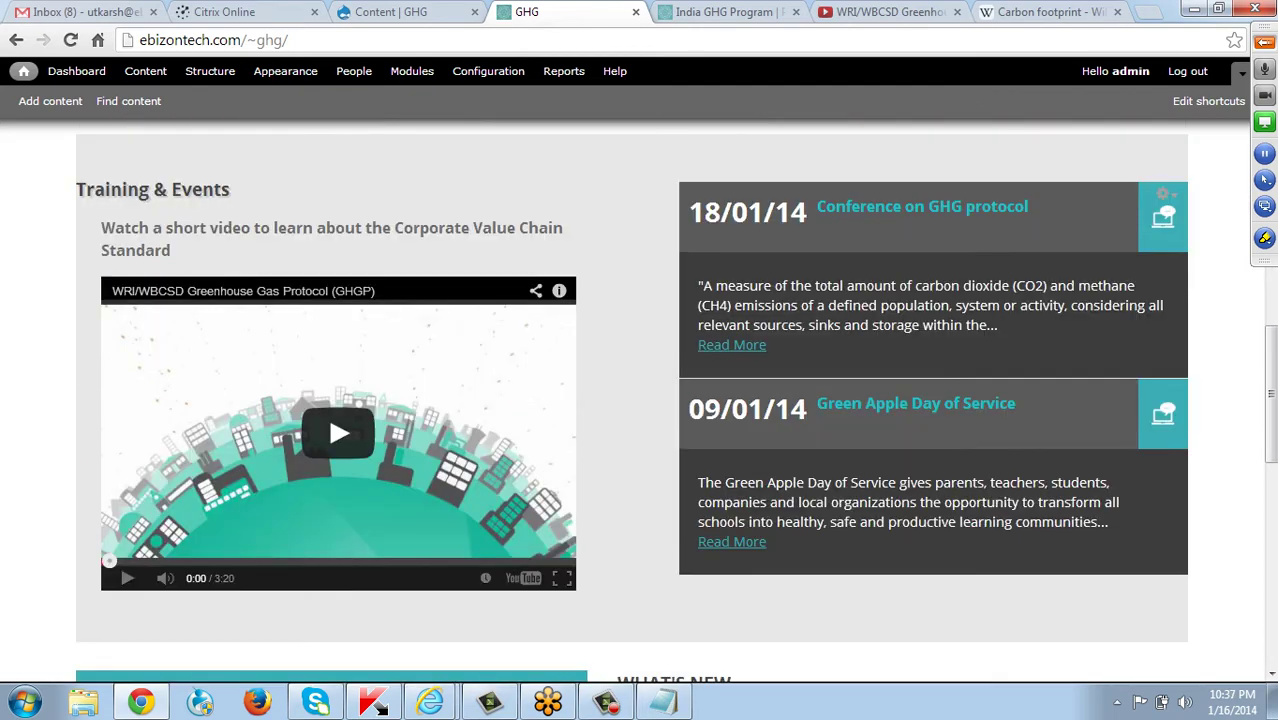
left_click_drag(689, 212, 1017, 207)
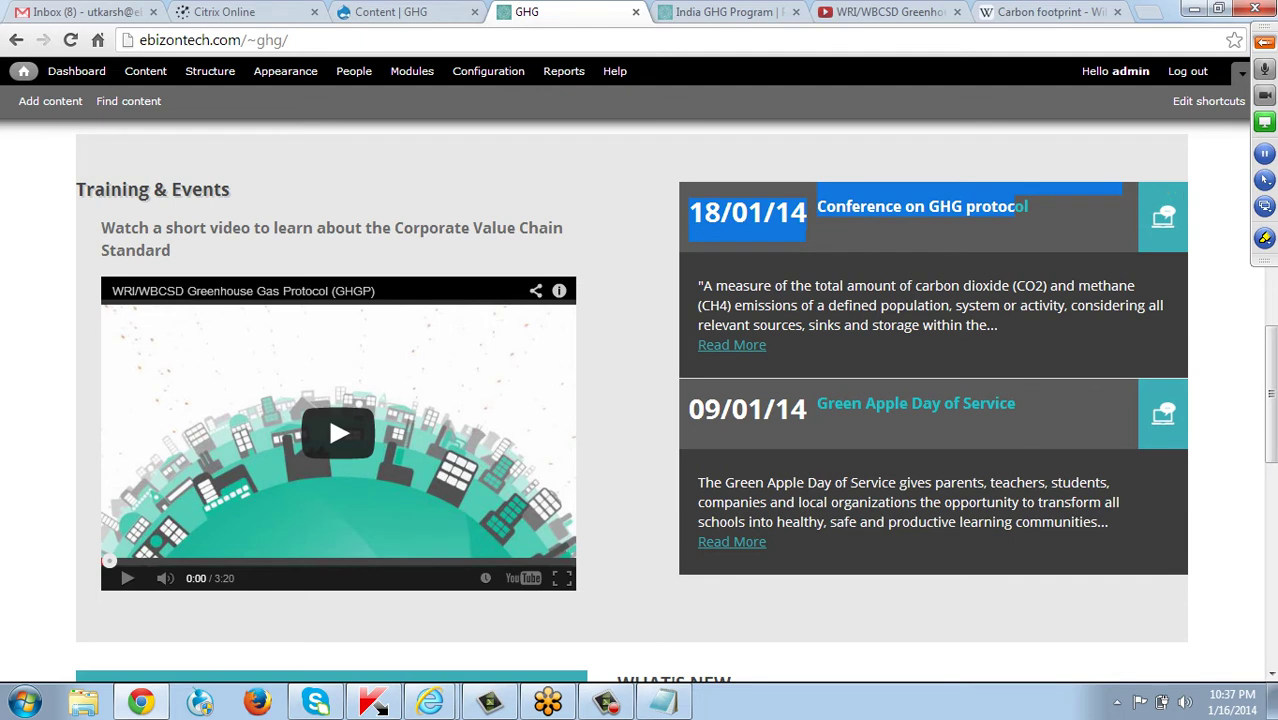
left_click(1017, 207)
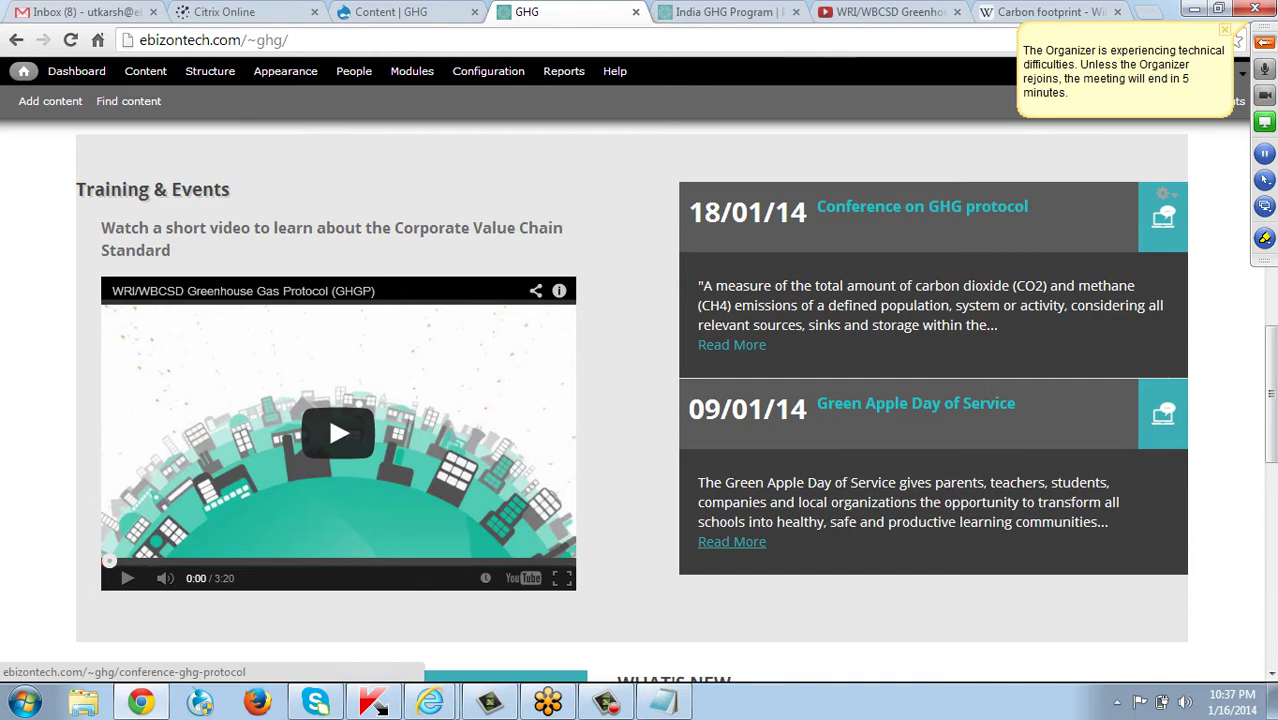
scroll(640, 400, "up", 10)
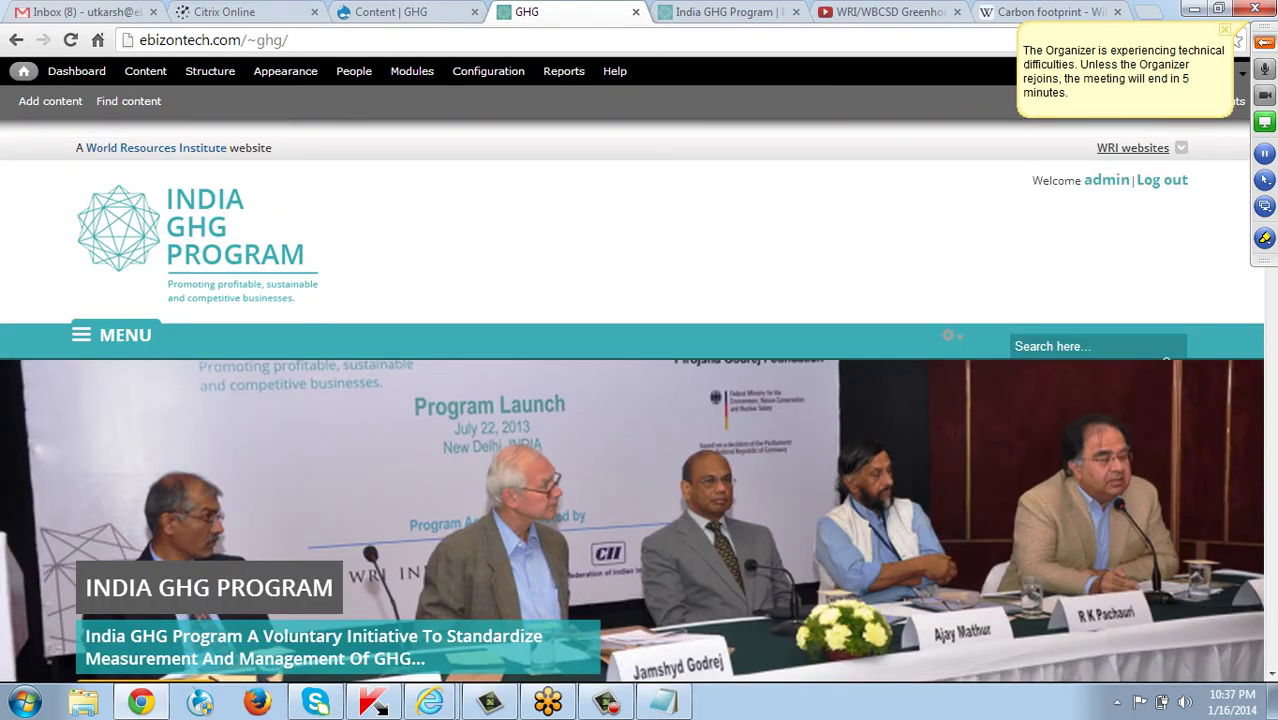
Go to Resources from MENU, then Events & Trainings under Press Releases.
left_click(112, 335)
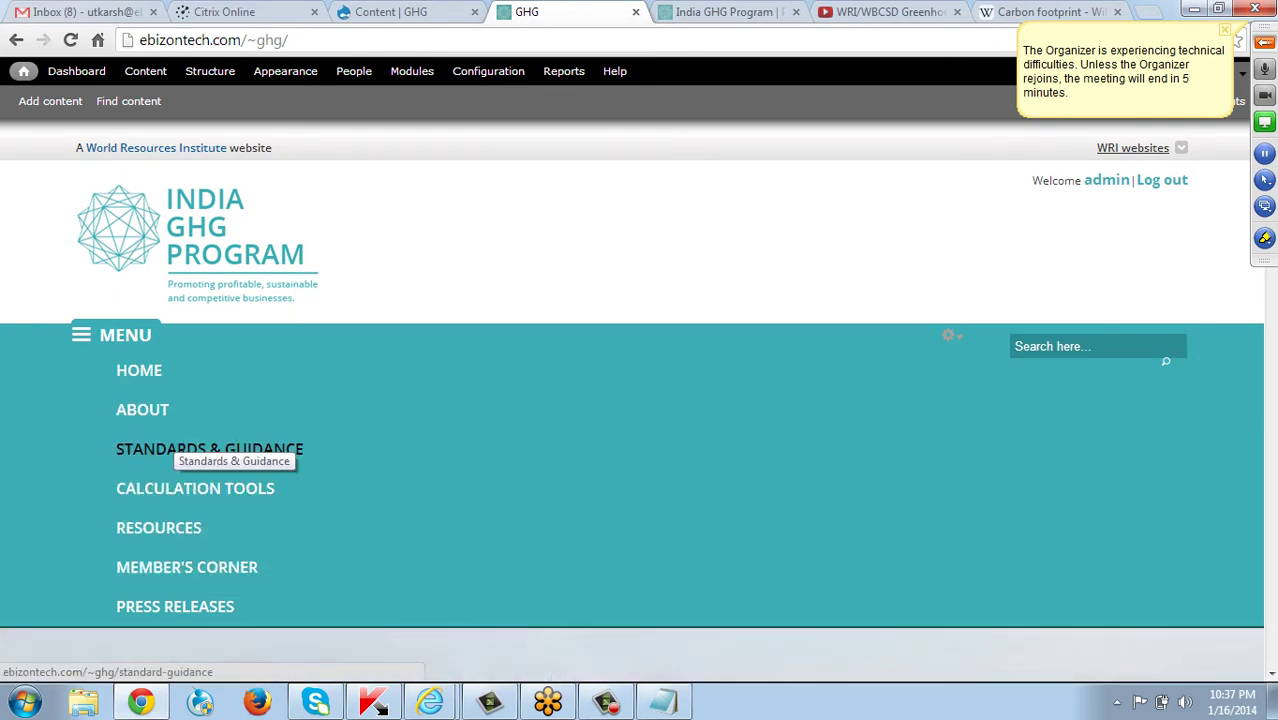
left_click(158, 527)
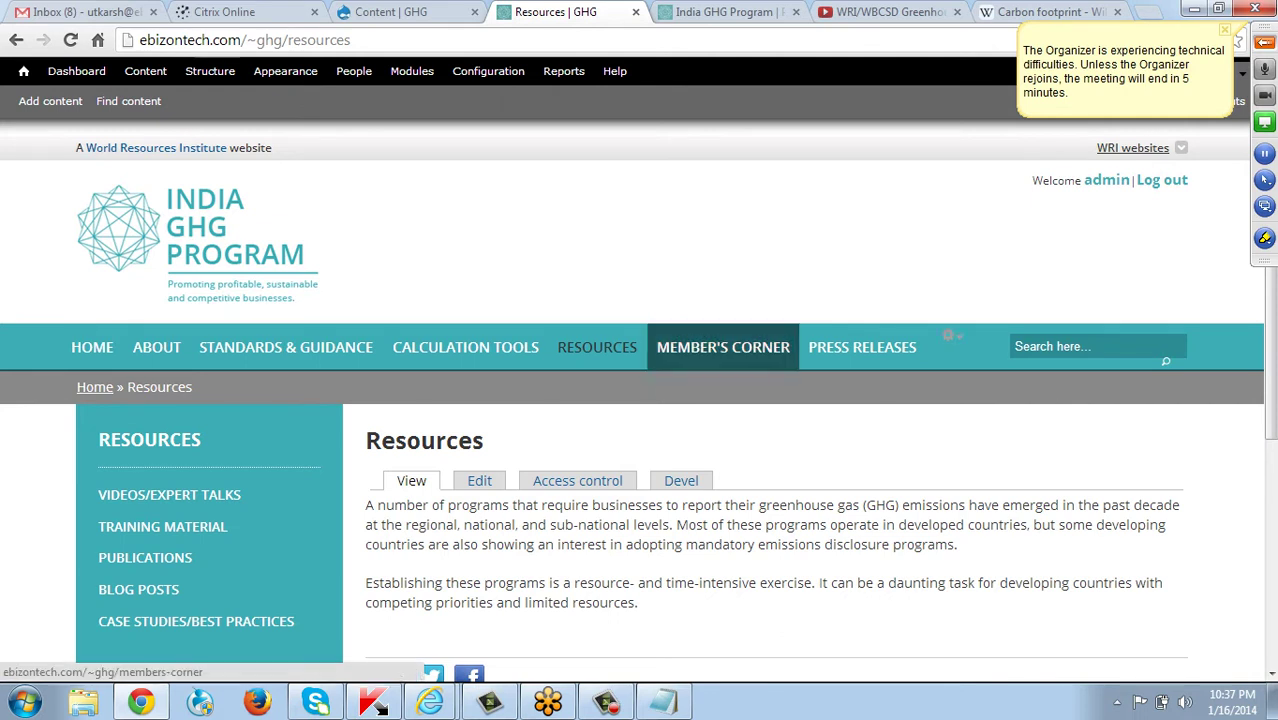
mouse_move(880, 346)
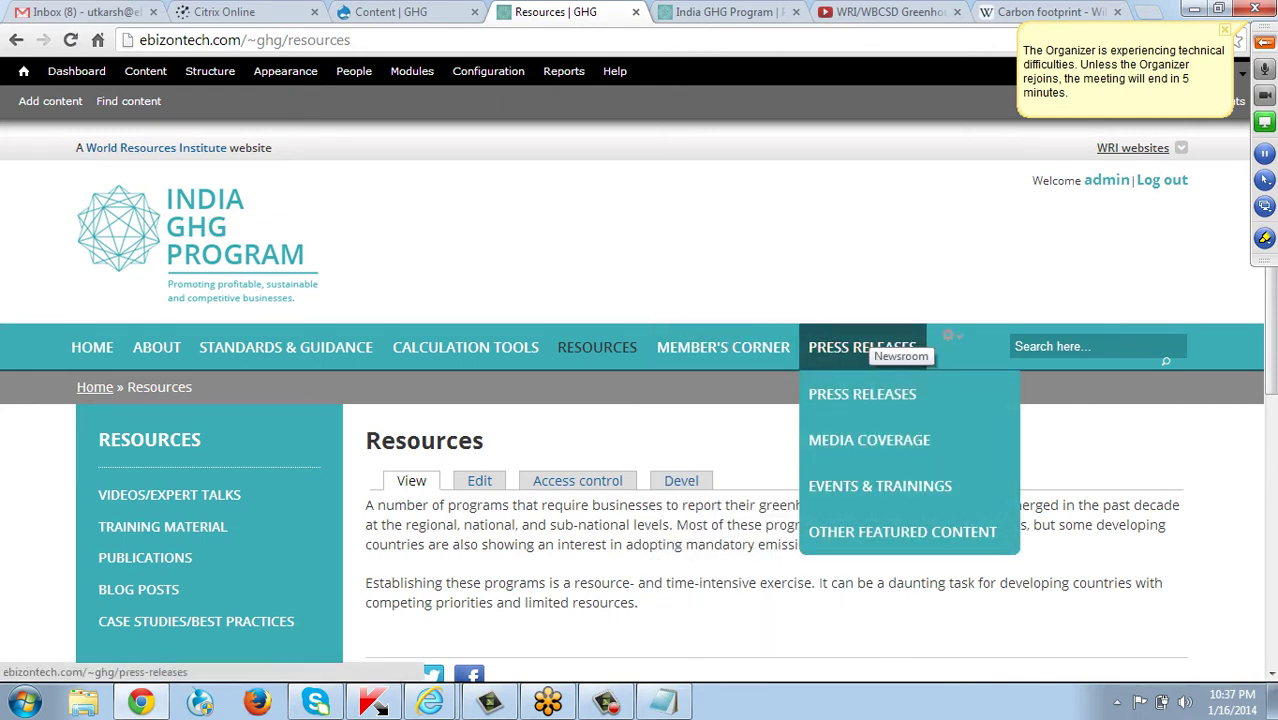
left_click(880, 486)
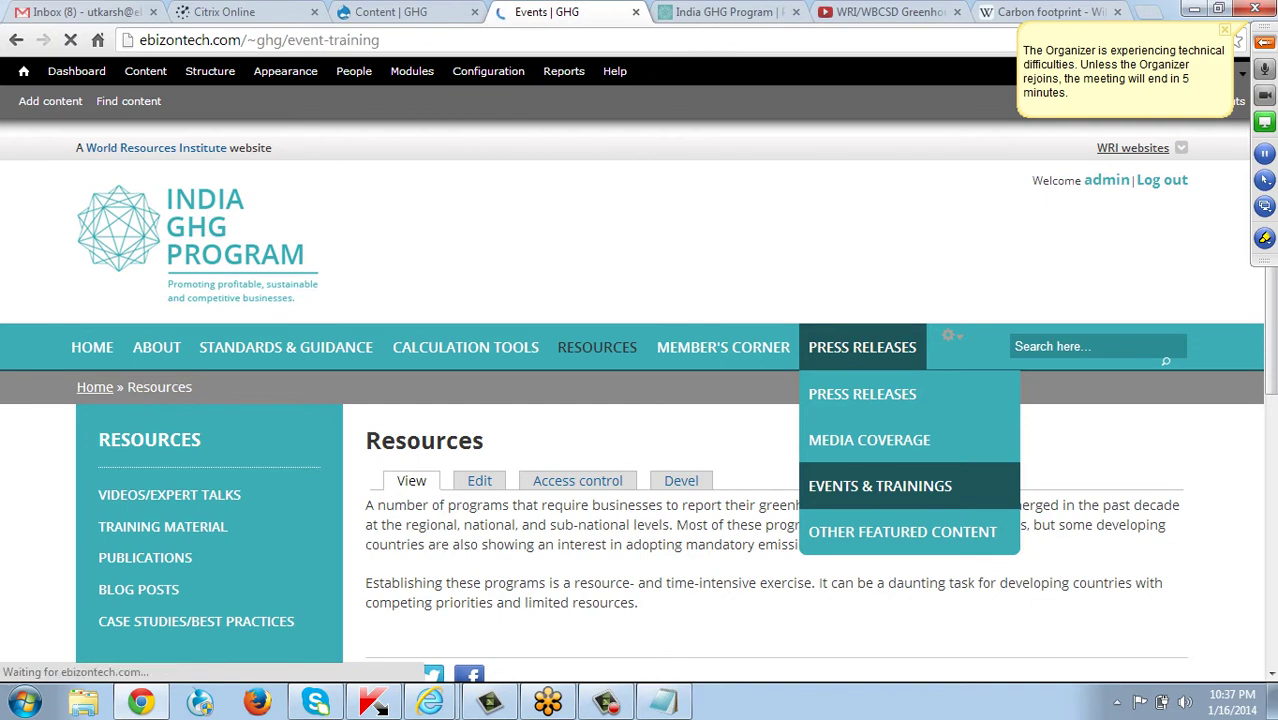
scroll(486, 420, "down", 2)
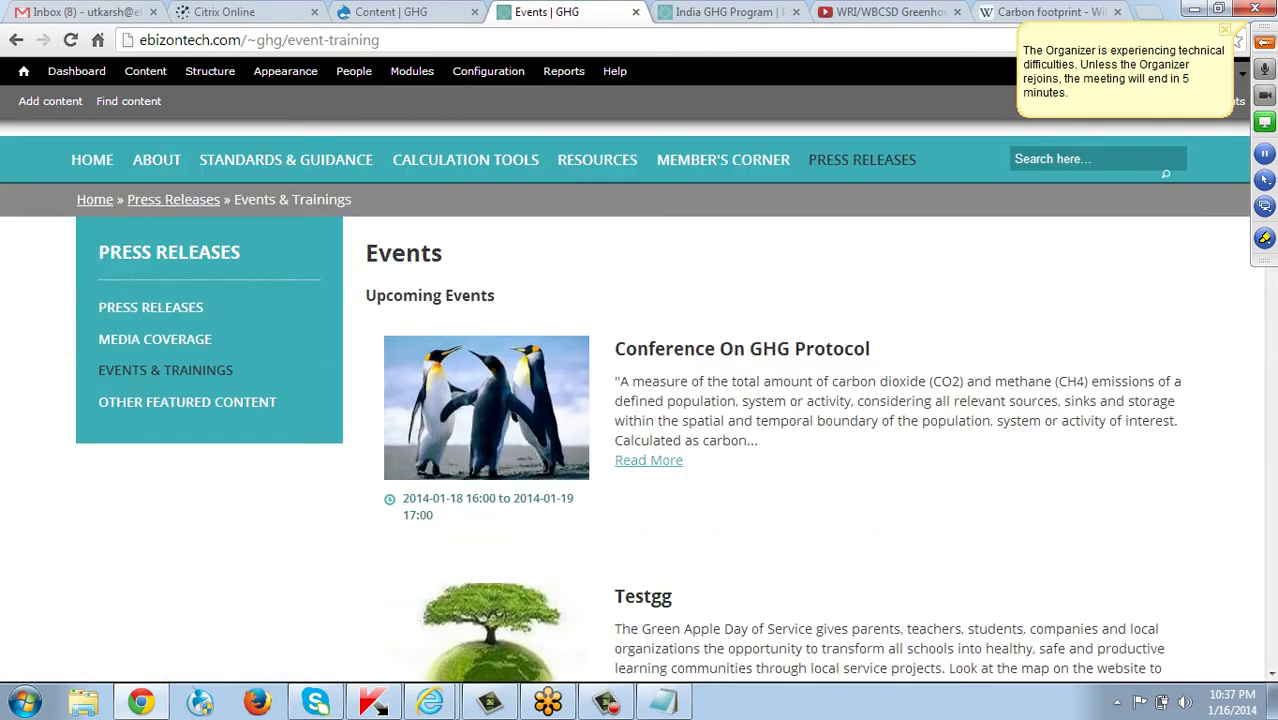
left_click(648, 460)
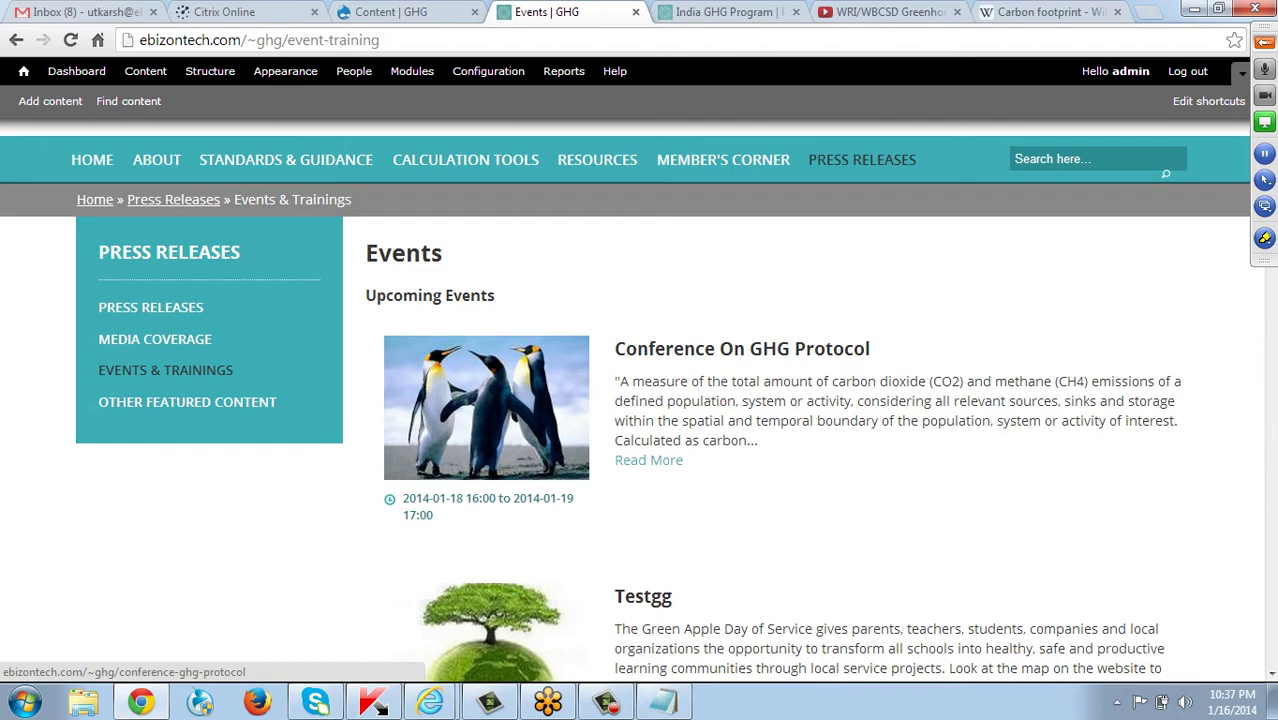
scroll(486, 430, "down", 1)
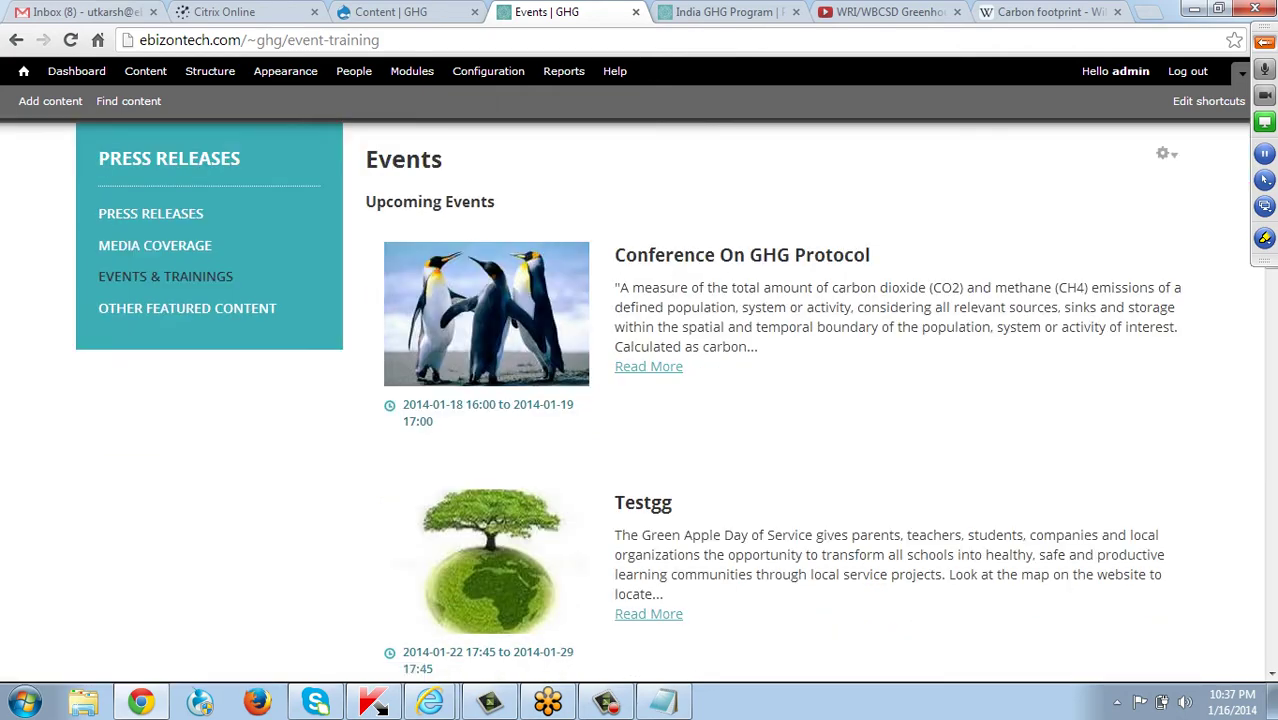
scroll(640, 400, "down", 5)
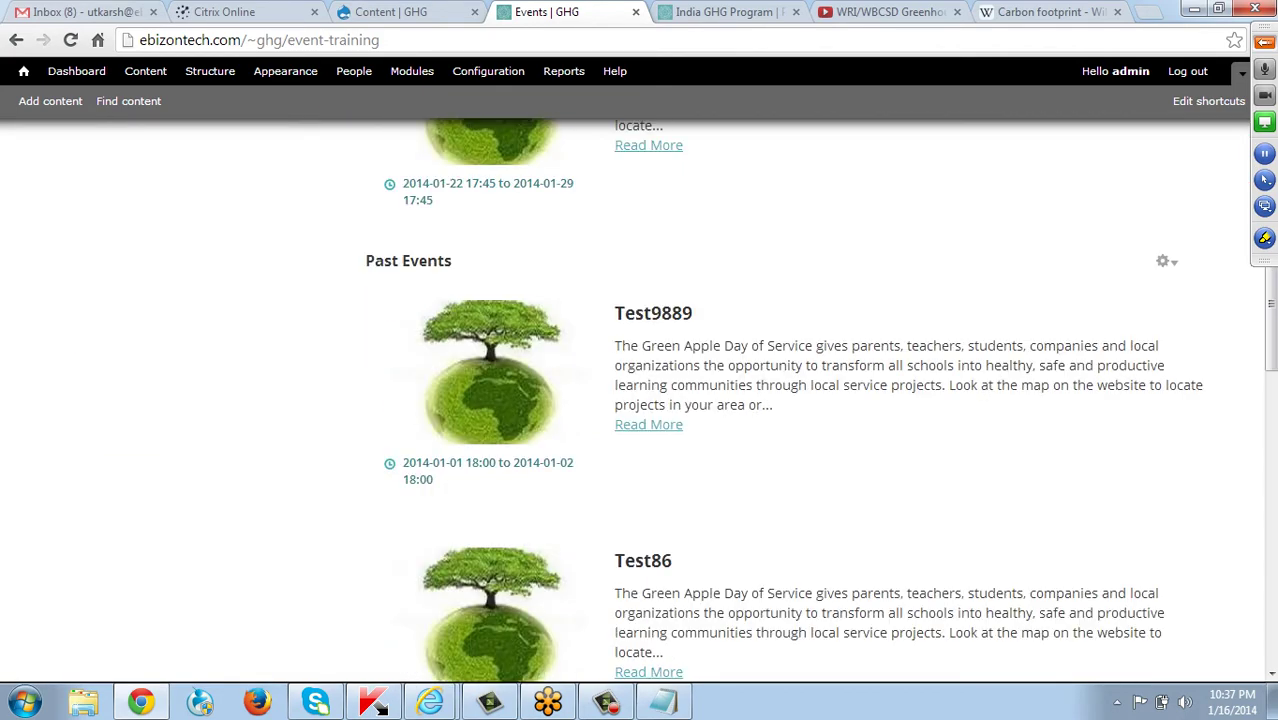
scroll(640, 400, "up", 2)
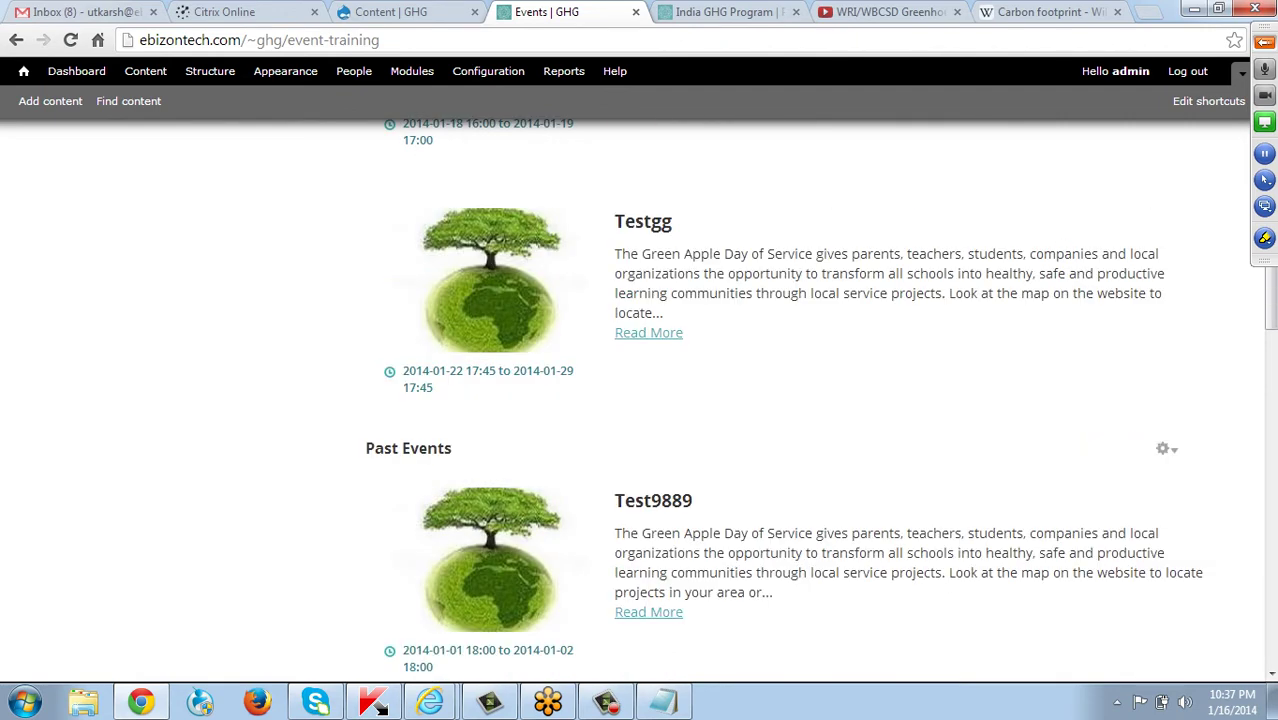
scroll(640, 400, "up", 2)
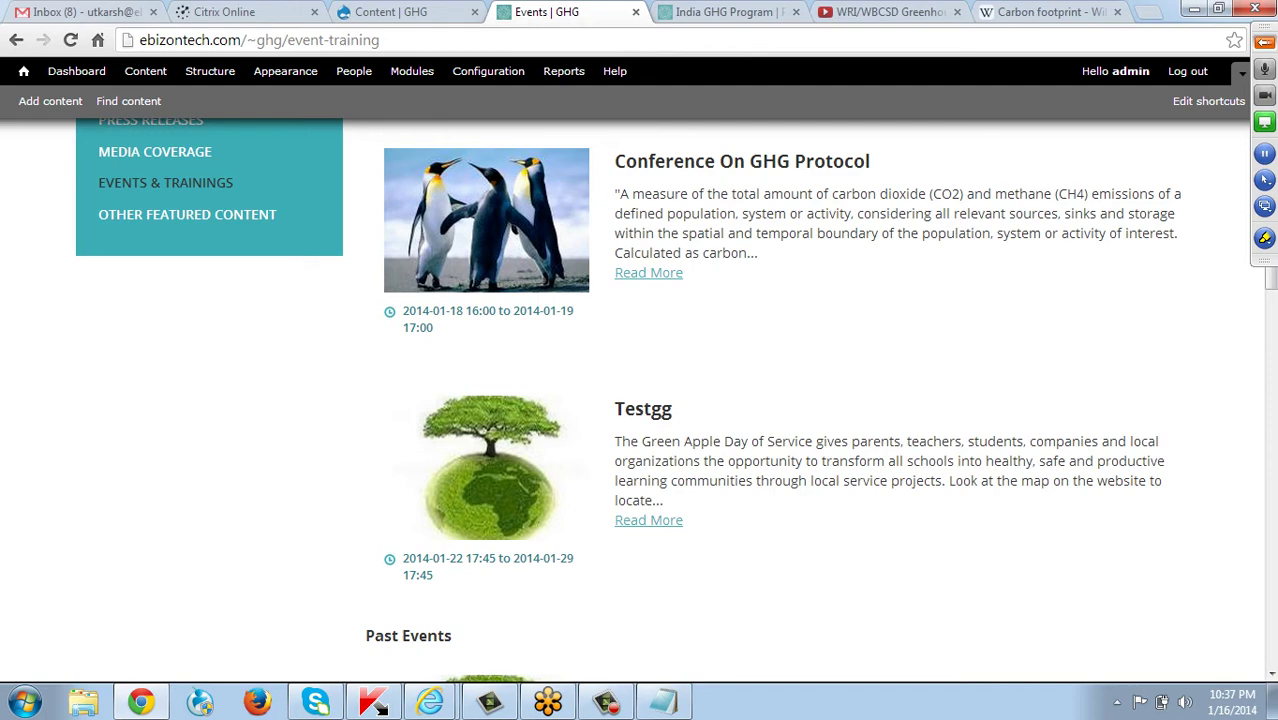
scroll(640, 400, "up", 1)
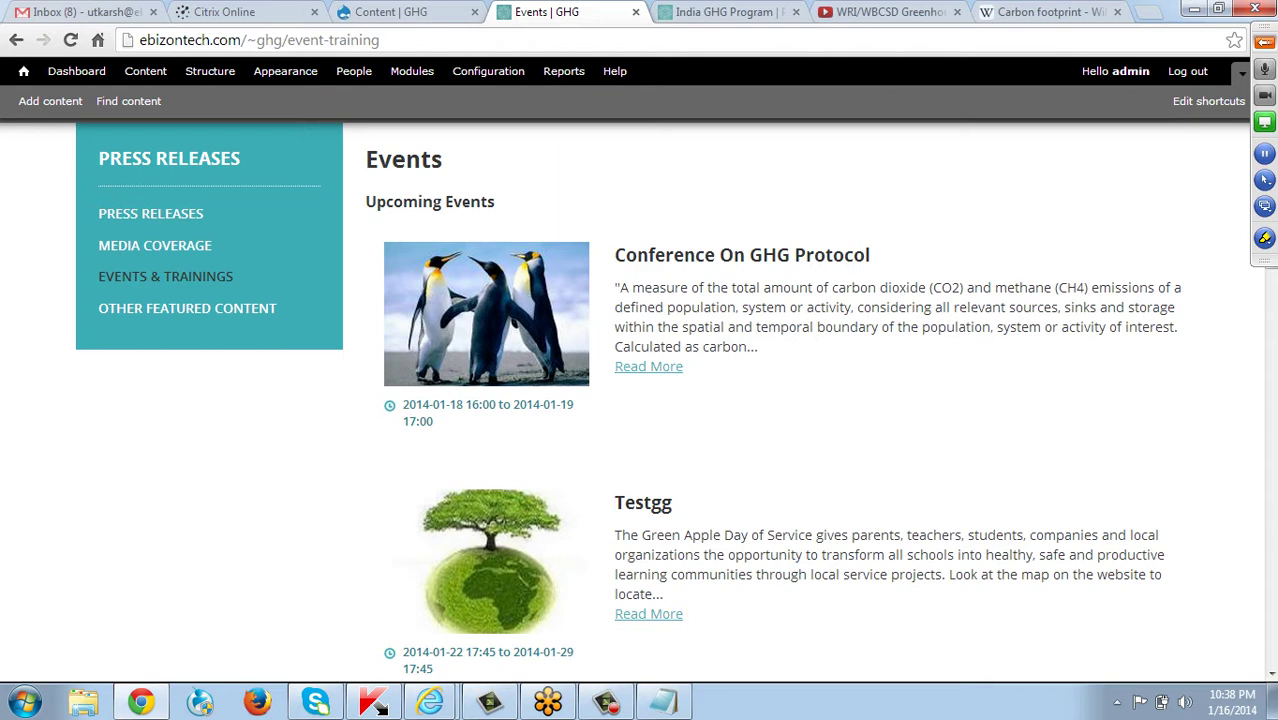
scroll(640, 400, "up", 3)
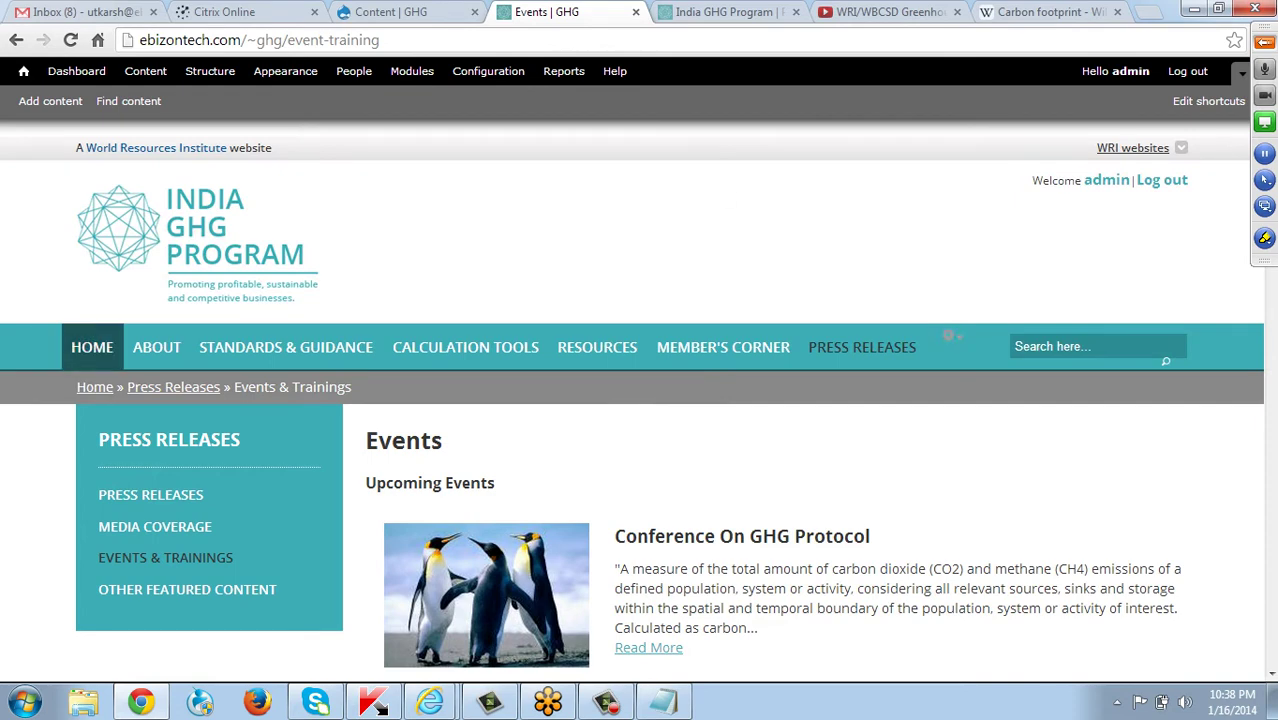
From the home page, choose Content > Add content > Blog.
left_click(92, 347)
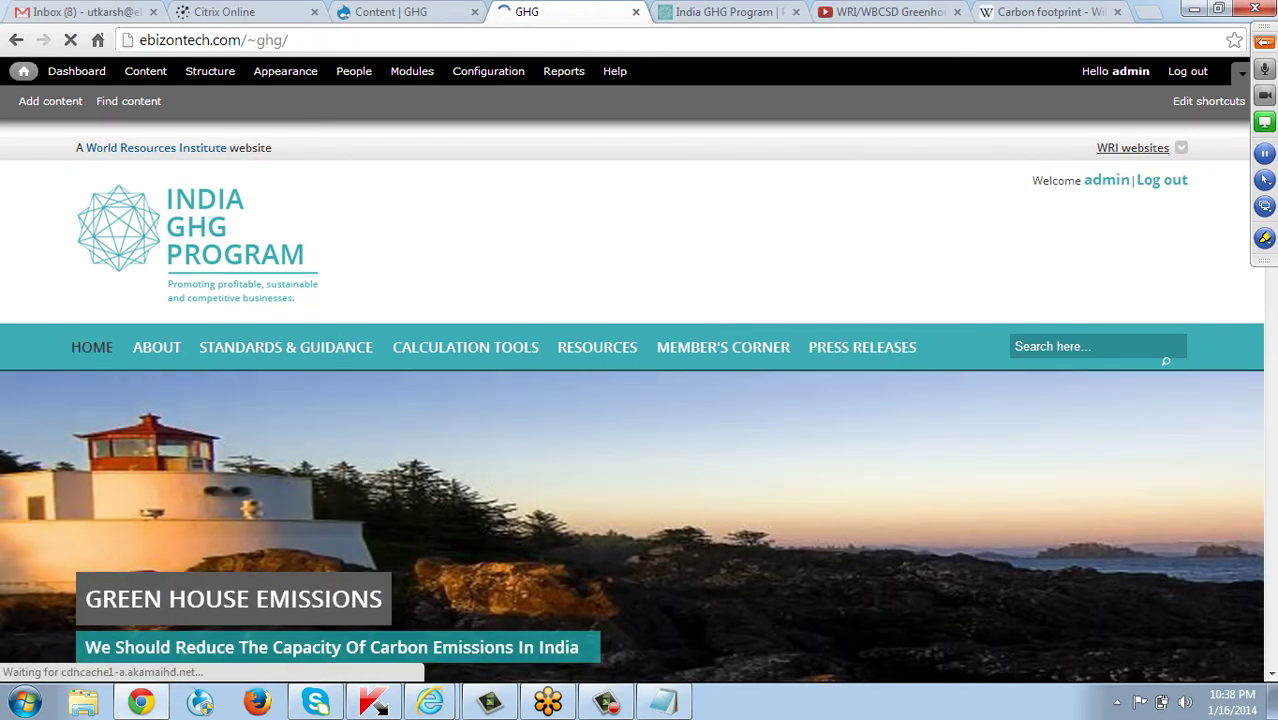
scroll(640, 400, "down", 4)
scroll(640, 400, "down", 12)
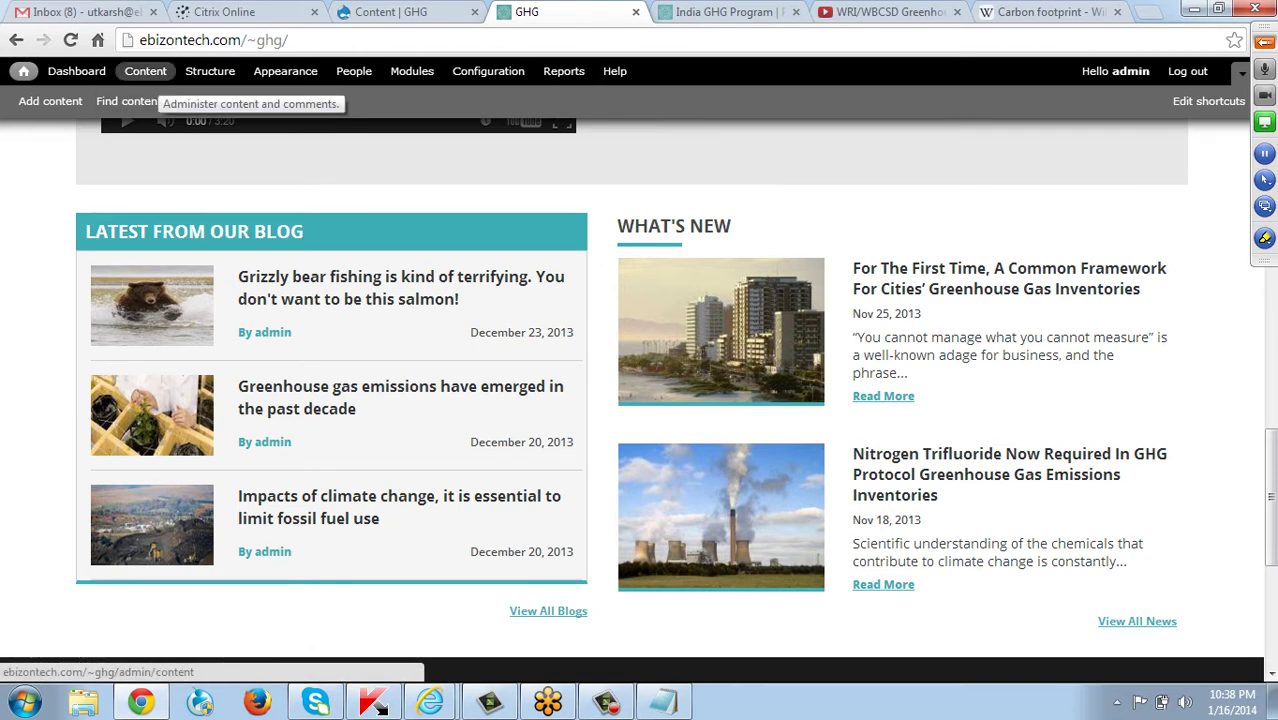
left_click(145, 71)
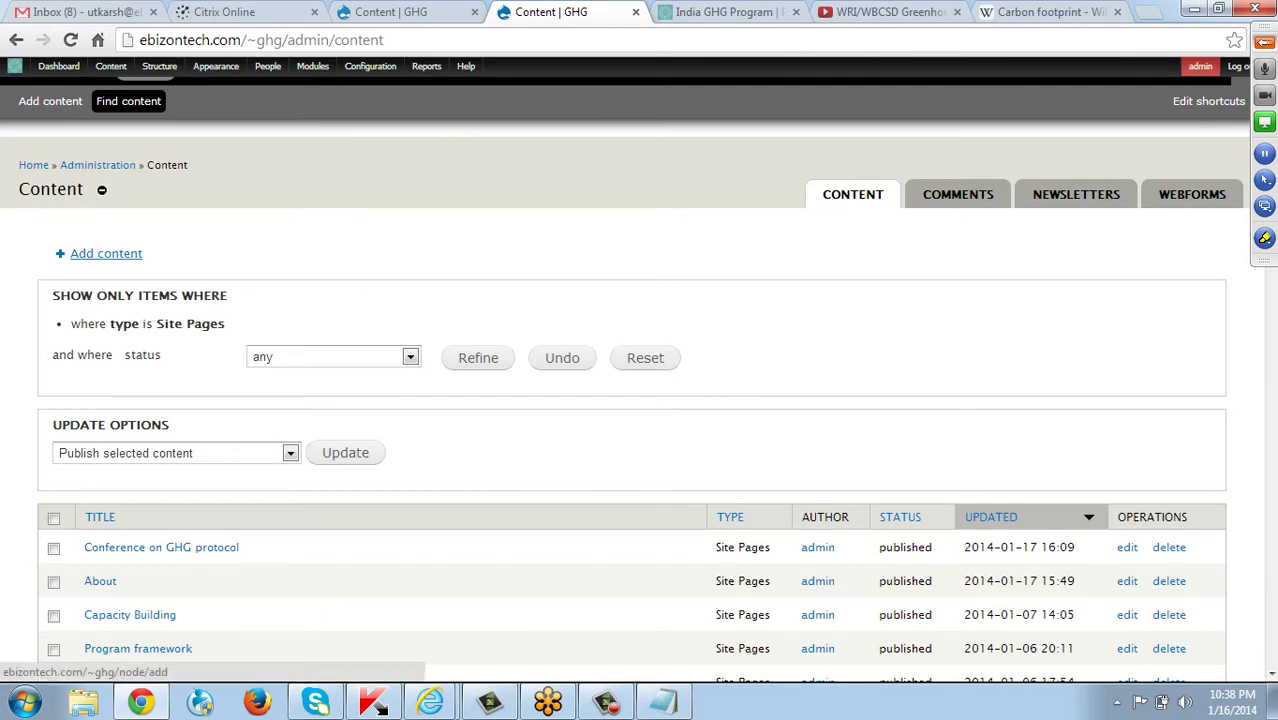
left_click(106, 254)
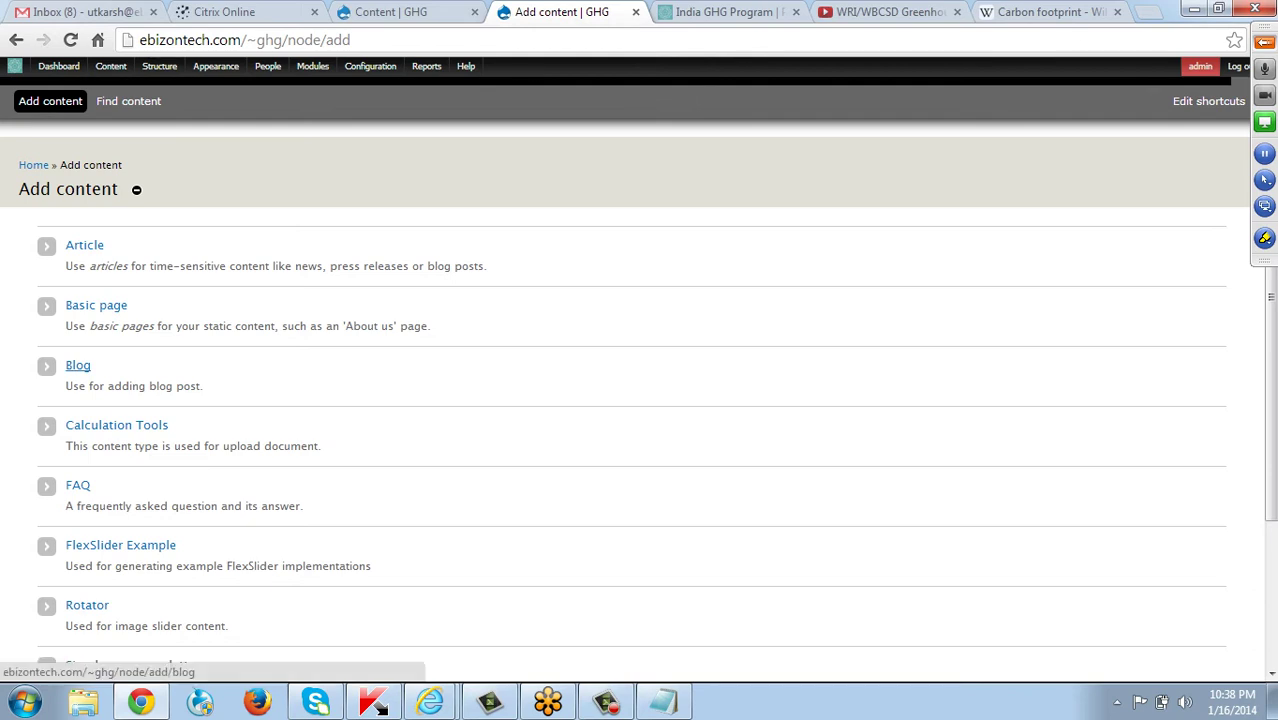
left_click(77, 365)
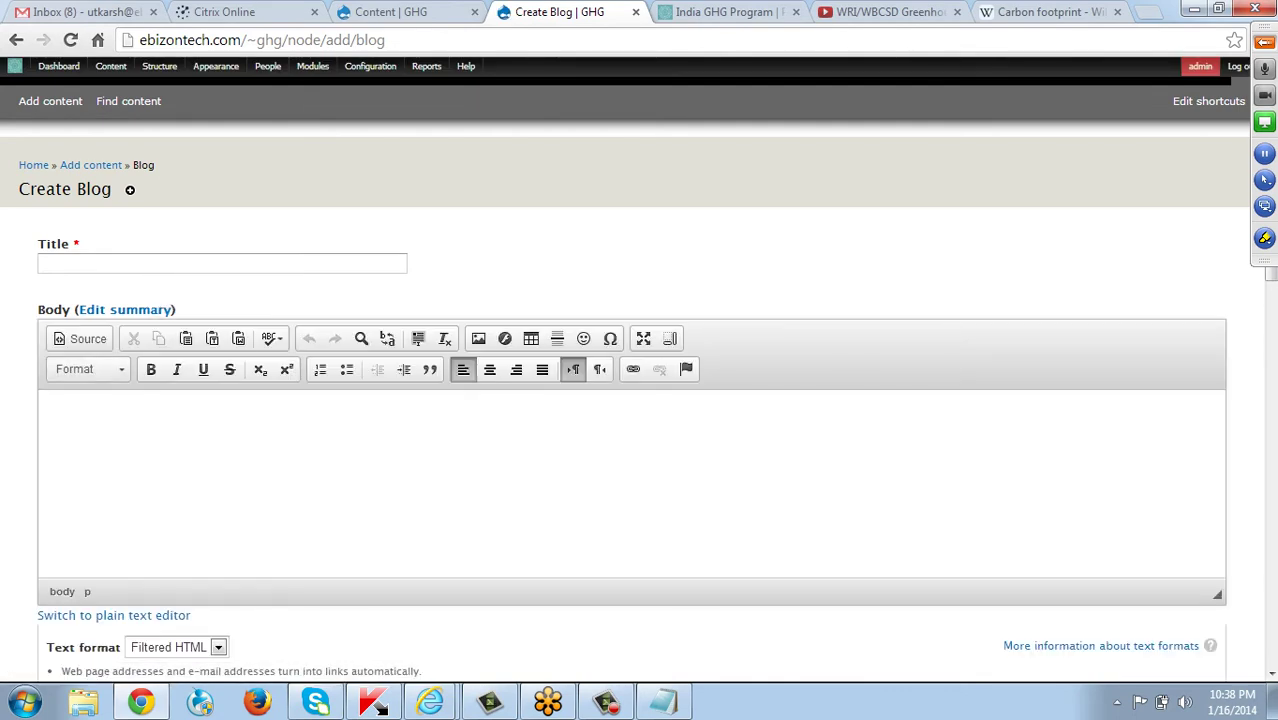
Select the Carbon footprint article's intro paragraphs on Wikipedia and return to the blog form.
left_click(1048, 12)
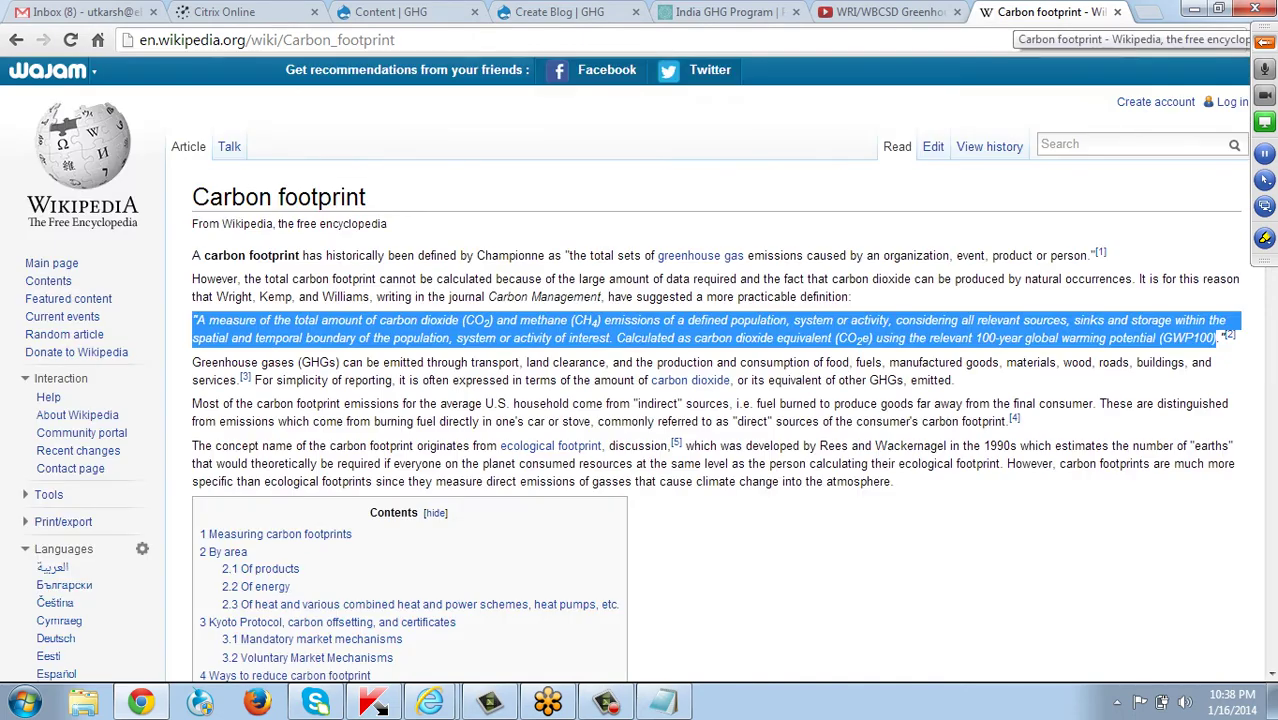
left_click_drag(194, 255, 892, 482)
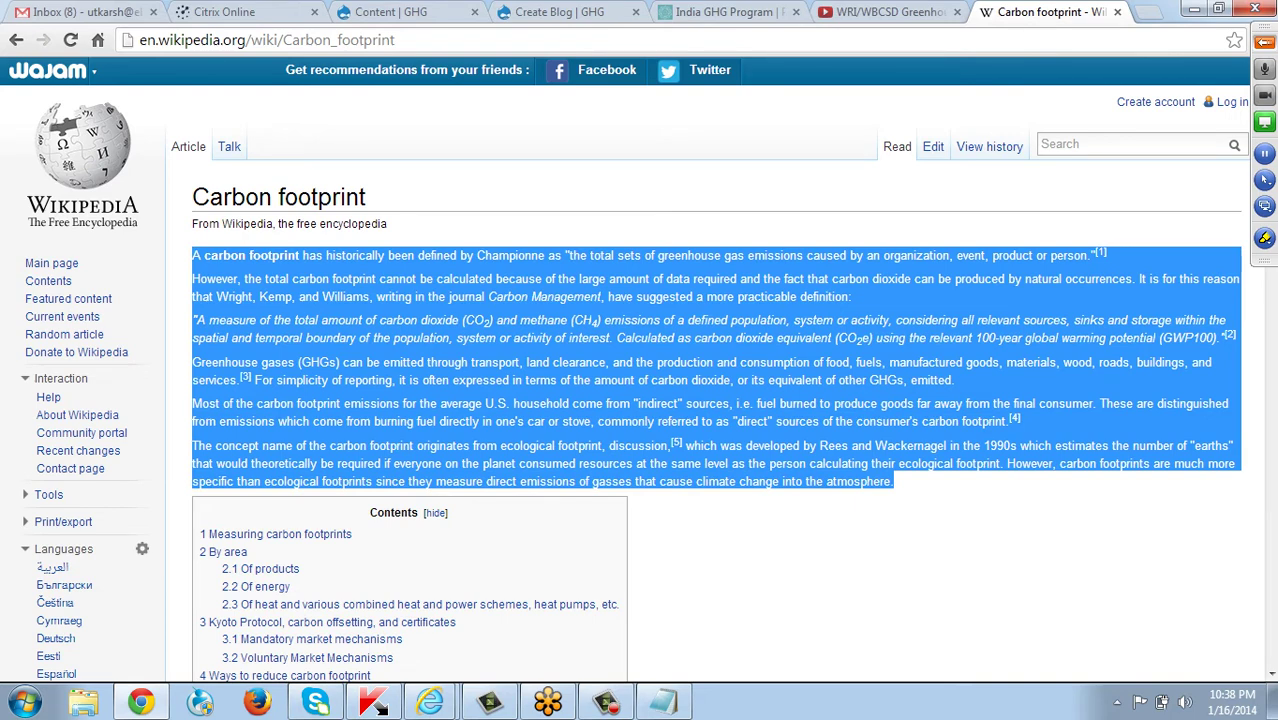
left_click(560, 12)
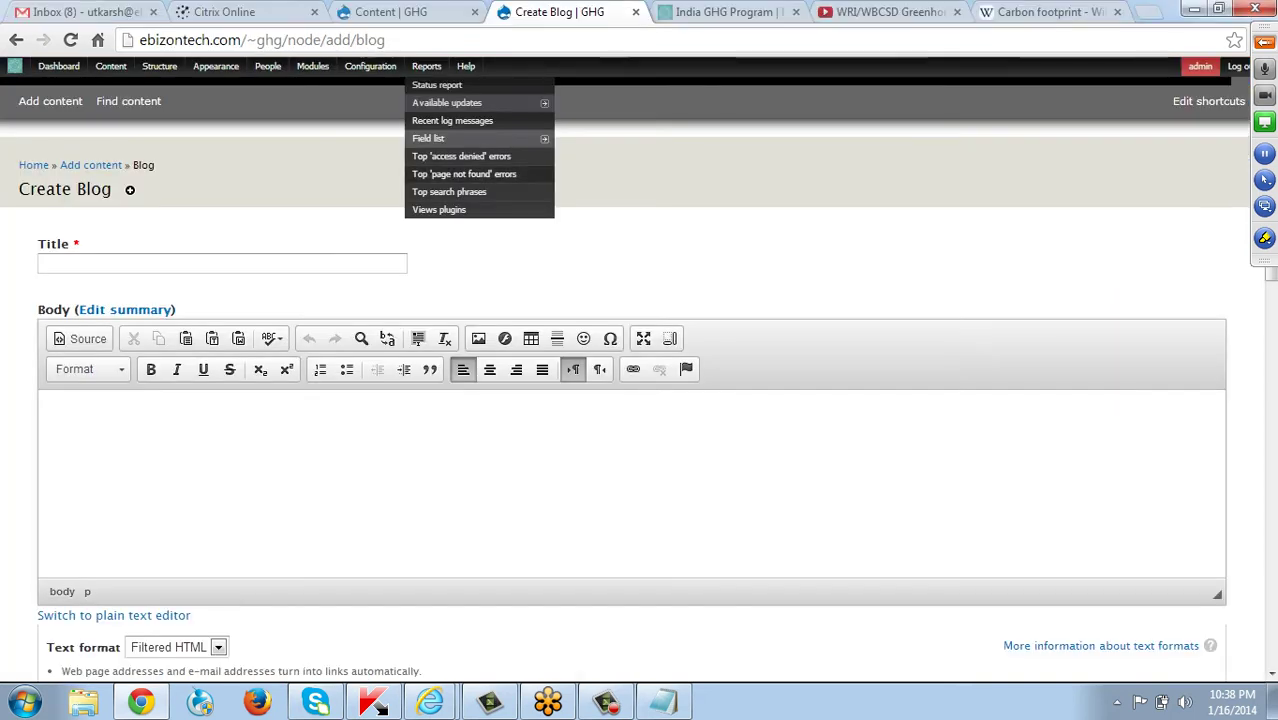
Paste the Carbon footprint text into Body, title it 'GHG Emissions', and tick Featured.
key("ctrl+v")
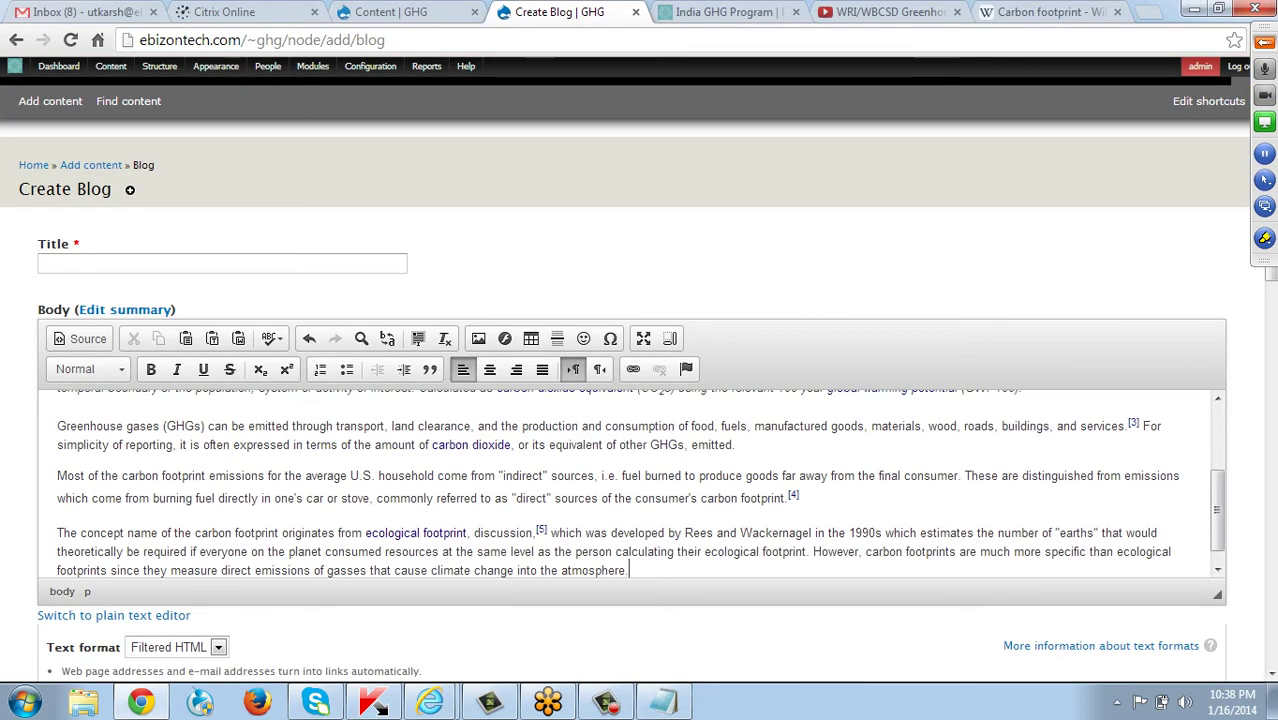
left_click(45, 263)
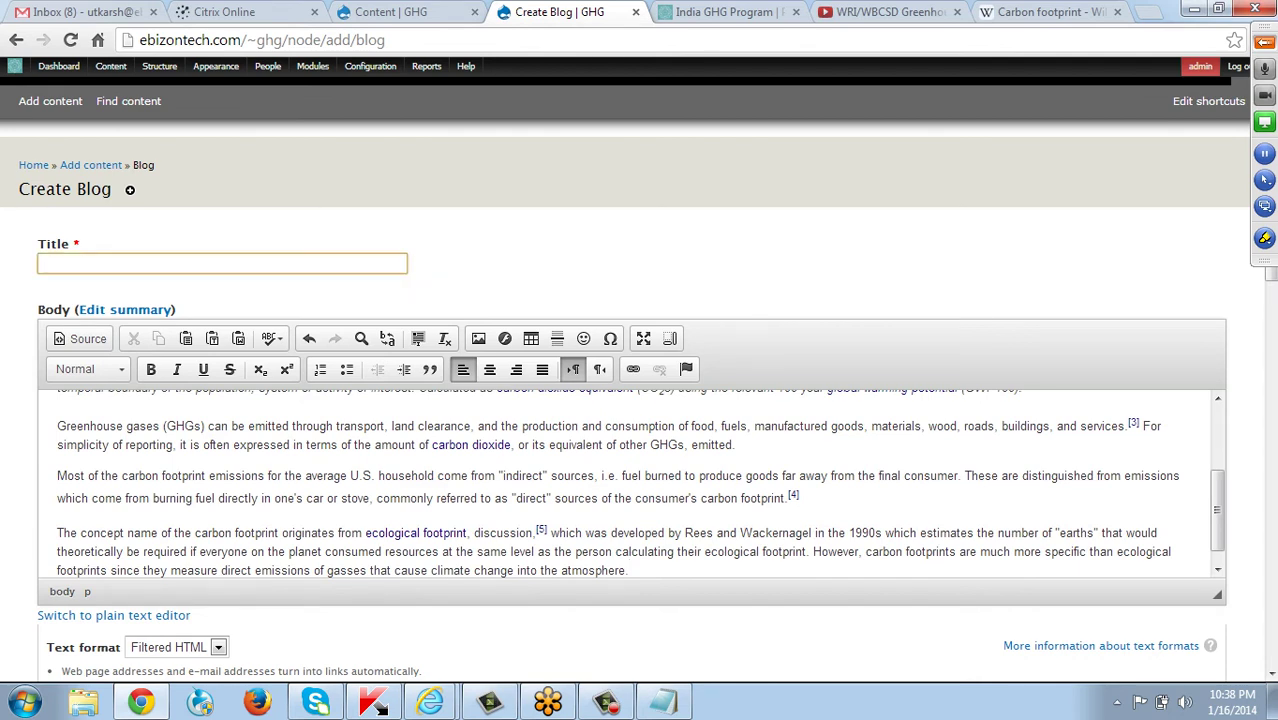
type("GHG Emissions")
scroll(640, 400, "down", 3)
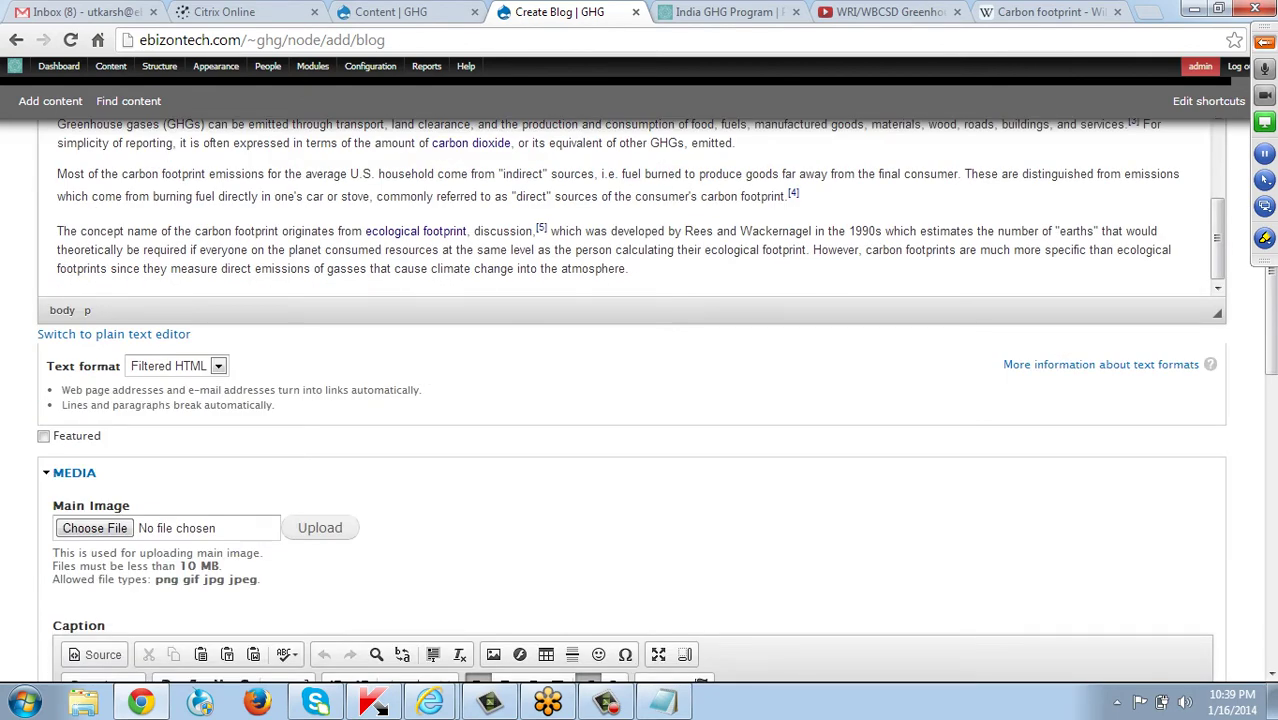
left_click(43, 436)
Upload Desert.jpg from Pictures > Sample Pictures as the blog post's main image.
scroll(43, 436, "down", 2)
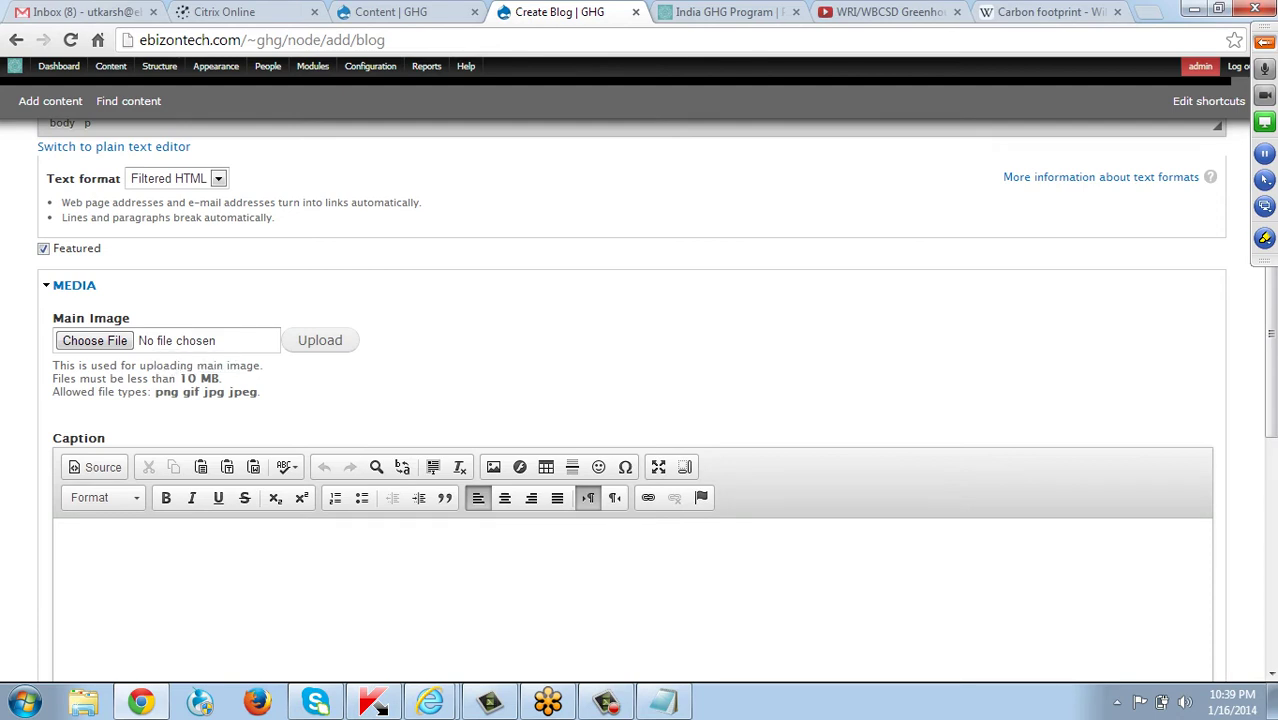
left_click(72, 545)
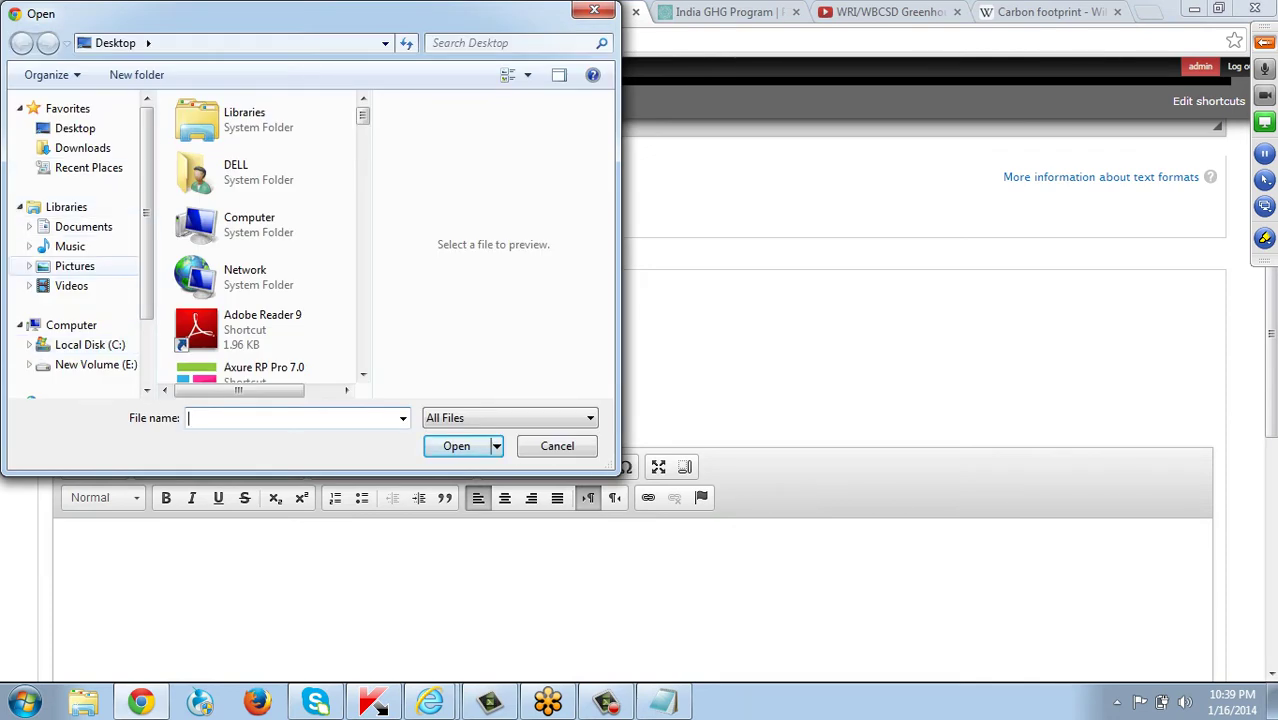
left_click(75, 266)
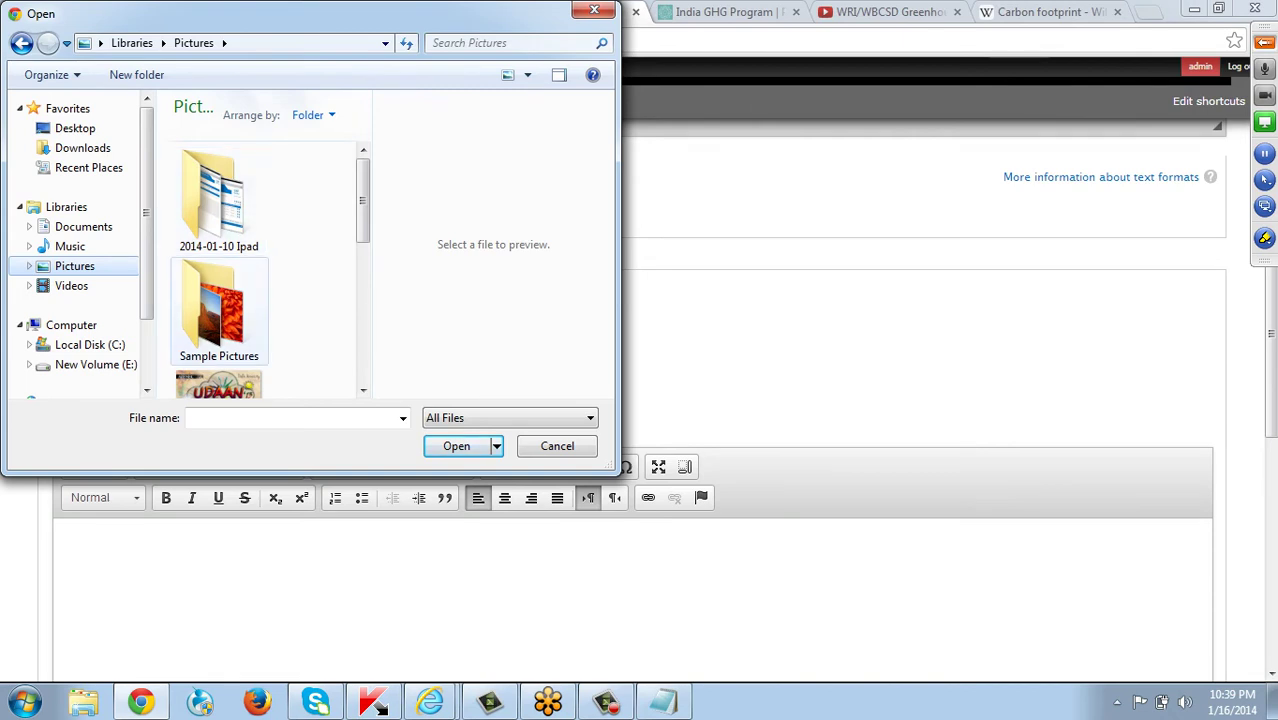
left_click(218, 310)
double_click(218, 305)
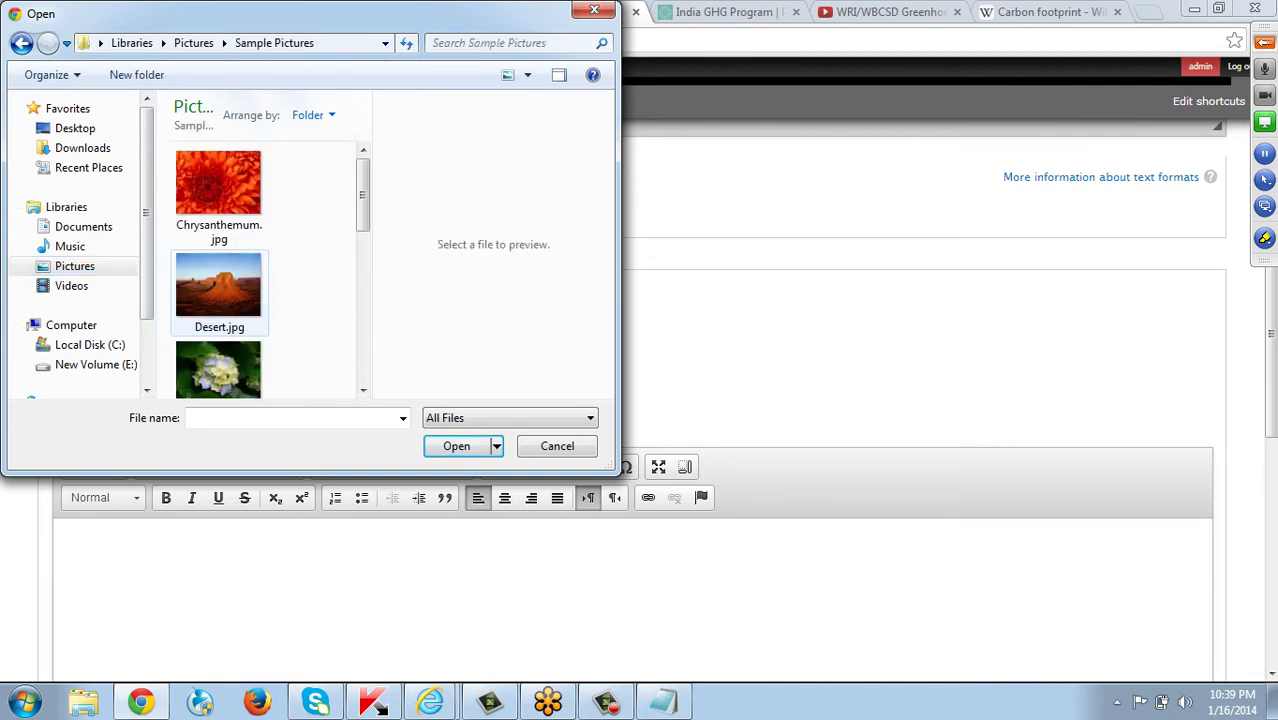
left_click(218, 290)
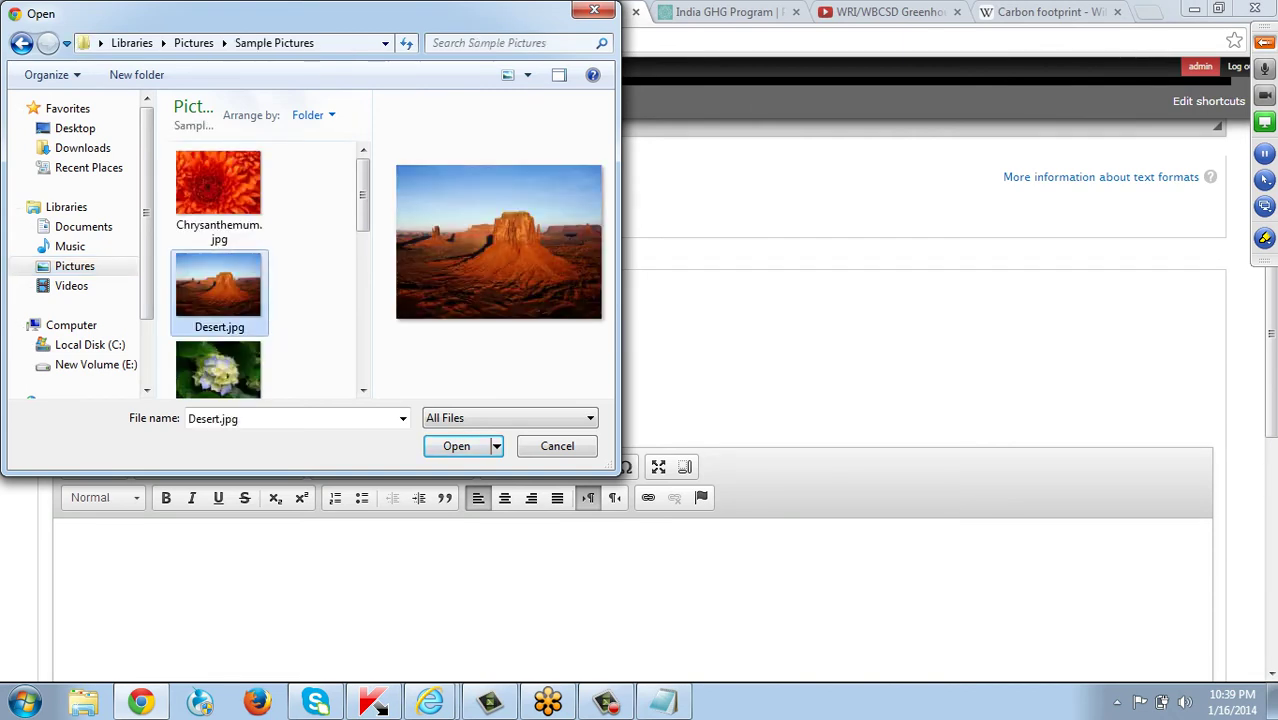
key("Return")
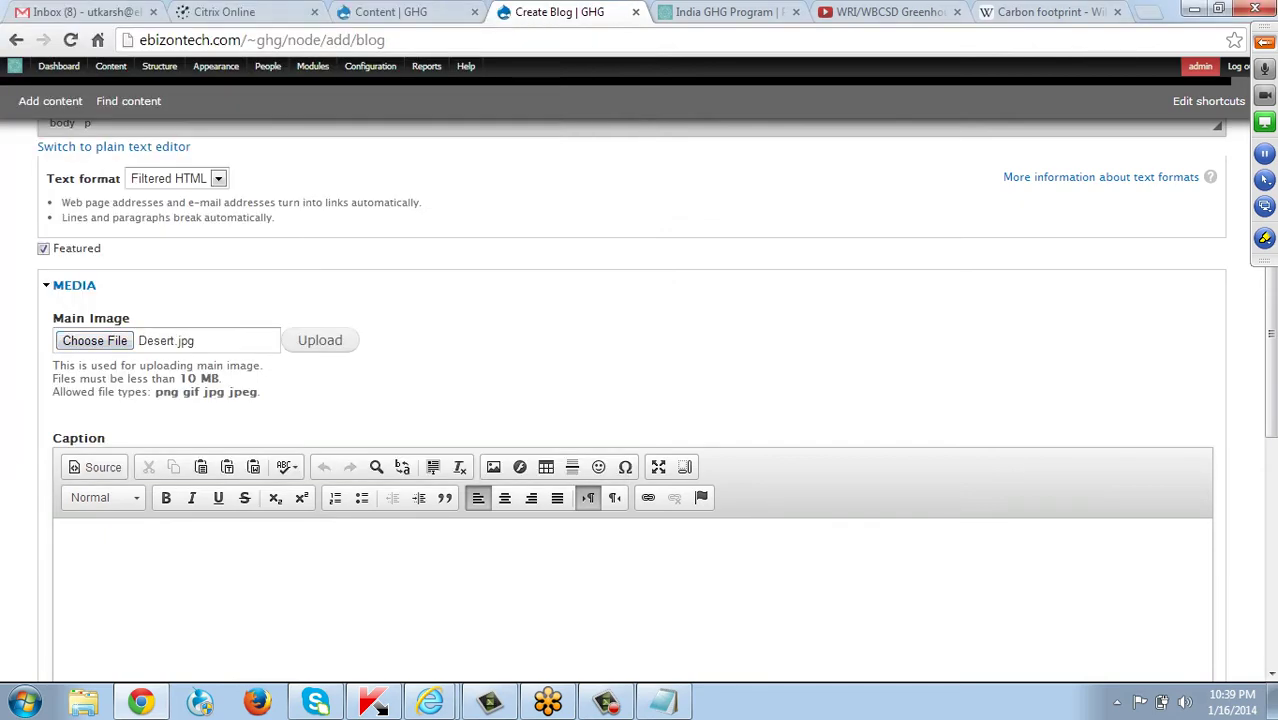
left_click(320, 340)
Enter the image caption 'This is the caption of the blog image' and the credit 'WRI'.
scroll(632, 400, "down", 2)
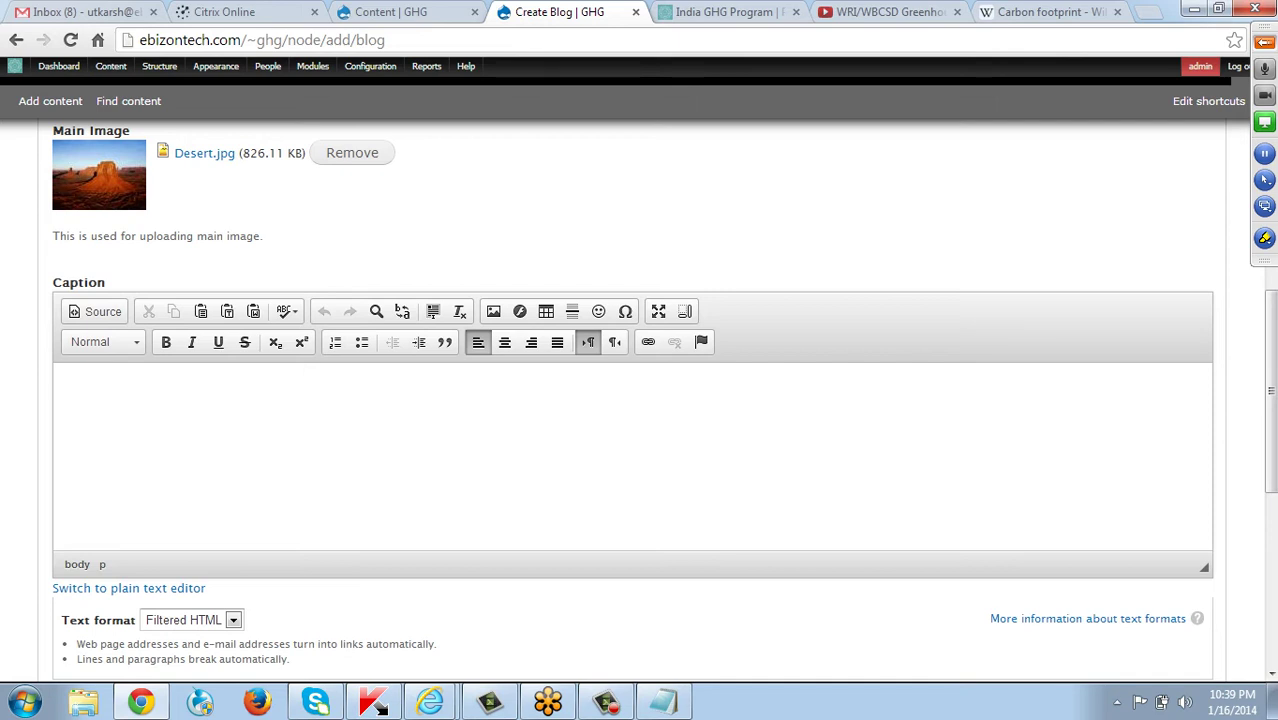
type("This is the caption of")
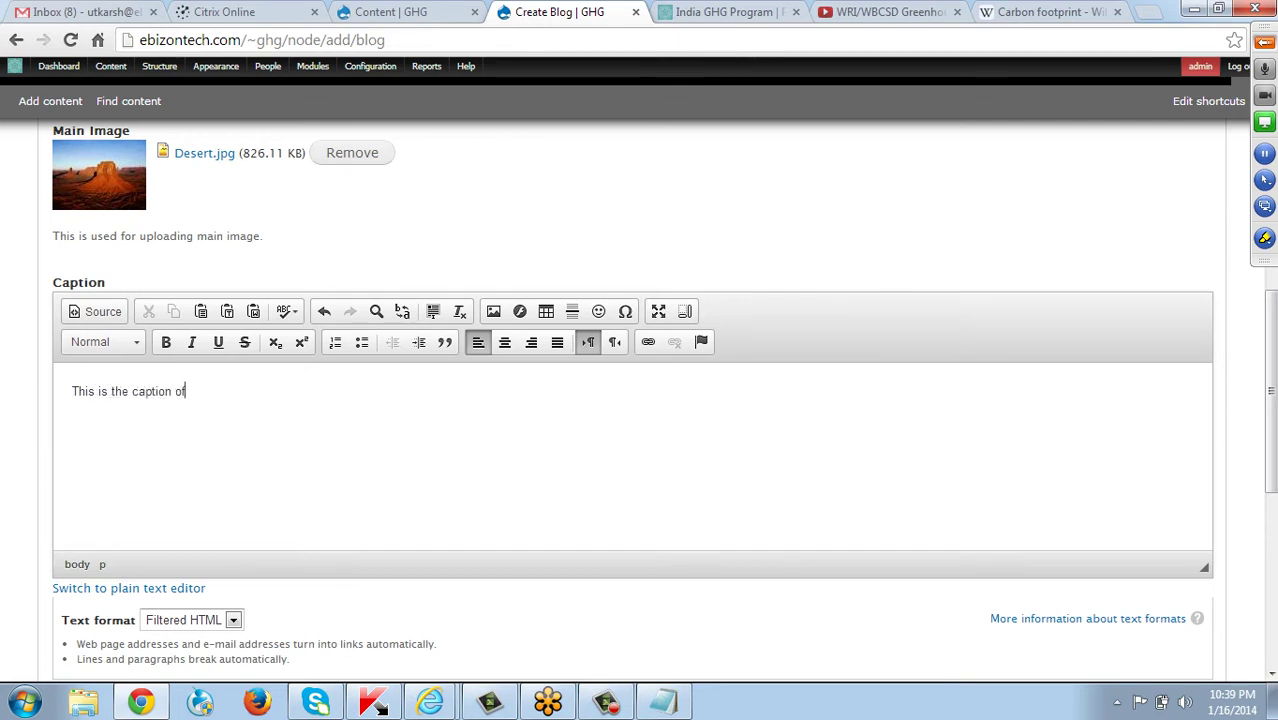
type(" the blog image")
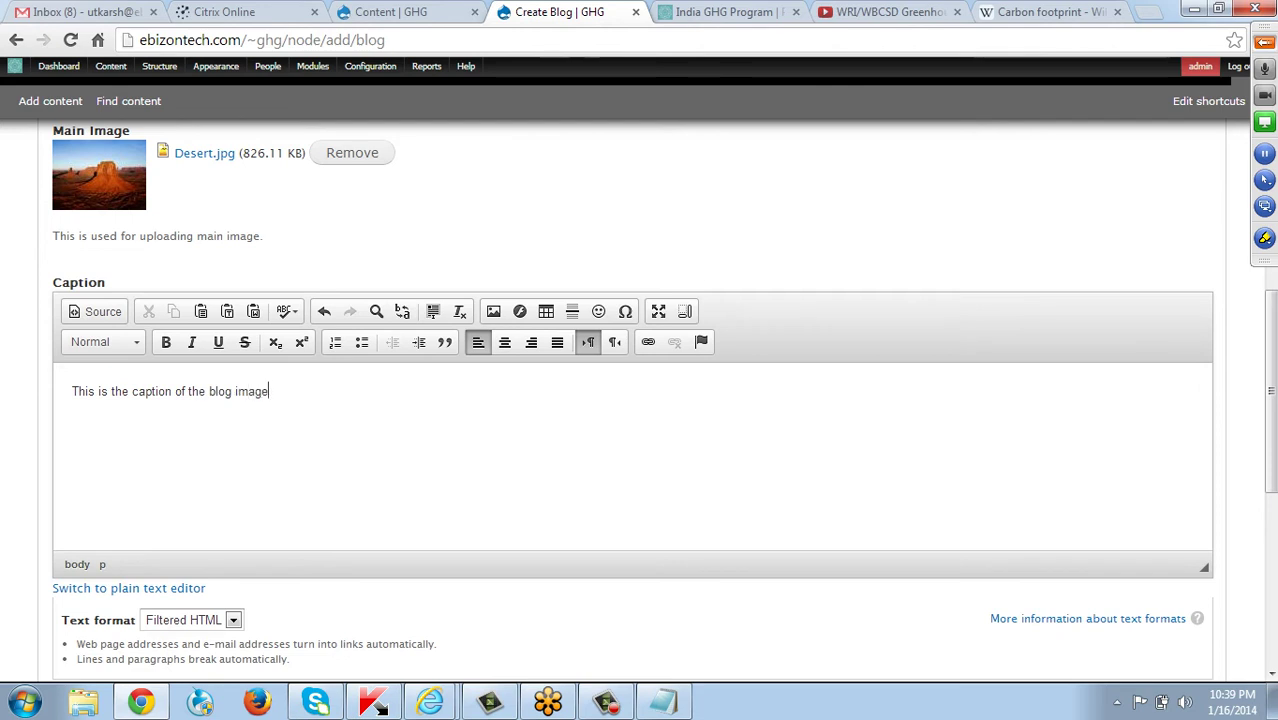
scroll(150, 465, "down", 4)
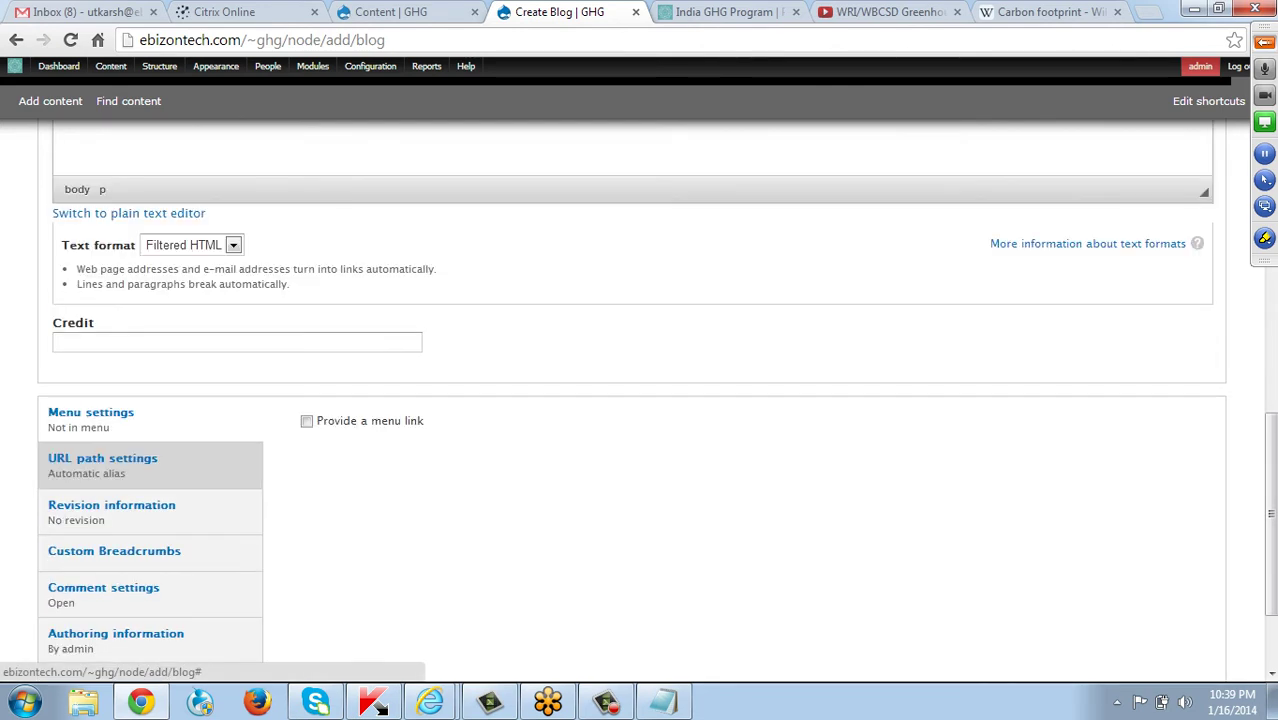
left_click(150, 342)
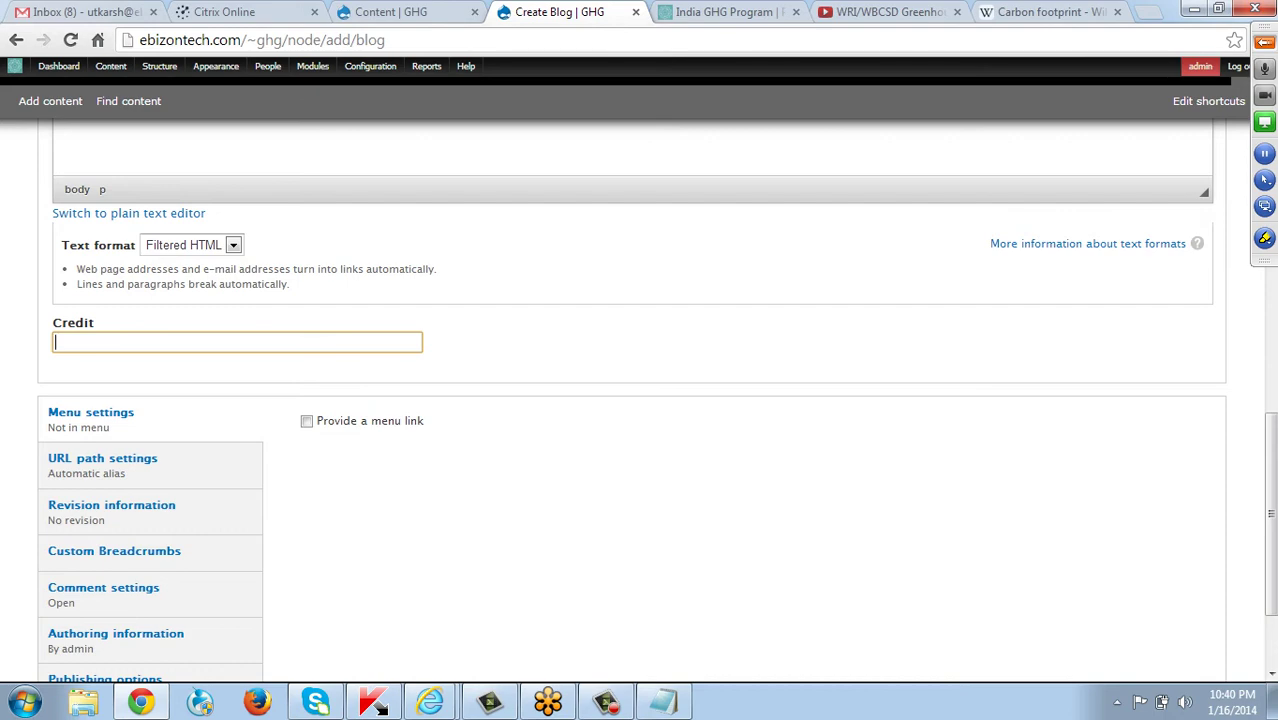
type("WRI")
scroll(640, 400, "down", 2)
scroll(640, 400, "up", 6)
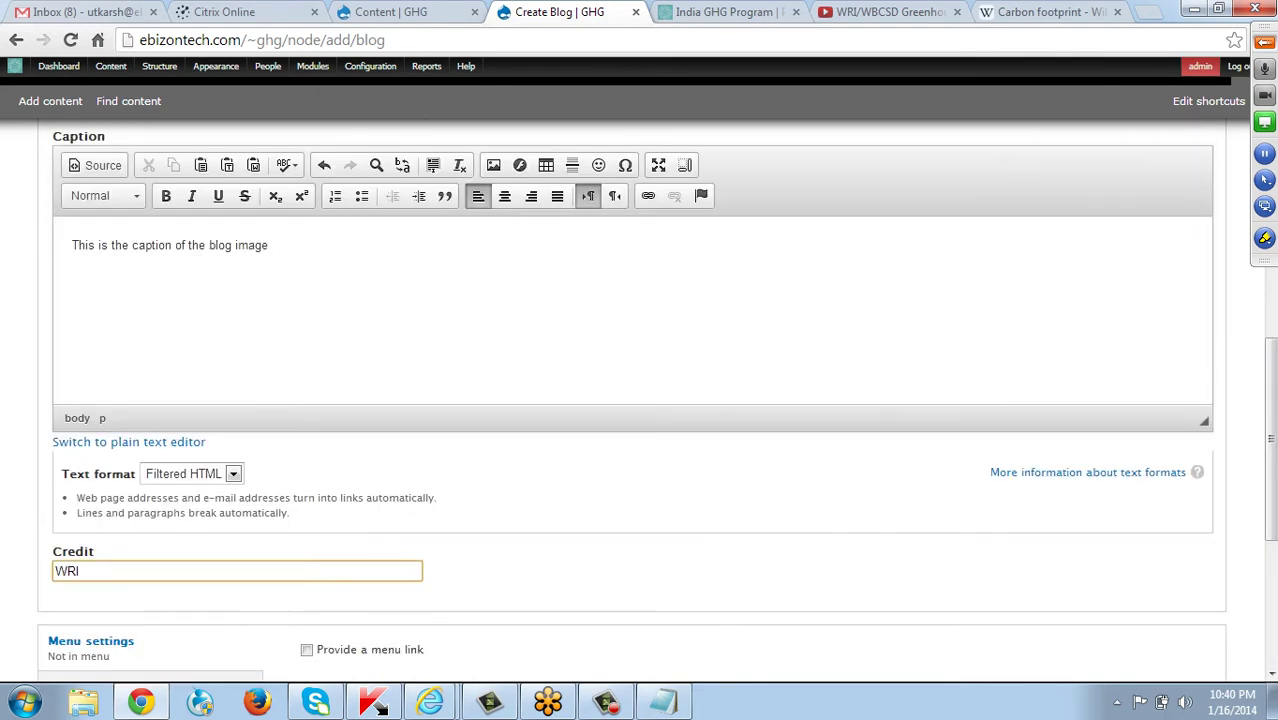
scroll(640, 400, "up", 4)
scroll(640, 400, "down", 10)
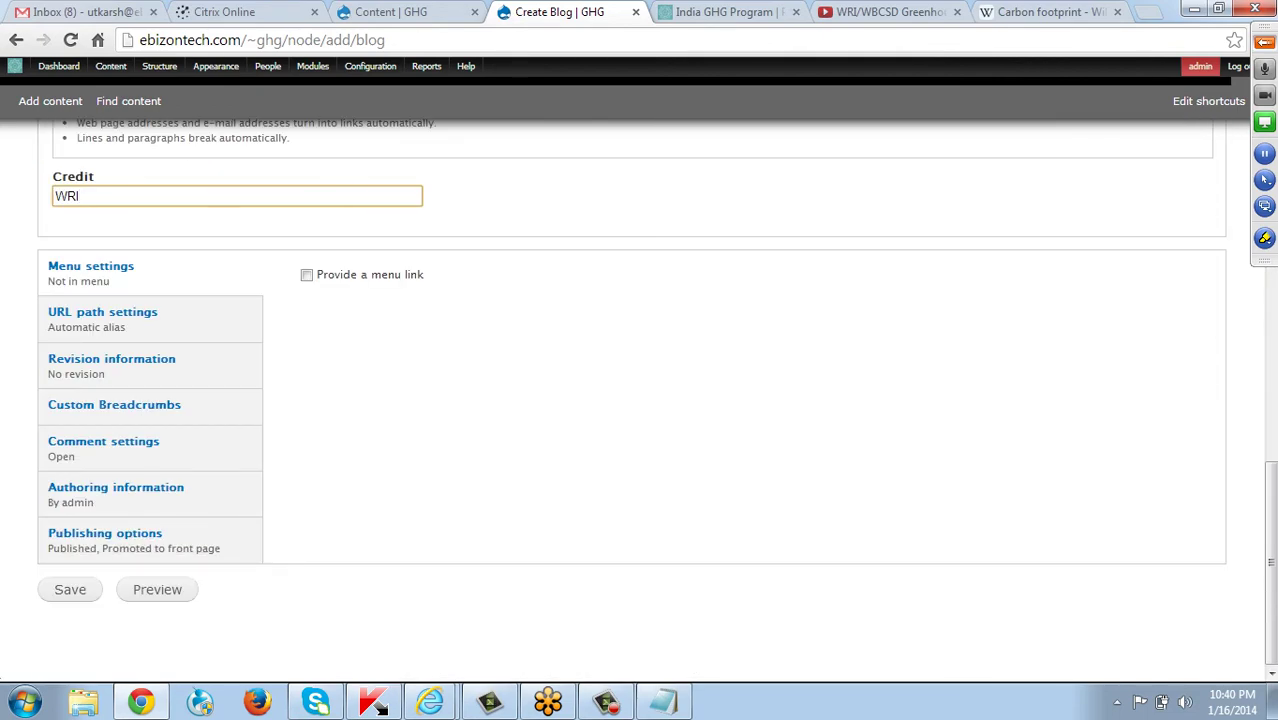
Save the GHG Emissions blog post and scroll the homepage to Latest From Our Blog.
key("Return")
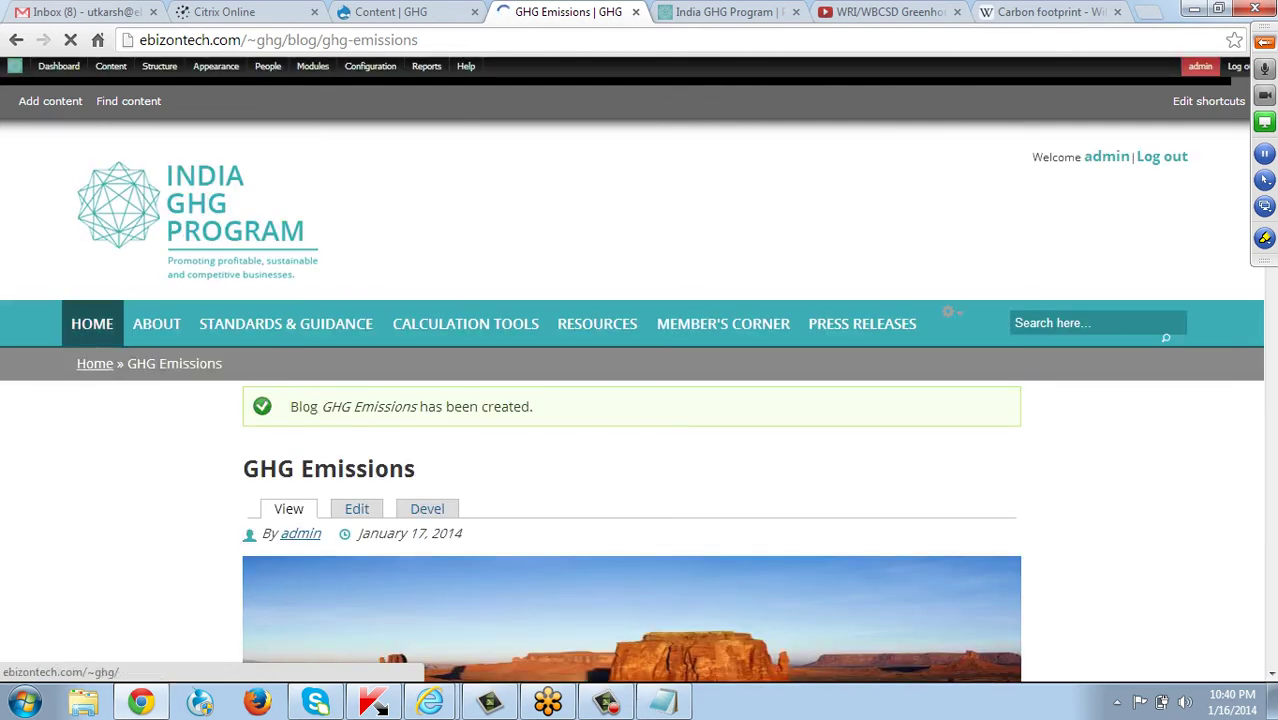
left_click(92, 323)
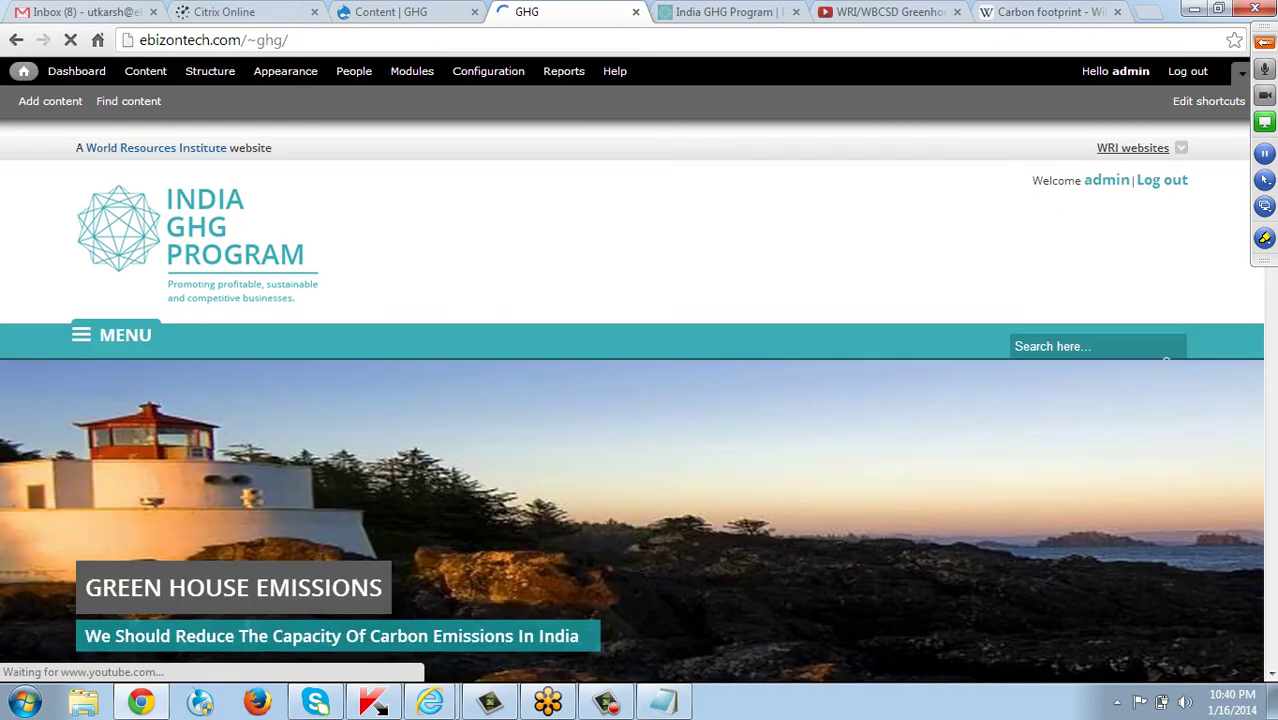
scroll(639, 400, "down", 12)
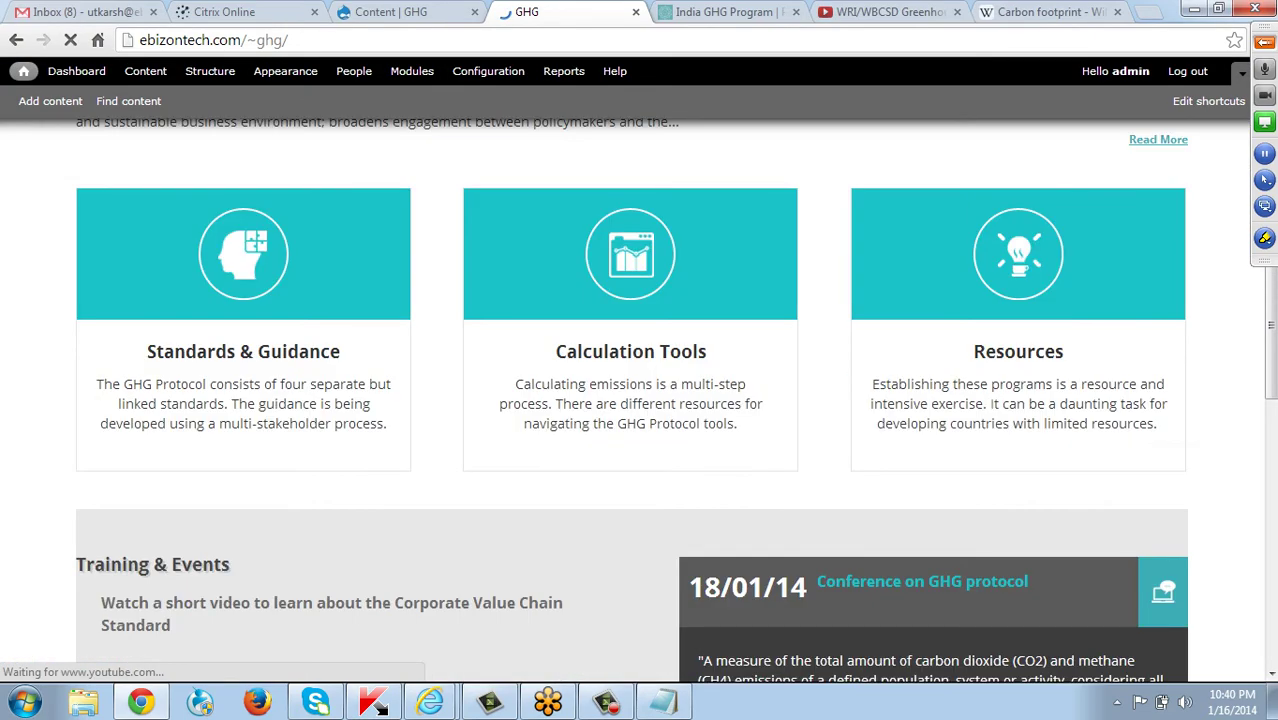
scroll(639, 400, "down", 3)
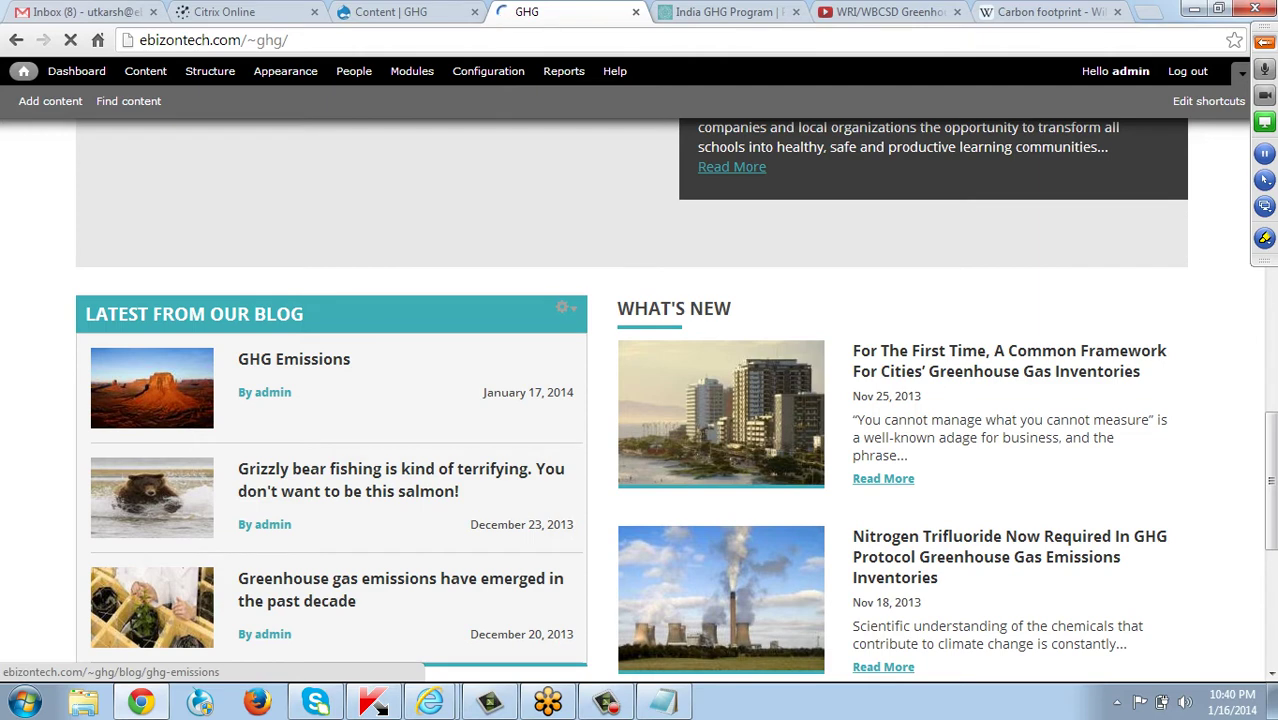
Open the GHG Emissions post in a new tab and check its desert image credited to WRI.
middle_click(294, 359)
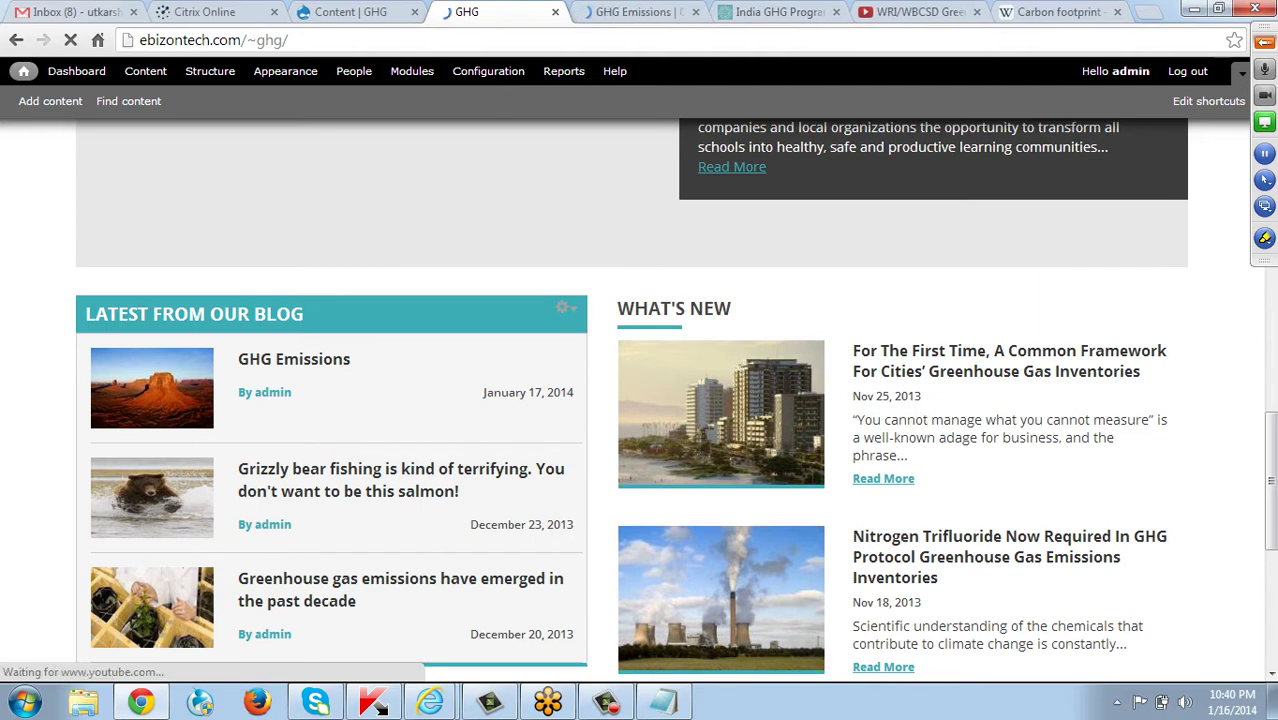
left_click(632, 12)
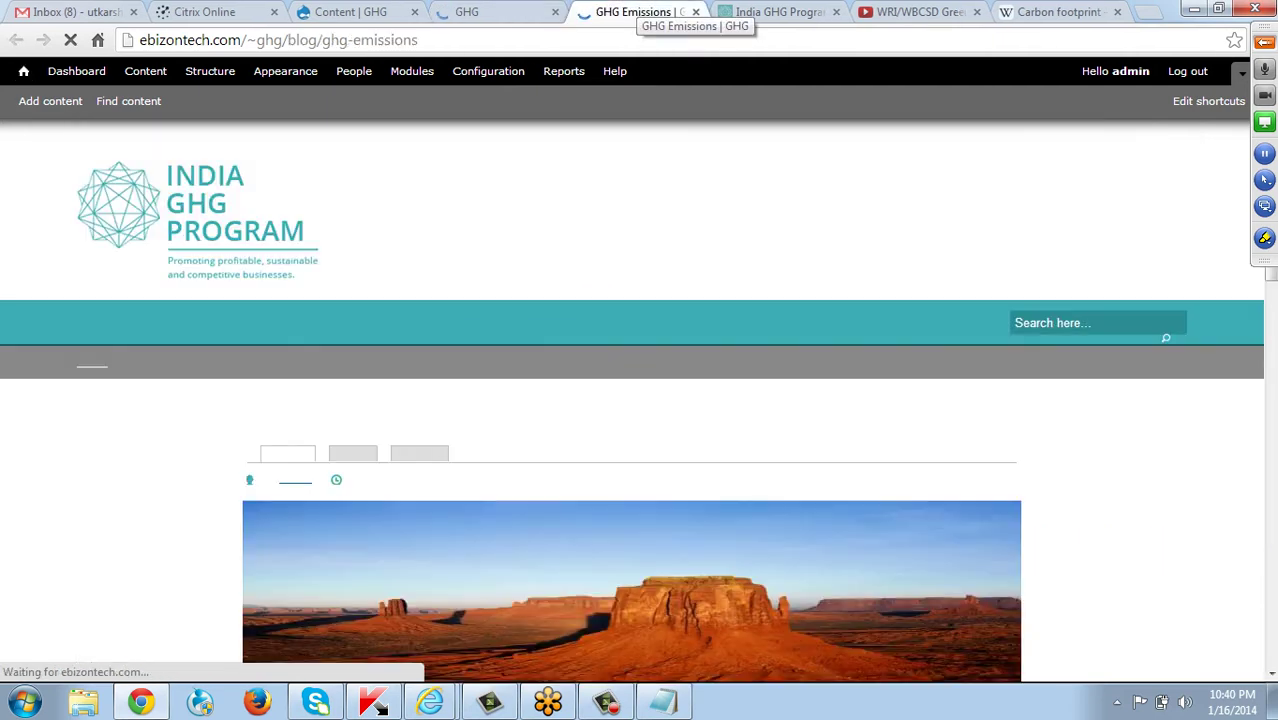
scroll(640, 400, "down", 4)
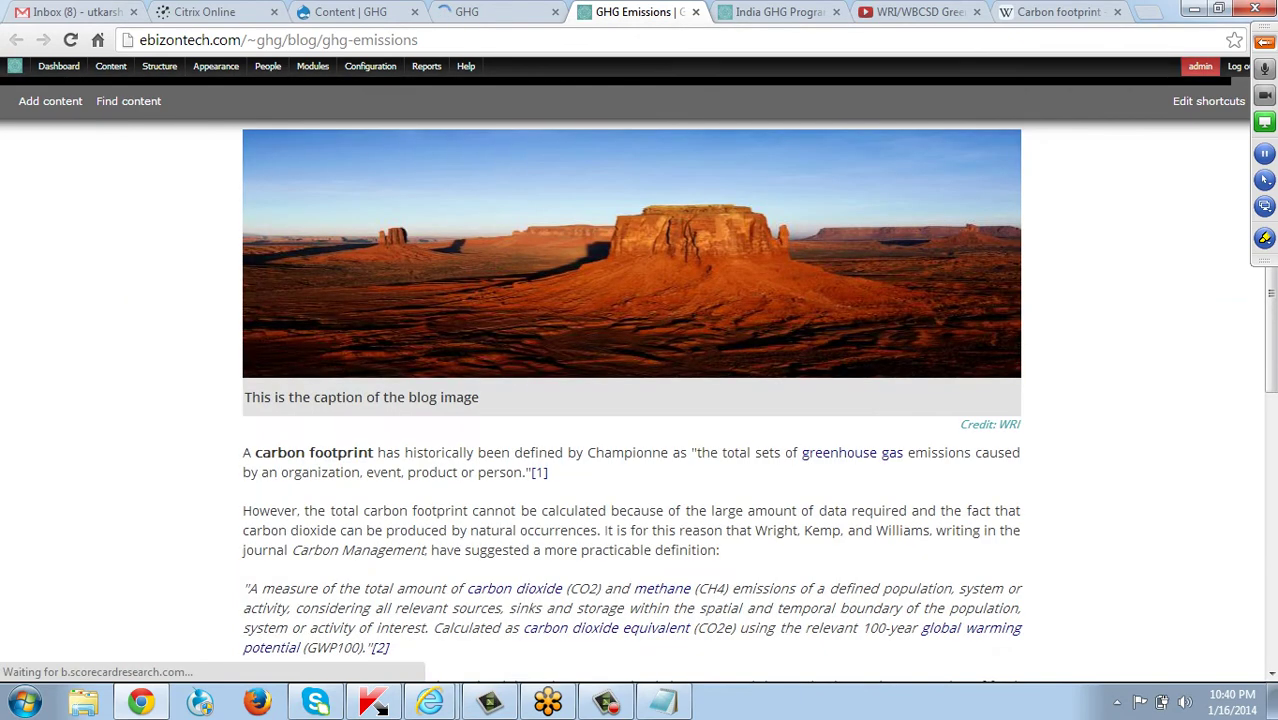
scroll(640, 400, "down", 1)
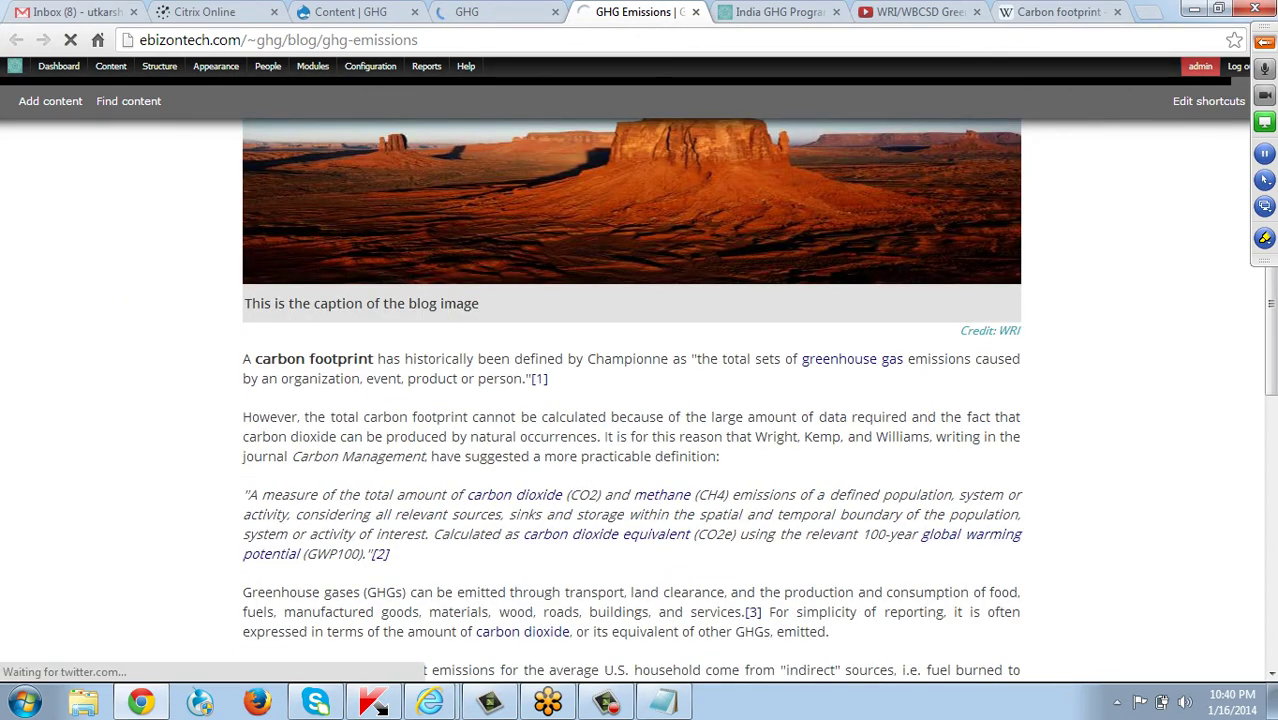
scroll(640, 400, "down", 2)
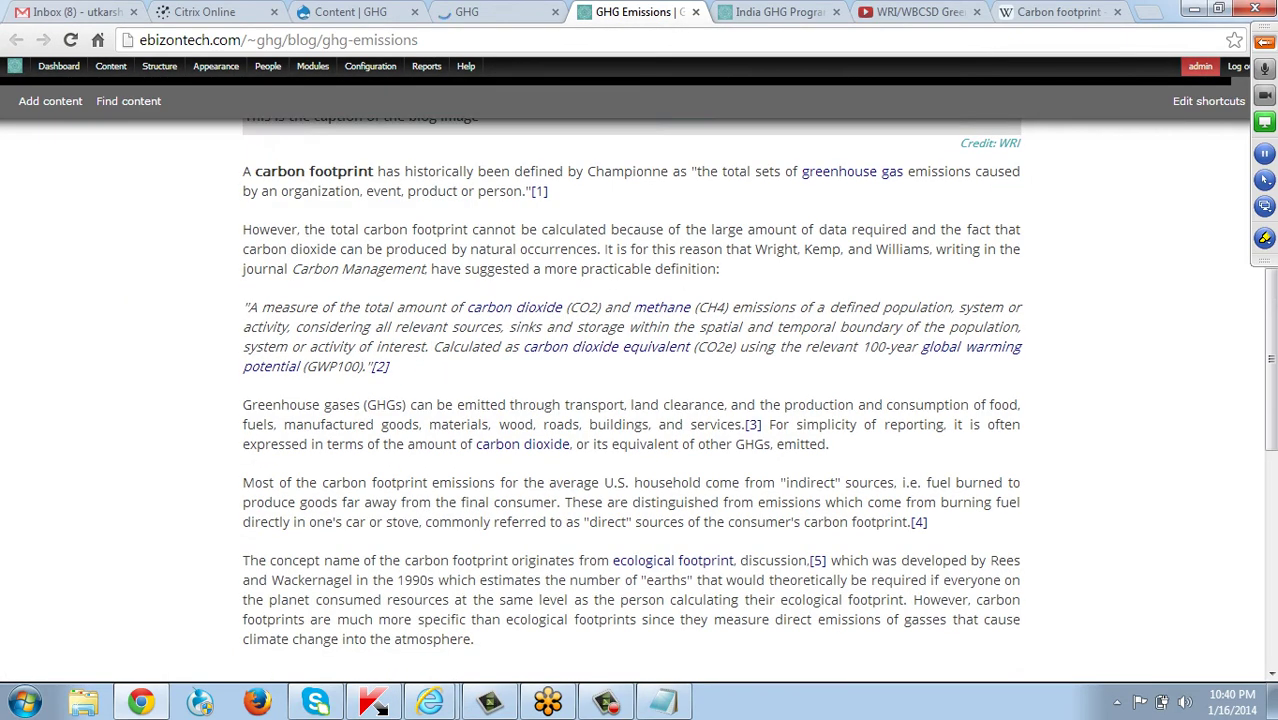
scroll(640, 400, "up", 7)
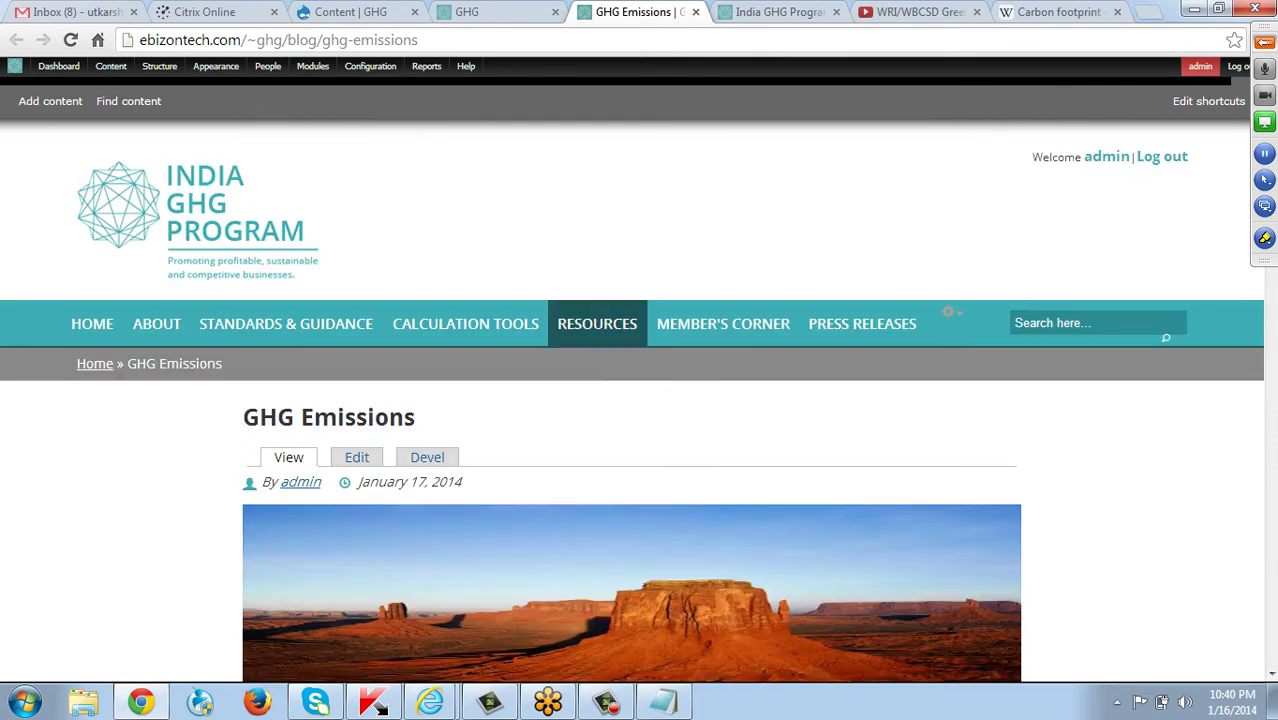
Confirm GHG Emissions tops the Resources > Blog Posts listing, then return to the homepage.
mouse_move(830, 322)
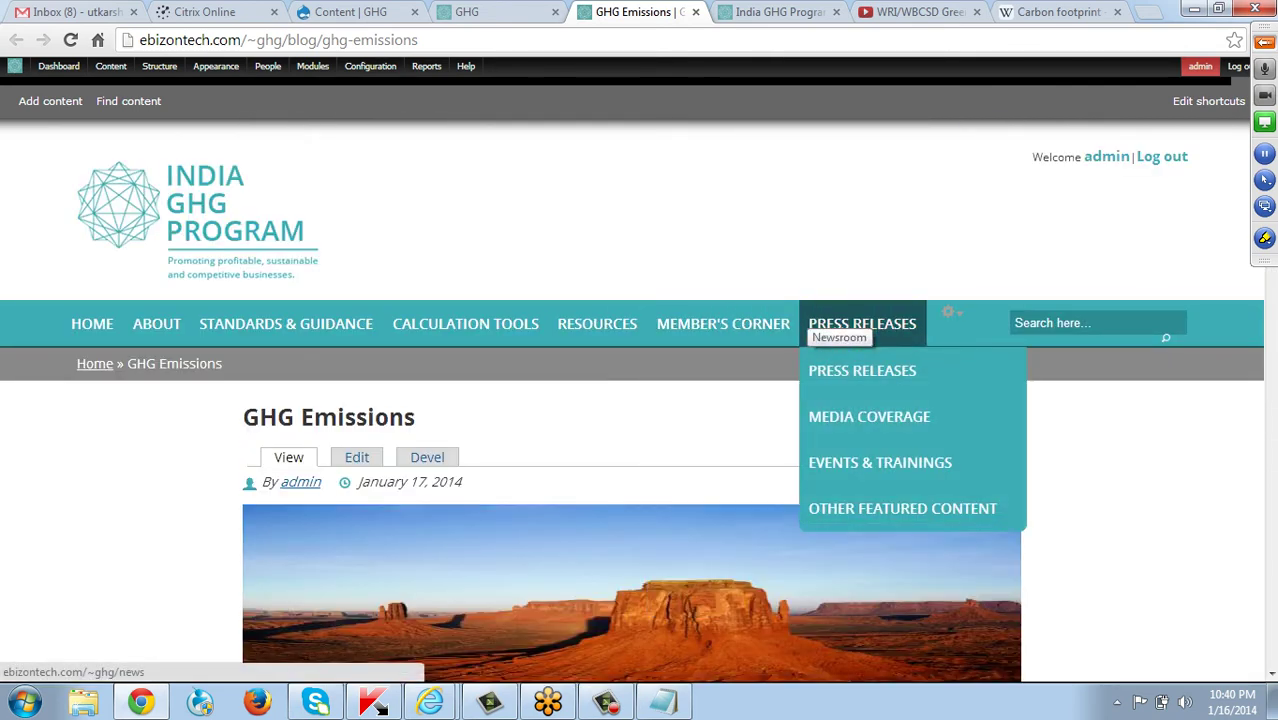
mouse_move(597, 323)
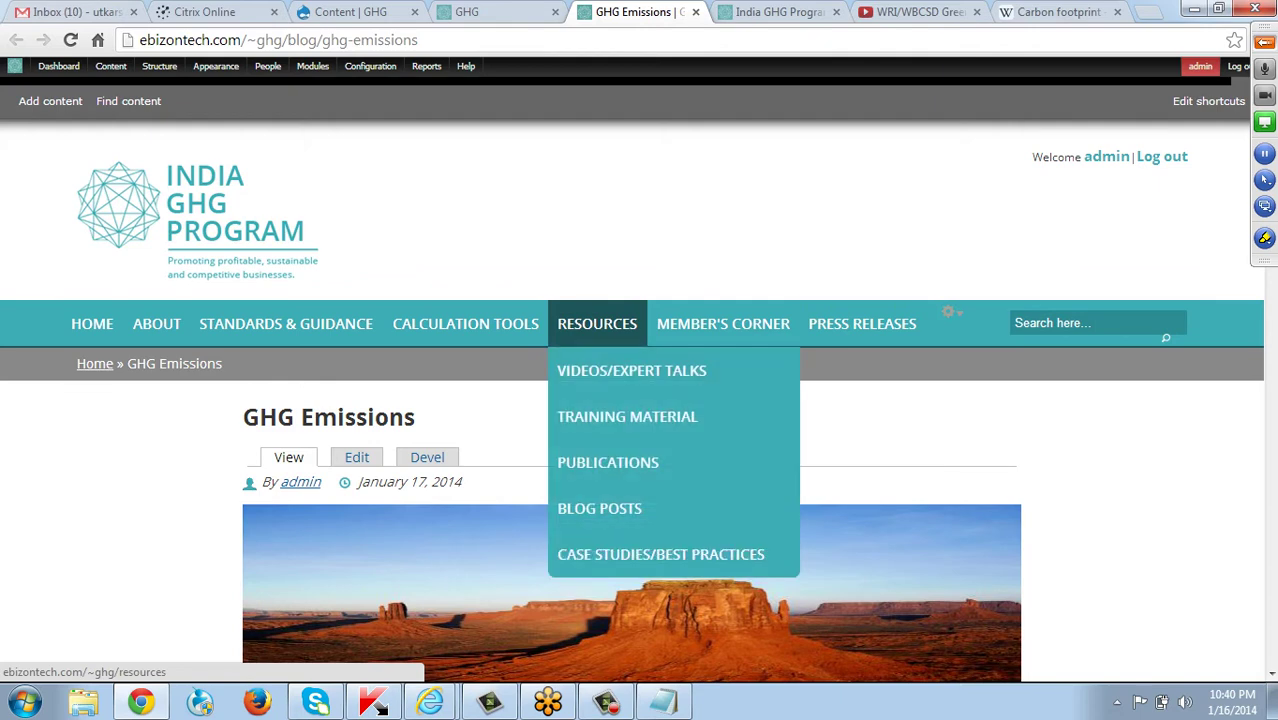
left_click(600, 508)
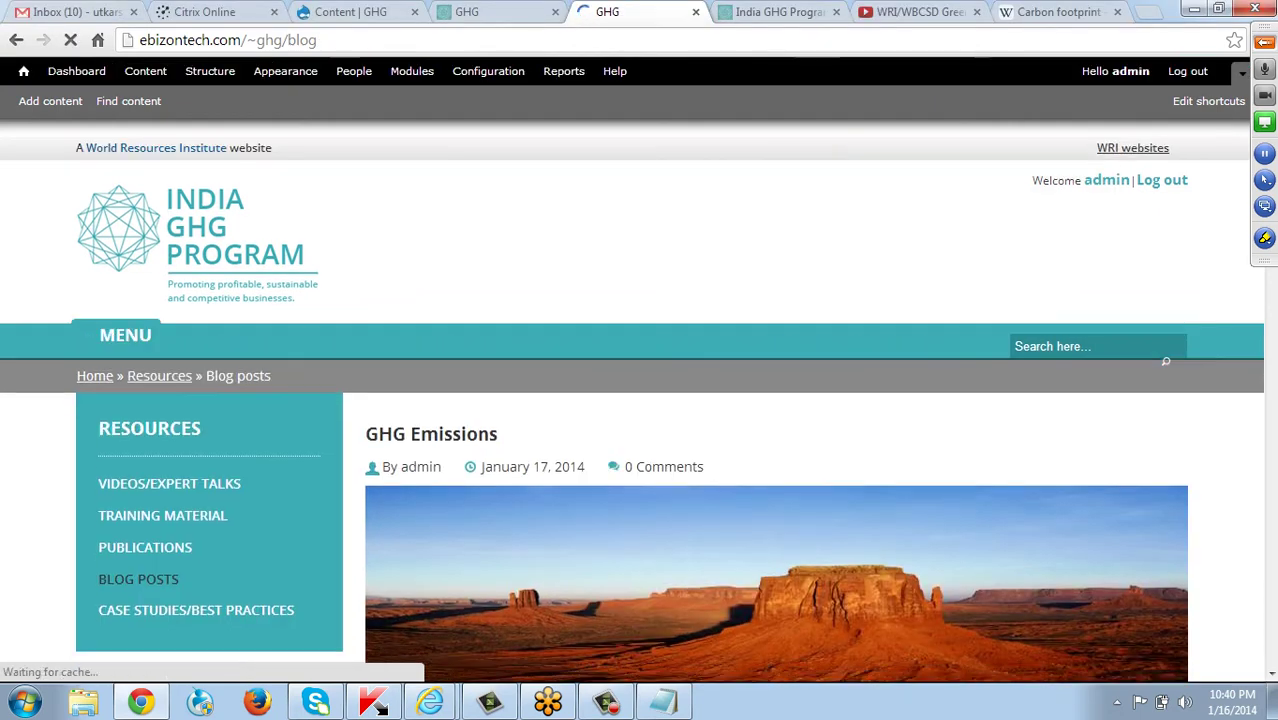
scroll(640, 400, "down", 3)
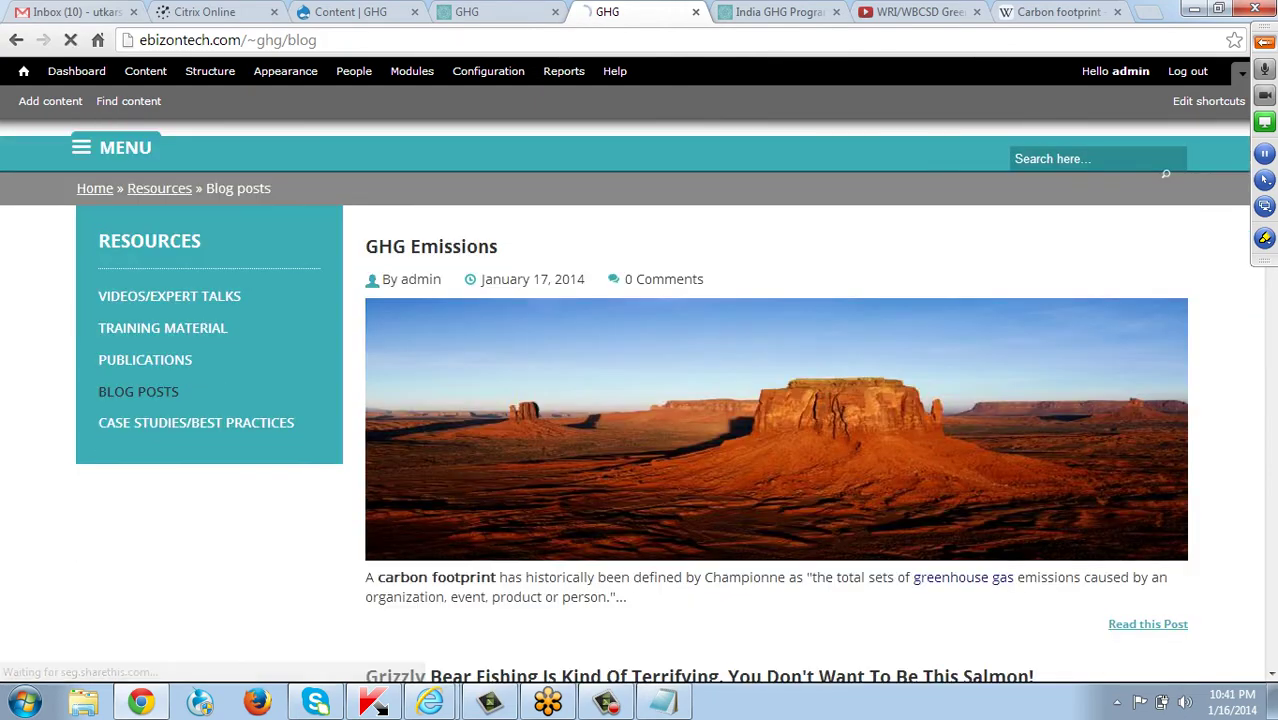
scroll(700, 600, "down", 1)
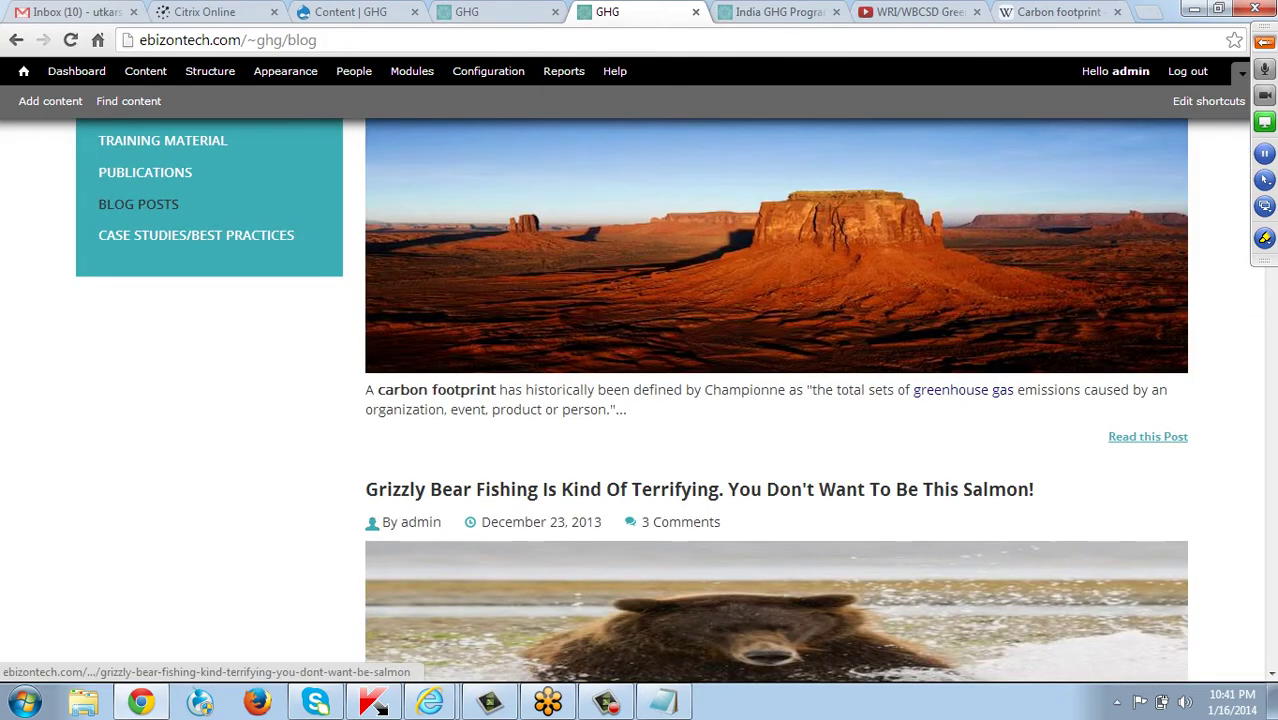
scroll(640, 400, "up", 2)
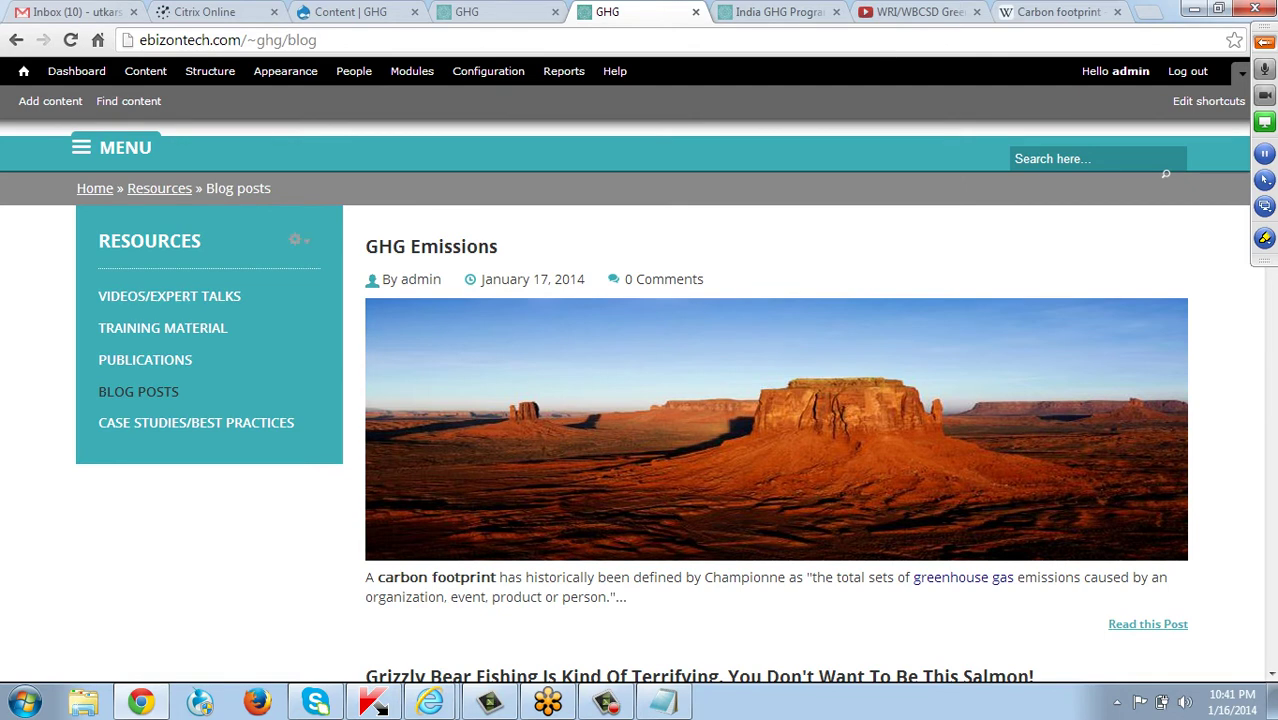
scroll(640, 400, "up", 2)
key("F5")
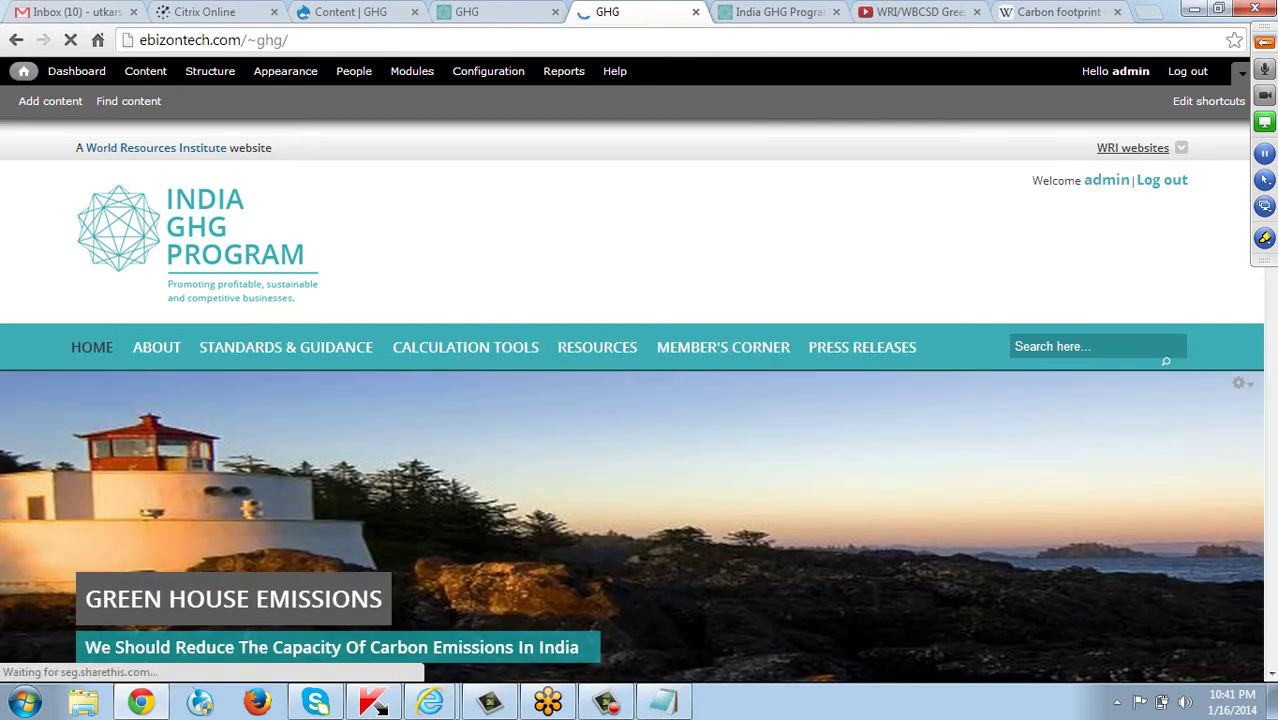
Review the homepage's Latest From Our Blog and footer, then open the admin Content list.
scroll(640, 400, "down", 4)
scroll(640, 400, "down", 5)
scroll(640, 400, "down", 9)
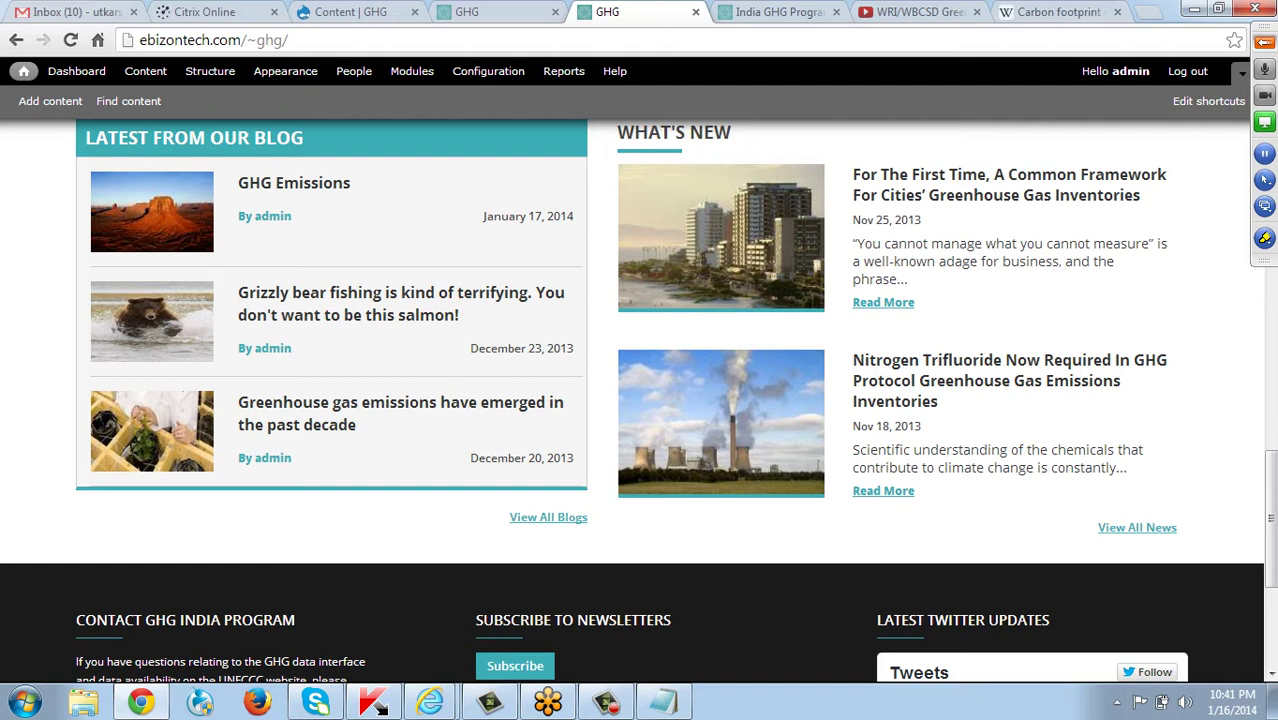
scroll(640, 400, "up", 1)
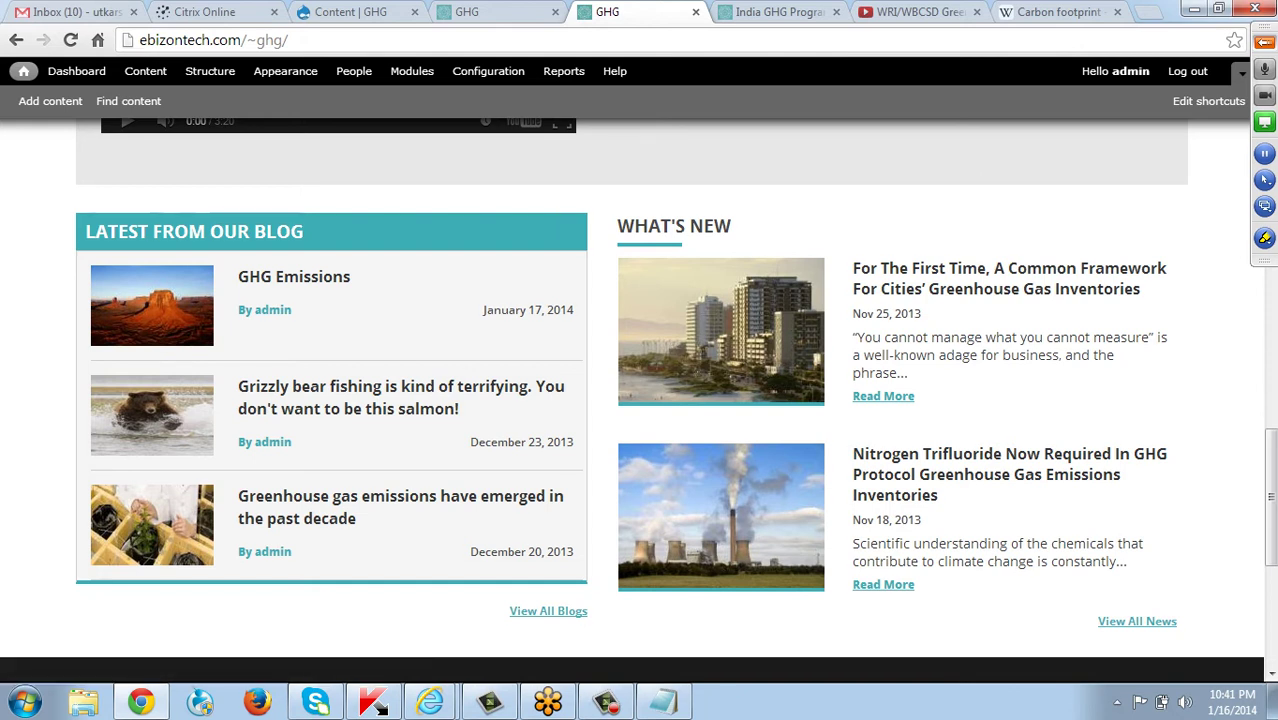
left_click(145, 73)
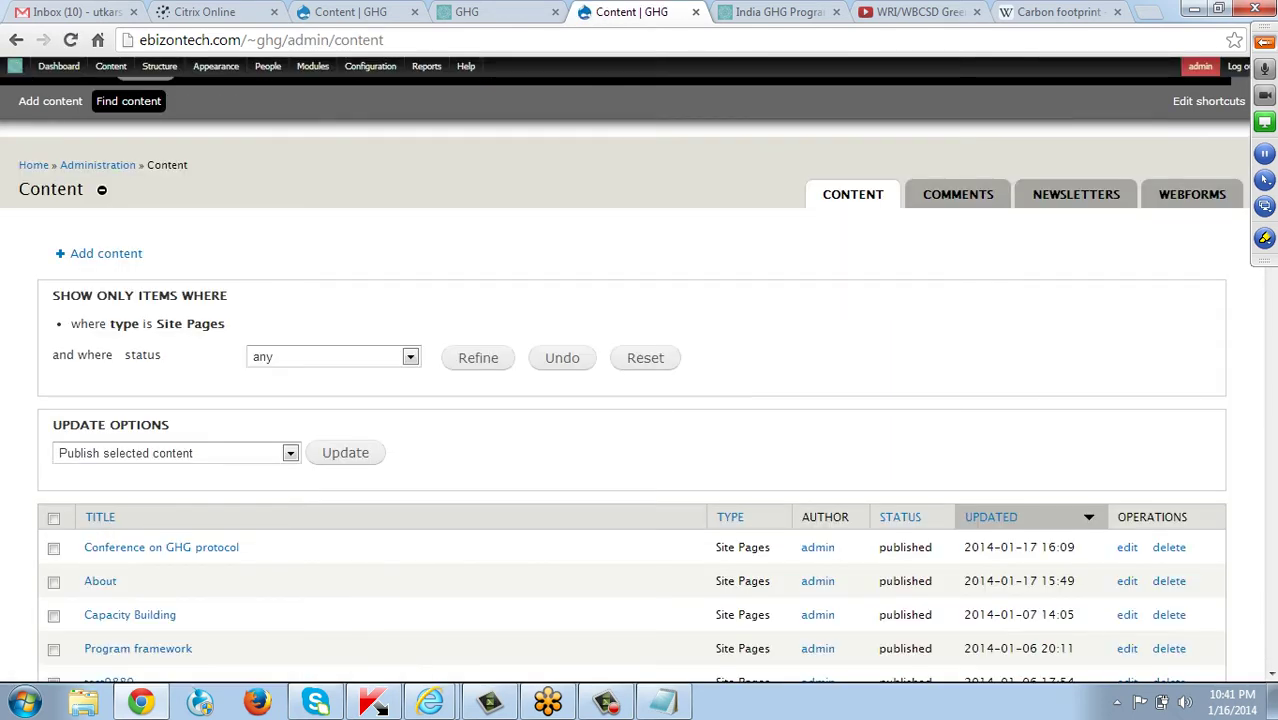
From Add content, choose the Site Pages content type to get a blank Create Site Pages form.
left_click(104, 254)
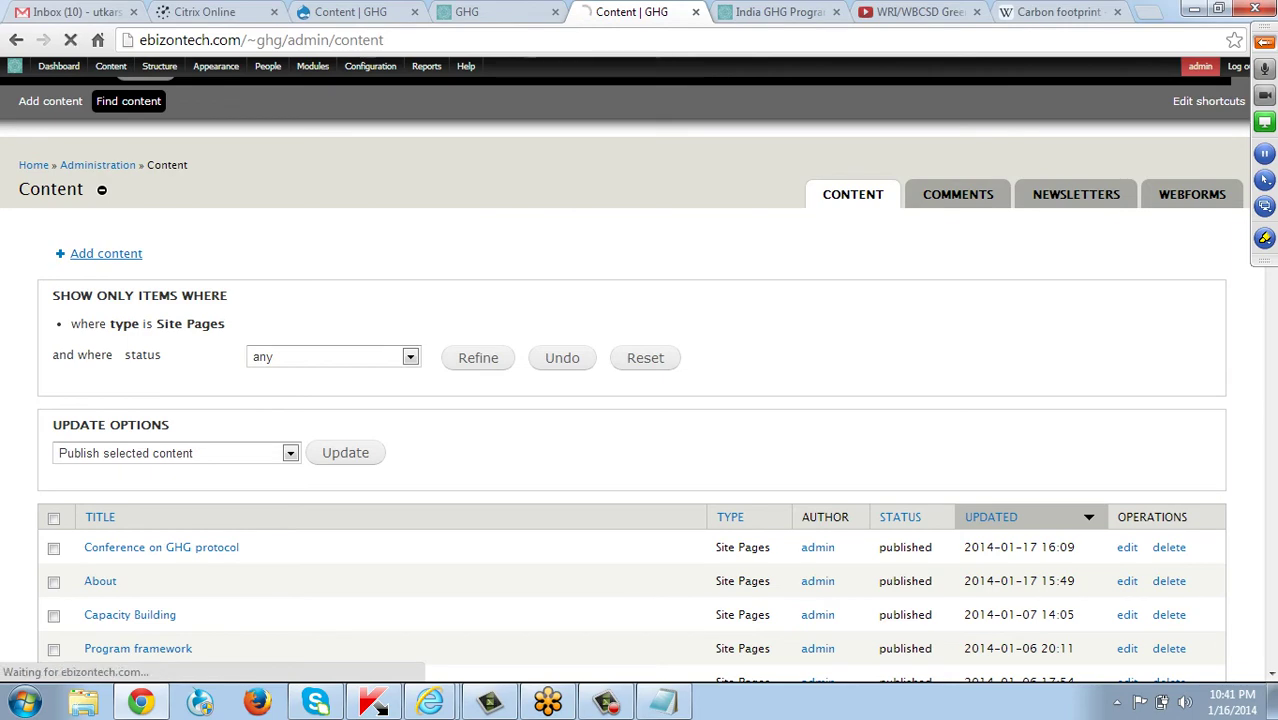
scroll(90, 300, "down", 2)
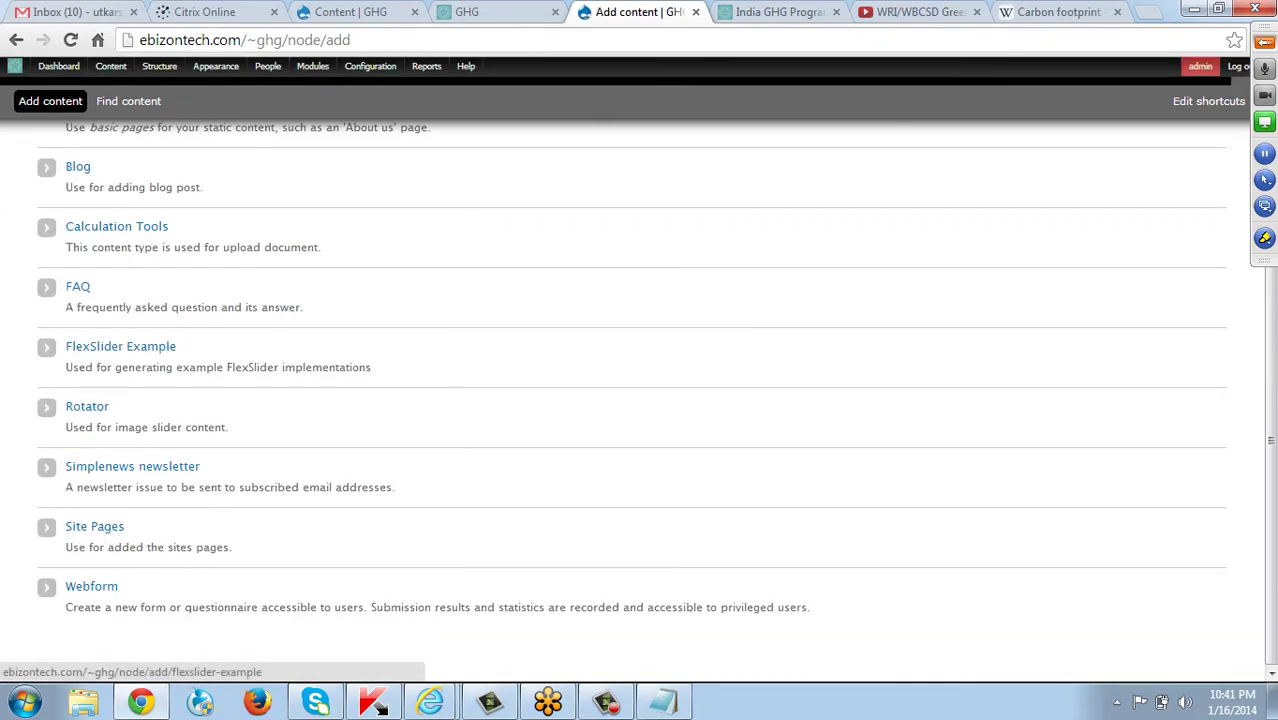
scroll(95, 526, "up", 2)
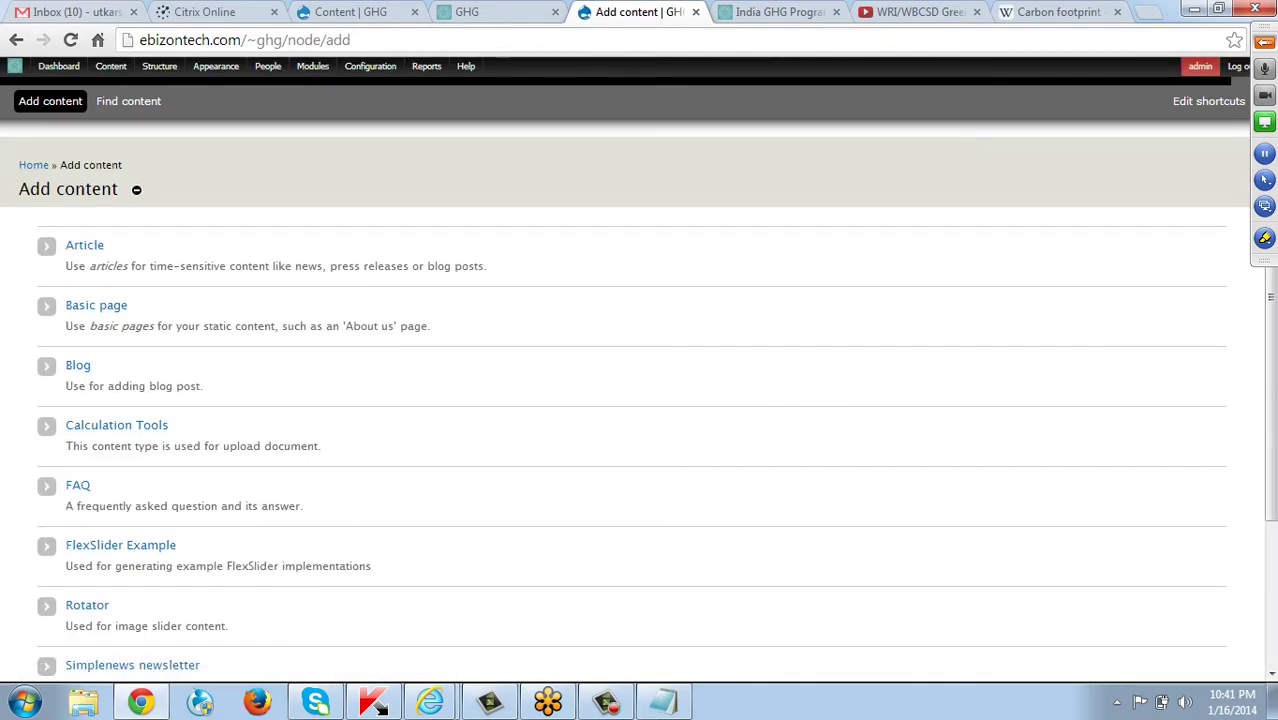
scroll(95, 526, "down", 2)
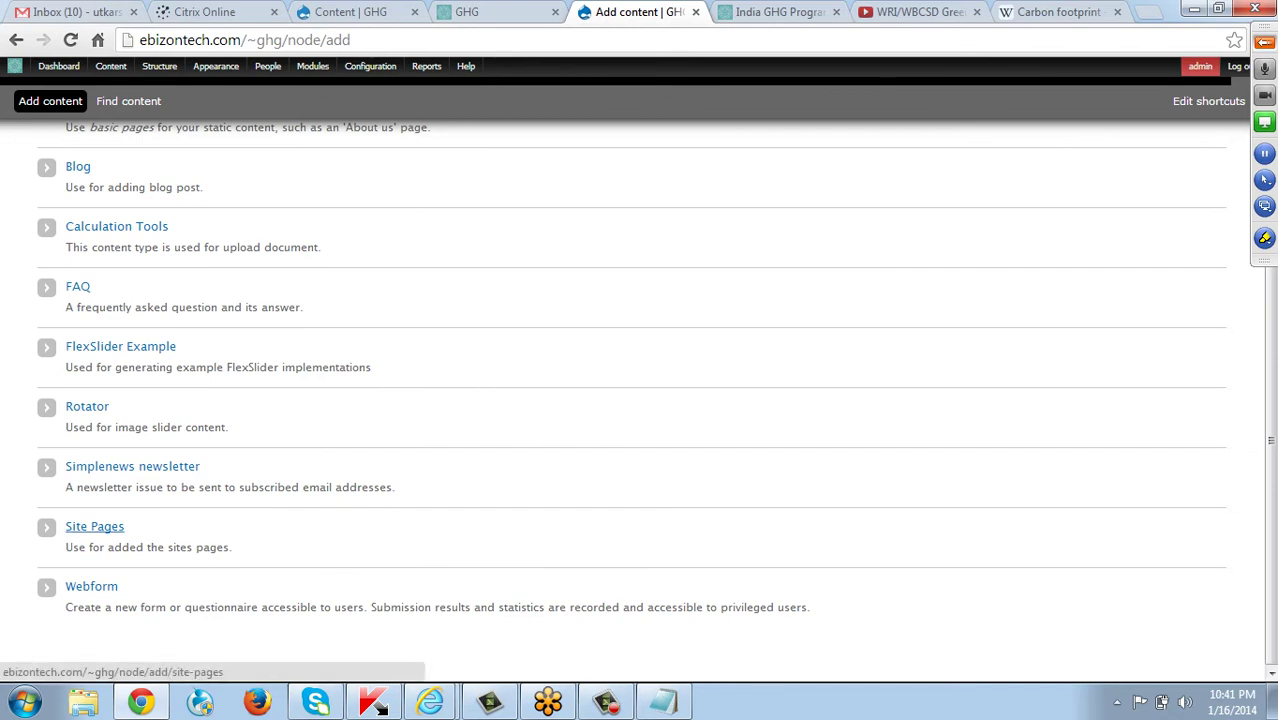
left_click(95, 526)
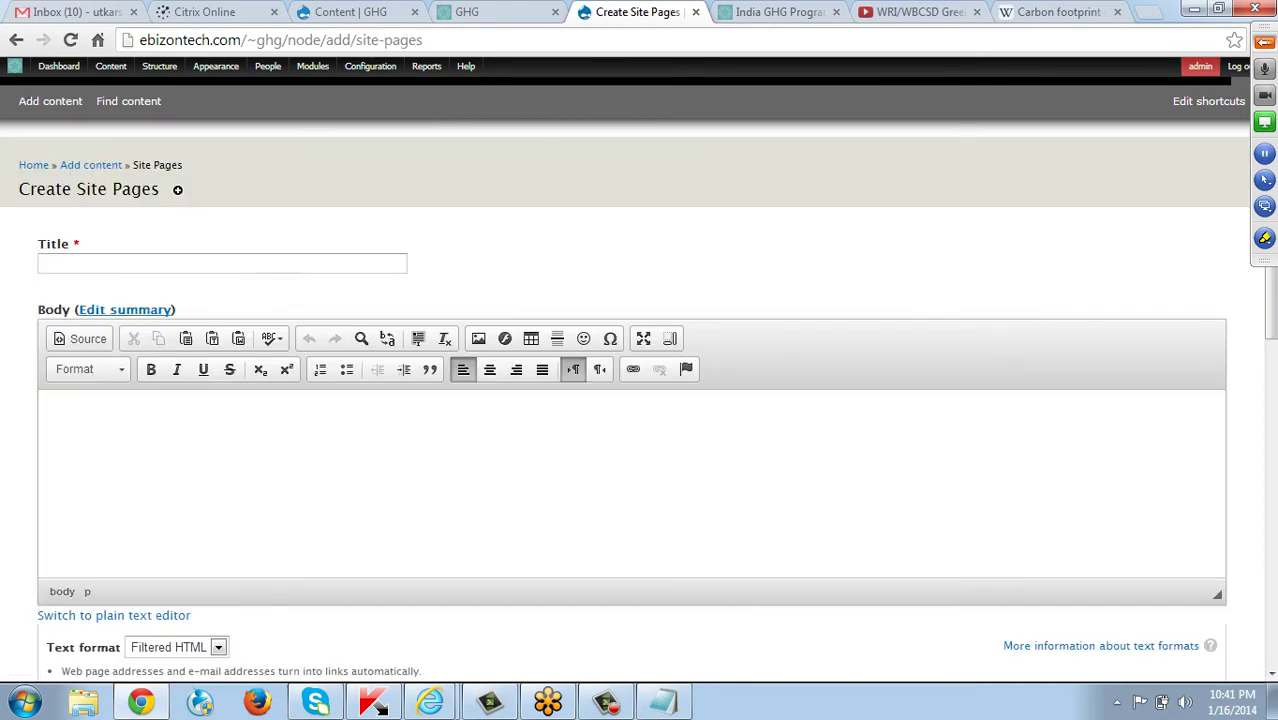
Choose News as the Page type and review the revealed Media, Main Image and Caption fields.
scroll(640, 400, "down", 4)
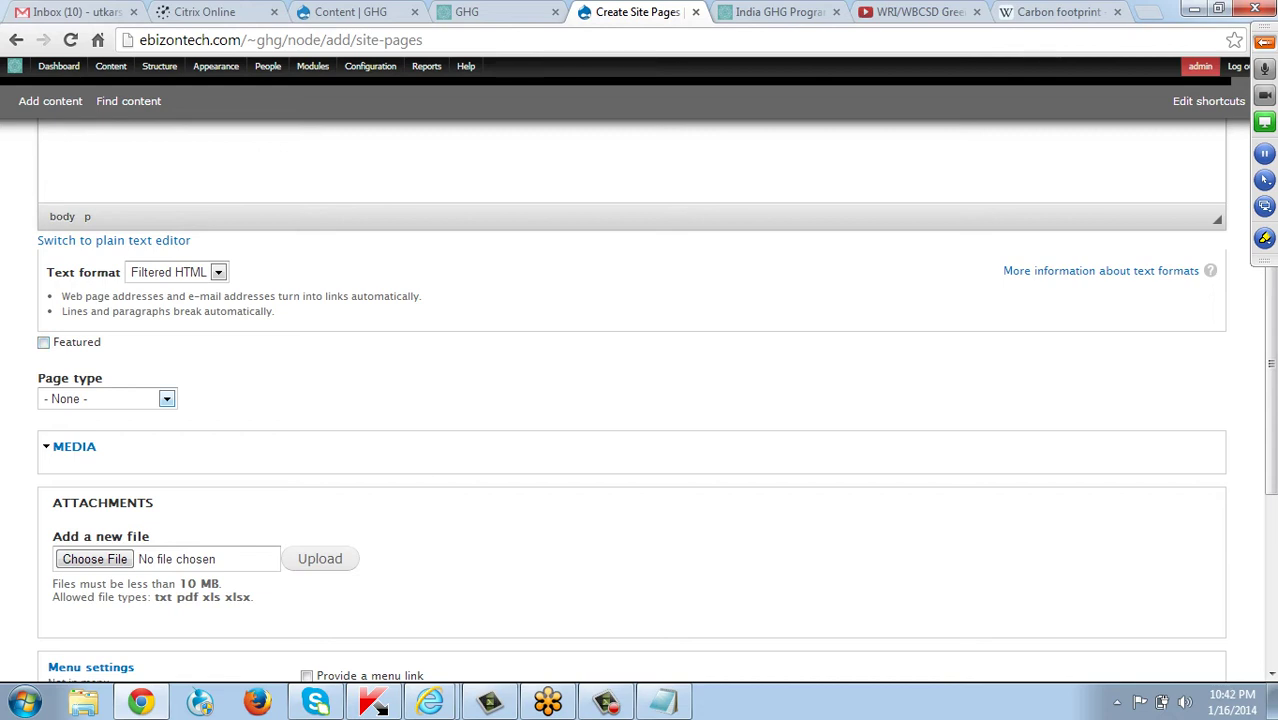
left_click(166, 398)
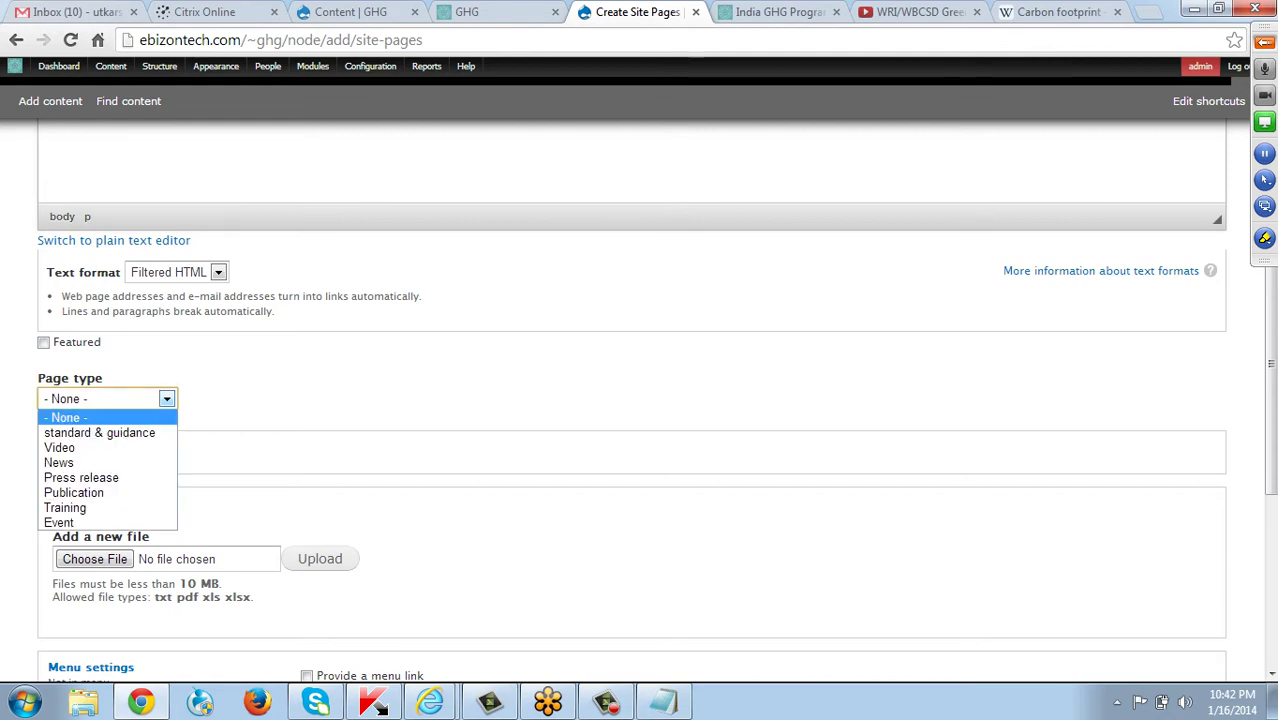
key("Down")
key("Down")
key("Down")
key("Down")
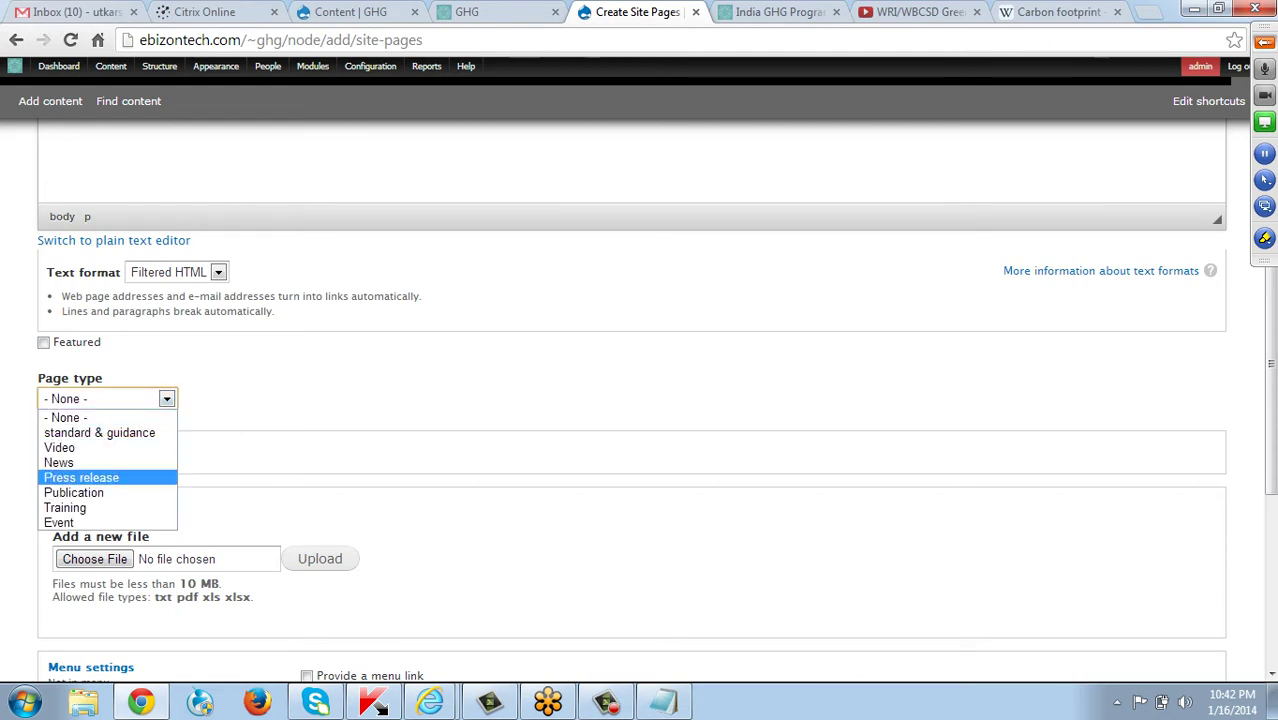
key("alt+Down")
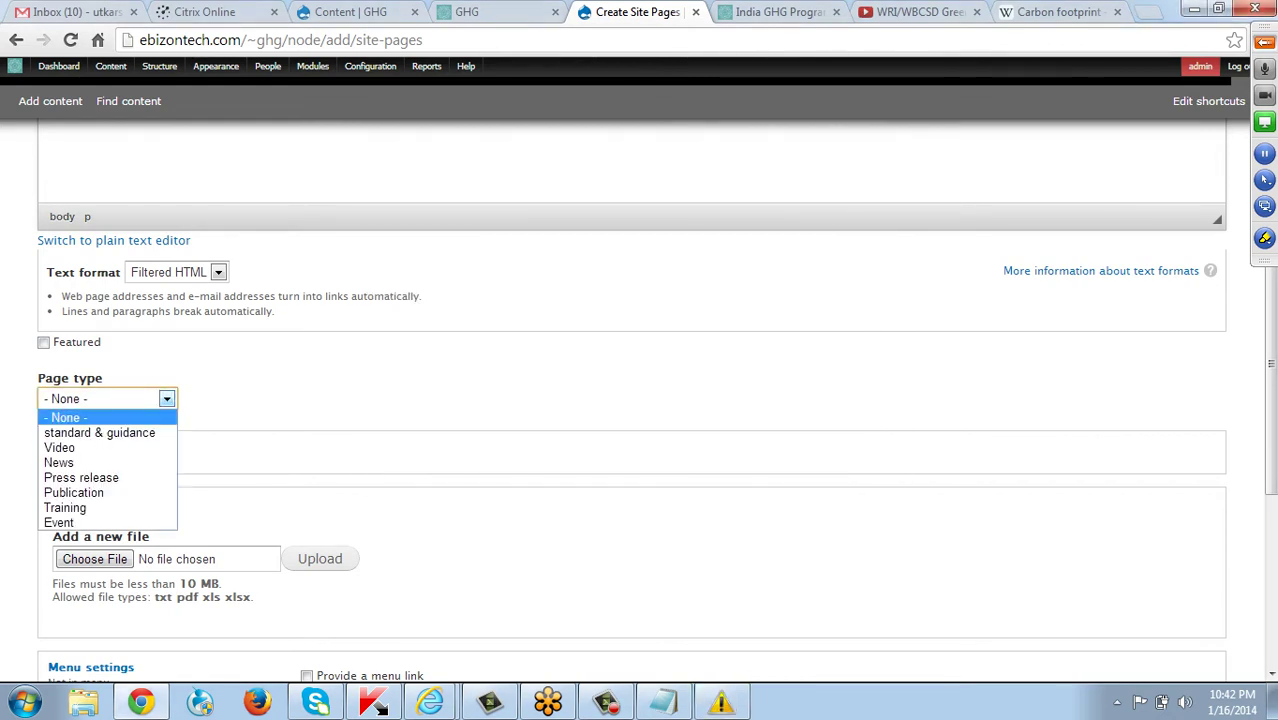
key("Down")
key("Down")
key("Down")
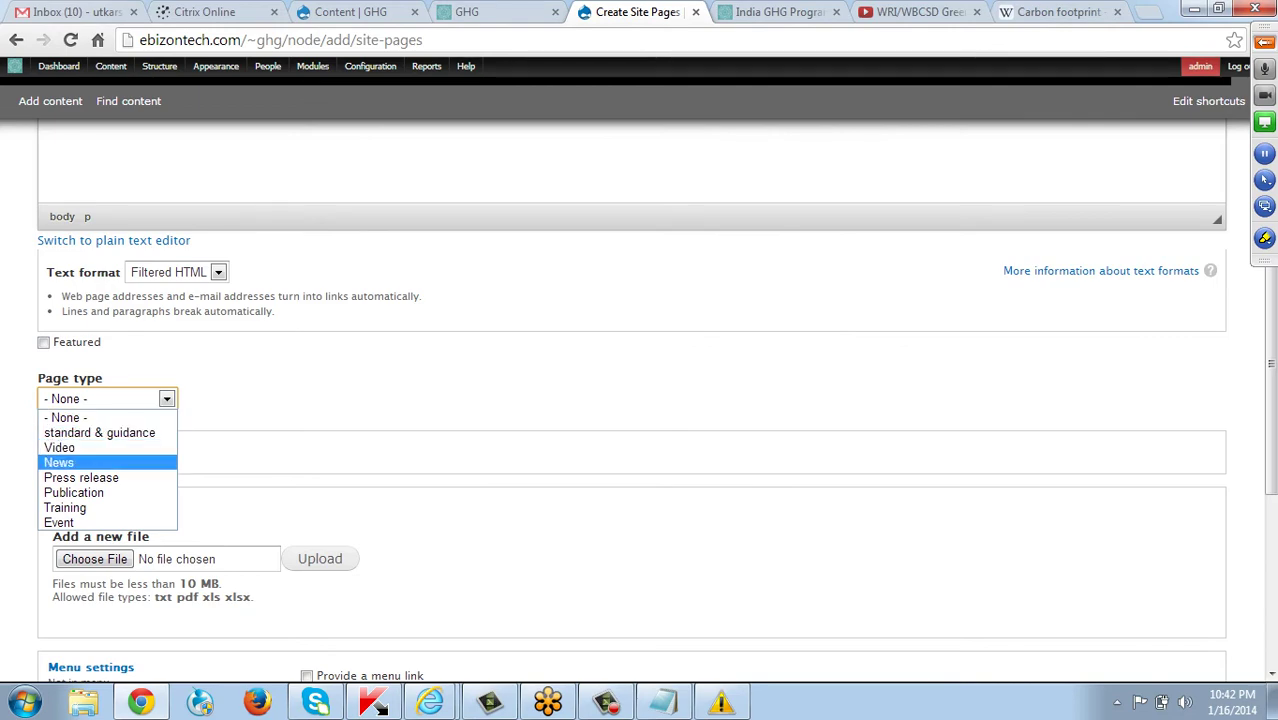
key("Return")
scroll(630, 400, "up", 4)
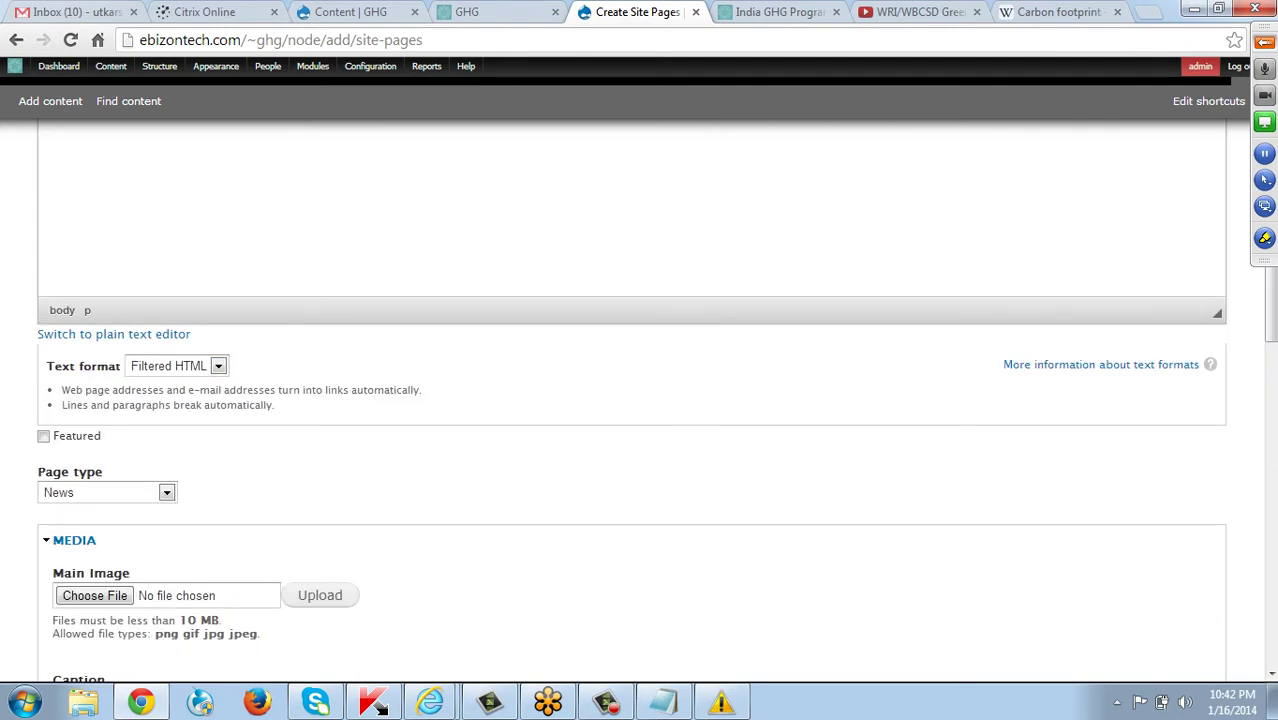
scroll(630, 400, "down", 4)
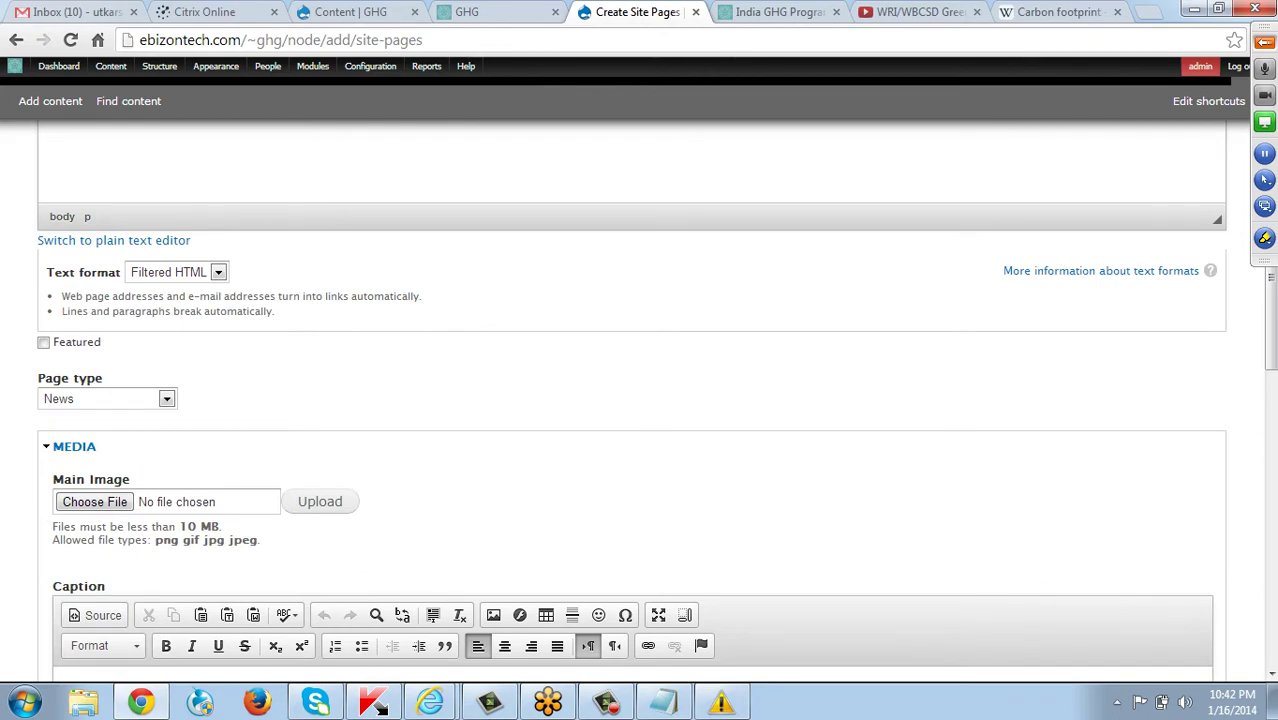
scroll(630, 400, "down", 4)
scroll(630, 400, "up", 4)
mouse_move(14, 66)
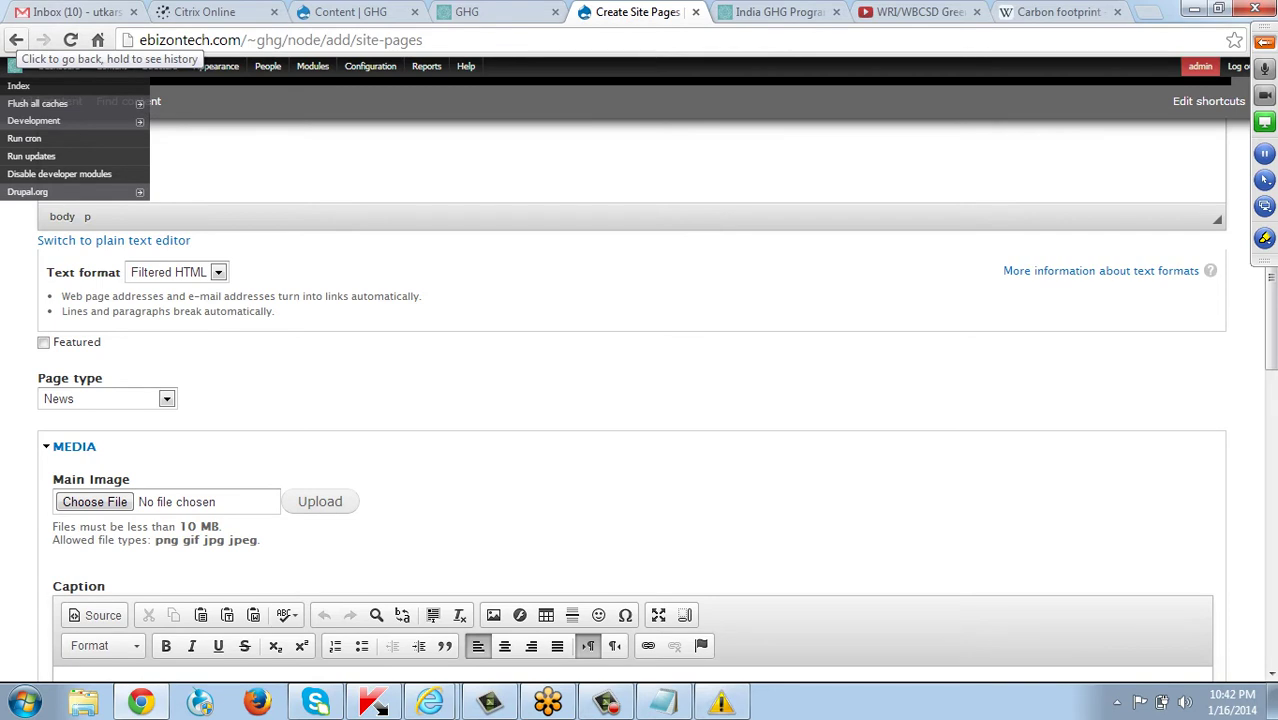
Go back to the Site Pages content list and browse it, with Conference on GHG protocol first.
left_click(16, 40)
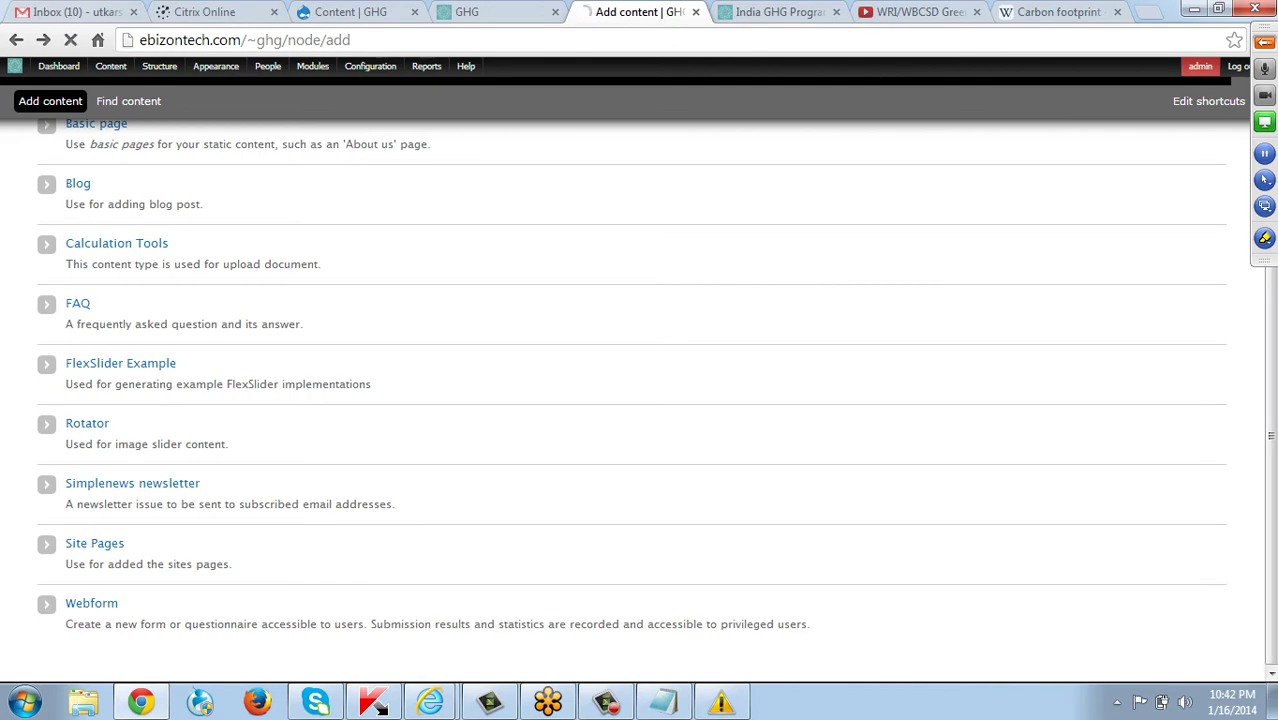
left_click(16, 40)
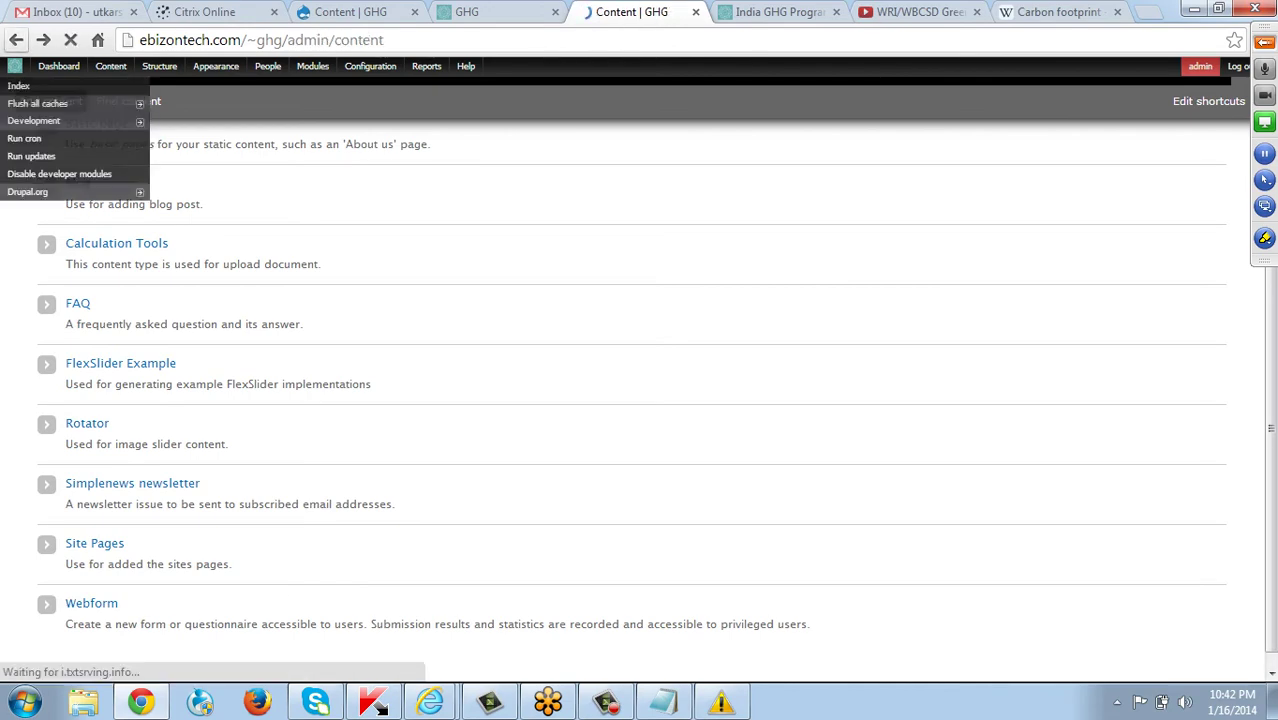
scroll(640, 400, "down", 2)
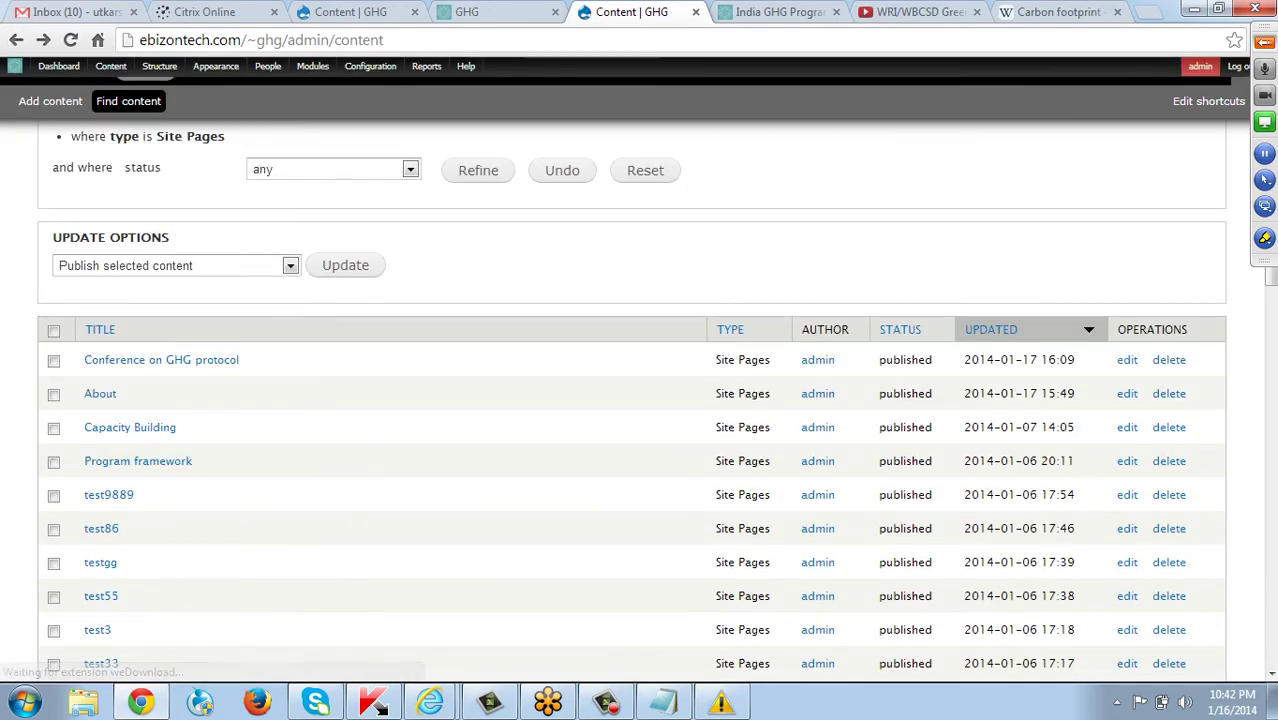
scroll(640, 400, "down", 6)
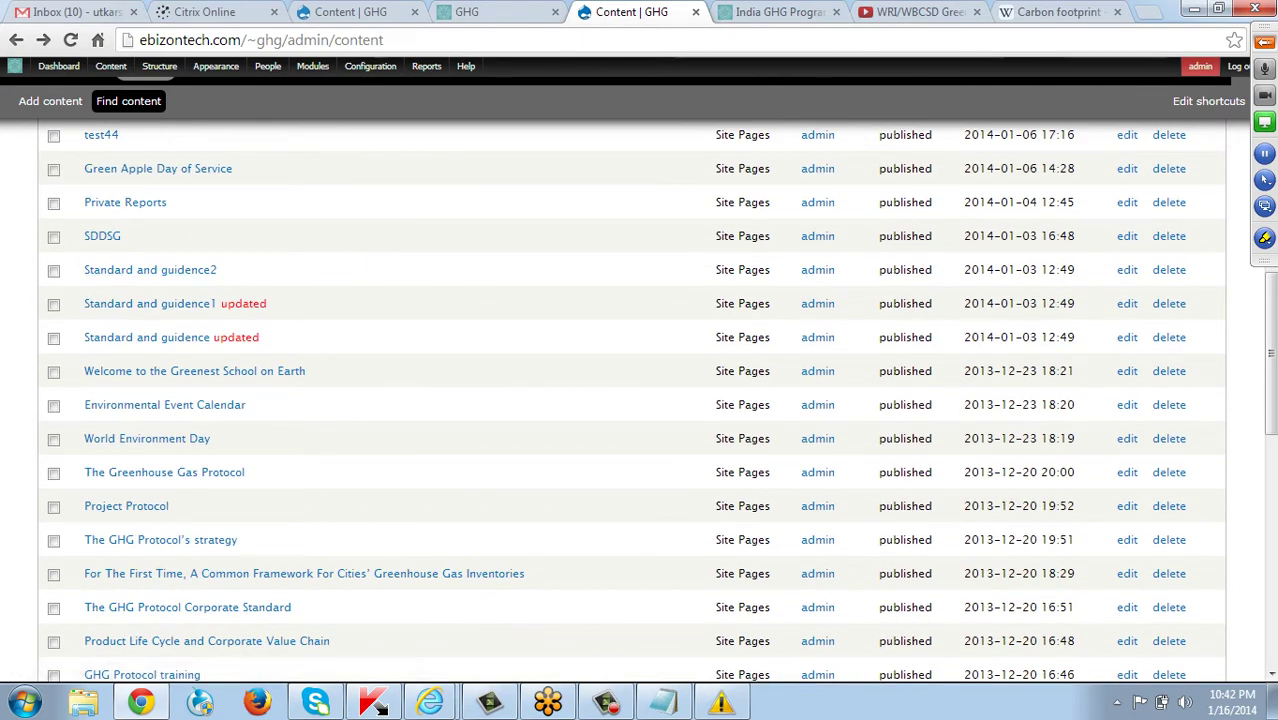
scroll(640, 400, "down", 1)
scroll(640, 400, "down", 2)
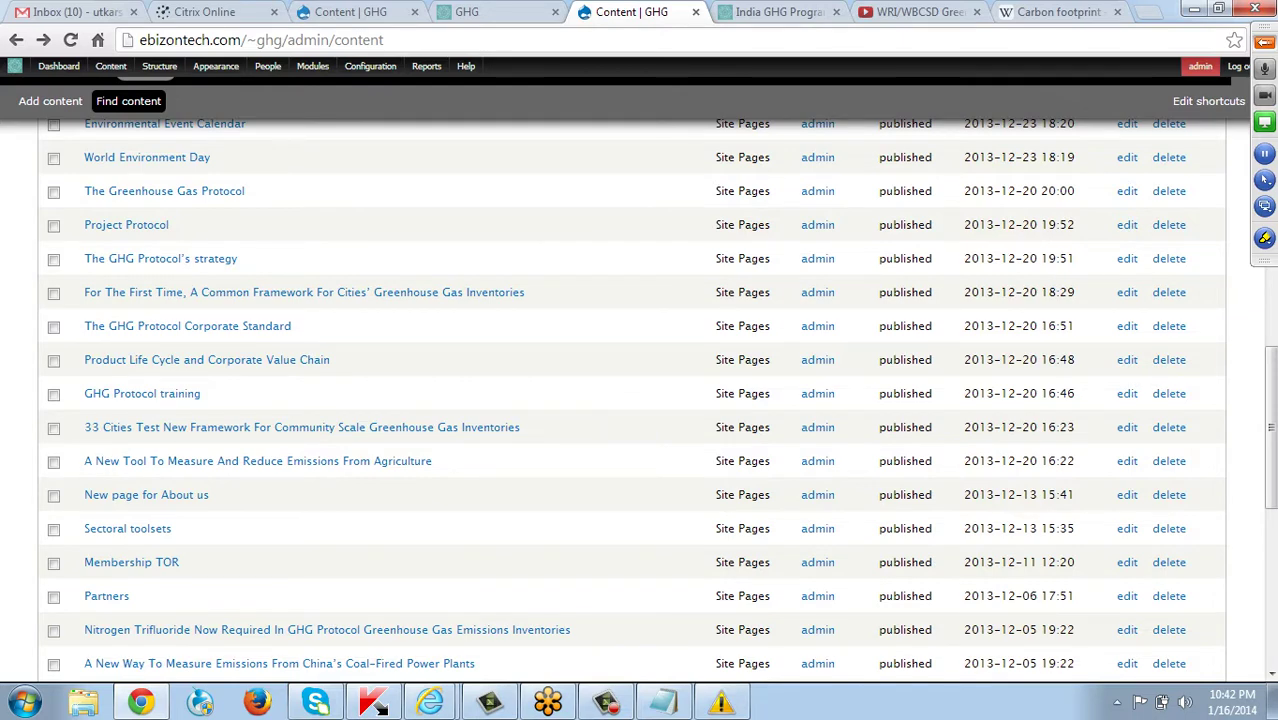
scroll(640, 400, "down", 2)
scroll(640, 400, "up", 10)
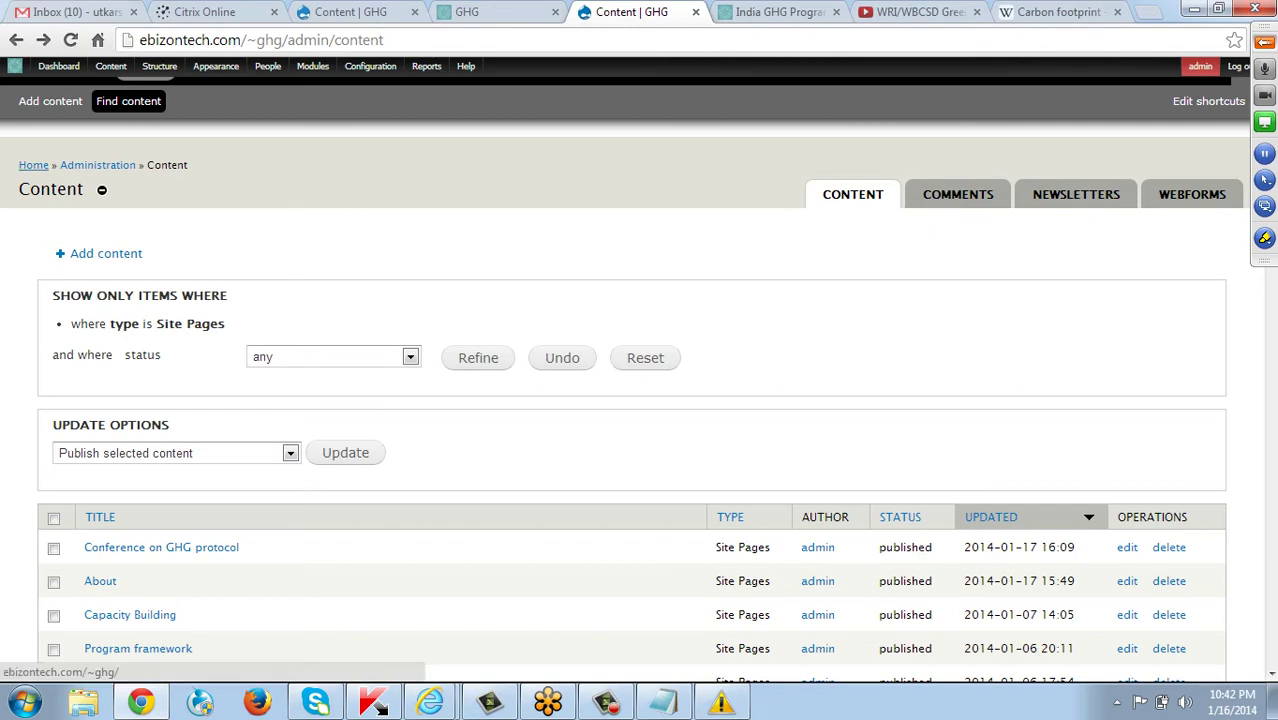
Return to the homepage footer and reveal the Contact GHG India Program block's configure option.
left_click(33, 165)
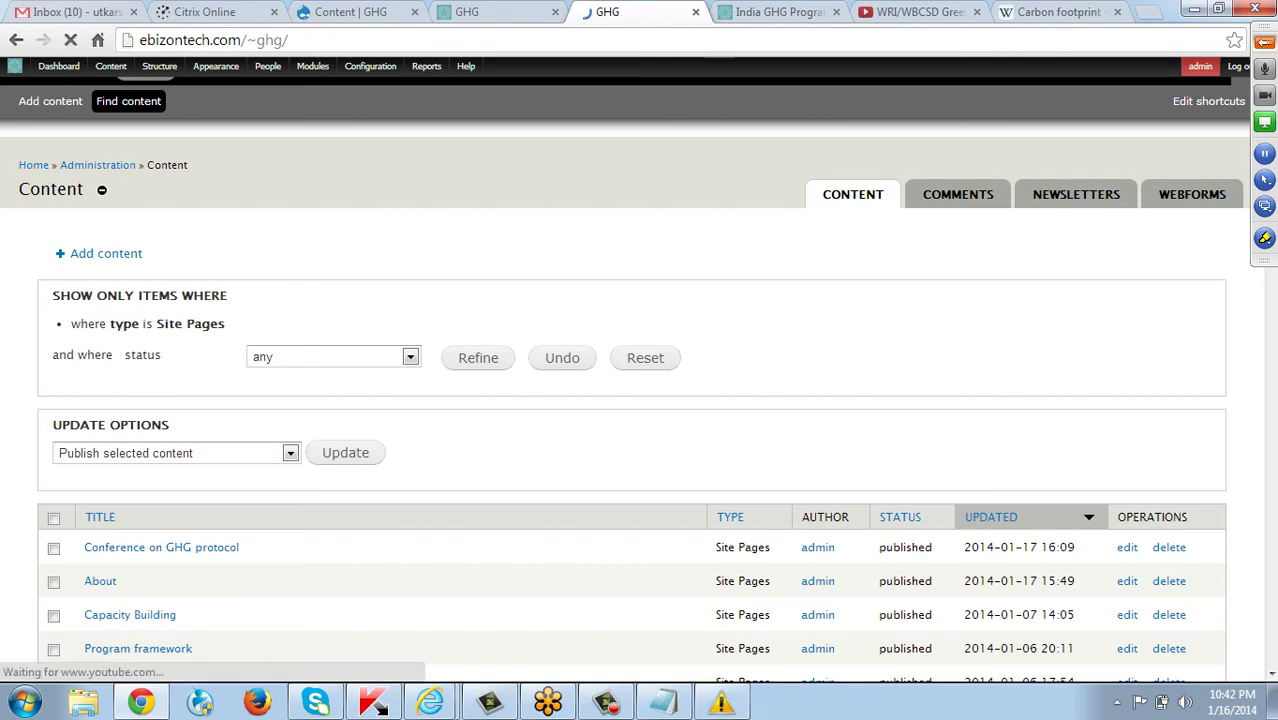
scroll(640, 400, "down", 1)
scroll(640, 400, "down", 13)
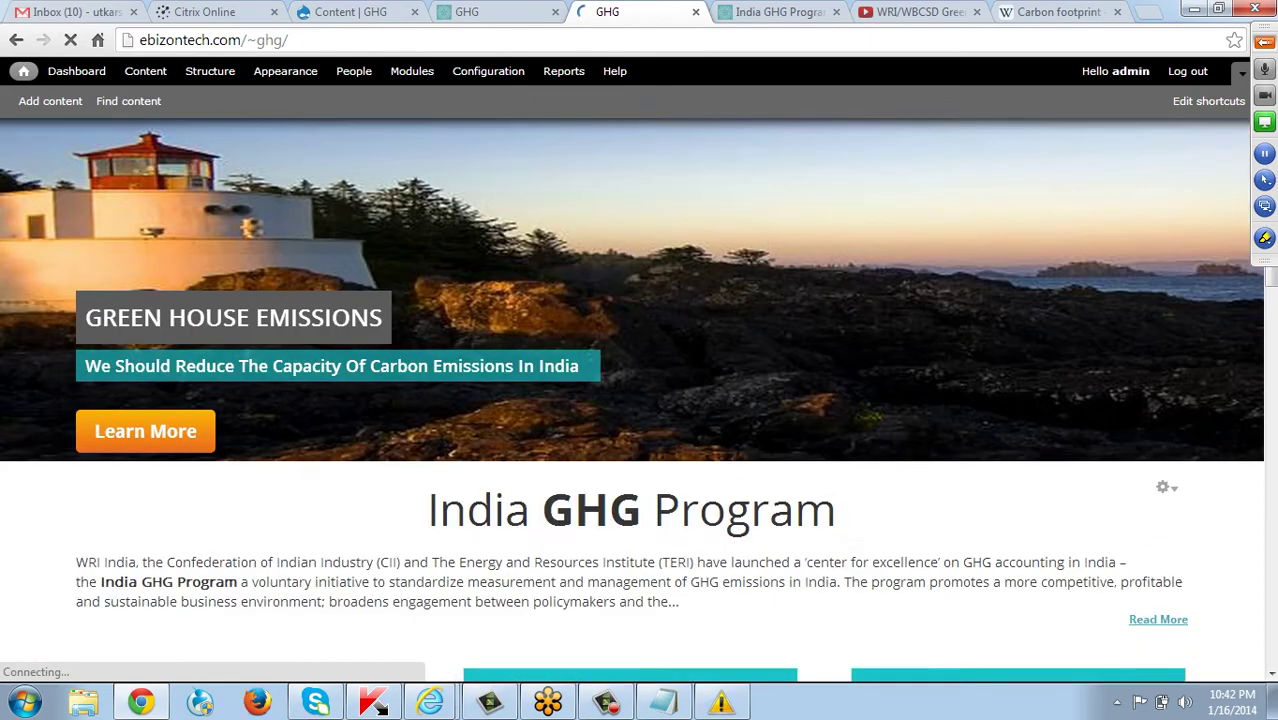
scroll(640, 400, "down", 6)
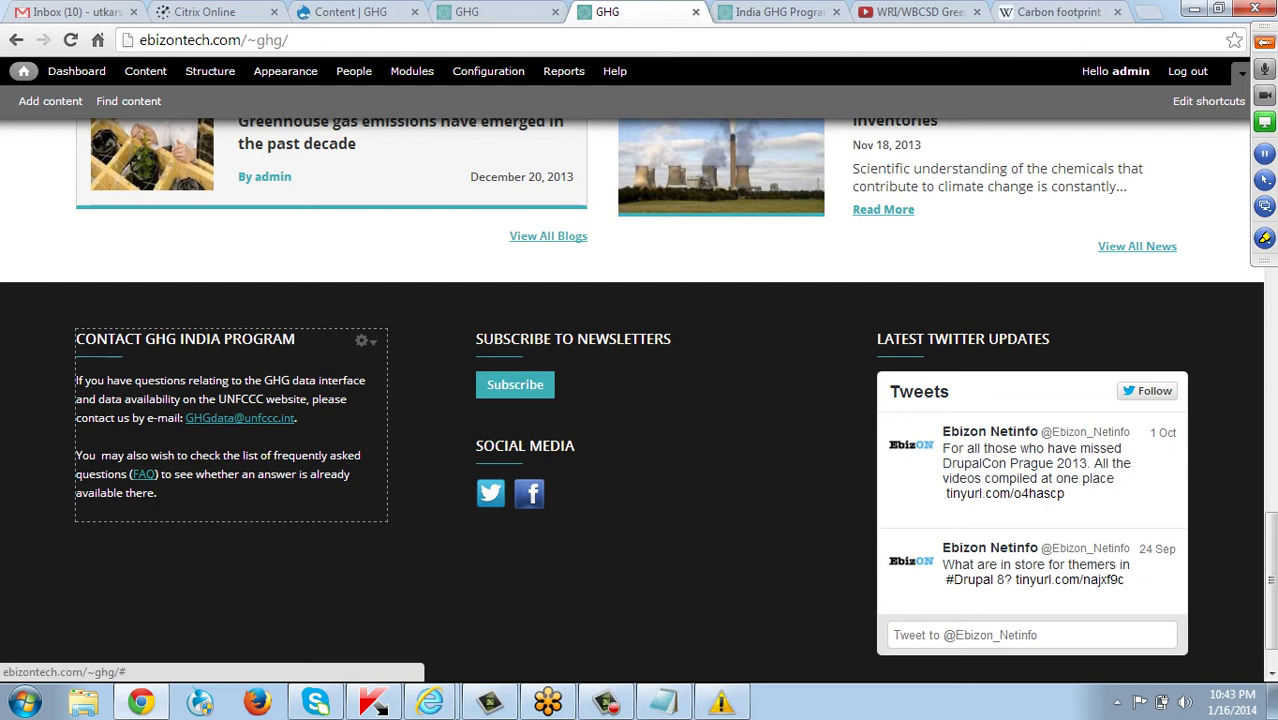
left_click(364, 341)
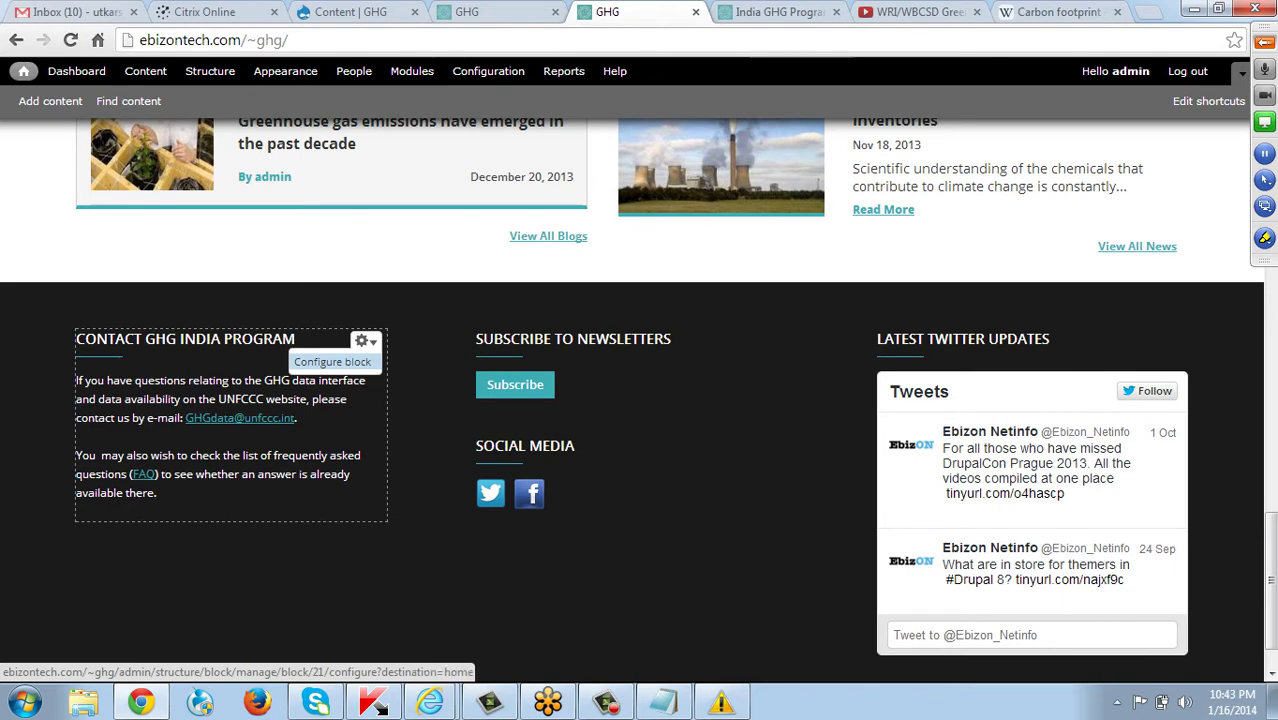
Open the Contact block's configuration and delete its existing body text.
left_click(332, 361)
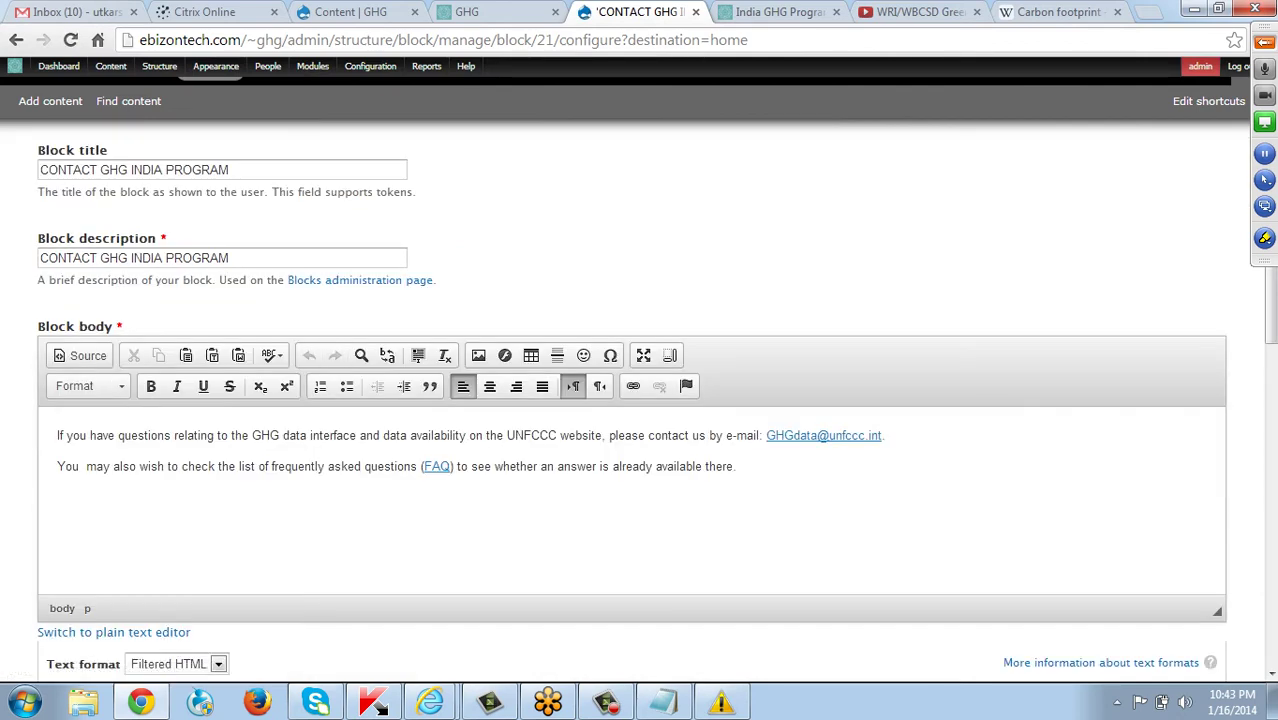
left_click_drag(57, 435, 736, 466)
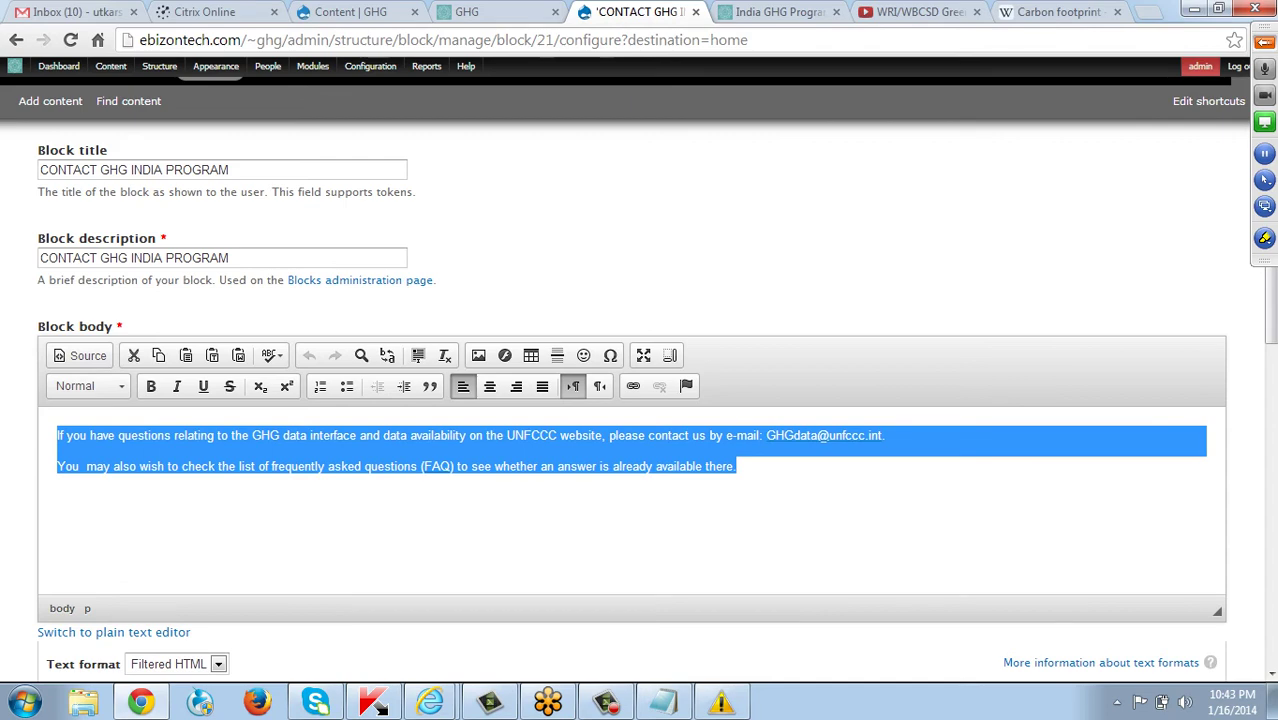
key("Delete")
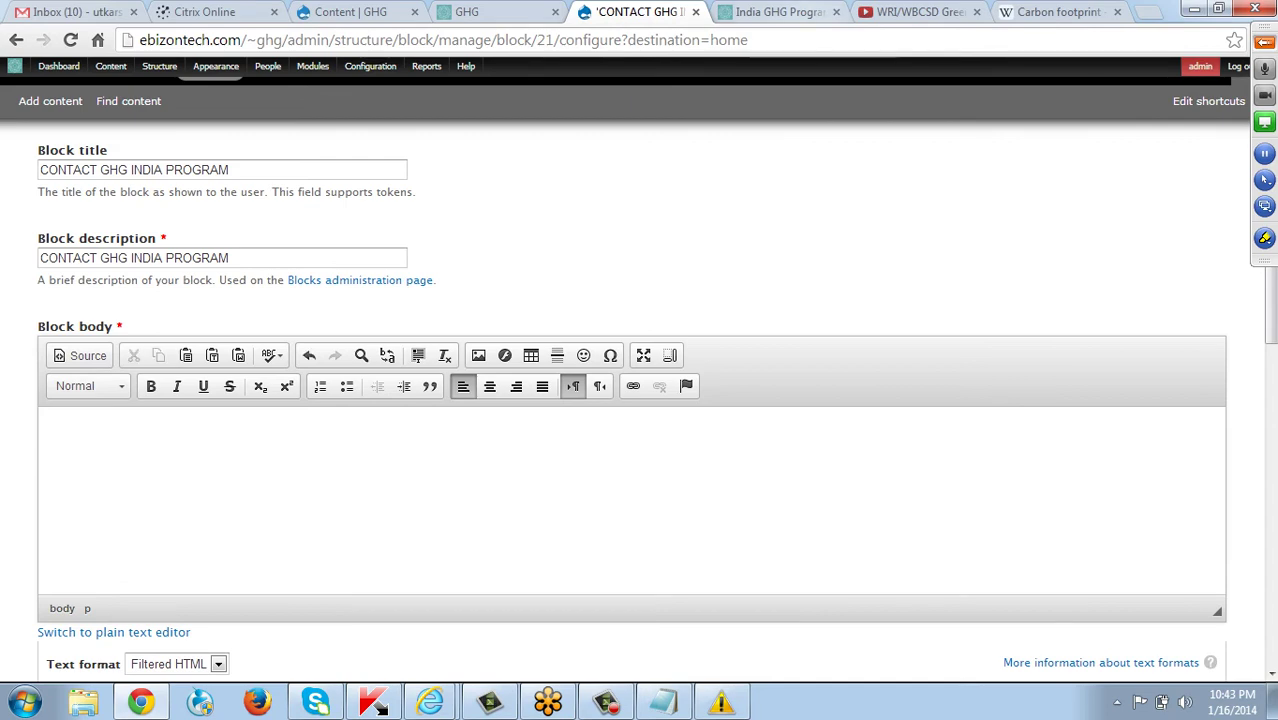
Copy the footer contact text from the live India GHG Program site into the block body.
key("ctrl+Tab")
key("End")
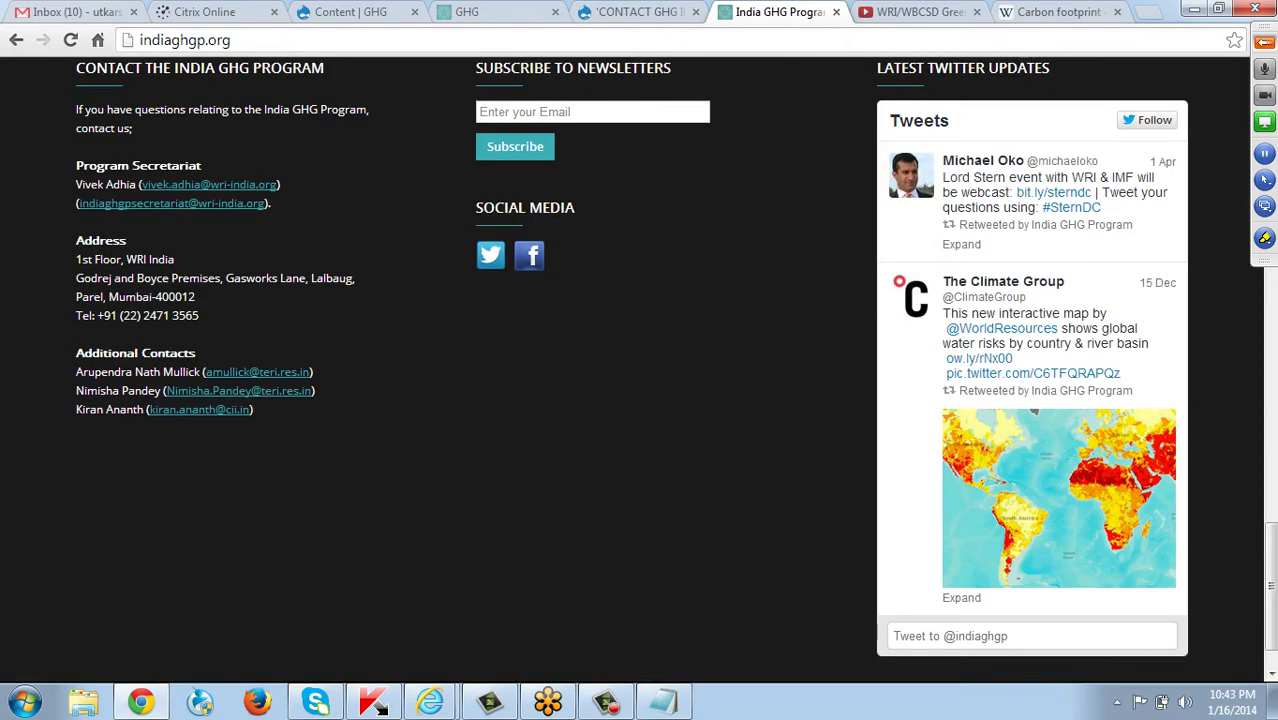
scroll(625, 370, "up", 1)
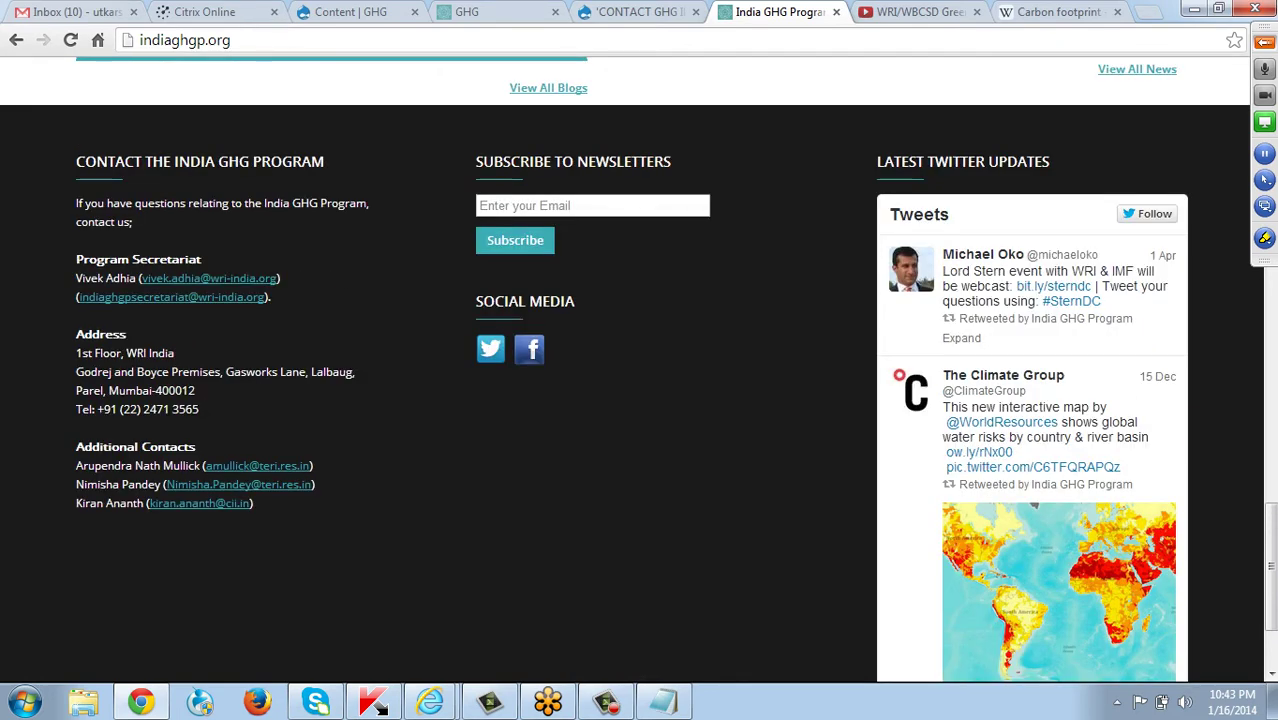
left_click_drag(77, 203, 253, 503)
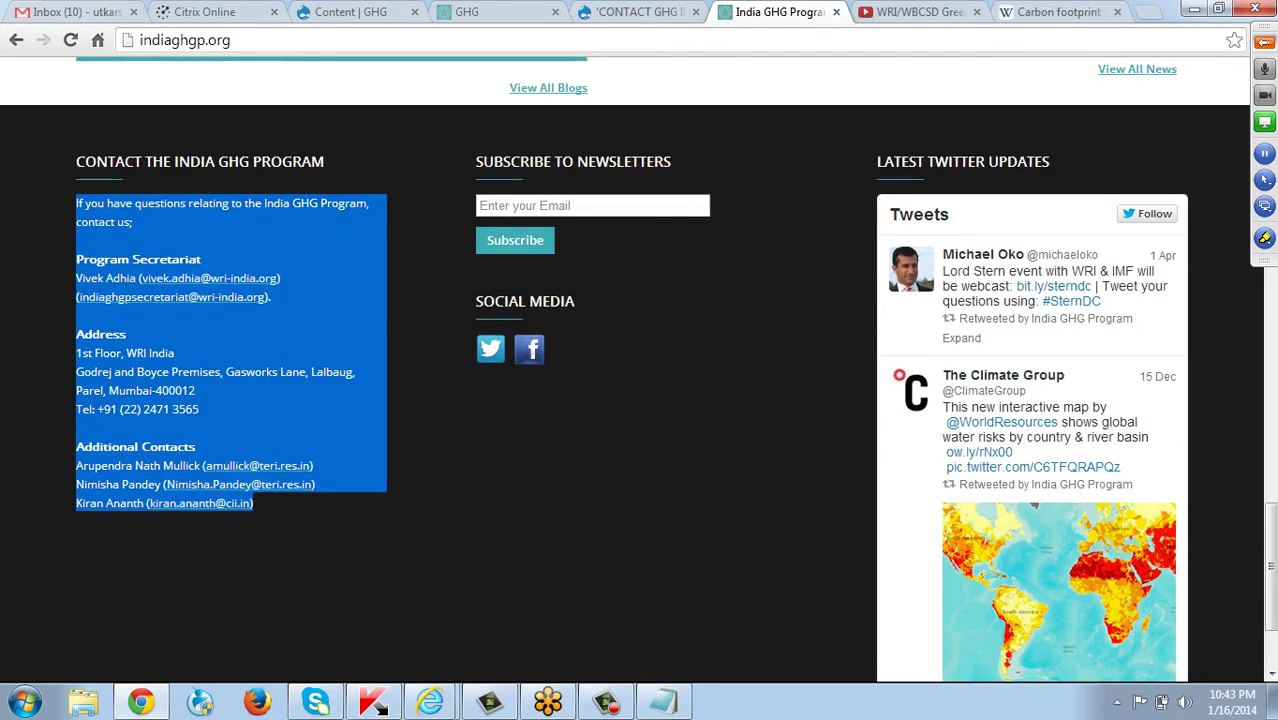
key("ctrl+c")
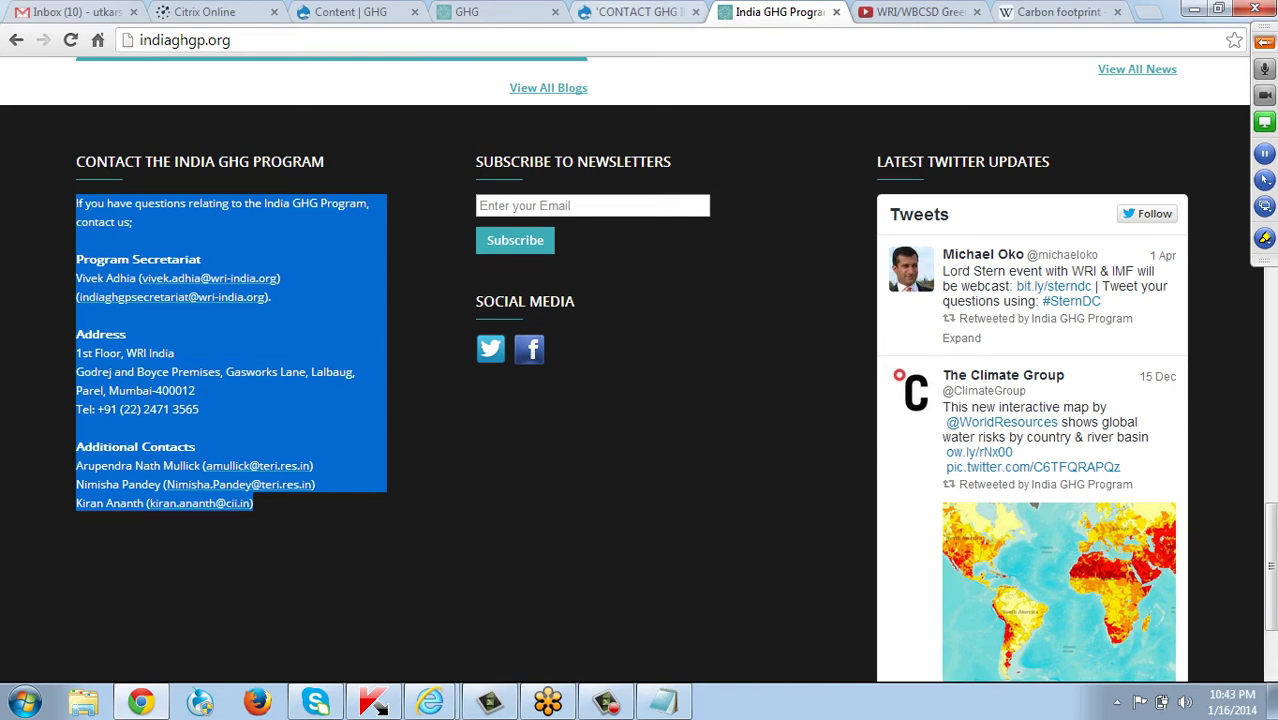
key("ctrl+shift+Tab")
key("ctrl+v")
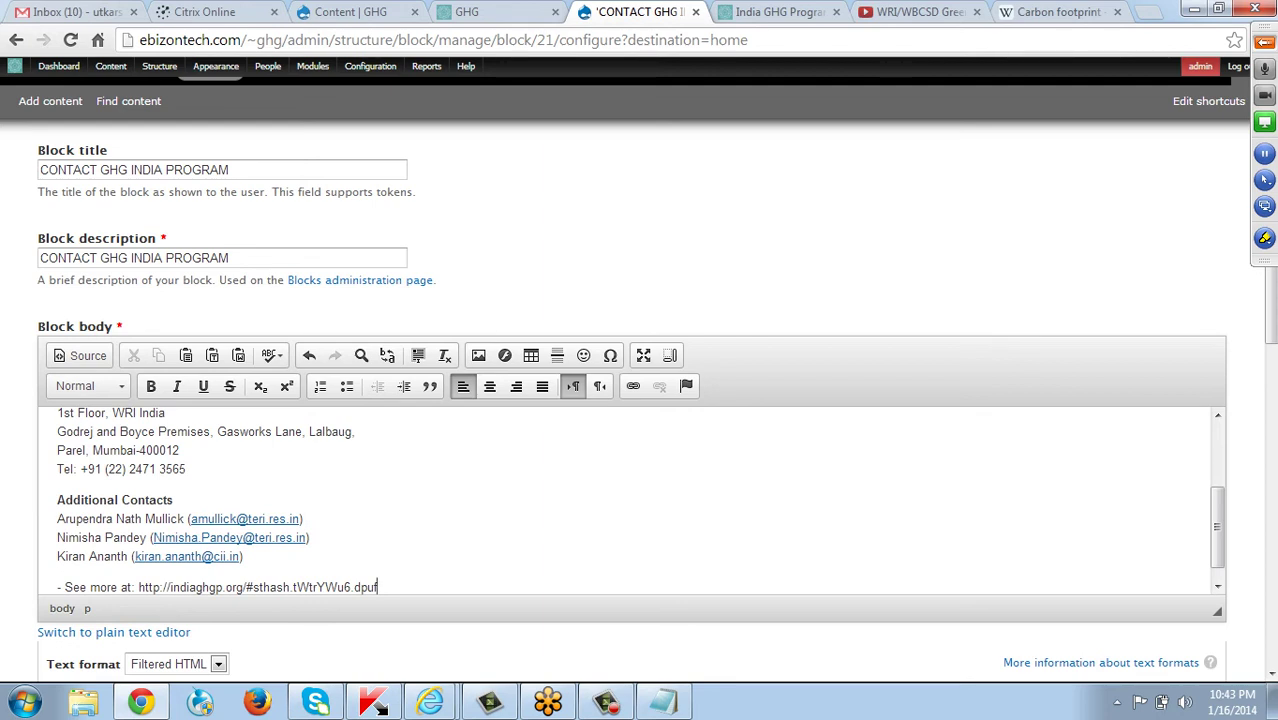
key("BackSpace")
key("BackSpace")
key("BackSpace")
key("BackSpace")
key("BackSpace")
key("BackSpace")
key("BackSpace")
key("BackSpace")
key("BackSpace")
key("BackSpace")
key("BackSpace")
key("BackSpace")
key("BackSpace")
key("BackSpace")
key("BackSpace")
key("BackSpace")
key("BackSpace")
key("BackSpace")
key("BackSpace")
key("BackSpace")
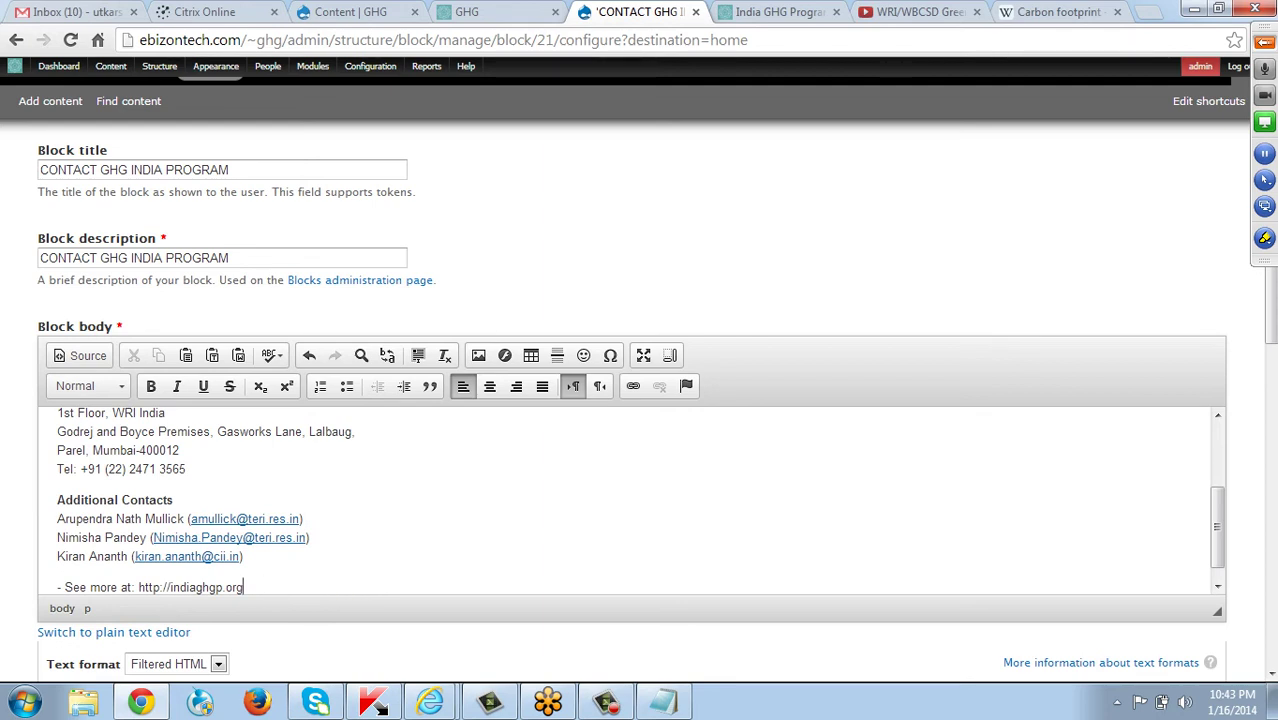
key("ctrl+Home")
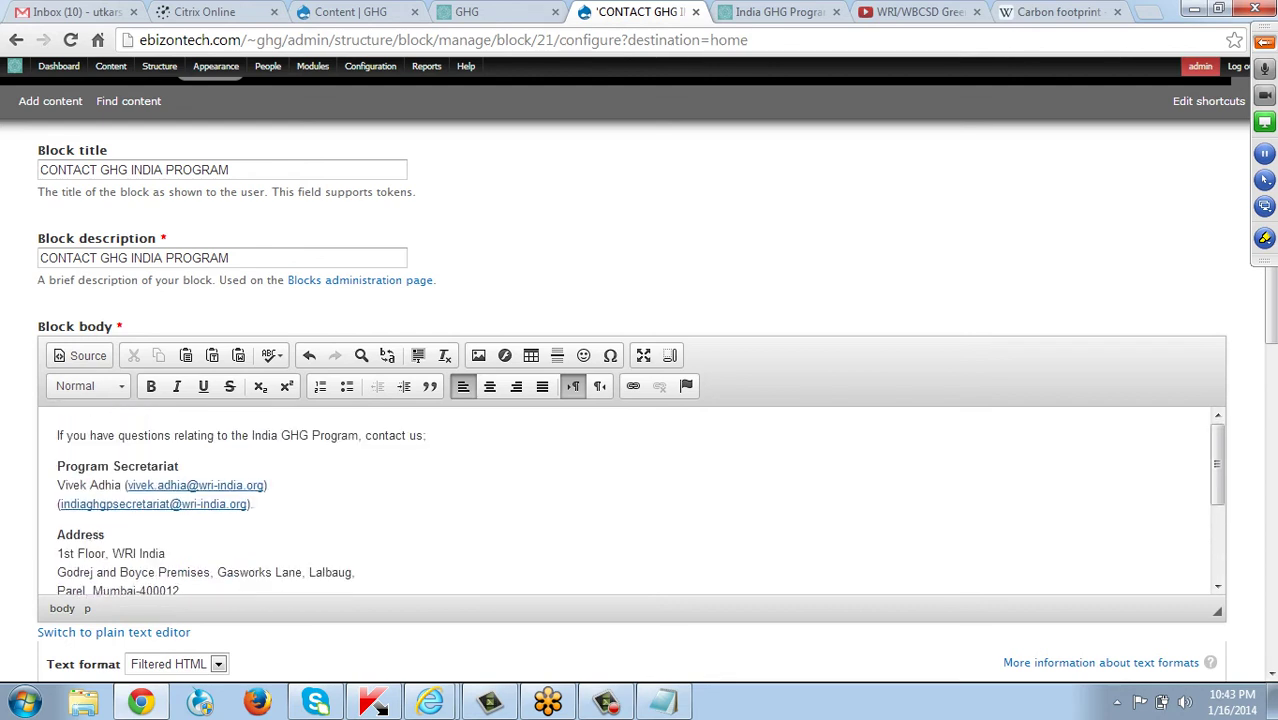
scroll(630, 500, "down", 5)
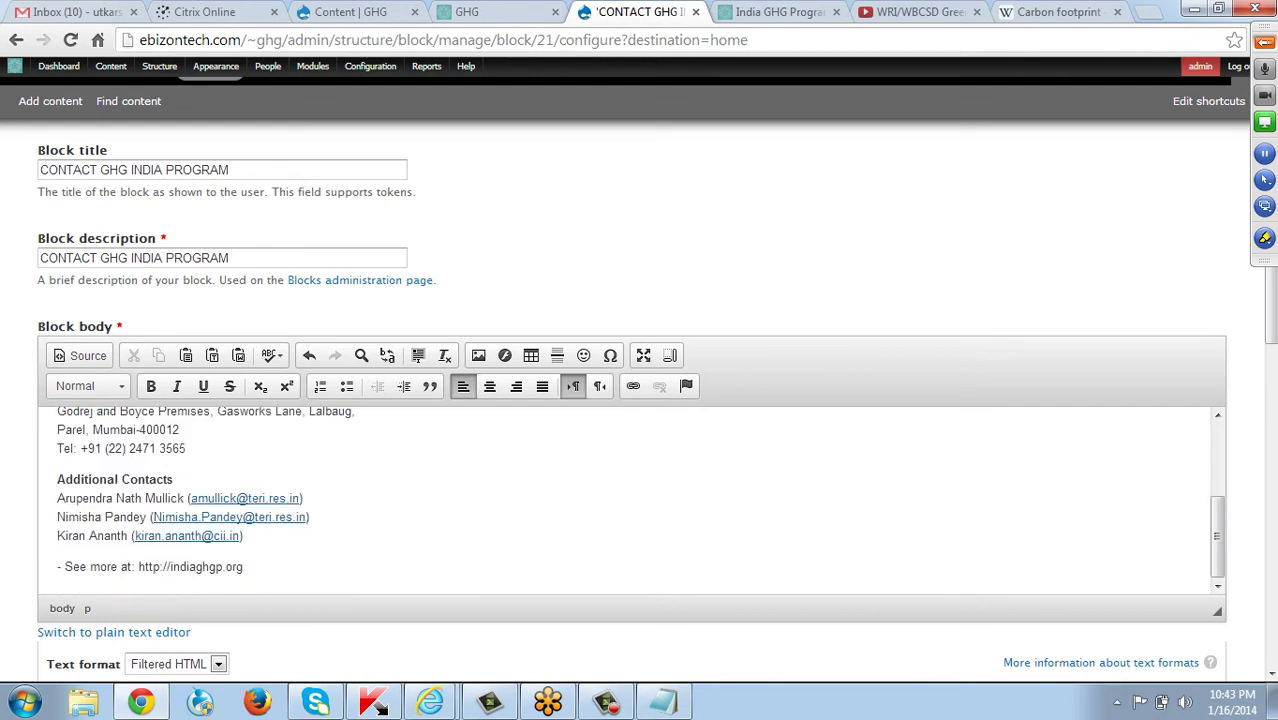
left_click_drag(242, 566, 57, 566)
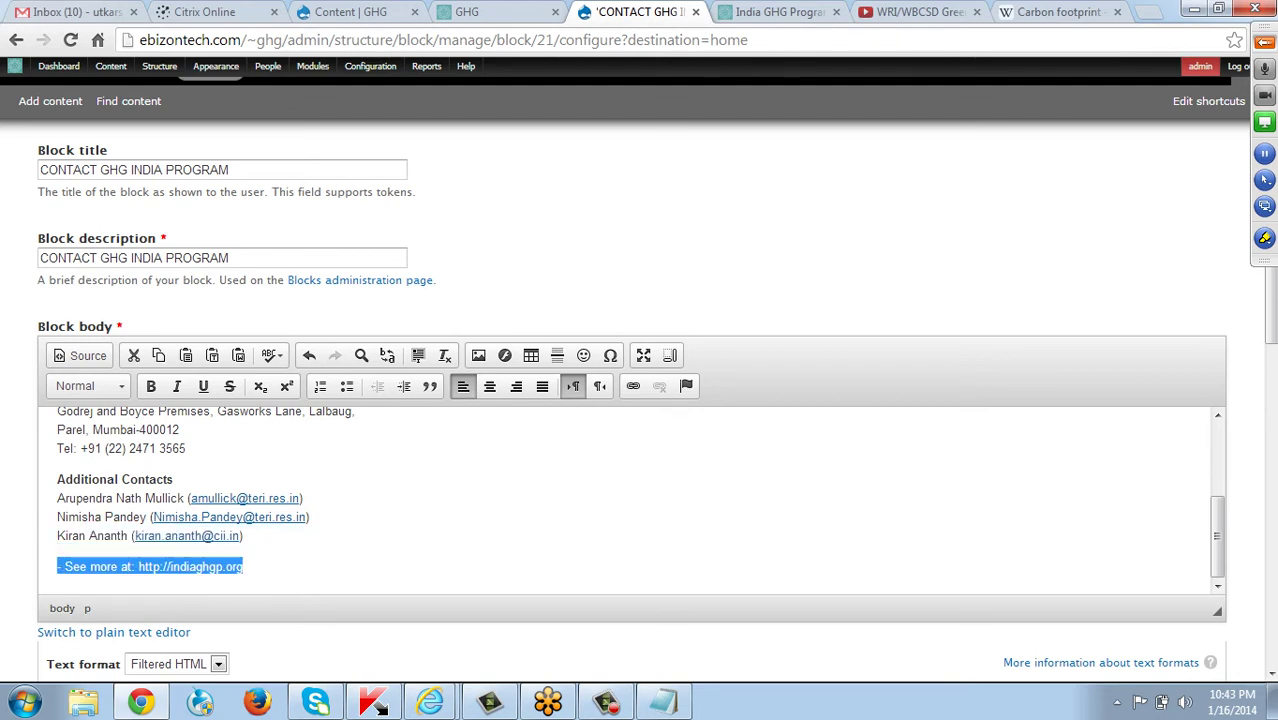
key("BackSpace")
key("BackSpace")
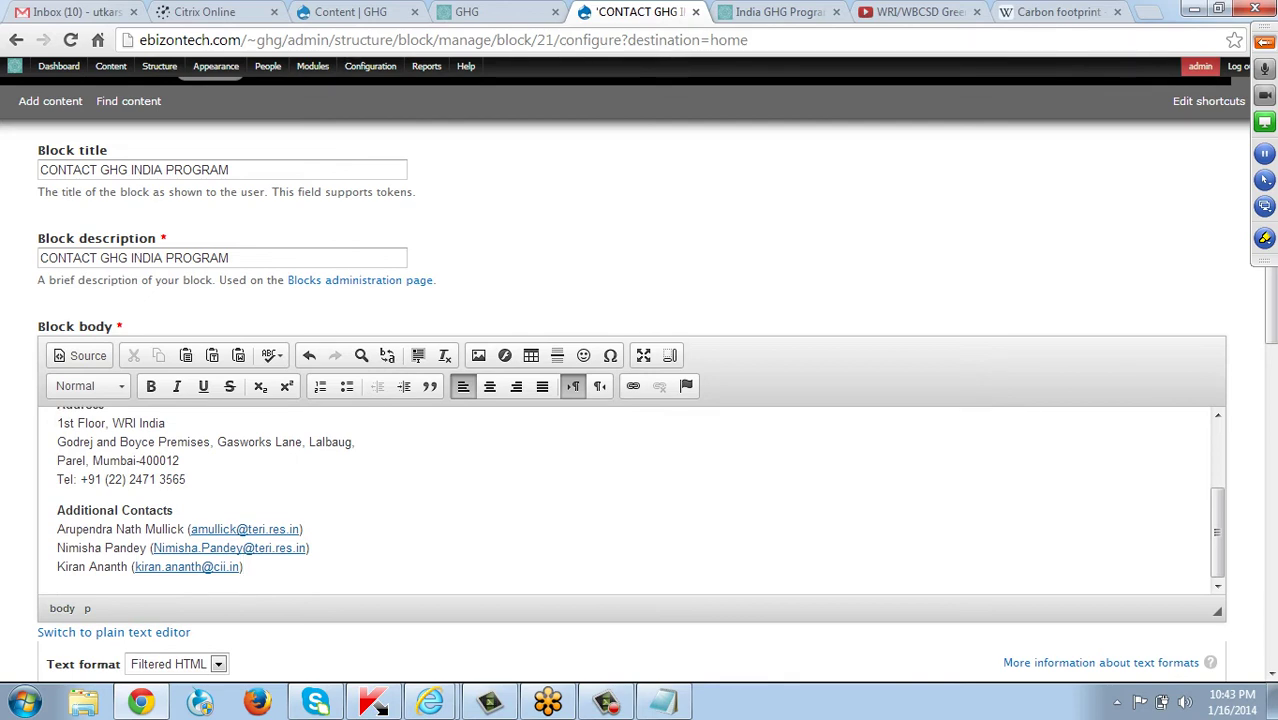
scroll(640, 400, "up", 1)
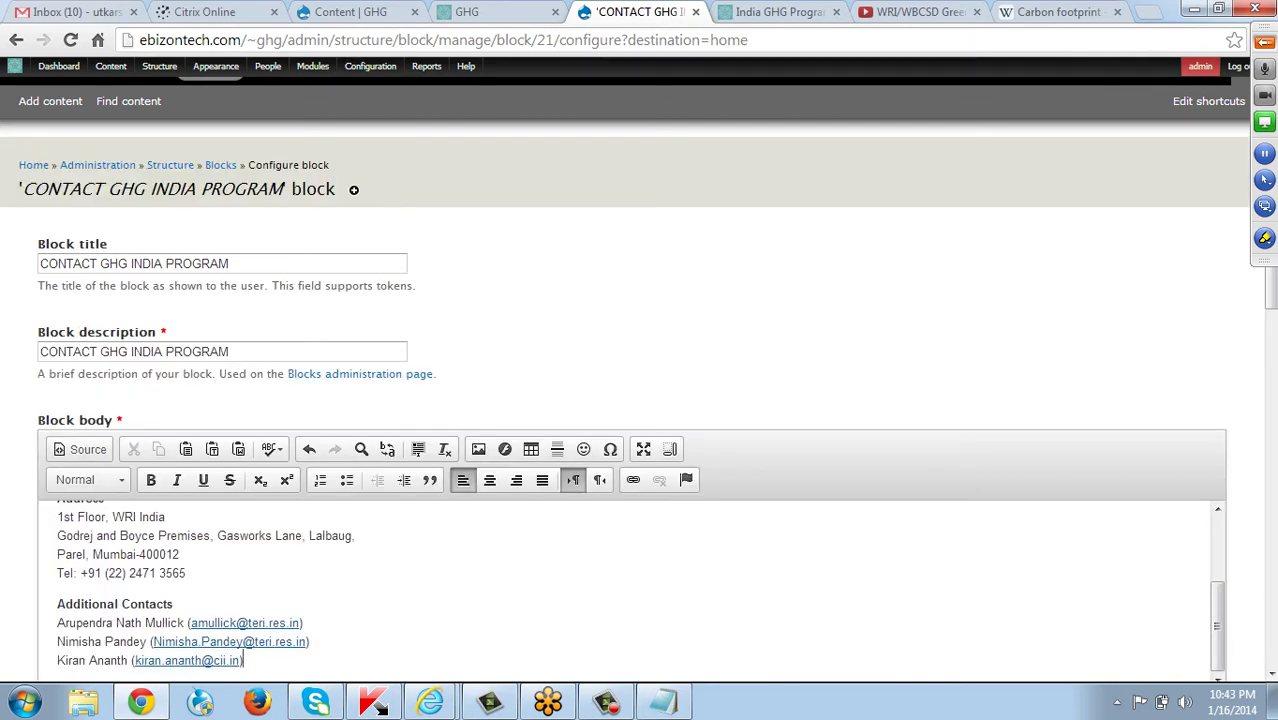
Replace 'GHG INDIA PROGRAM' in the block title with 'US' and save the contact block.
left_click(231, 263)
double_click(228, 263)
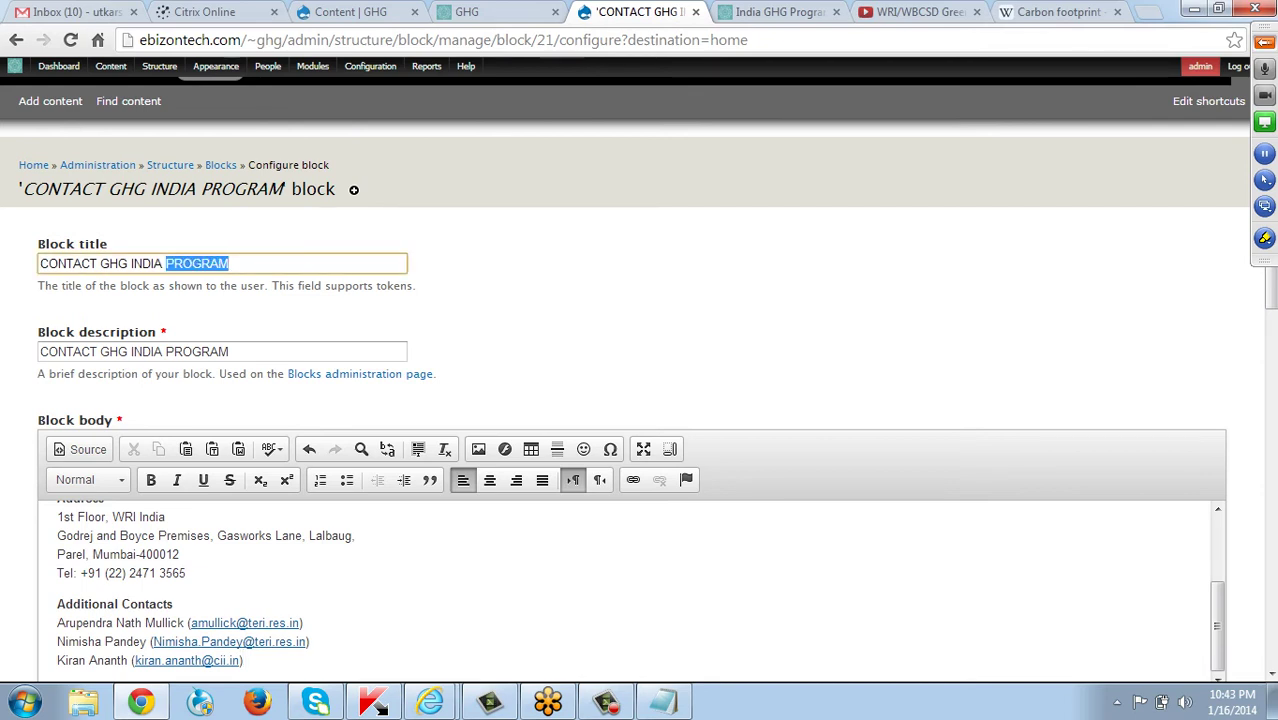
key("Right")
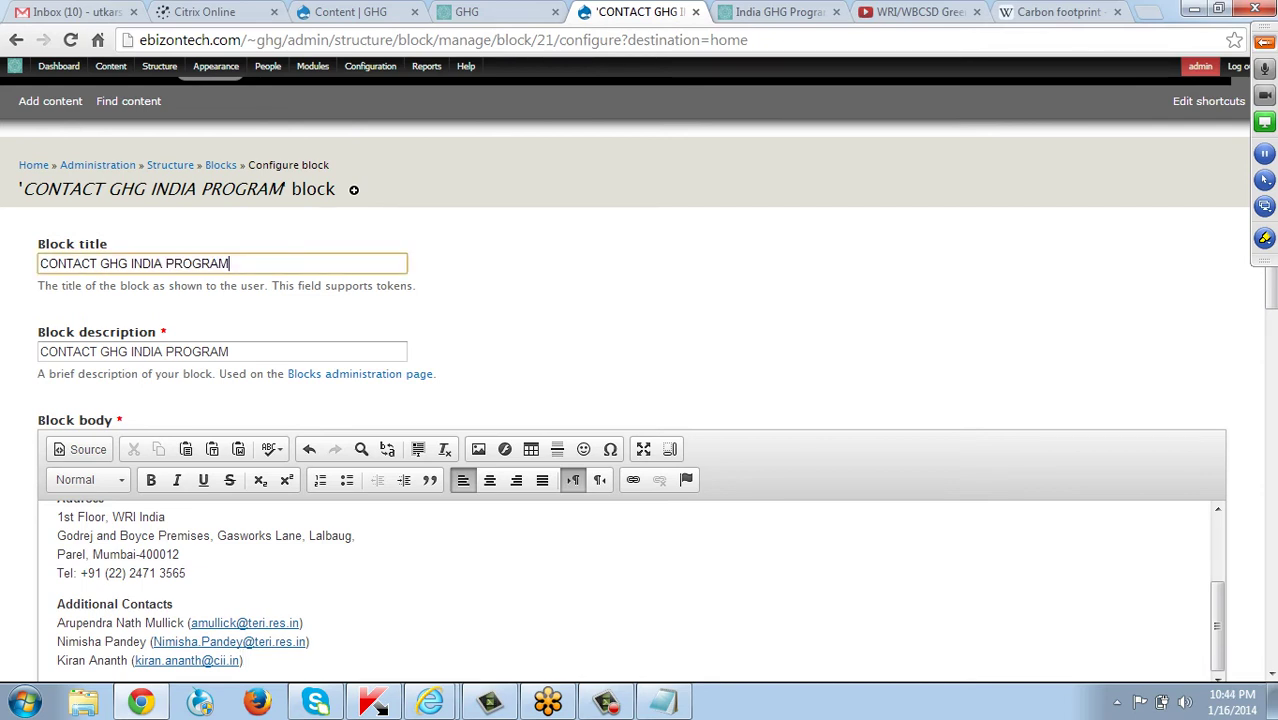
key("BackSpace")
key("BackSpace")
key("BackSpace")
key("BackSpace")
key("BackSpace")
key("BackSpace")
key("BackSpace")
key("BackSpace")
key("BackSpace")
key("BackSpace")
key("BackSpace")
key("BackSpace")
key("BackSpace")
key("BackSpace")
key("BackSpace")
key("BackSpace")
key("BackSpace")
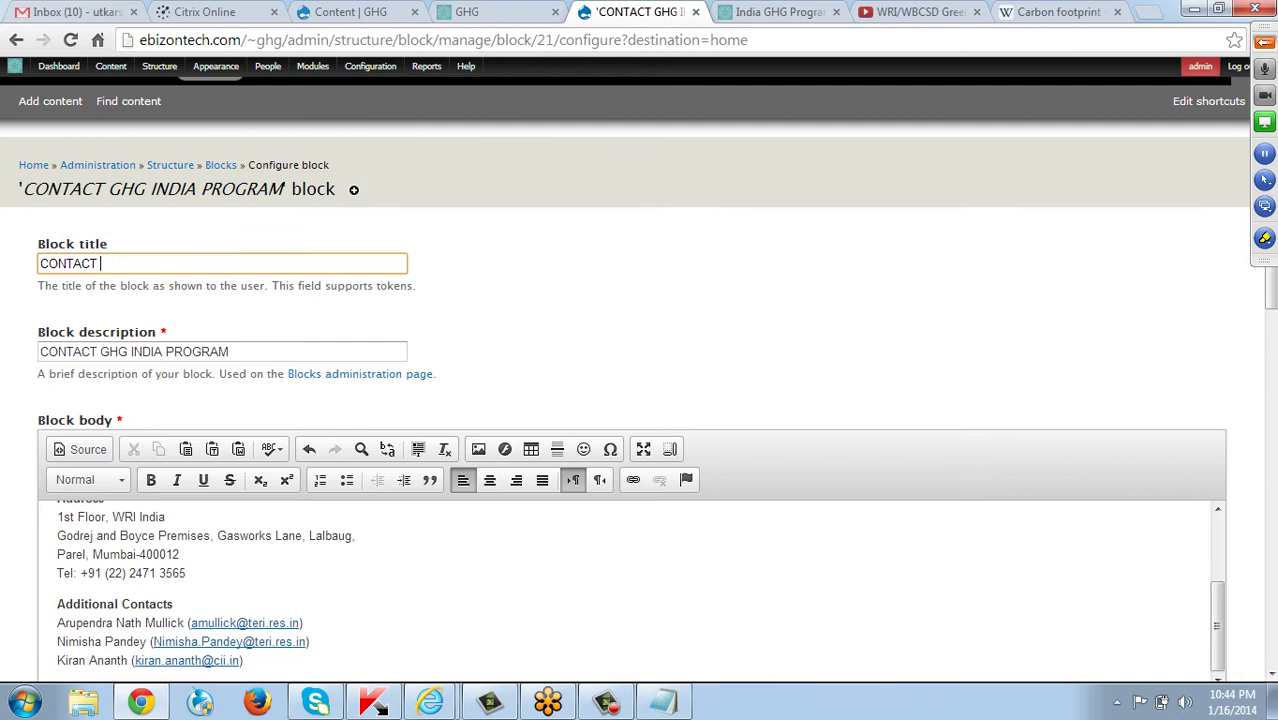
type("US")
scroll(640, 400, "down", 9)
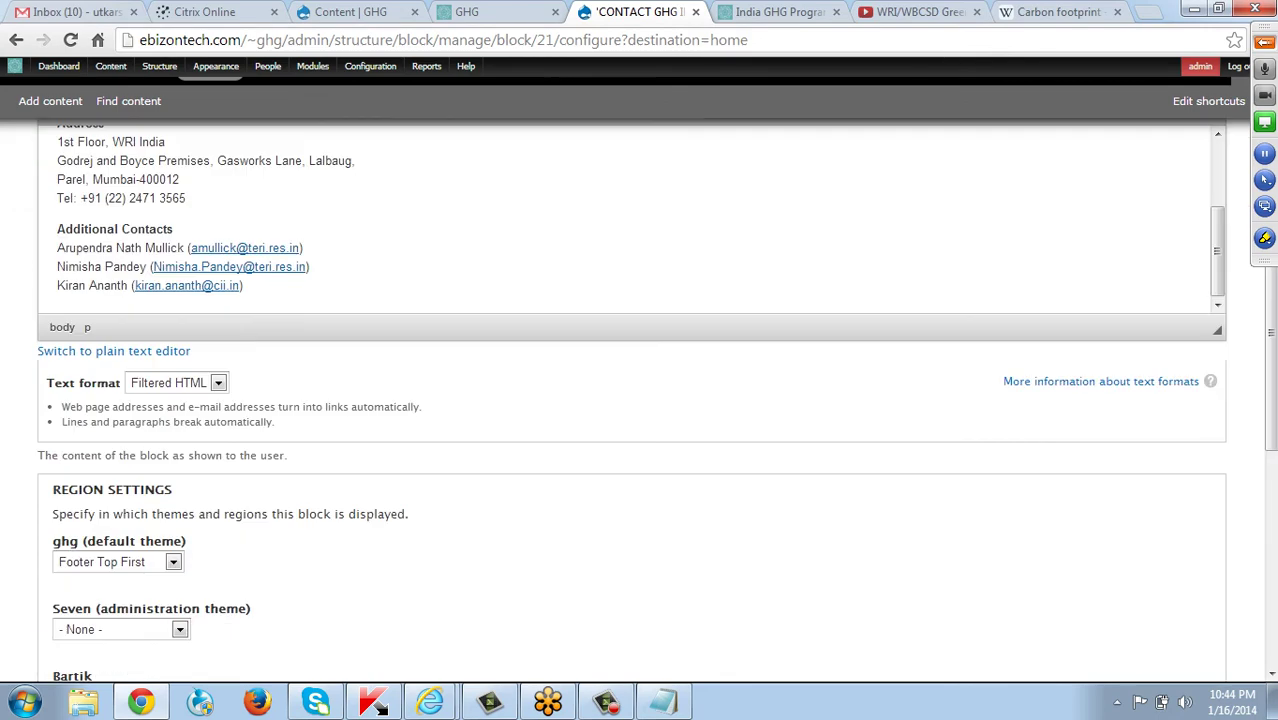
scroll(640, 400, "down", 1)
scroll(640, 400, "up", 2)
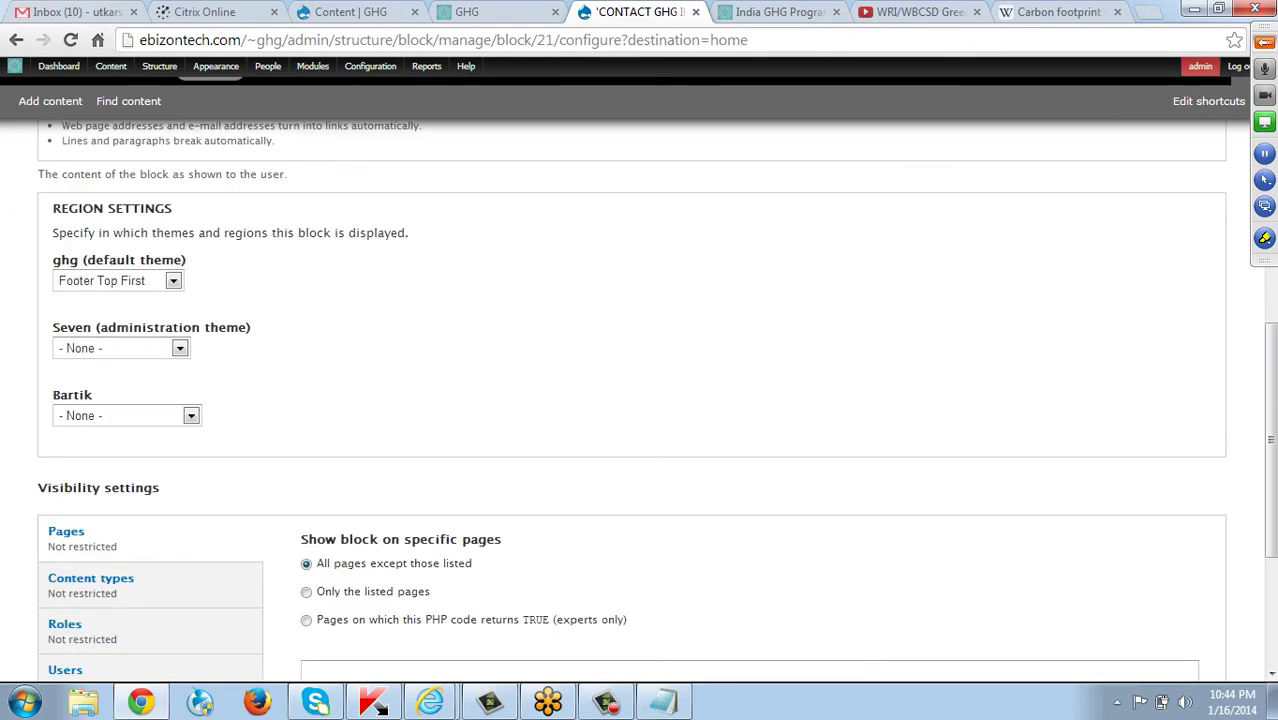
scroll(640, 400, "down", 3)
left_click(89, 589)
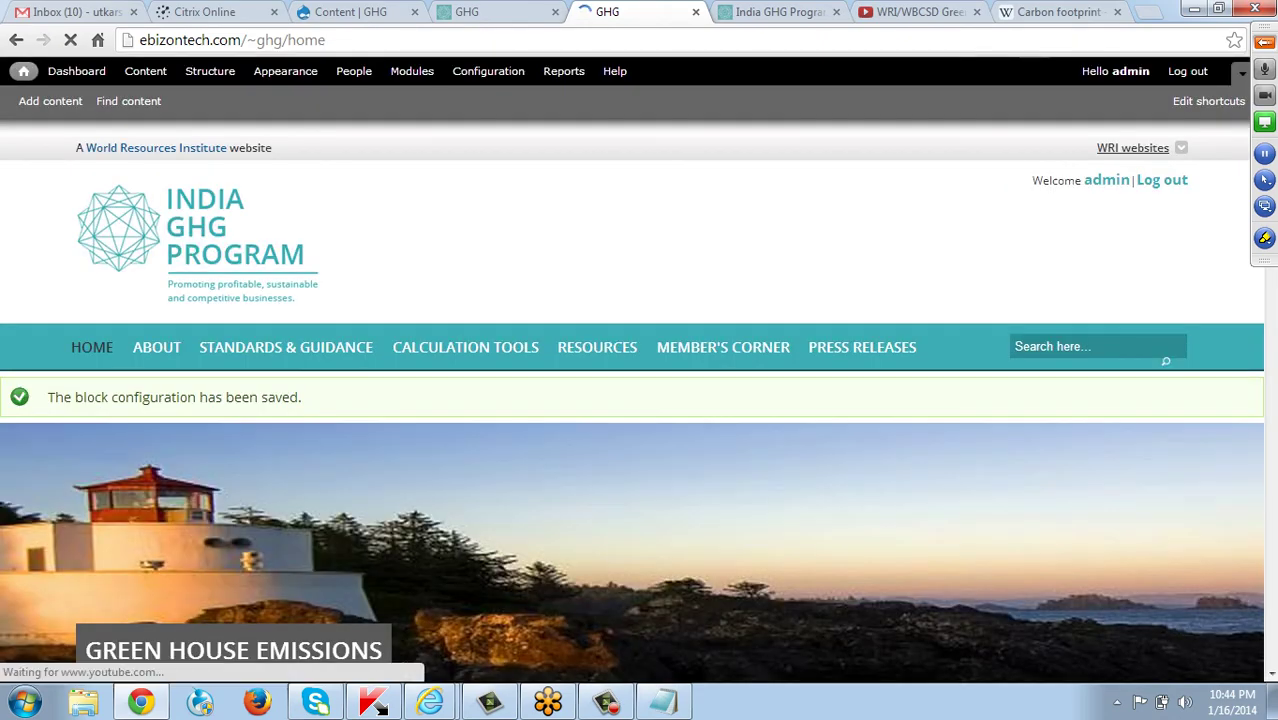
scroll(632, 480, "down", 1)
scroll(632, 400, "down", 15)
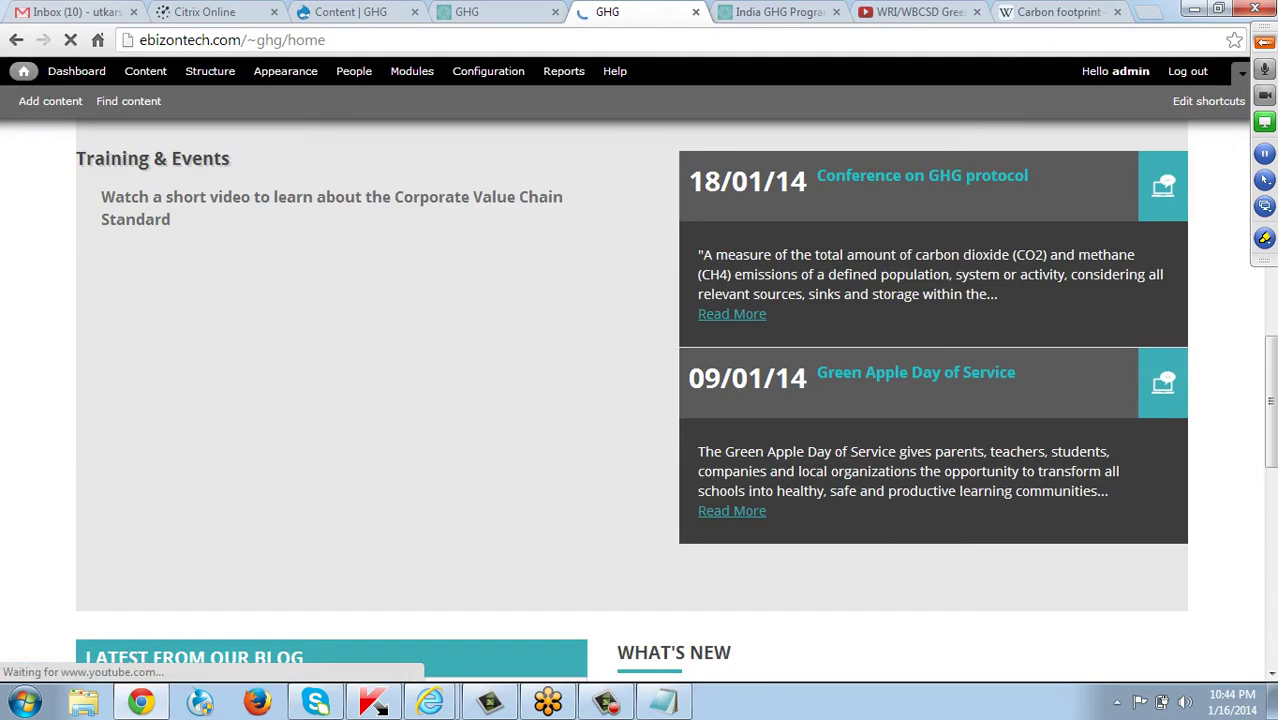
scroll(632, 400, "down", 7)
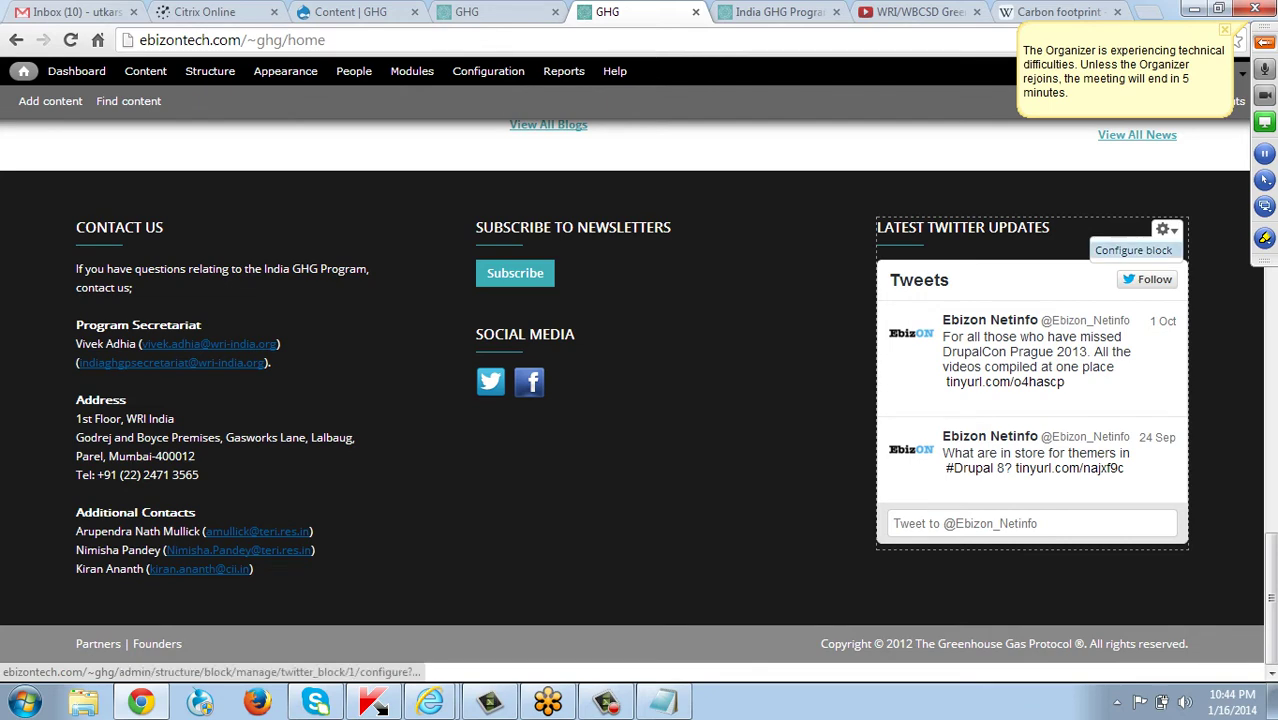
Open the Latest Twitter Updates block's Configure form and scroll down to its Size settings.
left_click(1133, 250)
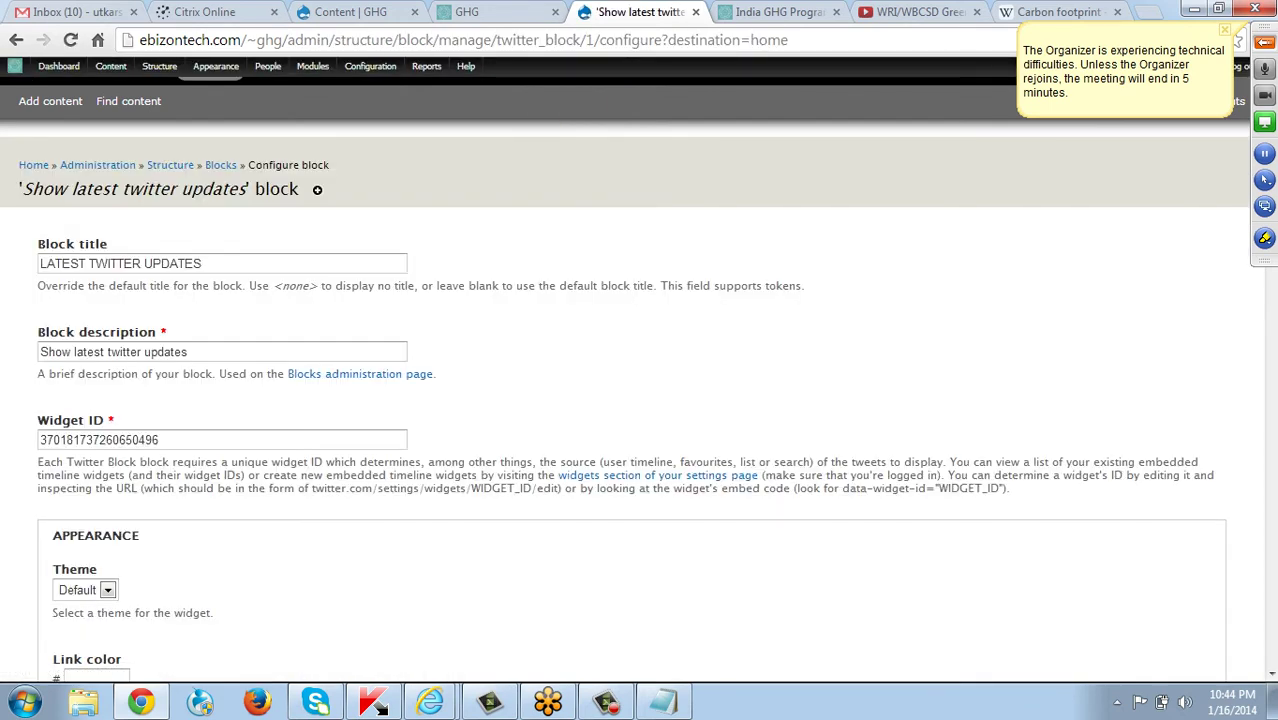
left_click(160, 440)
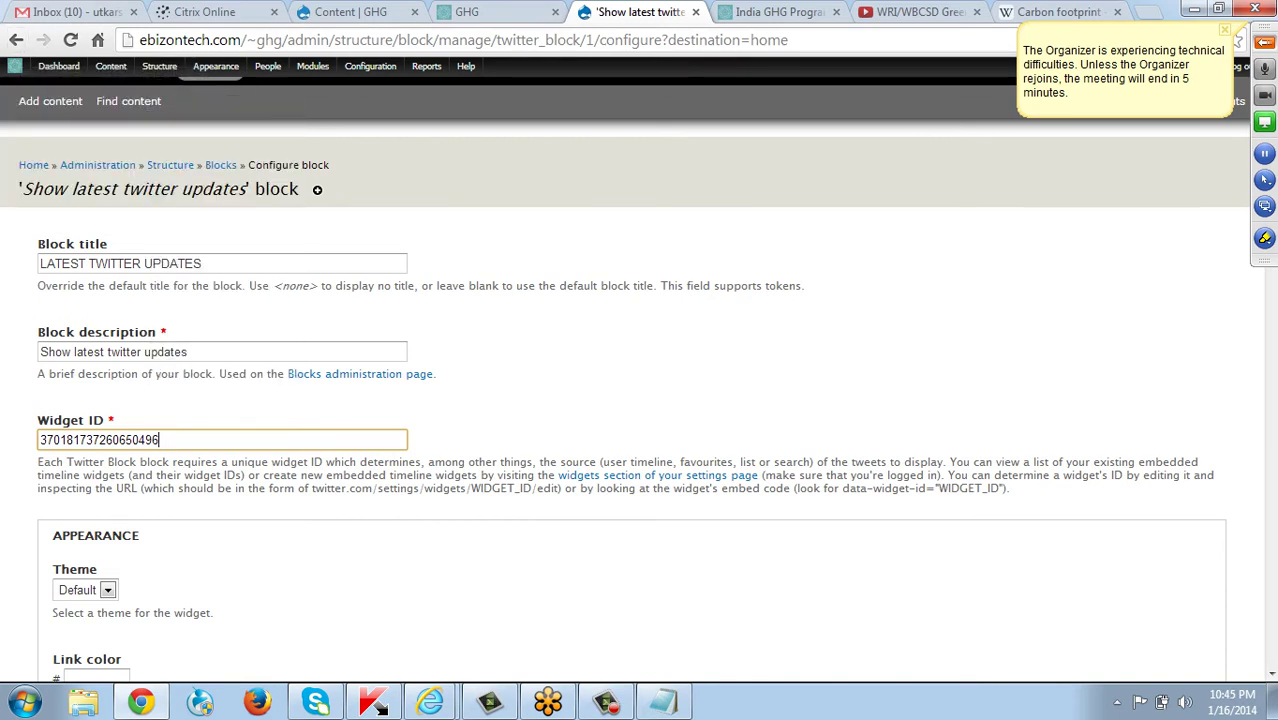
scroll(640, 400, "down", 4)
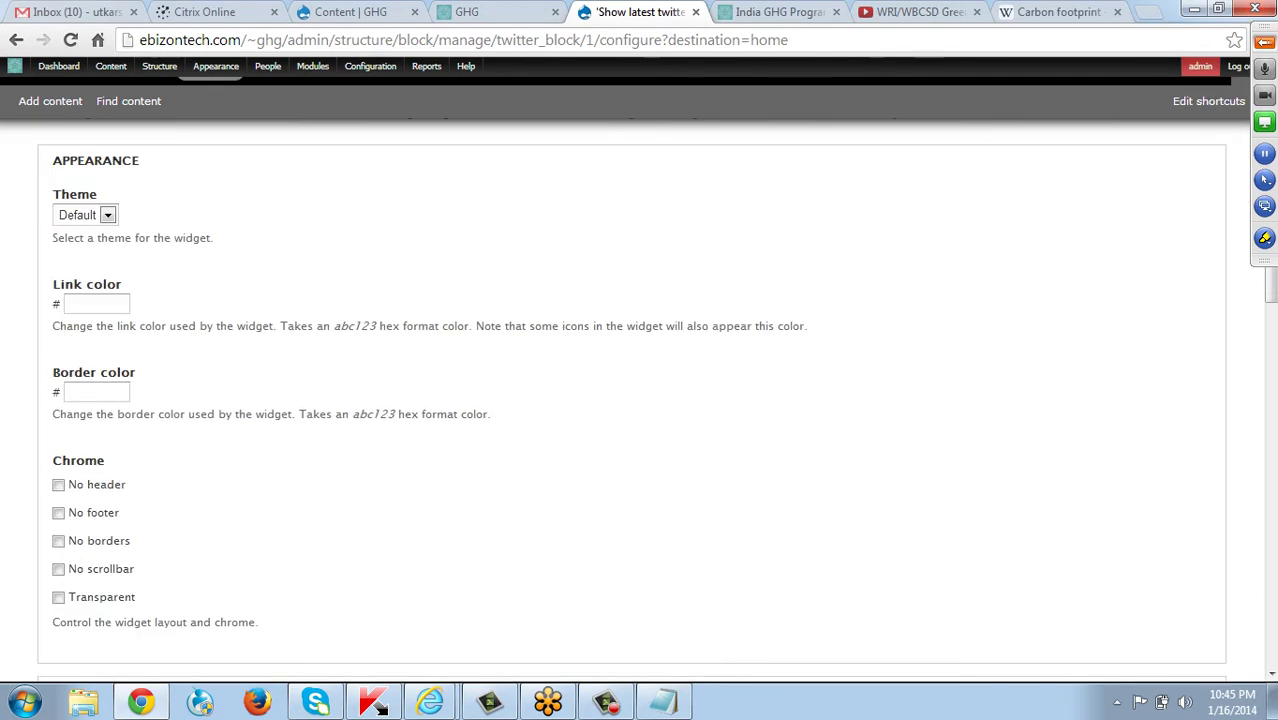
scroll(640, 400, "down", 3)
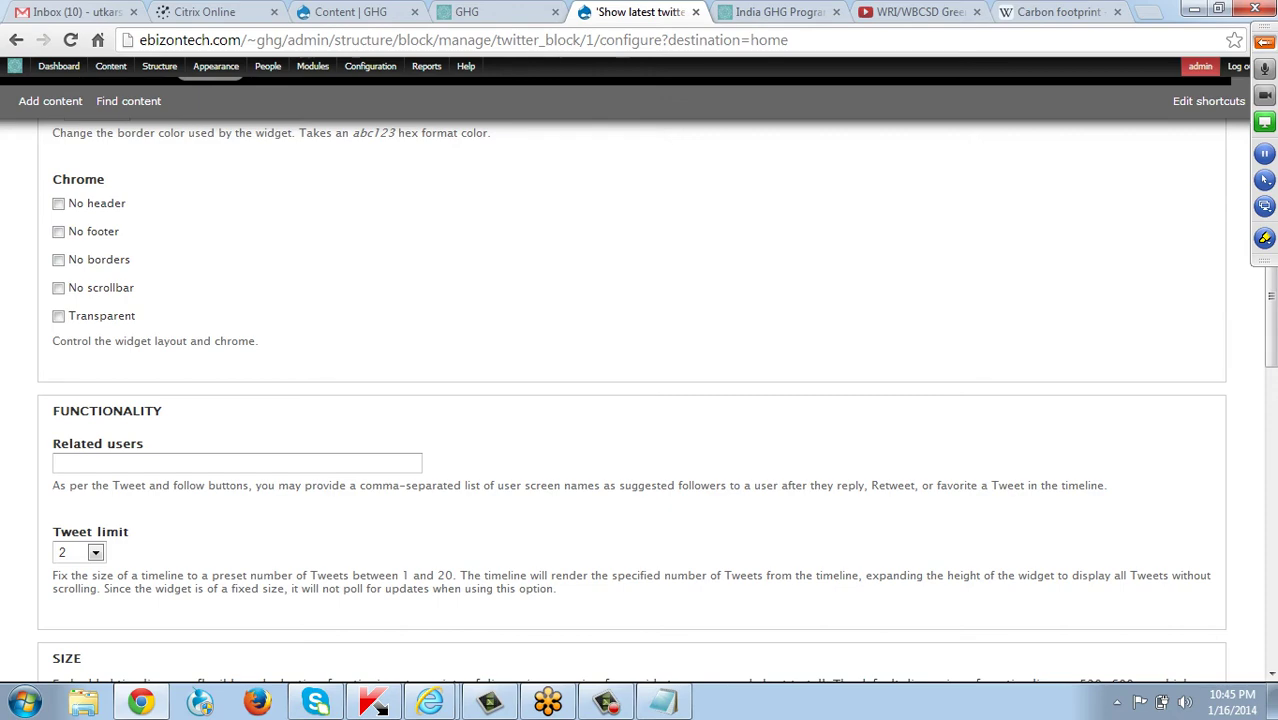
scroll(640, 400, "down", 4)
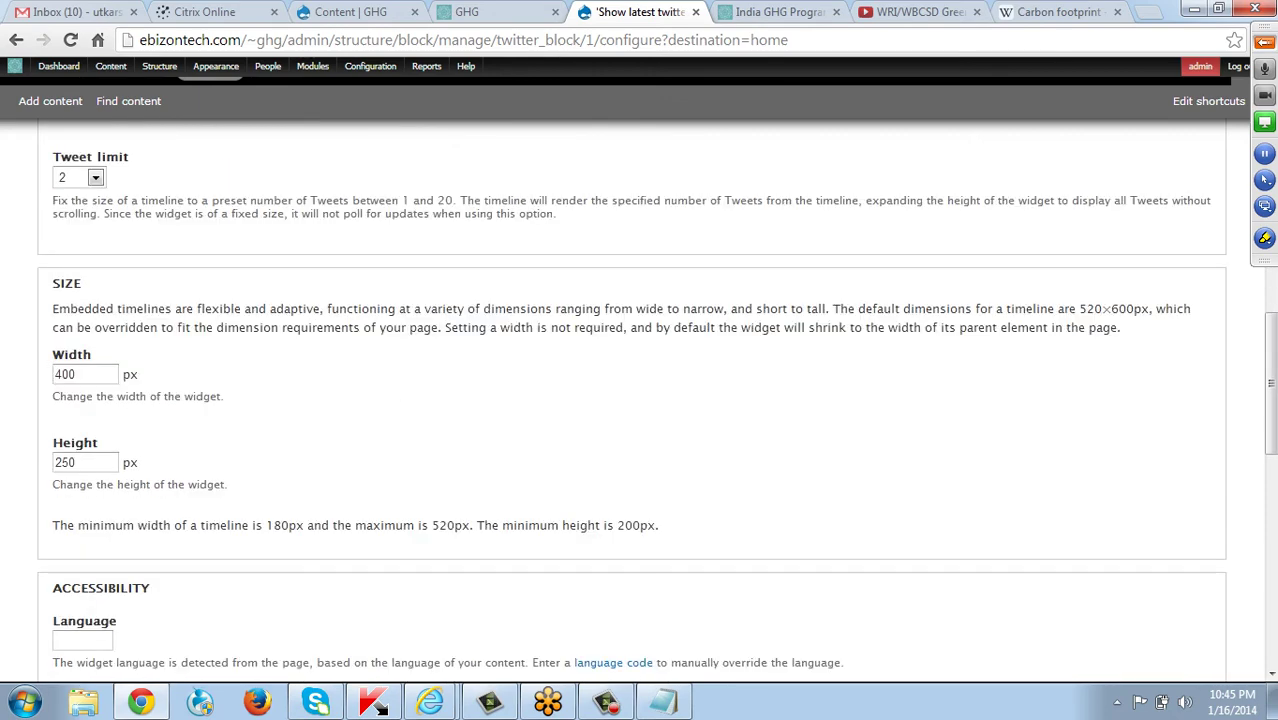
Replace the Twitter widget's Width value 400 with 600, dismissing a Windows prompt.
left_click(77, 374)
key("ctrl+a")
left_click(378, 705)
left_click(78, 374)
type("600")
key("ctrl+a")
type("600")
key("Escape")
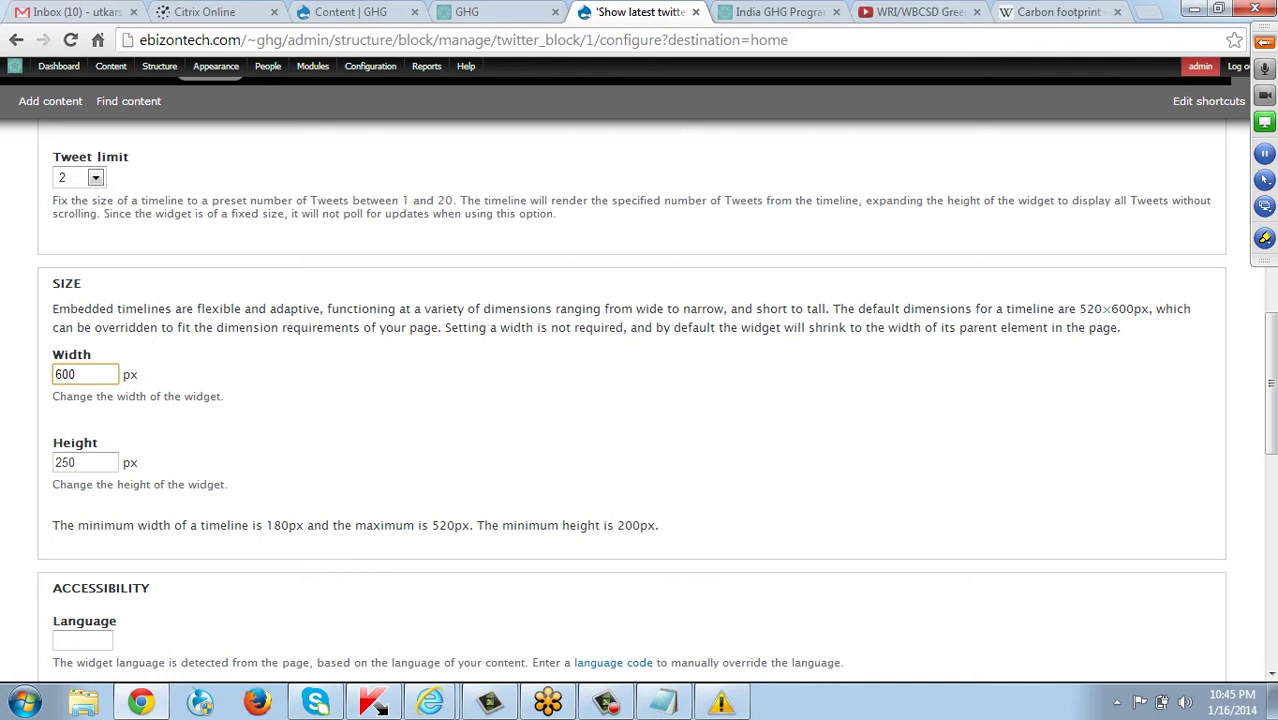
Change the widget width to 200 px and save the Twitter block.
key("BackSpace")
key("BackSpace")
key("BackSpace")
type("350")
key("BackSpace")
key("BackSpace")
key("BackSpace")
type("200")
scroll(640, 400, "down", 9)
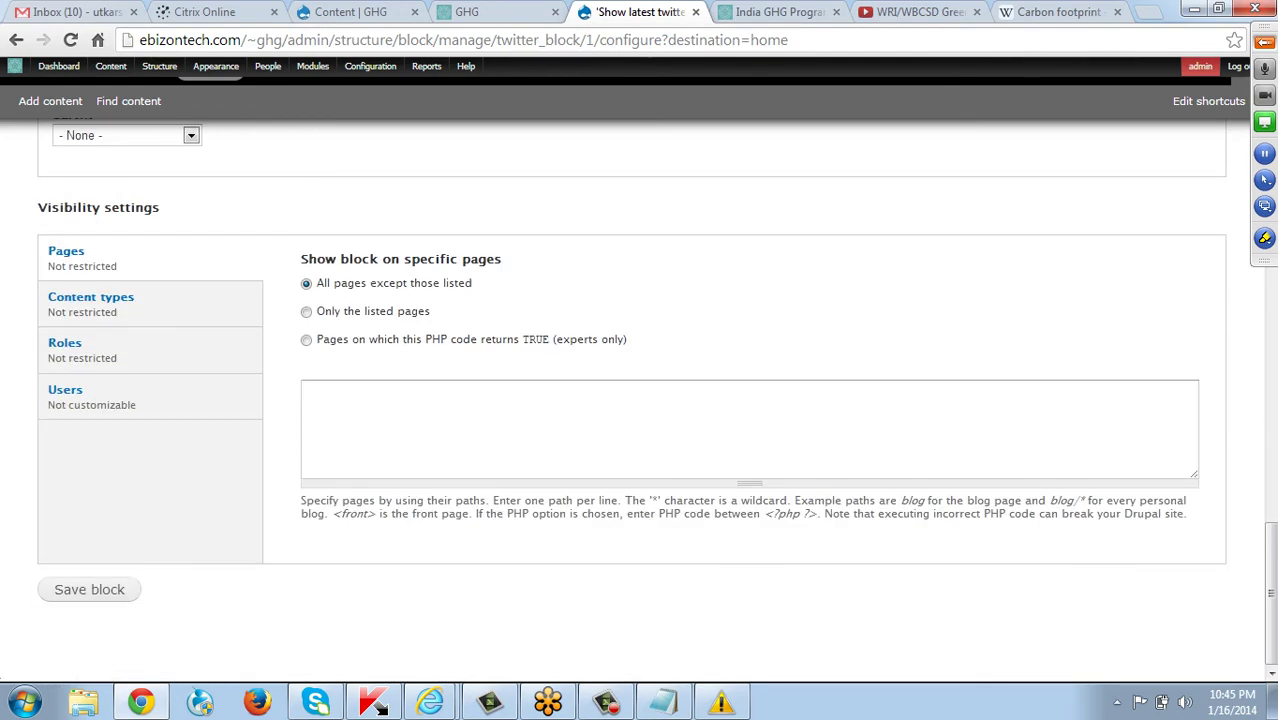
left_click(89, 589)
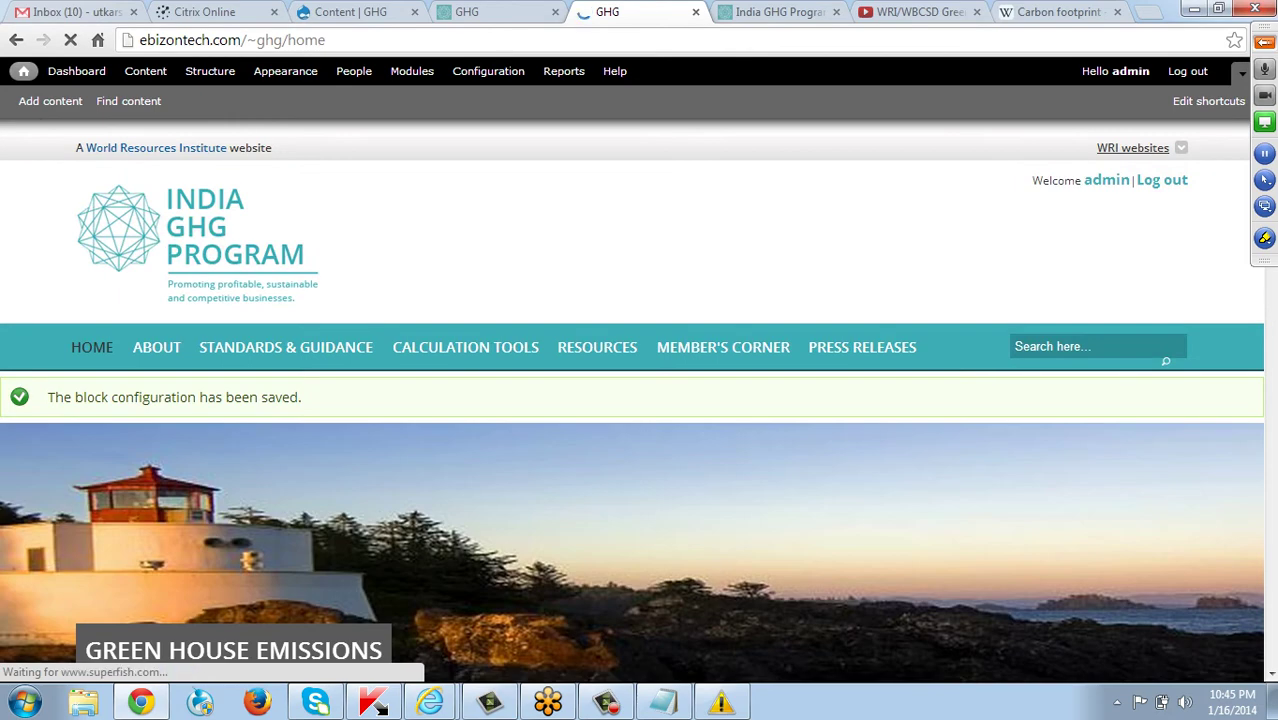
scroll(630, 450, "down", 6)
scroll(630, 450, "down", 10)
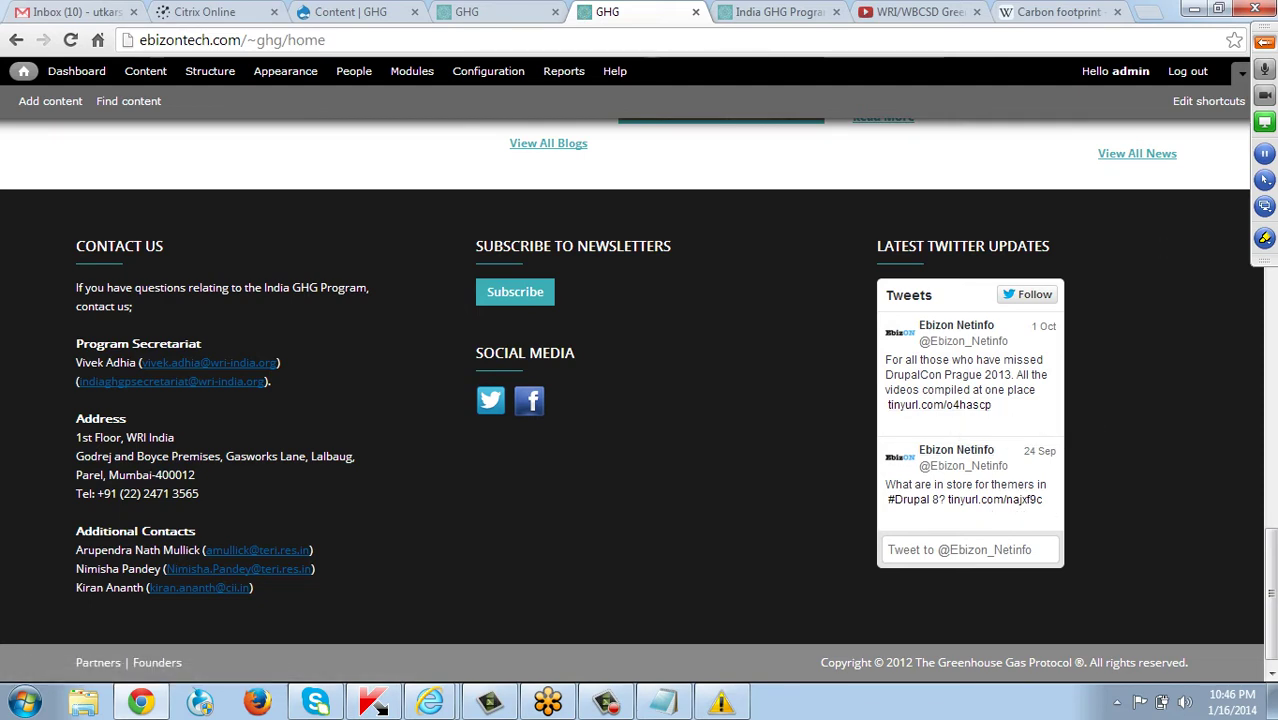
scroll(640, 400, "up", 15)
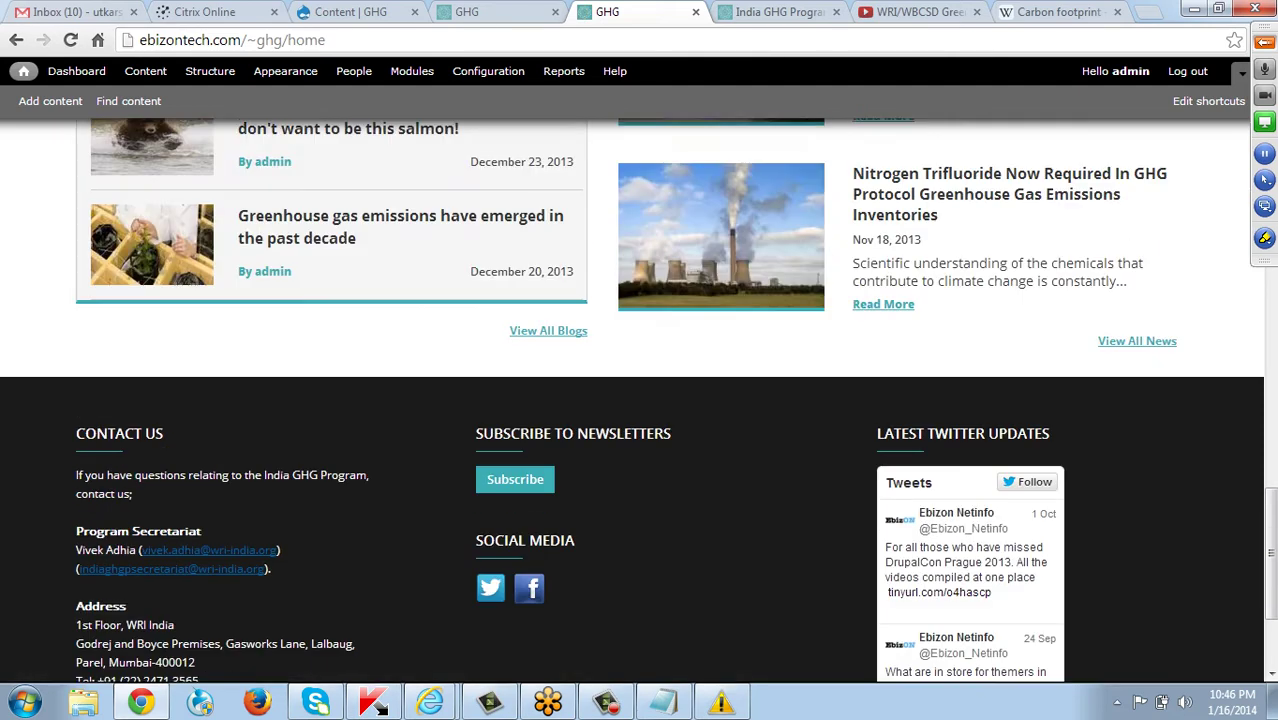
scroll(630, 480, "up", 5)
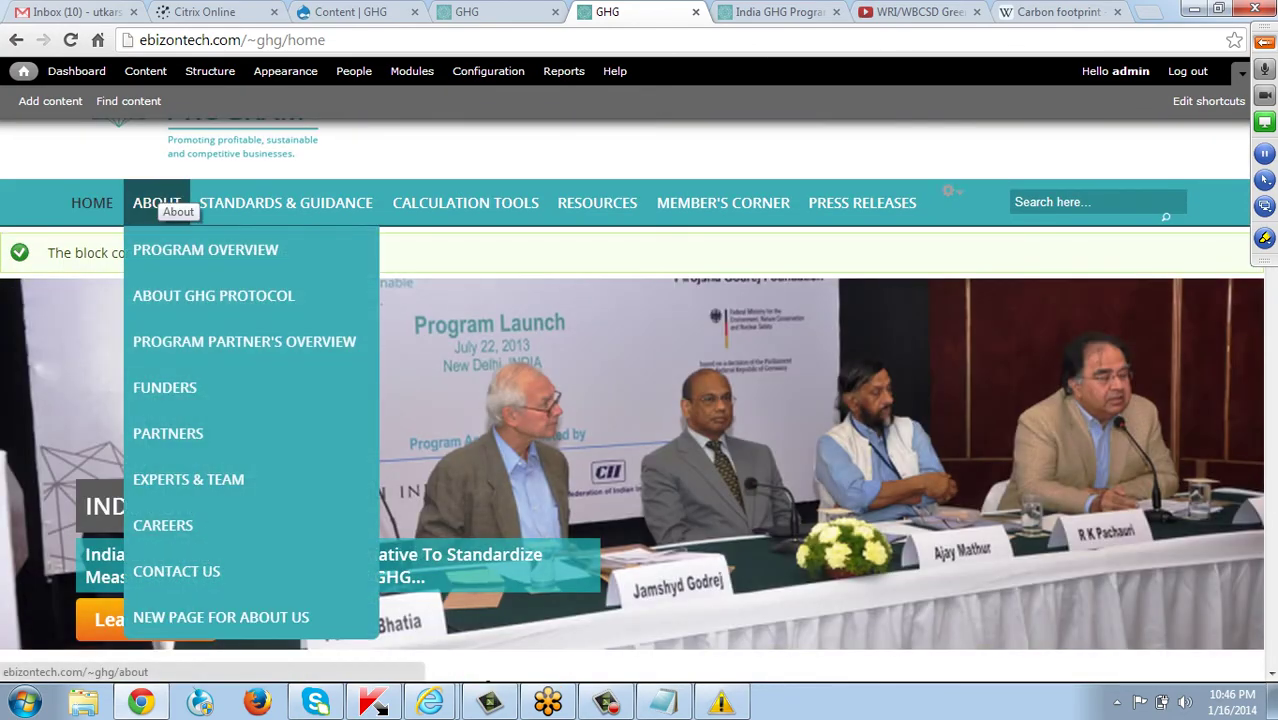
left_click(162, 203)
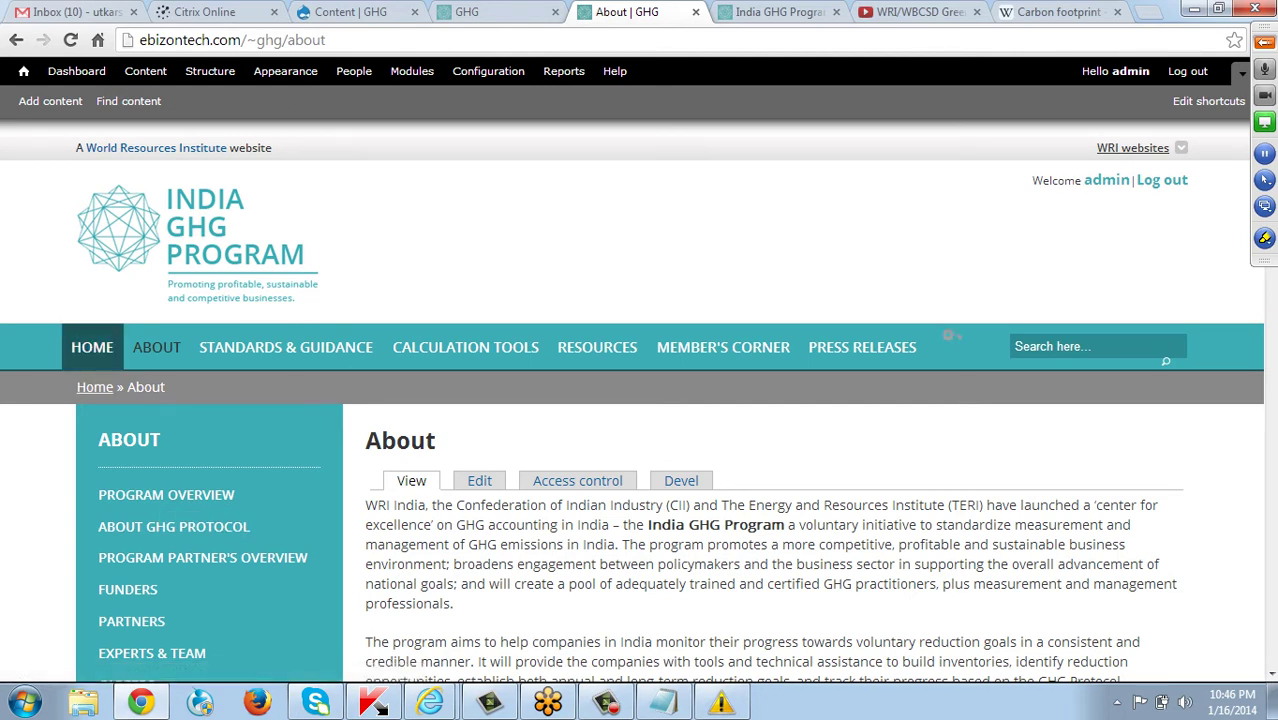
left_click(92, 347)
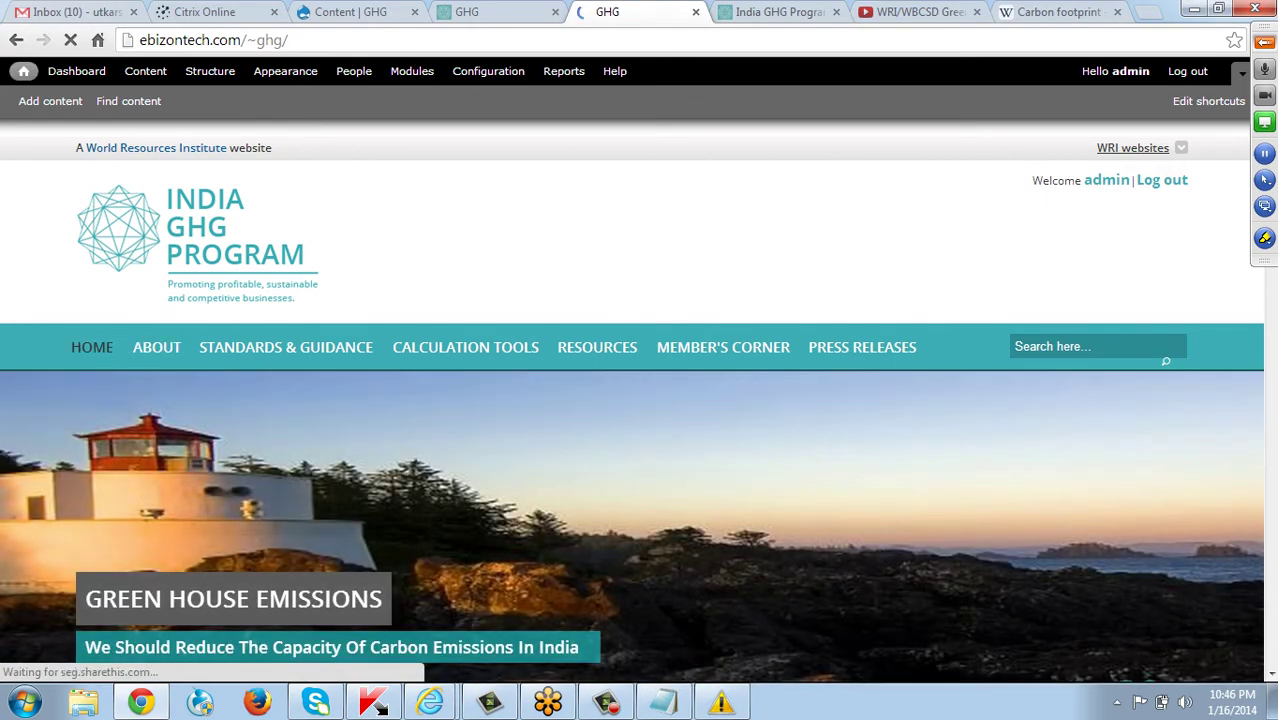
scroll(639, 400, "down", 10)
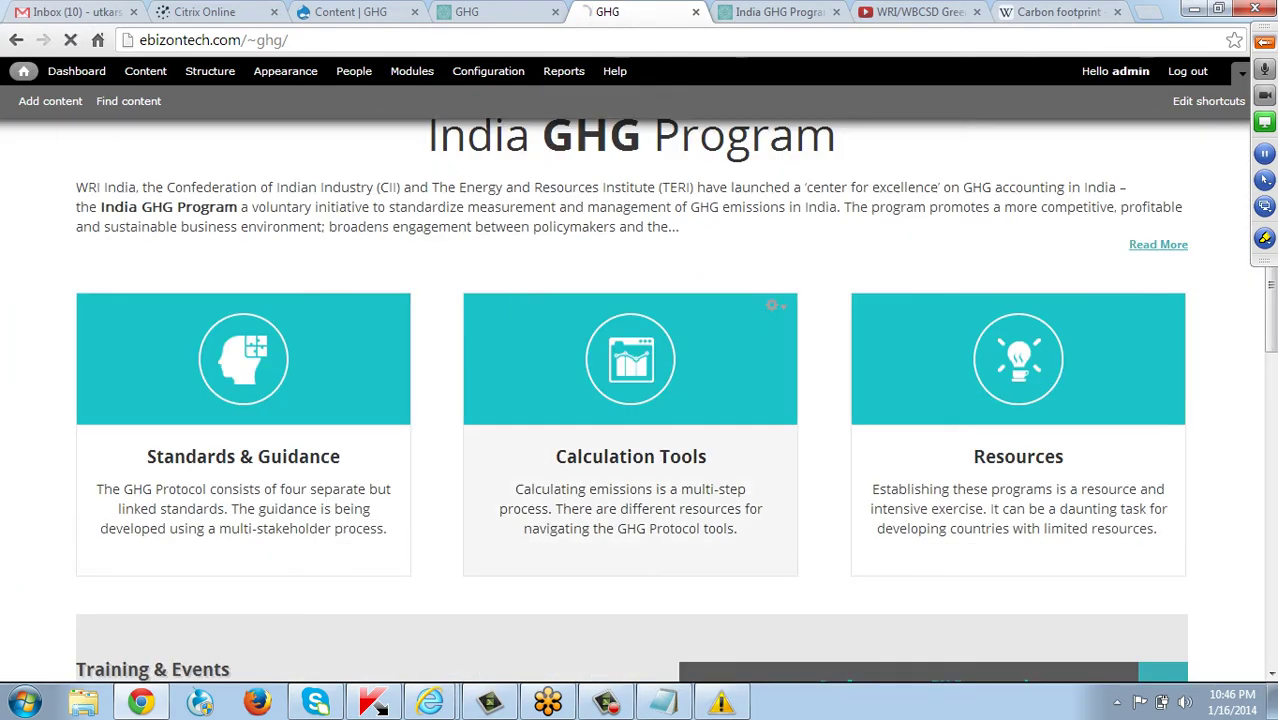
scroll(639, 400, "down", 10)
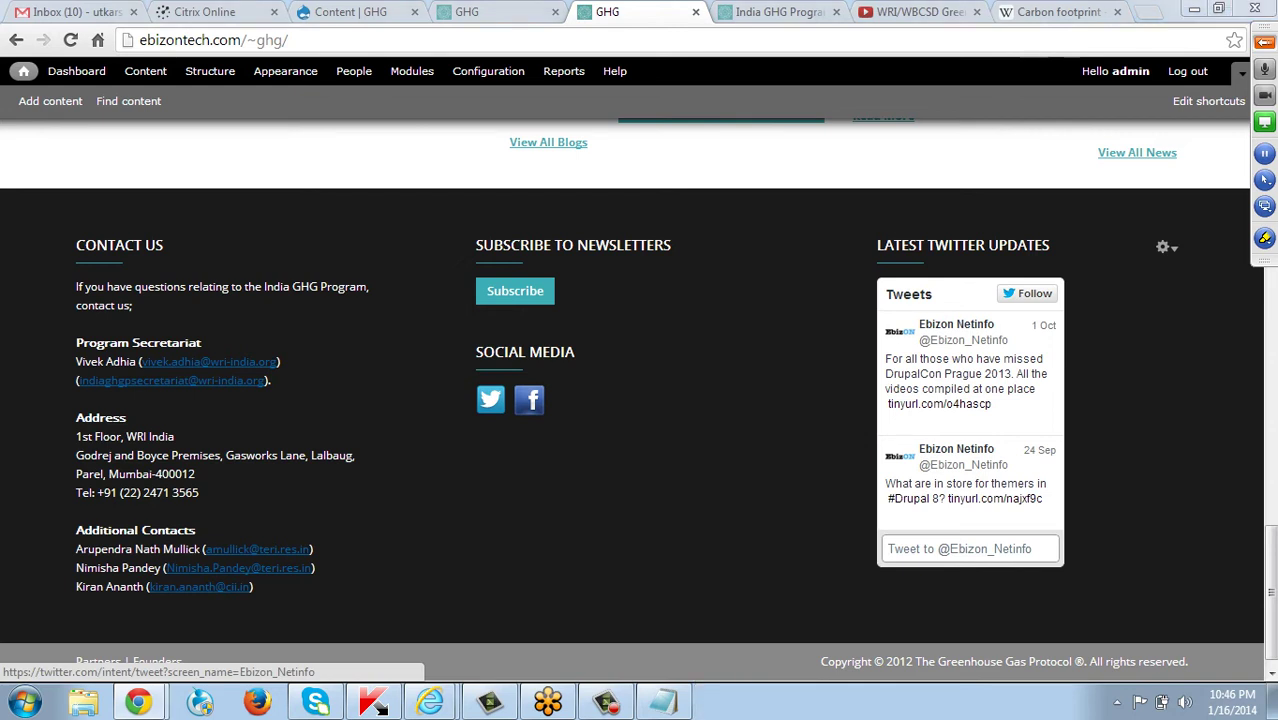
left_click(970, 548)
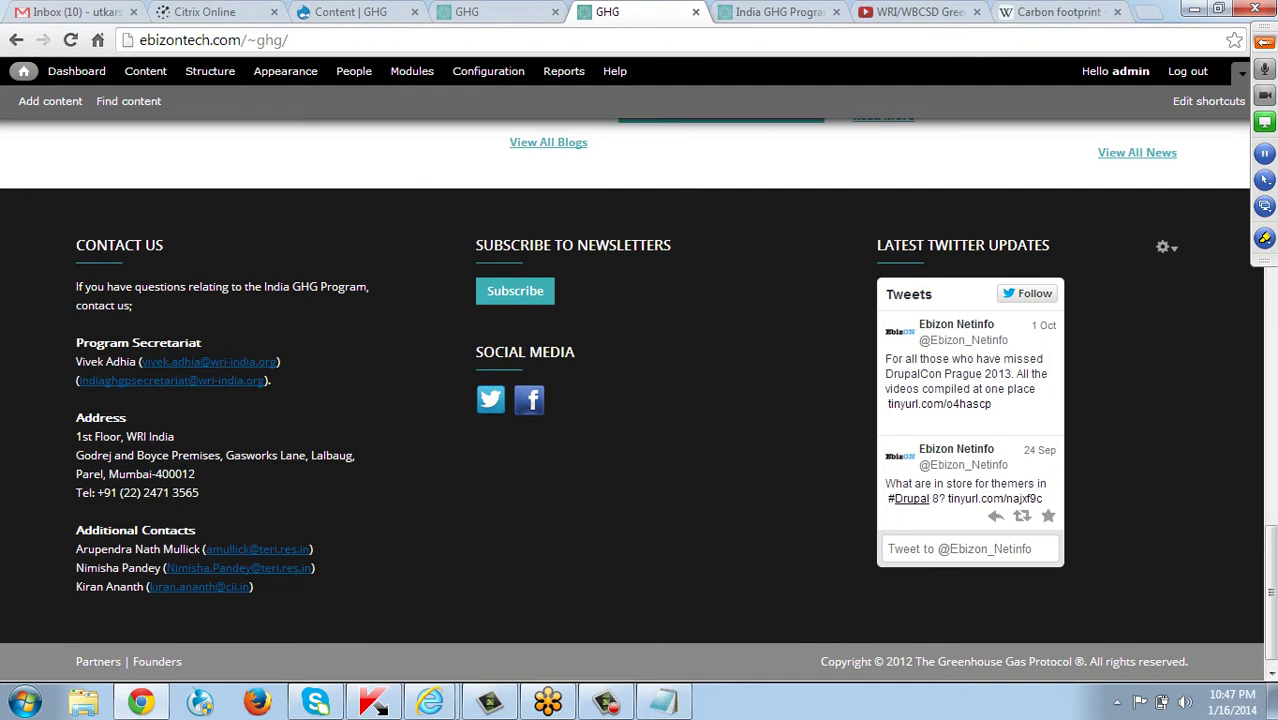
left_click(960, 548)
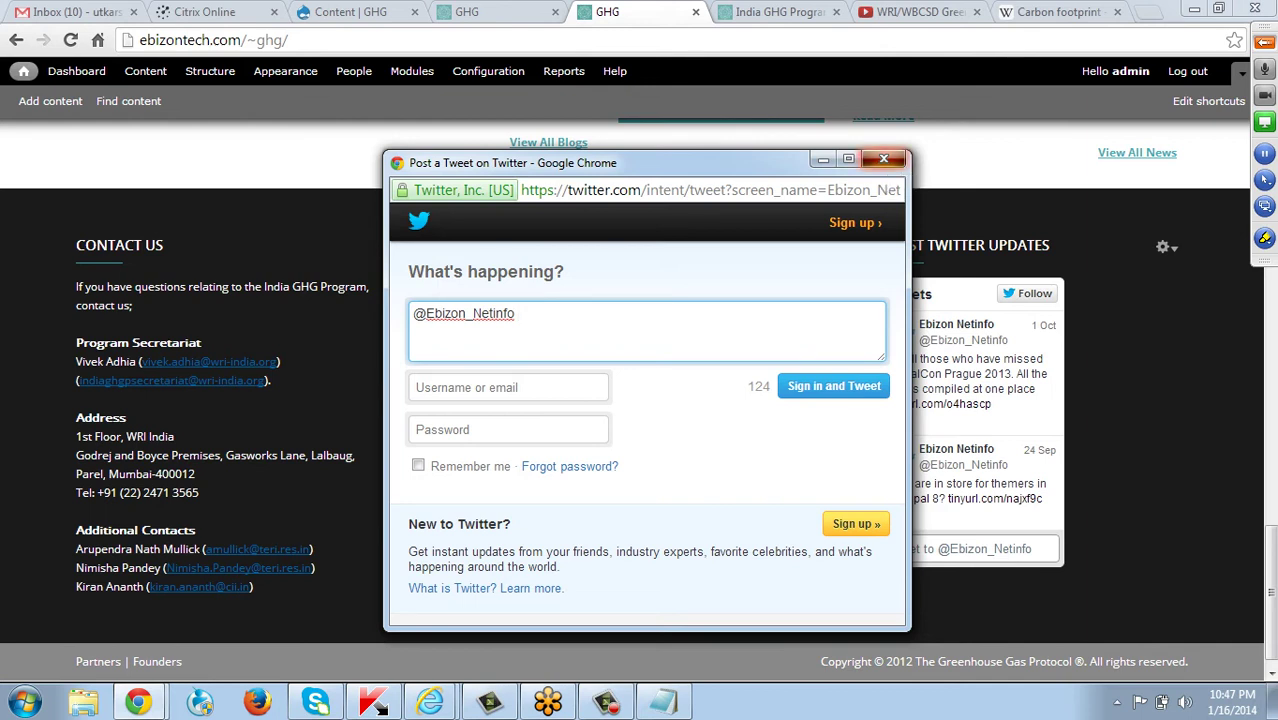
left_click(884, 159)
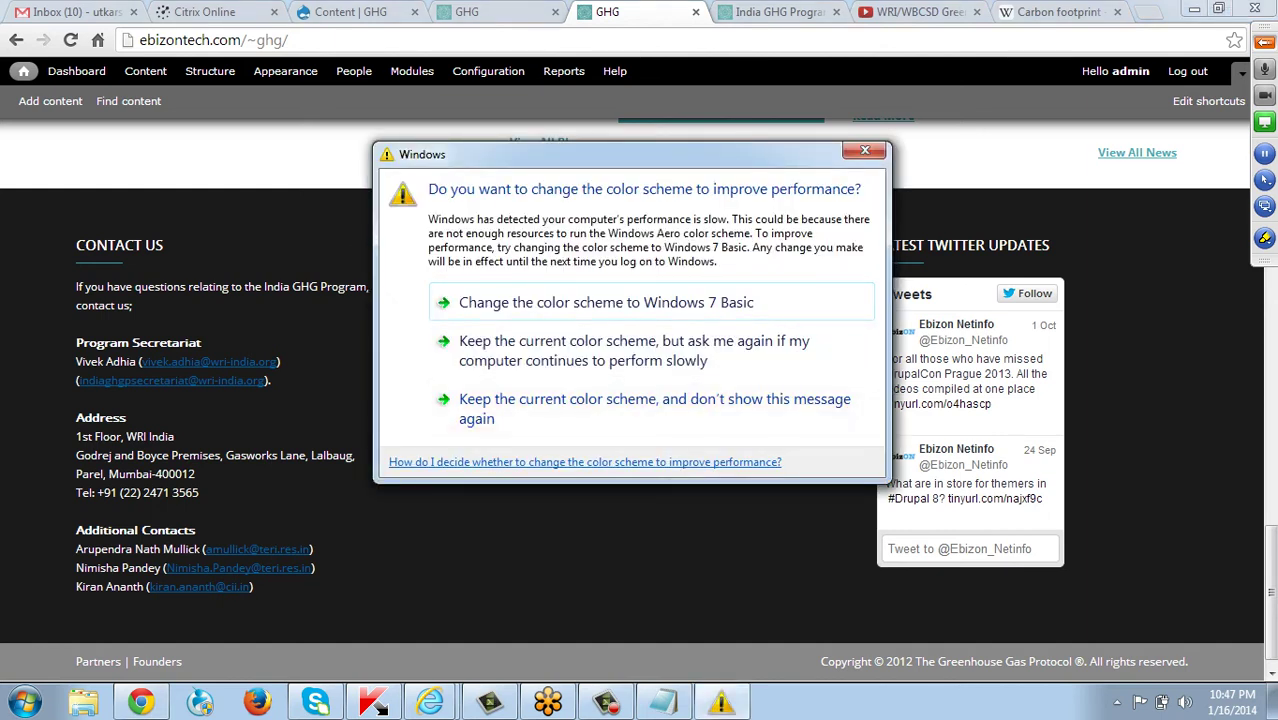
Dismiss the Windows colour-scheme prompt, open the About page, then reload the GHG home page.
key("Escape")
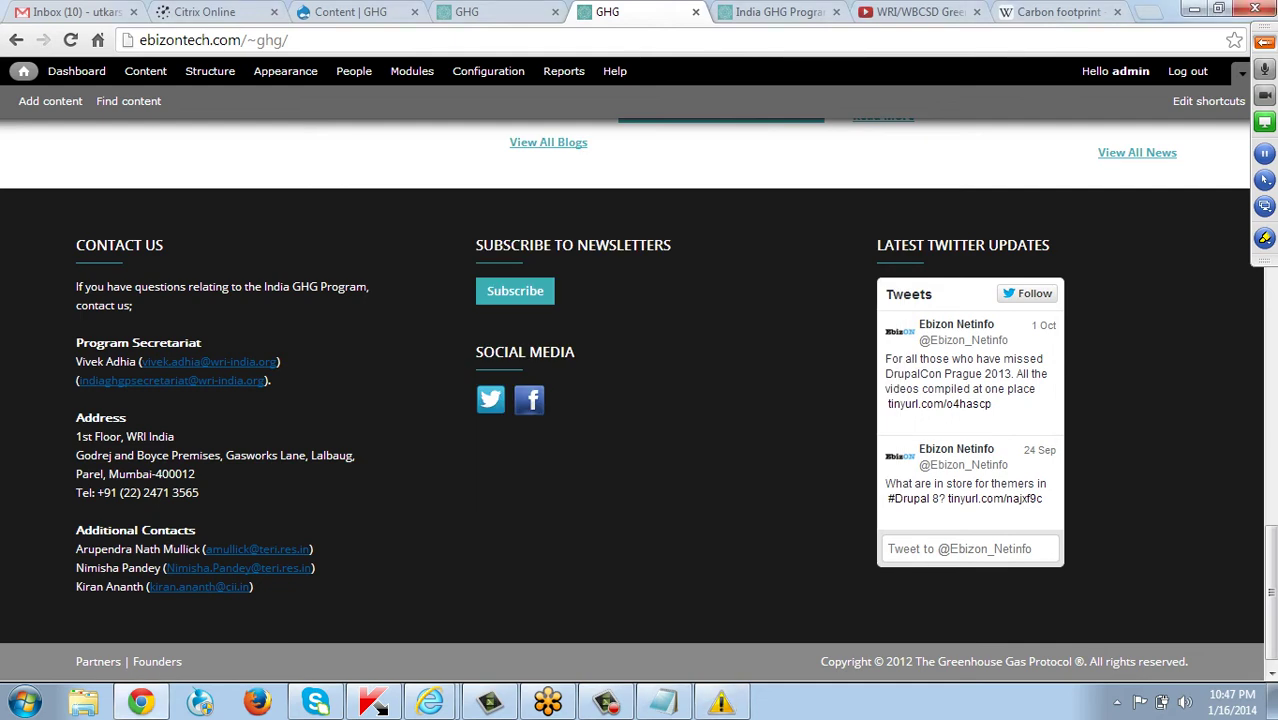
scroll(765, 248, "up", 10)
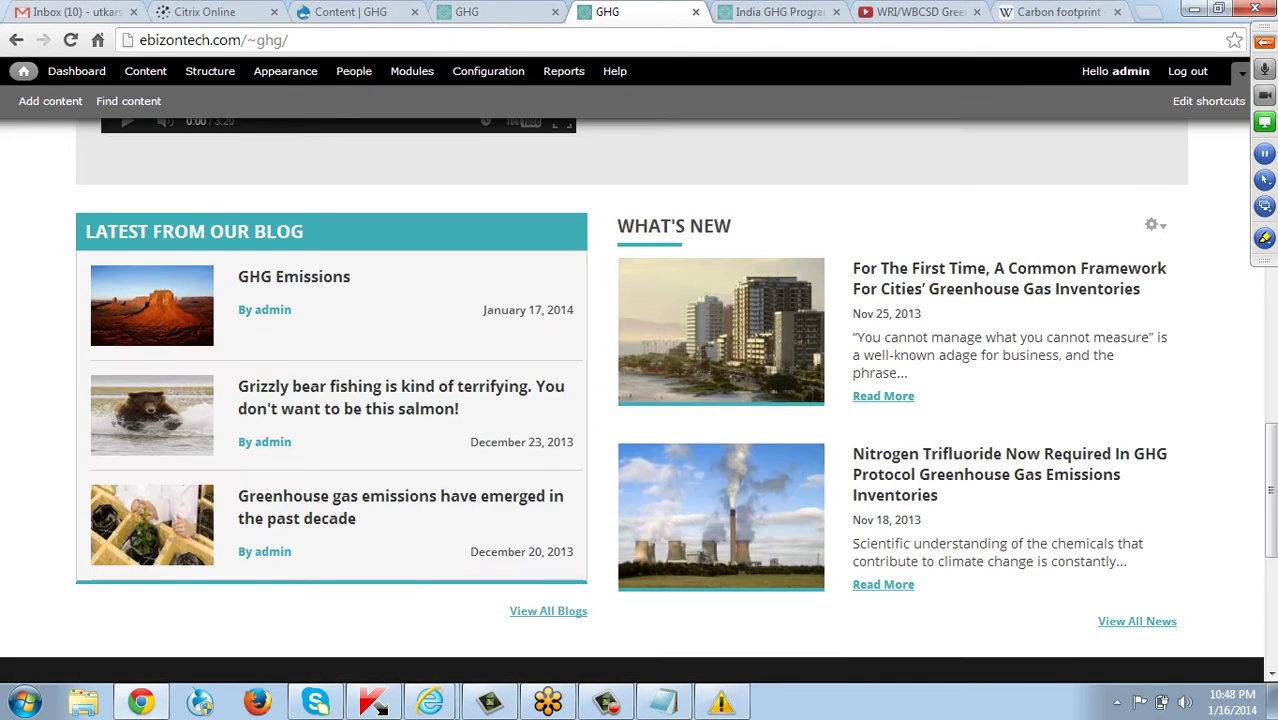
scroll(640, 400, "up", 6)
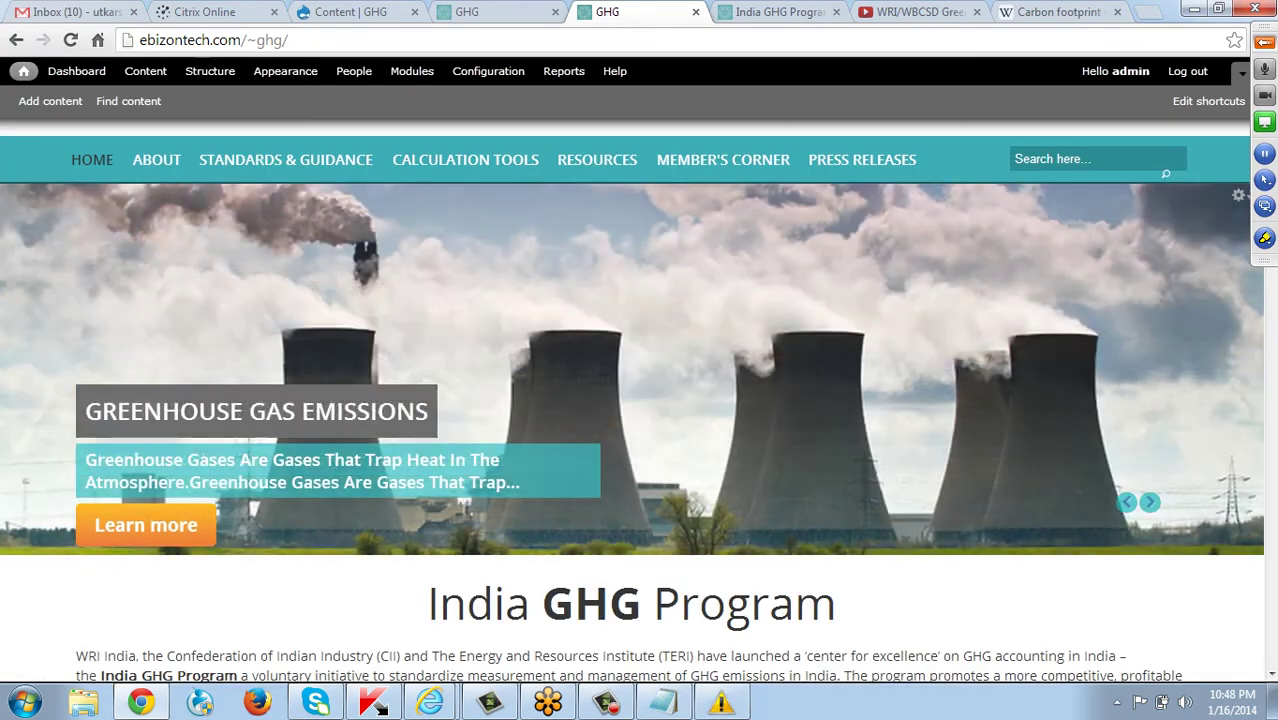
left_click(166, 176)
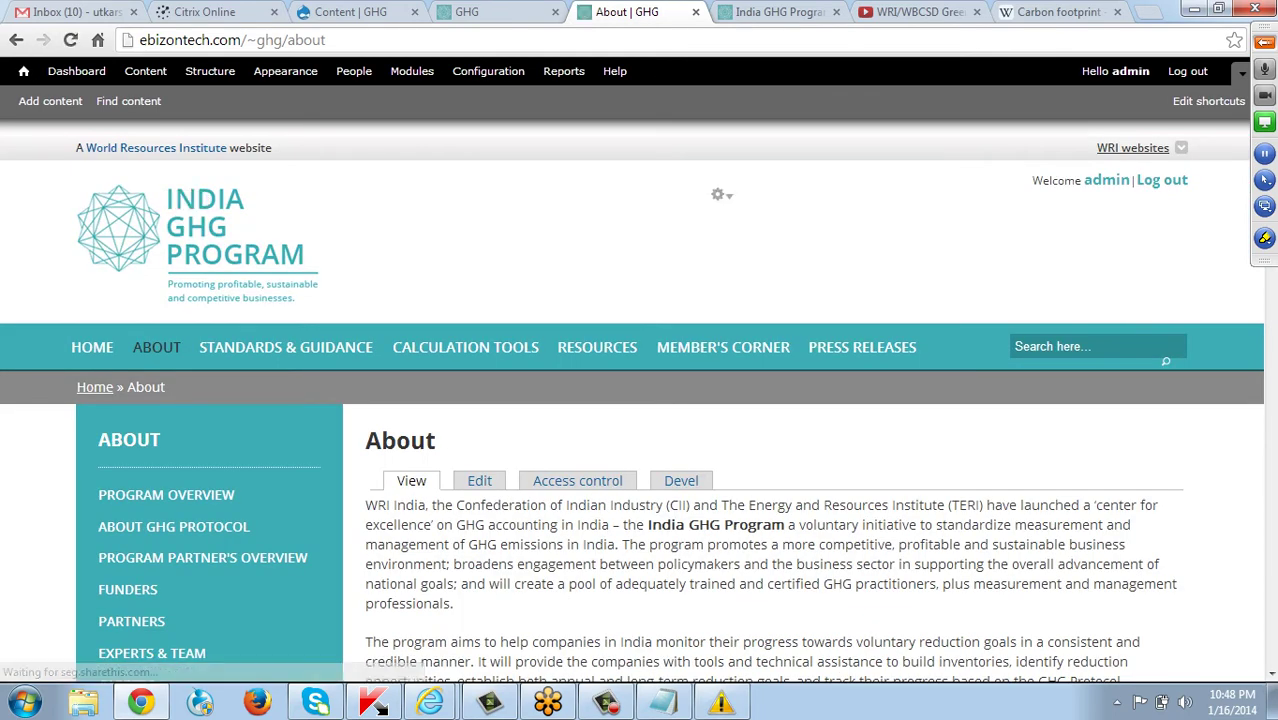
key("F5")
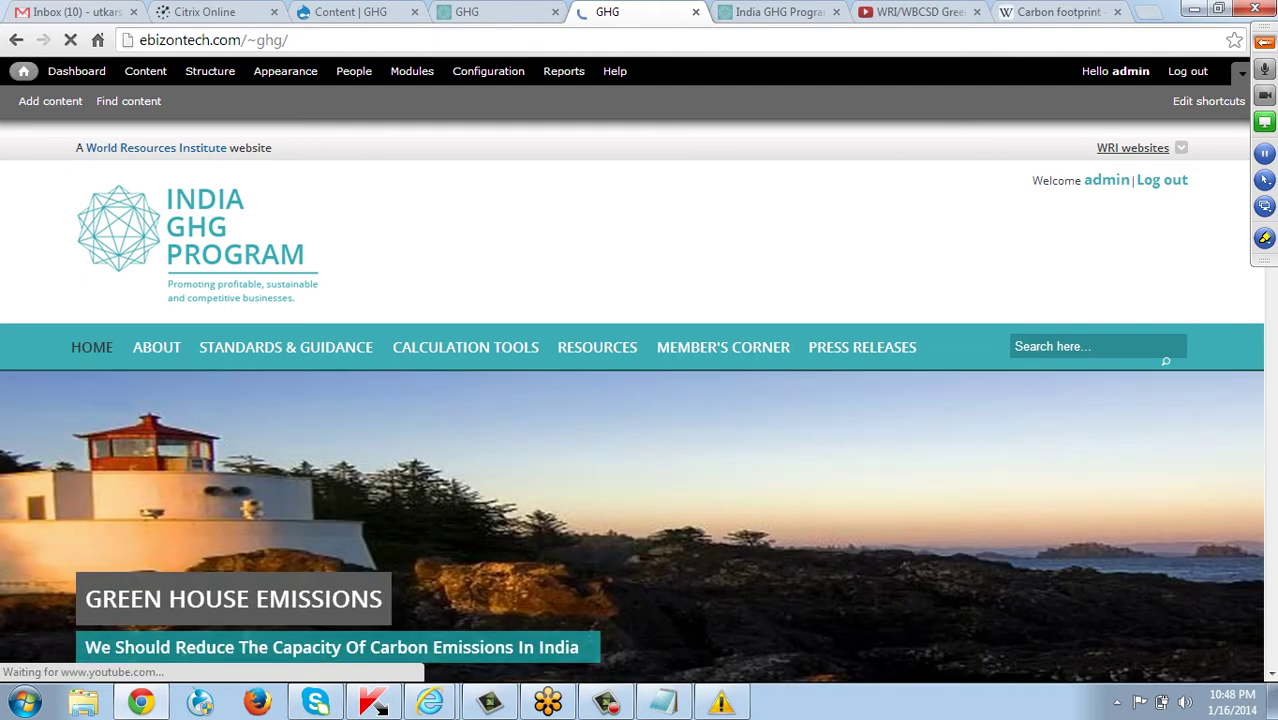
Click the Facebook share icon under Social Media in the home page footer.
scroll(639, 400, "down", 15)
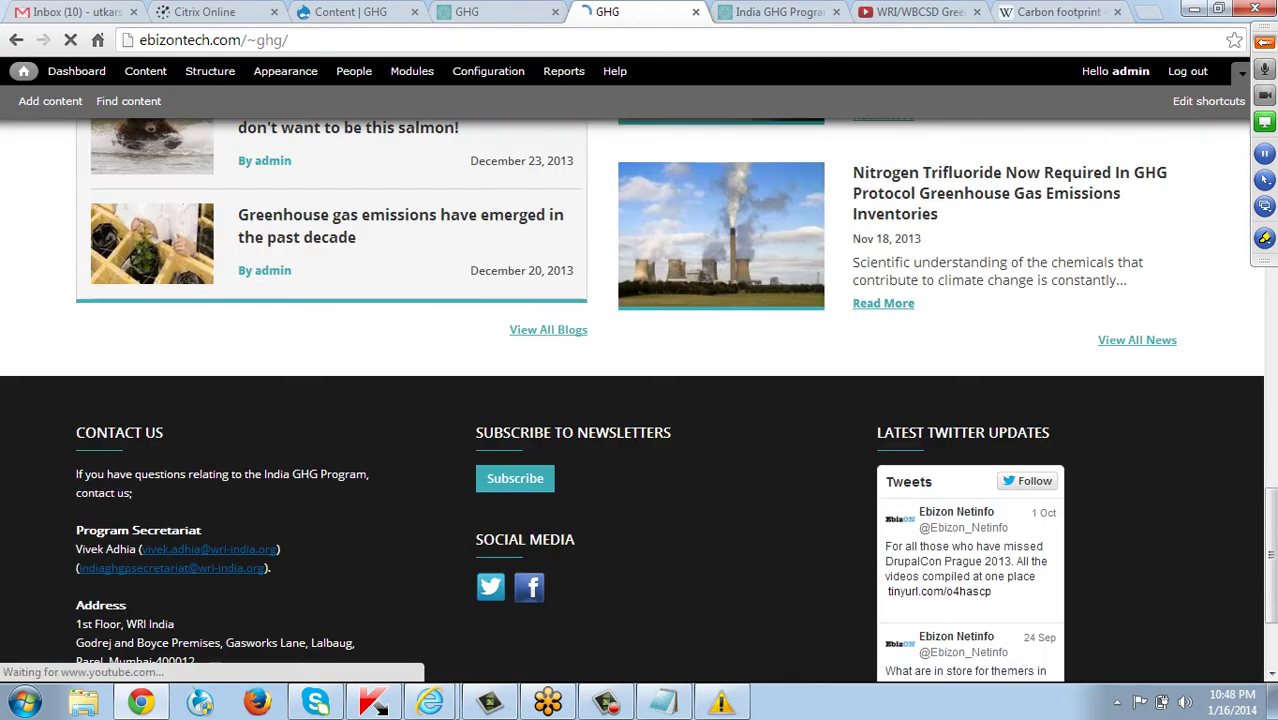
scroll(639, 400, "down", 3)
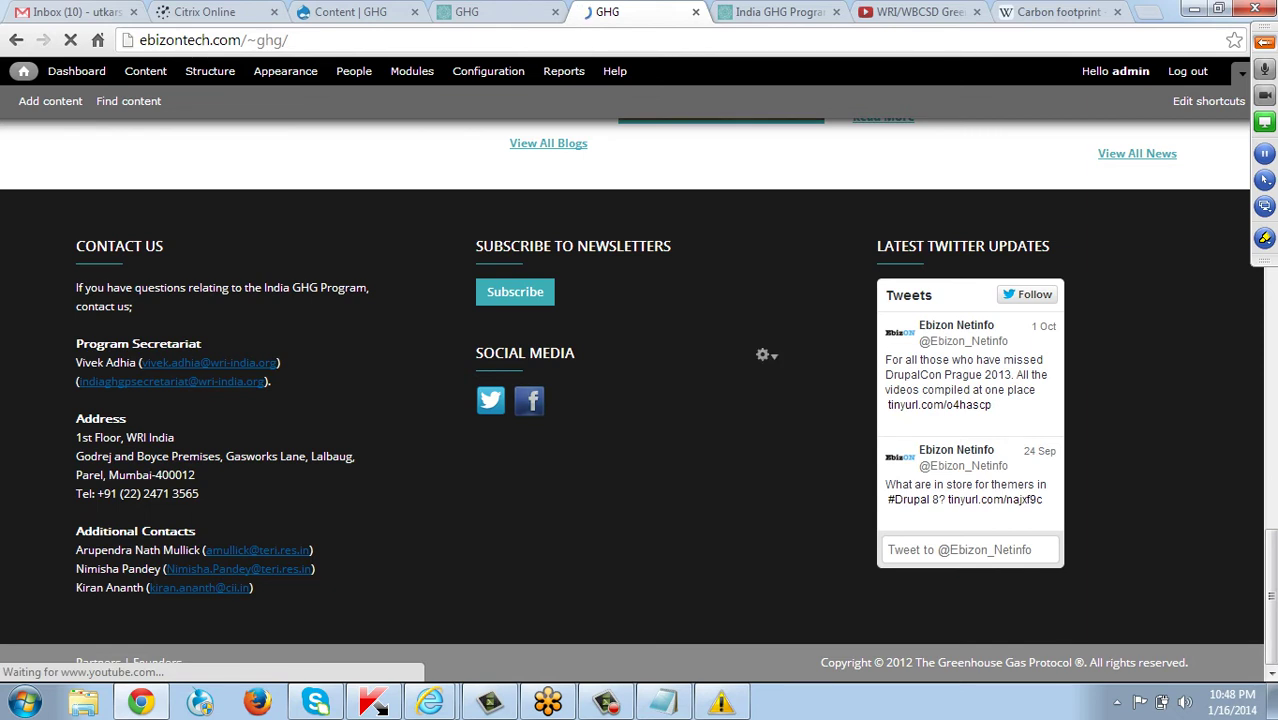
left_click(529, 400)
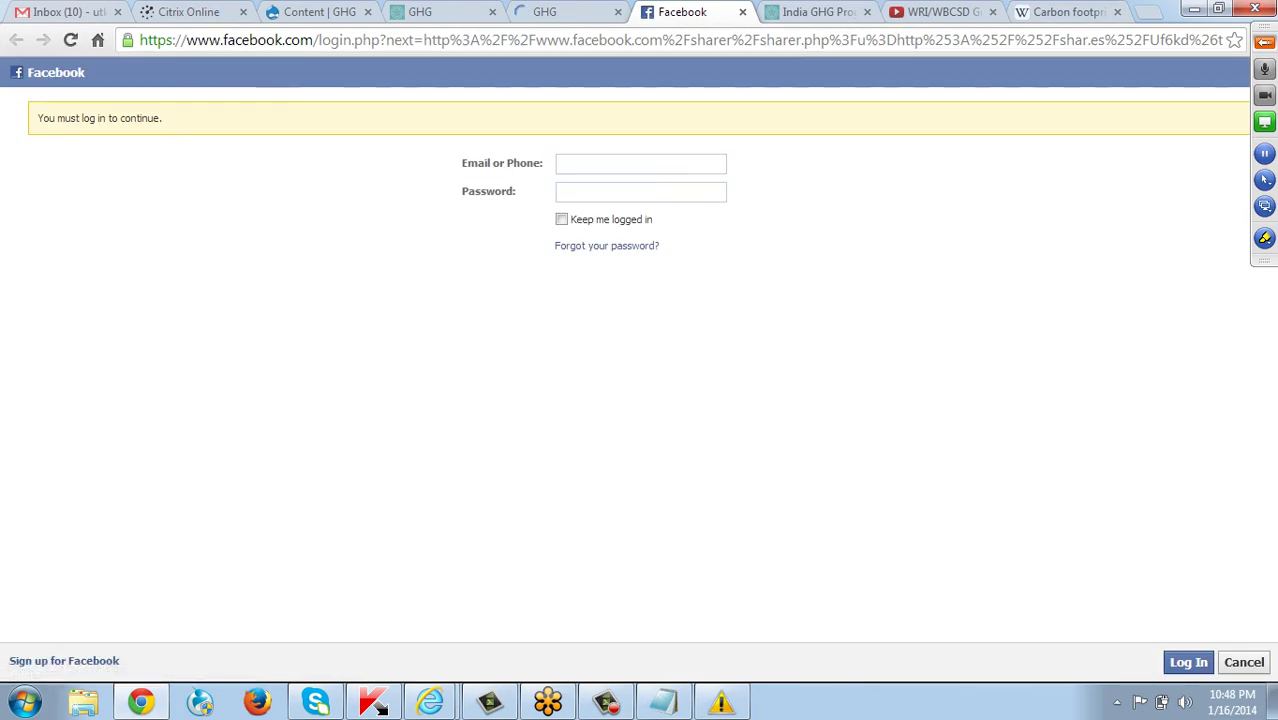
Sign in to Facebook using the saved account e-mail and its password.
left_click(640, 163)
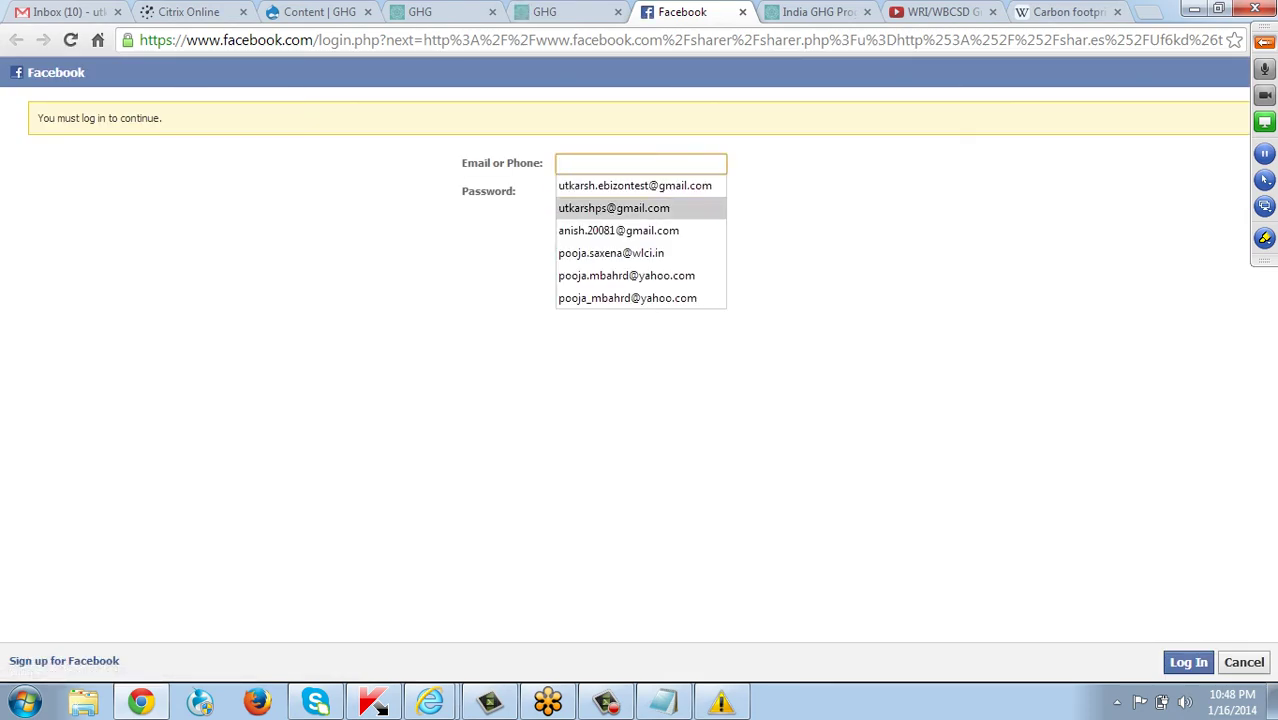
key("Return")
key("Tab")
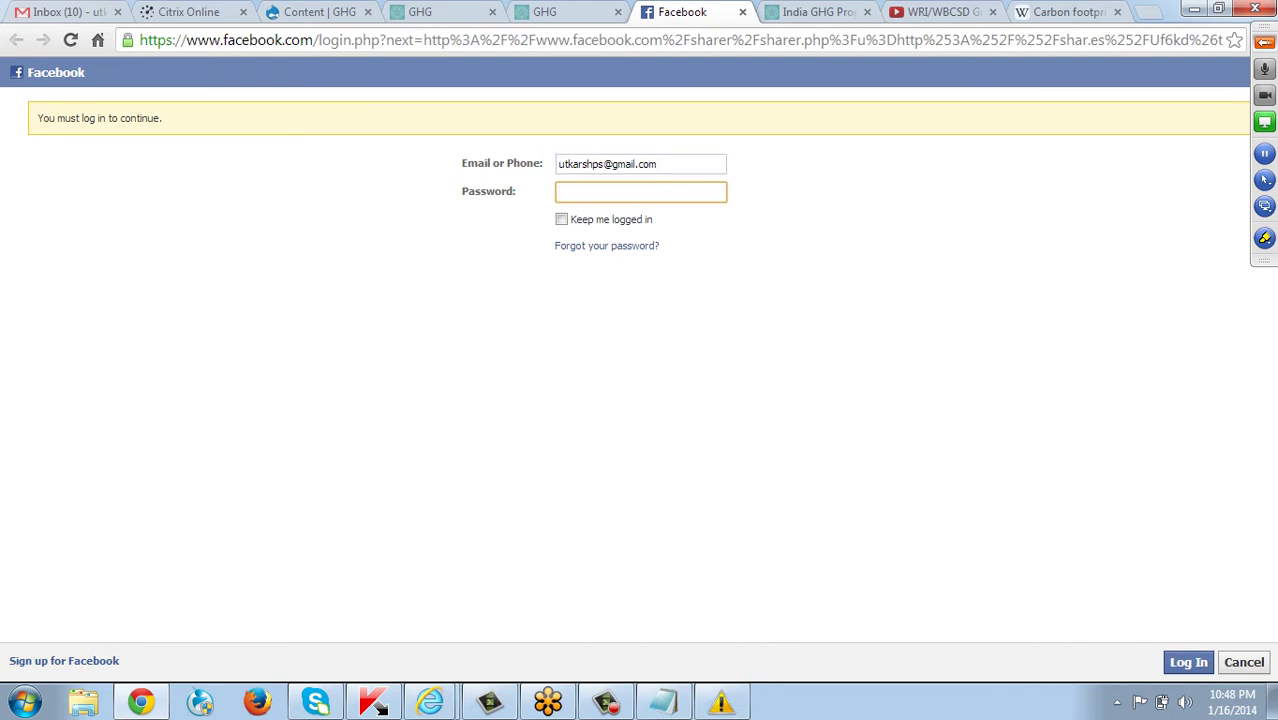
type("•••••••••••••••••••")
key("Return")
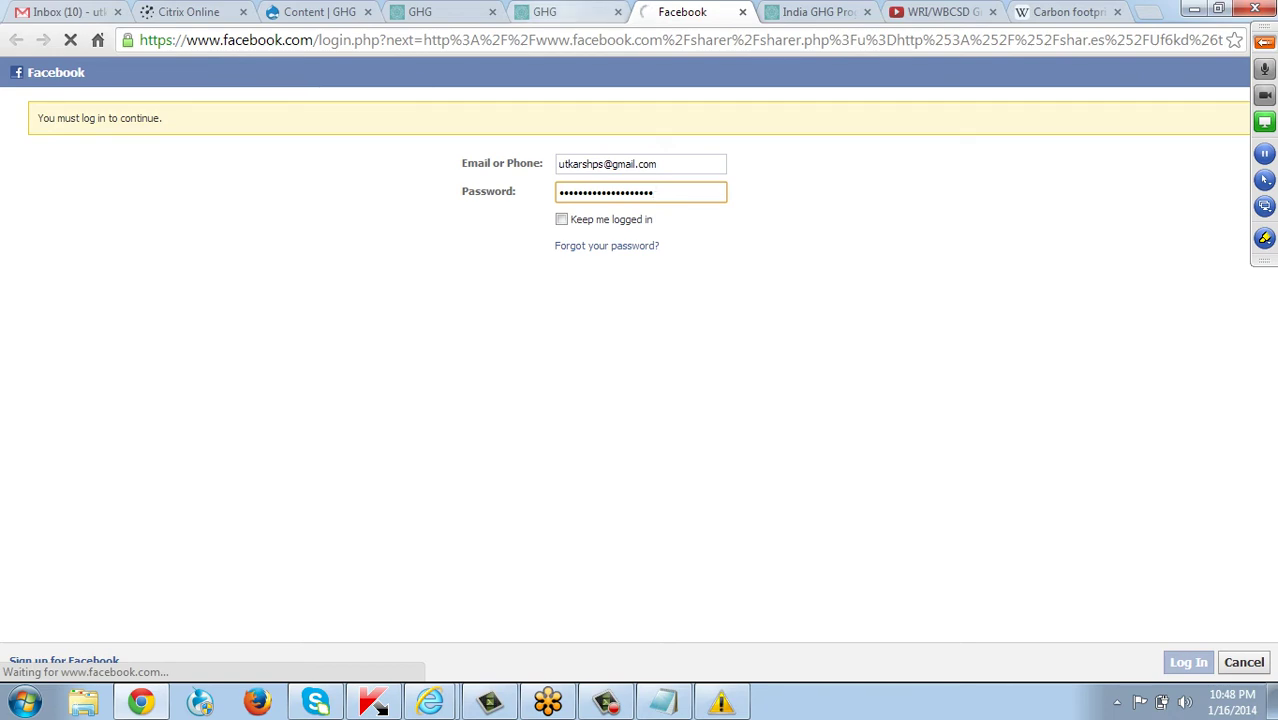
Switch between the GHG site tab and the loading Facebook login tab.
key("ctrl+shift+Tab")
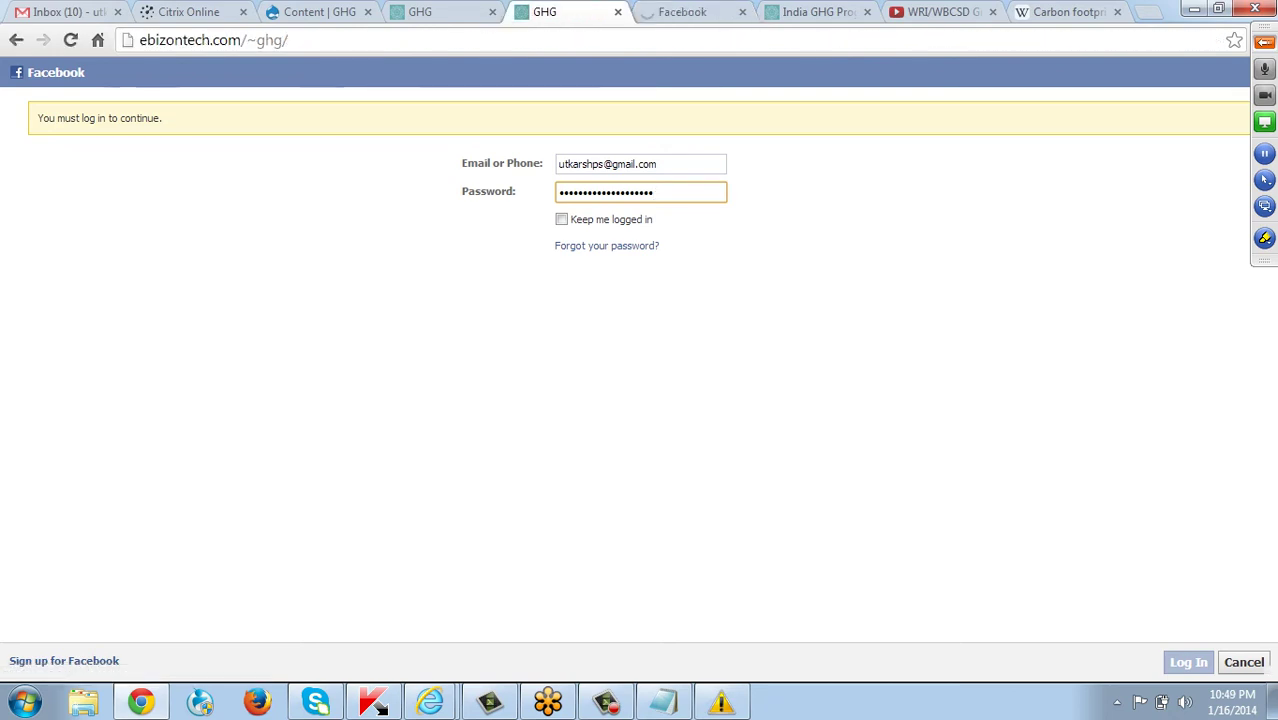
key("ctrl+Tab")
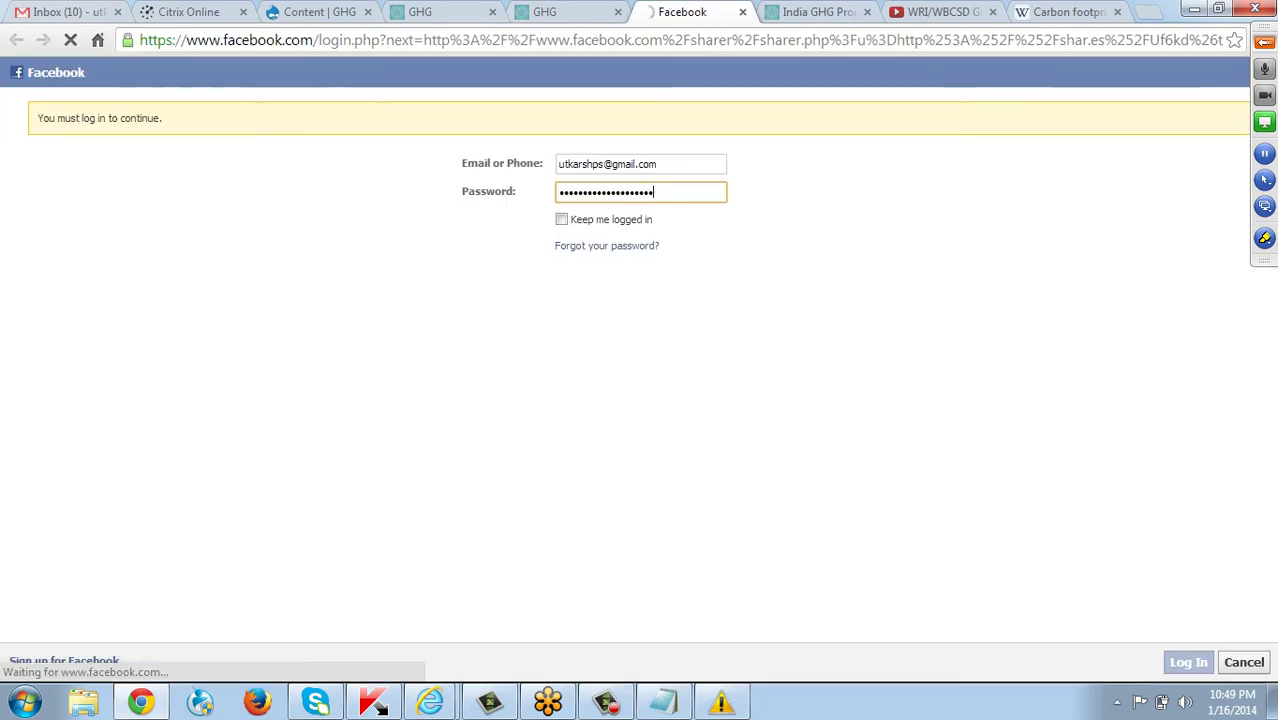
key("ctrl+shift+Tab")
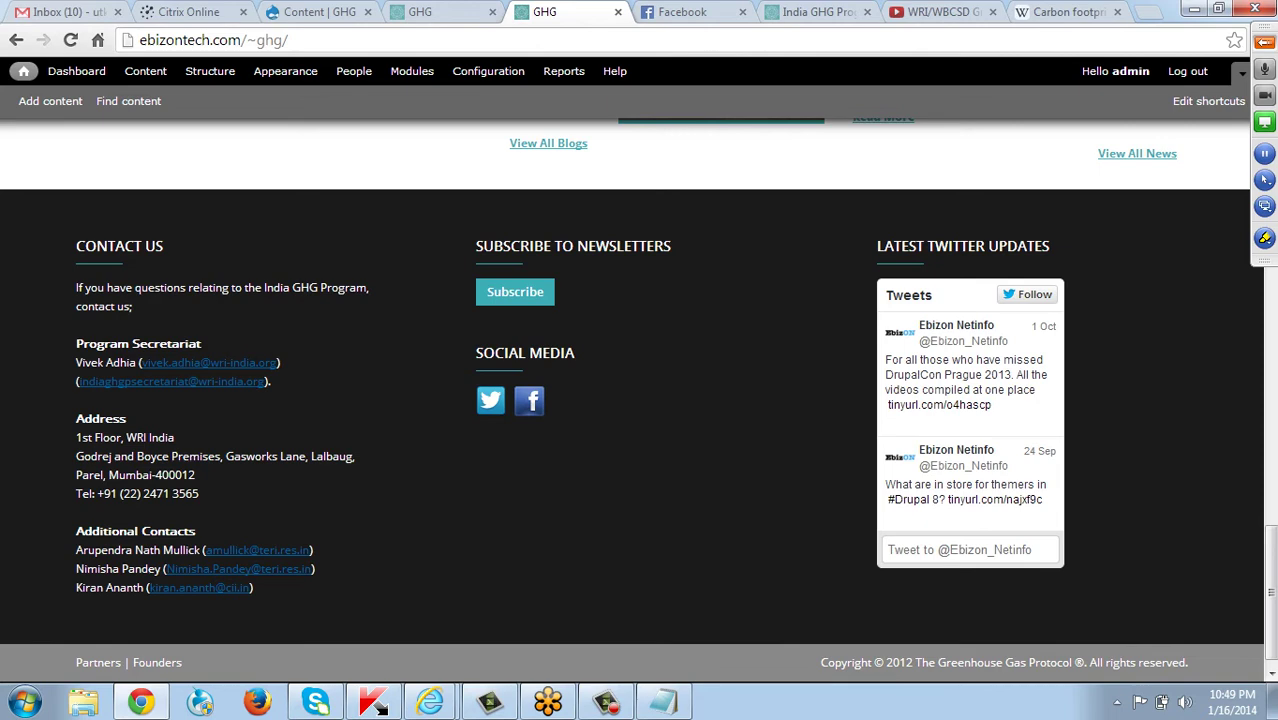
Flip between the GHG site and Facebook tabs until the share dialog is ready.
left_click(682, 12)
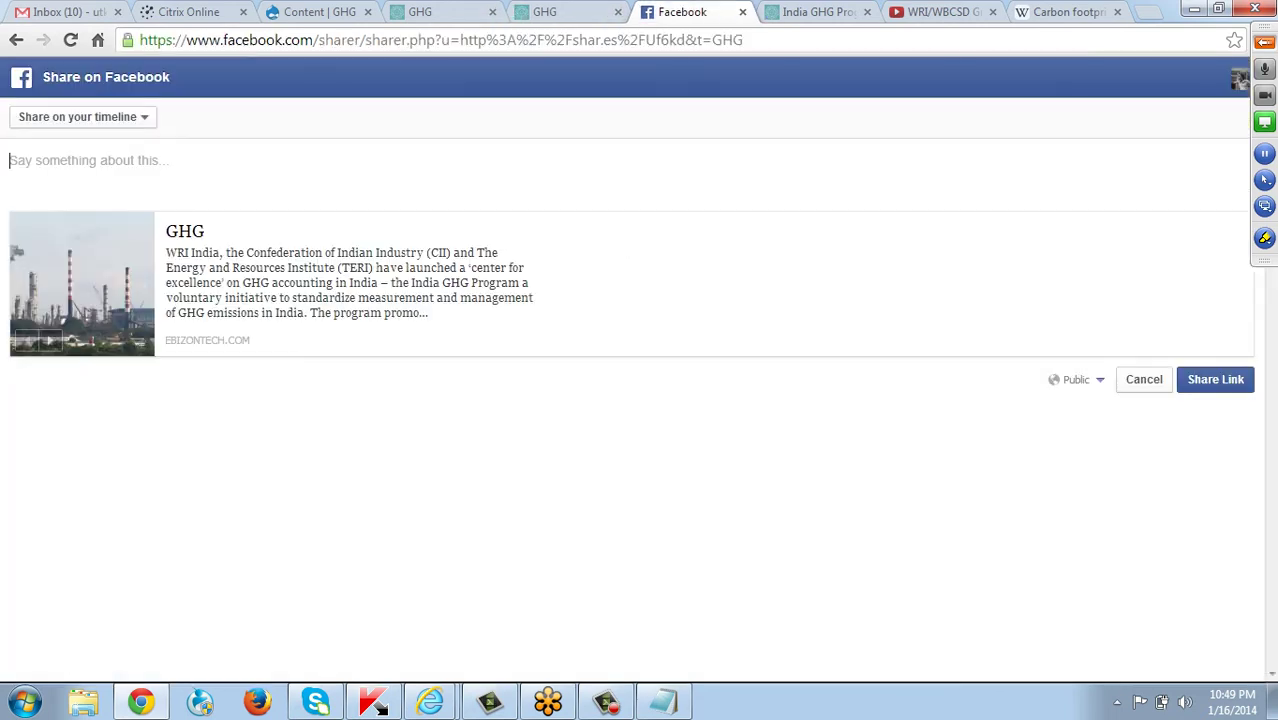
key("ctrl+shift+Tab")
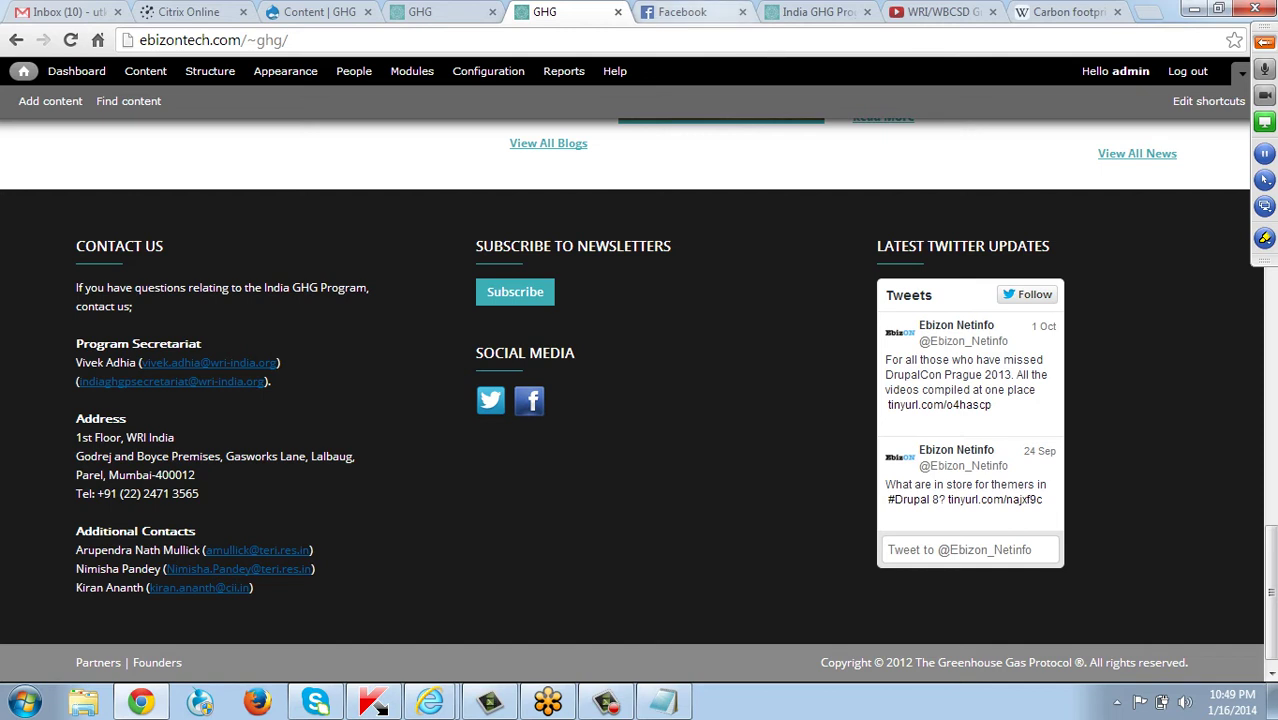
key("ctrl+Tab")
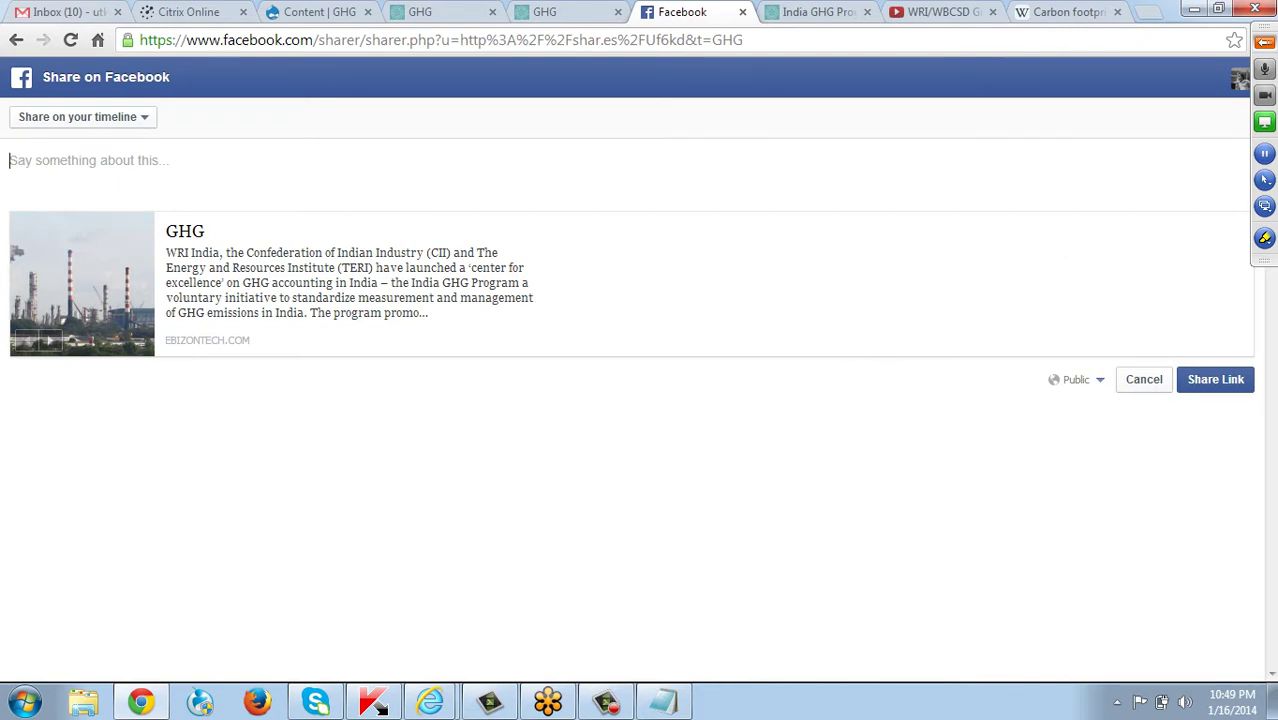
key("ctrl+shift+Tab")
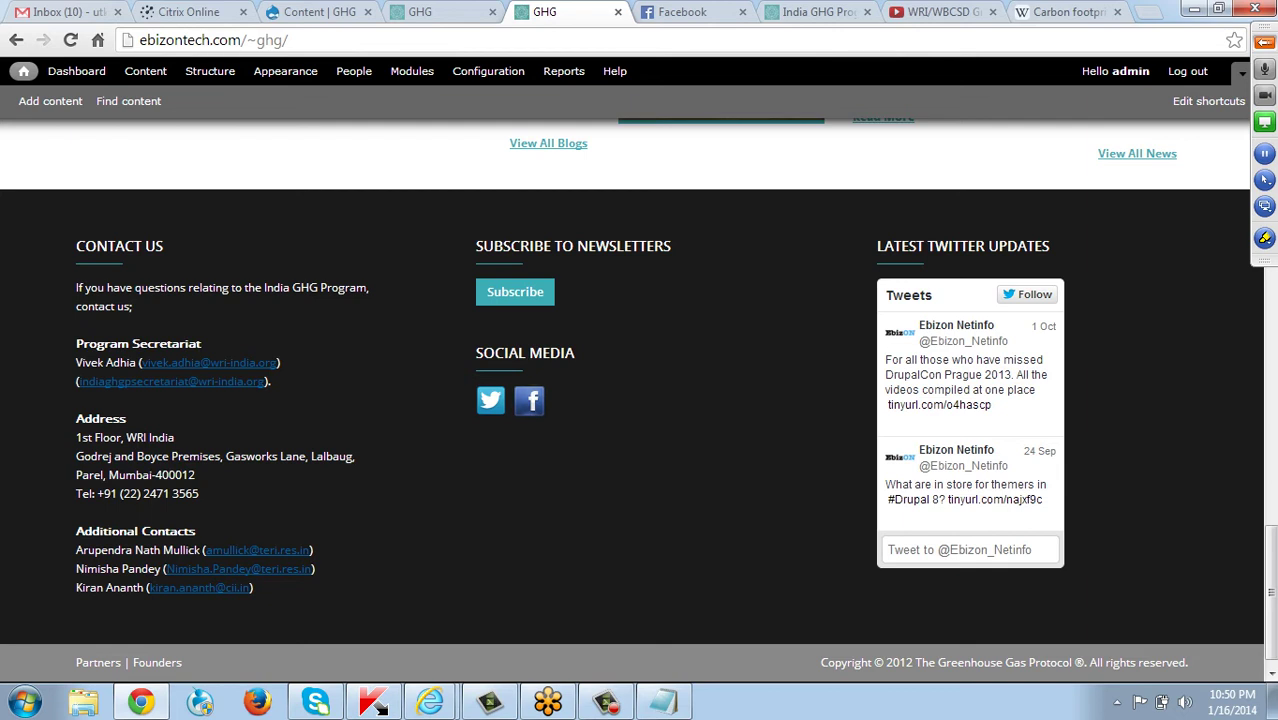
key("ctrl+Tab")
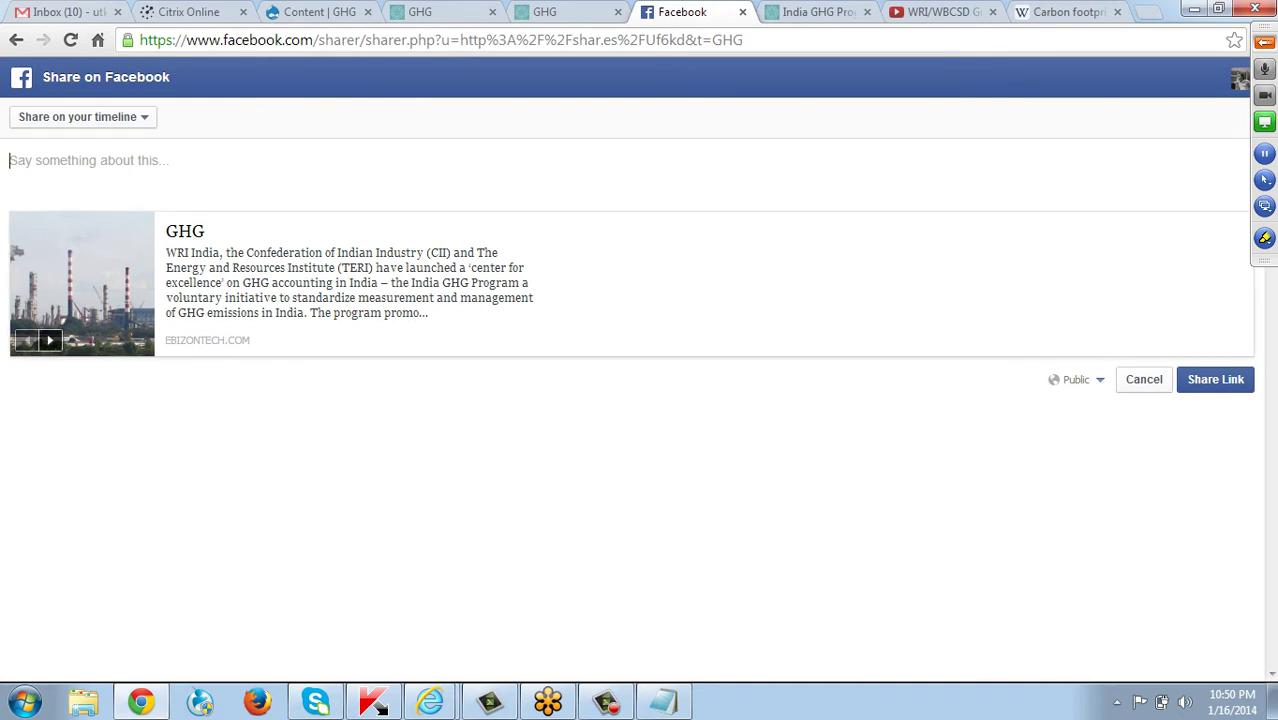
Choose the cooling towers image as the share thumbnail, then return to the GHG tab.
left_click(50, 340)
left_click(50, 340)
left_click(50, 340)
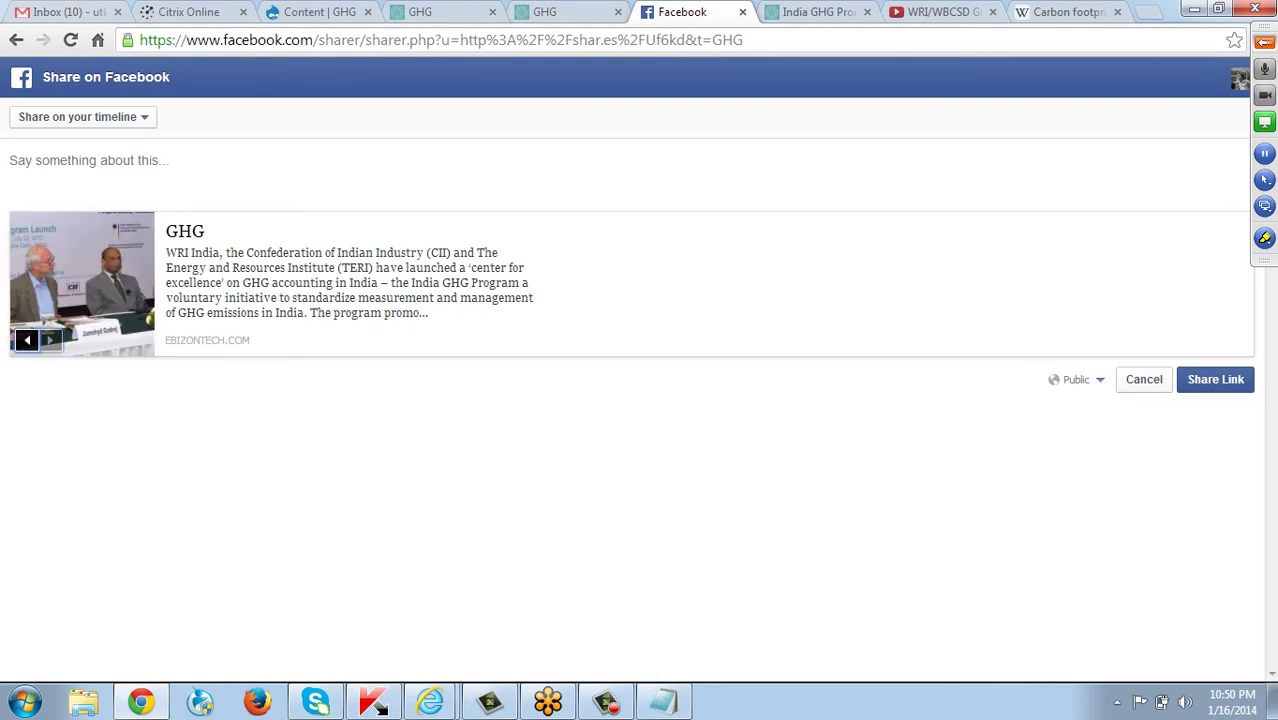
left_click(50, 340)
left_click(50, 340)
left_click(50, 340)
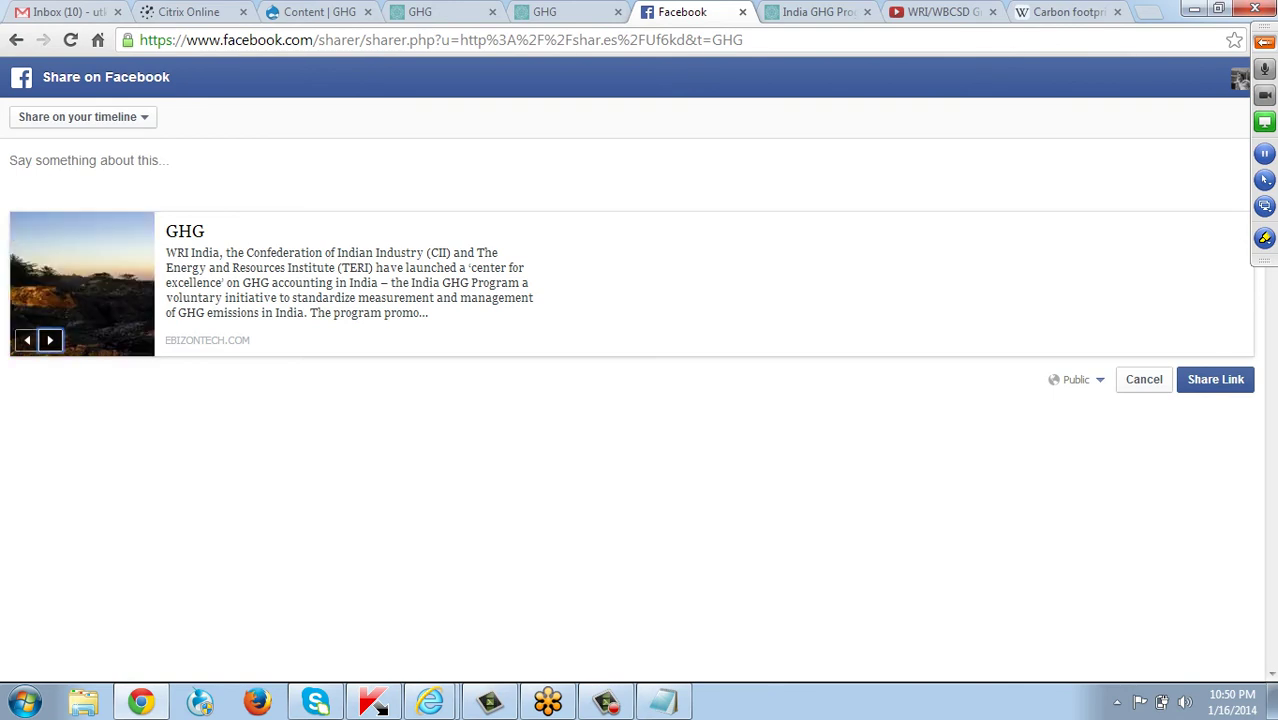
left_click(27, 340)
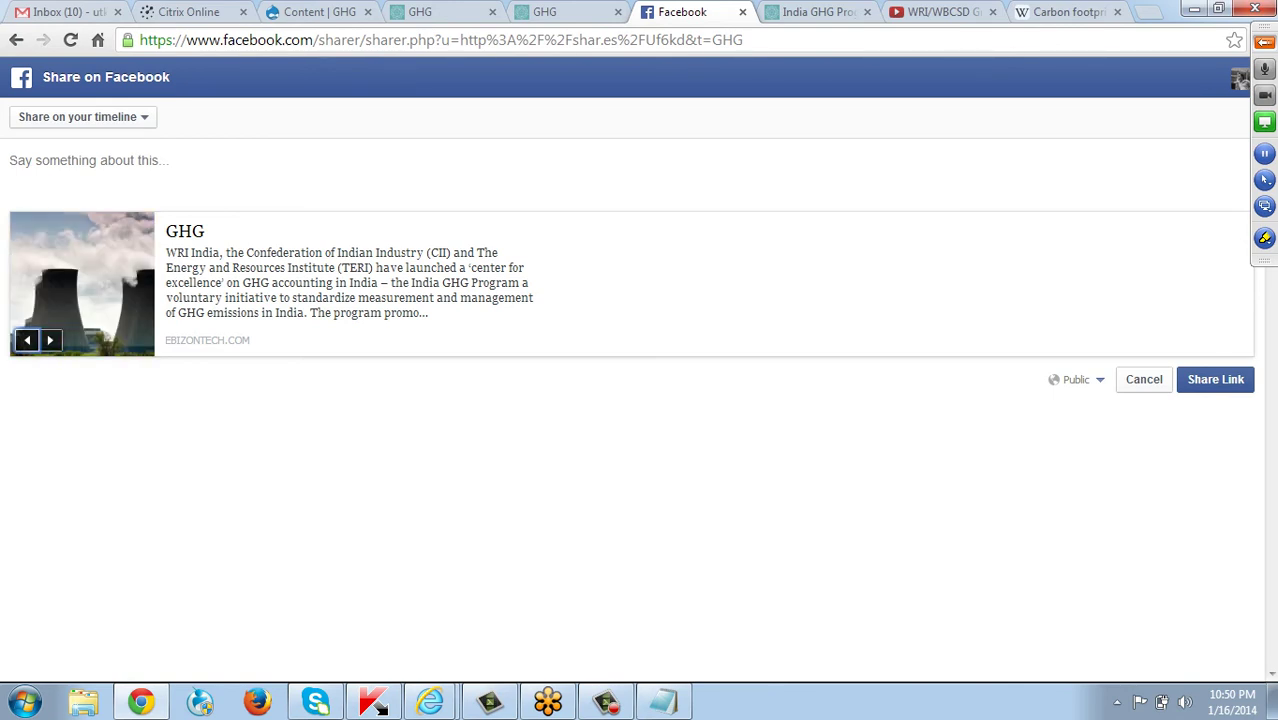
left_click(566, 12)
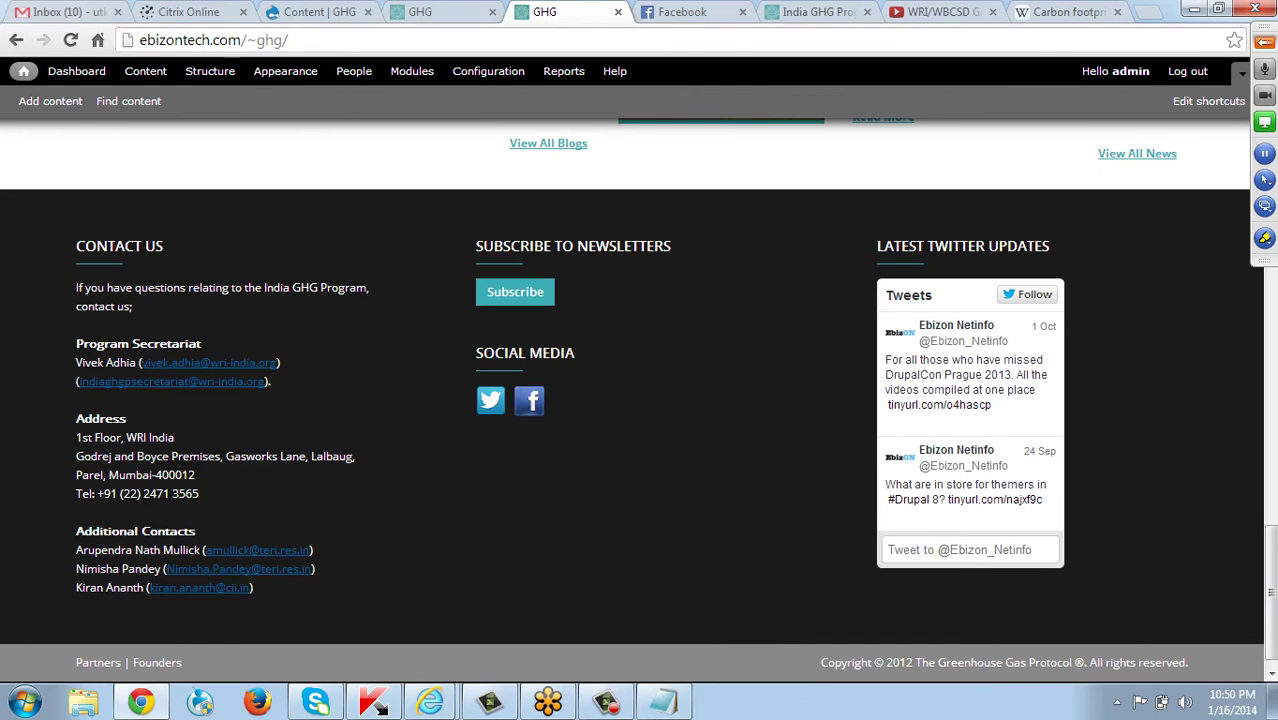
Go to ABOUT in the main menu, then PROGRAM OVERVIEW in the About sidebar.
key("Page_Up")
key("Page_Up")
key("Page_Up")
key("Page_Up")
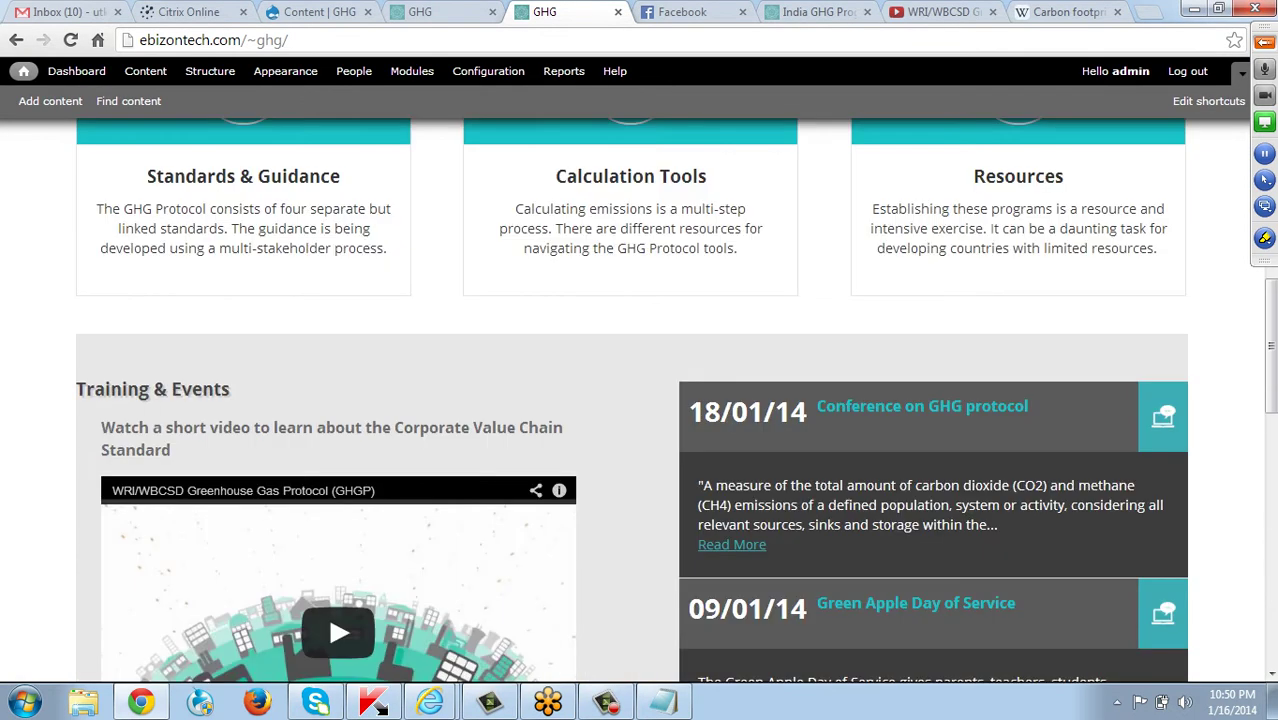
key("Page_Up")
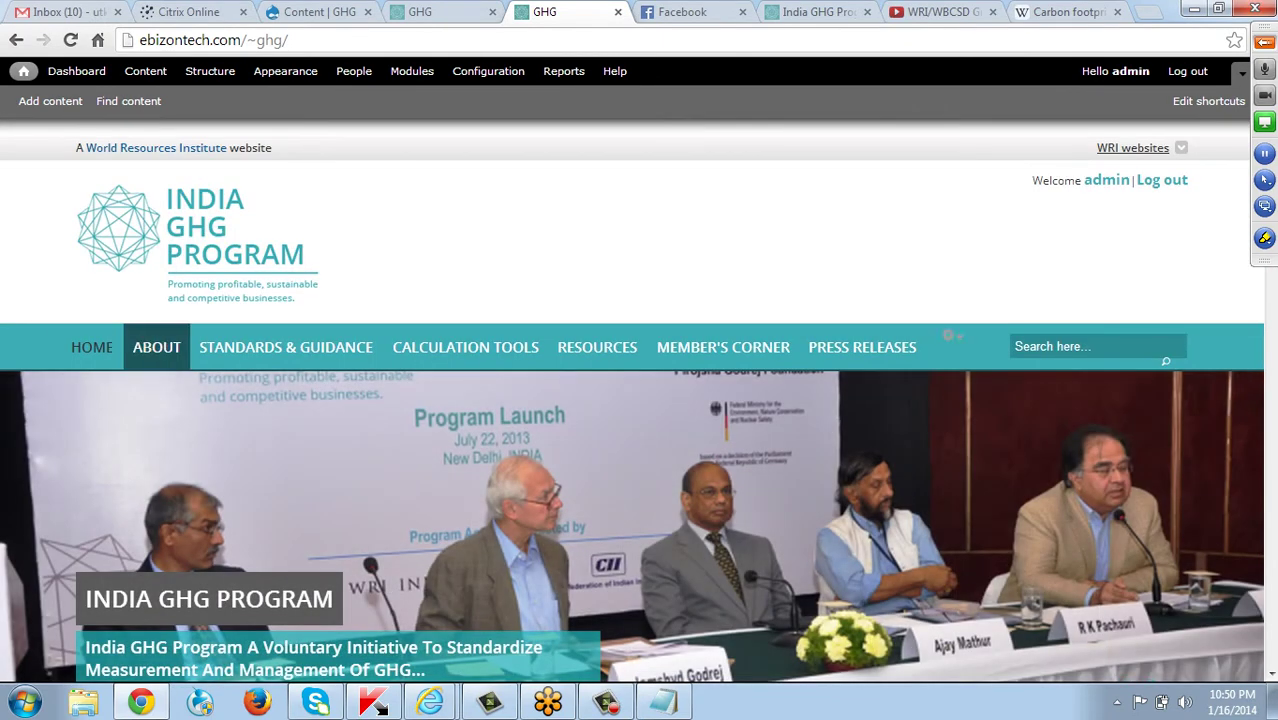
left_click(158, 349)
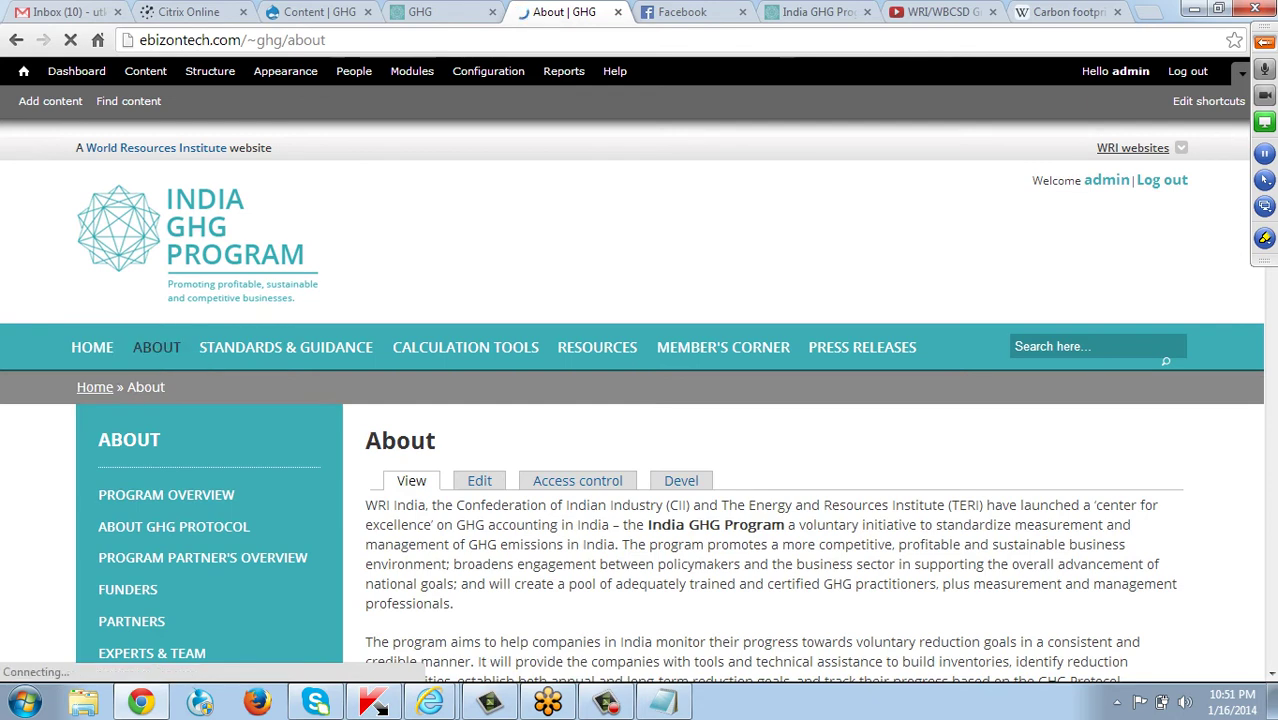
scroll(640, 400, "down", 2)
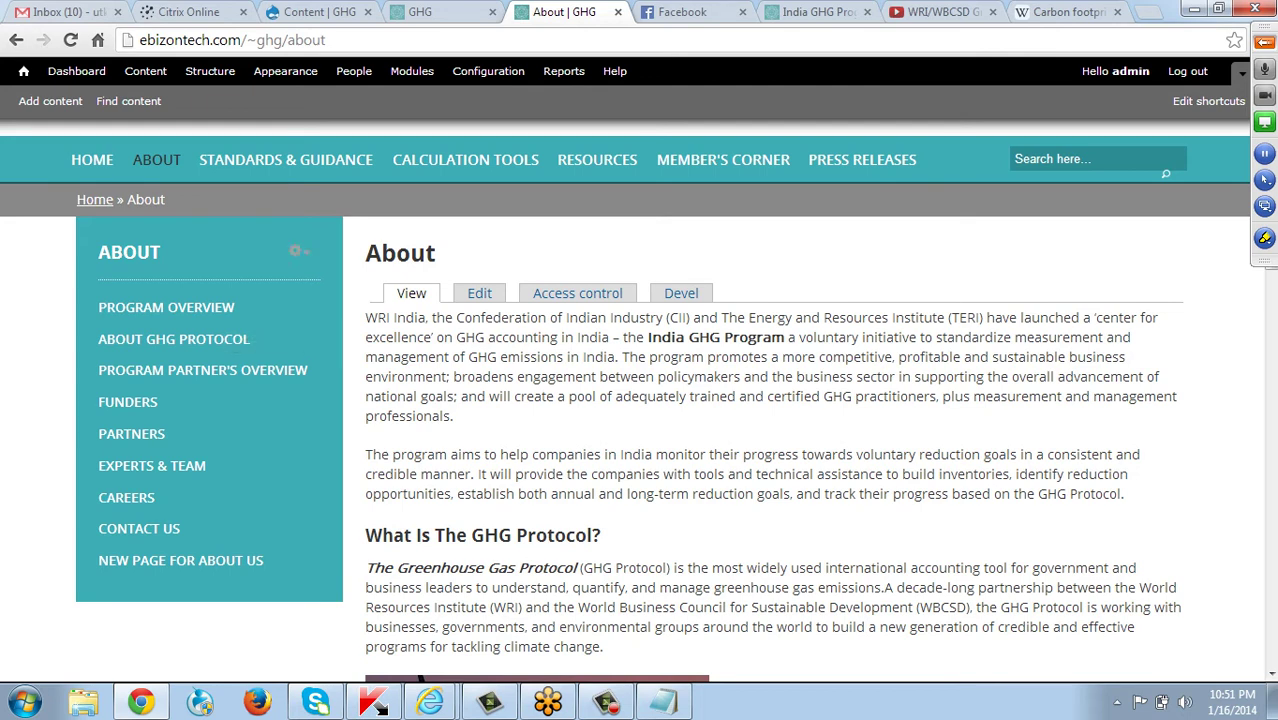
left_click(166, 307)
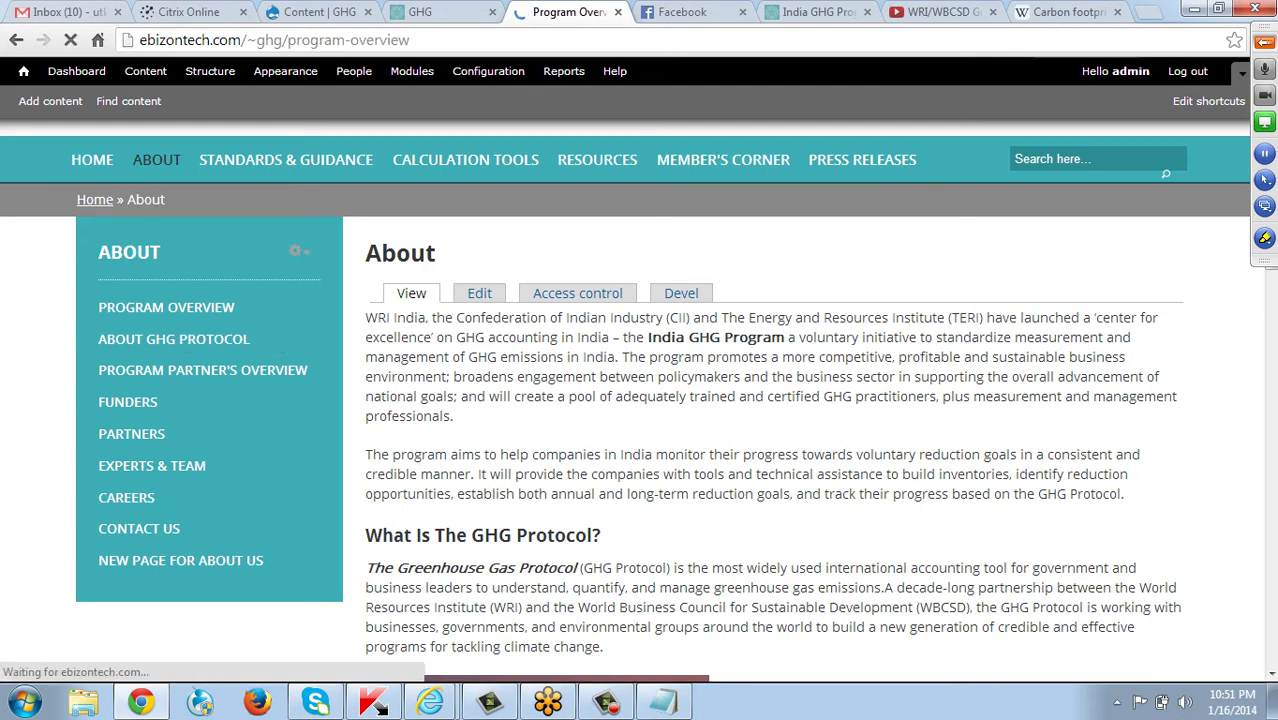
scroll(150, 465, "down", 2)
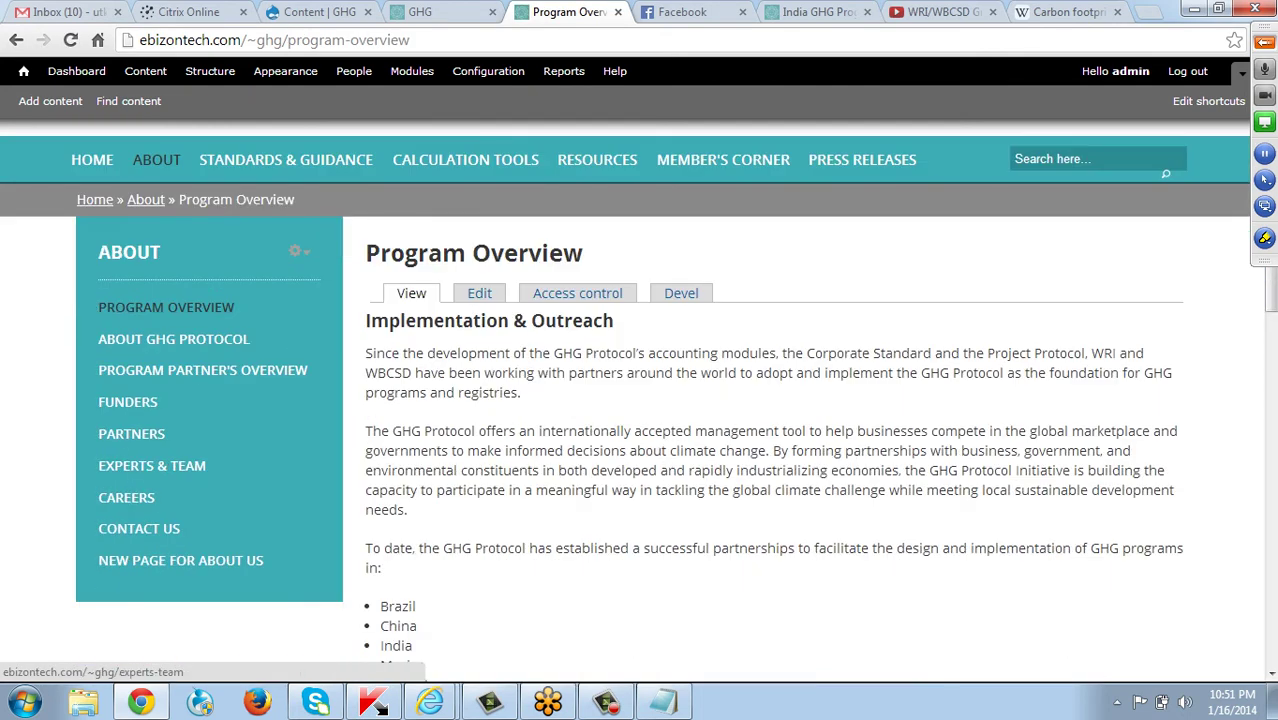
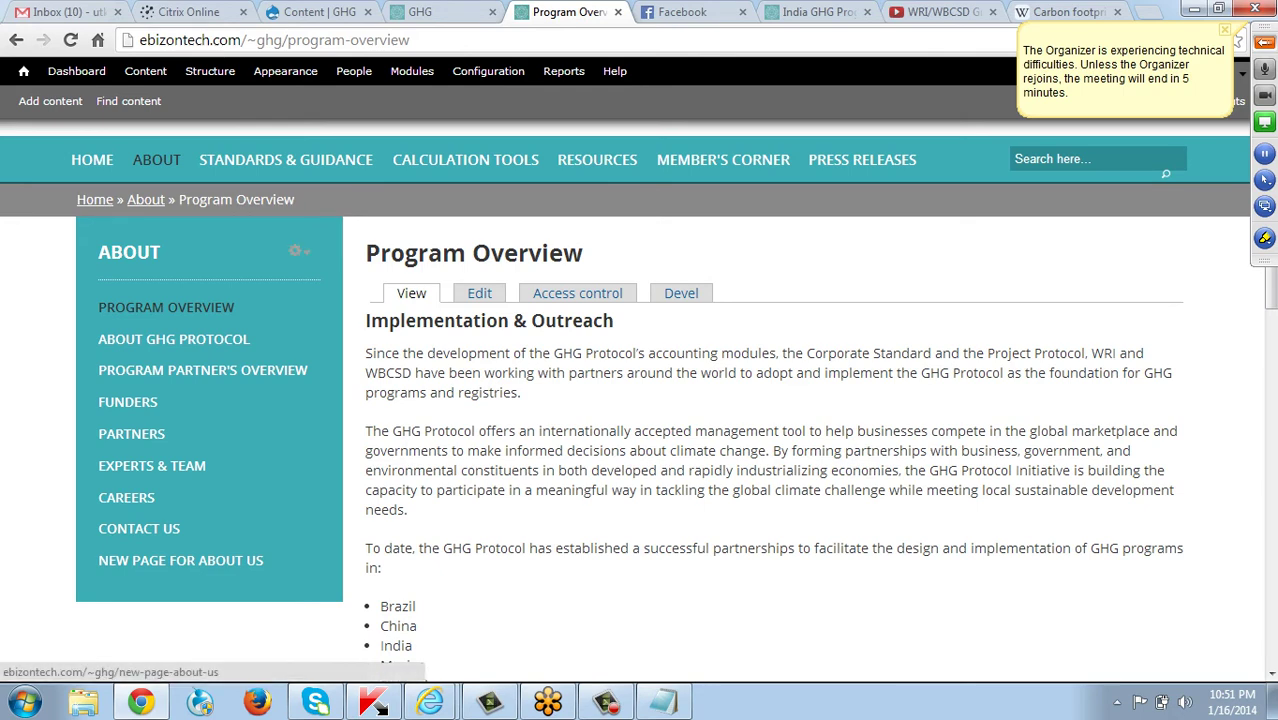
Go to Structure › Menus and list the links of the Main menu.
scroll(180, 560, "up", 2)
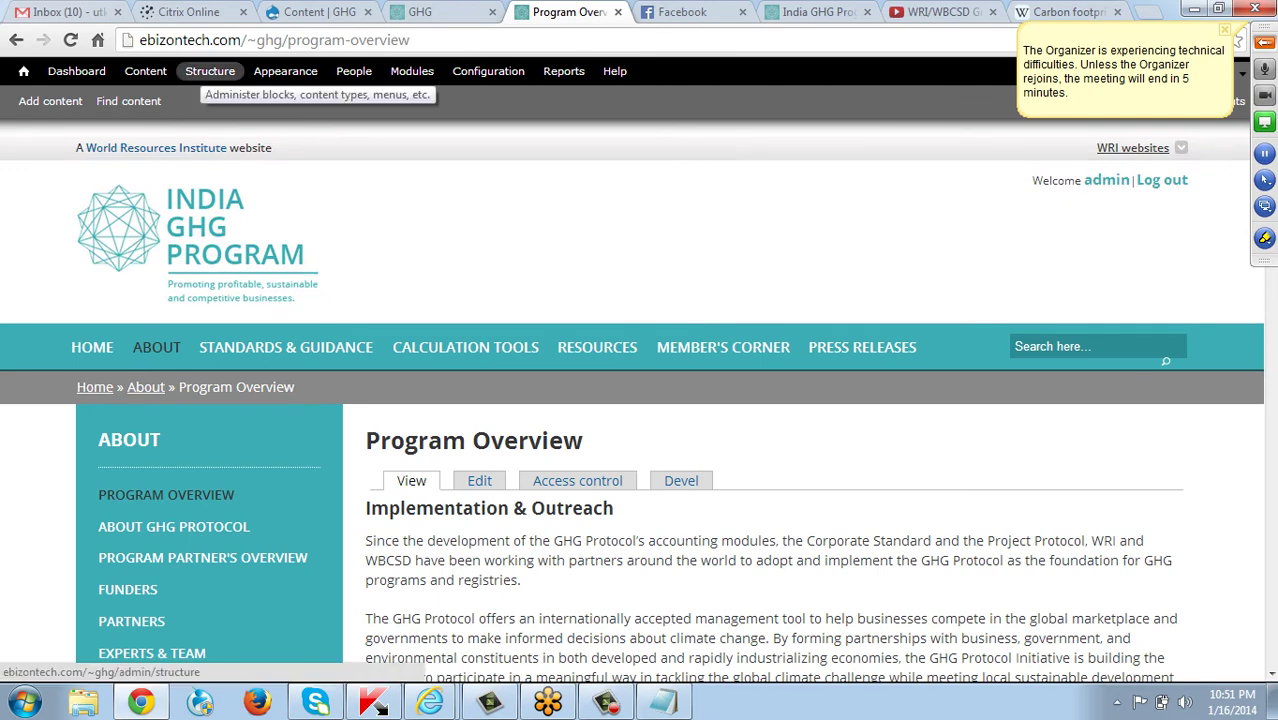
left_click(210, 71)
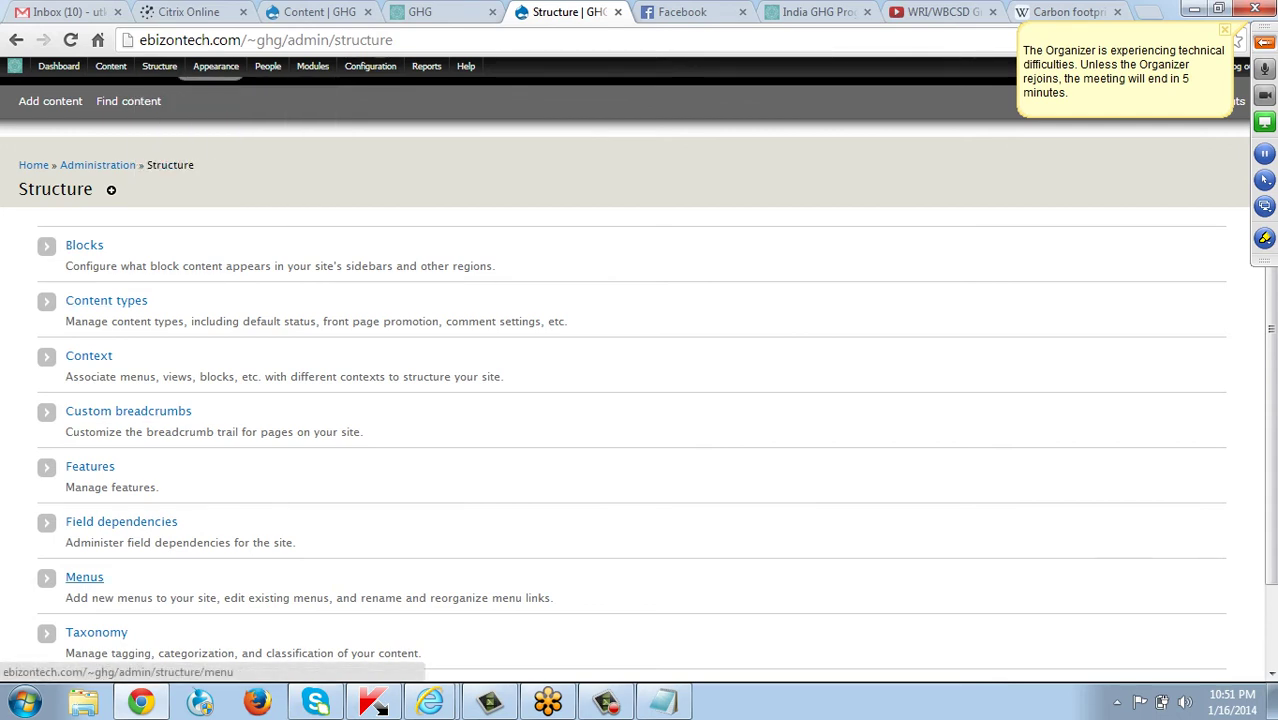
left_click(84, 577)
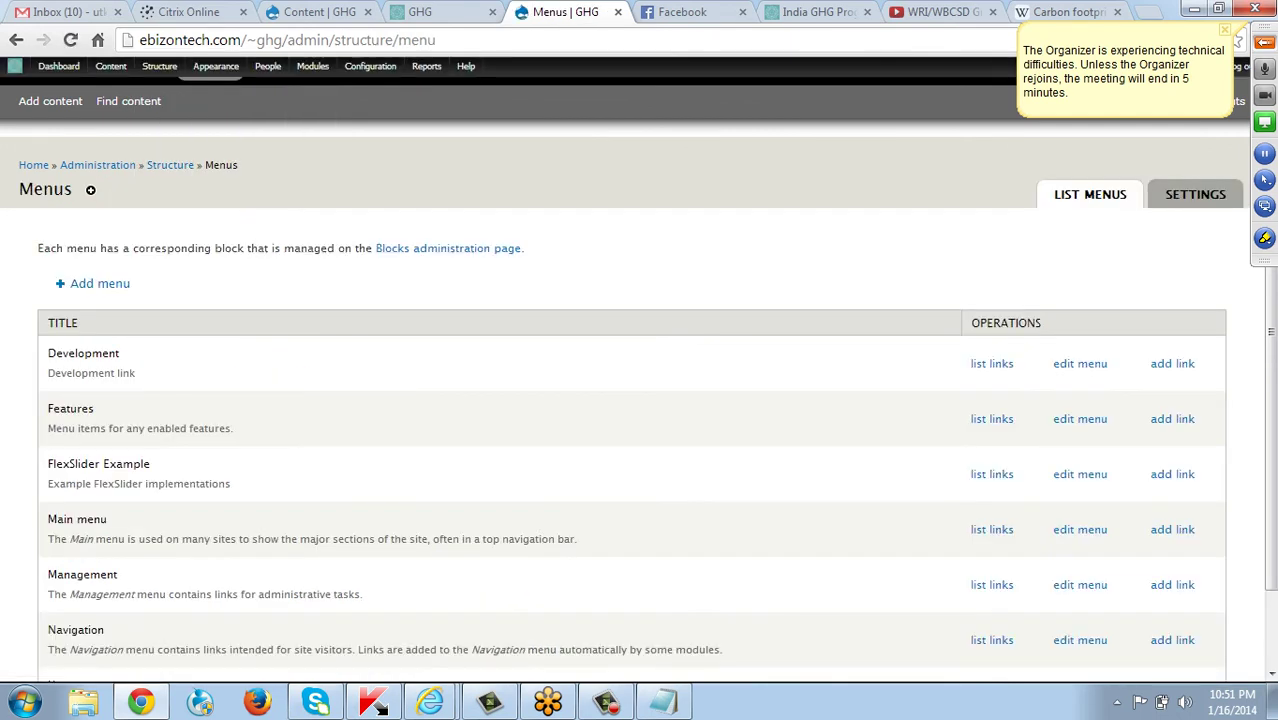
scroll(630, 420, "down", 1)
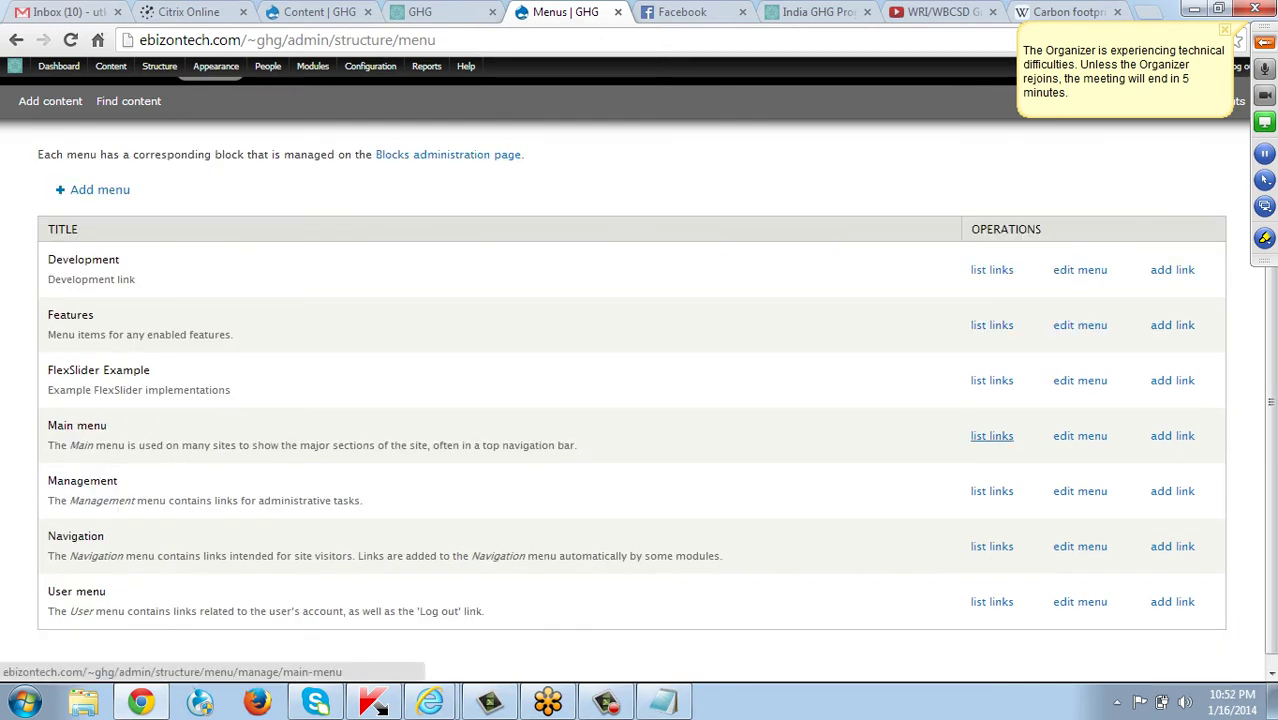
left_click(991, 436)
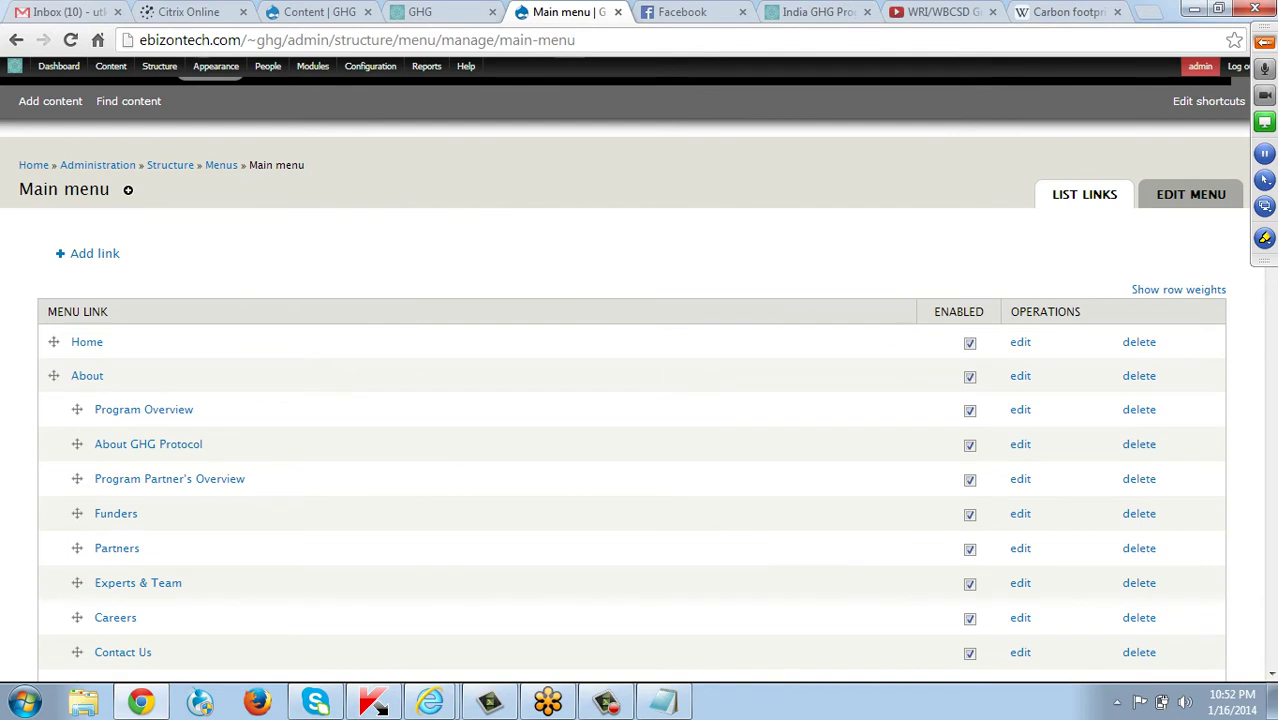
scroll(378, 706, "down", 2)
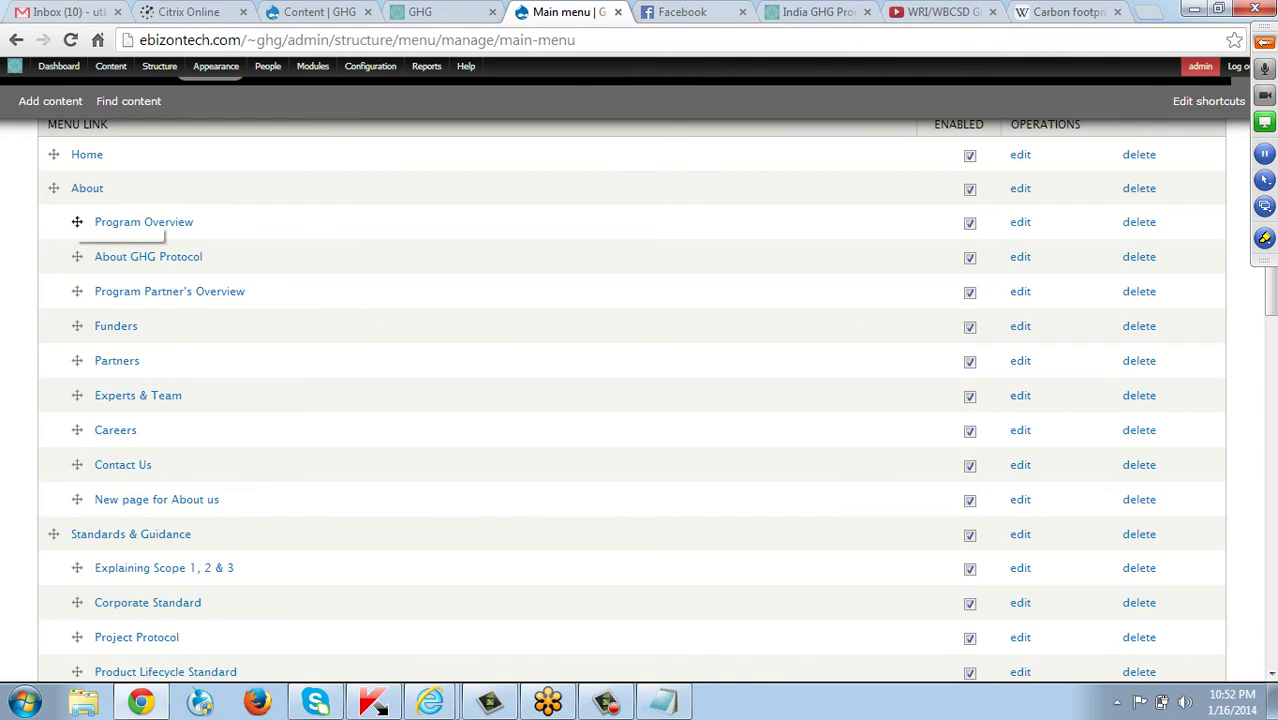
scroll(80, 225, "up", 2)
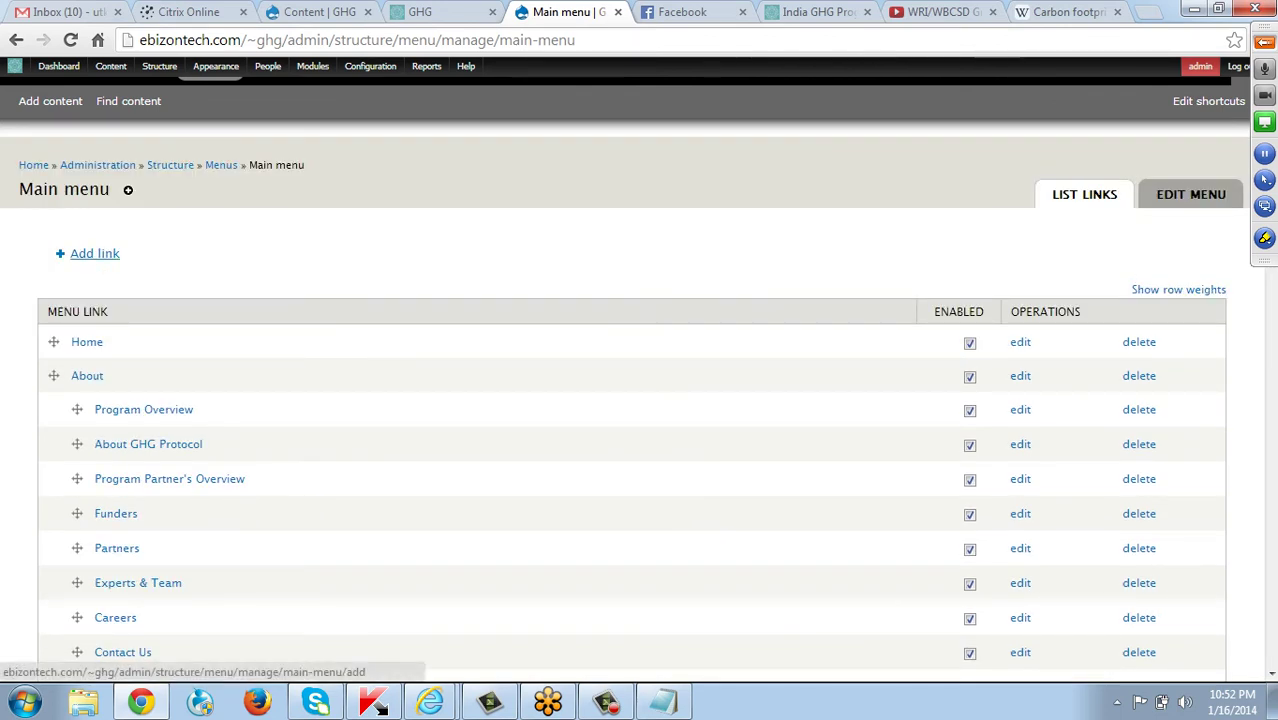
Add a Main menu link titled 'New section' with the path '/home'.
left_click(94, 253)
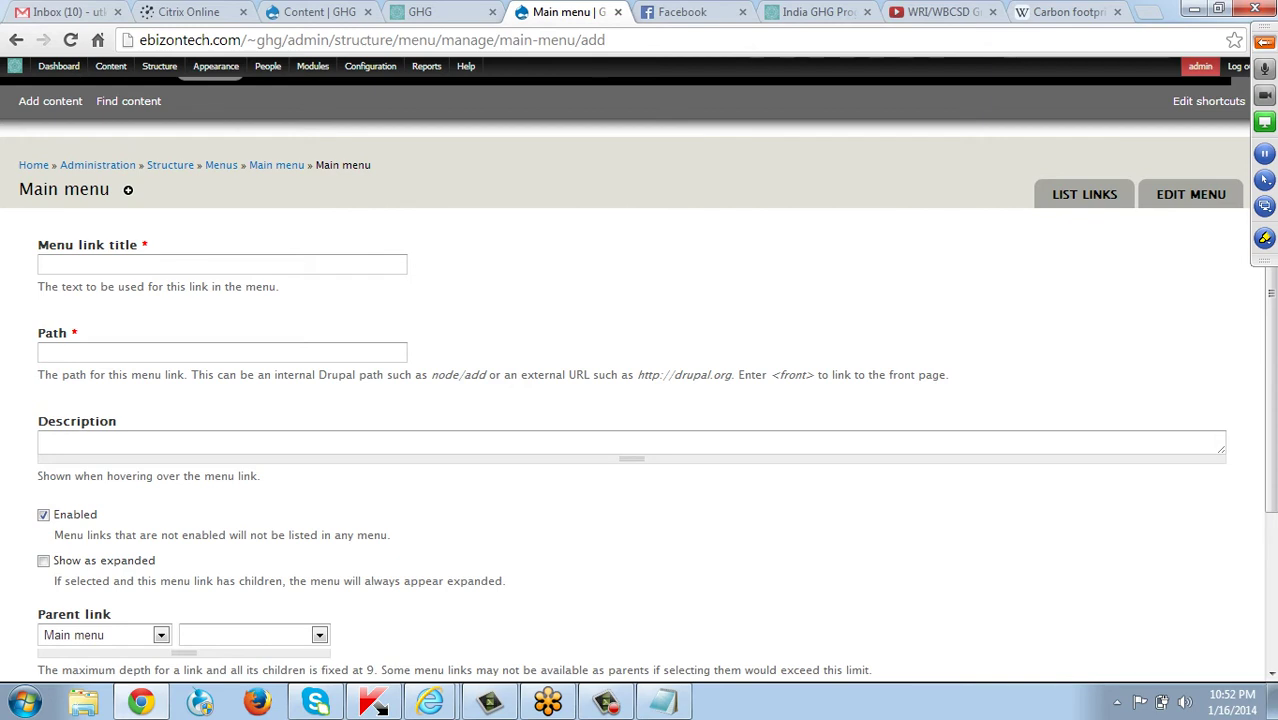
left_click(222, 264)
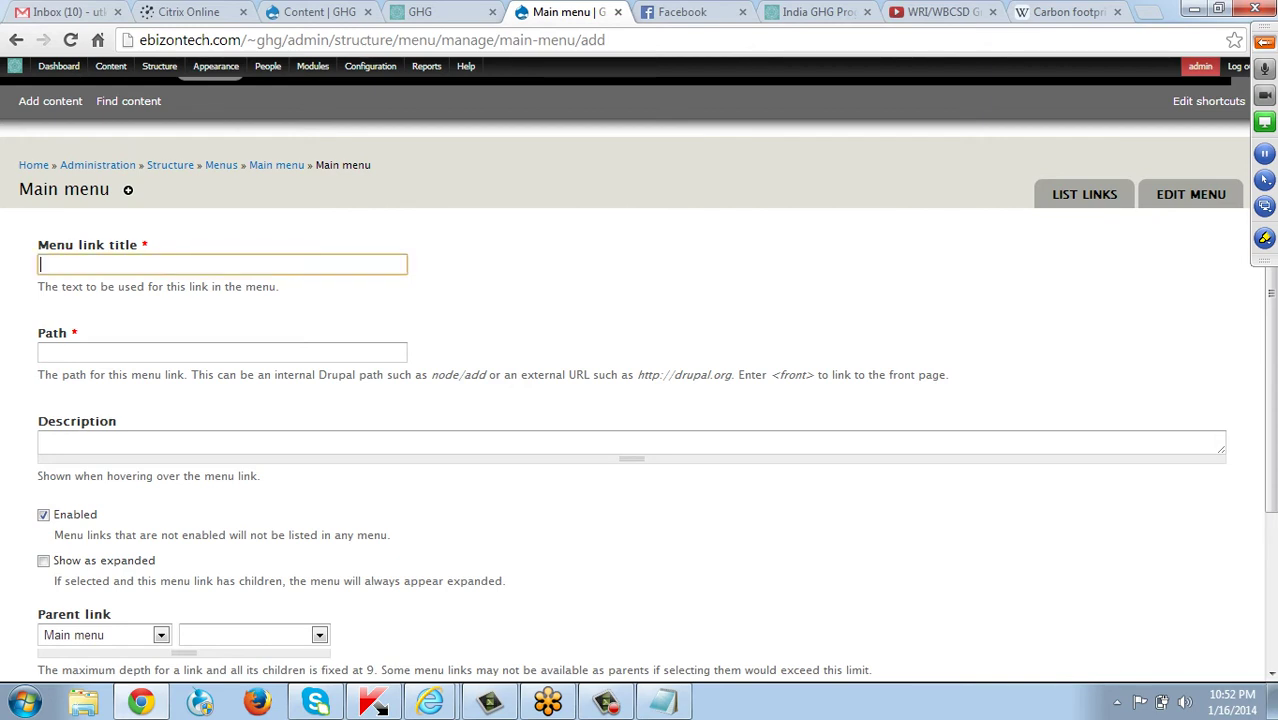
type("New section")
key("Tab")
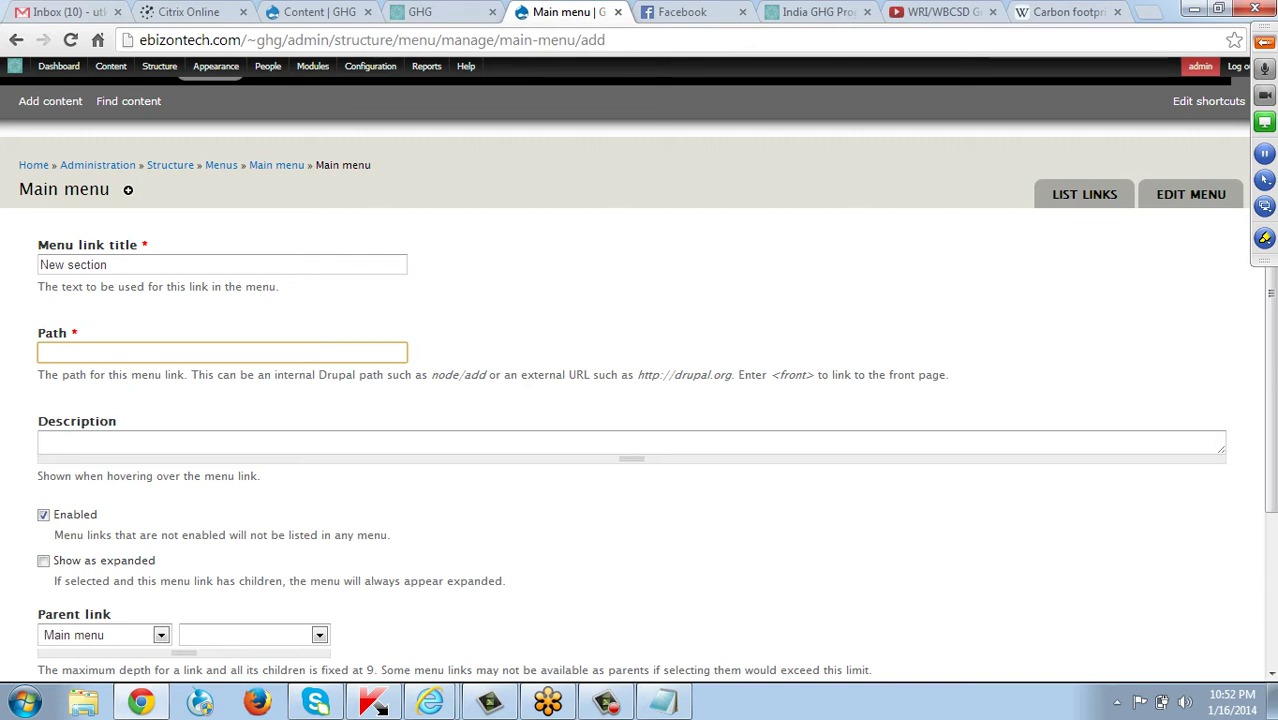
scroll(625, 400, "down", 1)
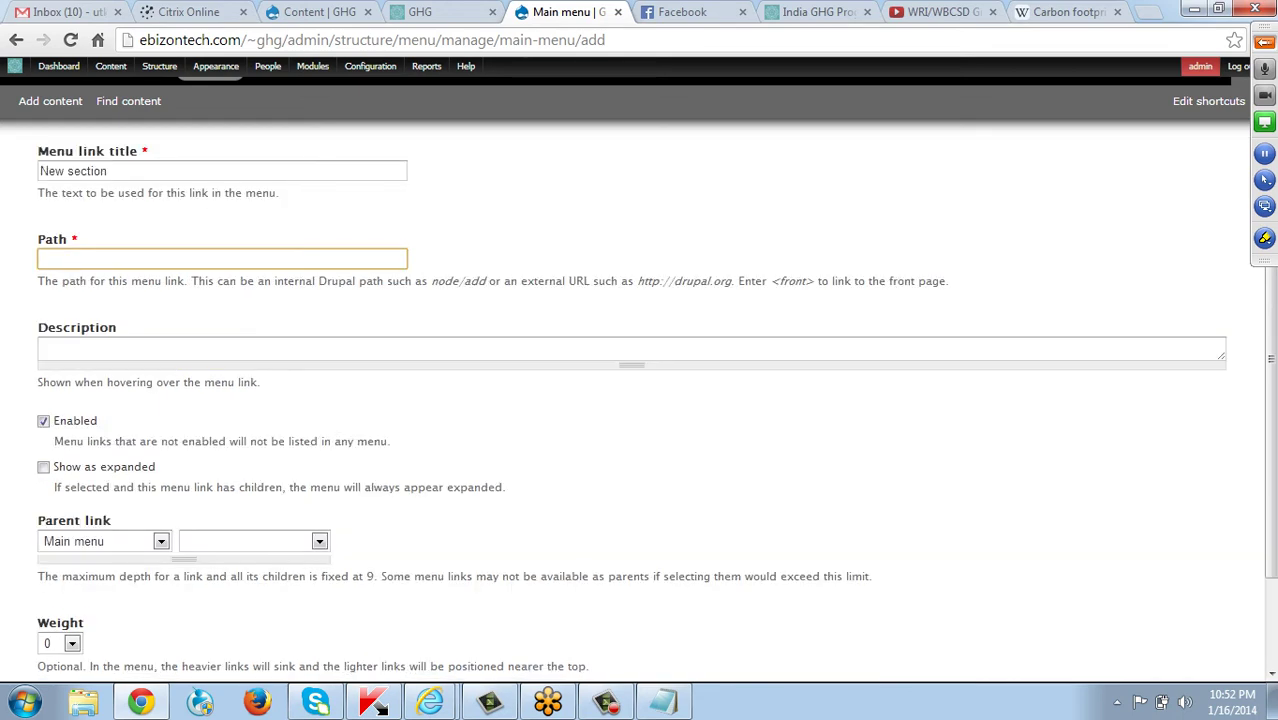
scroll(625, 400, "down", 1)
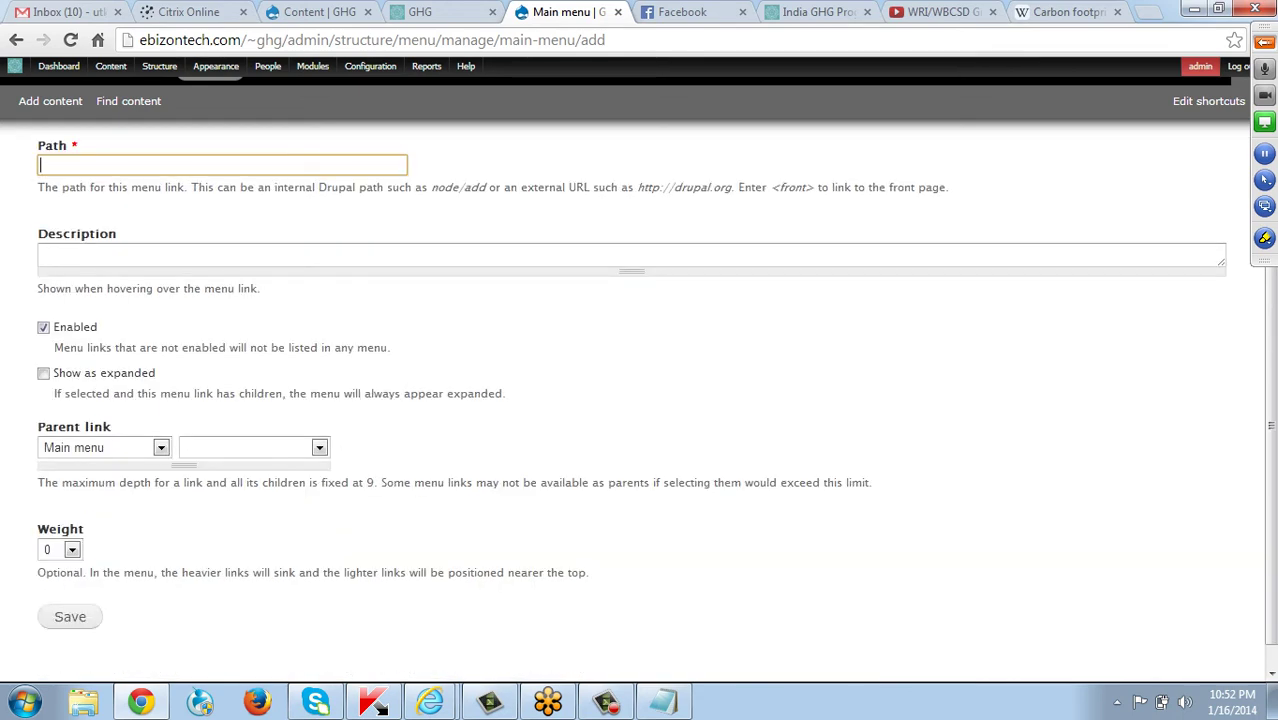
scroll(625, 400, "up", 2)
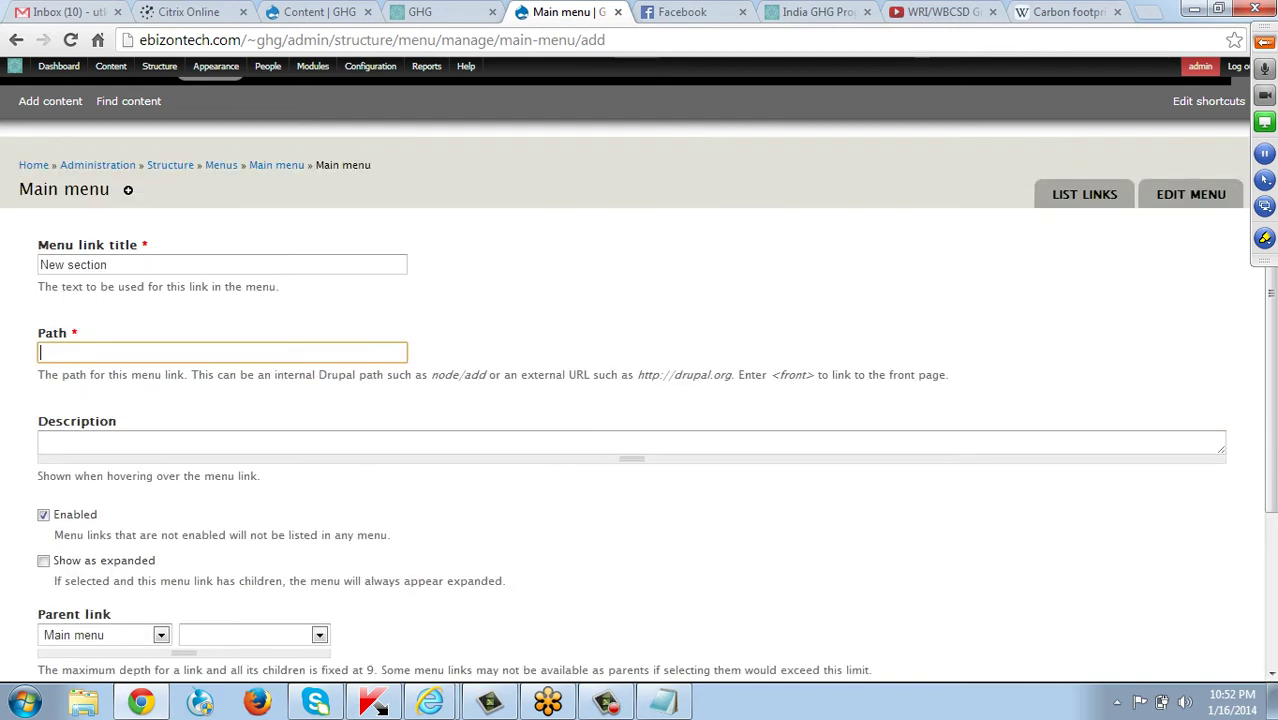
left_click(60, 443)
left_click(60, 352)
type("/")
key("BackSpace")
type("Name")
key("BackSpace")
key("BackSpace")
key("BackSpace")
key("BackSpace")
type("/home")
Put the link under Main menu › About with weight -1 and save it. Drupal rejects '/home' as an invalid path.
scroll(640, 400, "down", 3)
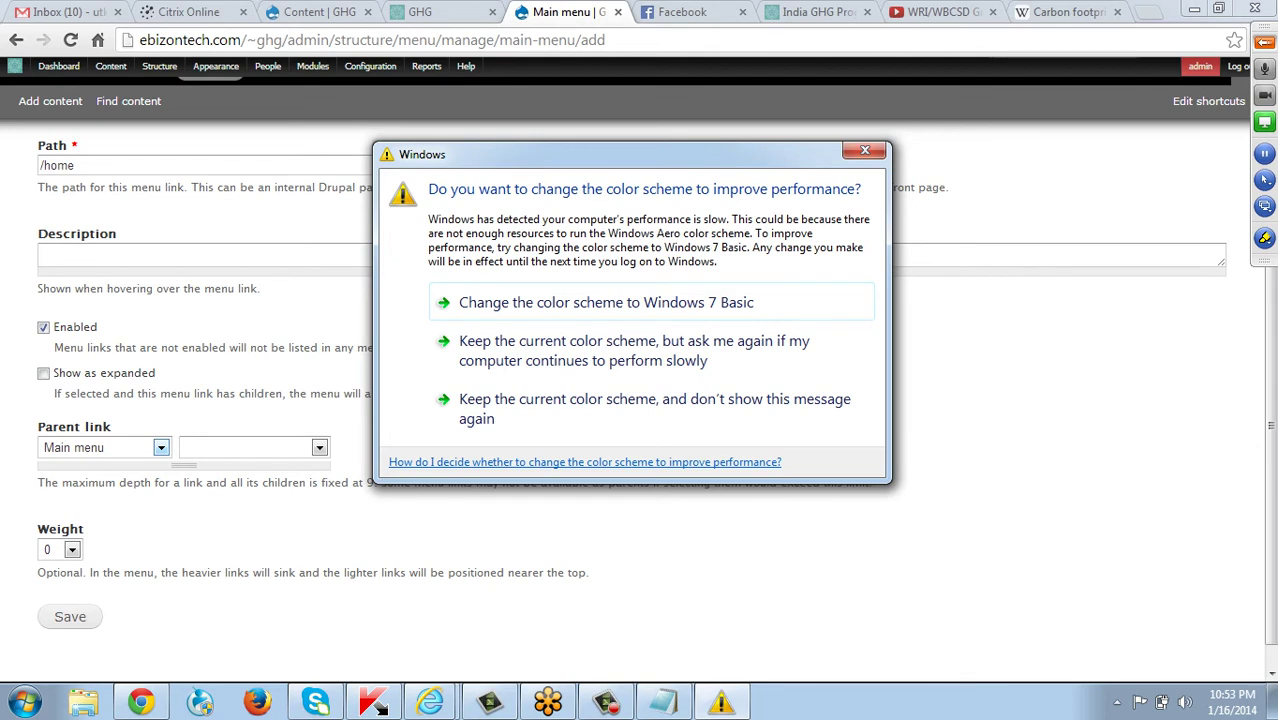
left_click(104, 447)
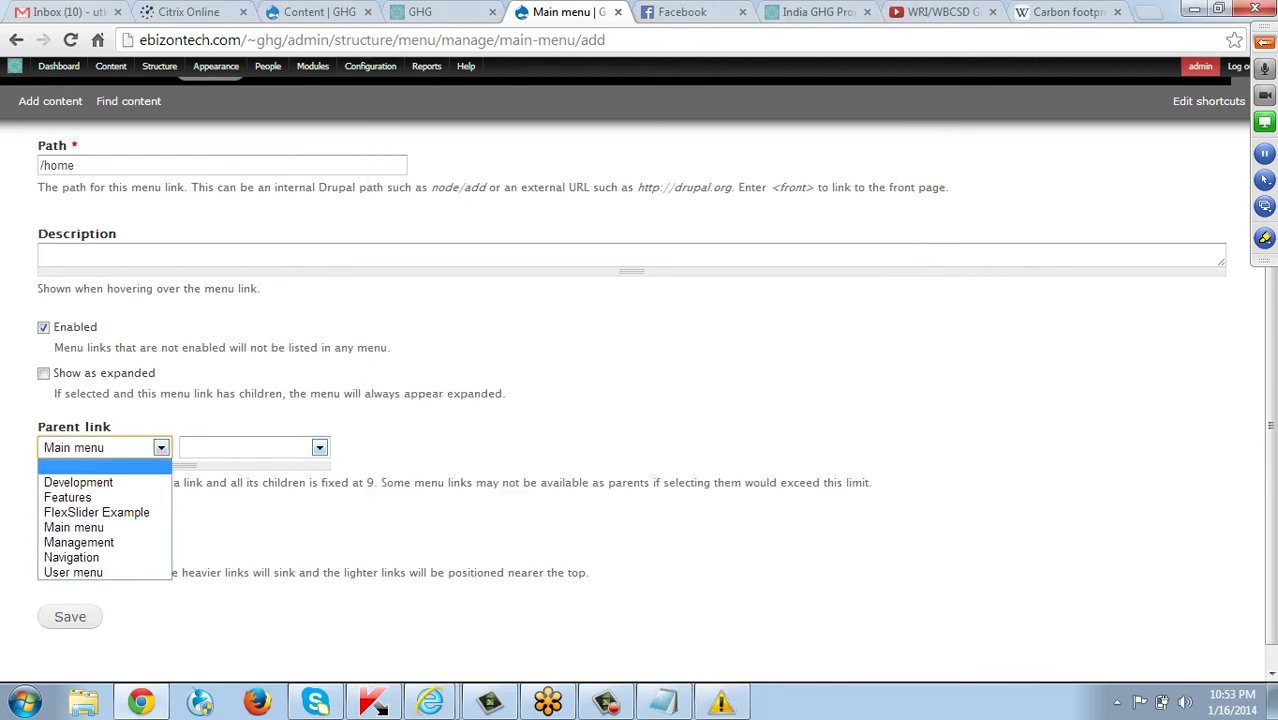
left_click(253, 447)
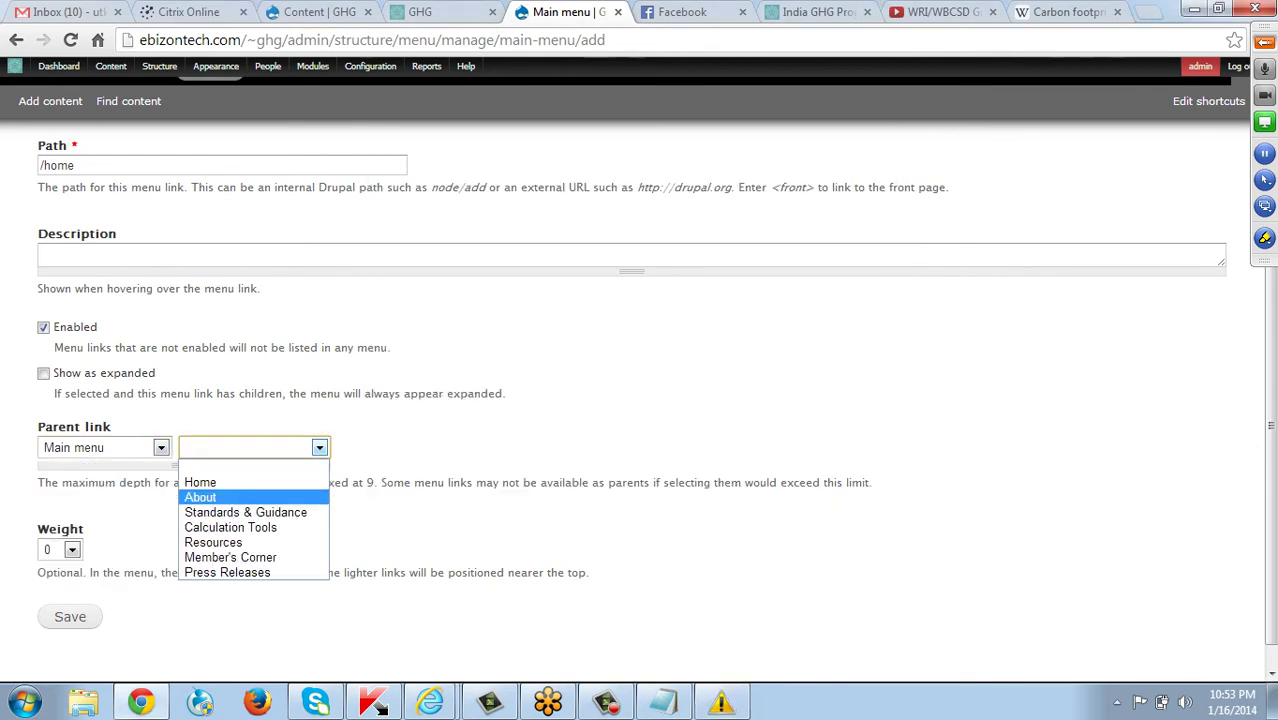
left_click(200, 497)
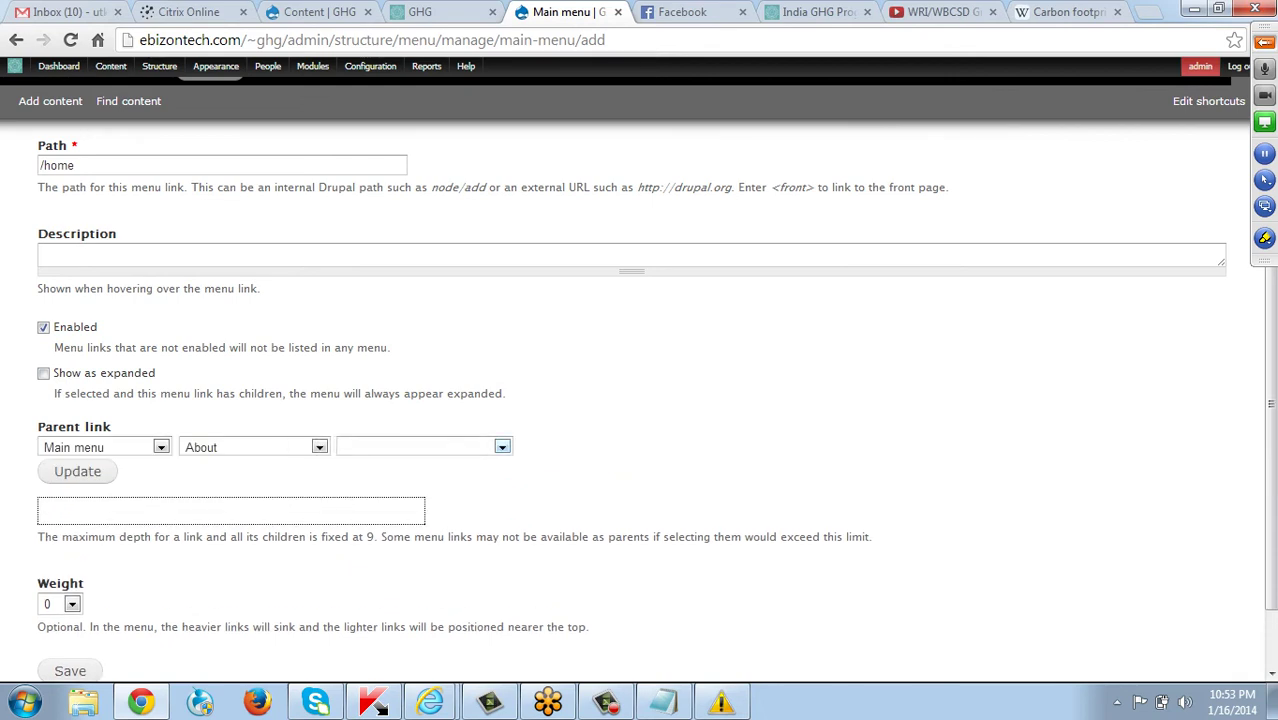
left_click(423, 447)
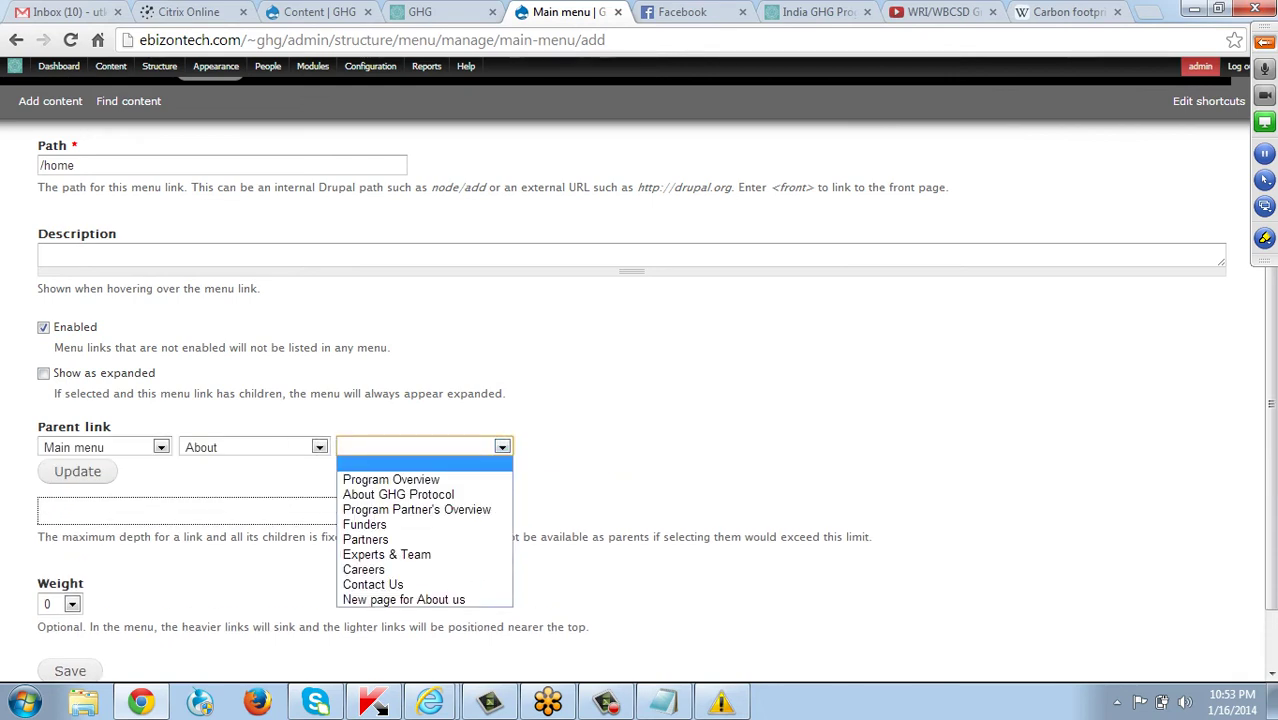
key("Escape")
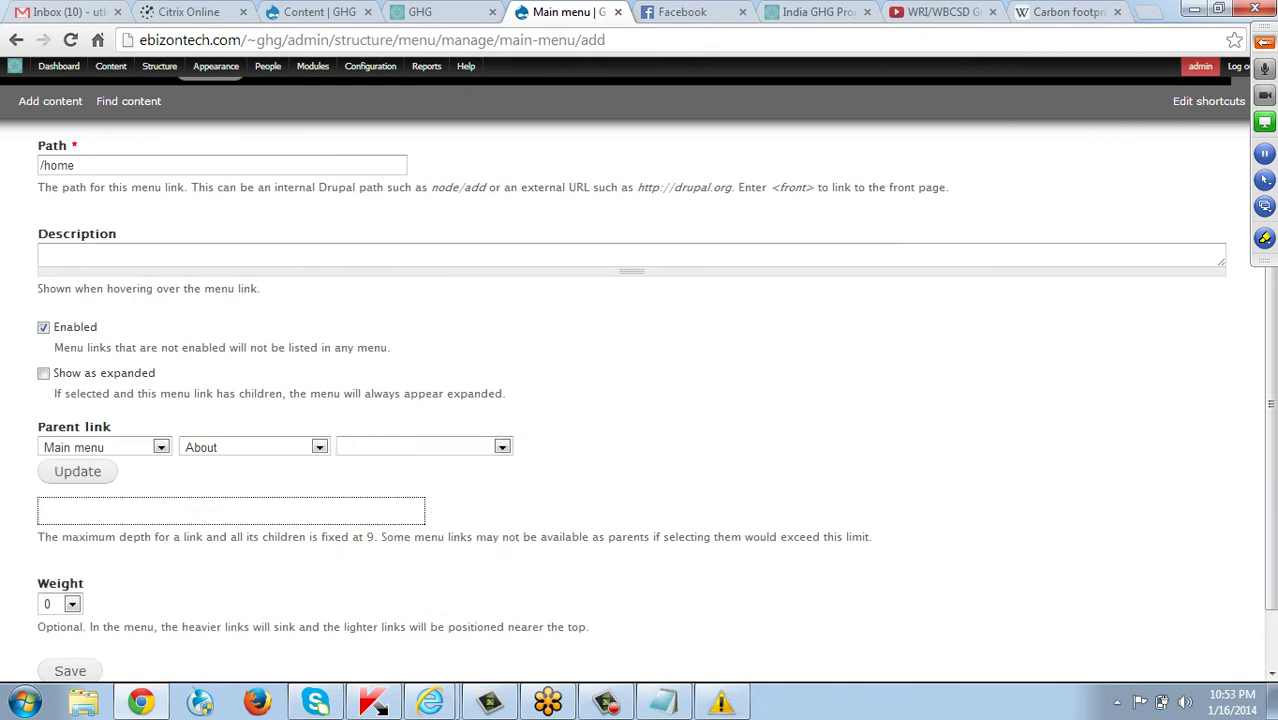
scroll(640, 400, "down", 1)
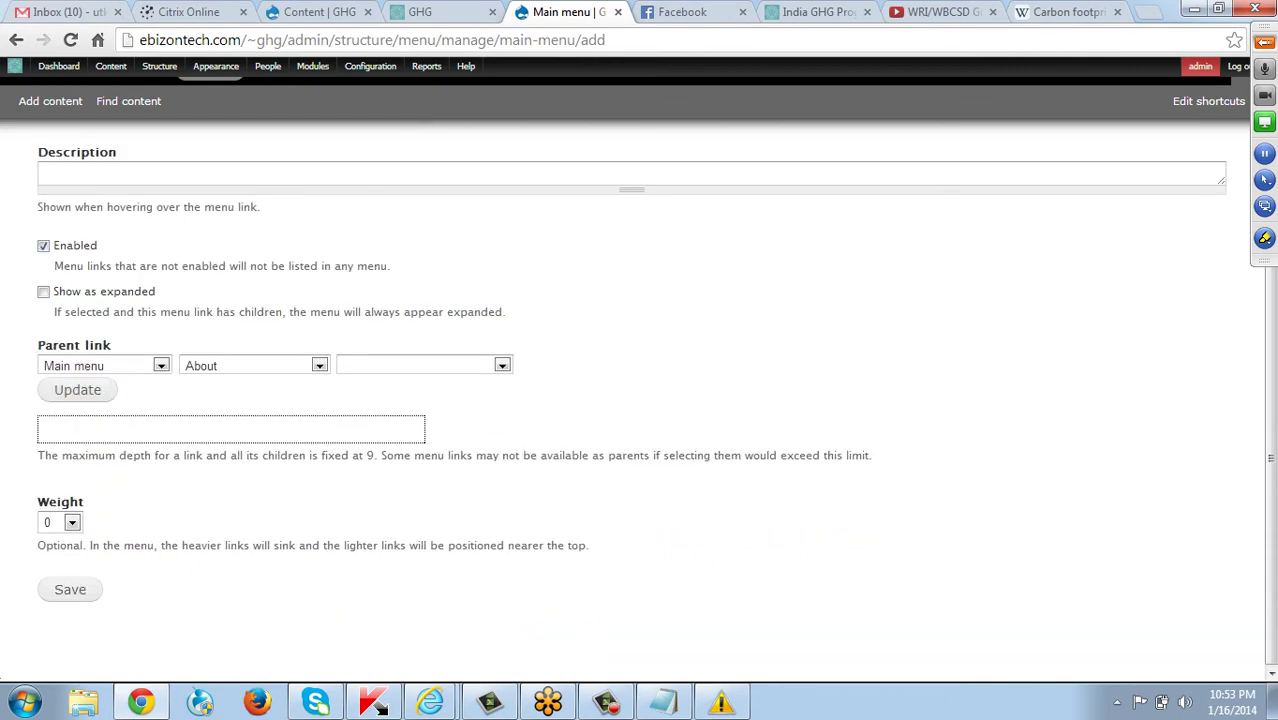
left_click(60, 522)
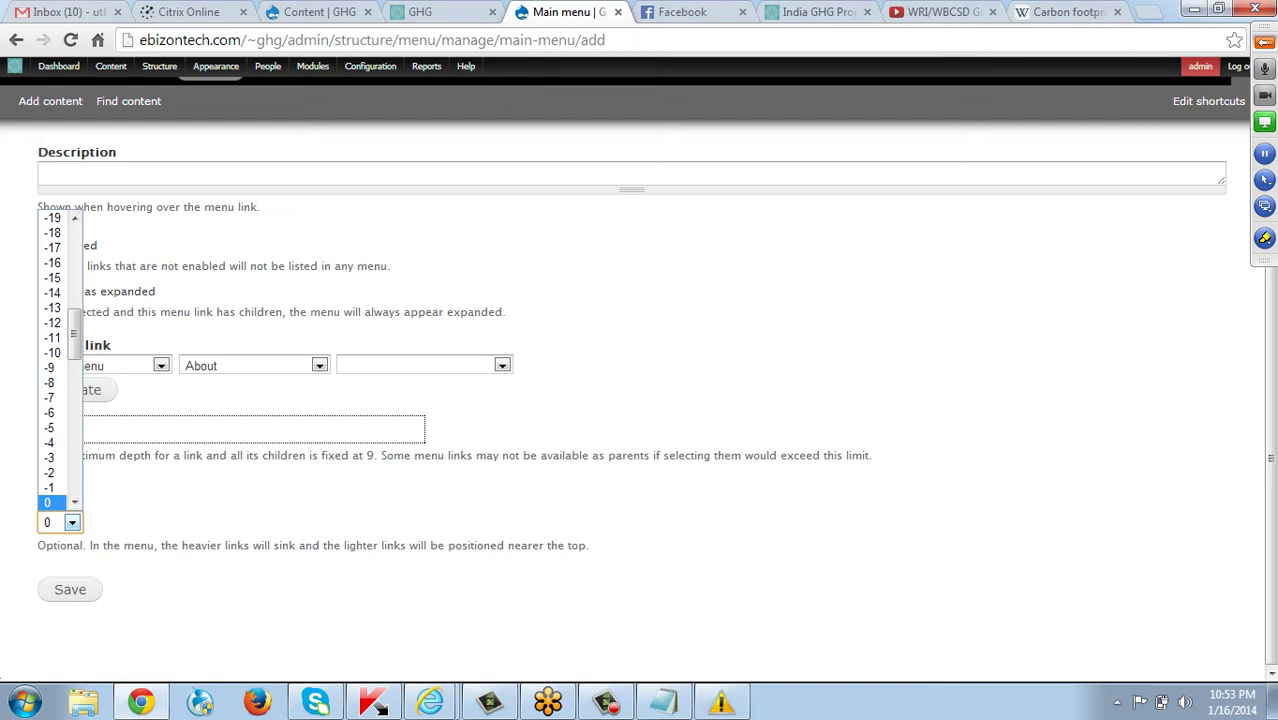
key("Up")
key("Return")
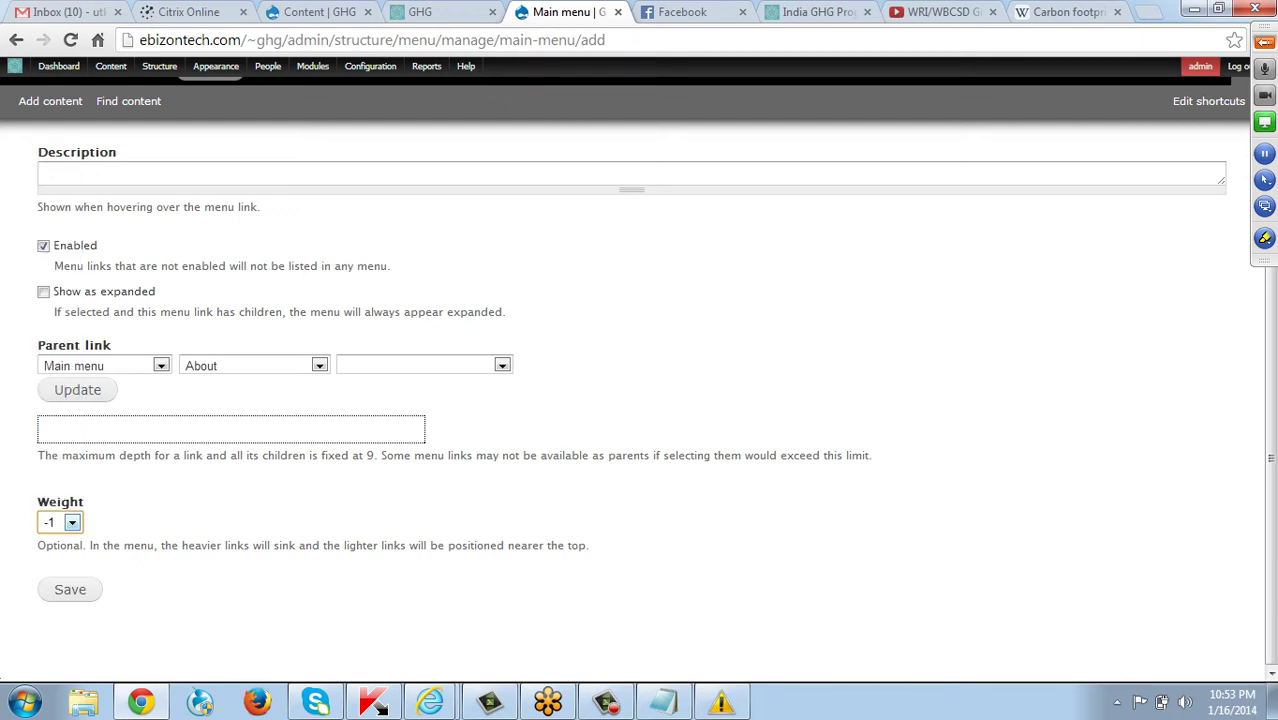
key("Tab")
key("Return")
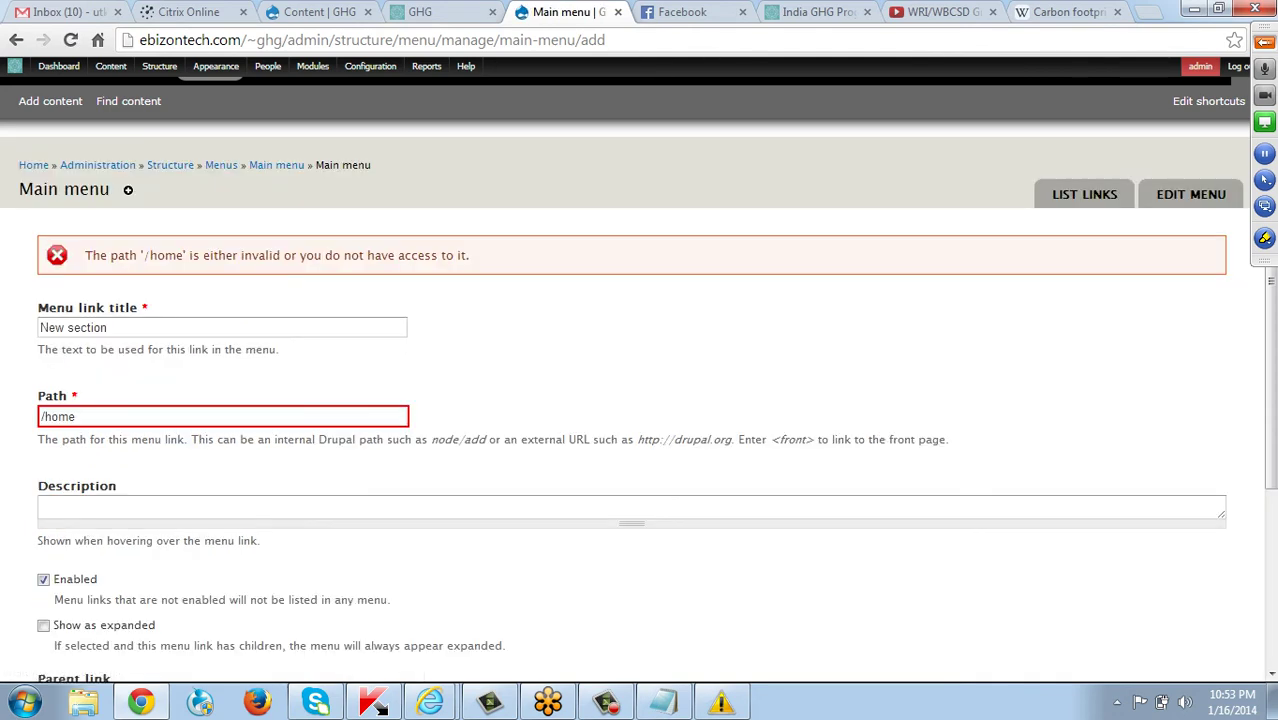
left_click(76, 416)
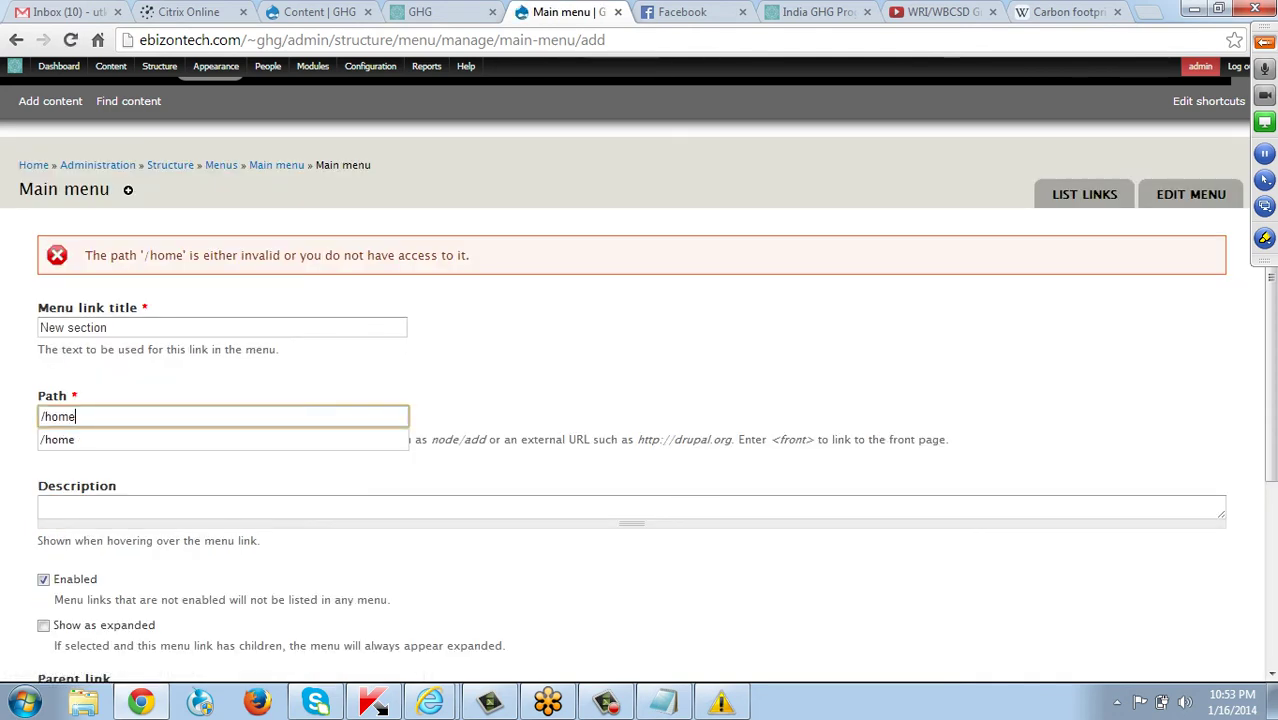
key("BackSpace")
key("BackSpace")
key("BackSpace")
left_click(420, 11)
left_click(290, 40)
key("ctrl+c")
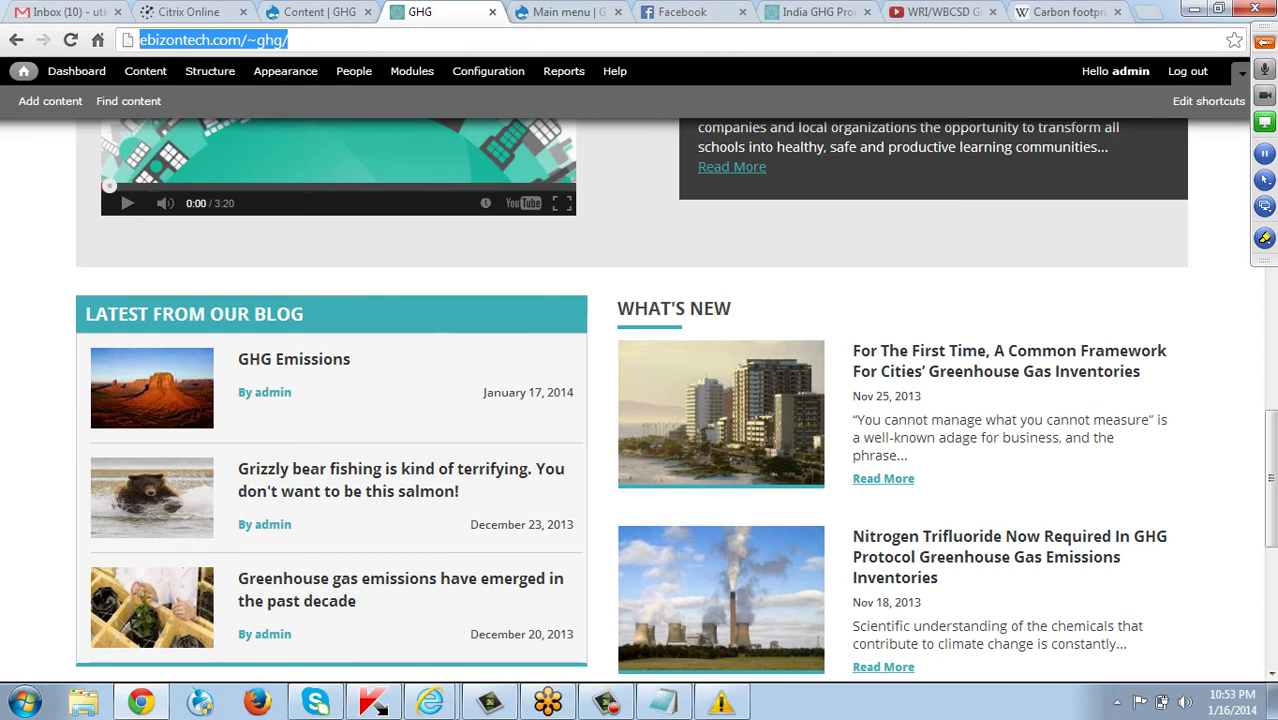
scroll(638, 400, "up", 10)
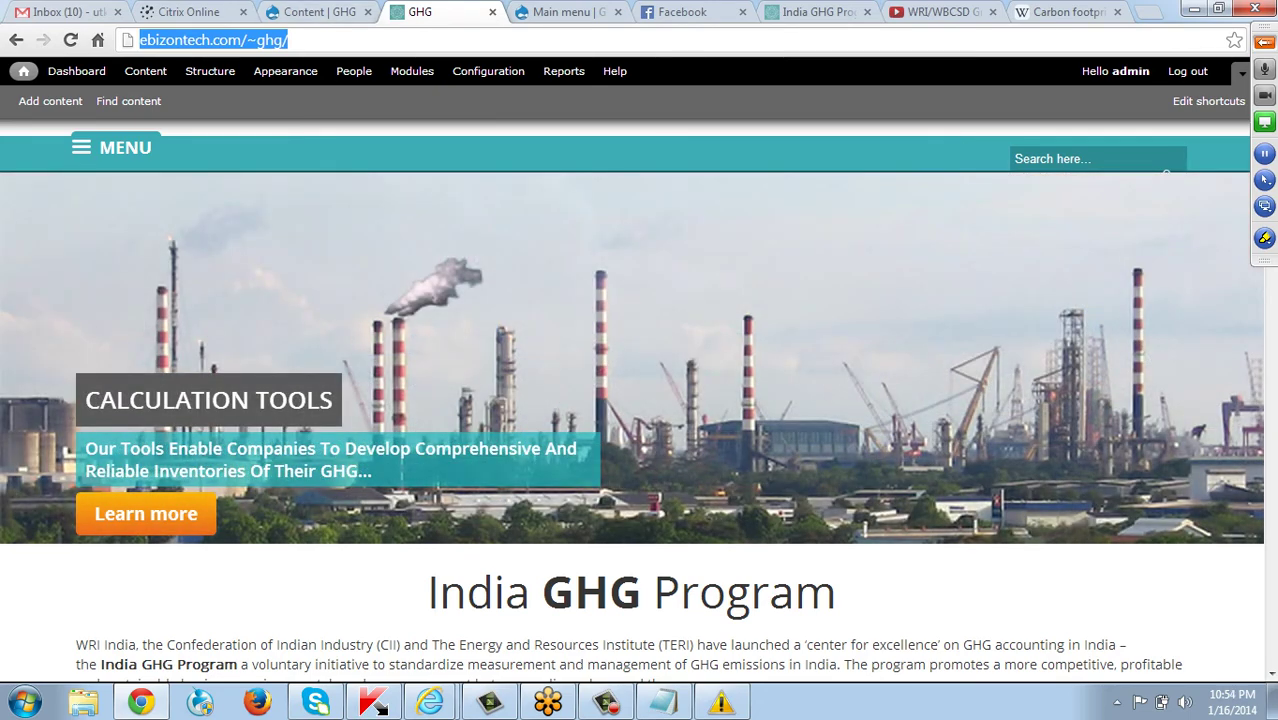
left_click(565, 12)
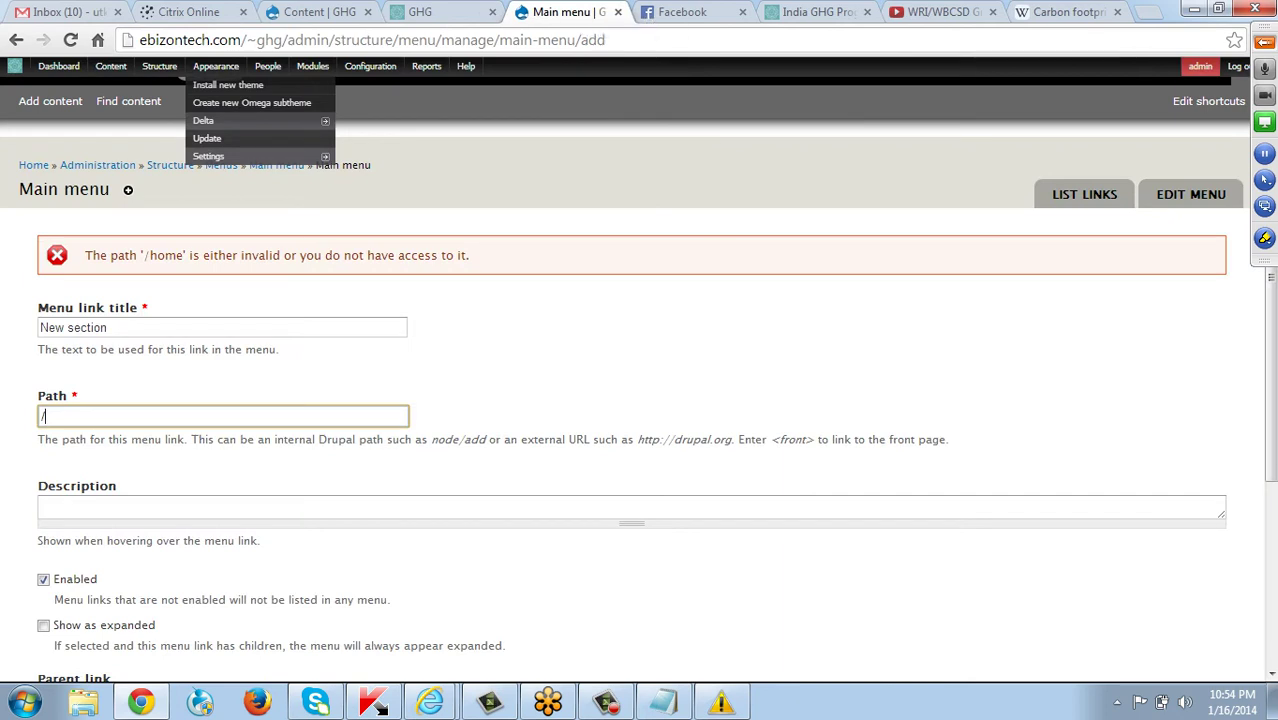
key("Down")
key("ctrl+v")
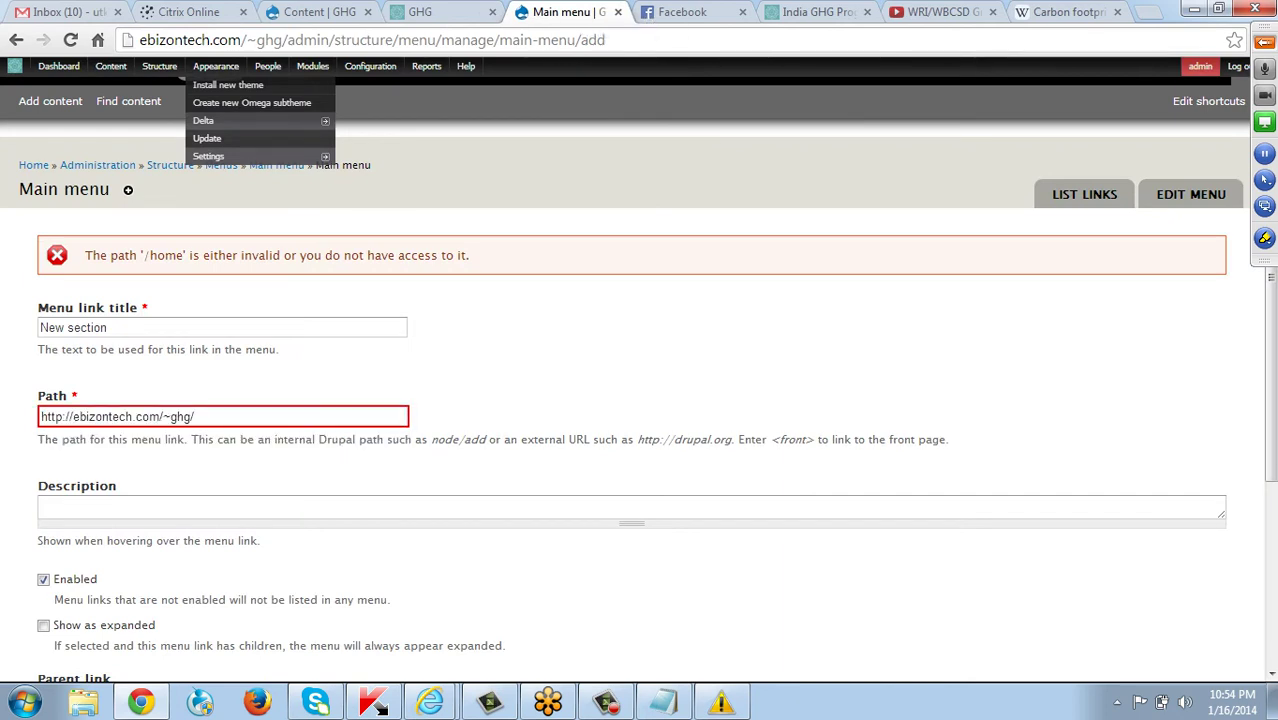
scroll(640, 400, "down", 3)
scroll(640, 400, "up", 3)
scroll(640, 400, "down", 3)
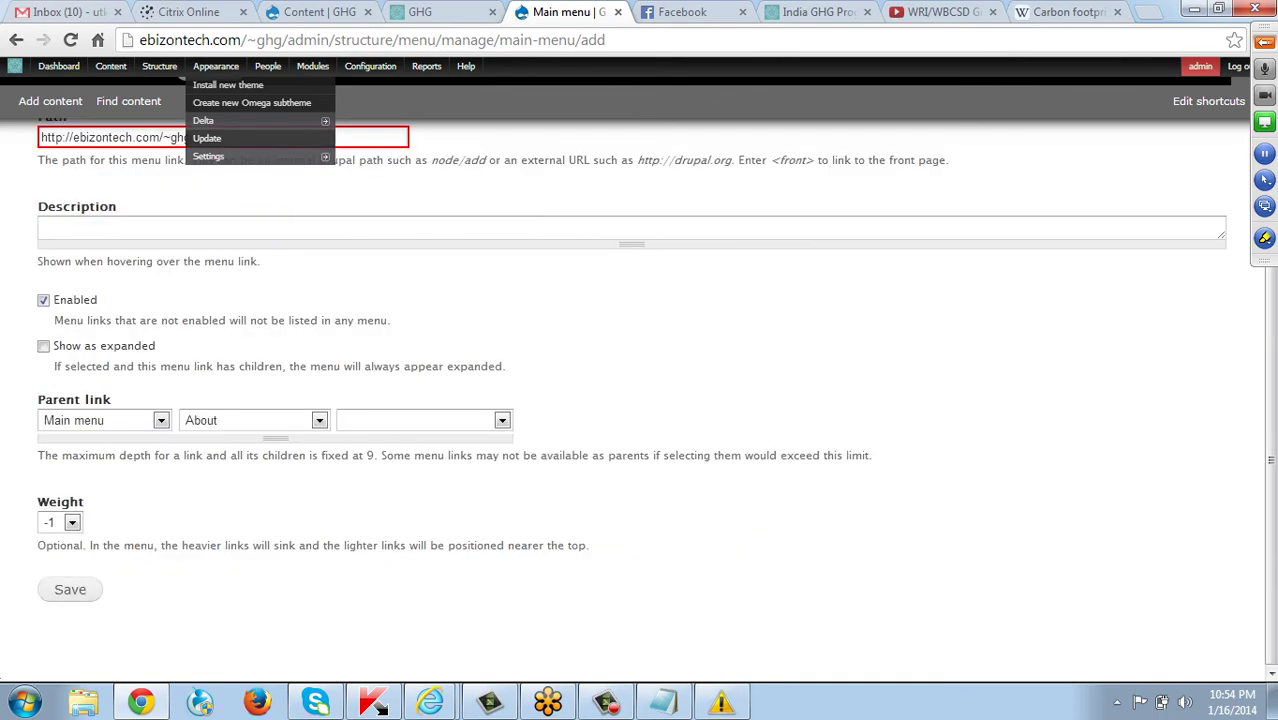
left_click(70, 589)
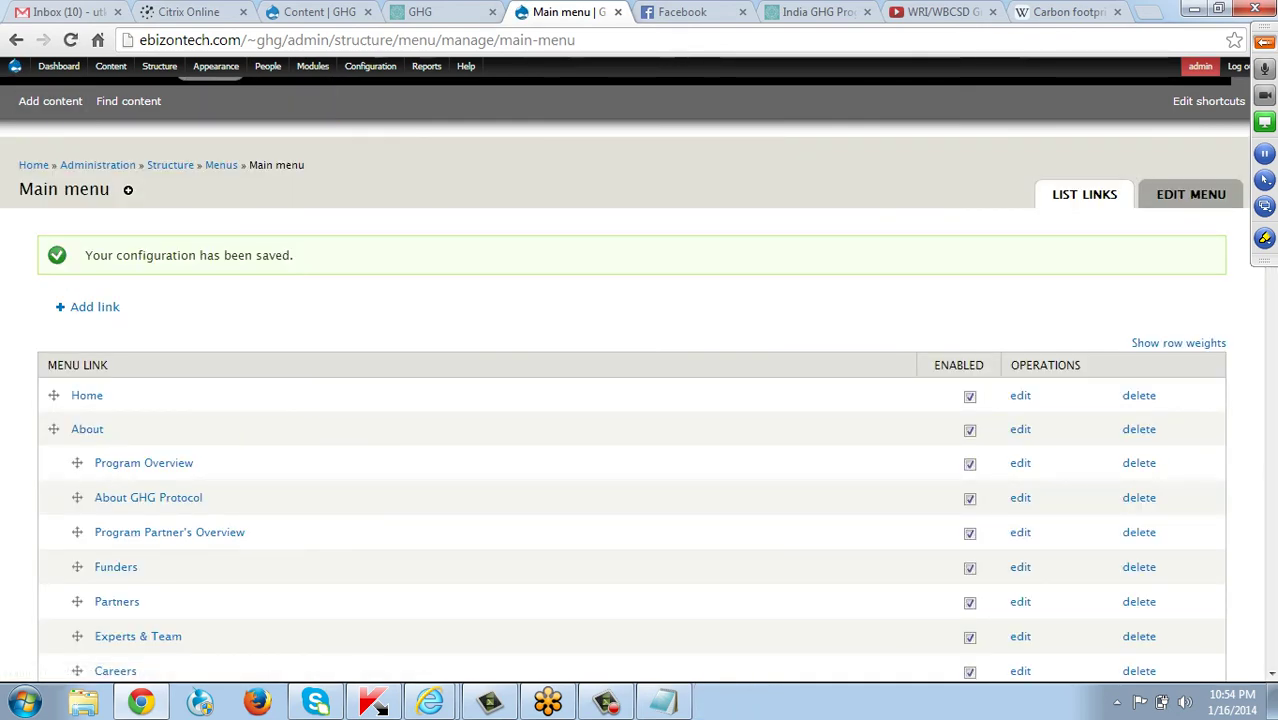
Drag 'New page for About us' to the top of About, save the menu order, and reload the front page.
scroll(640, 400, "down", 4)
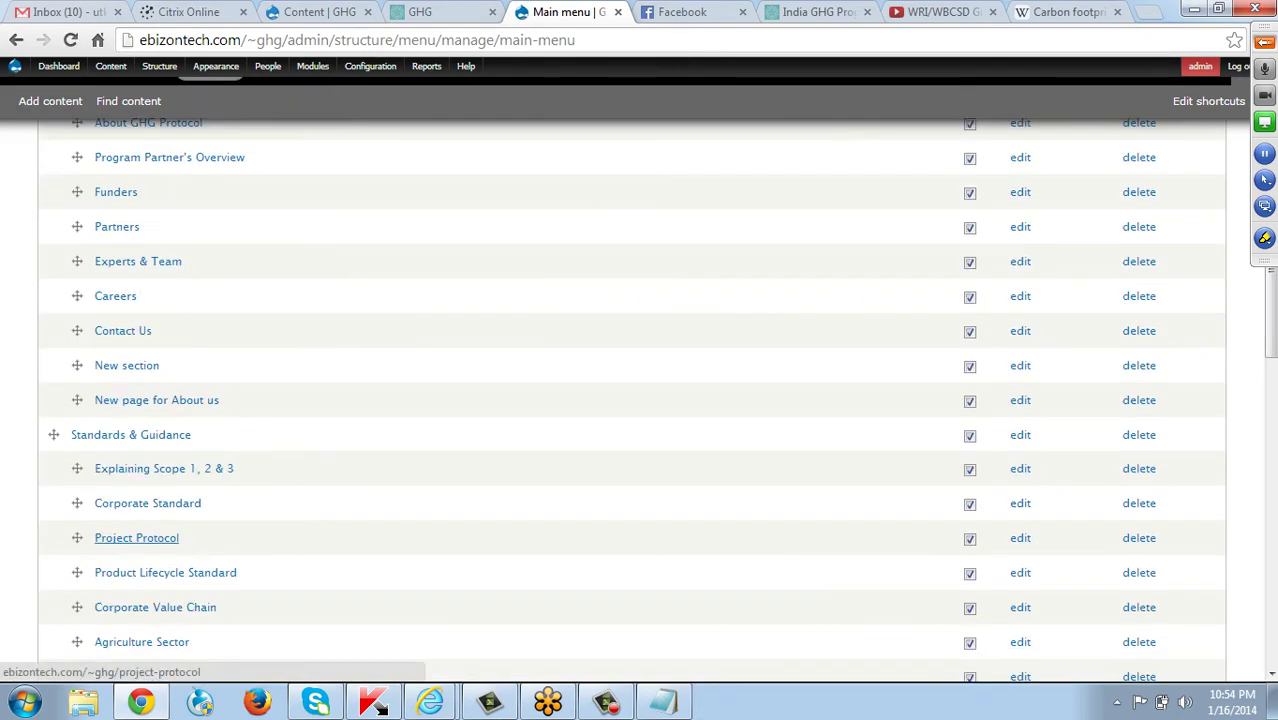
scroll(640, 400, "up", 1)
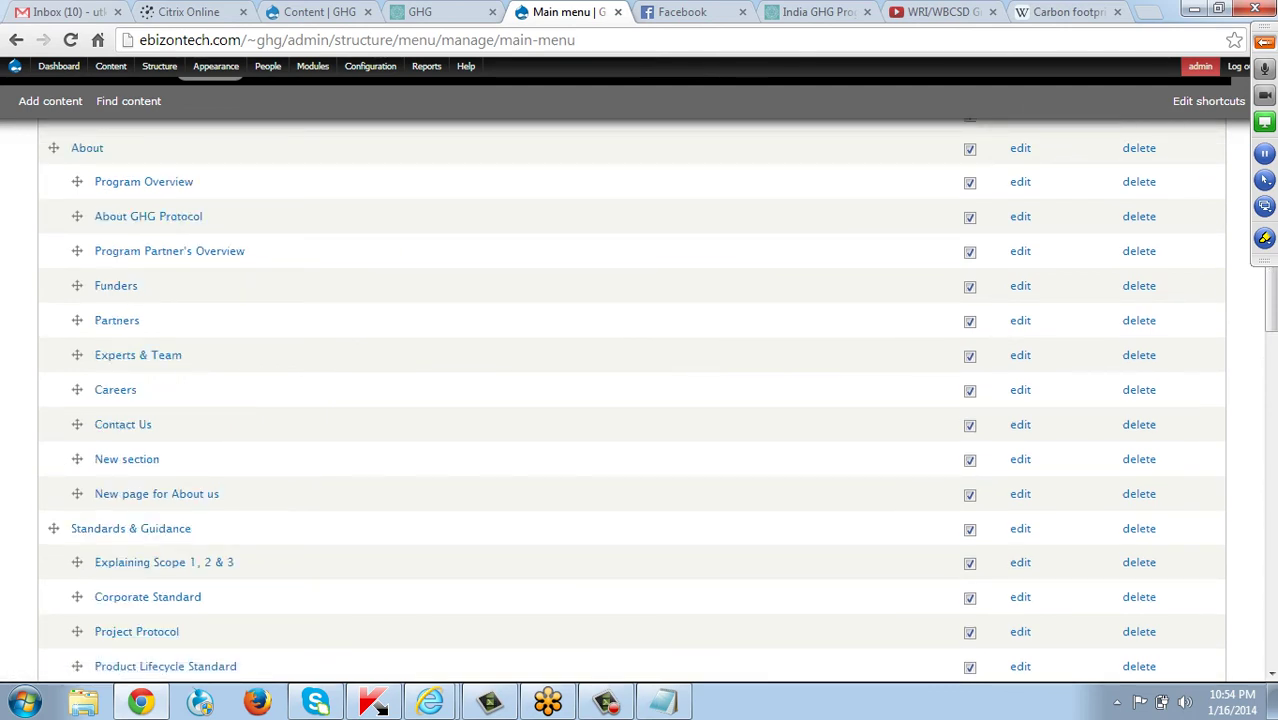
scroll(640, 400, "up", 1)
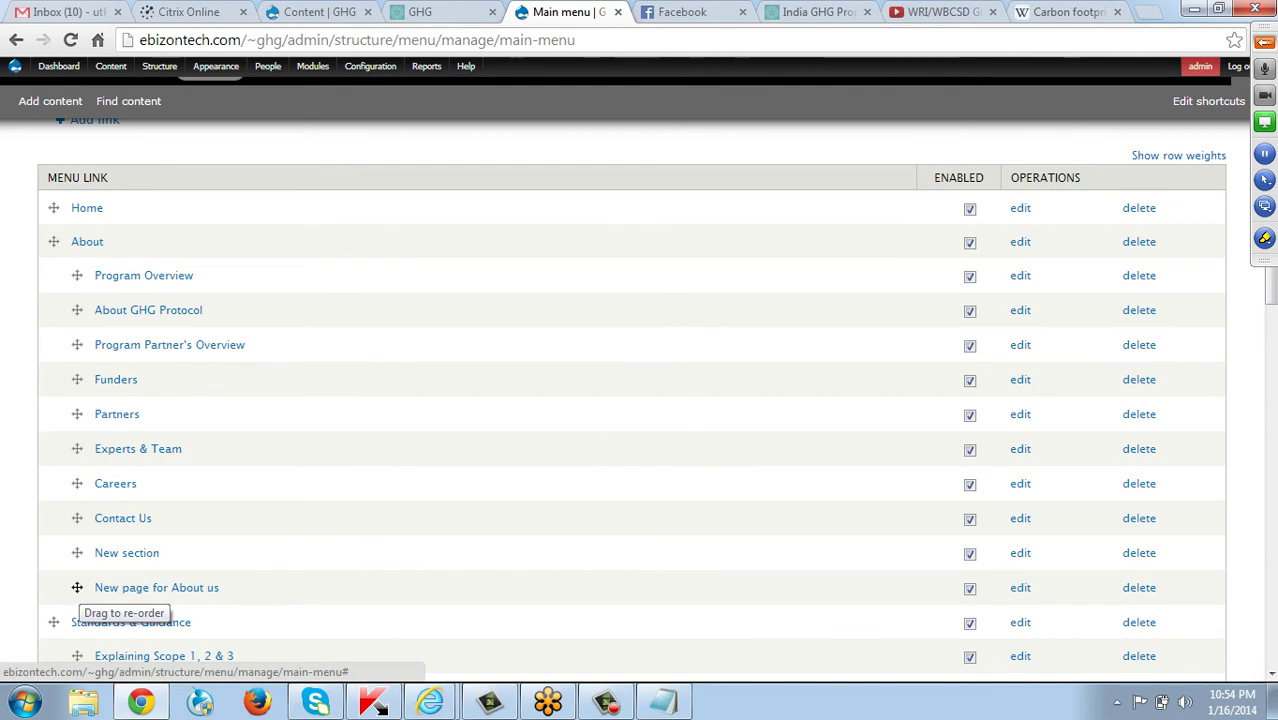
left_click_drag(77, 587, 77, 276)
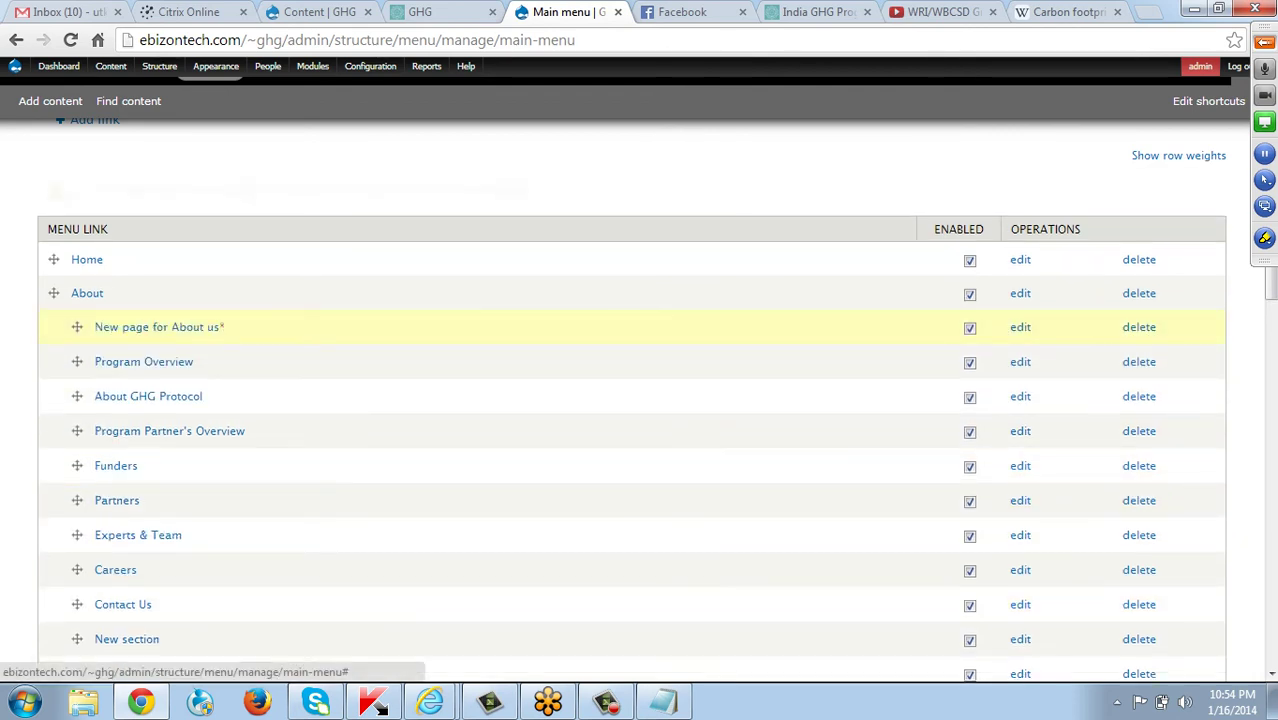
scroll(640, 400, "down", 15)
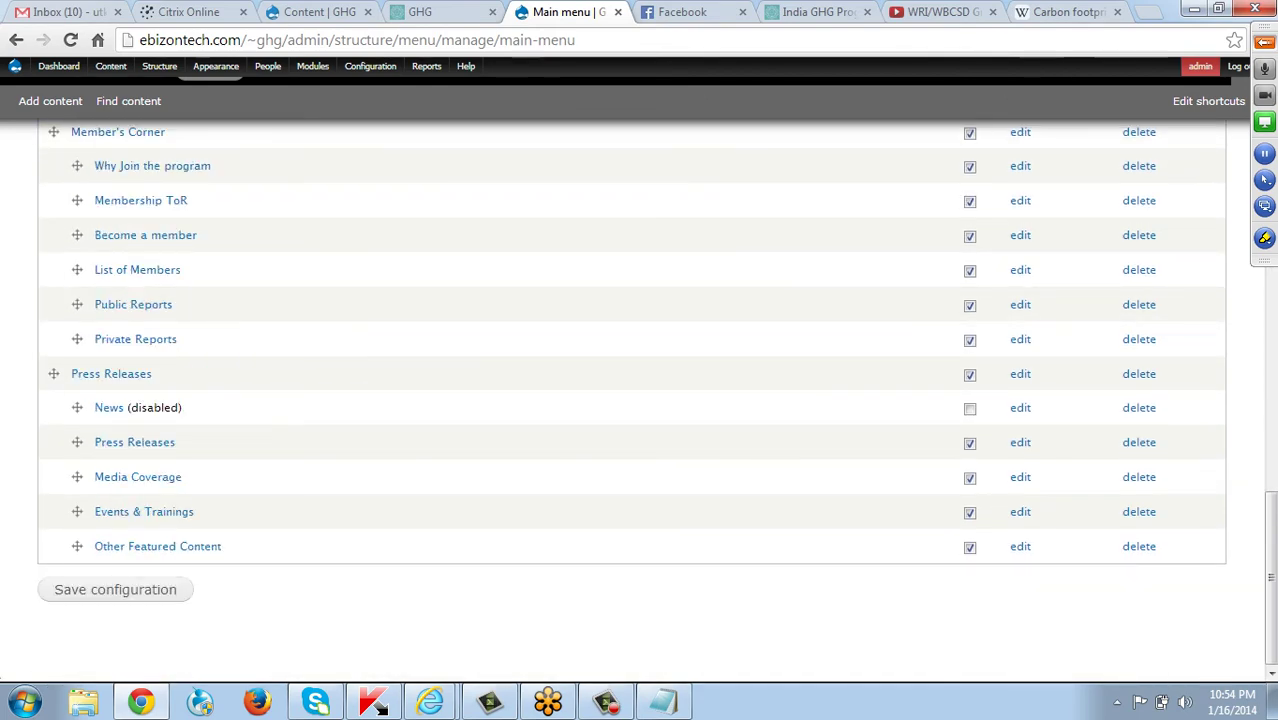
left_click(115, 589)
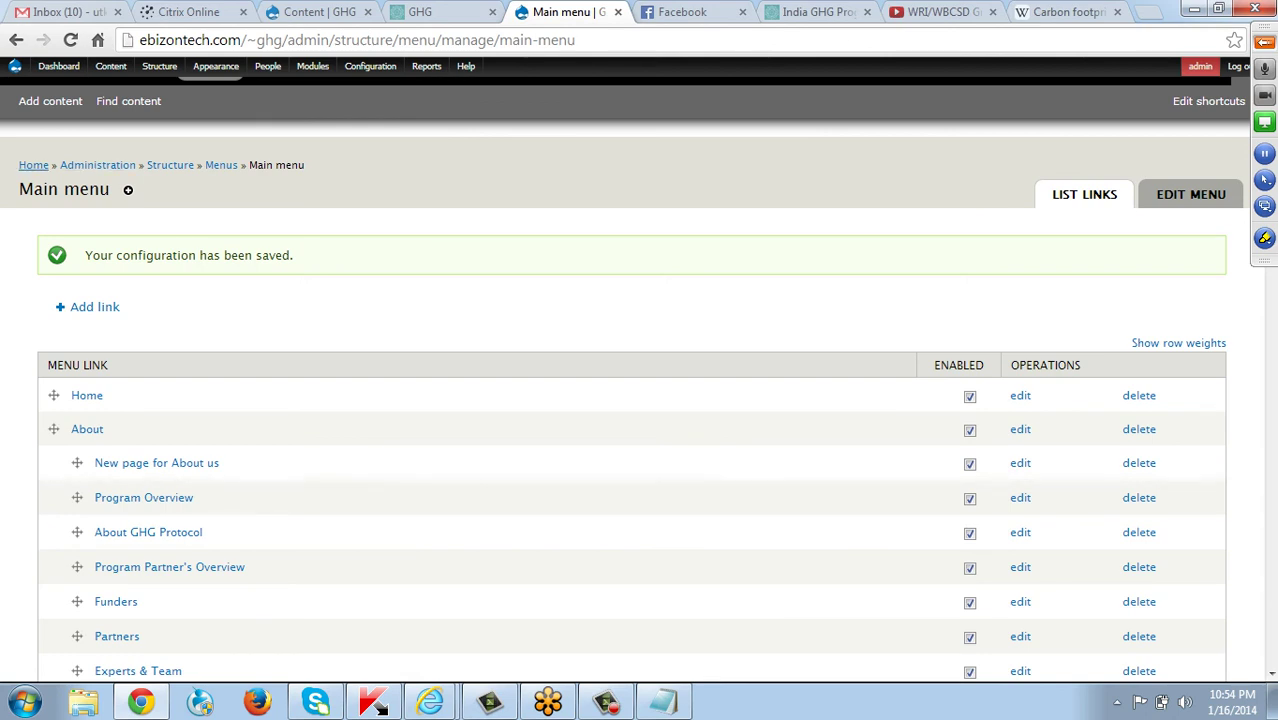
key("F5")
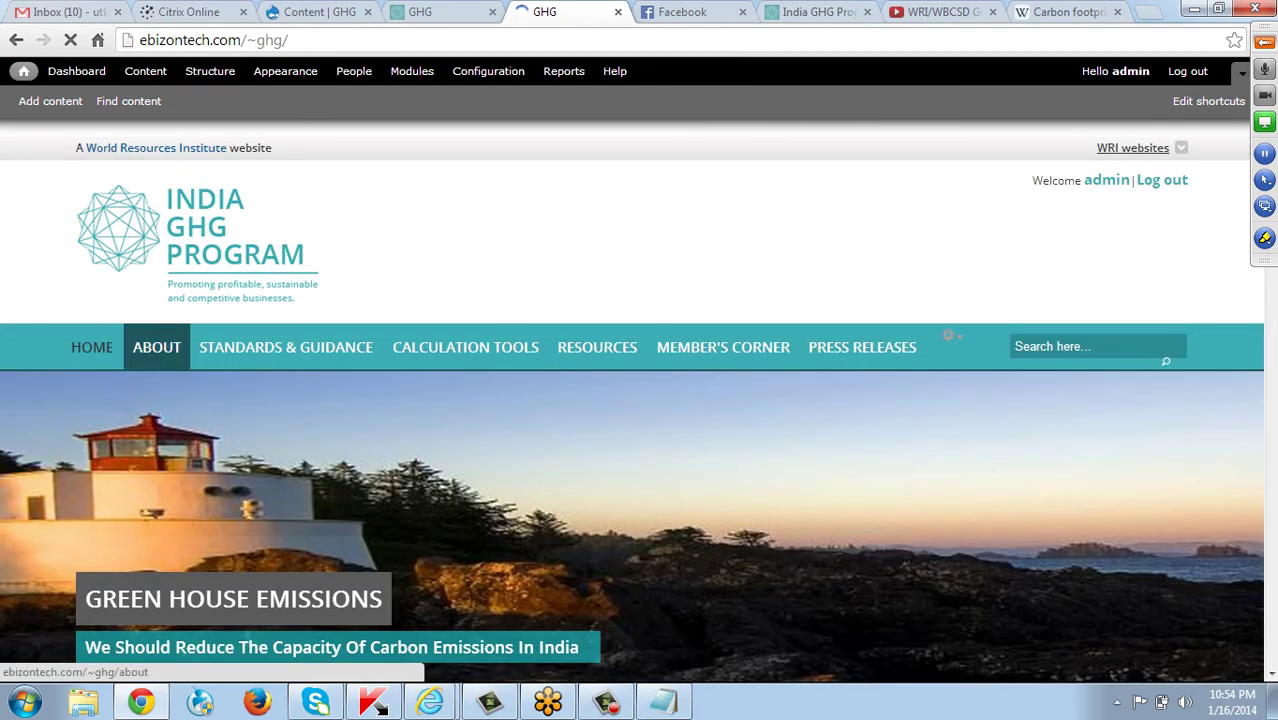
left_click(160, 355)
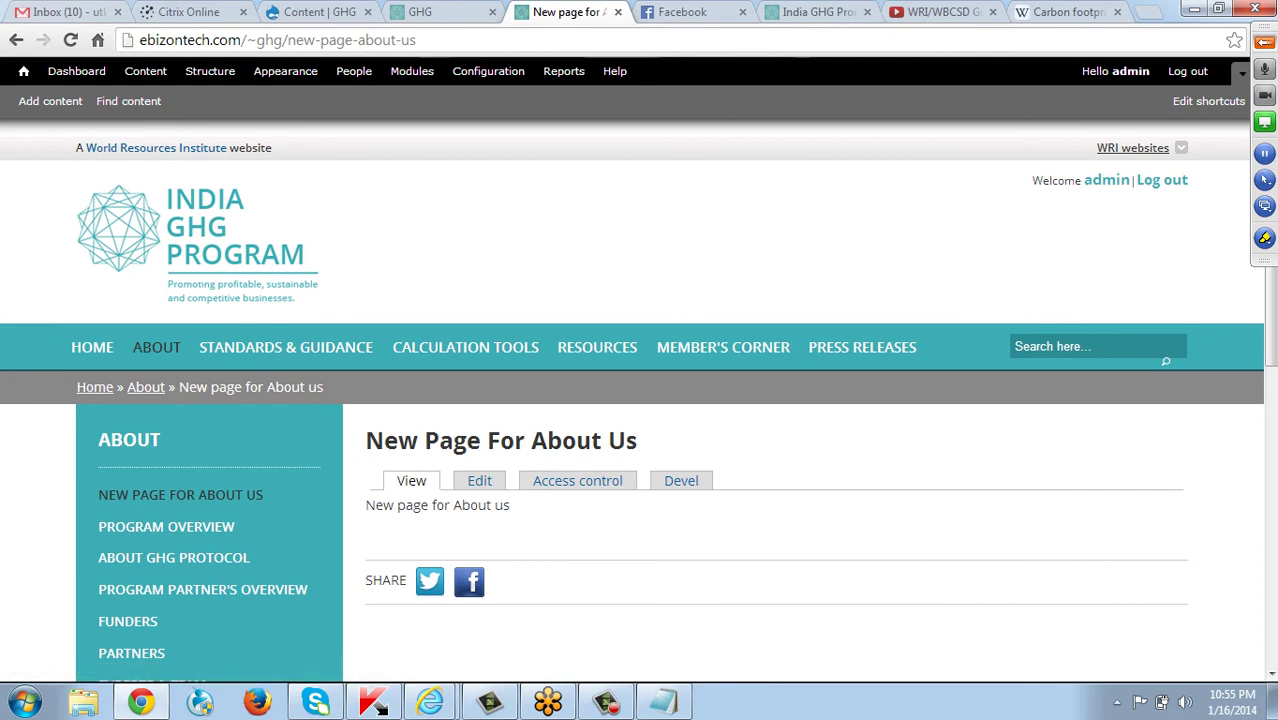
left_click(479, 480)
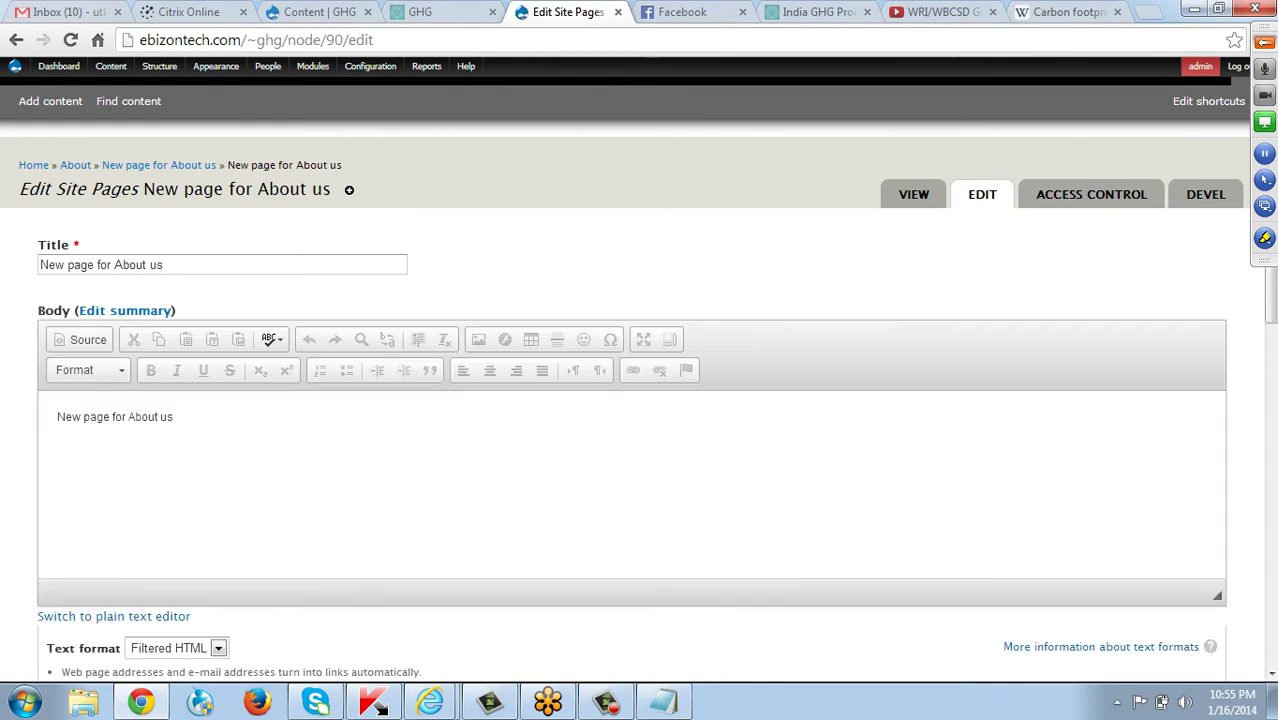
left_click(181, 419)
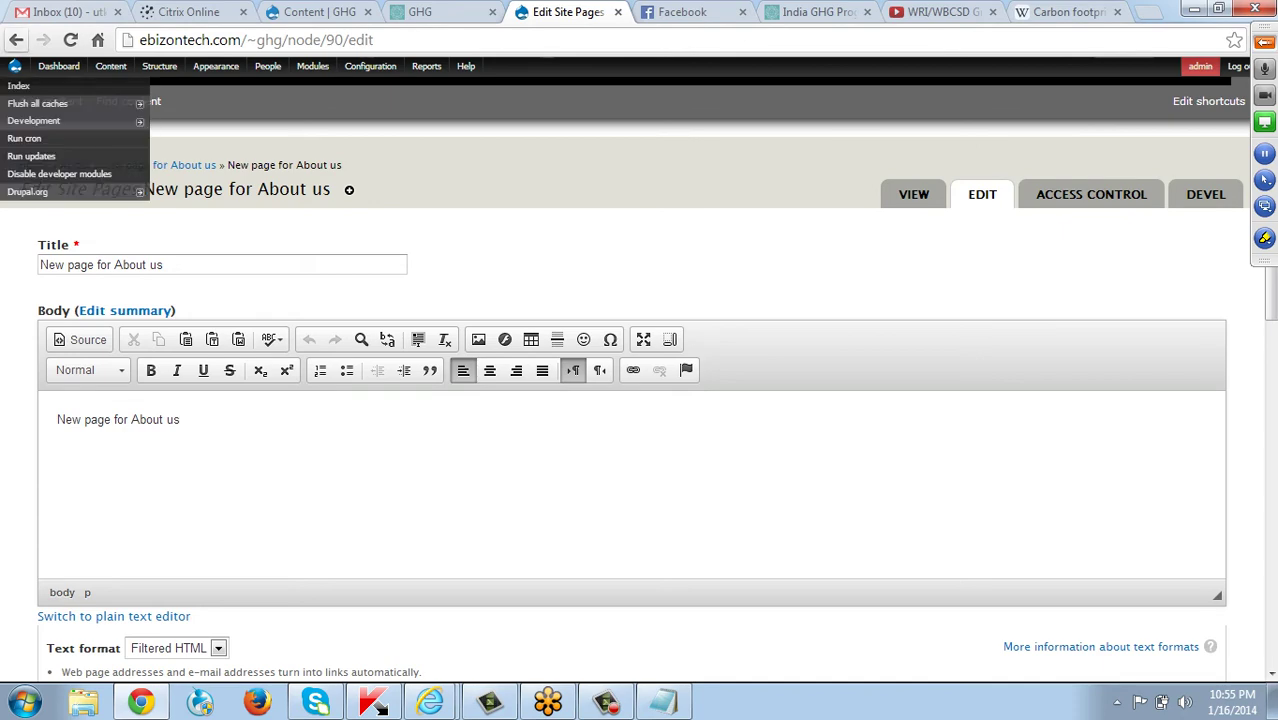
left_click(16, 40)
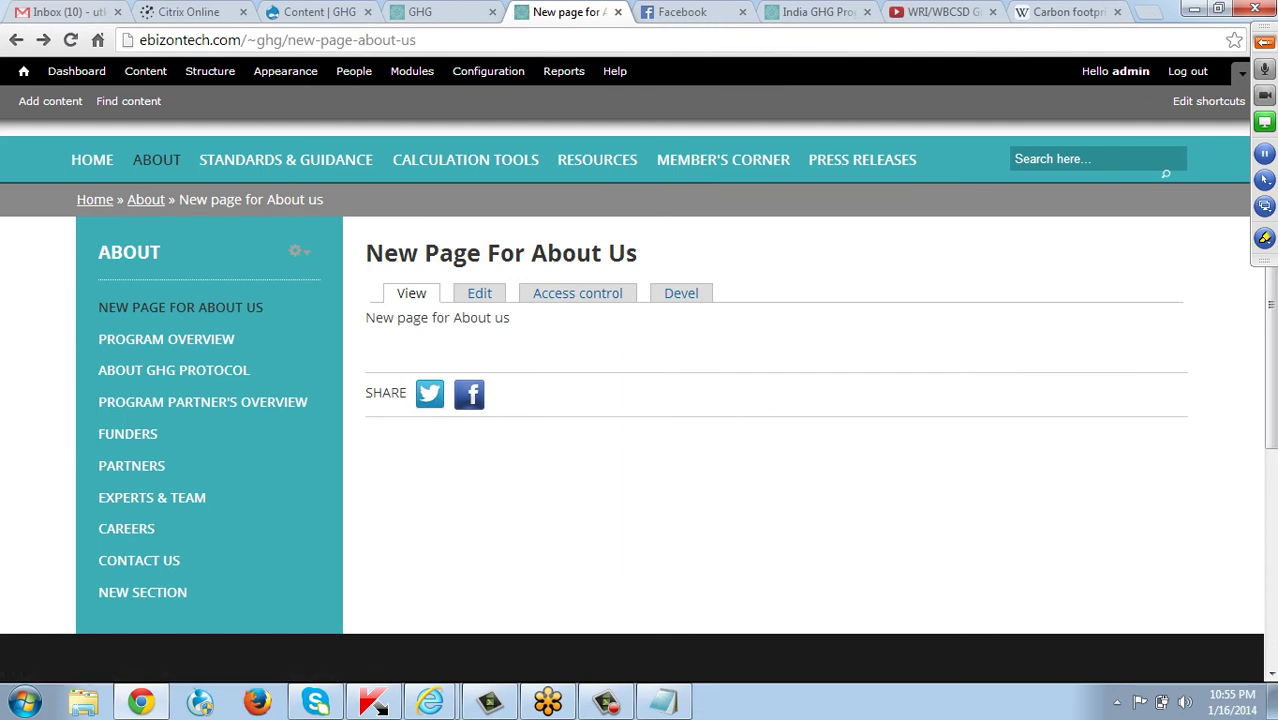
mouse_move(305, 152)
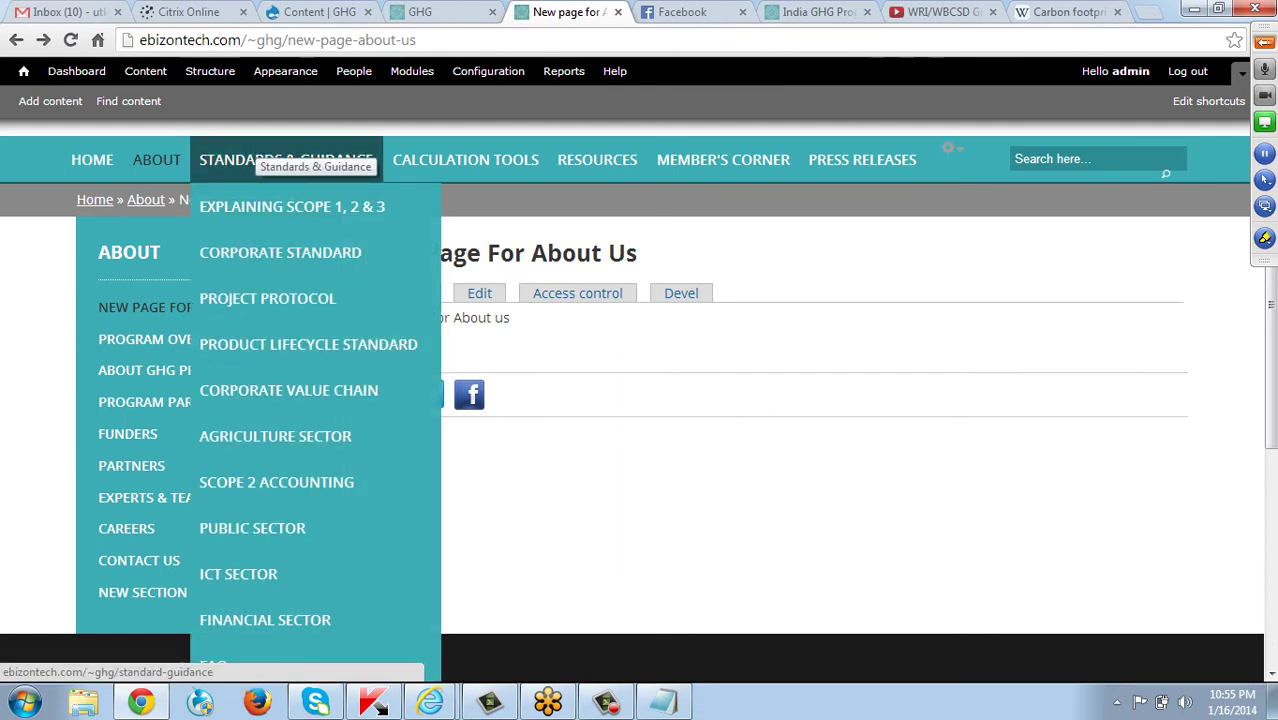
left_click(262, 150)
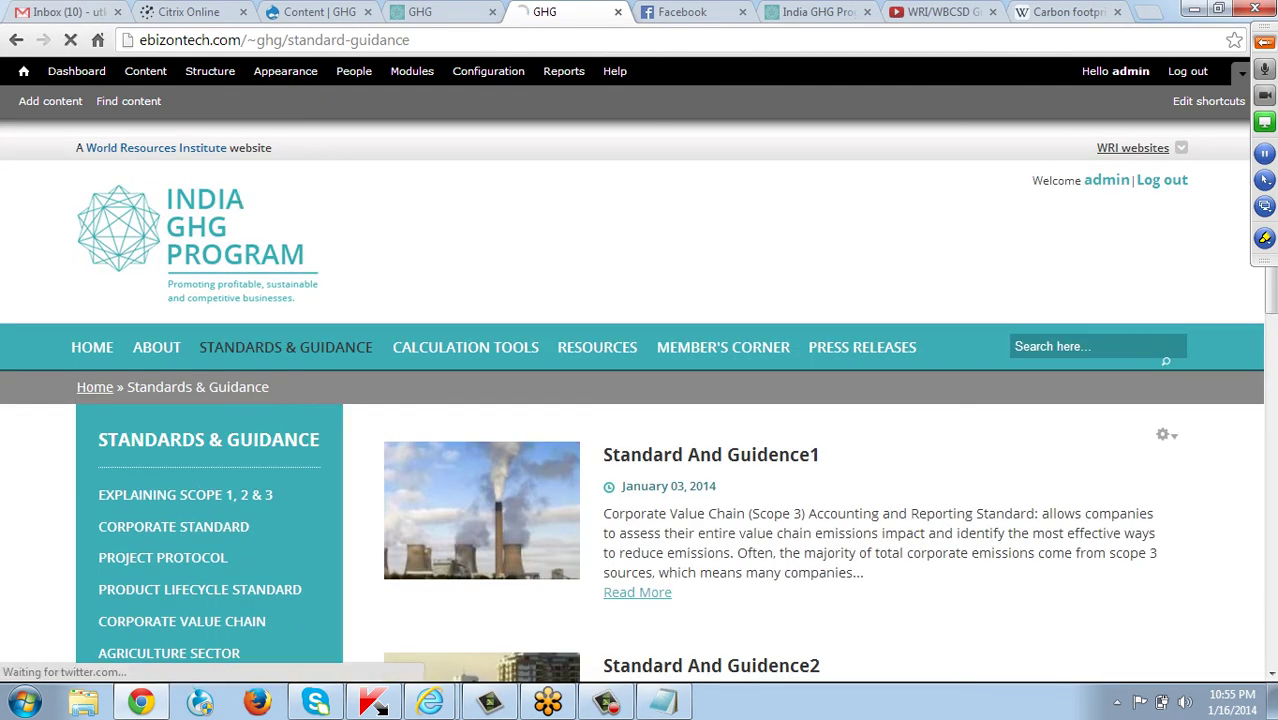
mouse_move(183, 356)
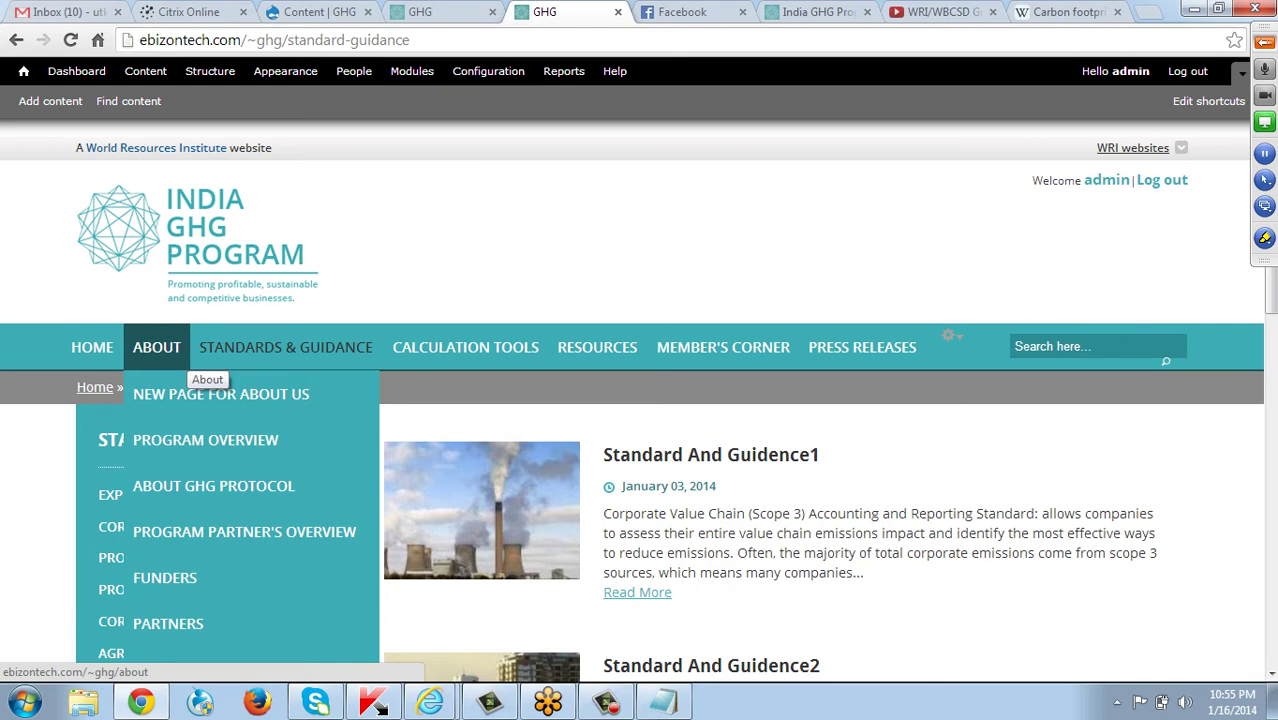
left_click(152, 362)
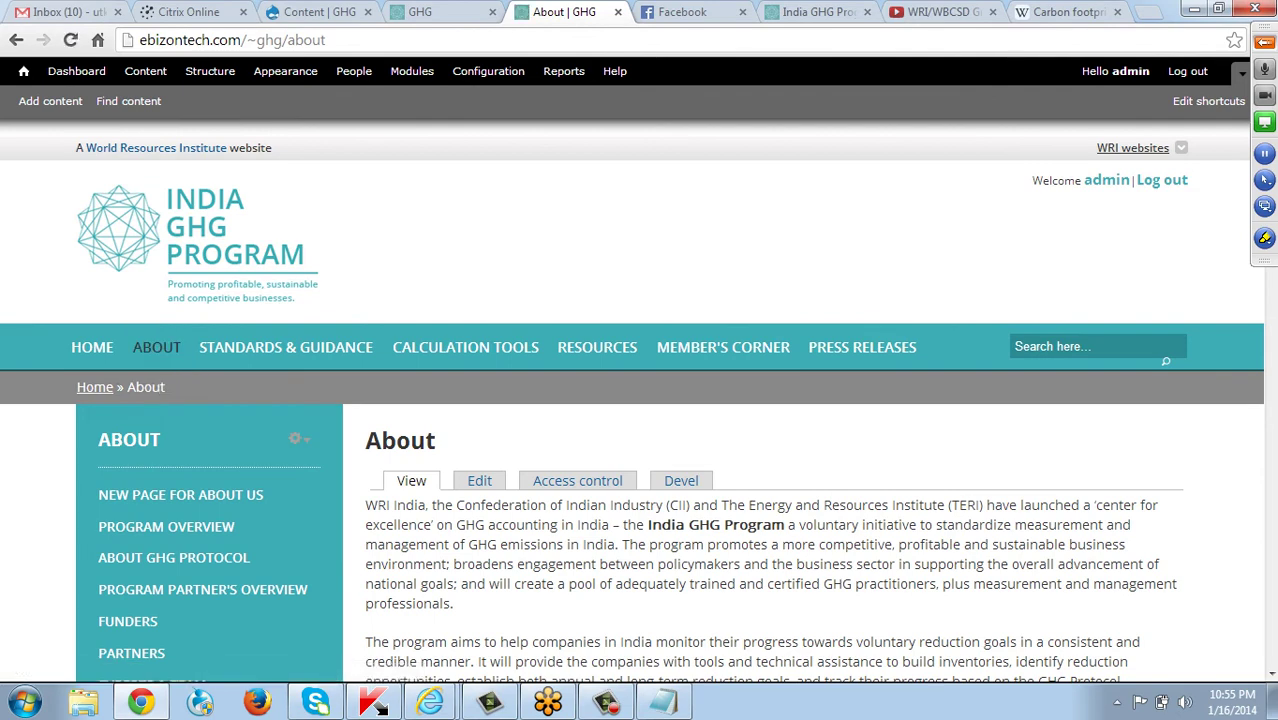
left_click(92, 347)
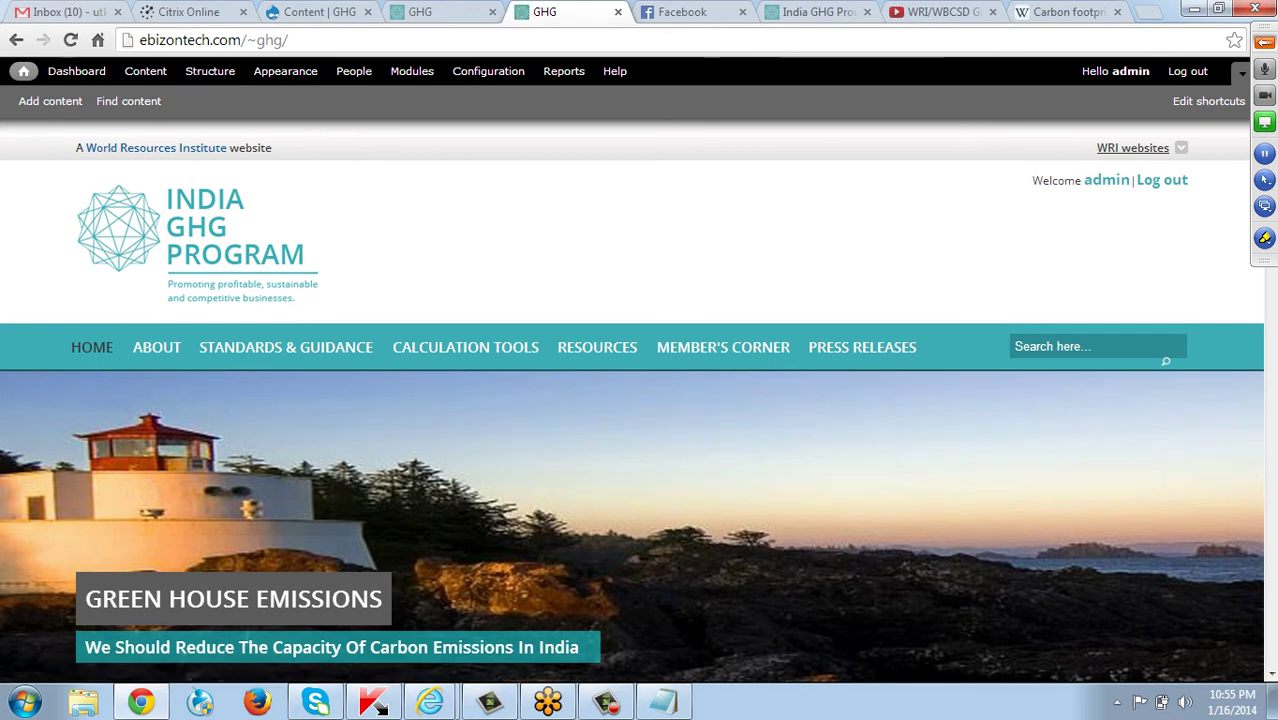
left_click(210, 71)
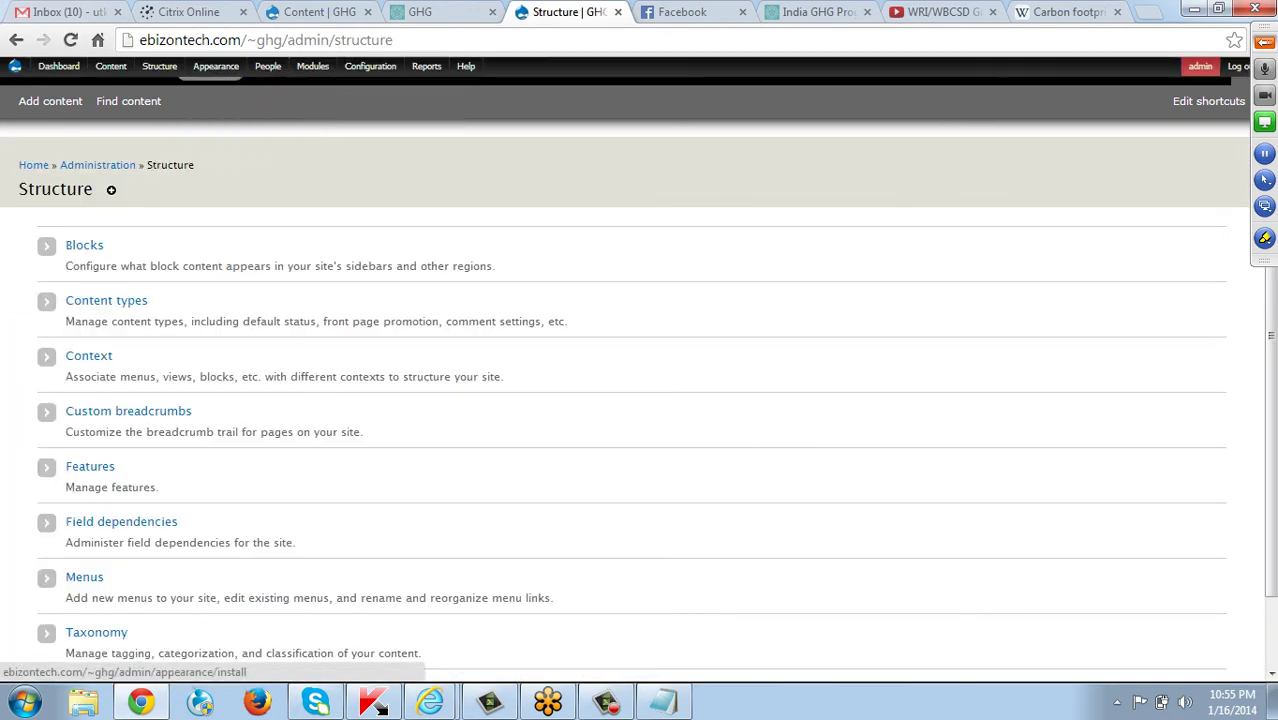
scroll(640, 400, "down", 2)
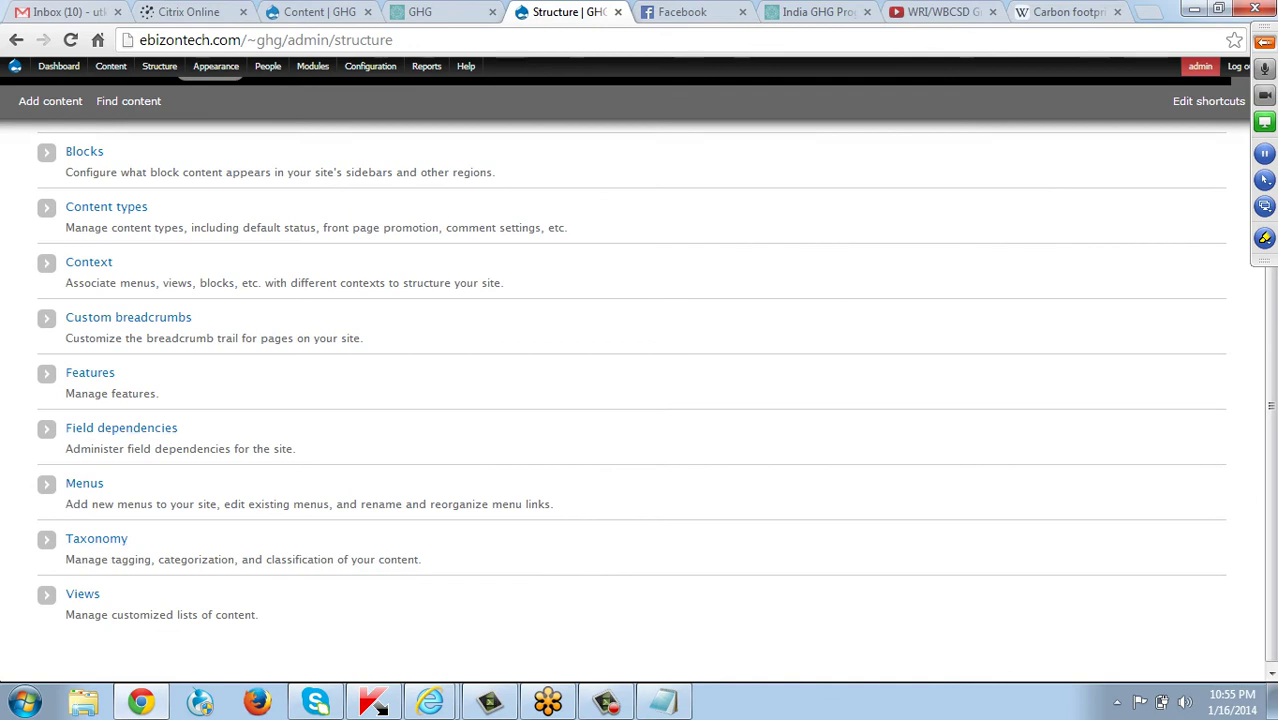
left_click(84, 484)
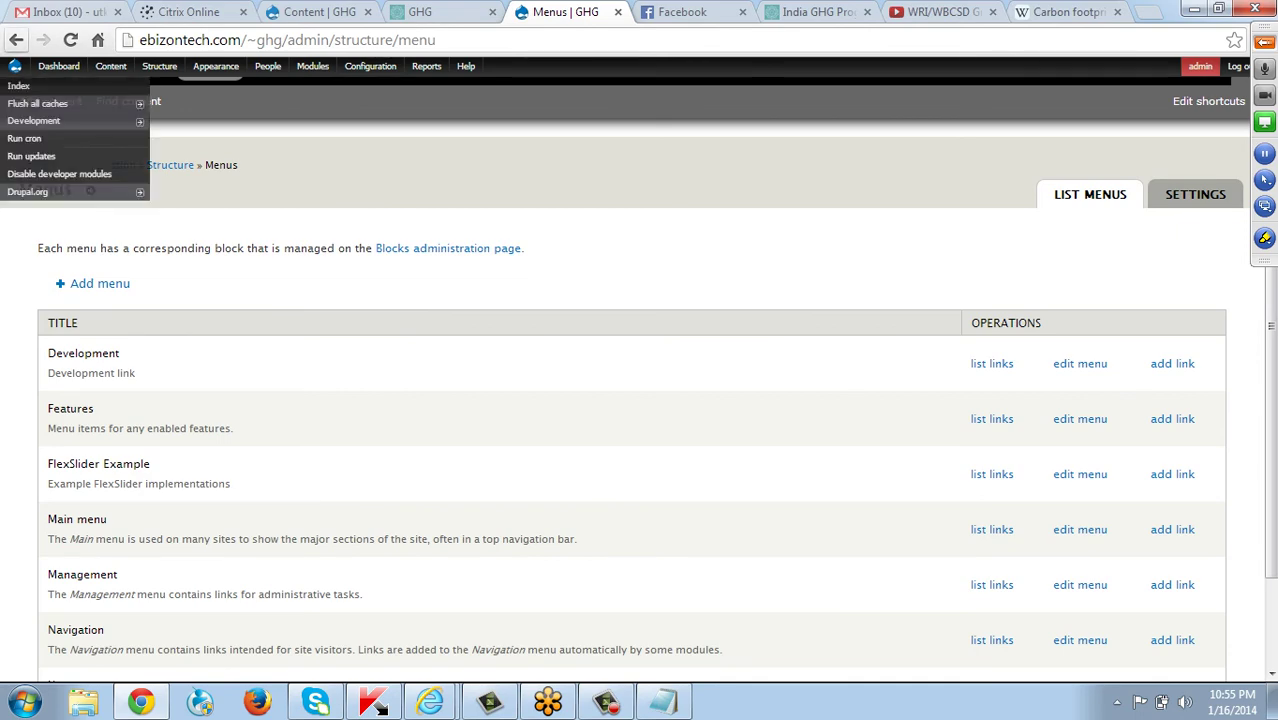
left_click(16, 40)
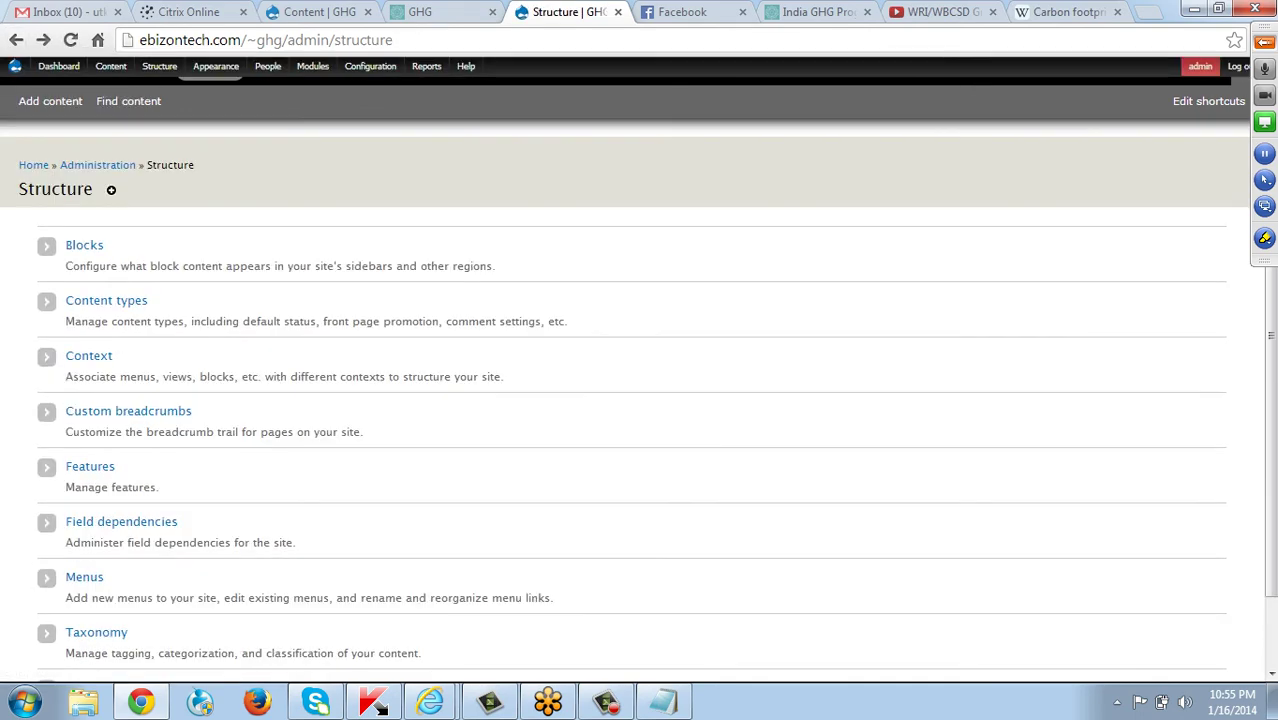
left_click(15, 66)
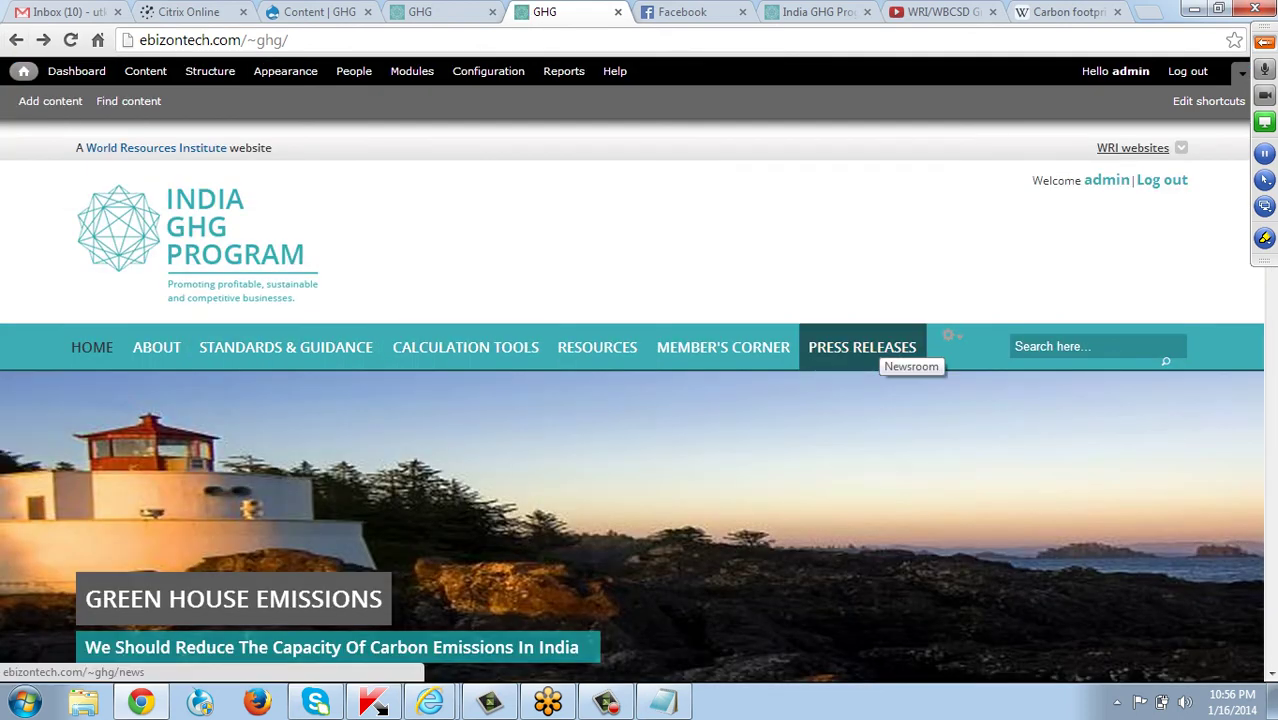
left_click(862, 347)
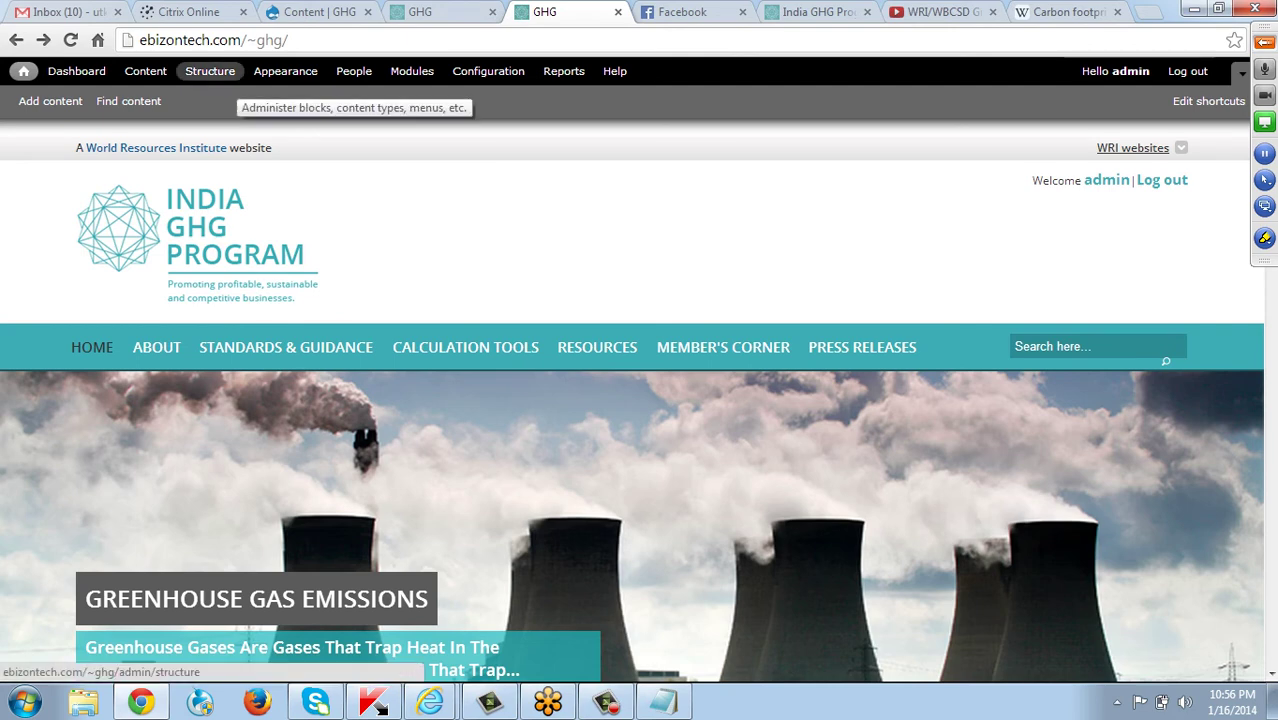
left_click(210, 71)
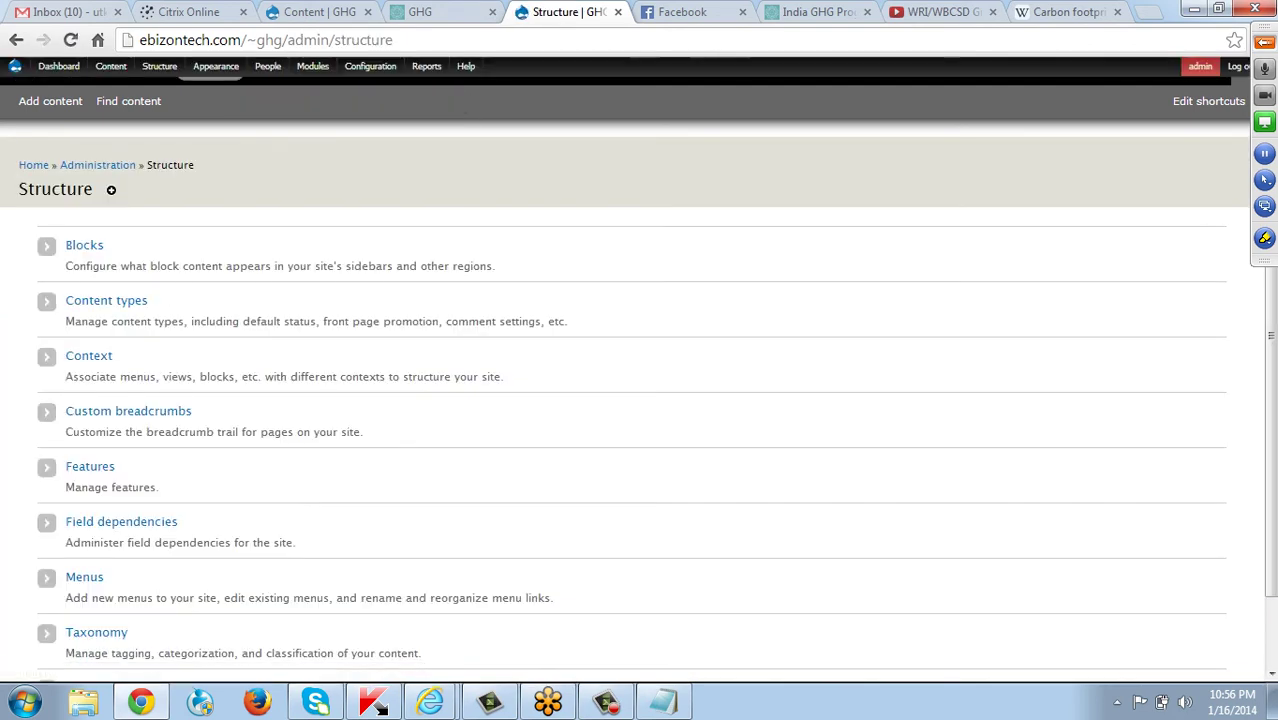
scroll(640, 400, "down", 2)
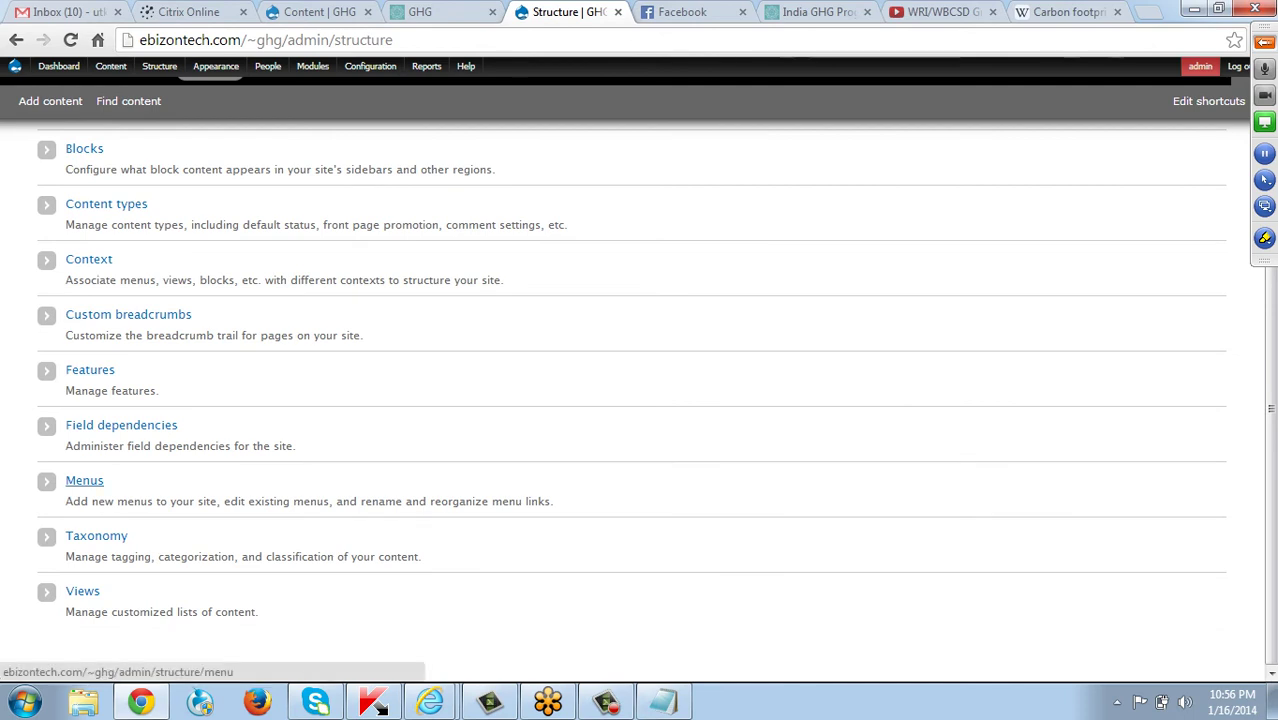
left_click(84, 480)
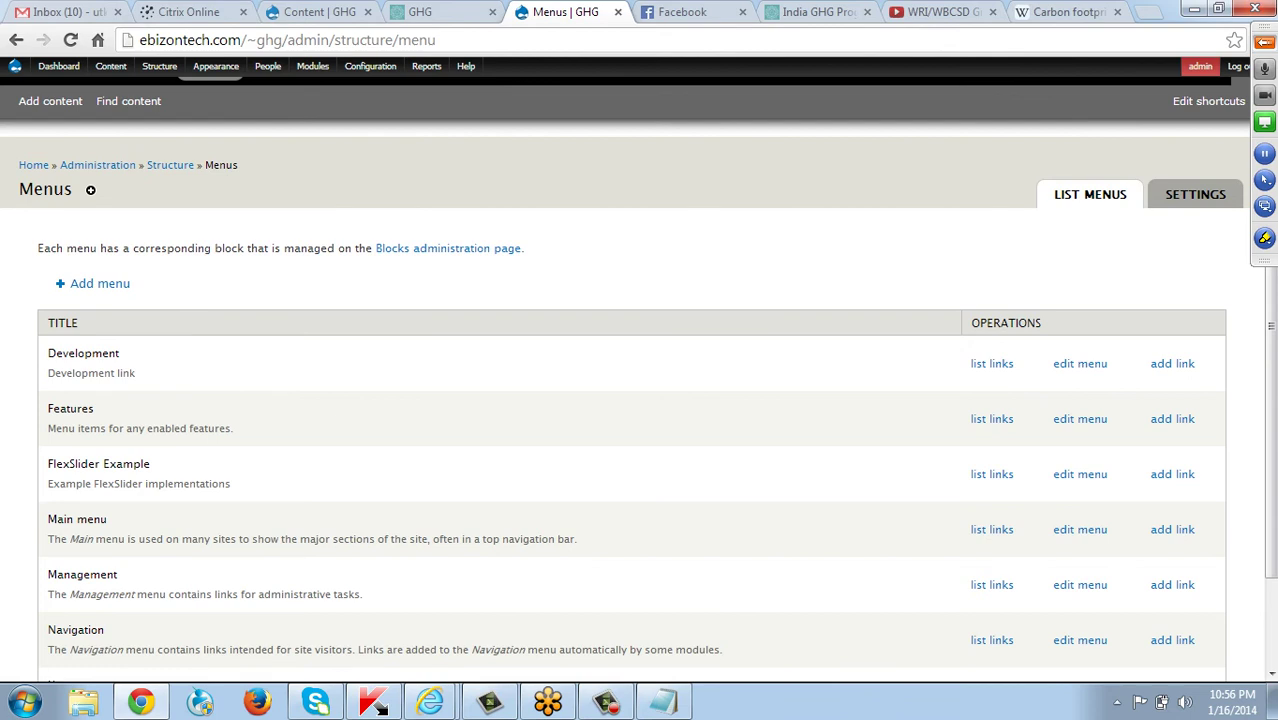
left_click(991, 529)
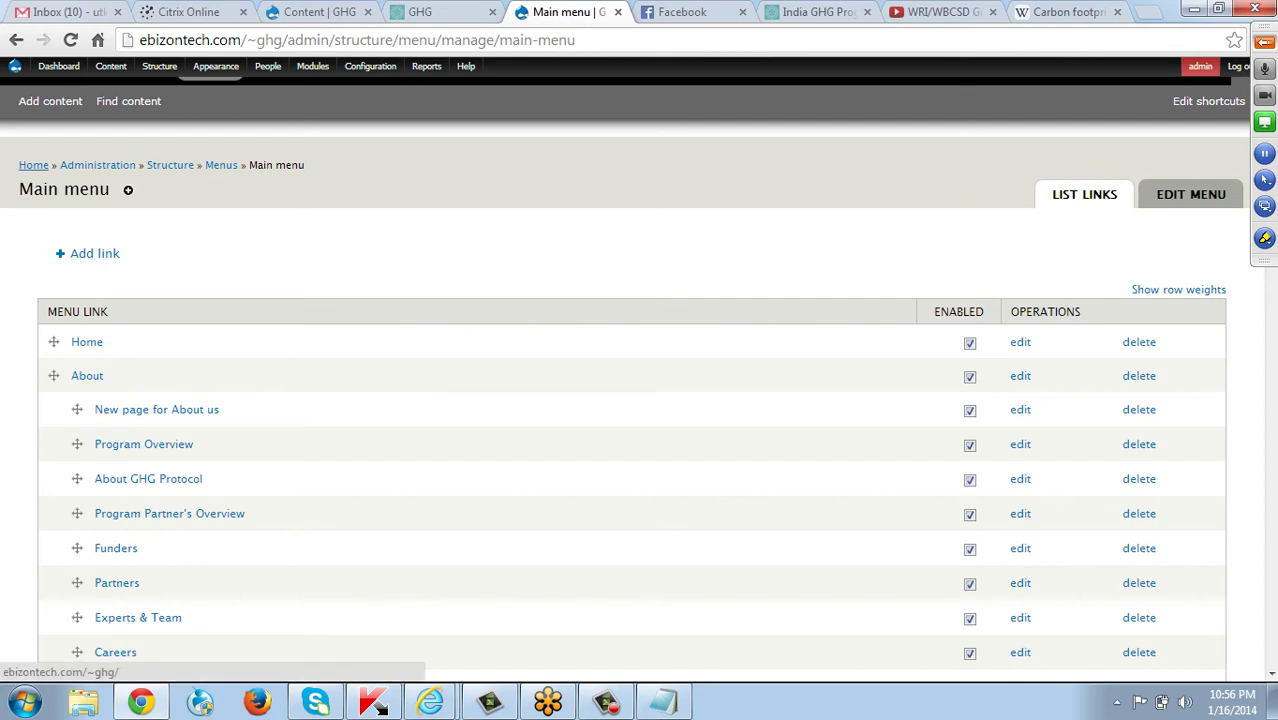
left_click(33, 165)
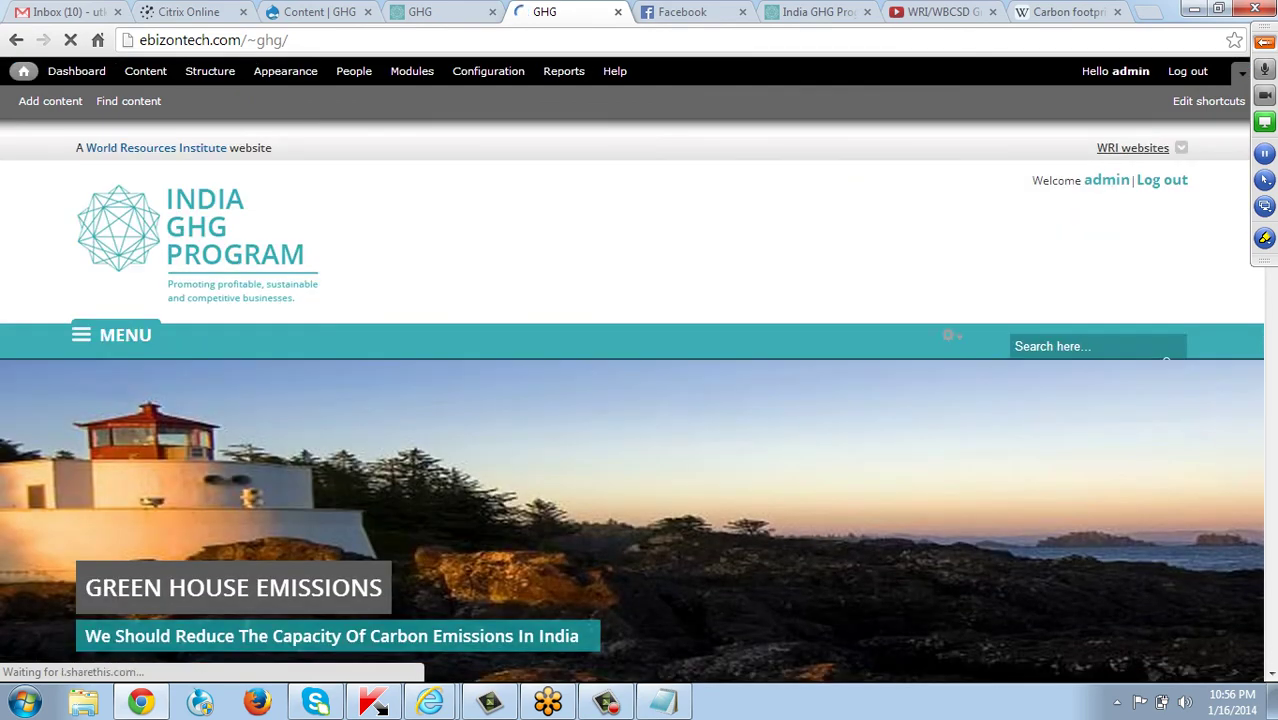
scroll(725, 195, "down", 1)
scroll(640, 400, "down", 3)
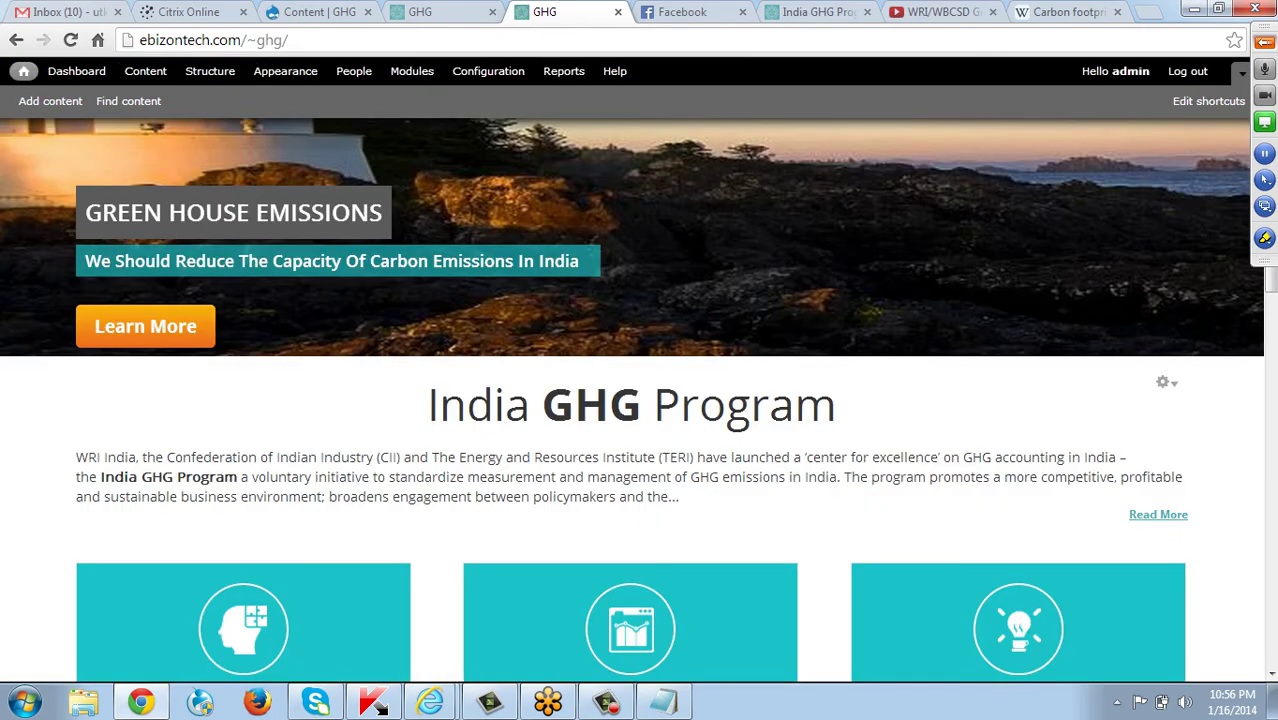
scroll(640, 400, "up", 3)
key("ctrl+Page_Up")
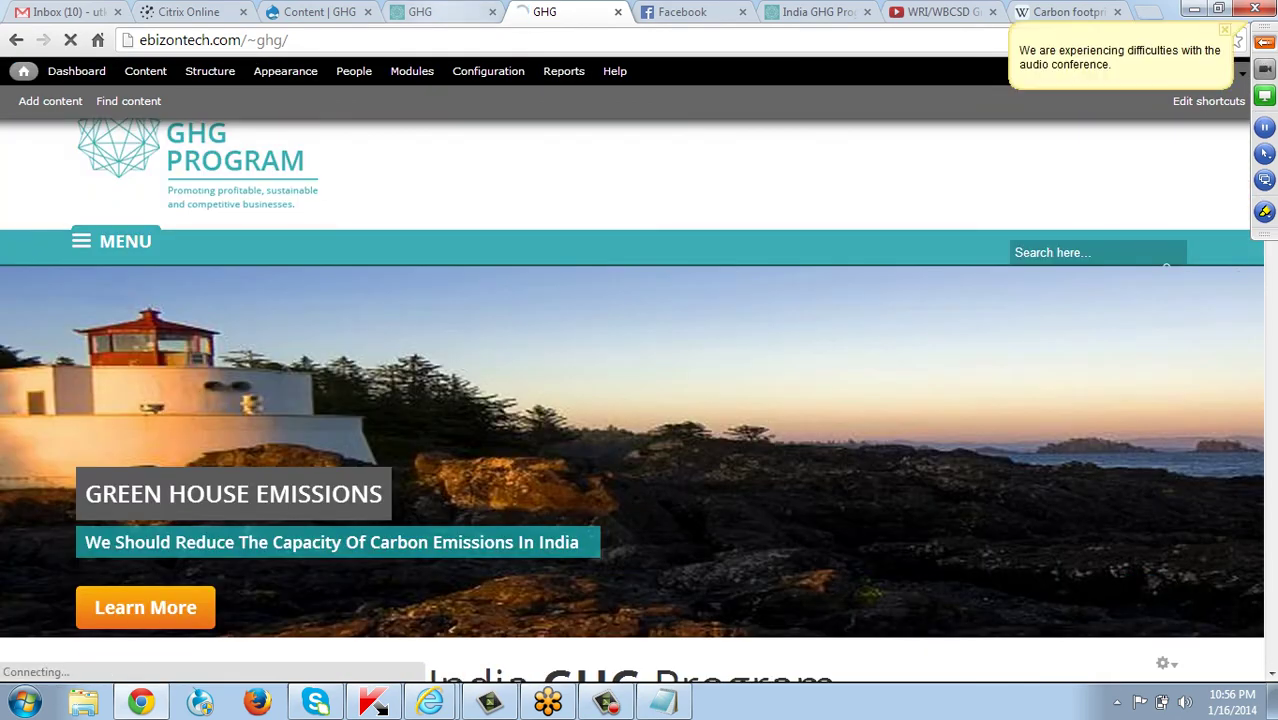
key("ctrl+Page_Down")
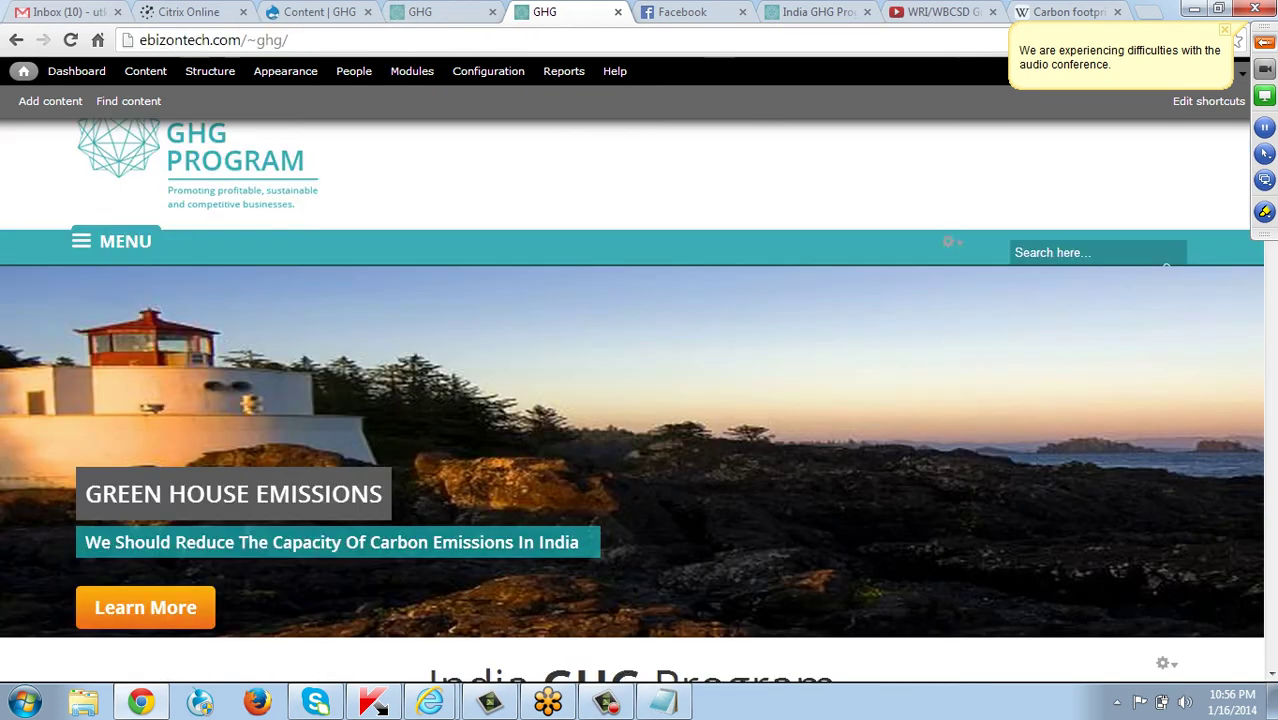
left_click(110, 241)
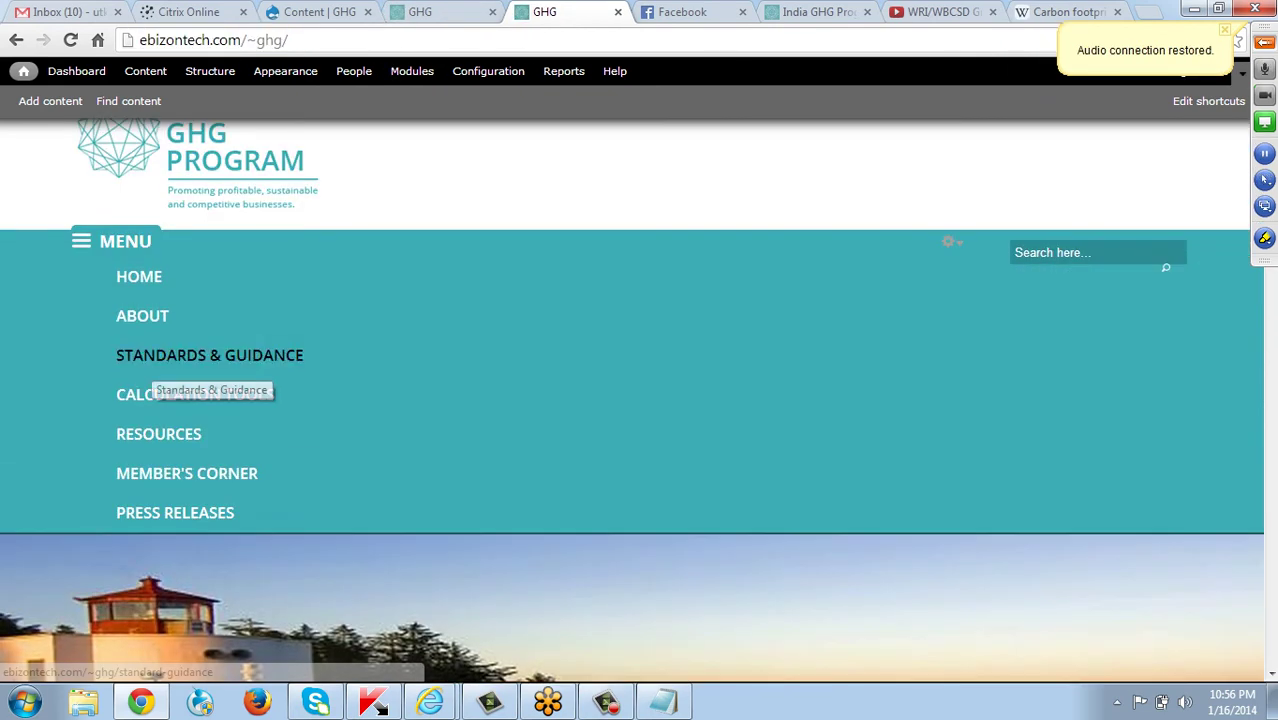
left_click(160, 362)
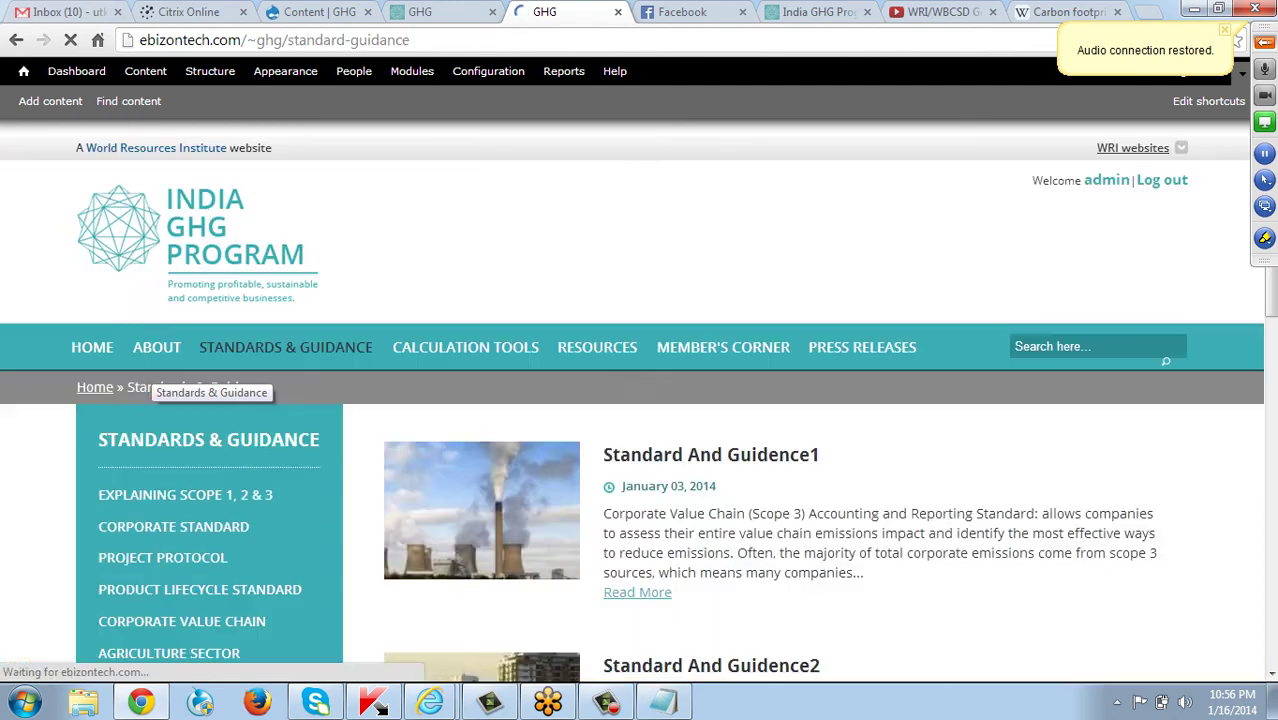
scroll(640, 400, "down", 6)
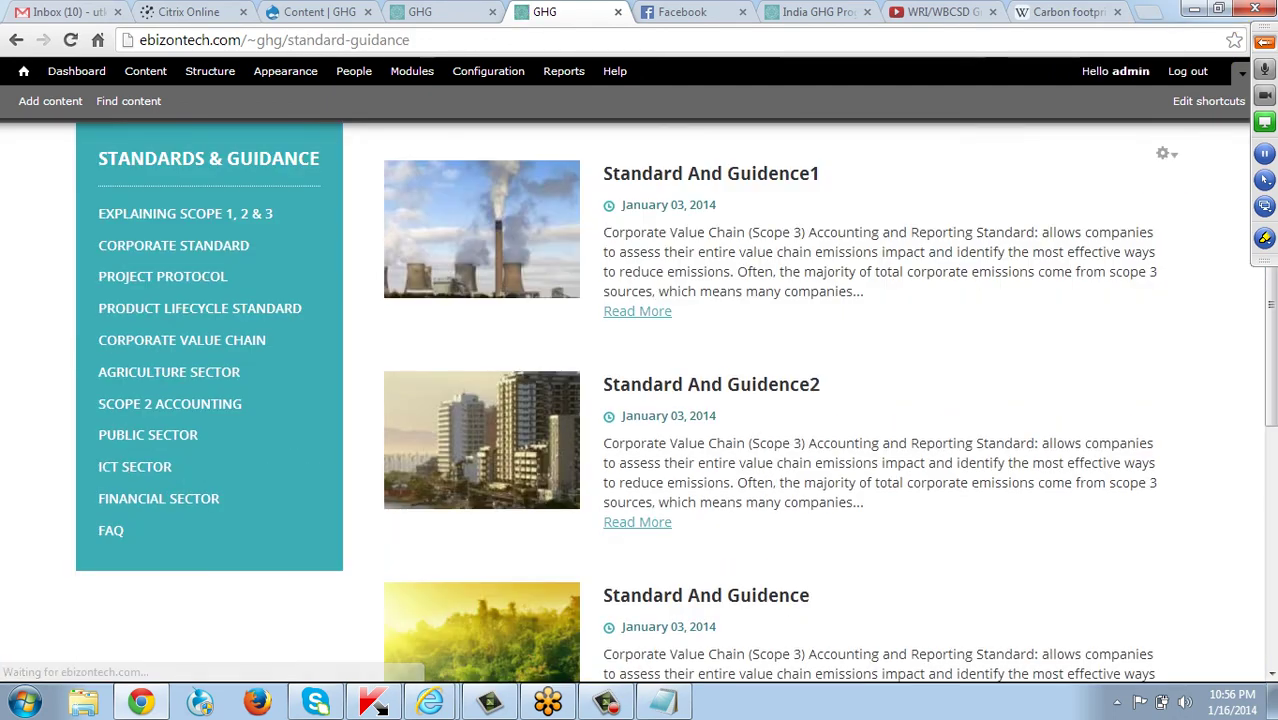
scroll(640, 400, "up", 3)
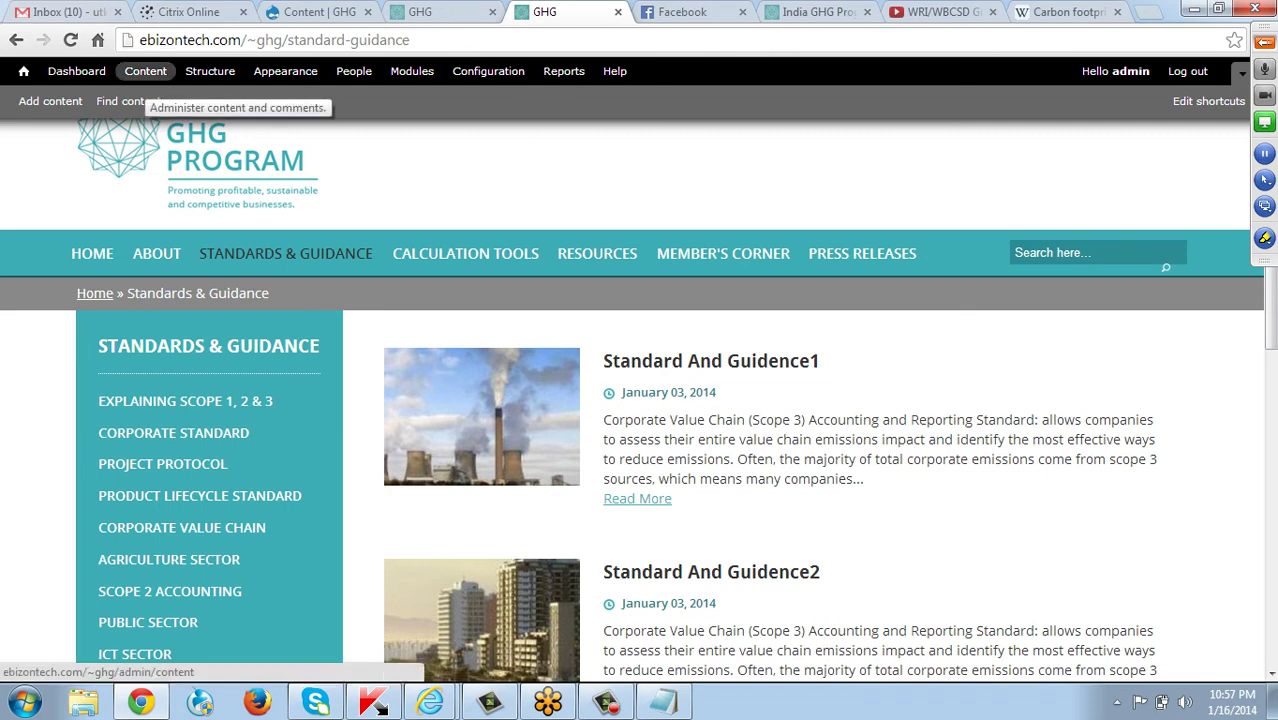
Start a Site Pages entry with page type standard & guidance, then back out unsaved to the content list.
left_click(145, 74)
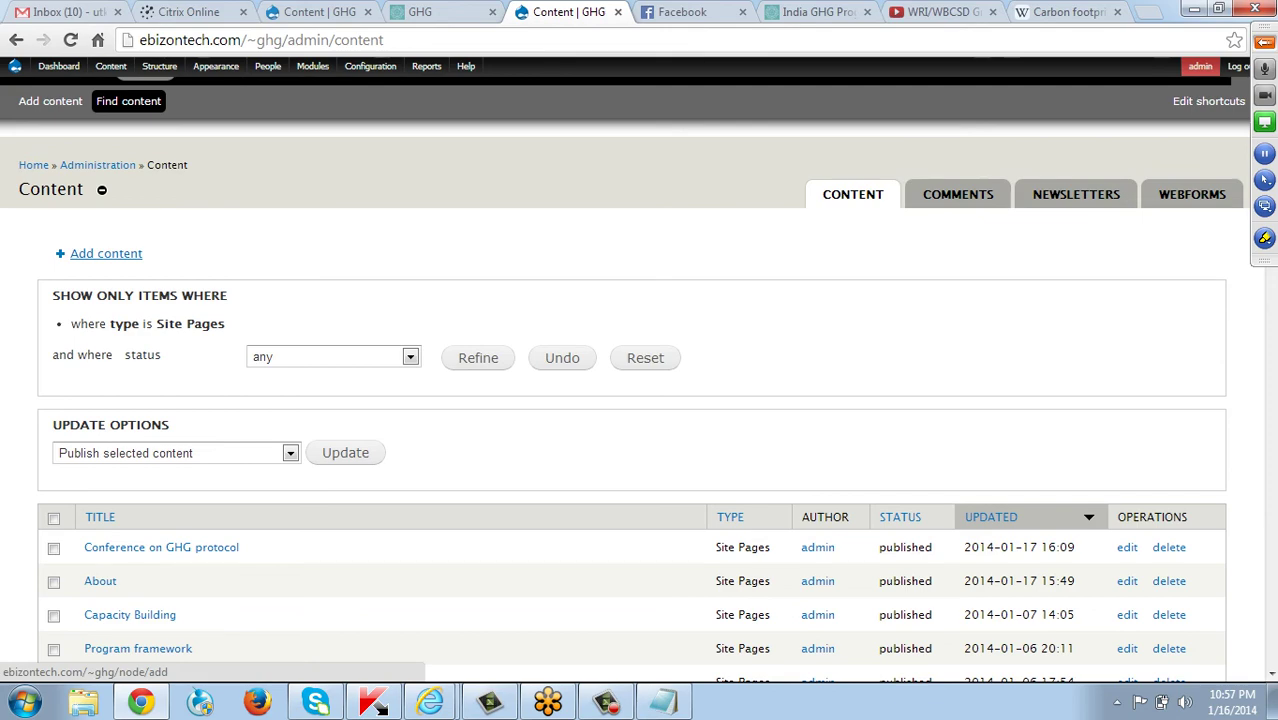
left_click(106, 253)
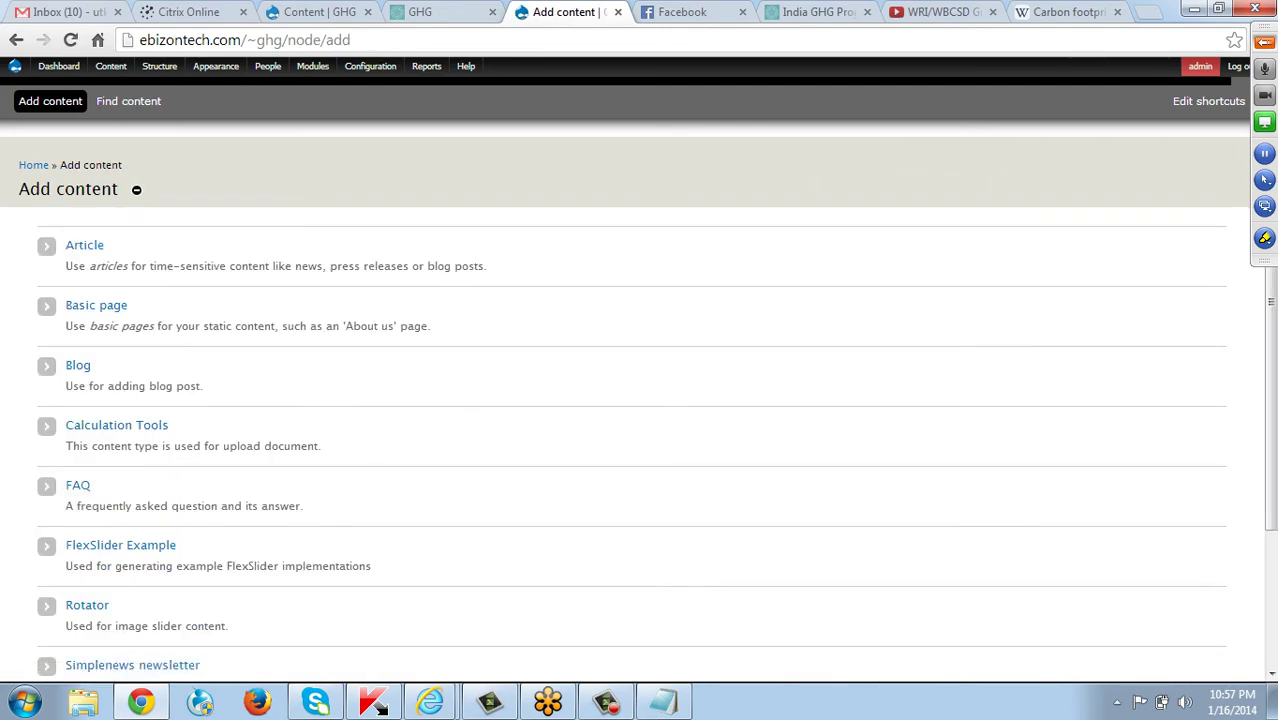
scroll(640, 400, "down", 4)
left_click(94, 526)
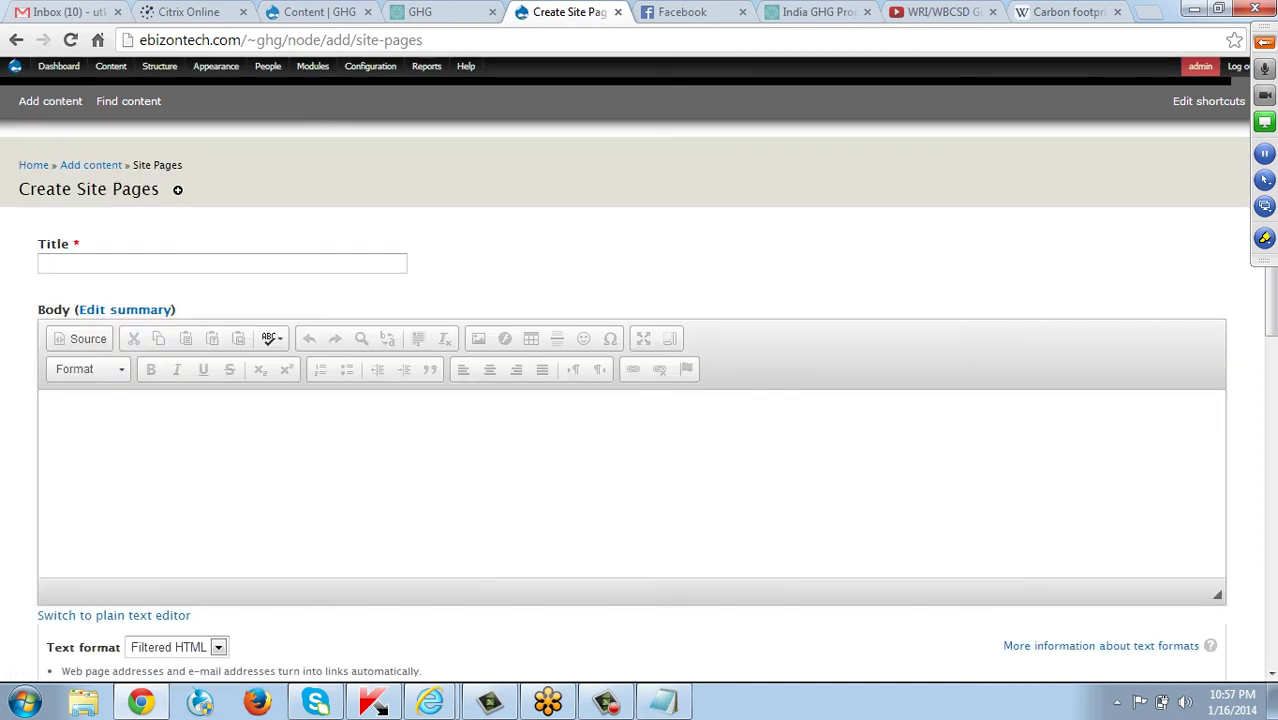
scroll(640, 400, "down", 4)
scroll(640, 400, "up", 1)
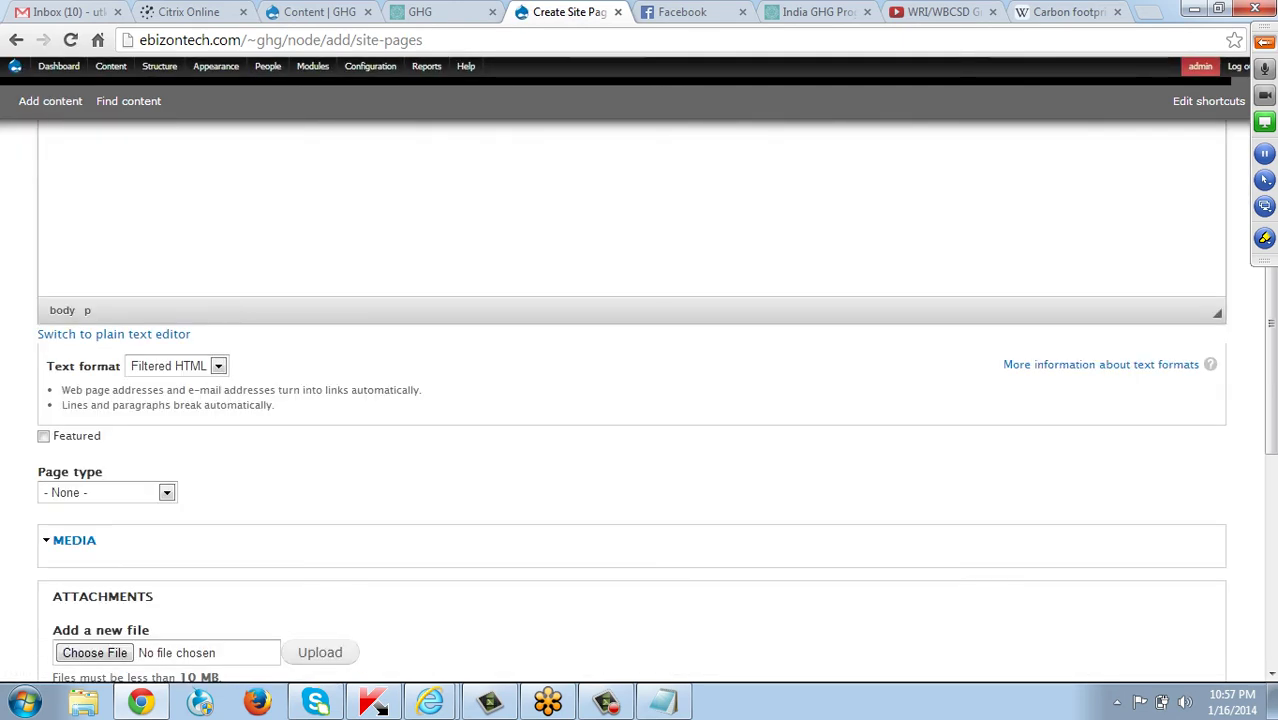
scroll(640, 400, "up", 1)
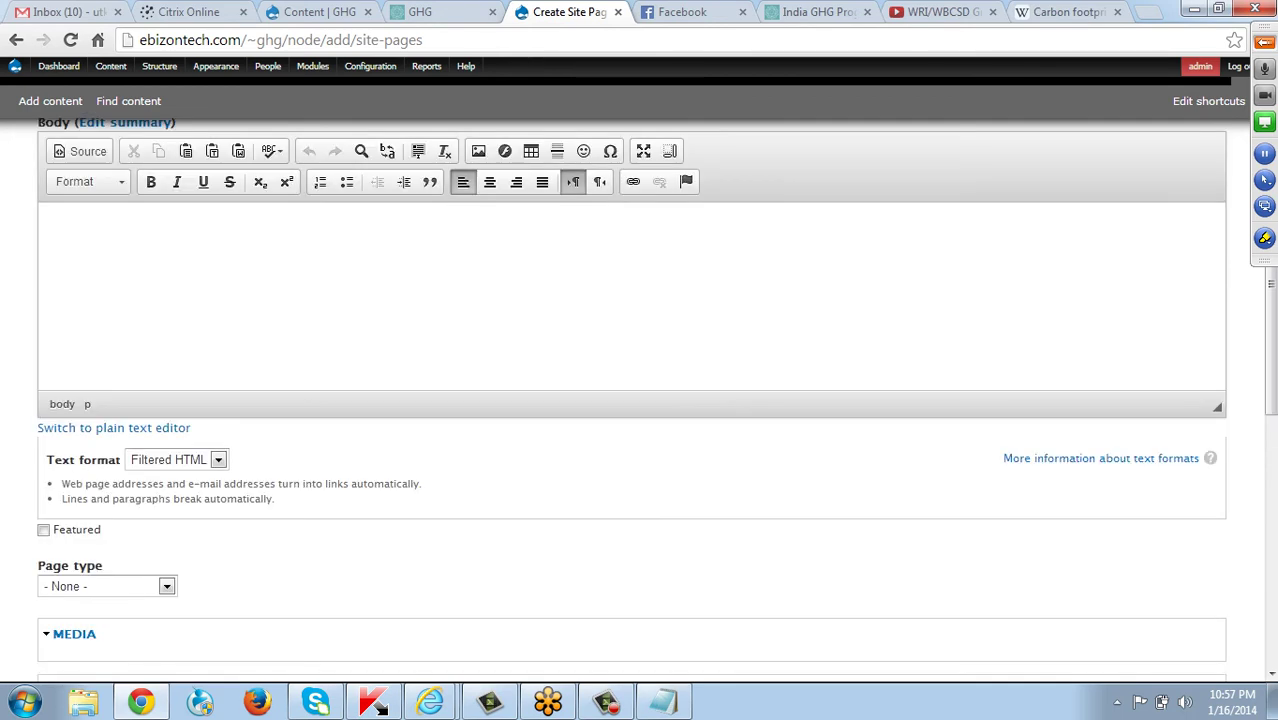
scroll(640, 400, "down", 3)
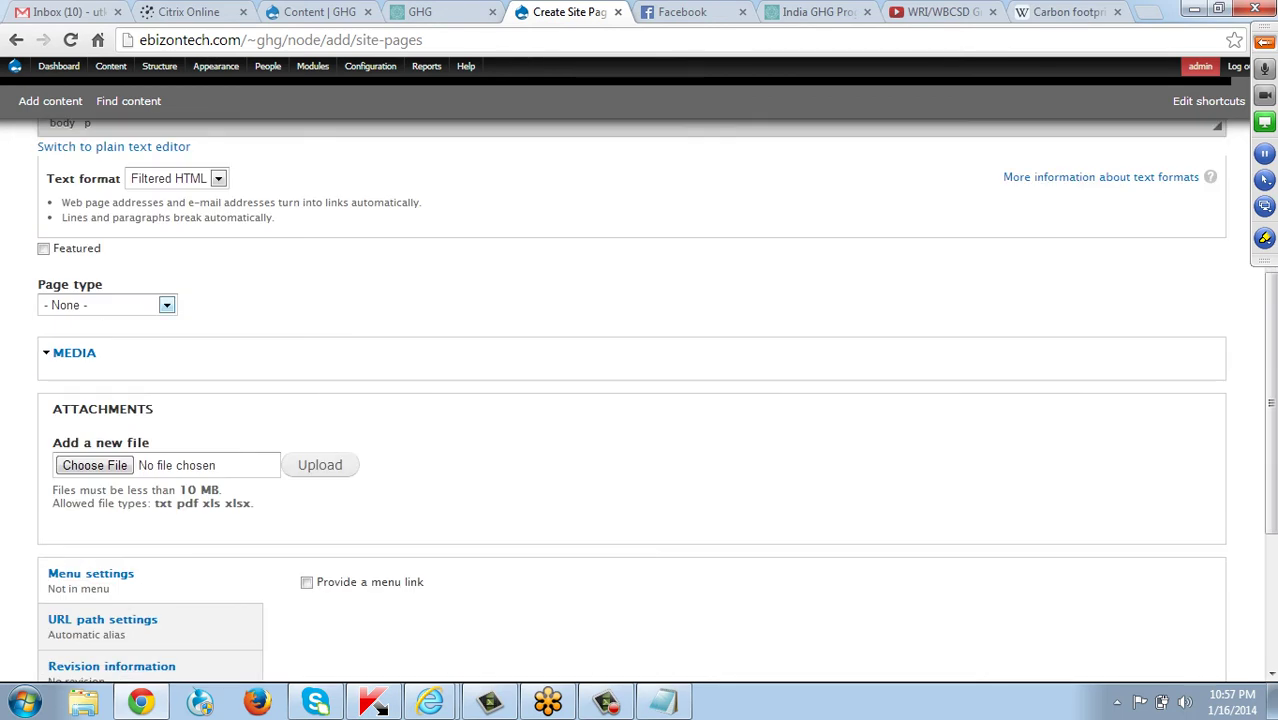
left_click(106, 305)
key("Up")
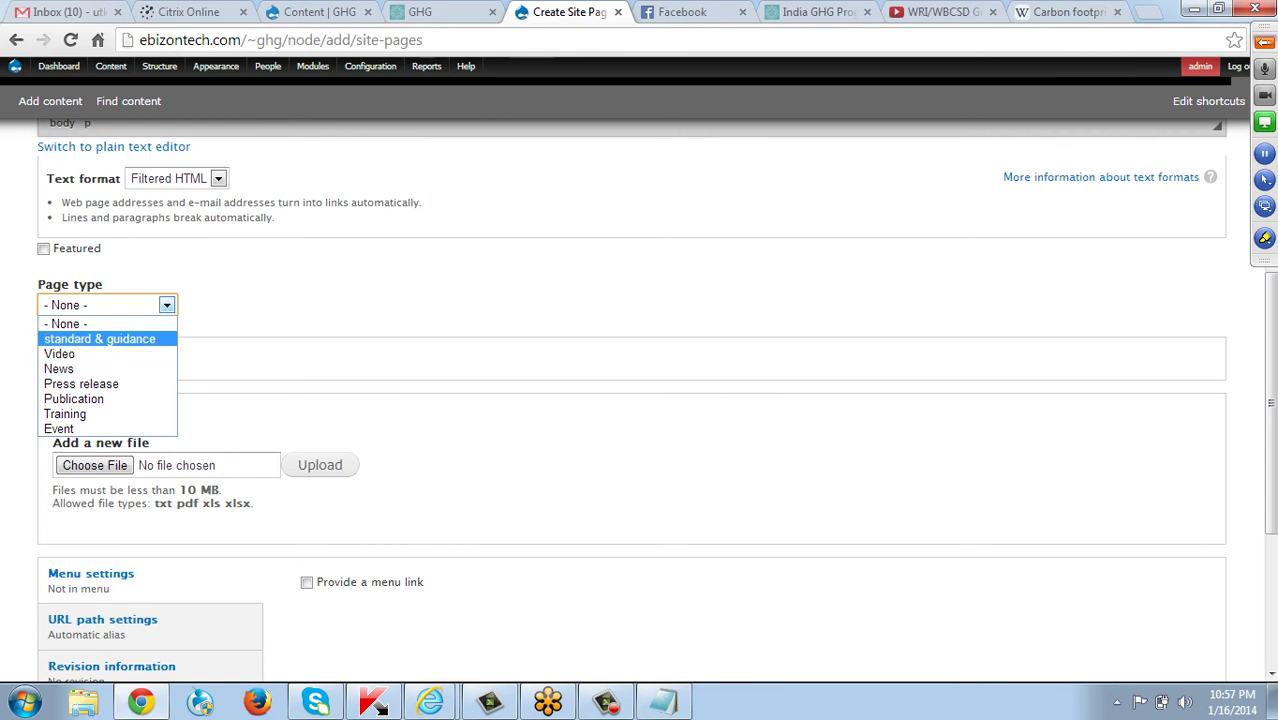
key("Return")
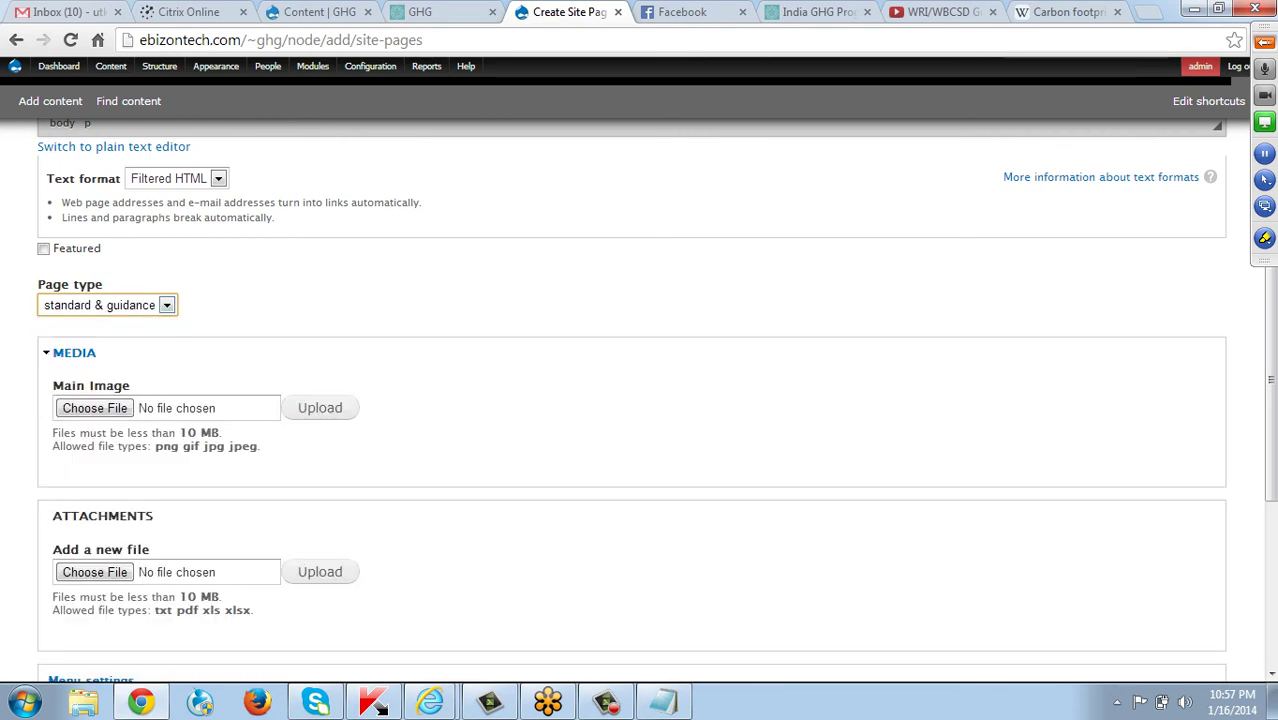
left_click(16, 40)
left_click(16, 40)
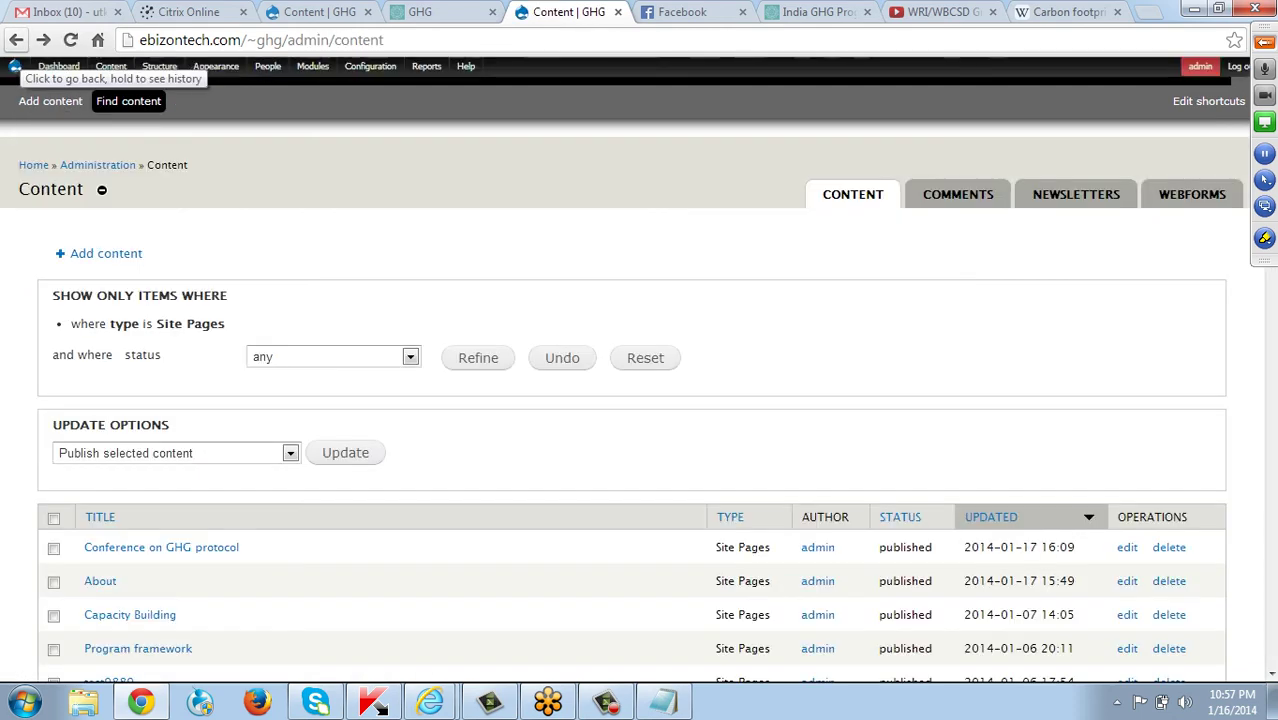
Return to Standards & Guidance and view the Explaining Scope 1, 2 & 3 and Corporate Standard pages.
left_click(16, 40)
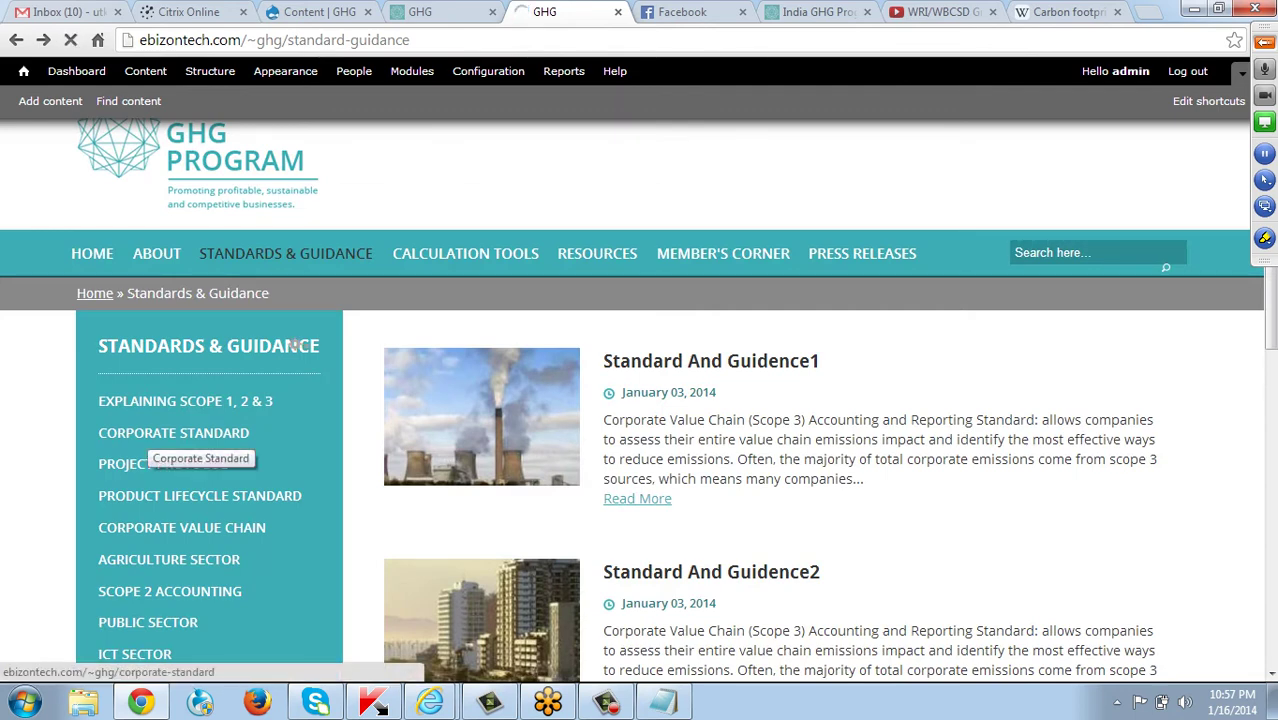
left_click(185, 401)
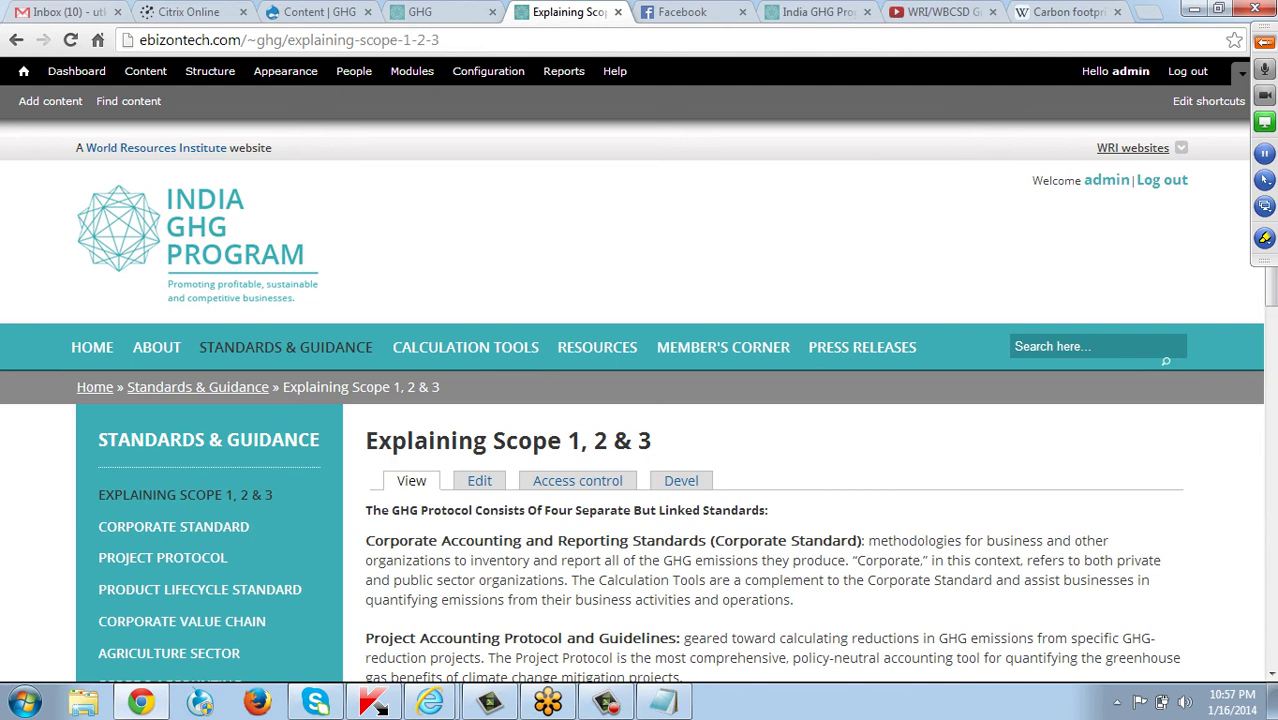
left_click(196, 527)
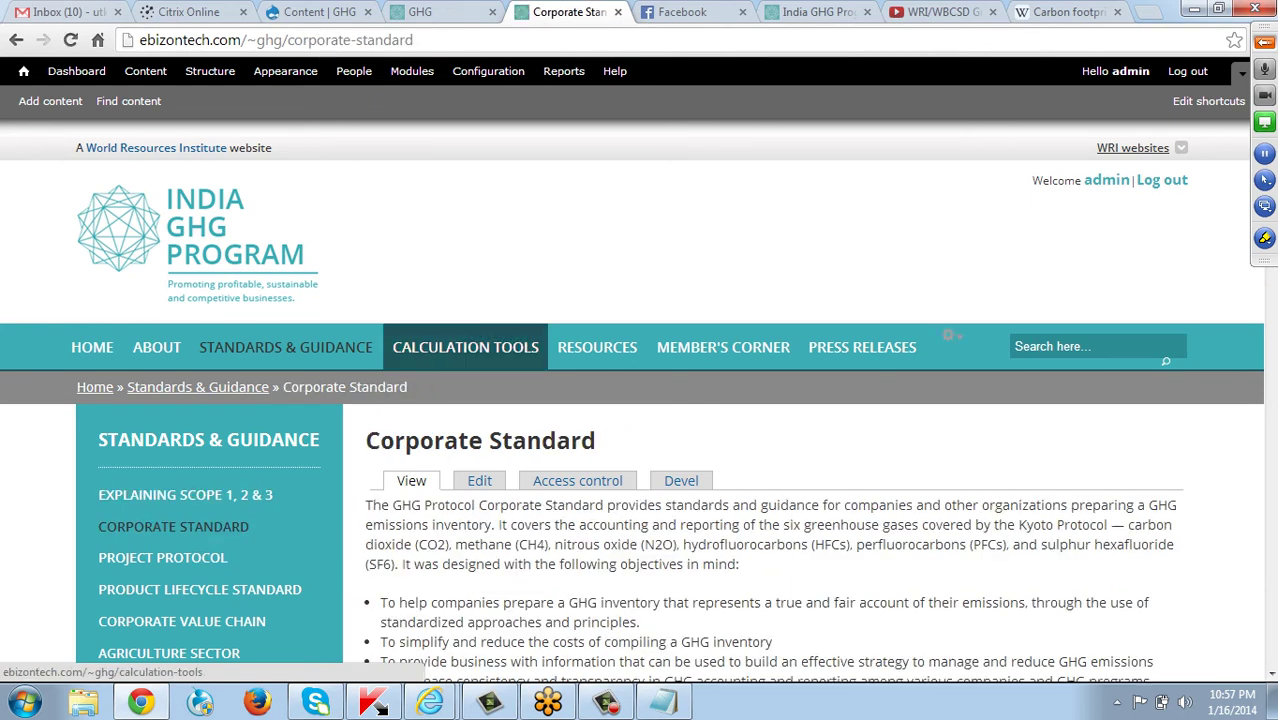
Browse Calculation Tools › Sectoral Toolsets to the Aluminum toolset page.
mouse_move(460, 356)
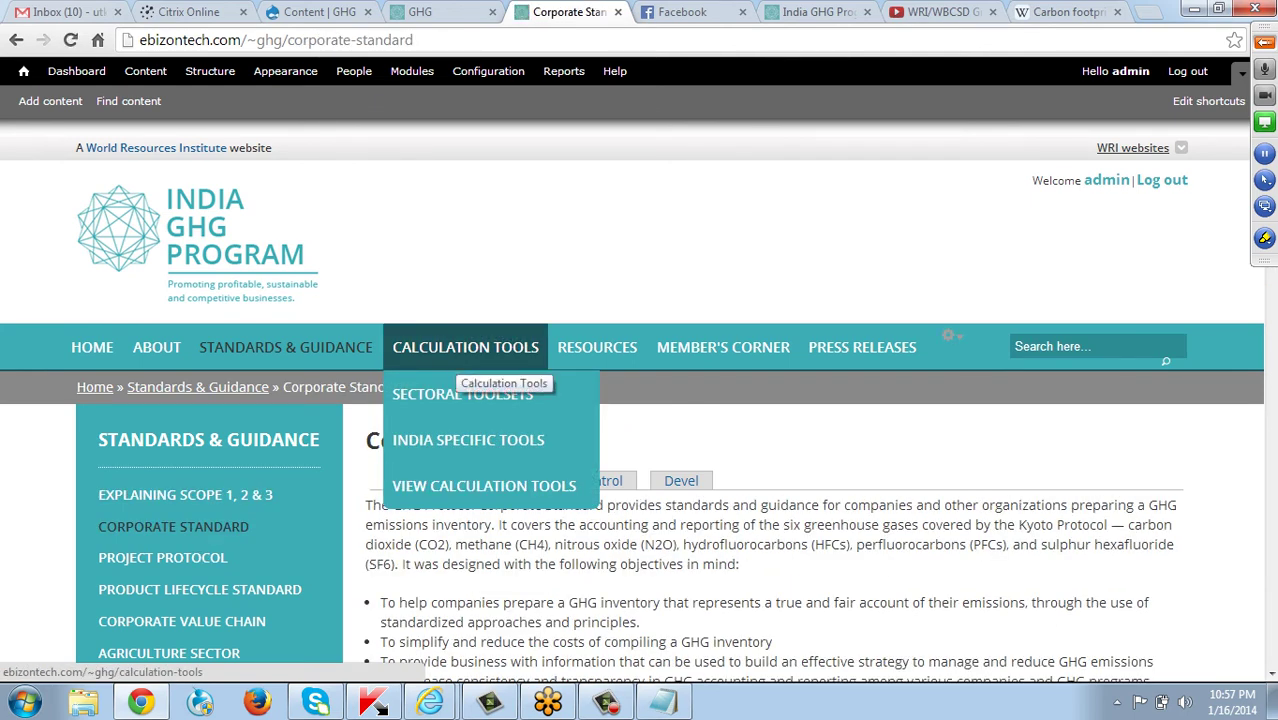
left_click(456, 356)
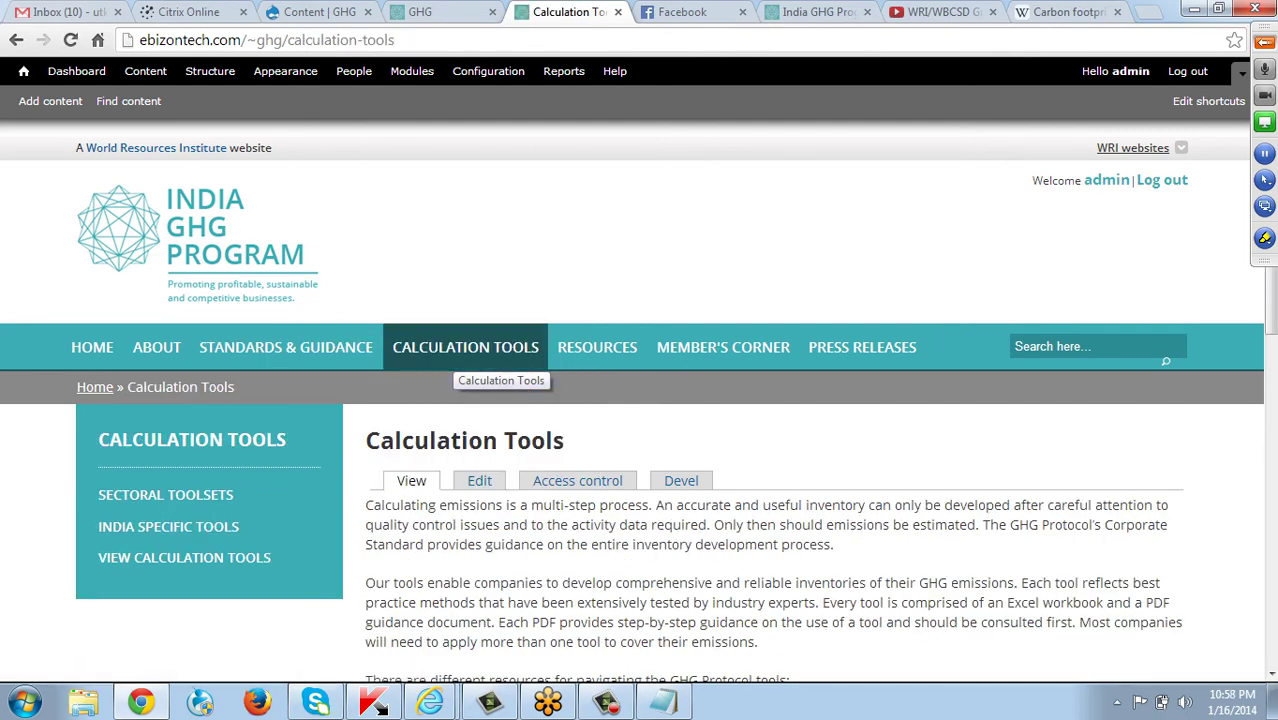
scroll(470, 360, "down", 3)
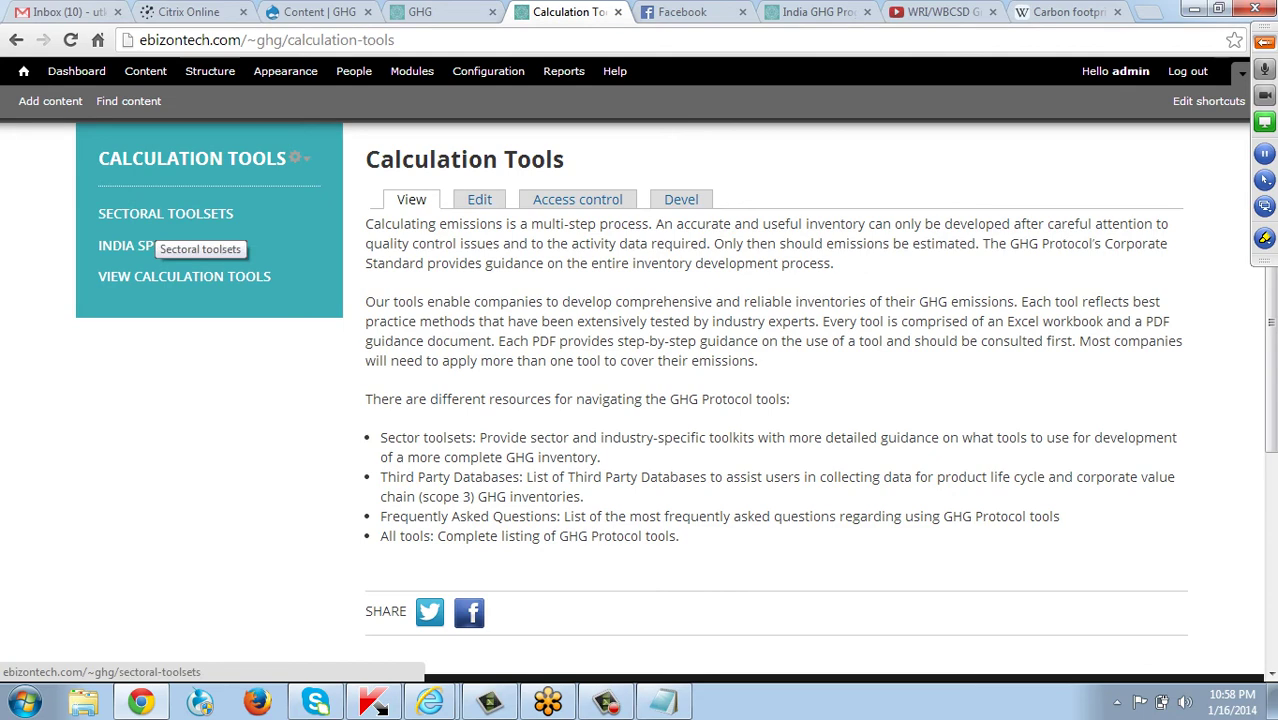
left_click(158, 215)
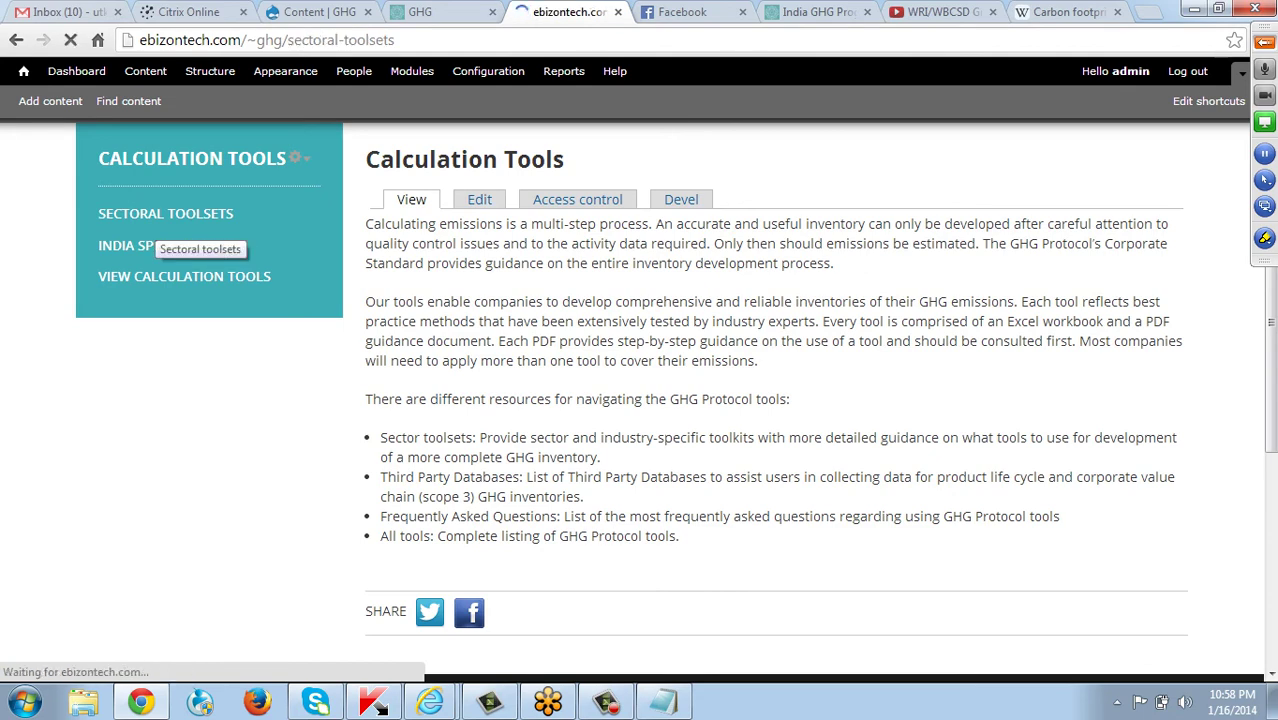
scroll(160, 235, "down", 4)
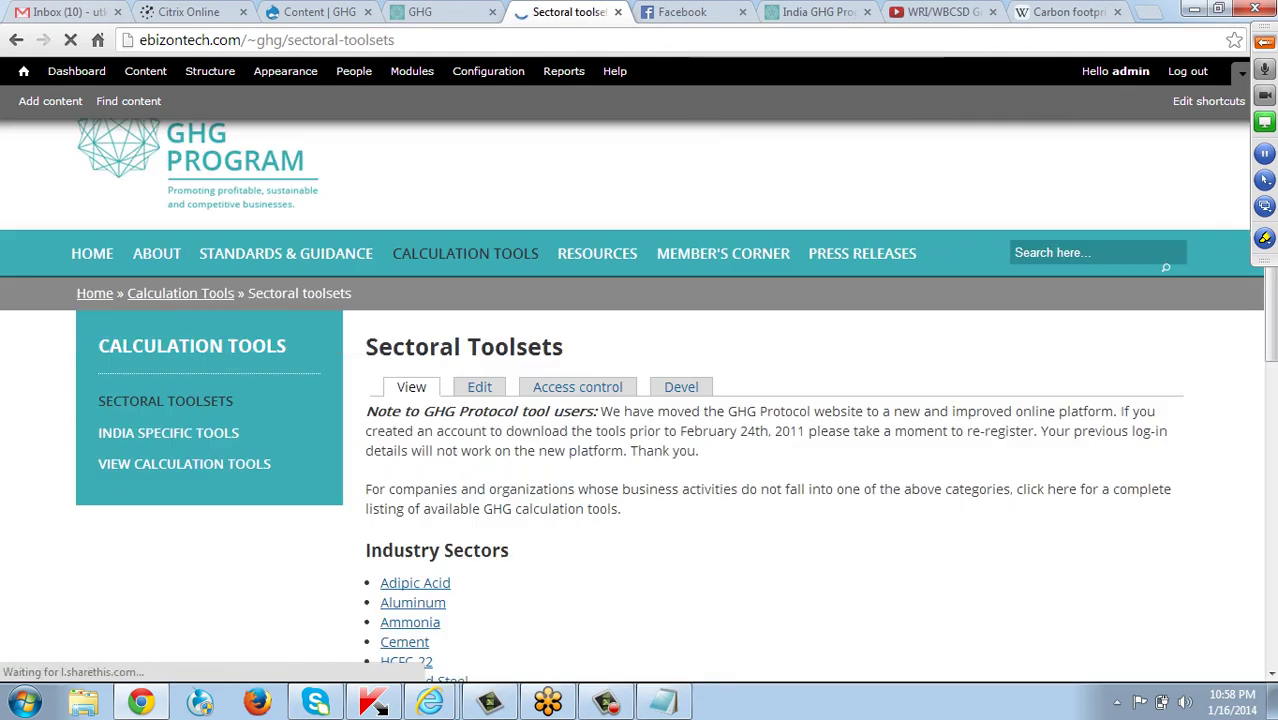
scroll(160, 235, "up", 2)
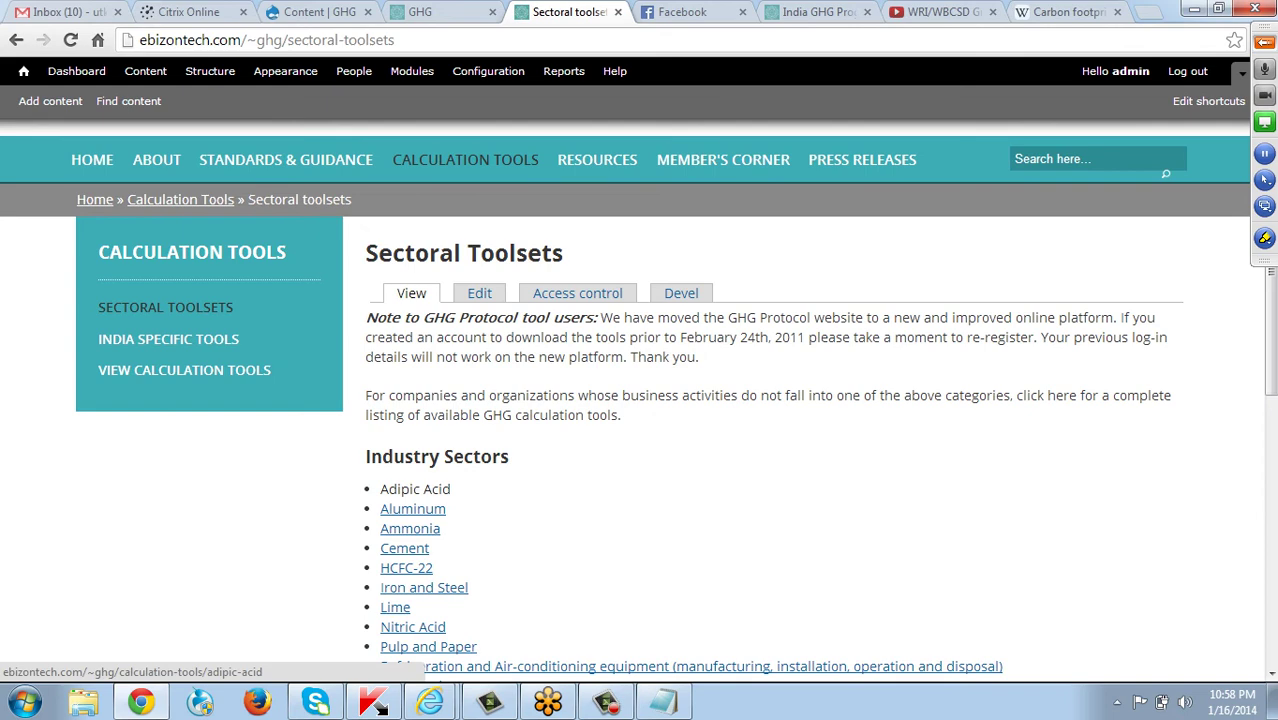
left_click(413, 508)
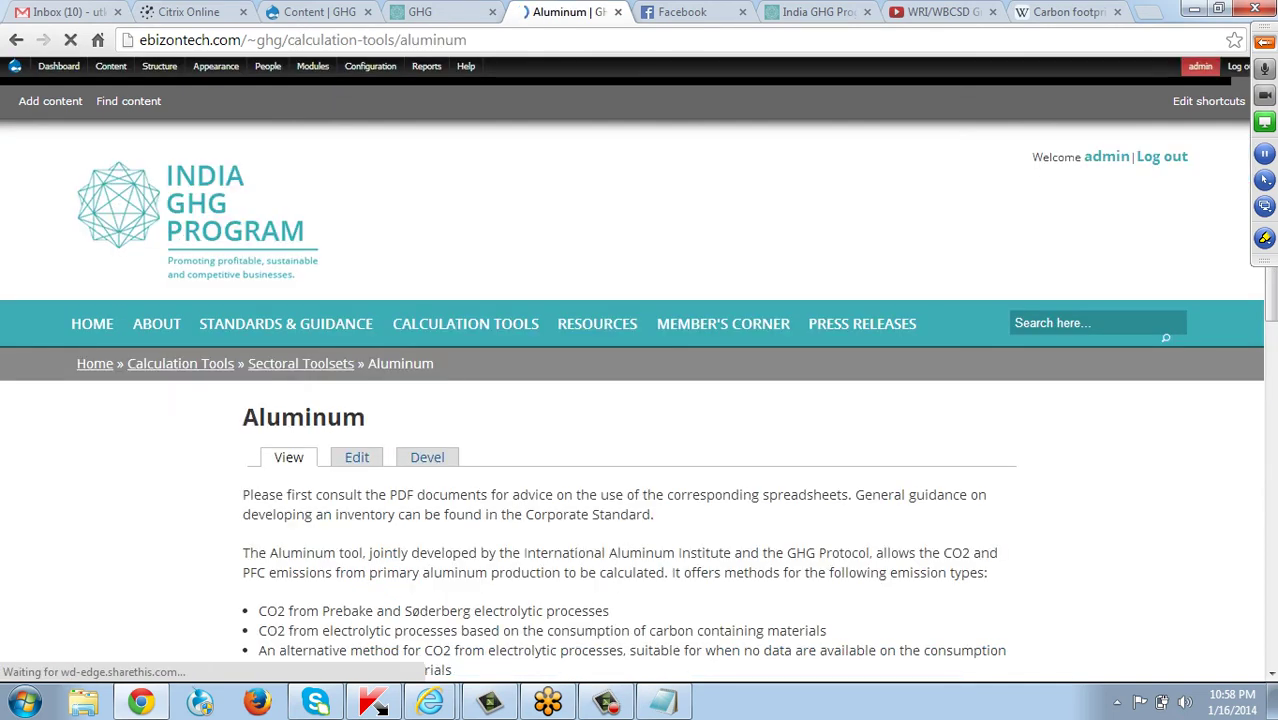
scroll(413, 508, "down", 6)
scroll(640, 400, "up", 3)
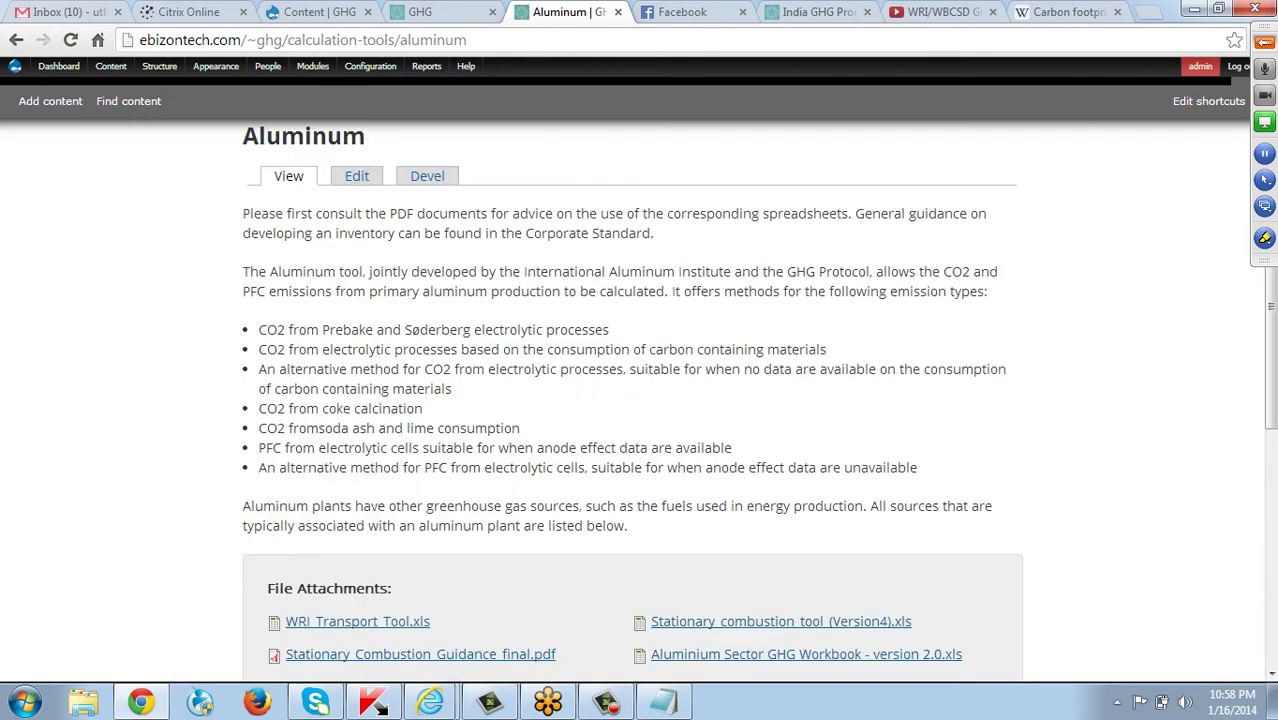
scroll(640, 400, "up", 3)
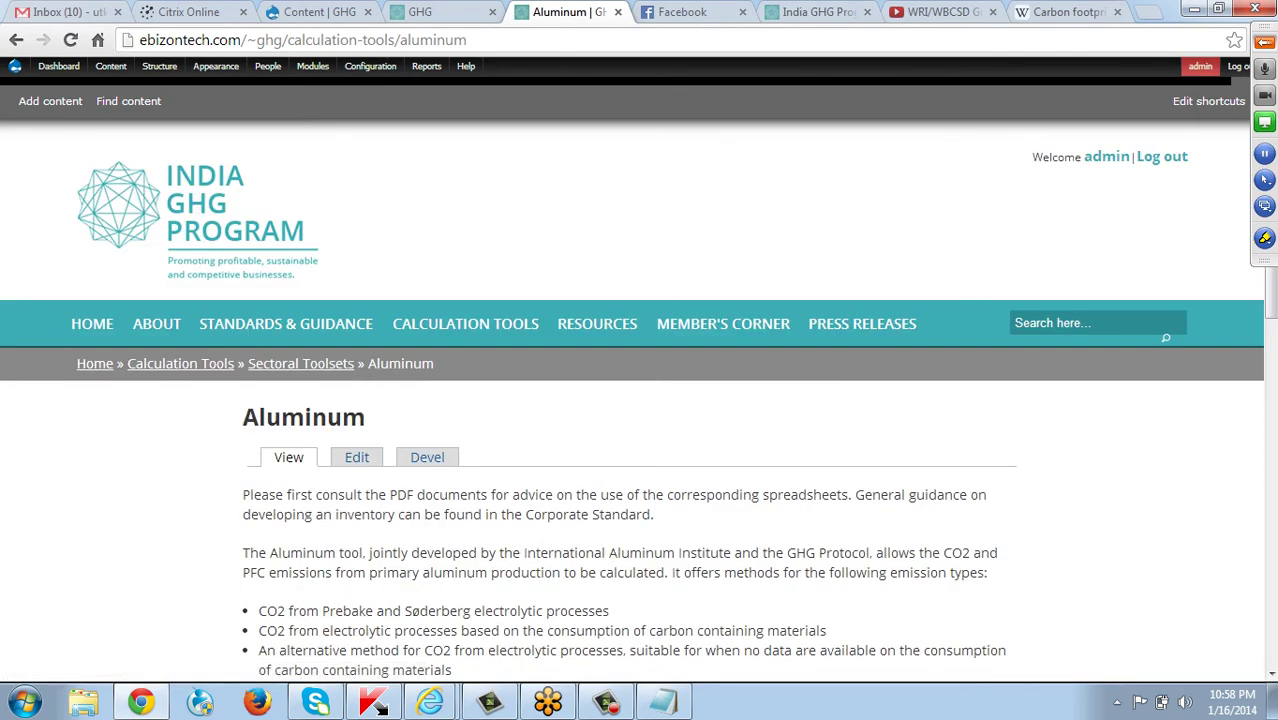
mouse_move(111, 66)
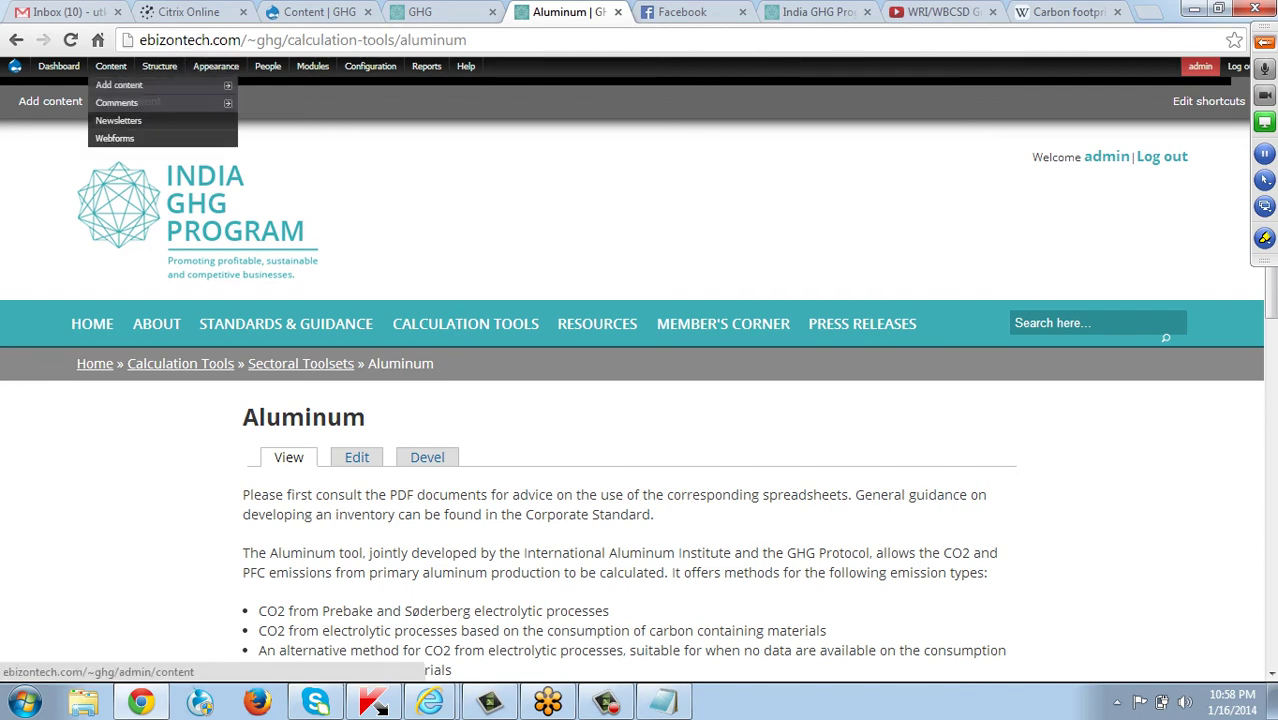
left_click(111, 66)
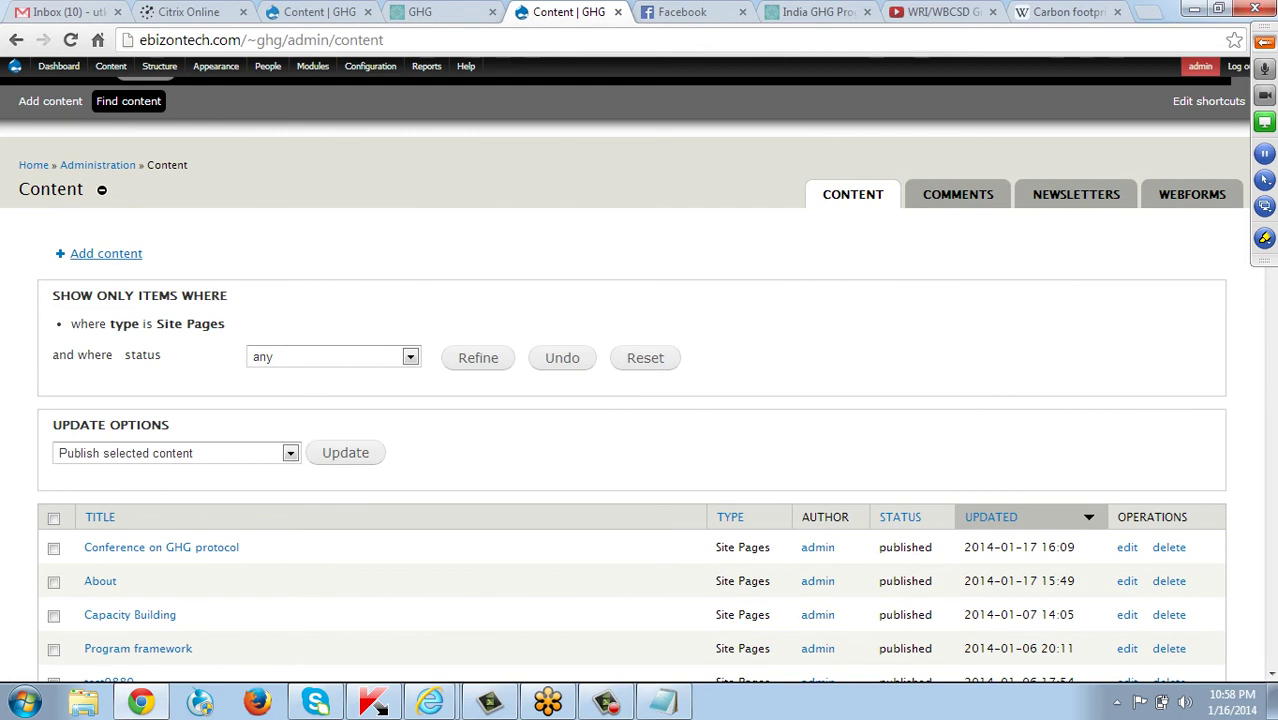
left_click(50, 101)
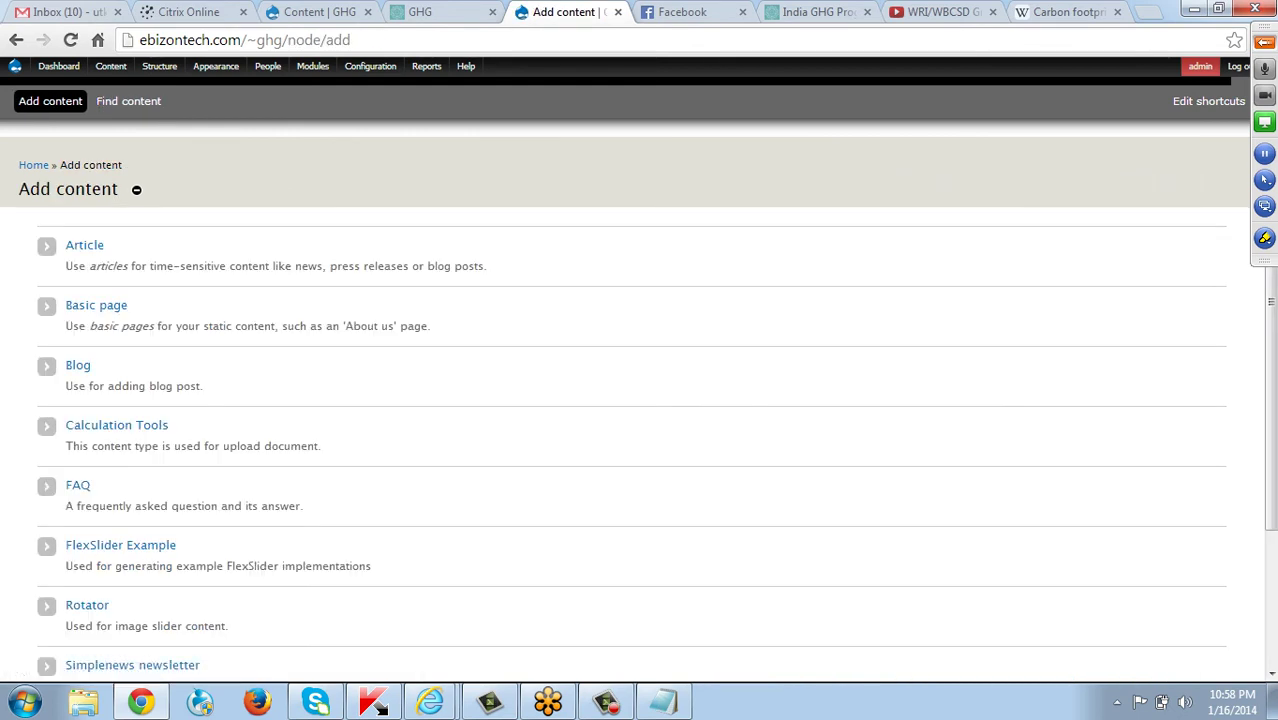
scroll(640, 400, "down", 1)
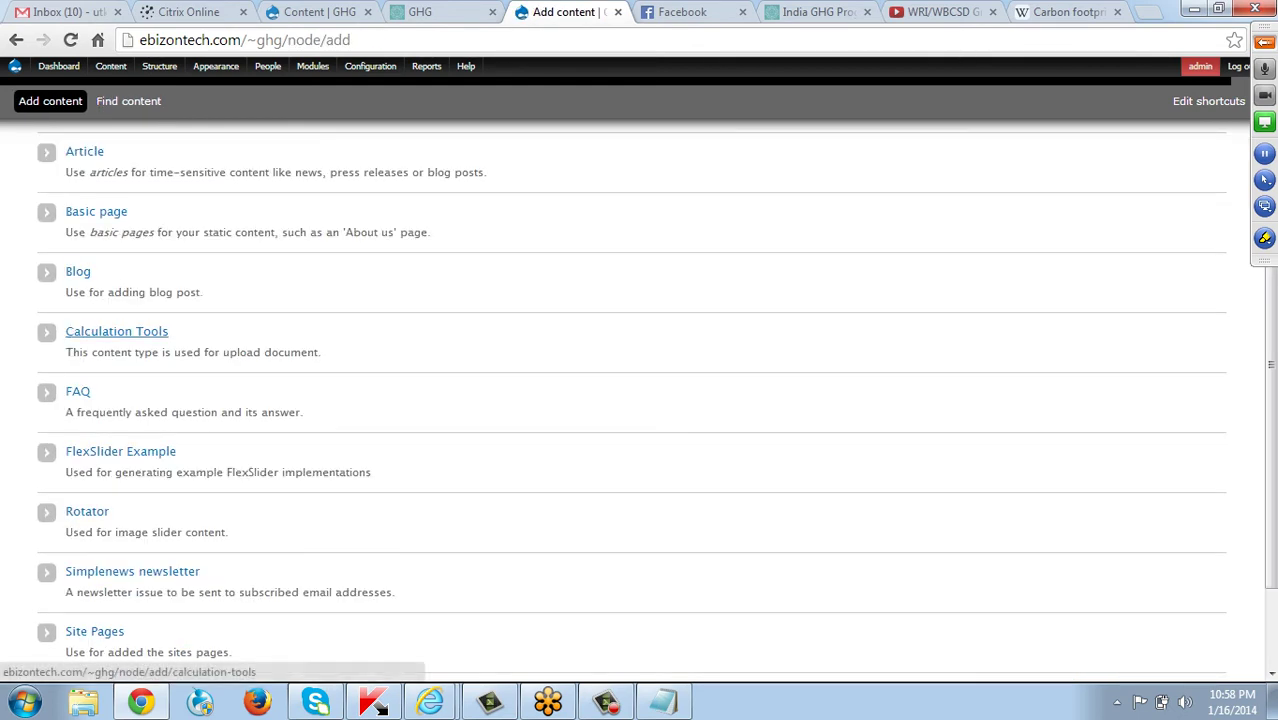
left_click(116, 331)
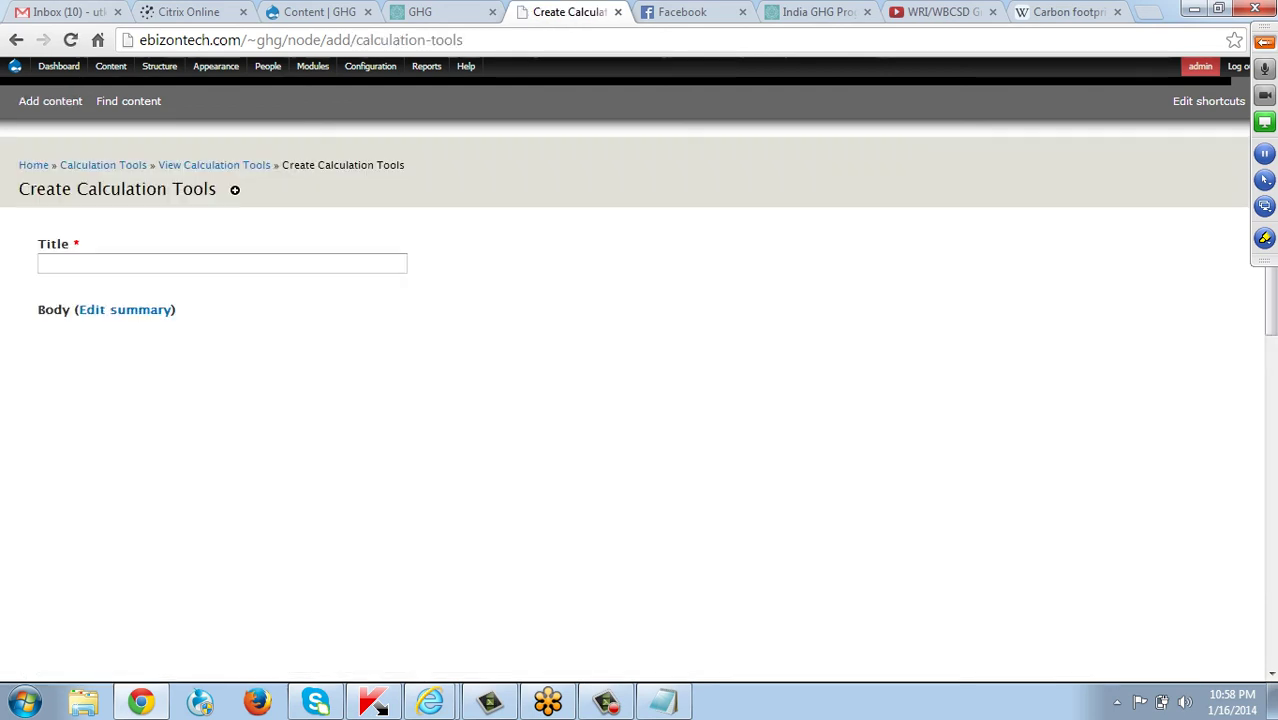
scroll(640, 400, "down", 3)
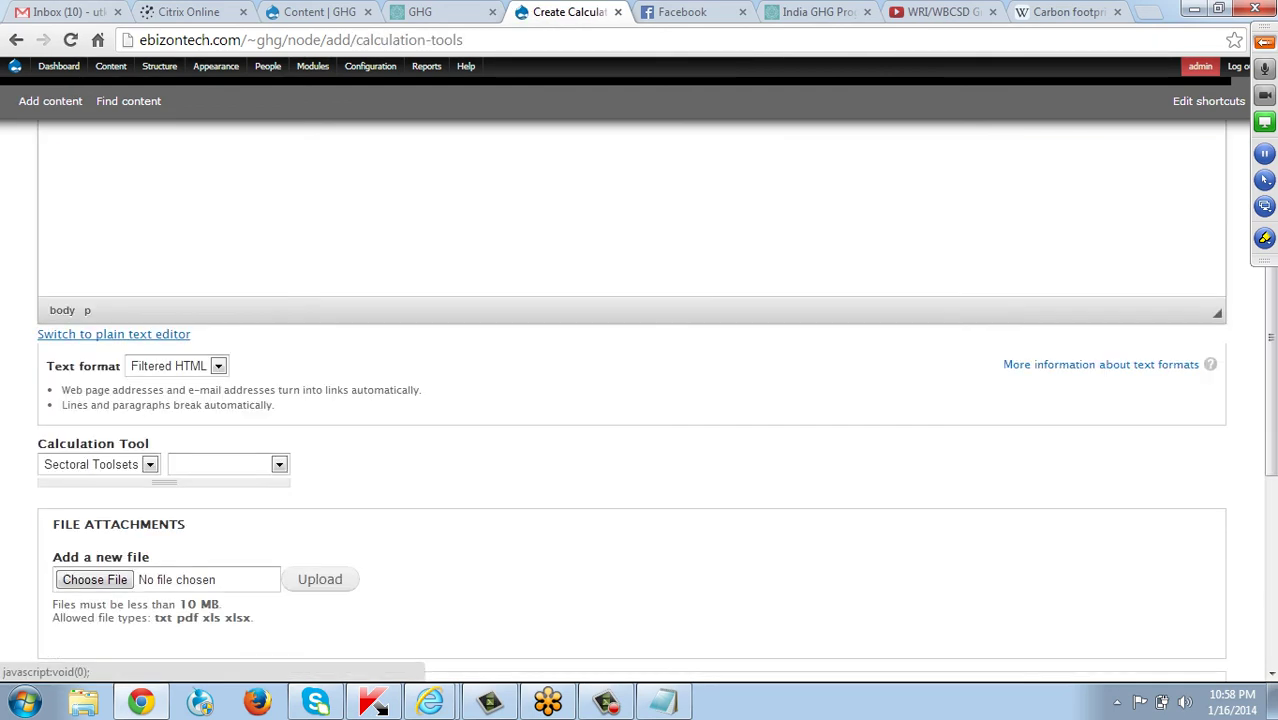
scroll(640, 400, "up", 3)
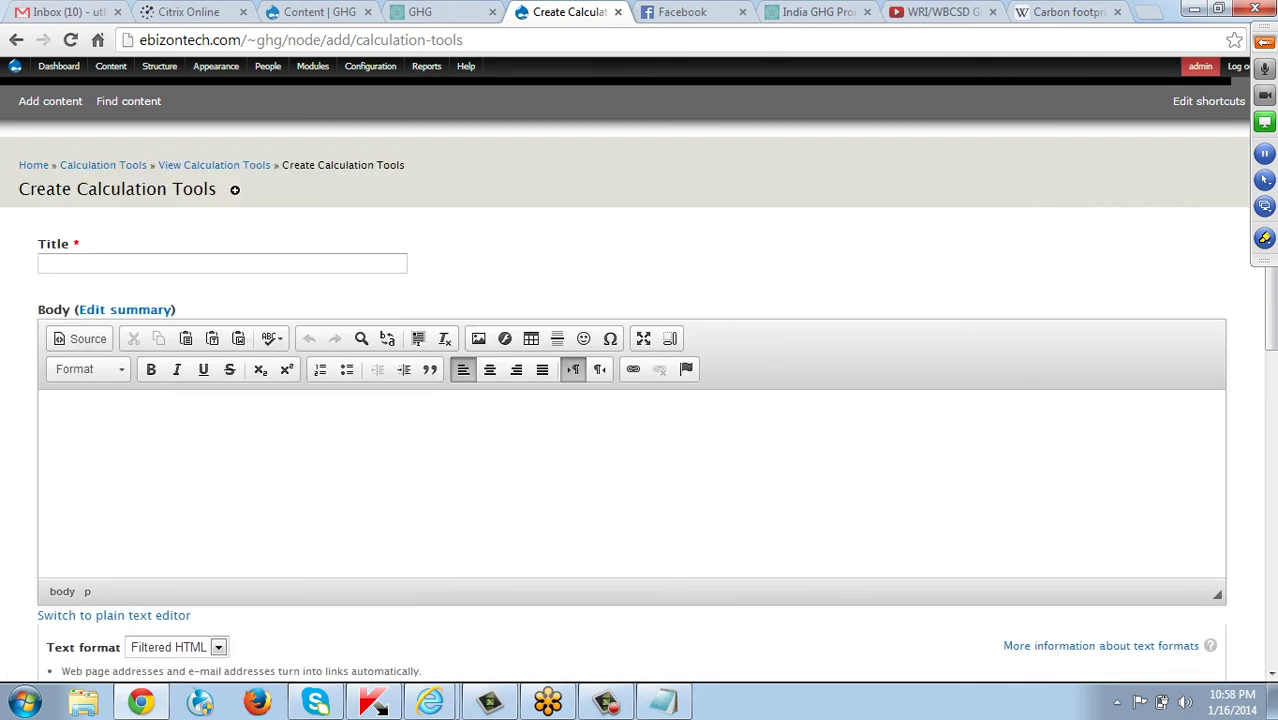
left_click(222, 263)
scroll(640, 400, "down", 5)
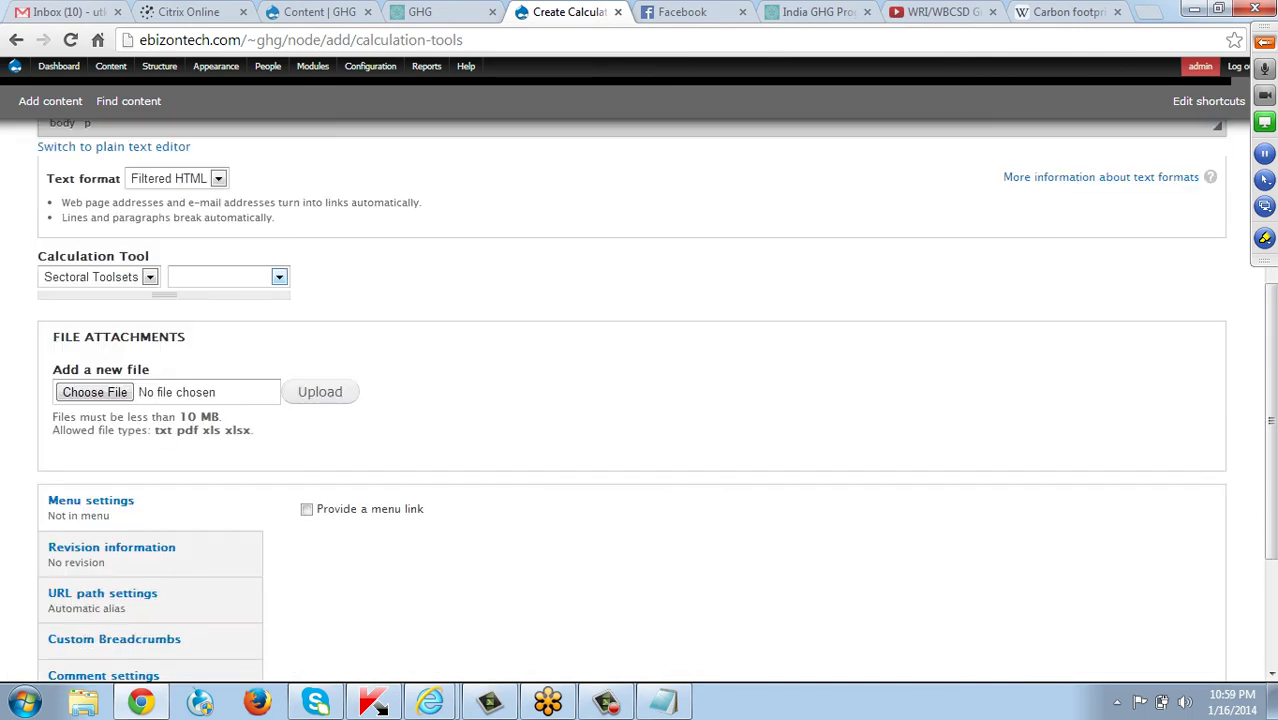
left_click(228, 277)
key("Escape")
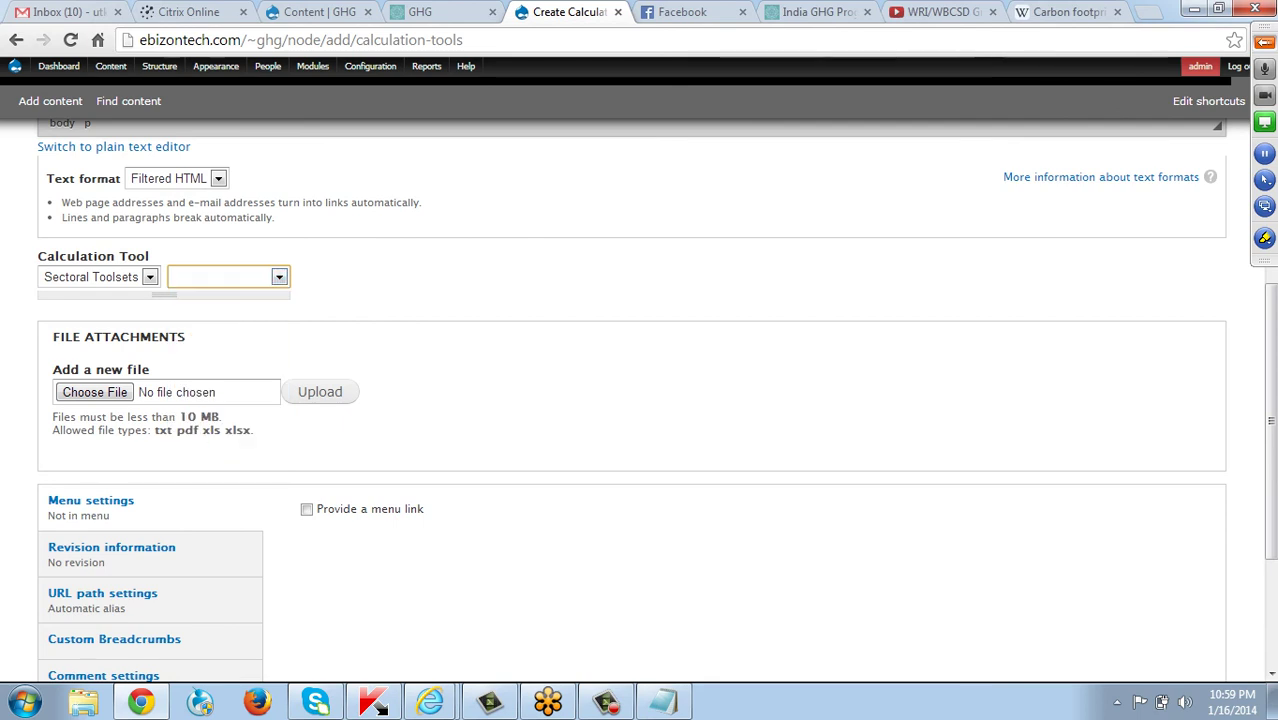
scroll(270, 245, "up", 4)
Title the entry 'New Calculation tools' and paste the Wikipedia paragraph on carbon footprint influences into Body.
left_click(222, 170)
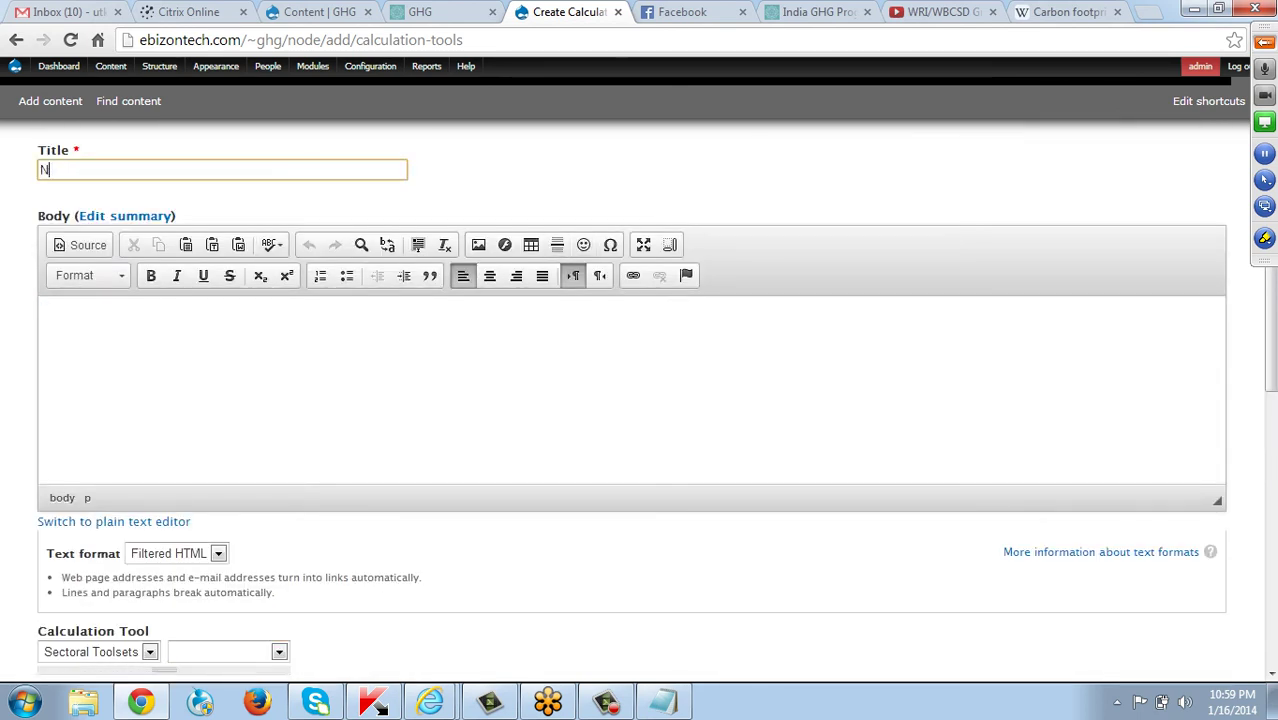
type("New Calculation tools")
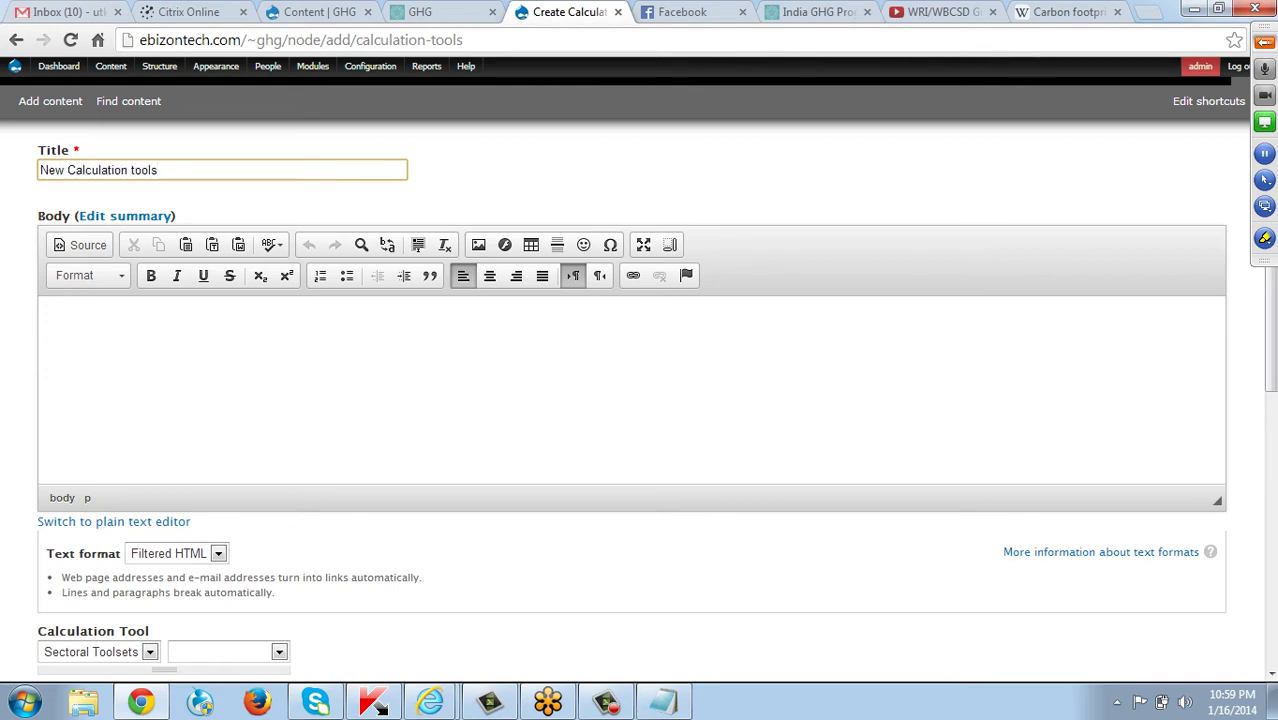
left_click(1045, 14)
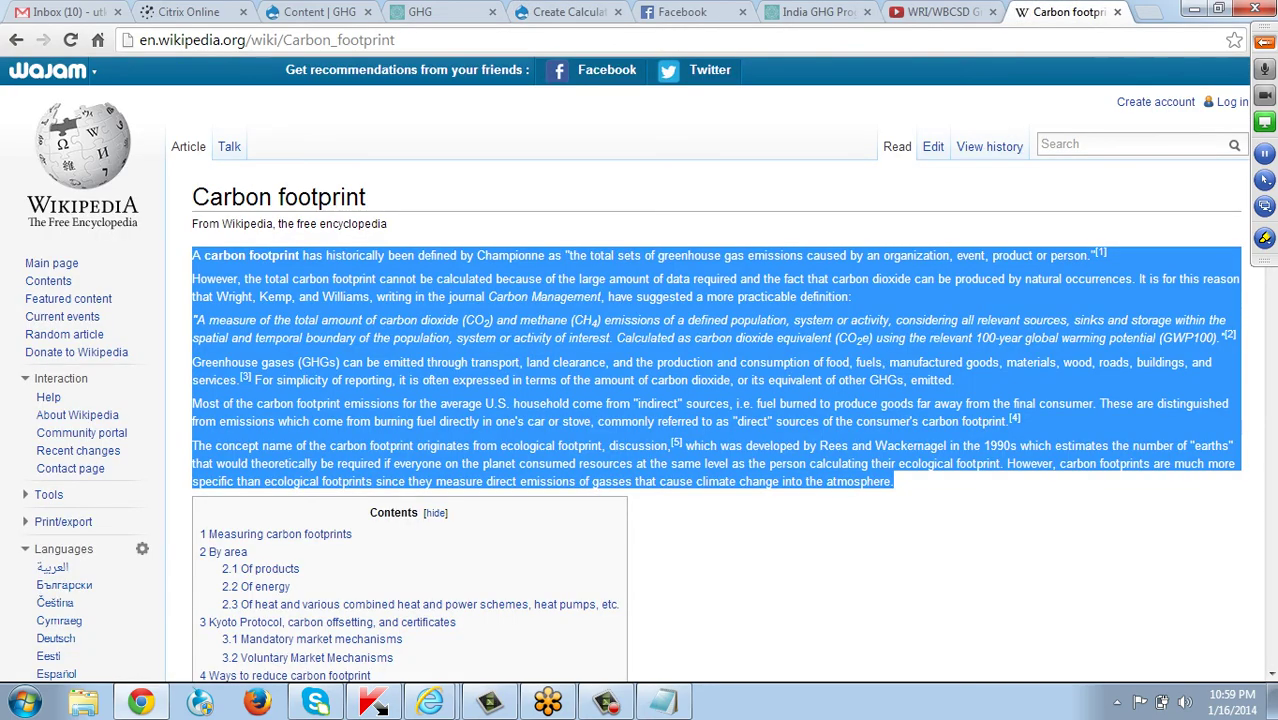
left_click(750, 405)
scroll(750, 405, "down", 5)
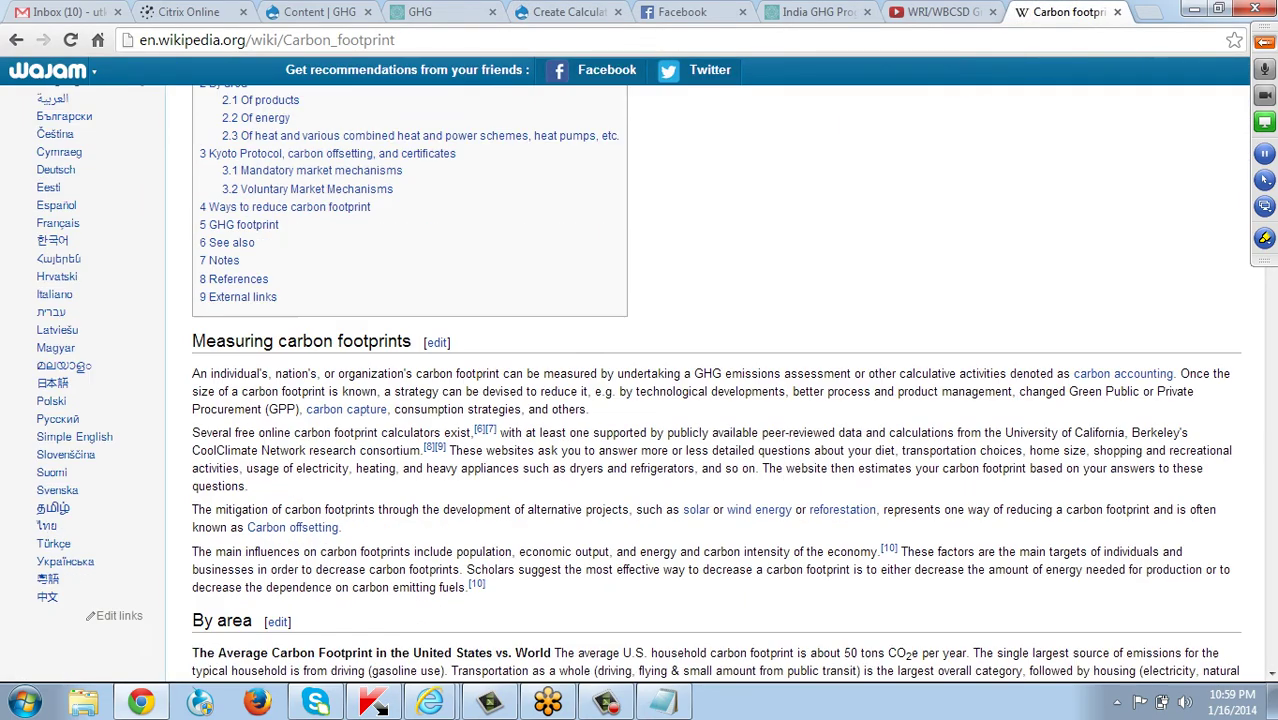
scroll(750, 405, "down", 2)
left_click_drag(199, 366, 465, 400)
key("ctrl+c")
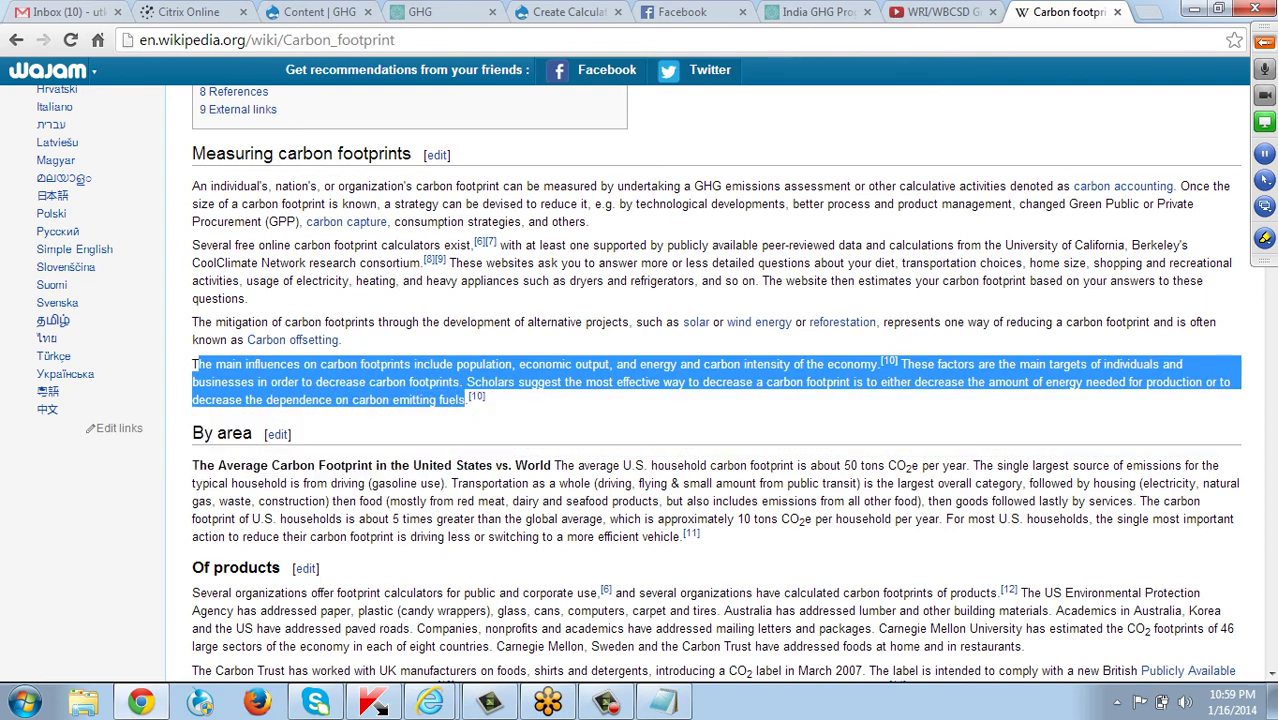
key("ctrl+5")
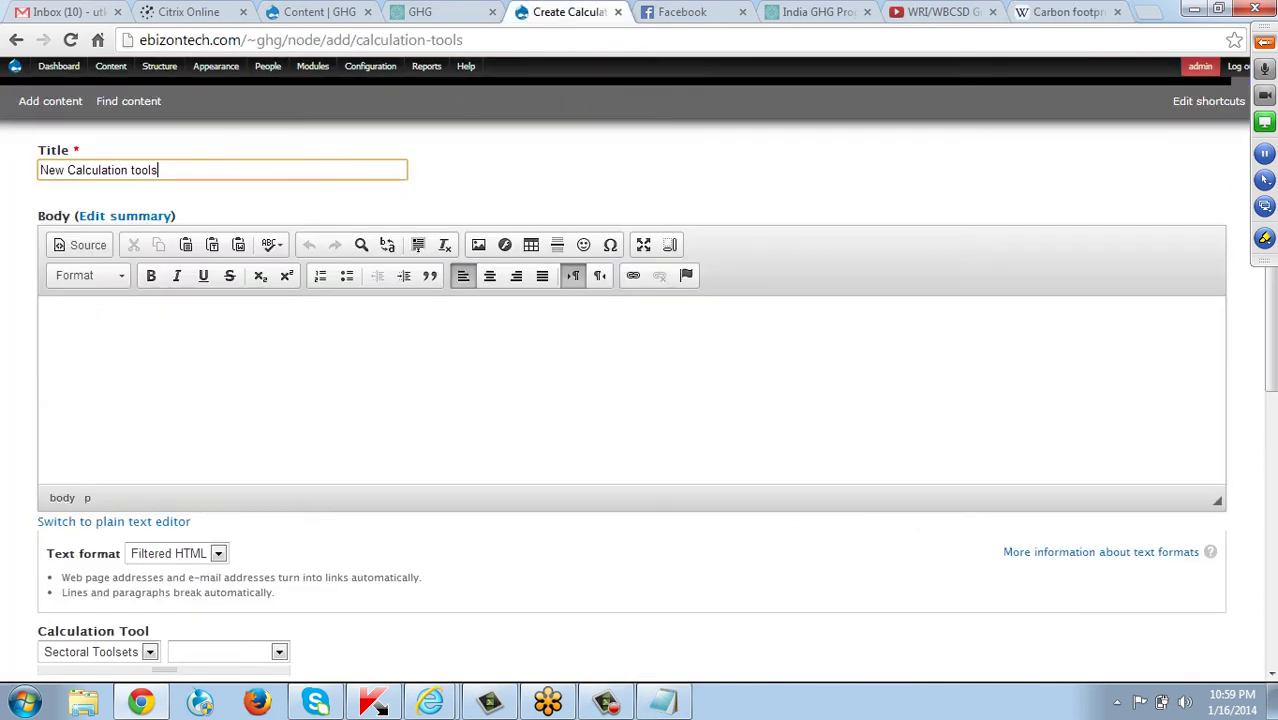
left_click(60, 318)
key("ctrl+v")
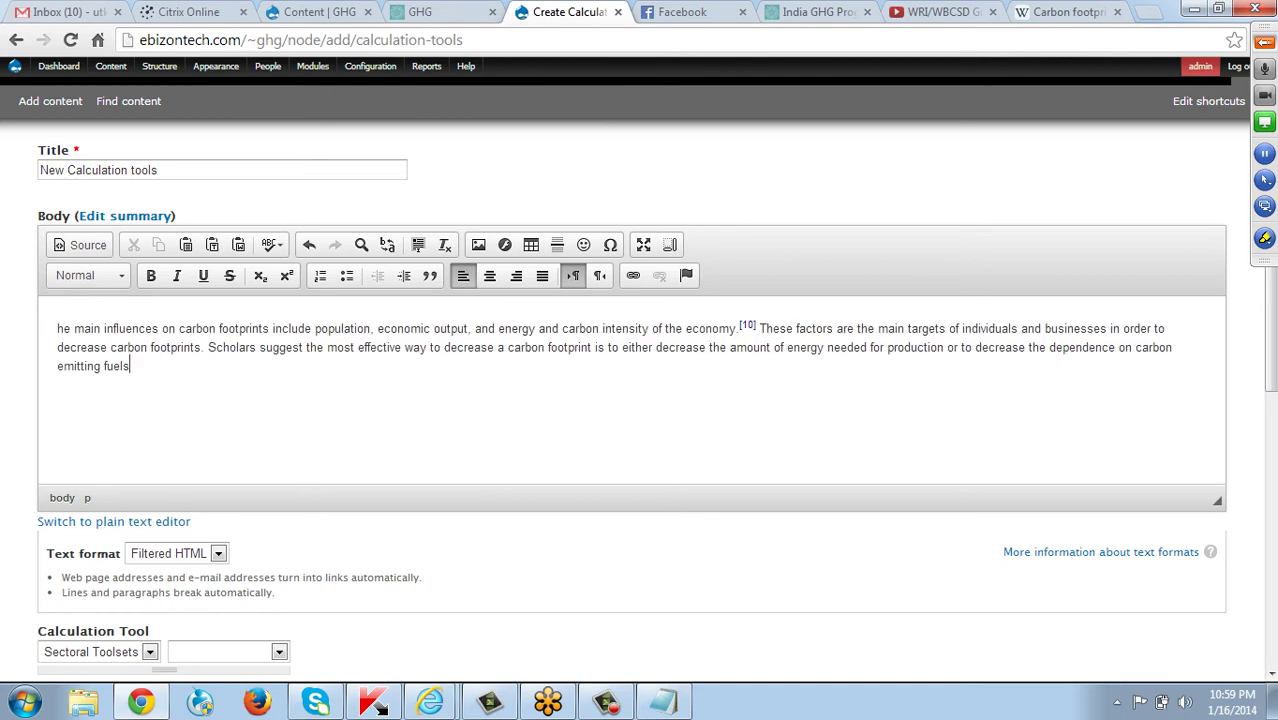
scroll(640, 400, "down", 3)
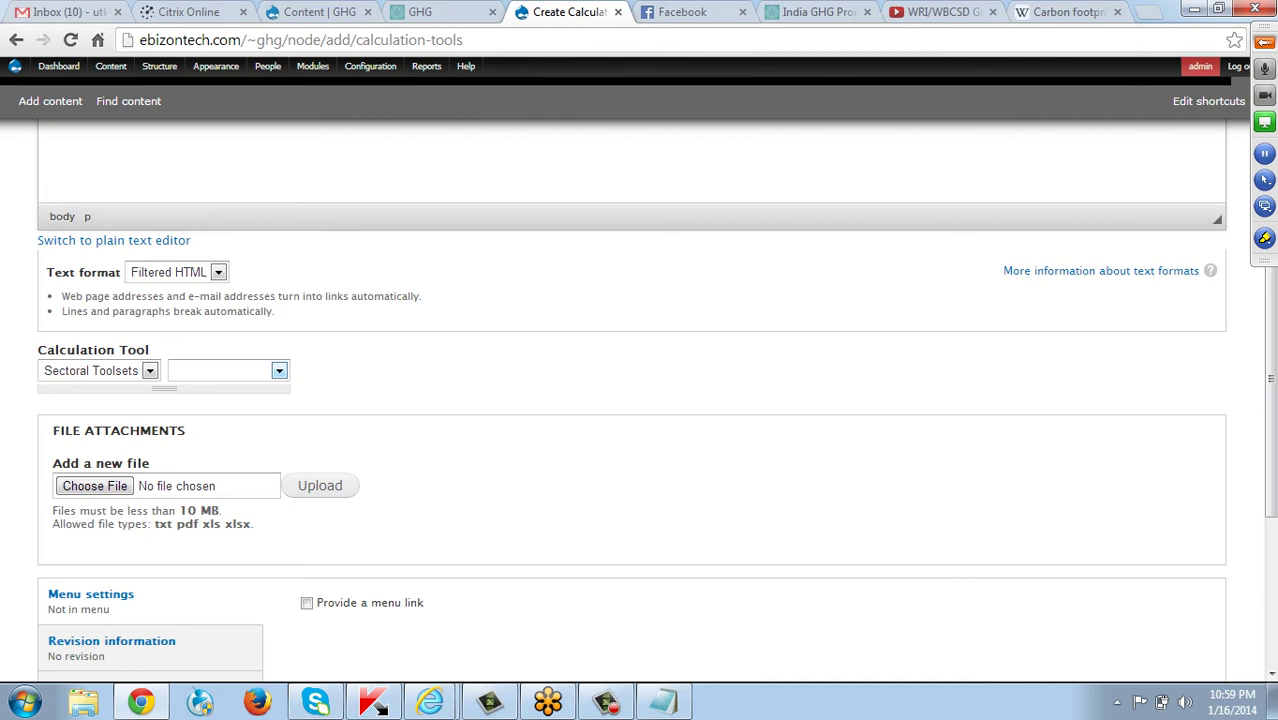
Set the entry's Calculation Tool to Sectoral Toolsets › Aluminium.
left_click(278, 370)
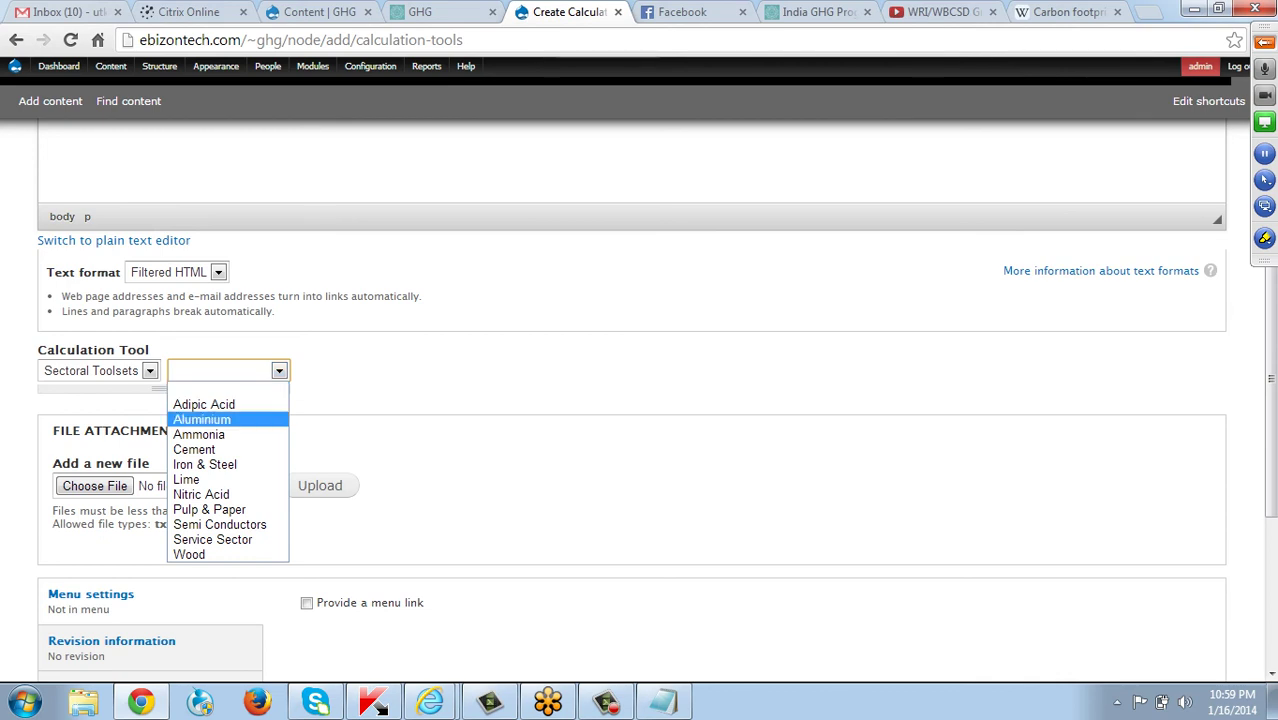
left_click(201, 419)
scroll(640, 400, "down", 2)
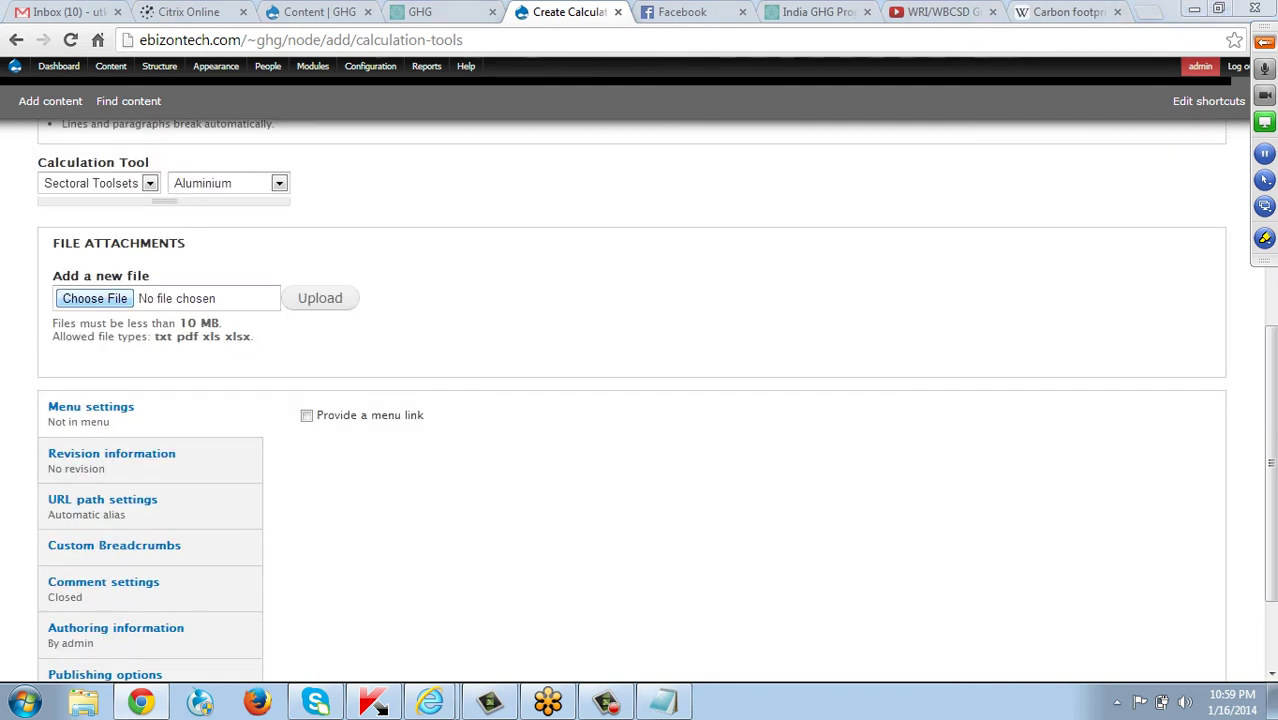
Try attaching Business Analyst Trainee.docx from the Desktop. Drupal rejects it, and the second file pick is cancelled.
left_click(95, 298)
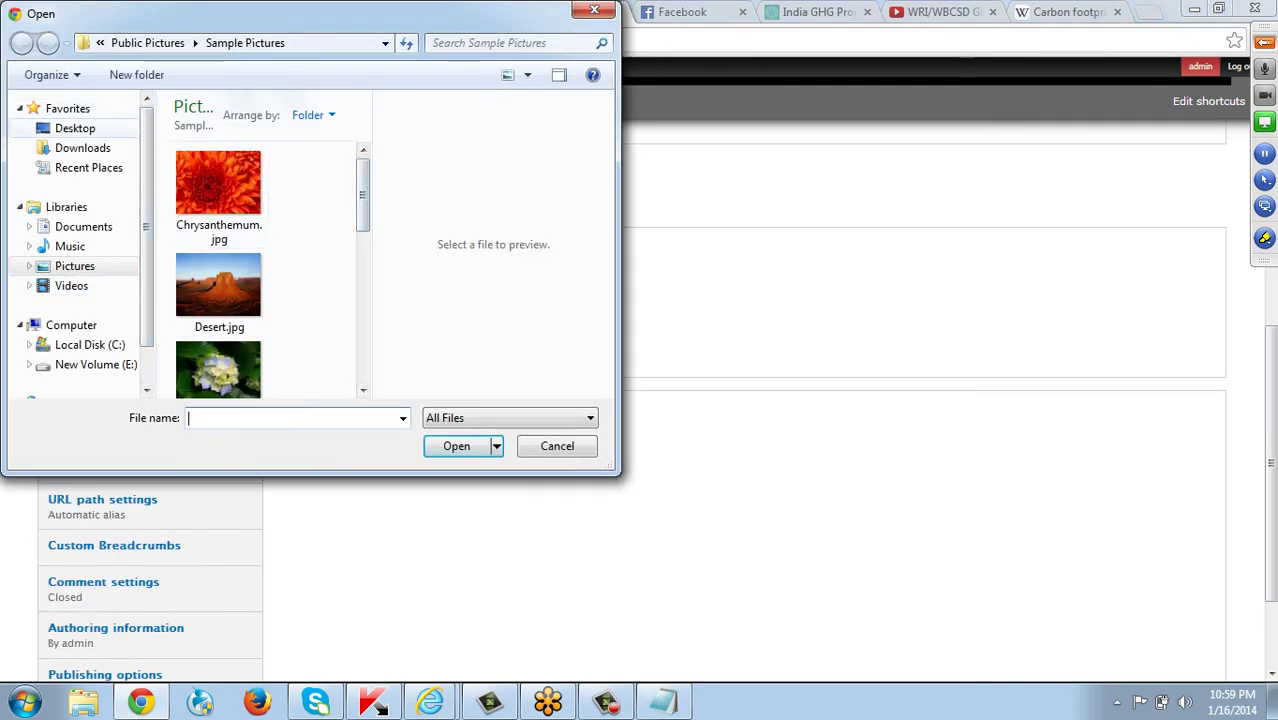
left_click(75, 128)
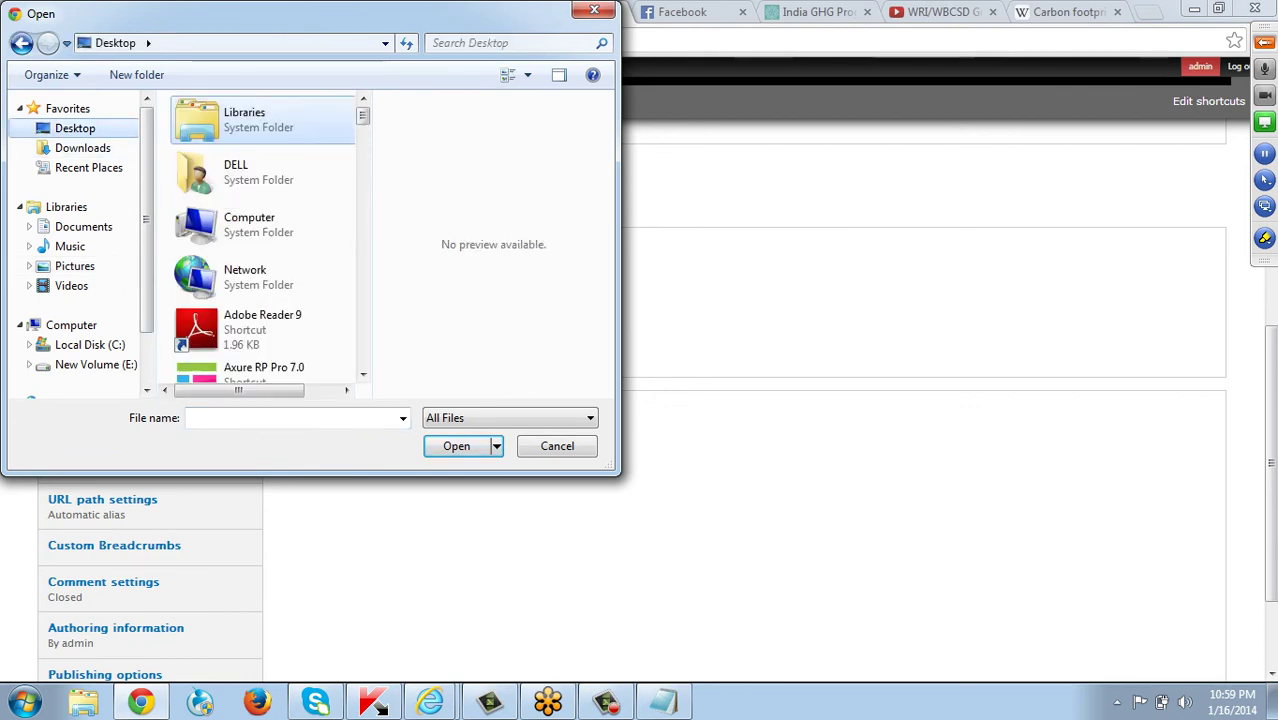
scroll(270, 236, "down", 10)
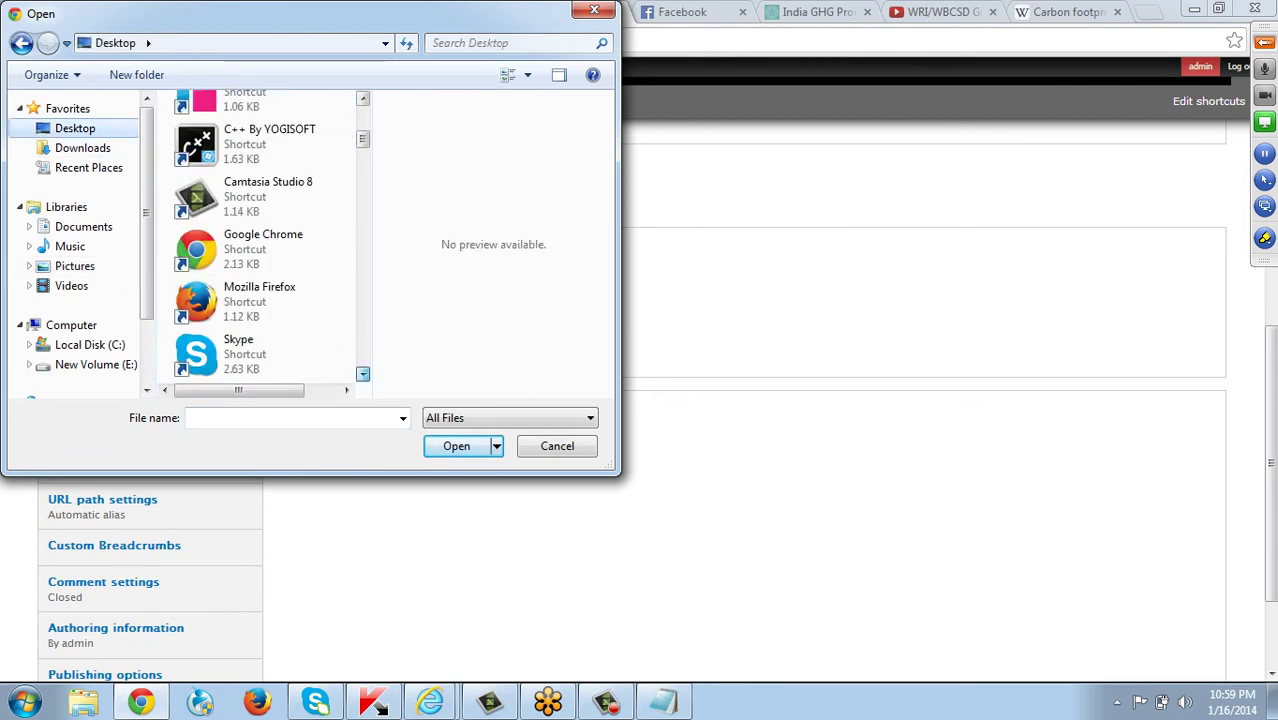
scroll(362, 373, "down", 4)
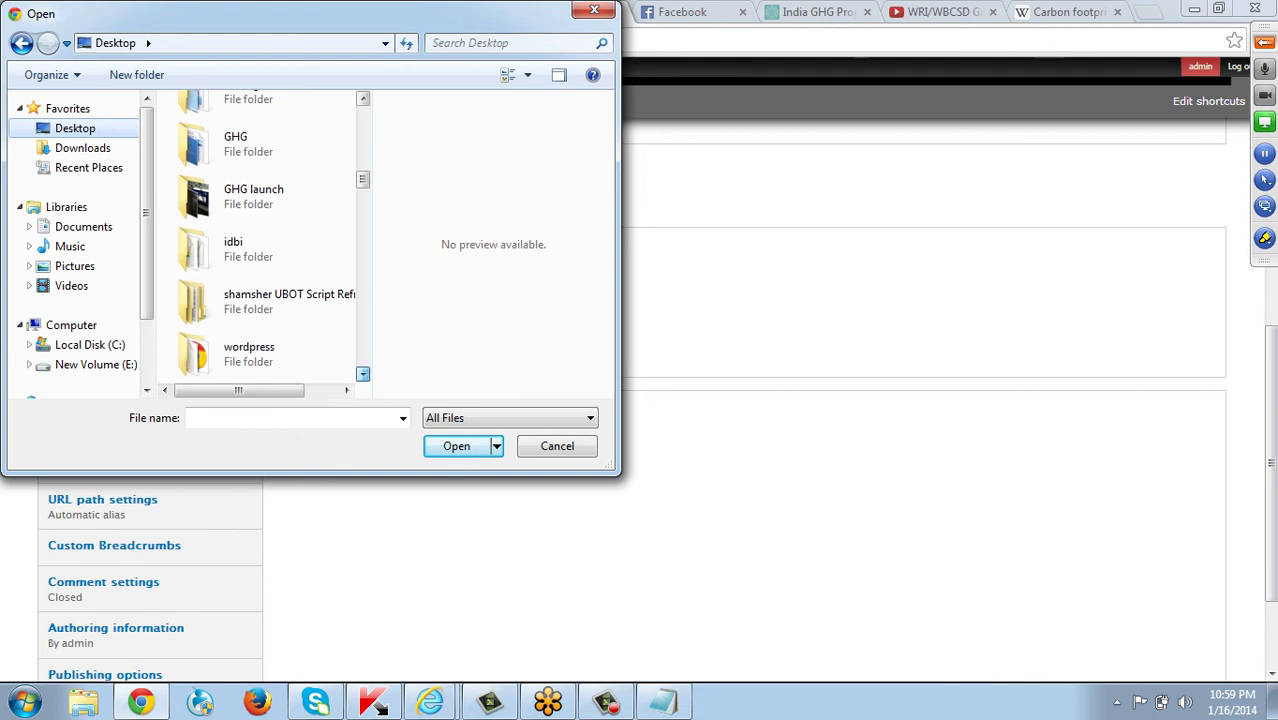
scroll(362, 373, "down", 1)
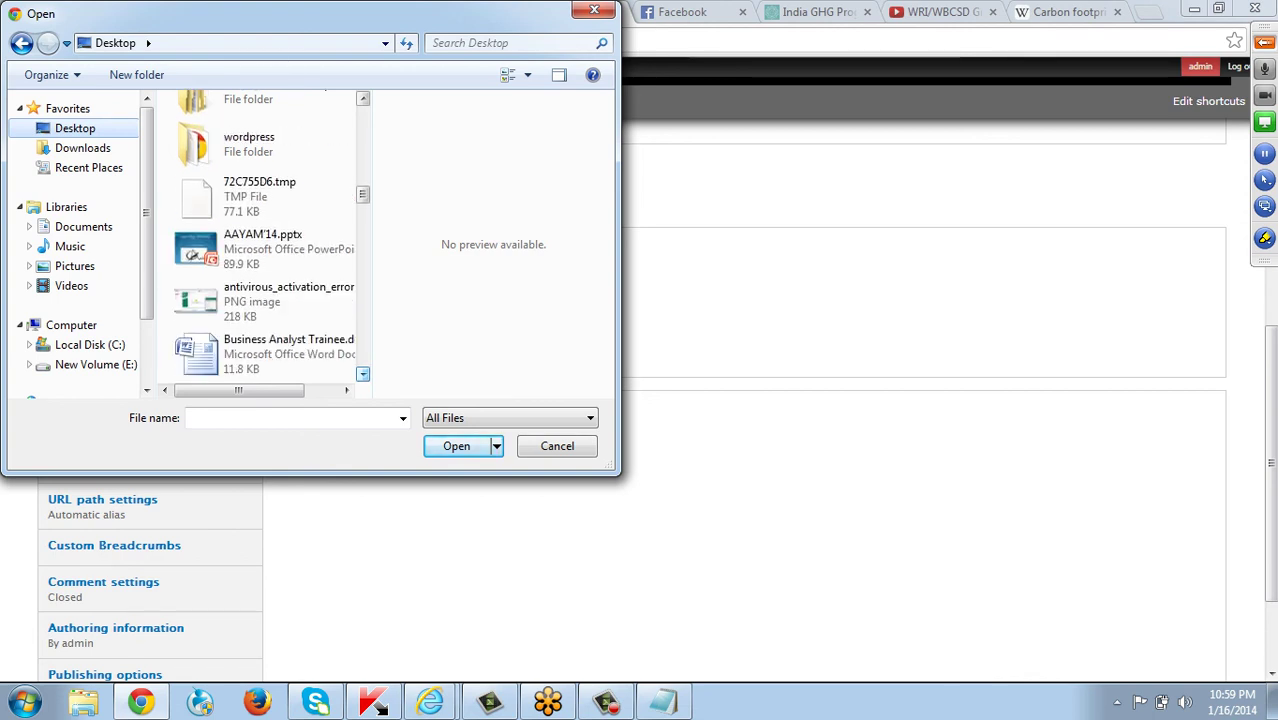
left_click(280, 354)
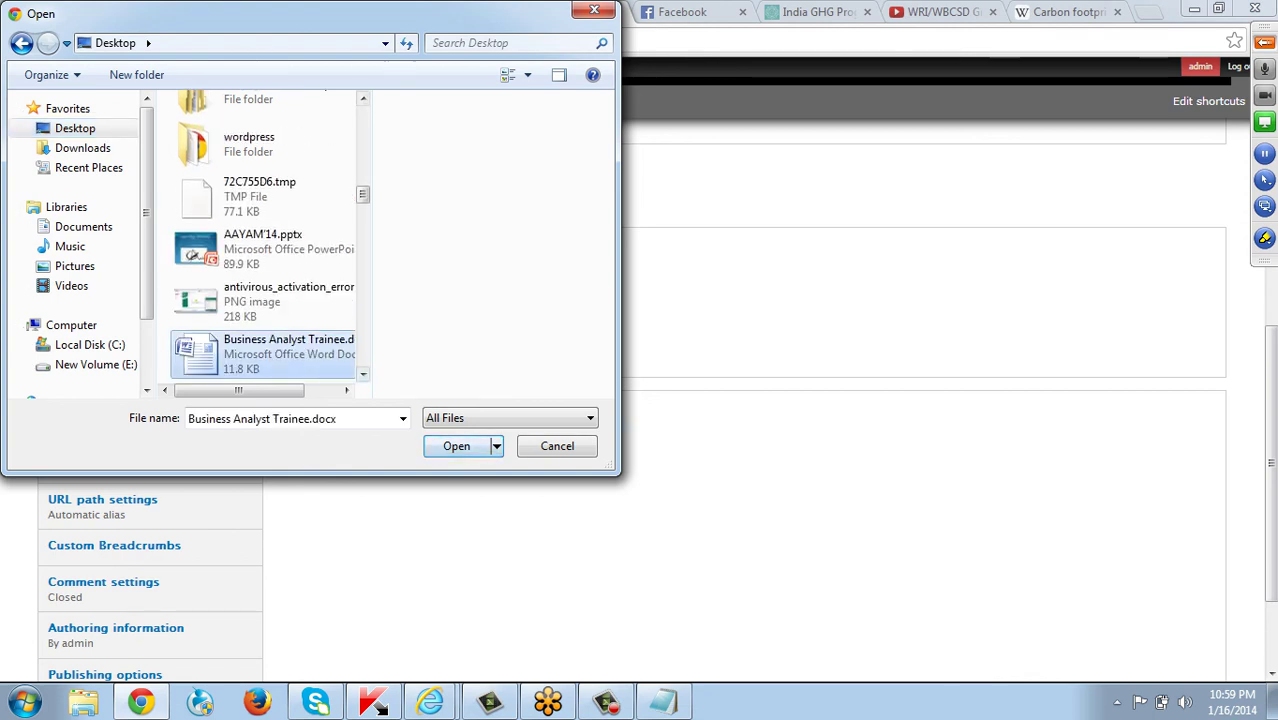
left_click(456, 446)
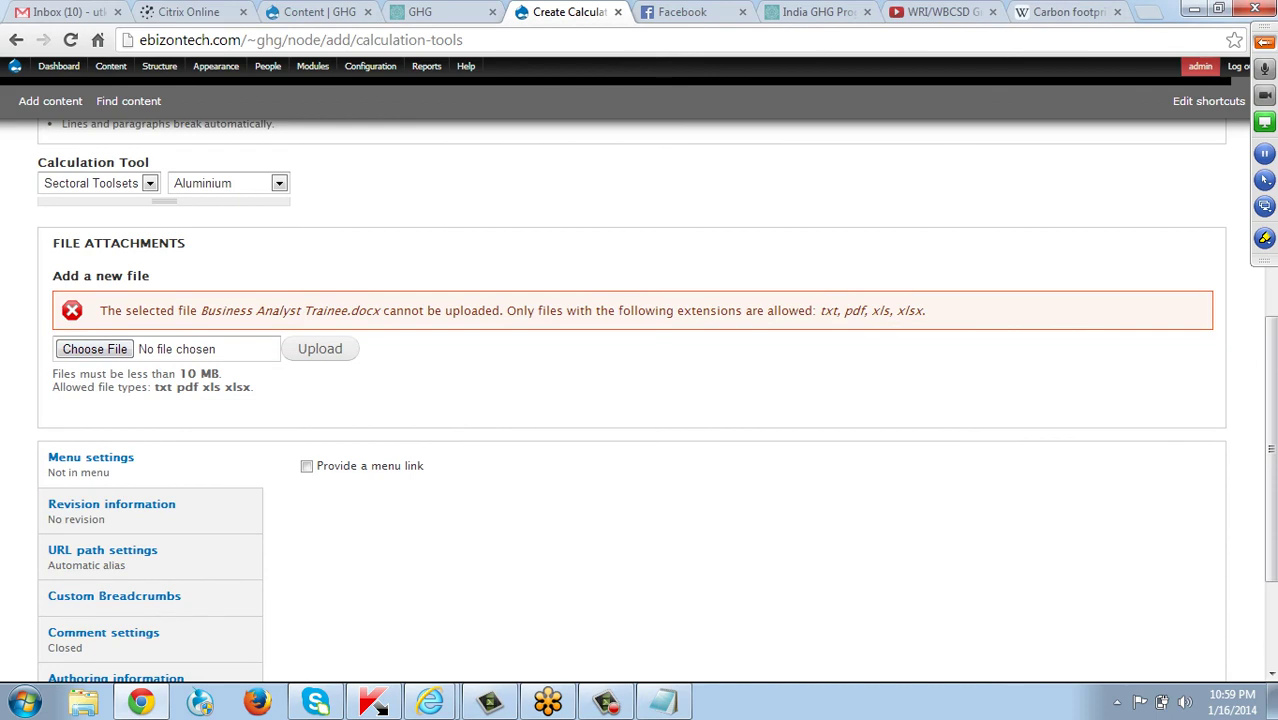
left_click(94, 349)
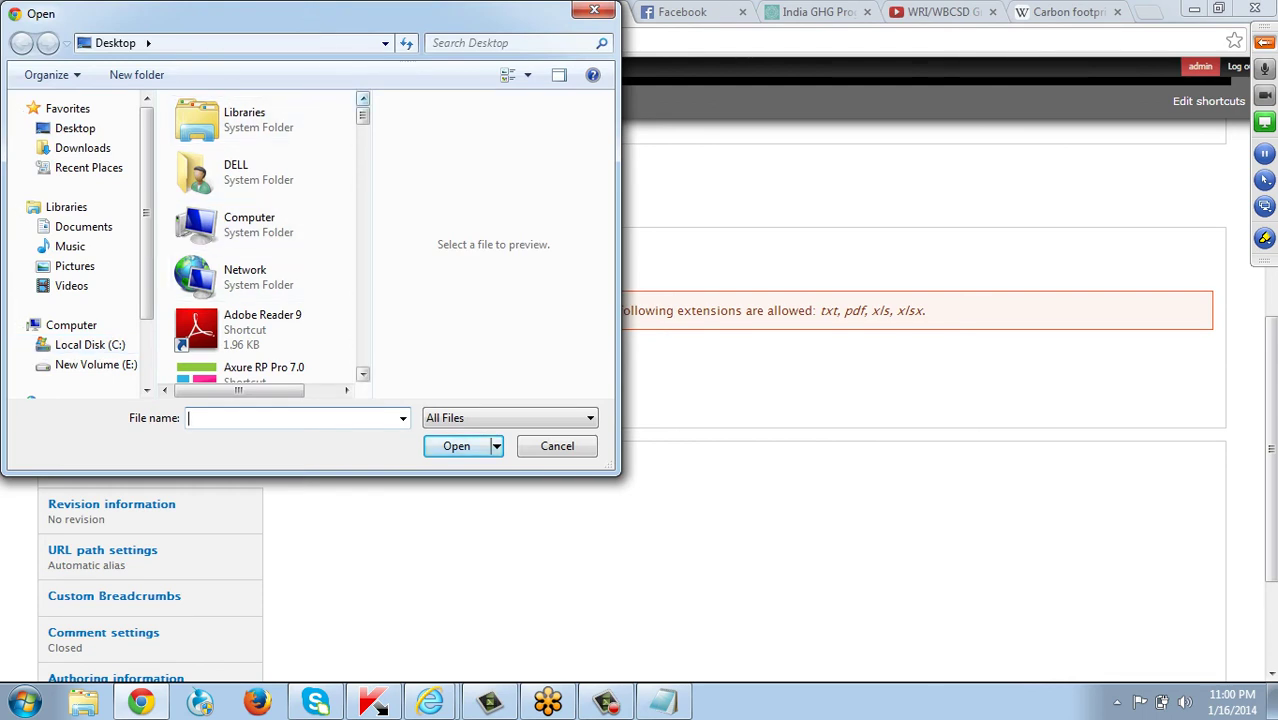
scroll(191, 214, "down", 5)
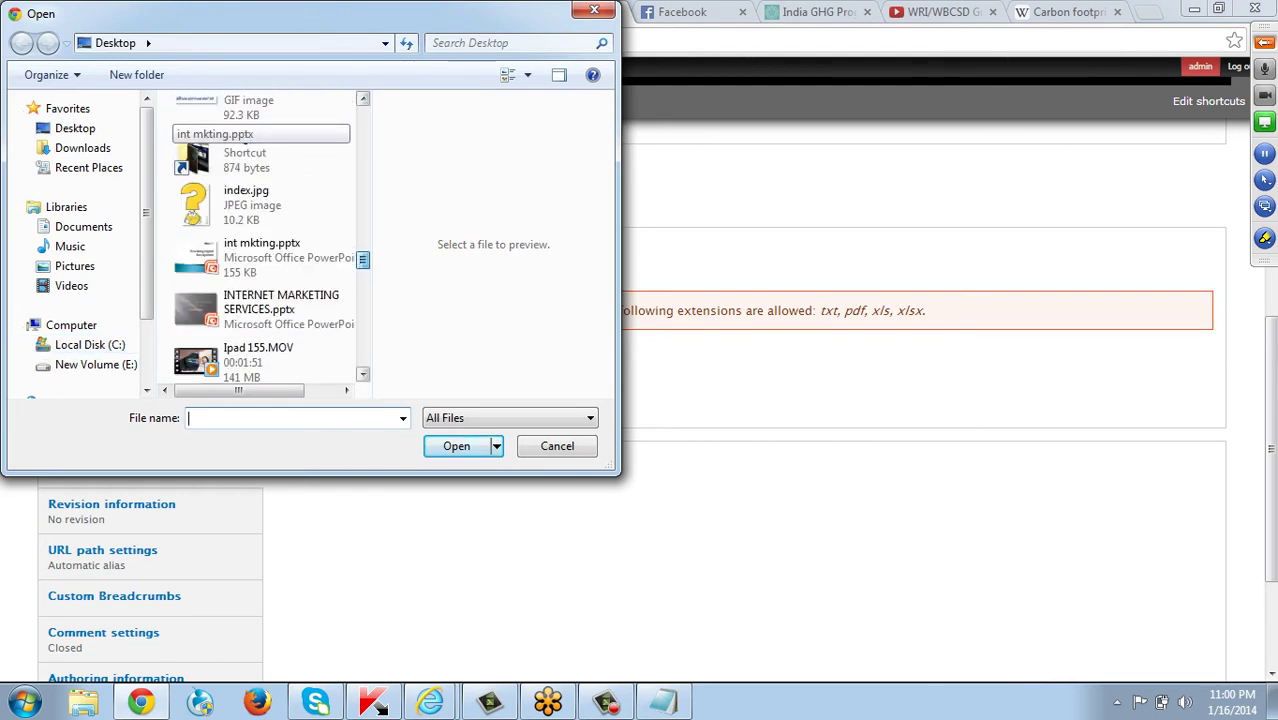
scroll(191, 214, "down", 3)
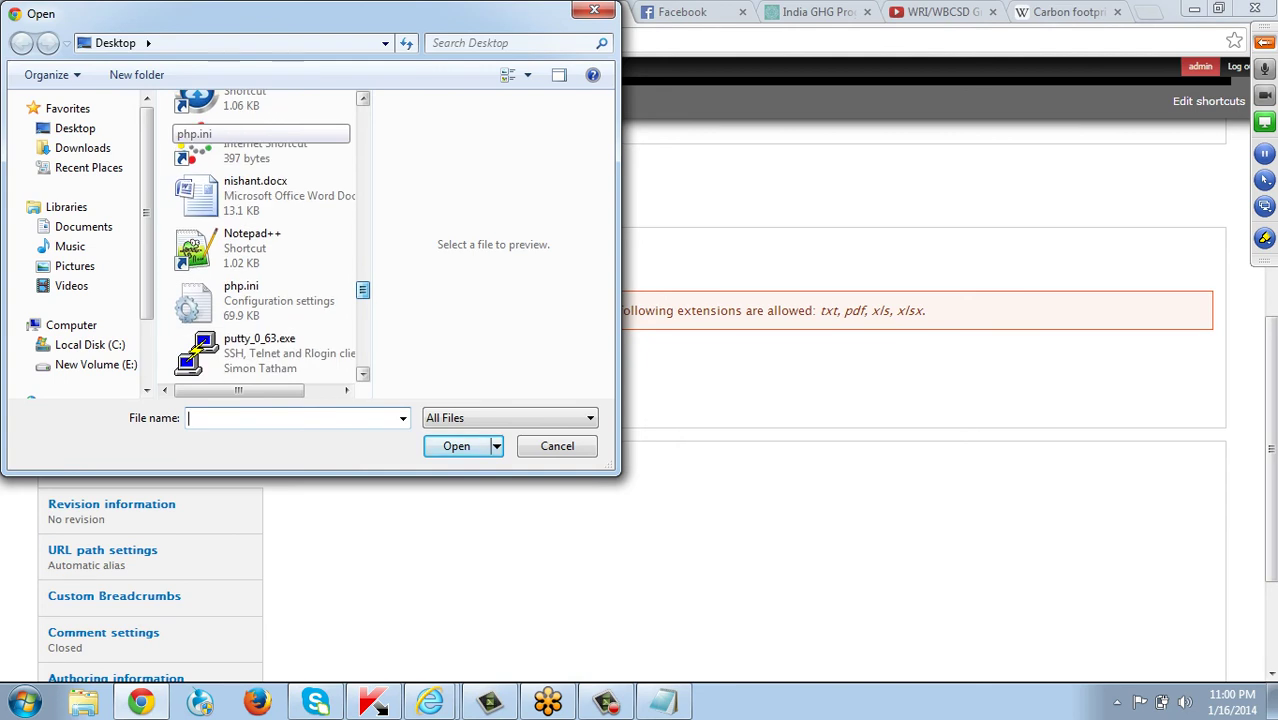
scroll(191, 245, "down", 3)
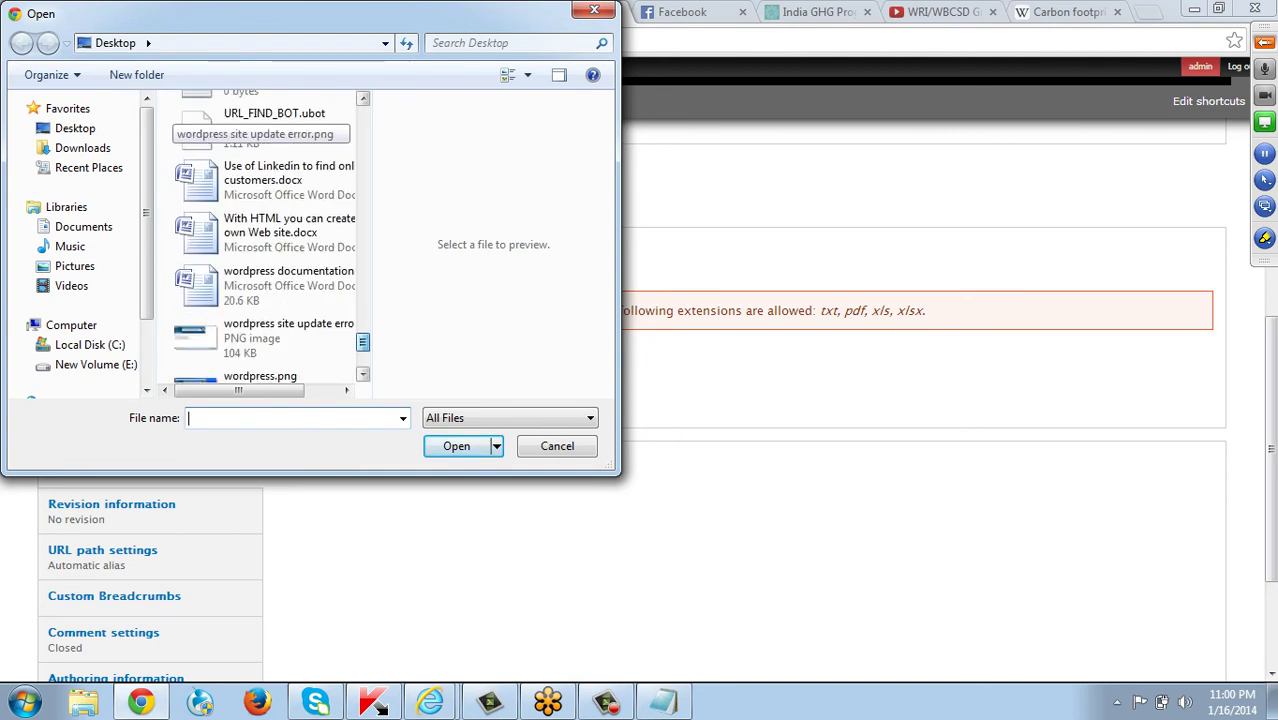
scroll(191, 245, "down", 3)
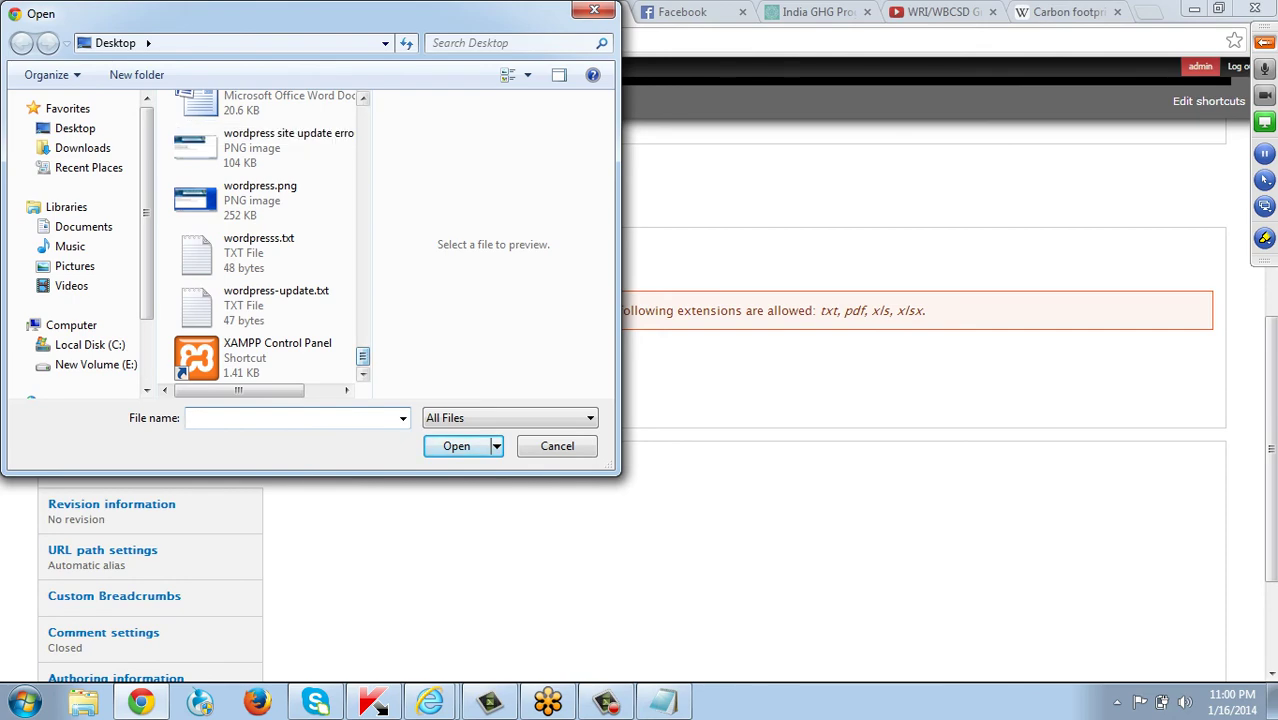
key("Escape")
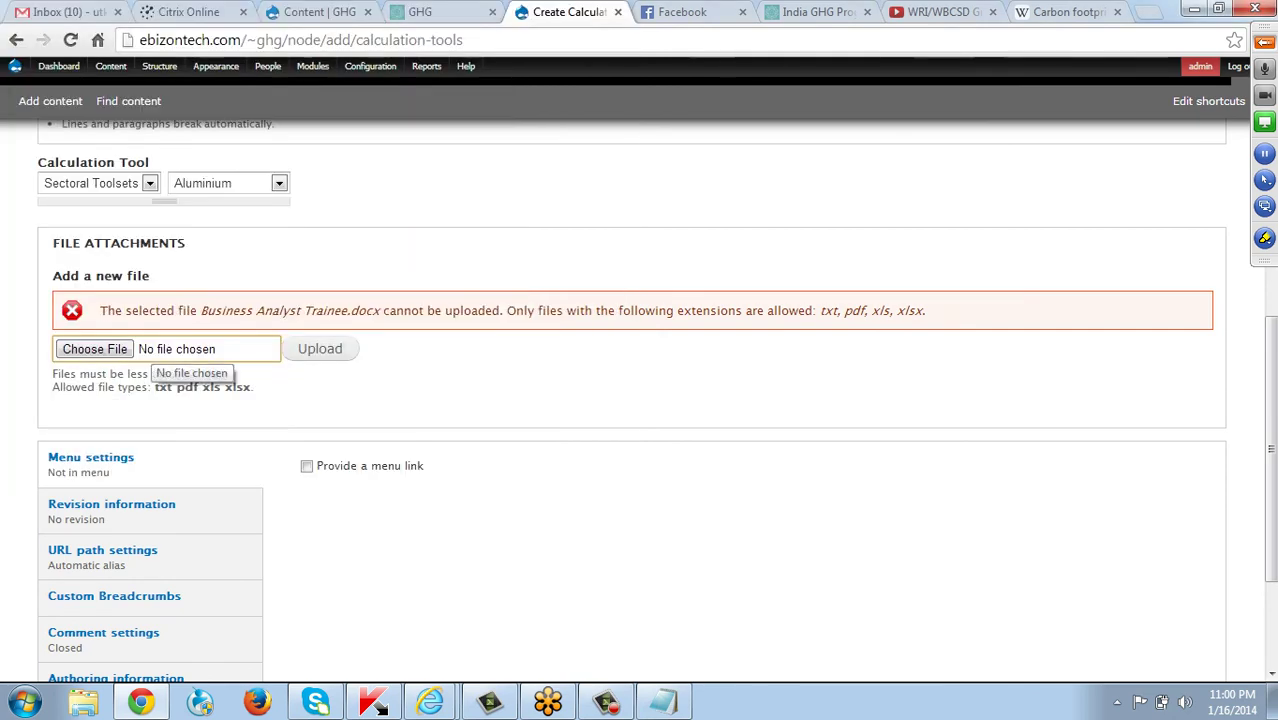
scroll(640, 400, "down", 3)
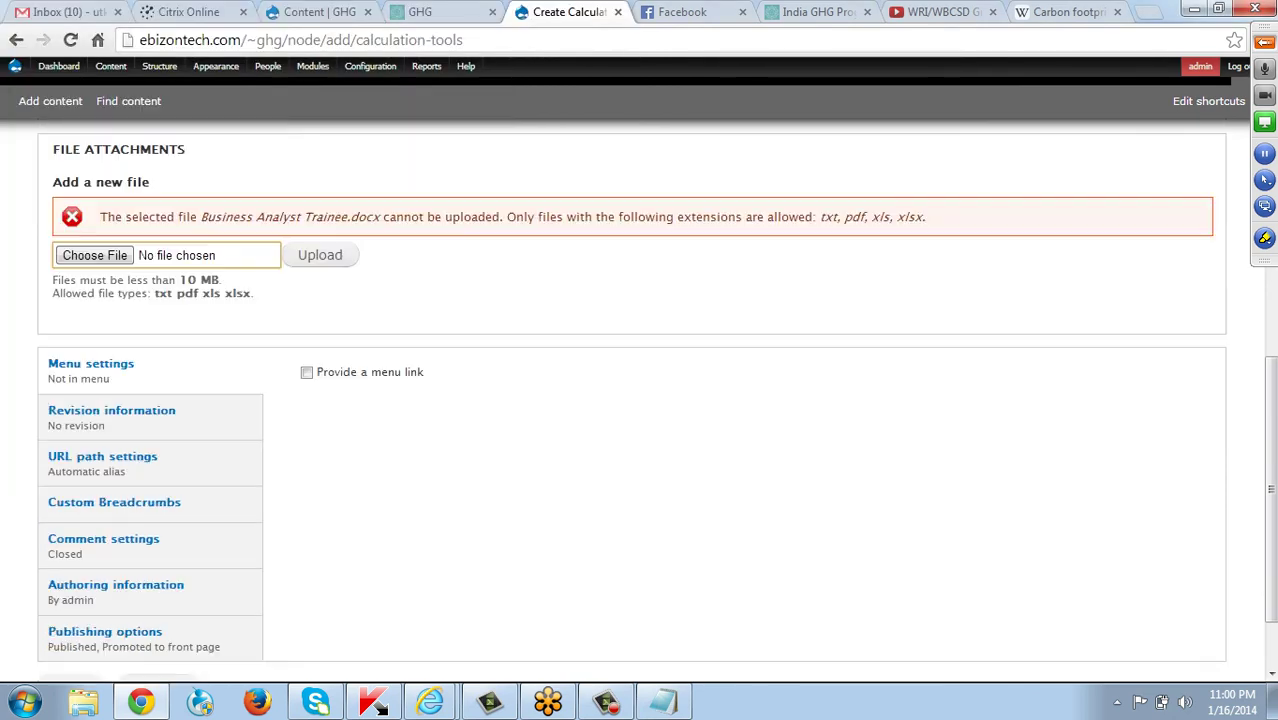
Save the new calculation tool, then browse Sectoral Toolsets to the Aluminum page.
left_click(70, 589)
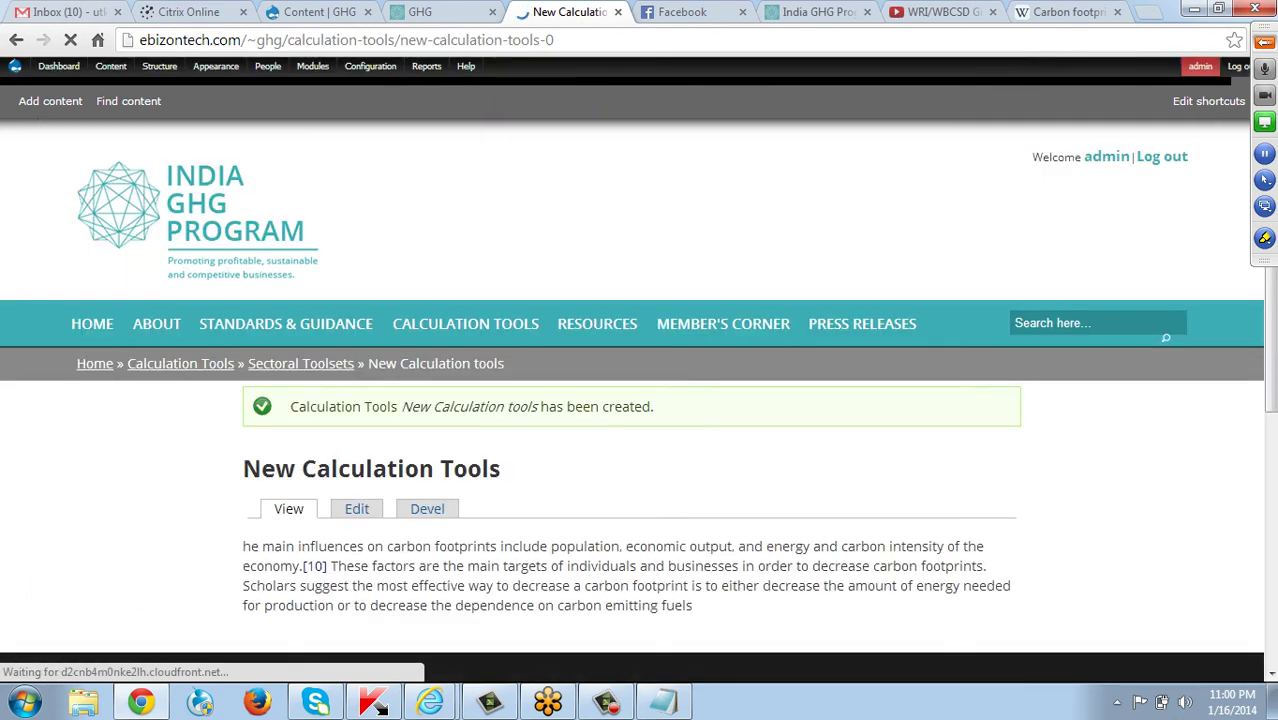
mouse_move(465, 323)
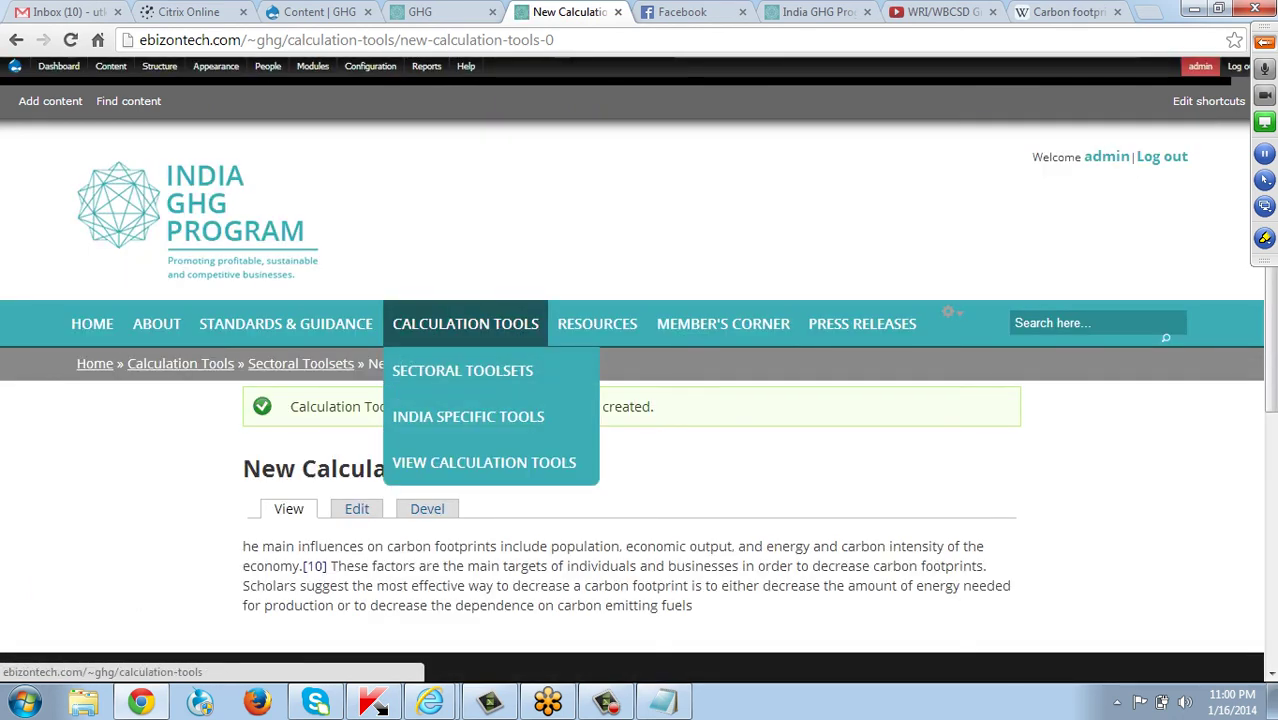
left_click(463, 372)
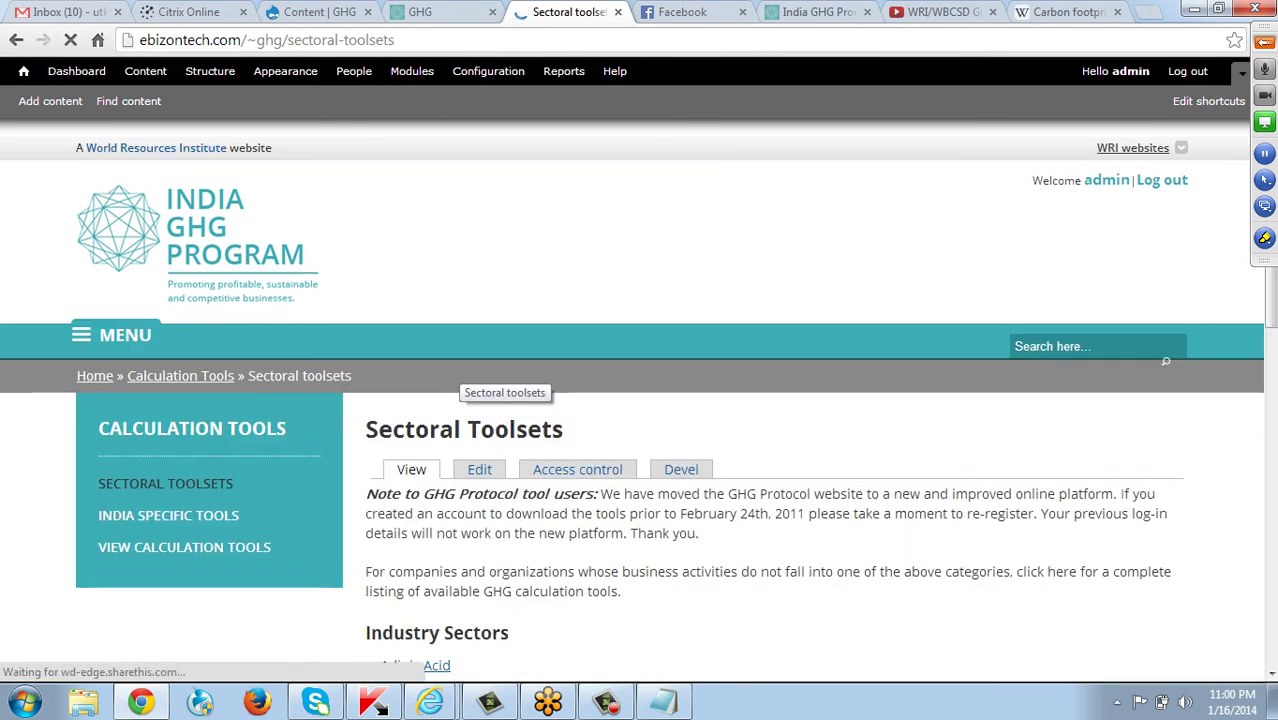
scroll(463, 390, "down", 3)
scroll(640, 400, "down", 3)
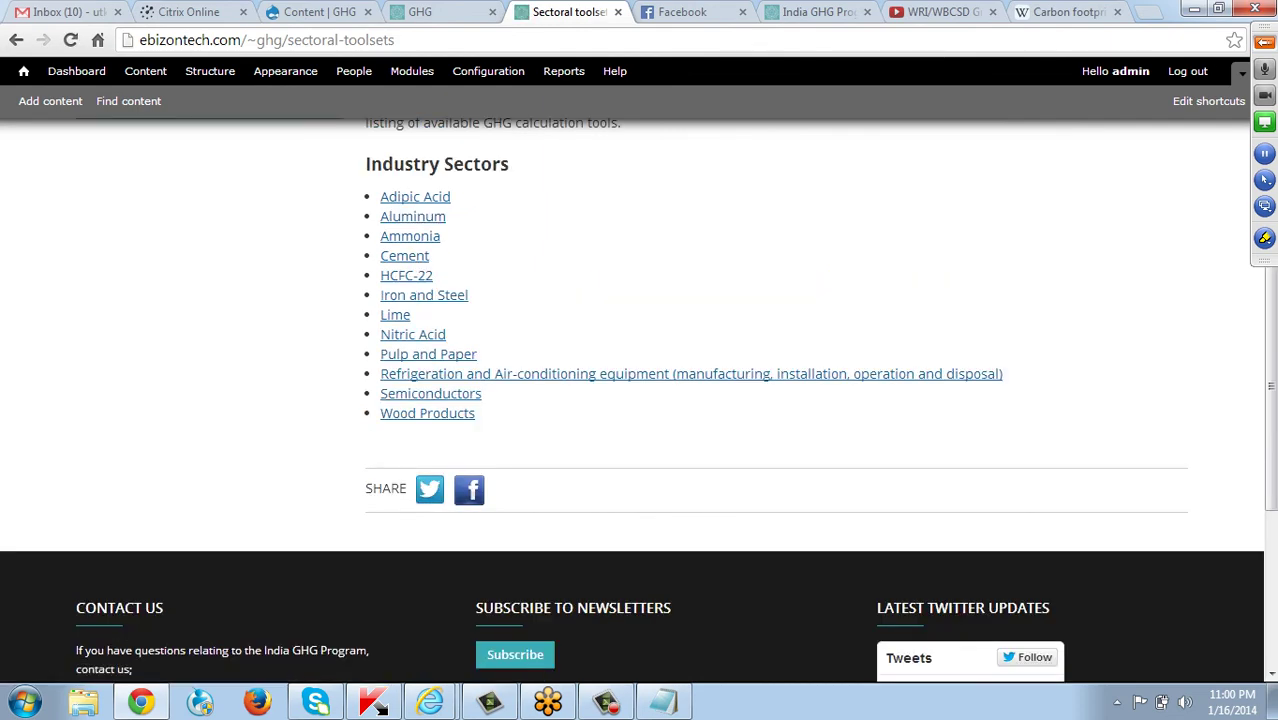
left_click(410, 236)
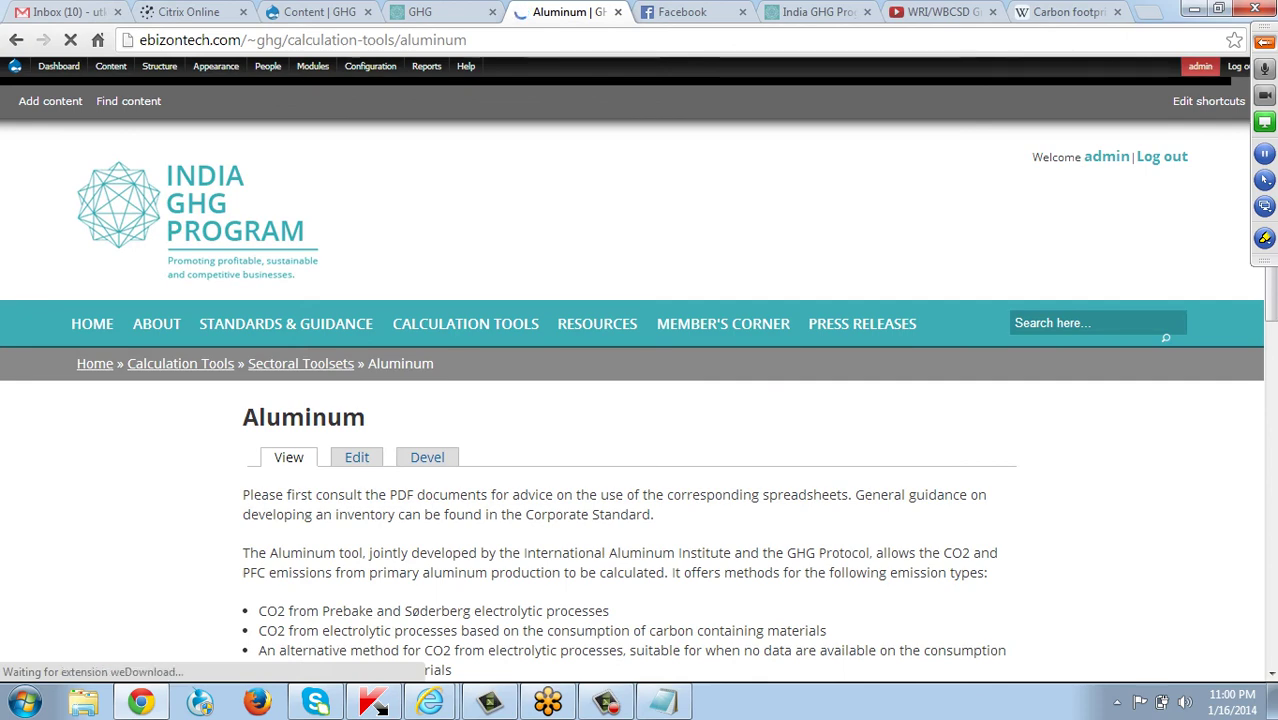
scroll(640, 400, "down", 3)
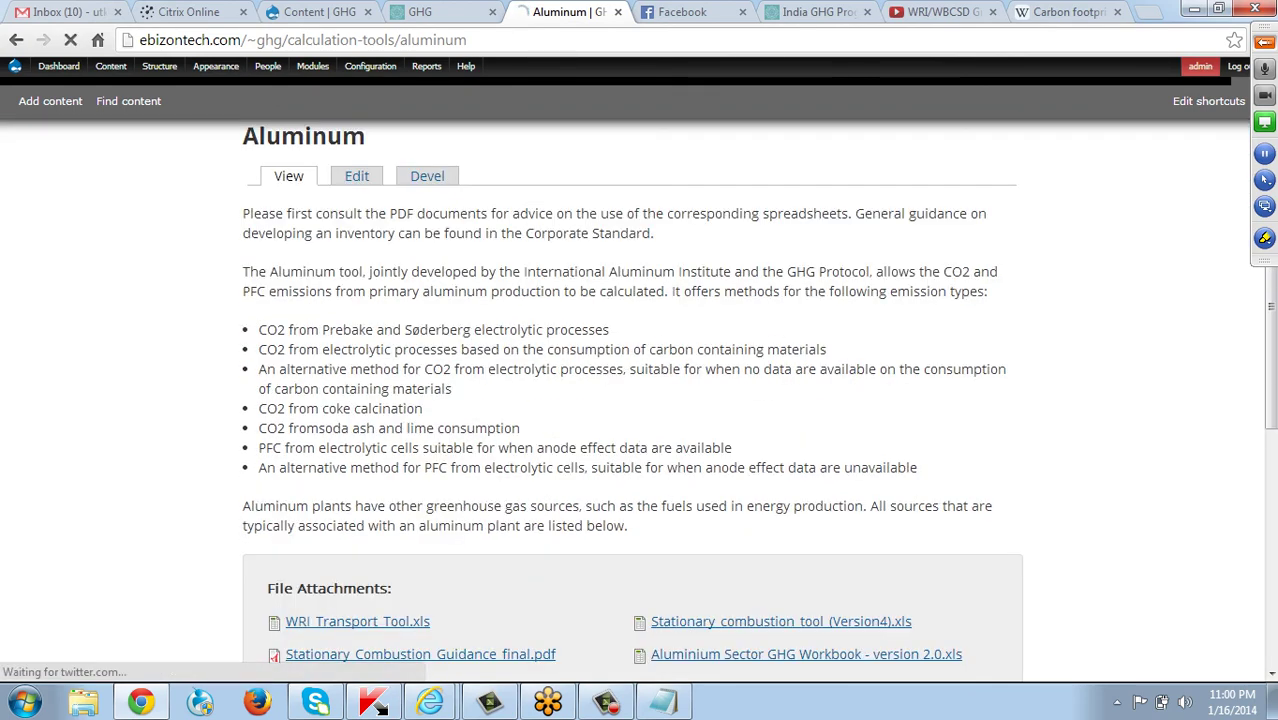
scroll(640, 400, "up", 2)
Navigate back to the New Calculation Tools page and select its full web address.
mouse_move(15, 66)
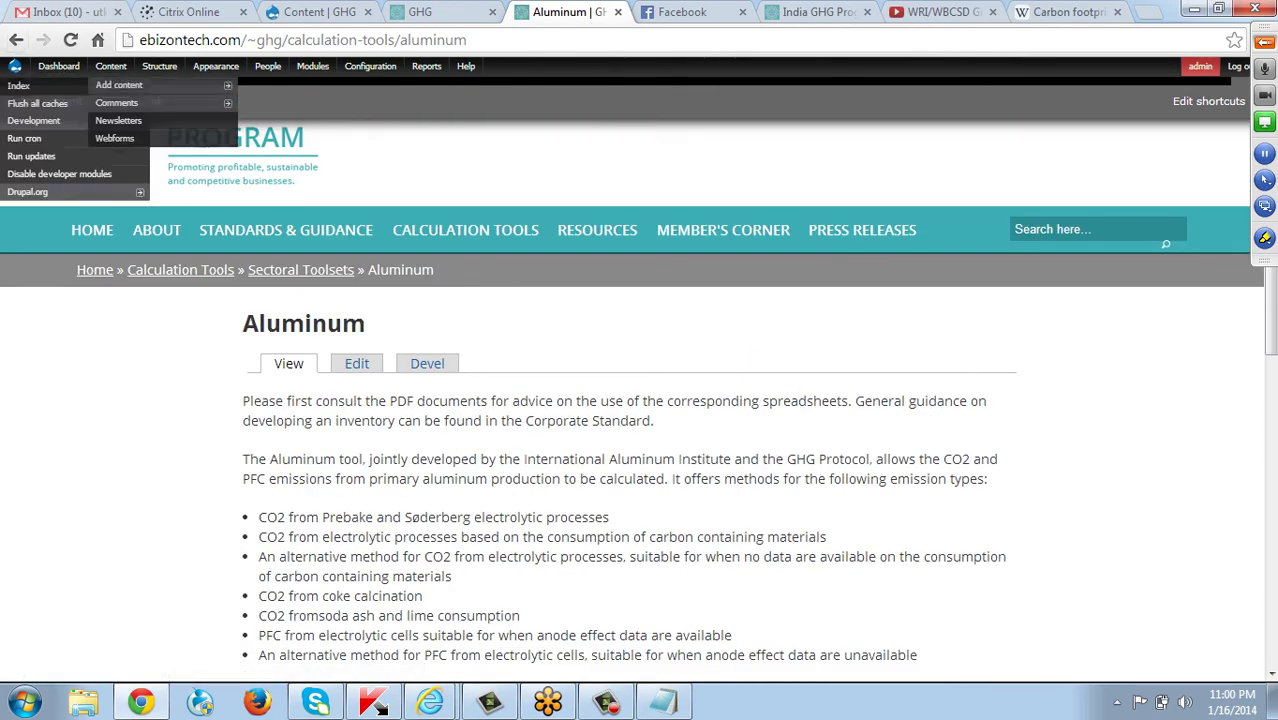
left_click(16, 40)
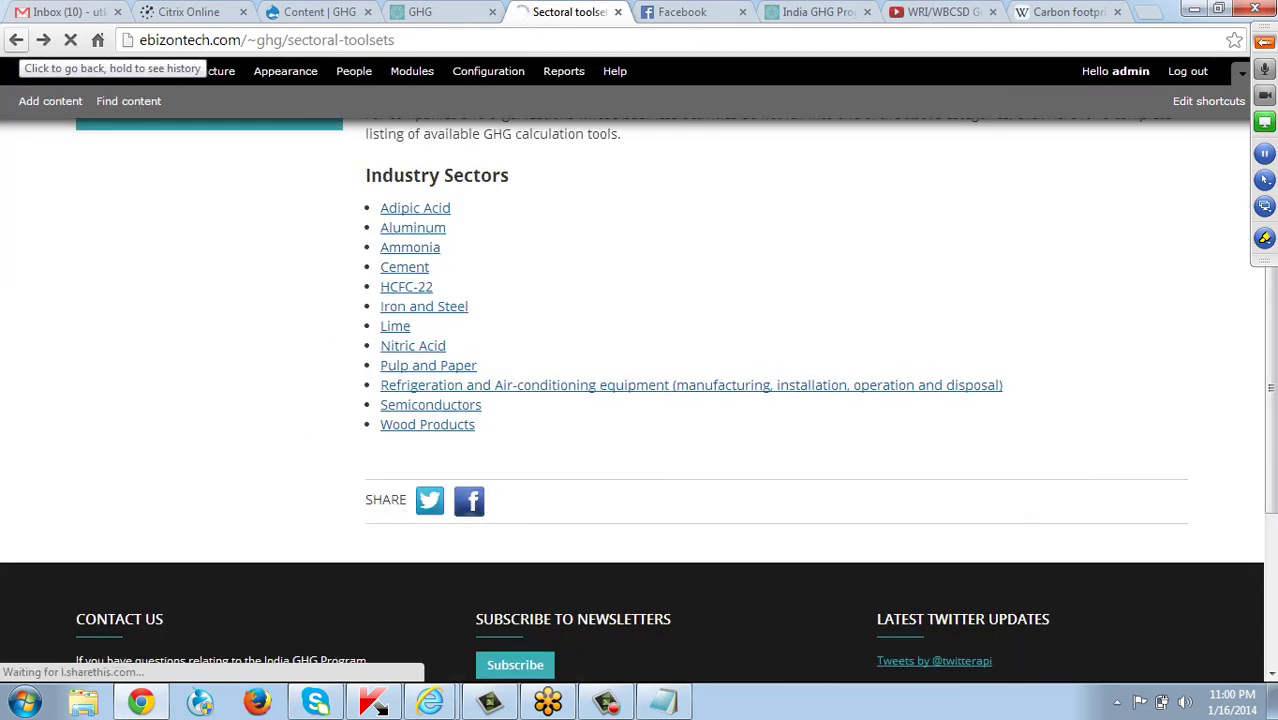
left_click(16, 40)
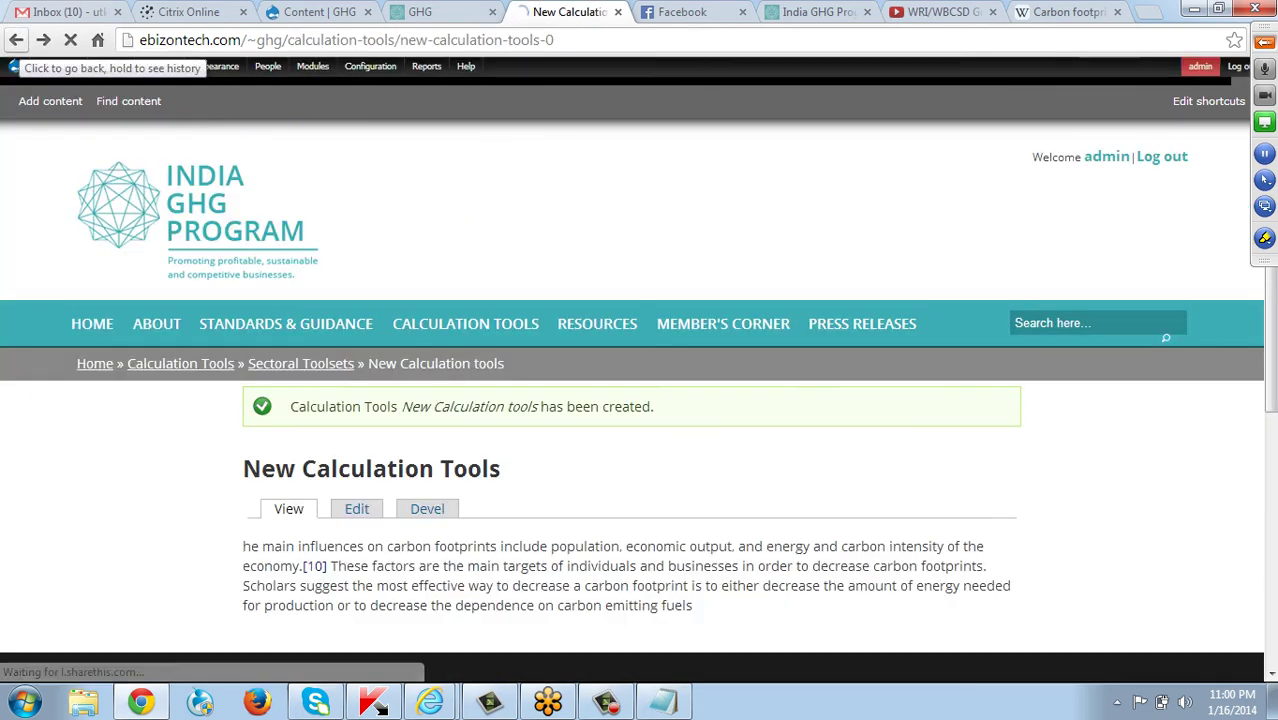
left_click(16, 40)
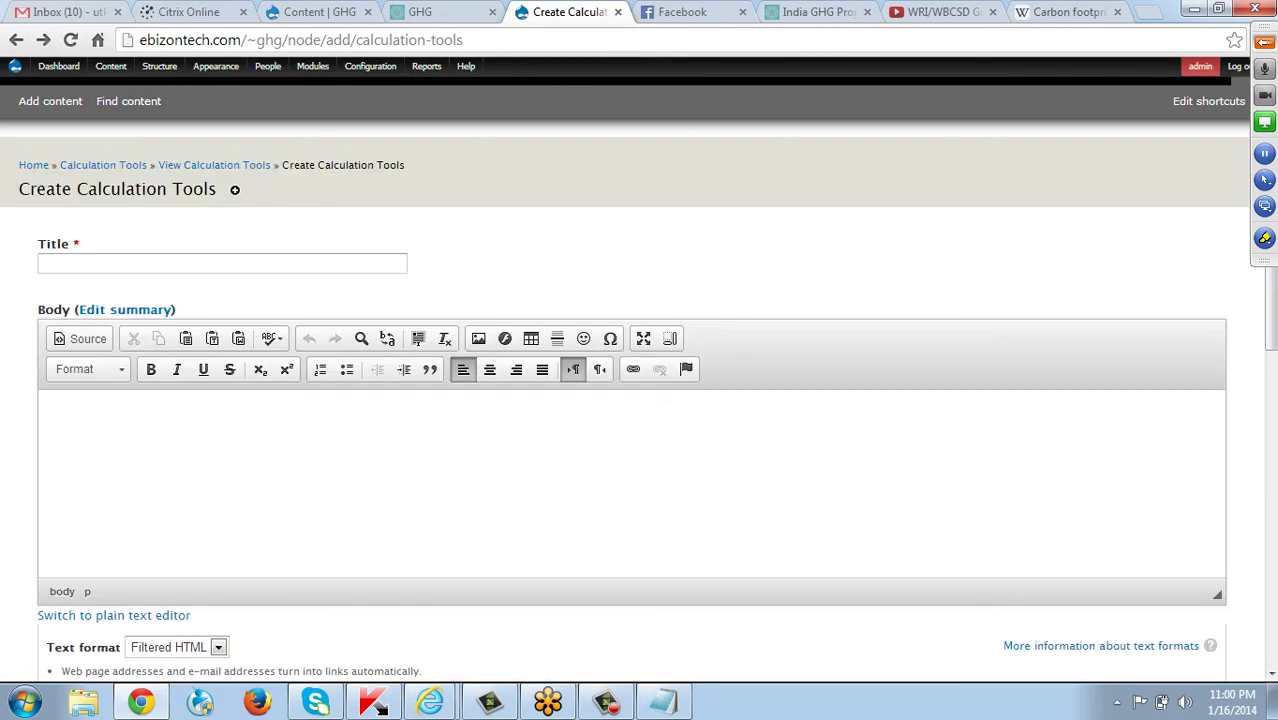
left_click(43, 40)
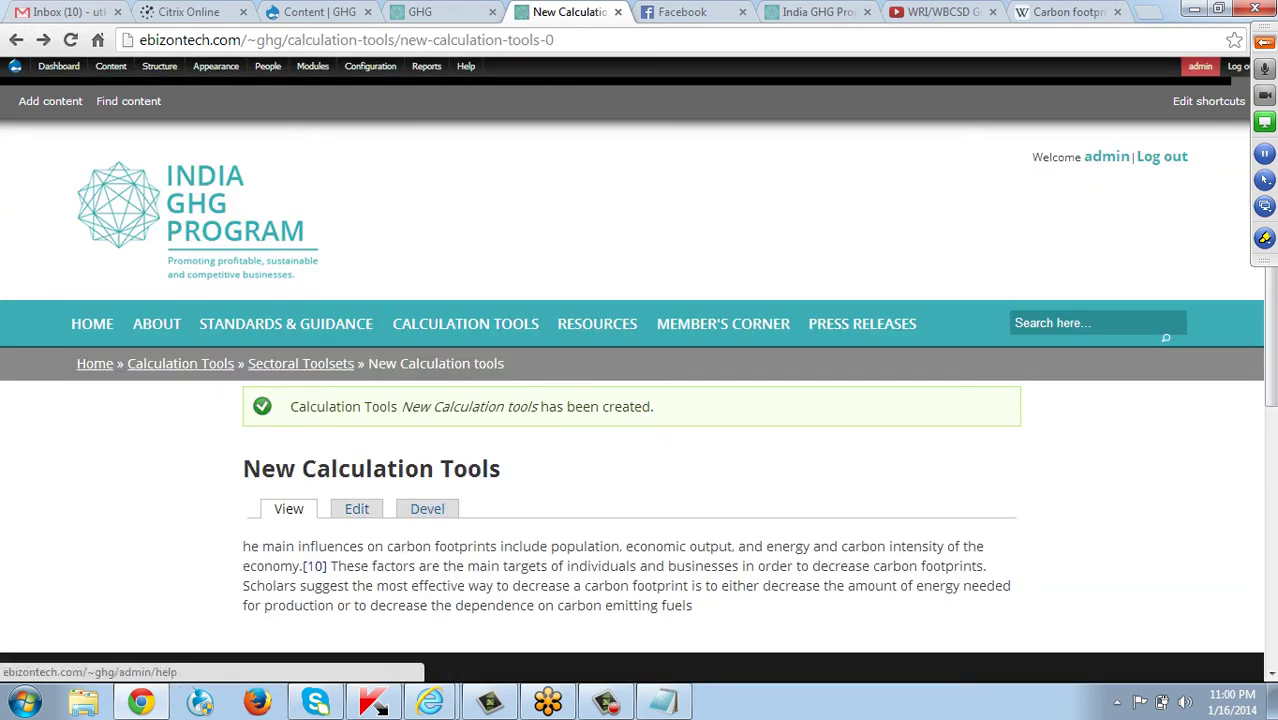
left_click(346, 40)
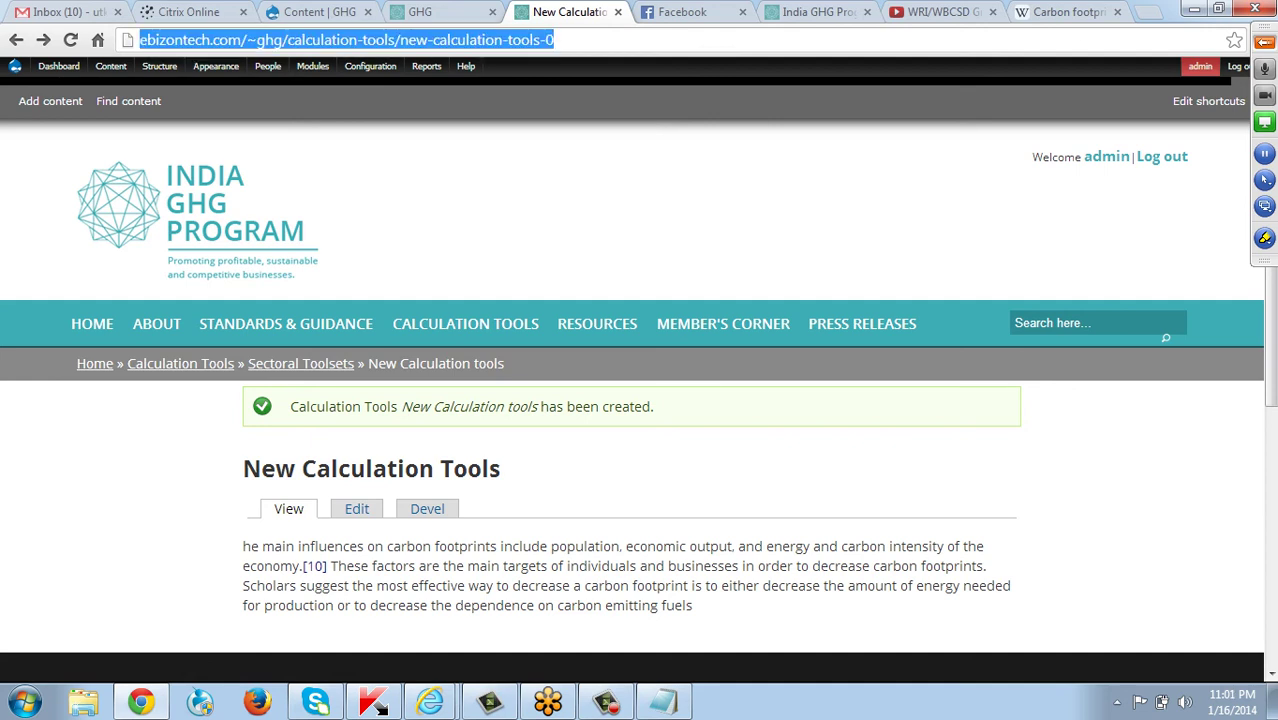
Briefly open New Calculation Tools for editing, then go to Calculation Tools › Sectoral Toolsets from the main menu.
left_click(357, 508)
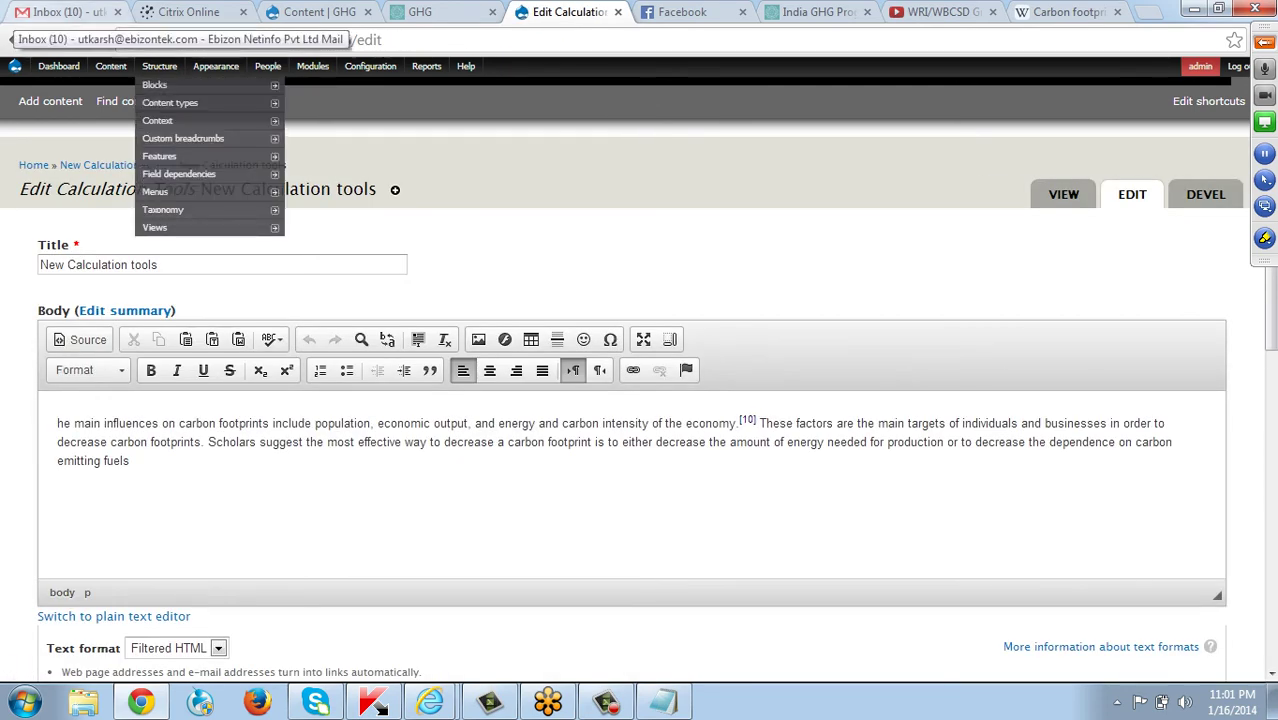
mouse_move(15, 66)
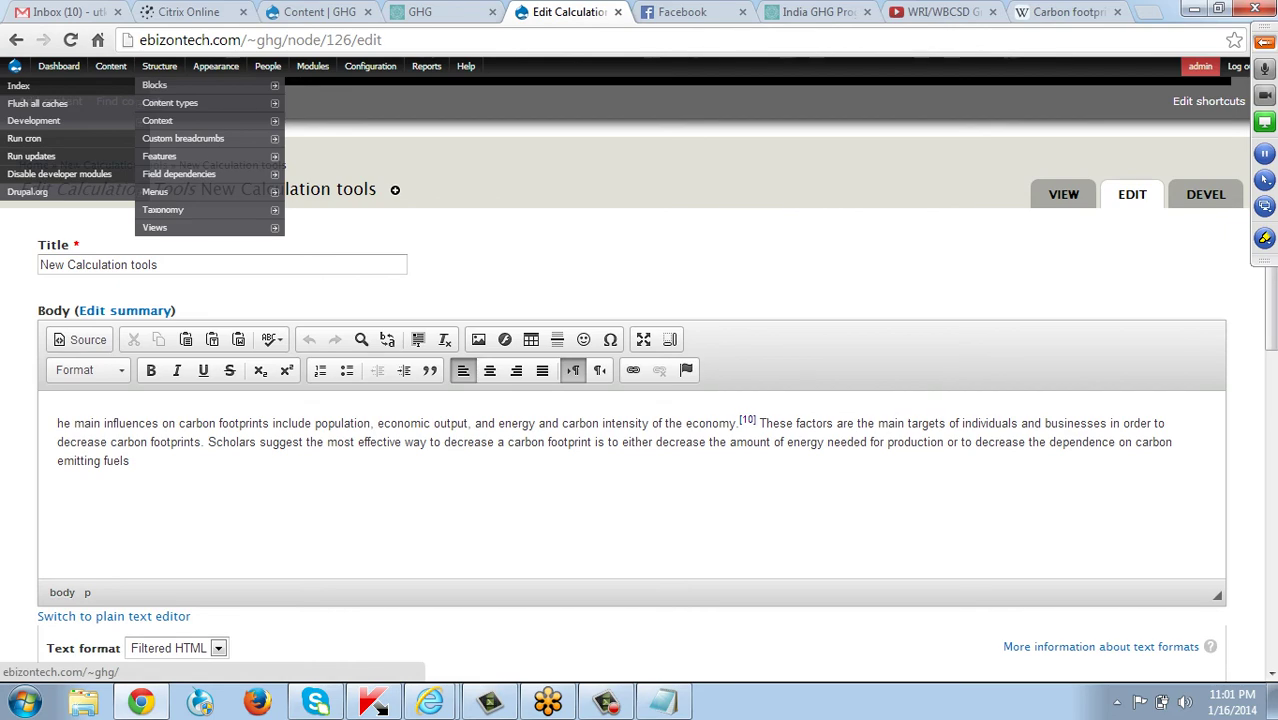
left_click(16, 40)
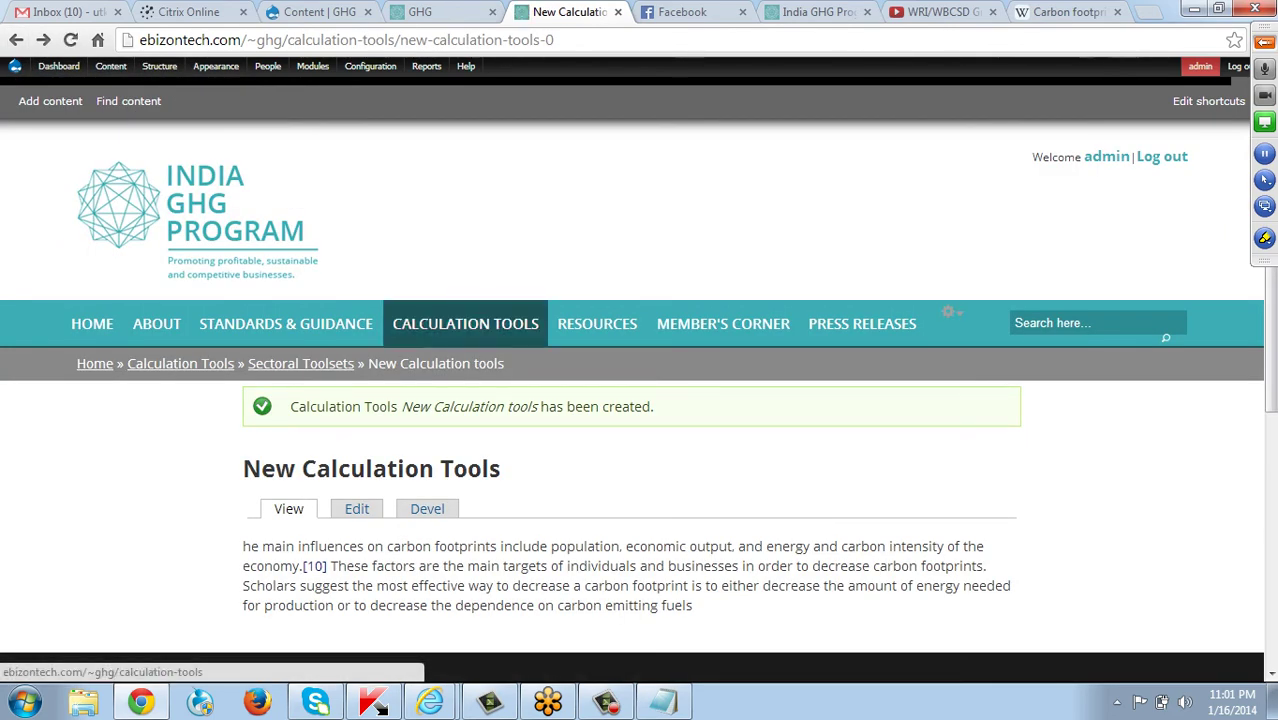
left_click(480, 333)
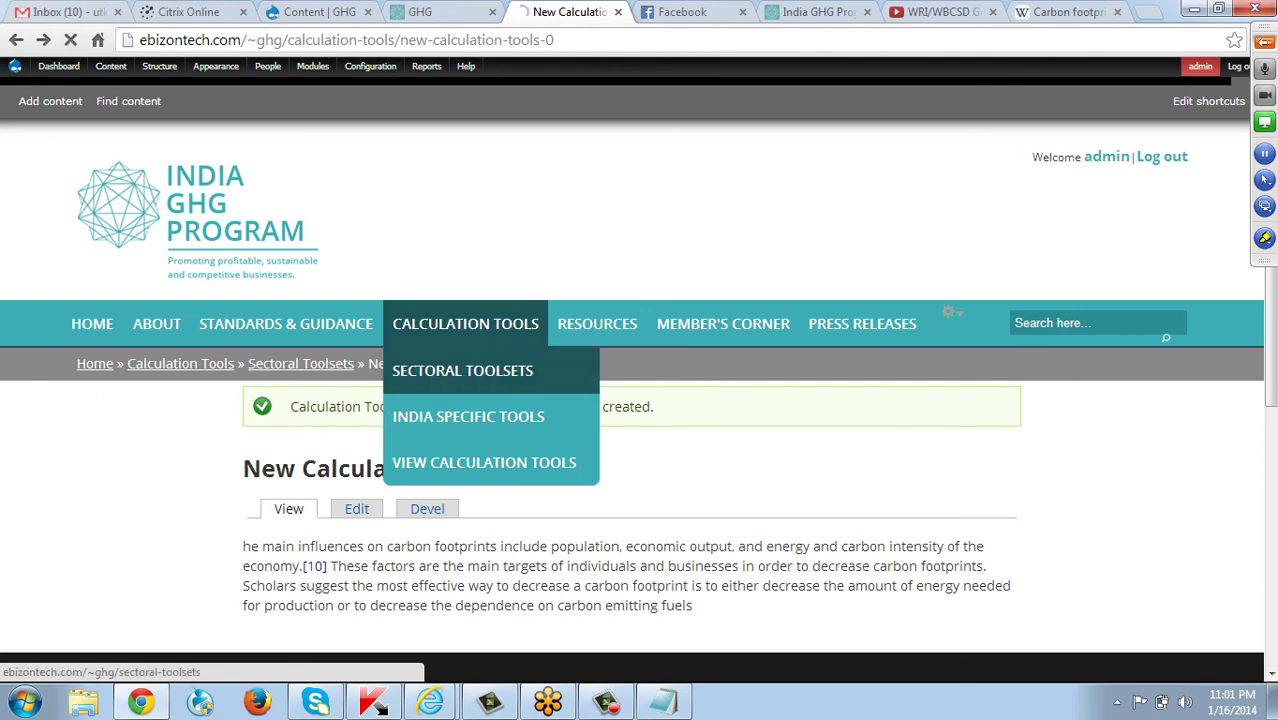
left_click(462, 370)
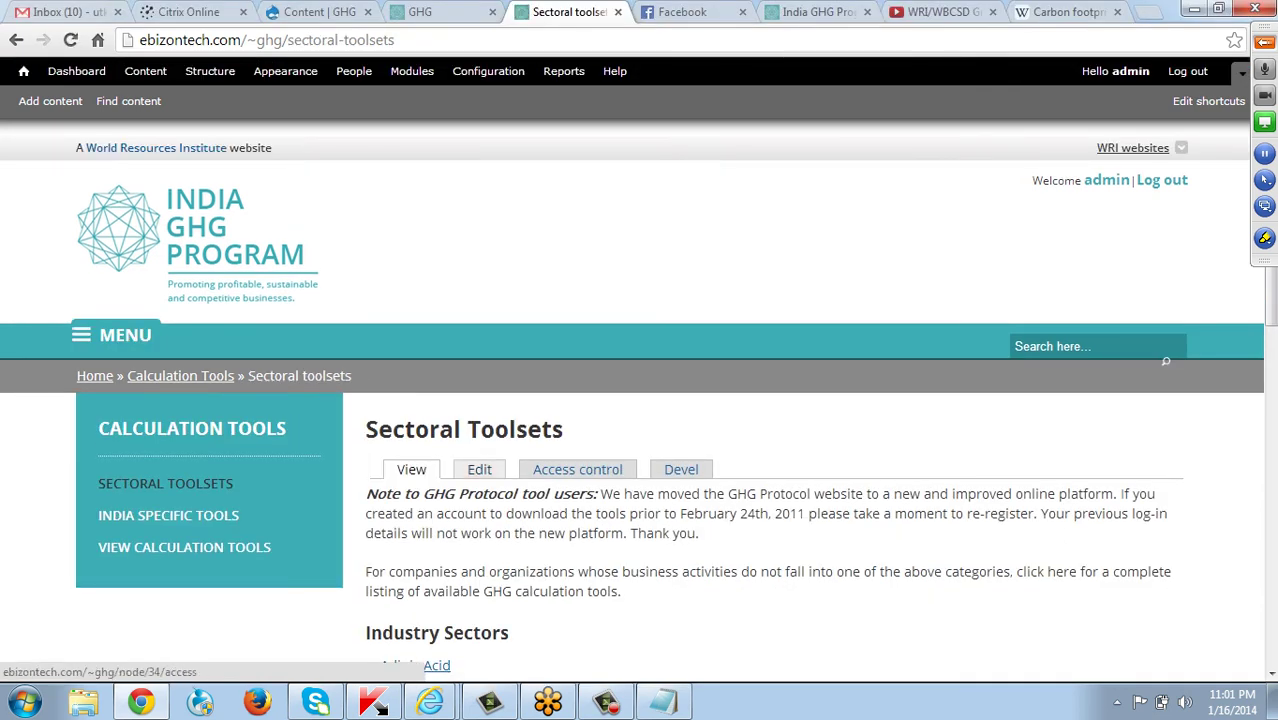
scroll(640, 400, "down", 3)
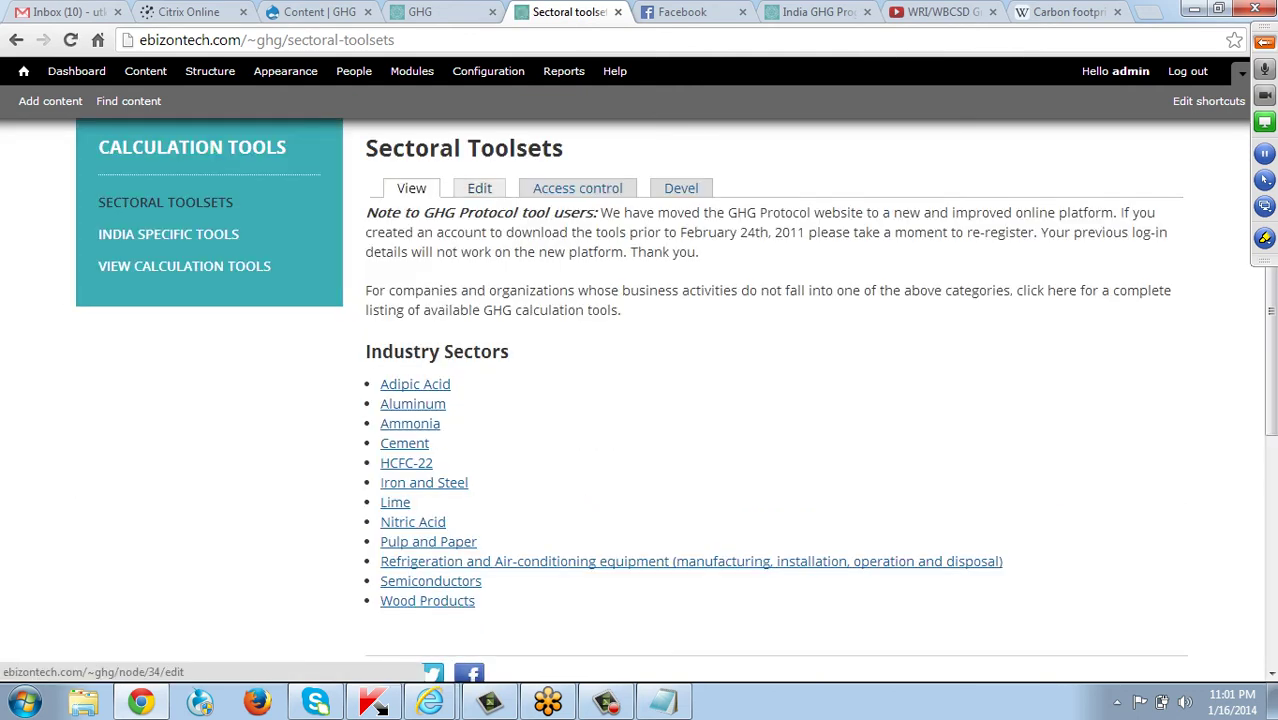
Relink the Aluminum entry to the new-calculation-tools-0 page and save the Sectoral Toolsets page.
left_click(479, 188)
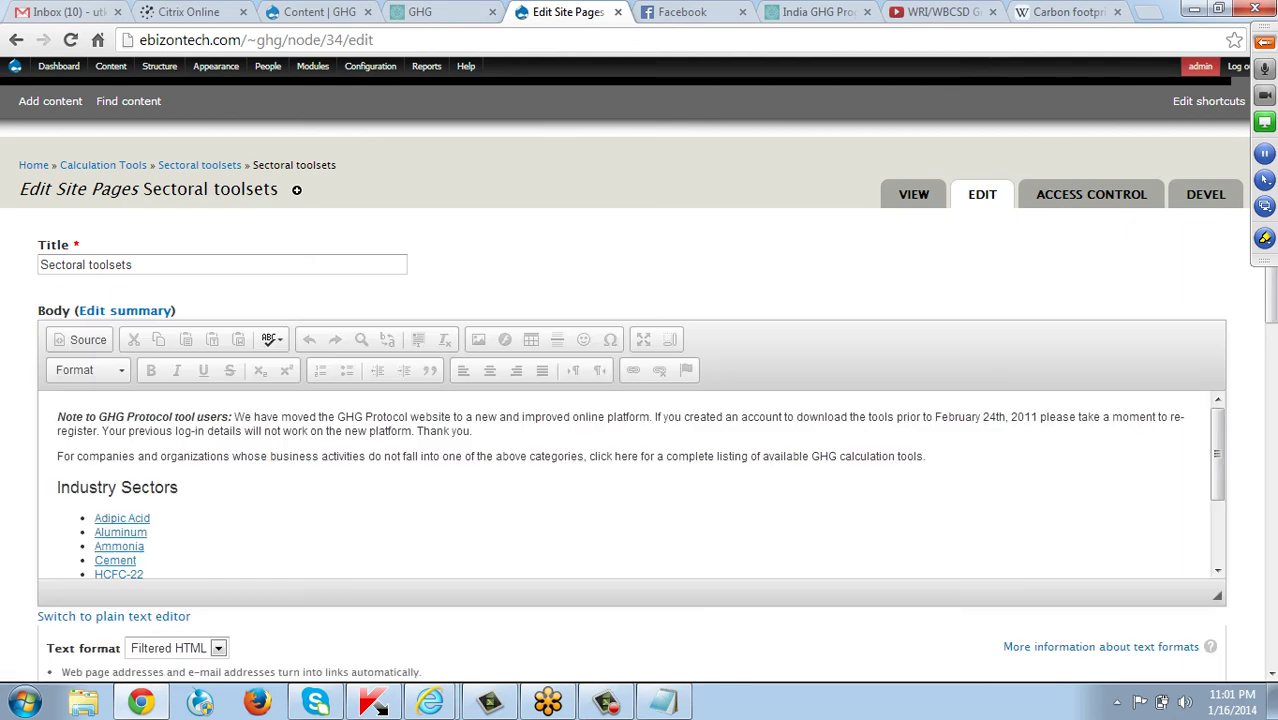
scroll(630, 485, "down", 2)
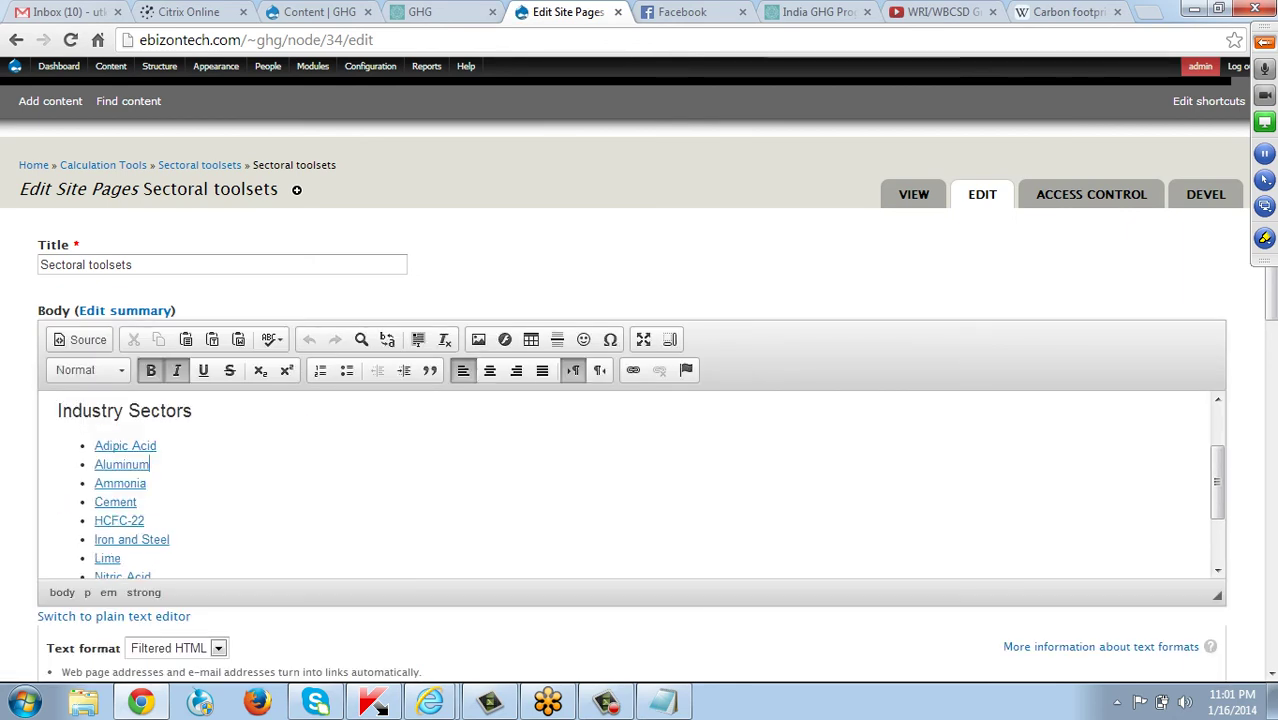
left_click_drag(150, 464, 94, 464)
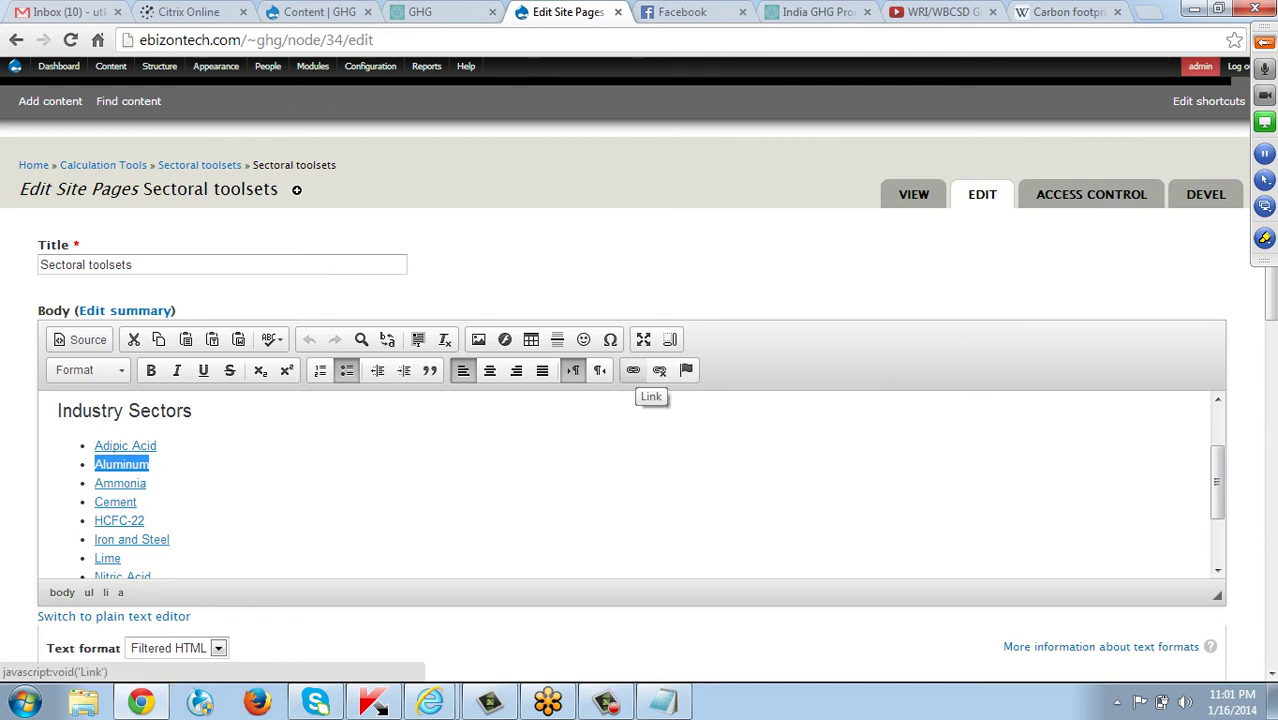
left_click(633, 371)
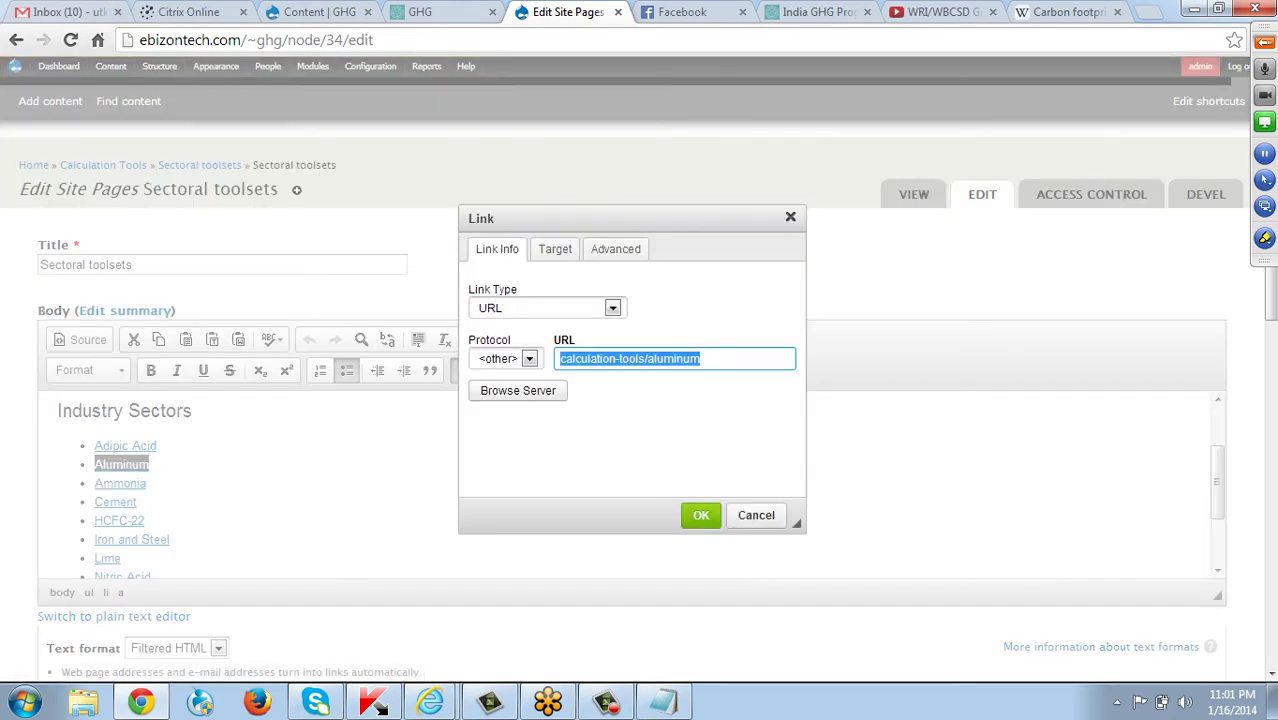
type("ghg/calculation-tools/new-calculation-tools-0")
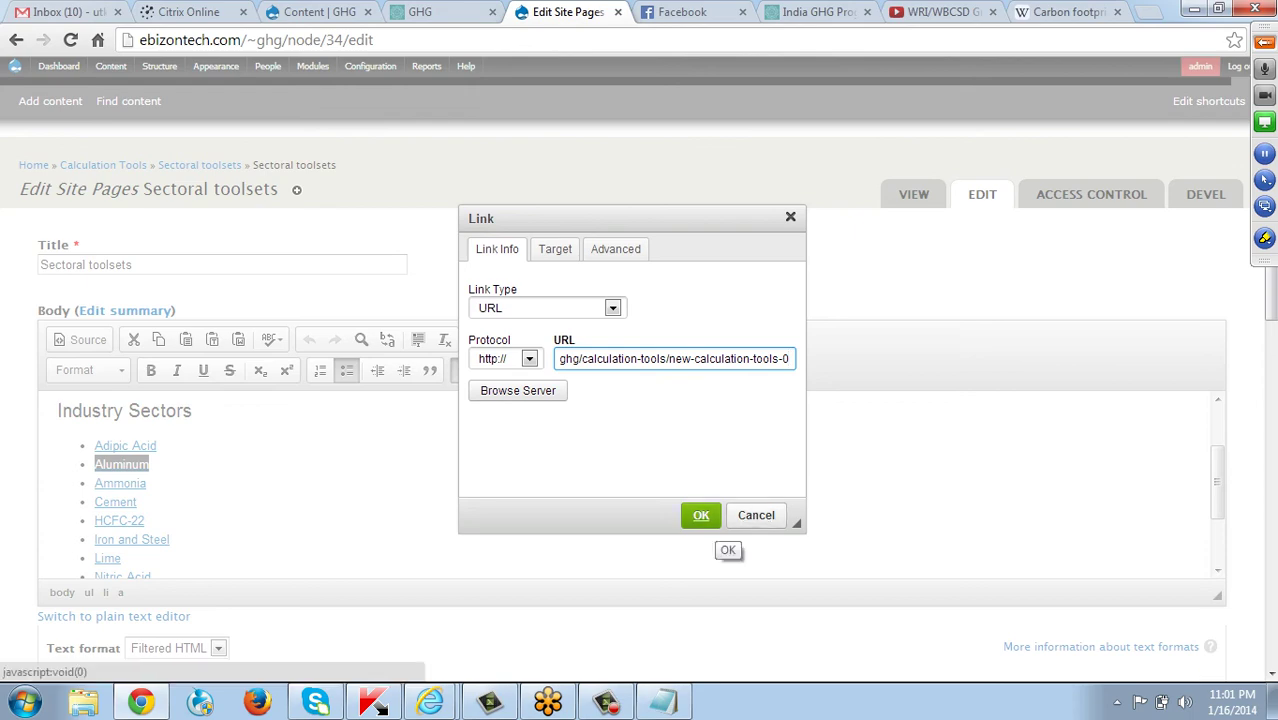
left_click(701, 515)
scroll(630, 480, "down", 12)
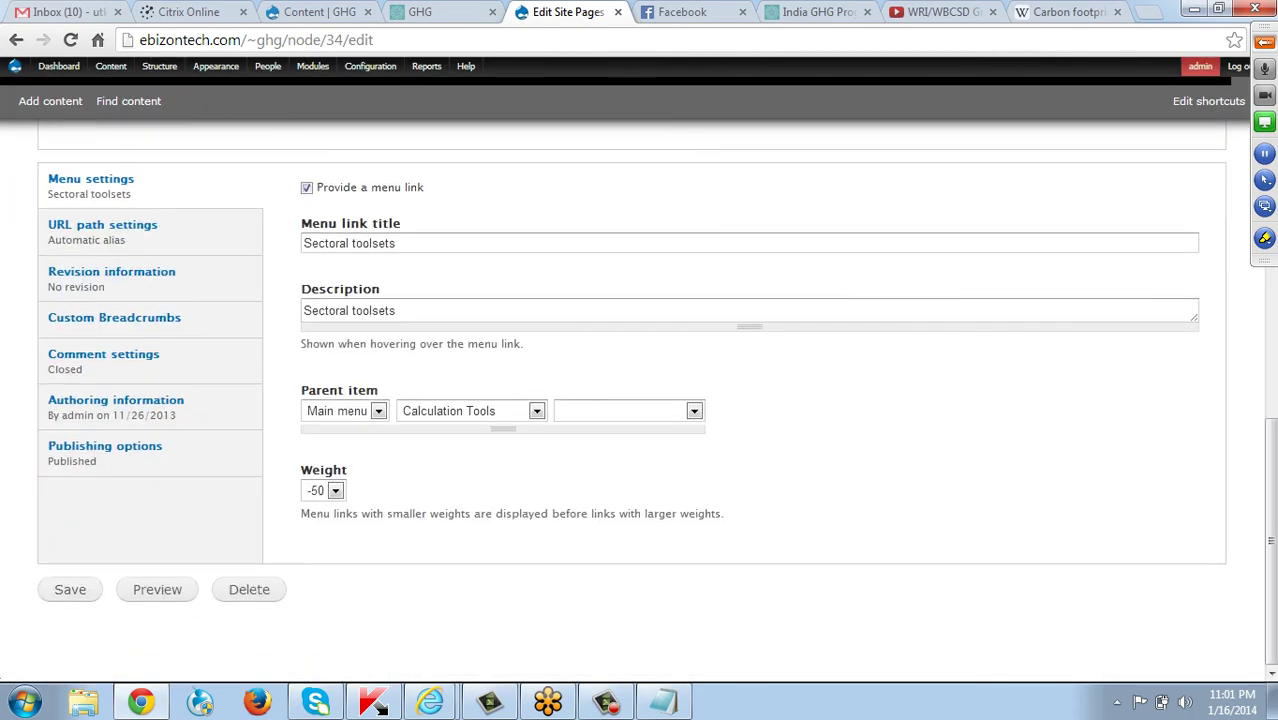
left_click(70, 589)
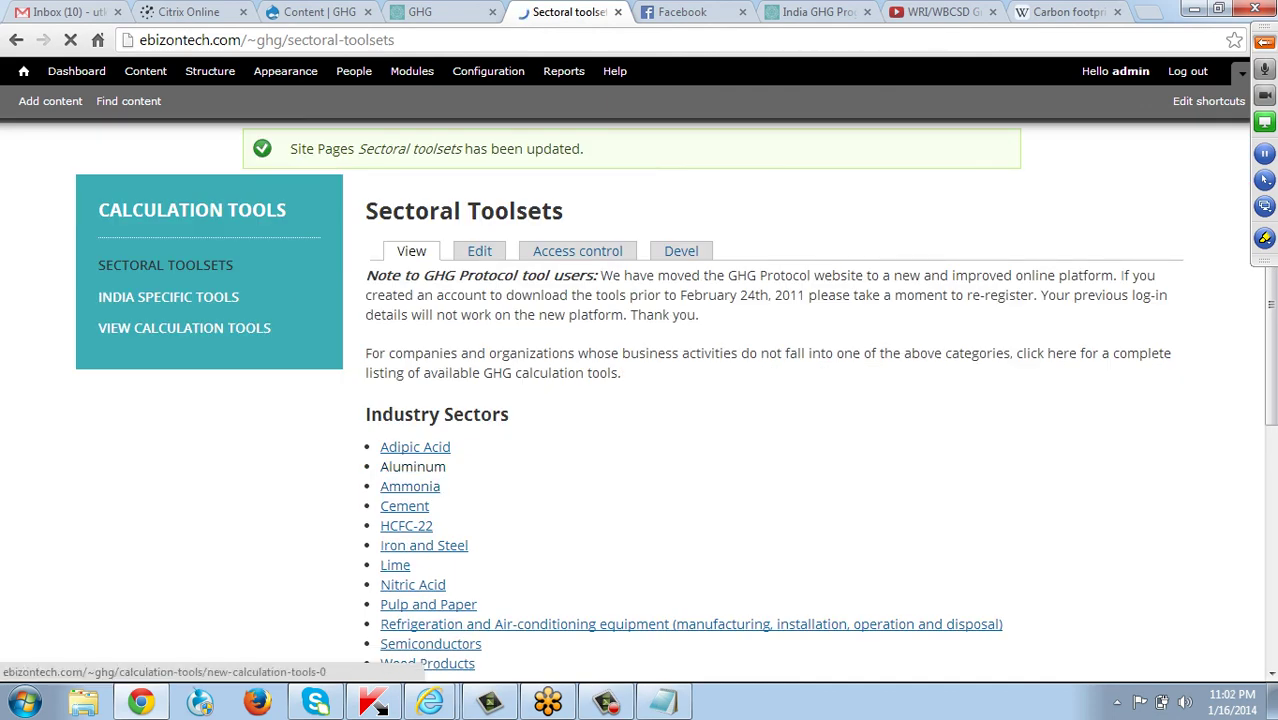
Follow the Aluminum link and confirm it opens the New Calculation tools page.
left_click(412, 466)
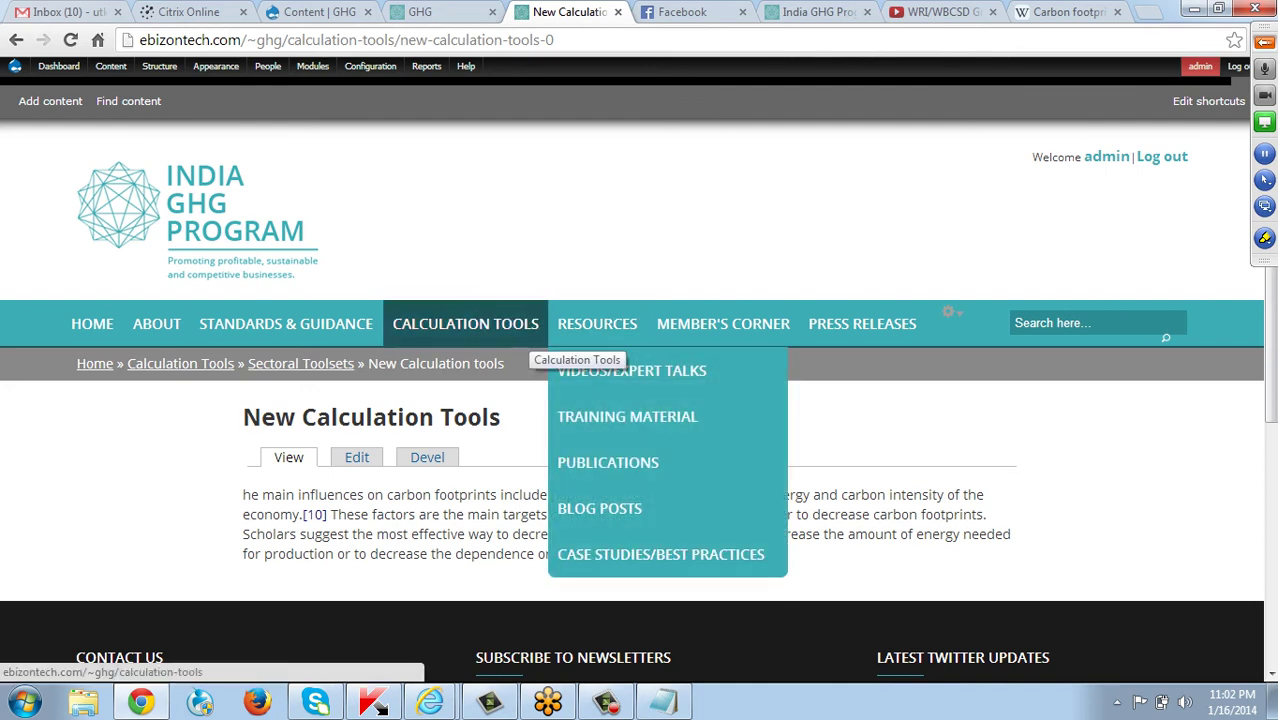
mouse_move(530, 333)
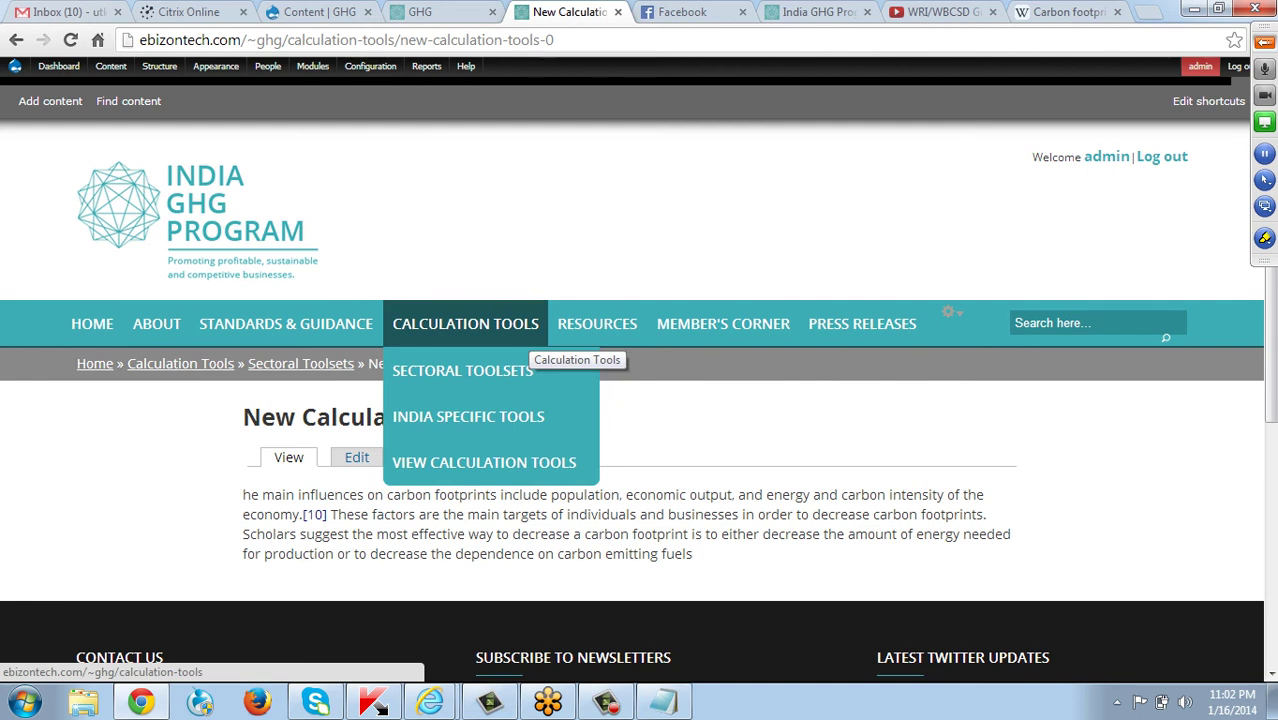
mouse_move(597, 328)
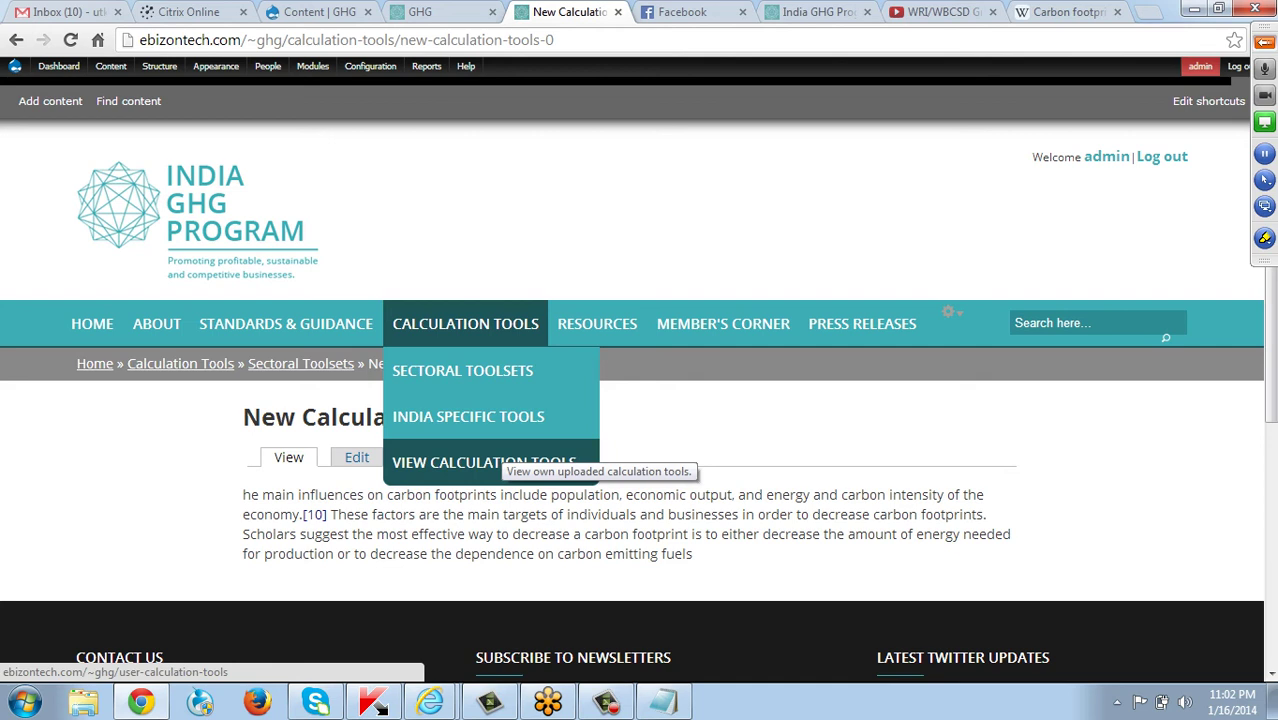
Review the View Calculation Tools table, showing New Calculation tools under Aluminium with no attachment.
left_click(505, 462)
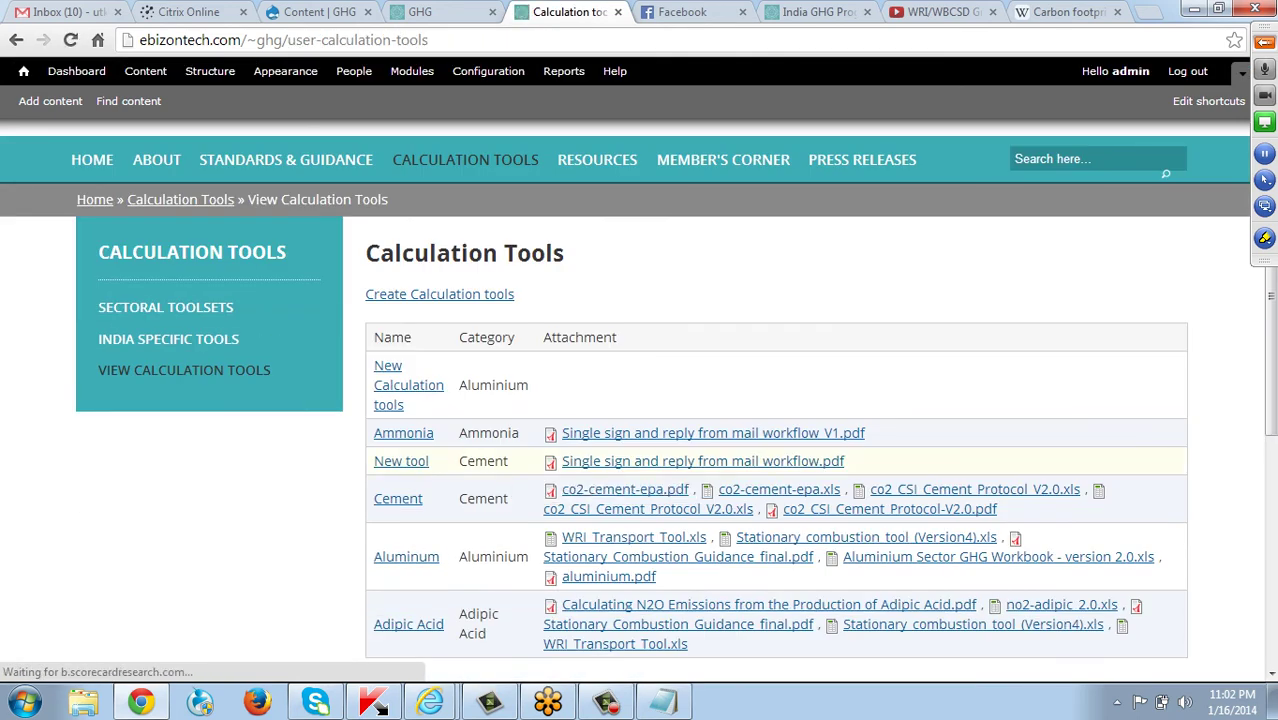
scroll(620, 480, "down", 4)
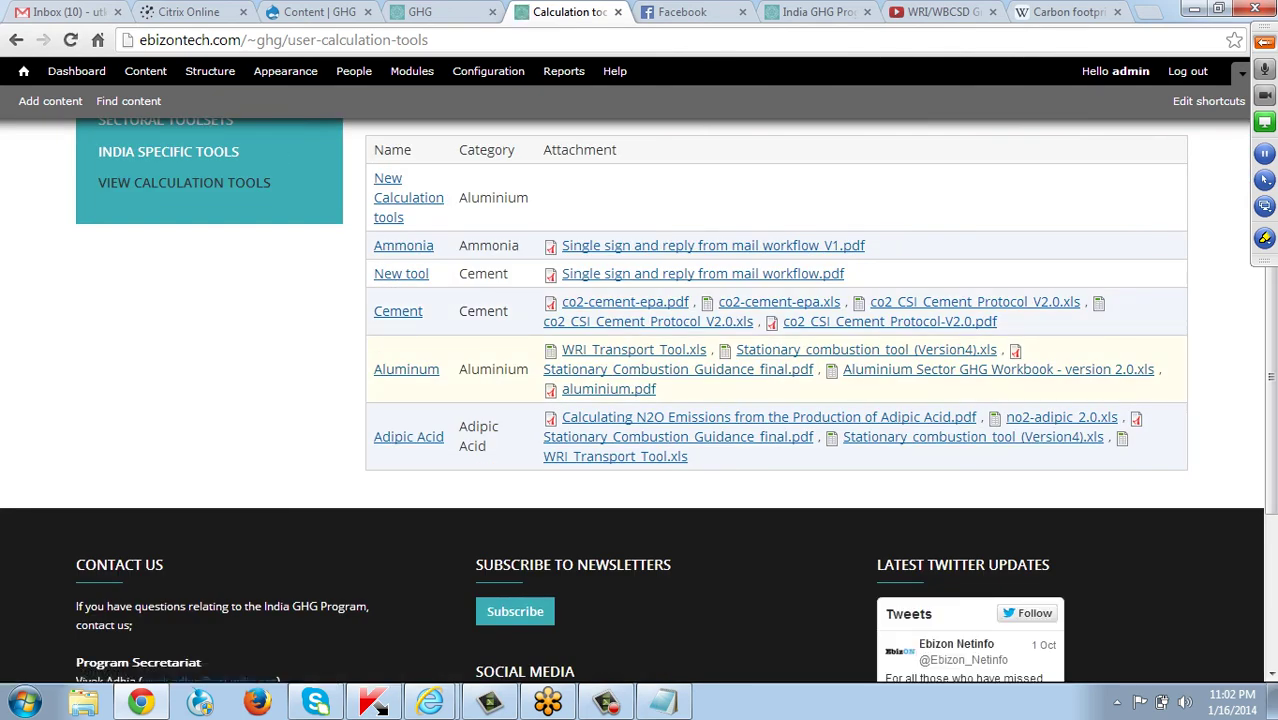
scroll(640, 400, "up", 2)
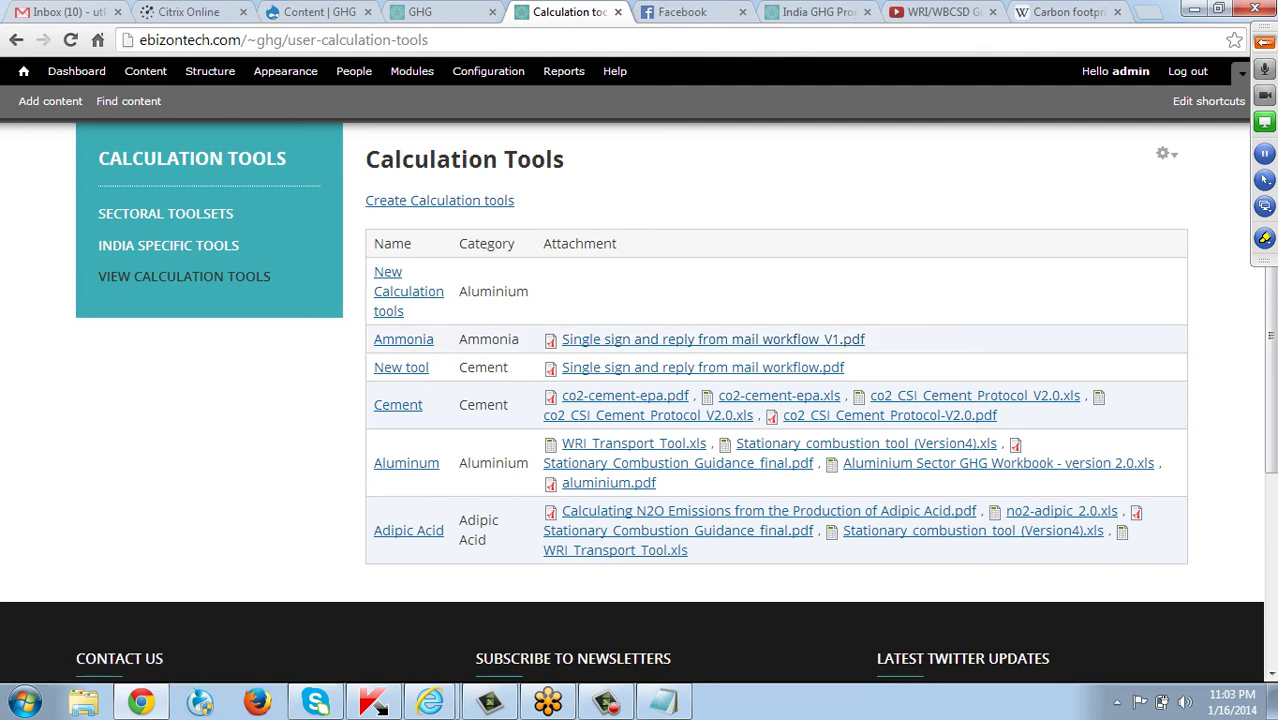
scroll(640, 450, "up", 3)
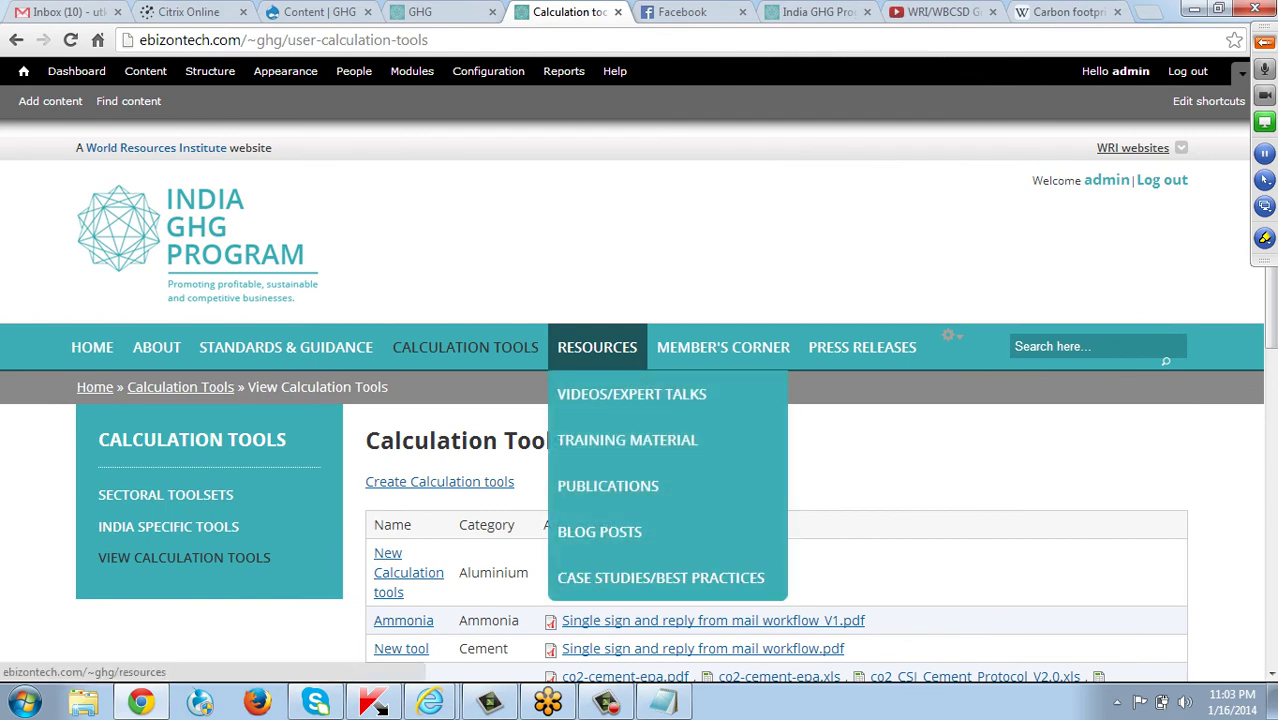
Browse Resources, then view the Videos/Expert Talks list with the two GHG Protocol videos.
left_click(597, 347)
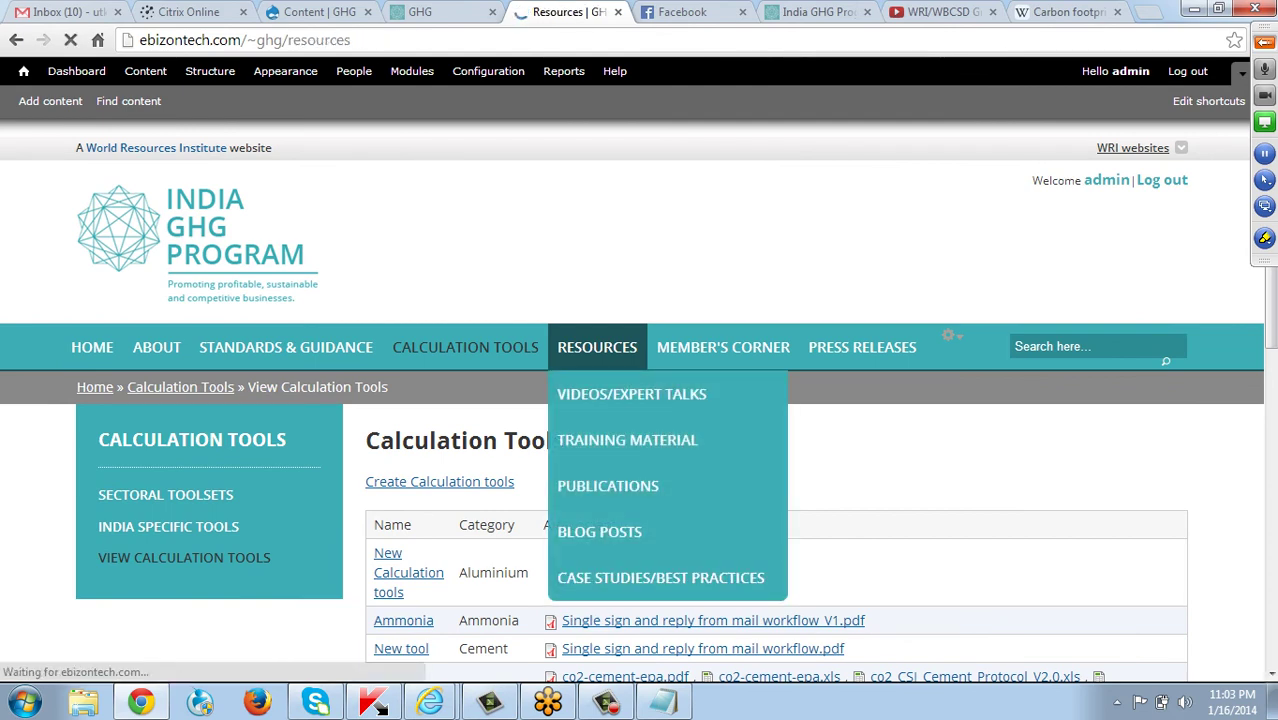
scroll(640, 400, "down", 2)
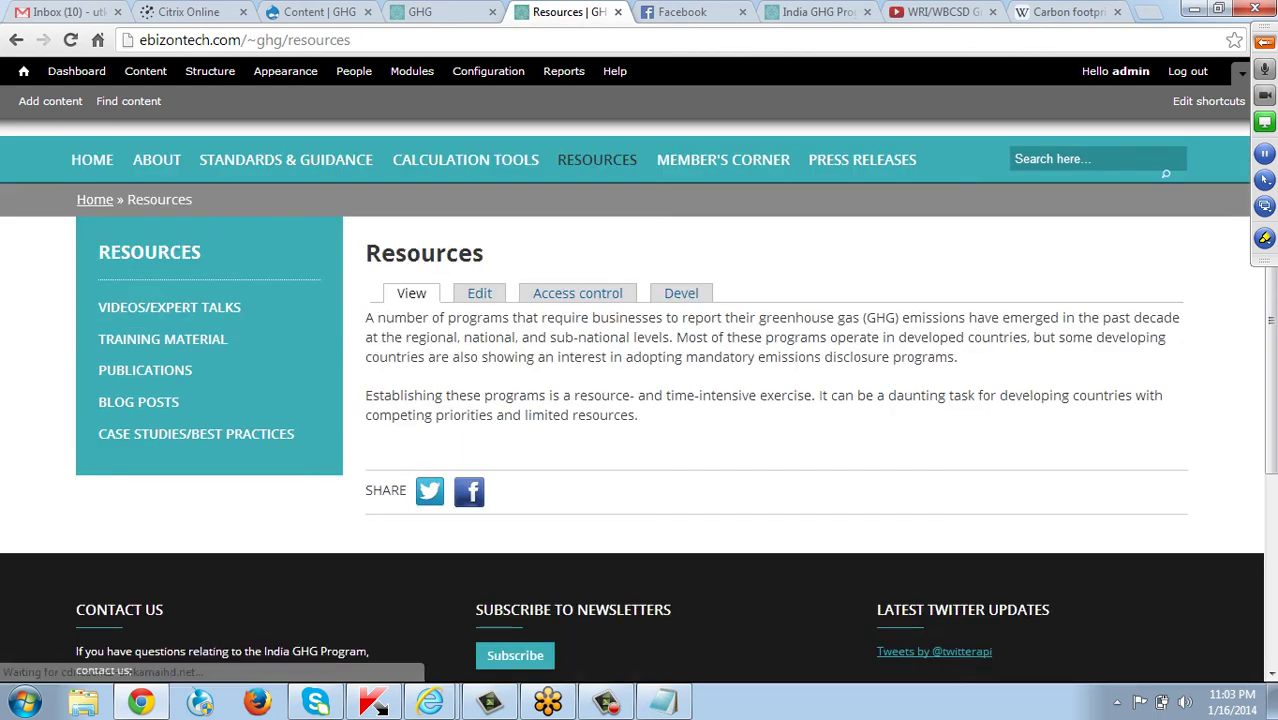
scroll(600, 400, "down", 2)
scroll(600, 400, "up", 3)
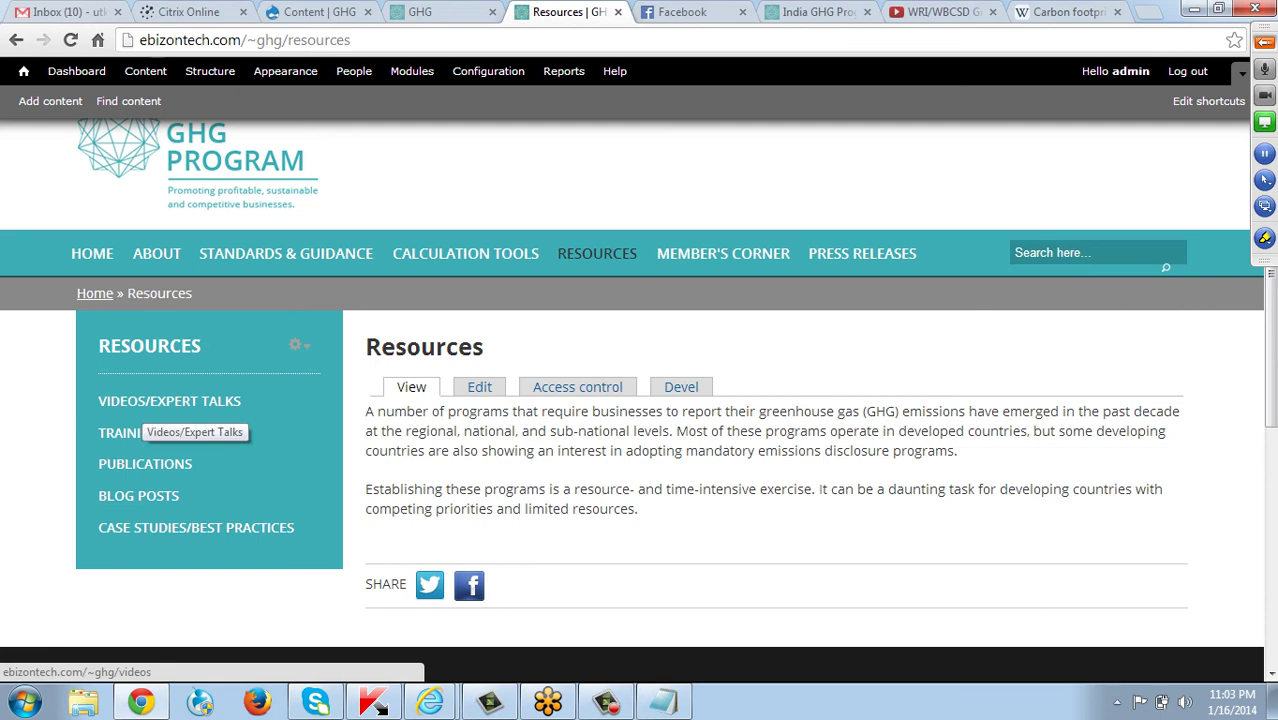
left_click(145, 405)
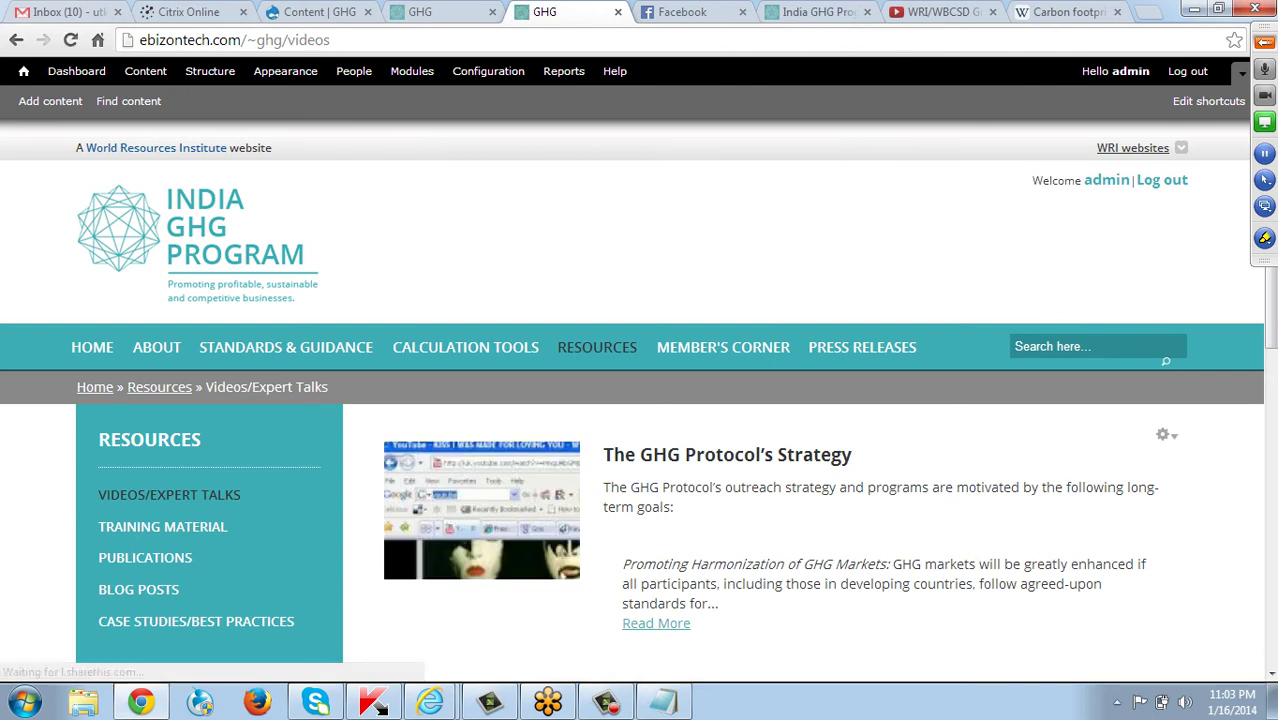
scroll(490, 455, "down", 5)
scroll(490, 455, "up", 1)
scroll(490, 455, "up", 2)
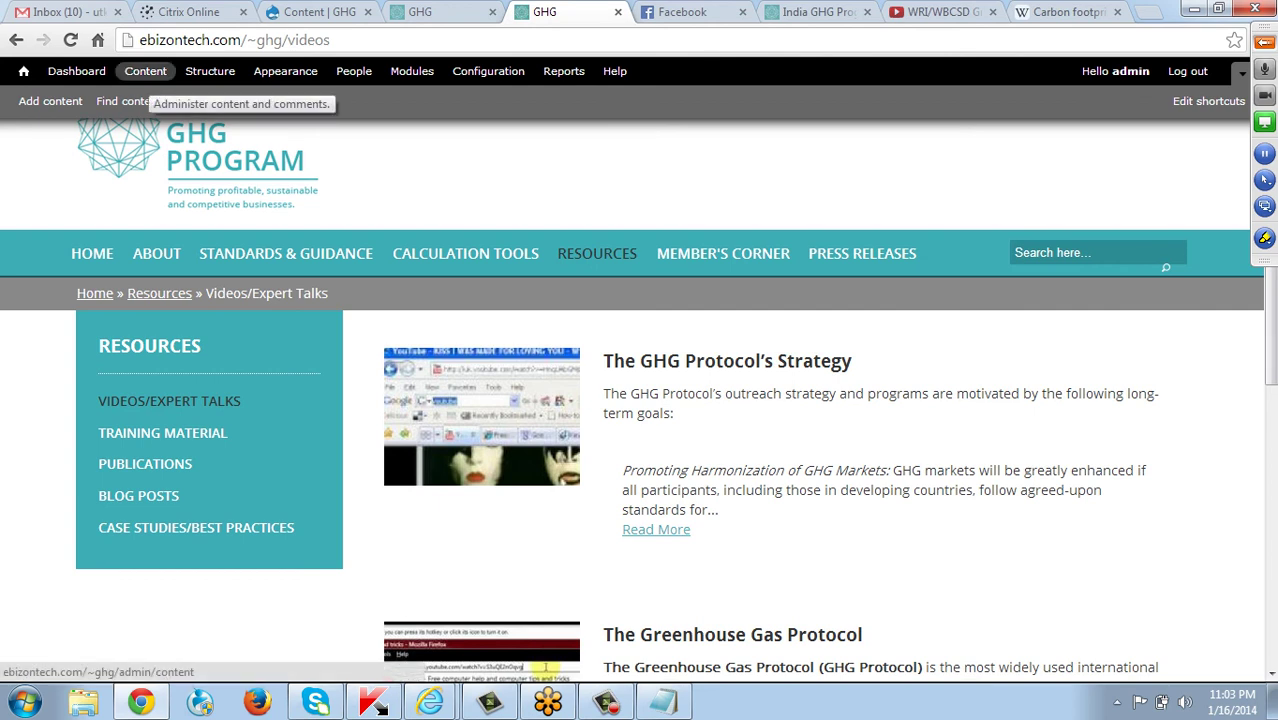
Start a new Site Pages item in a separate tab, titled 'GHG protocol'.
middle_click(145, 71)
left_click_drag(737, 11, 621, 11)
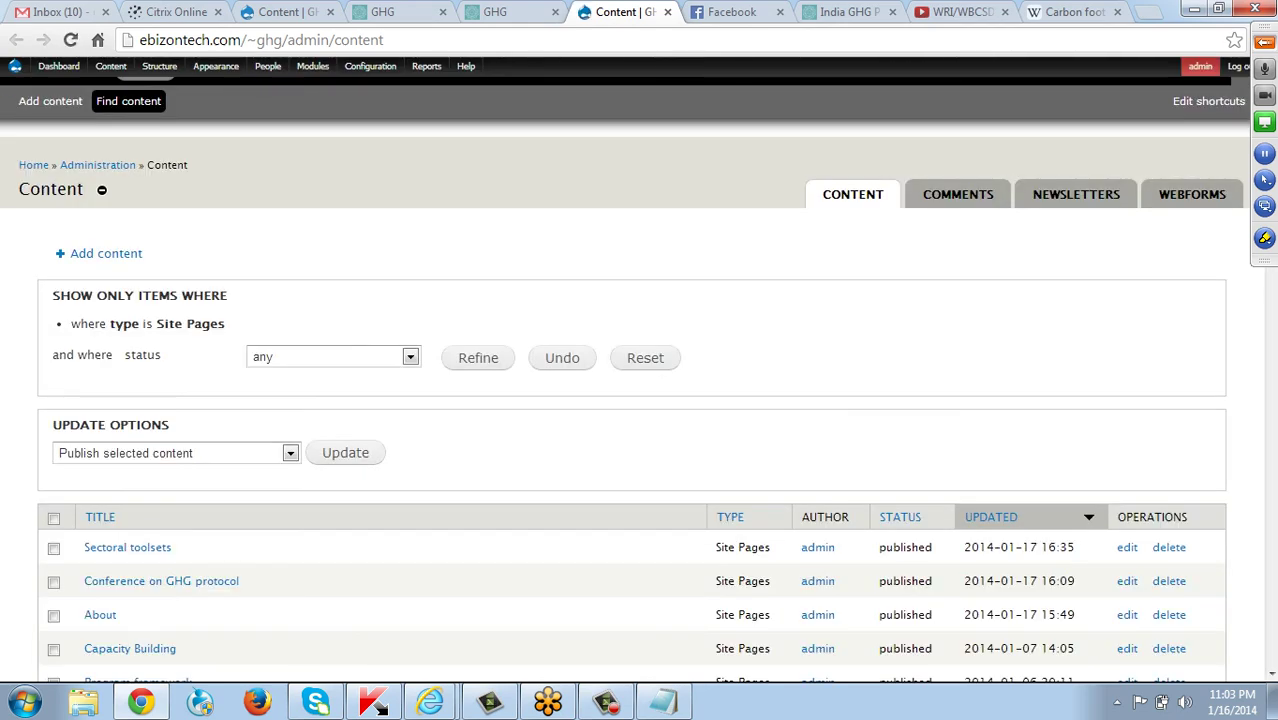
left_click(106, 253)
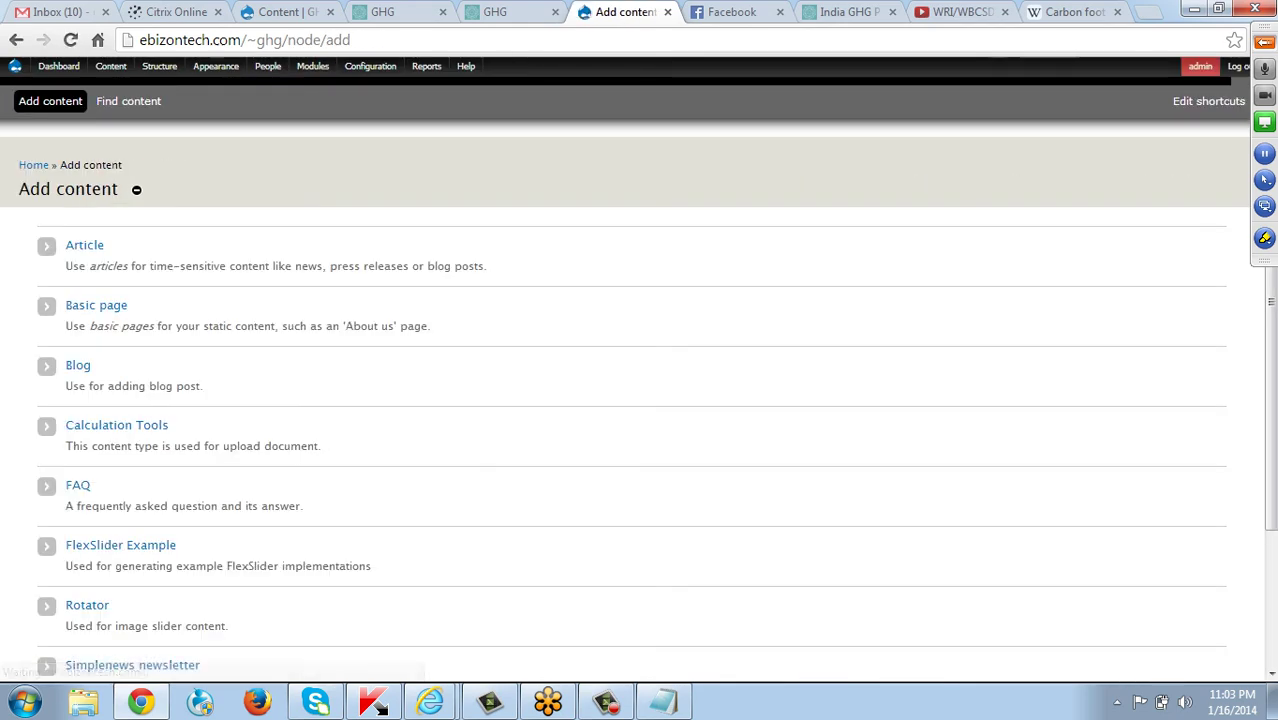
scroll(640, 400, "down", 3)
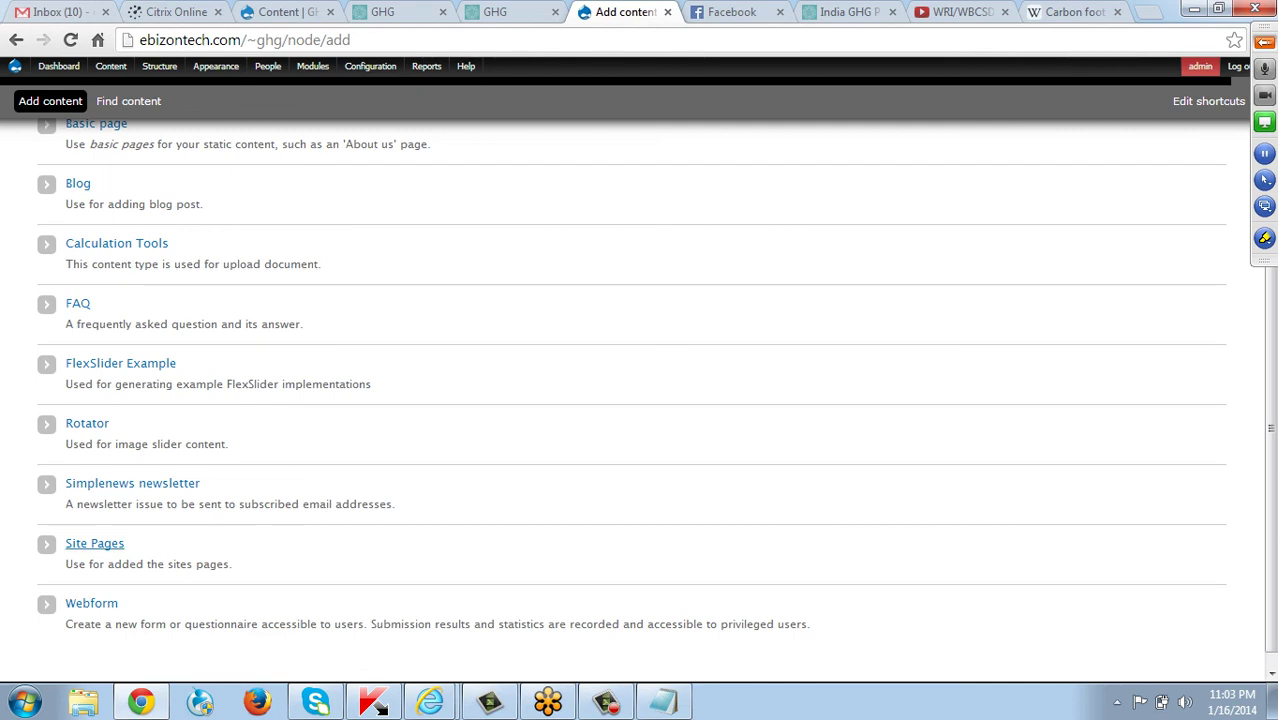
left_click(94, 543)
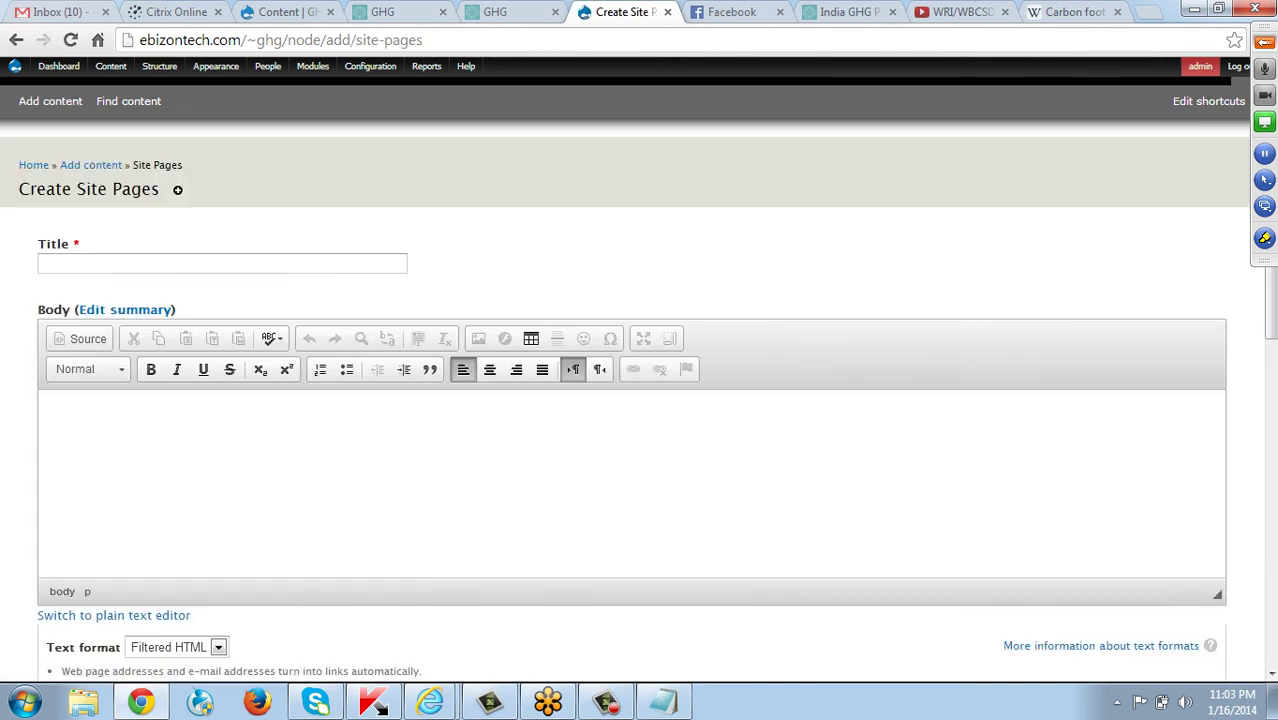
left_click(222, 263)
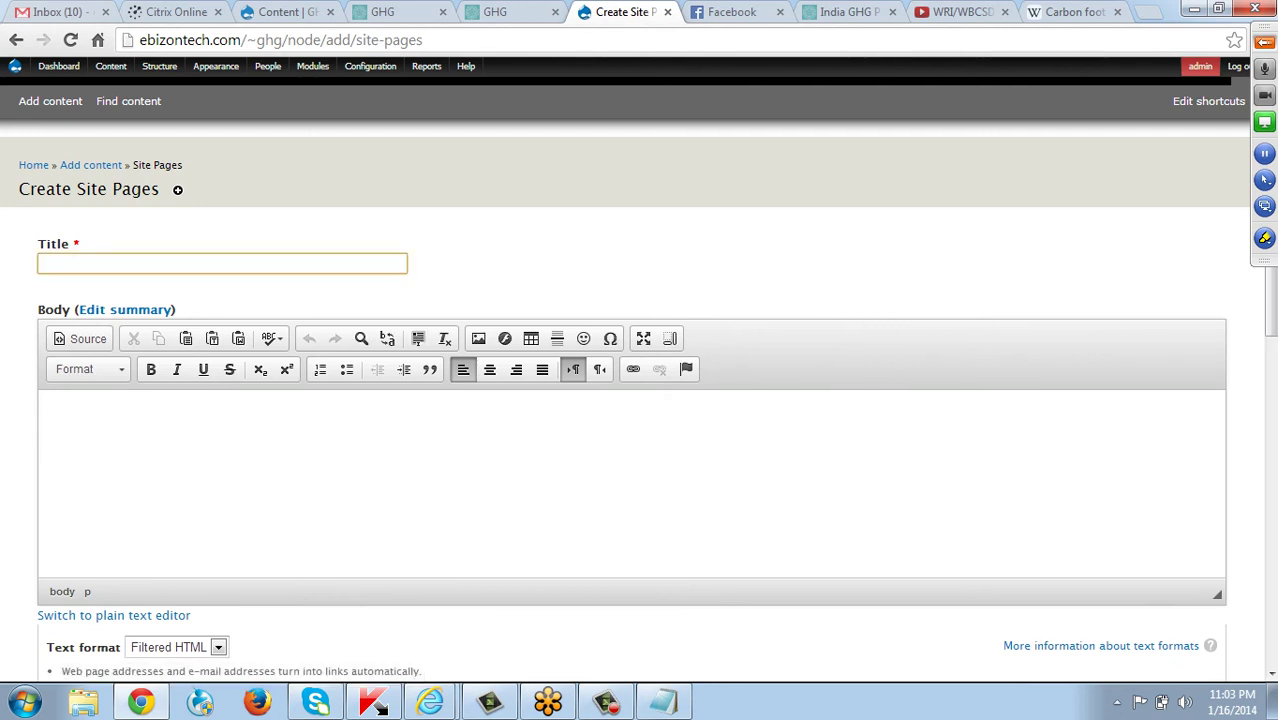
type("GHG protocol")
Copy the Average Carbon Footprint paragraph under By area from the Wikipedia article.
left_click(57, 416)
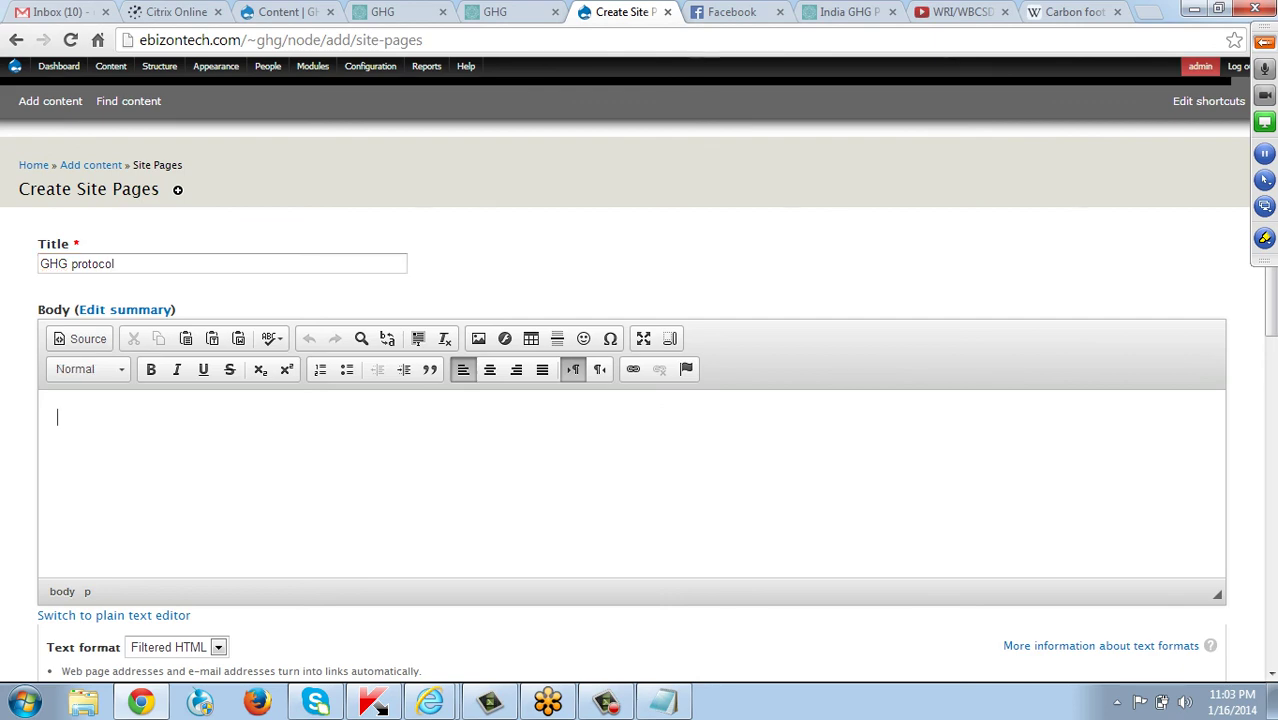
key("ctrl+9")
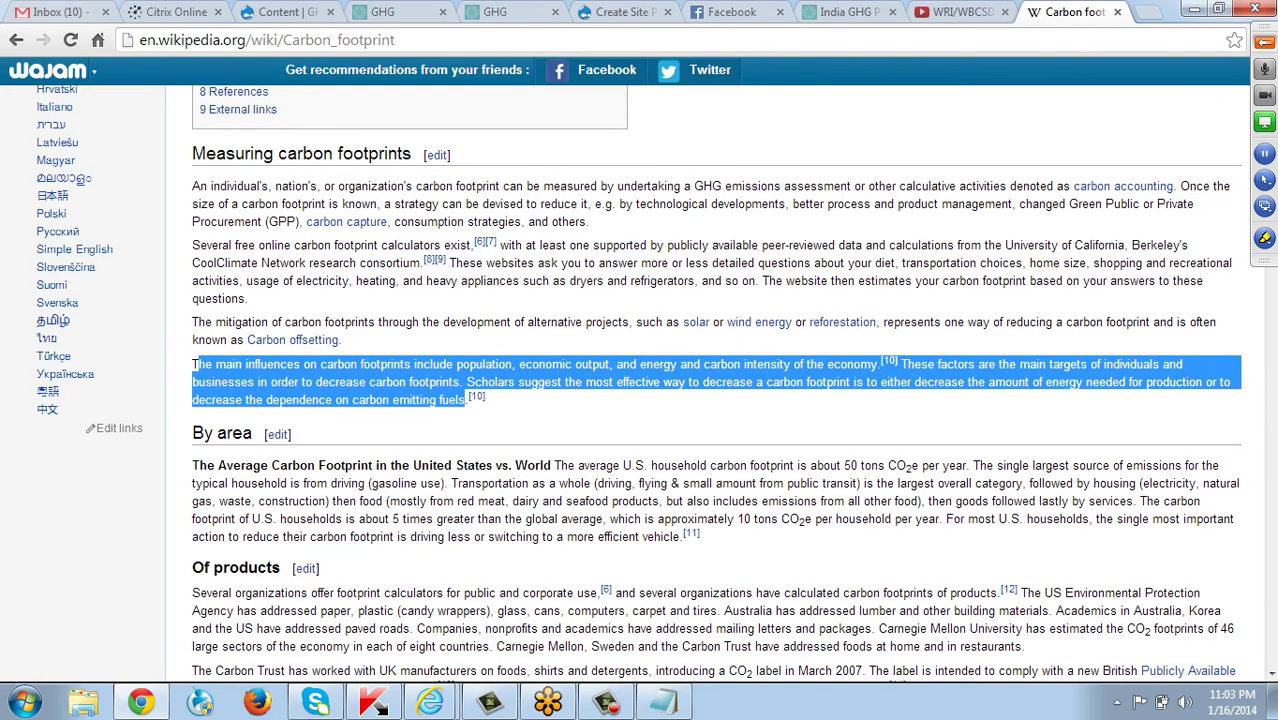
left_click_drag(192, 465, 684, 536)
key("ctrl+c")
mouse_move(691, 533)
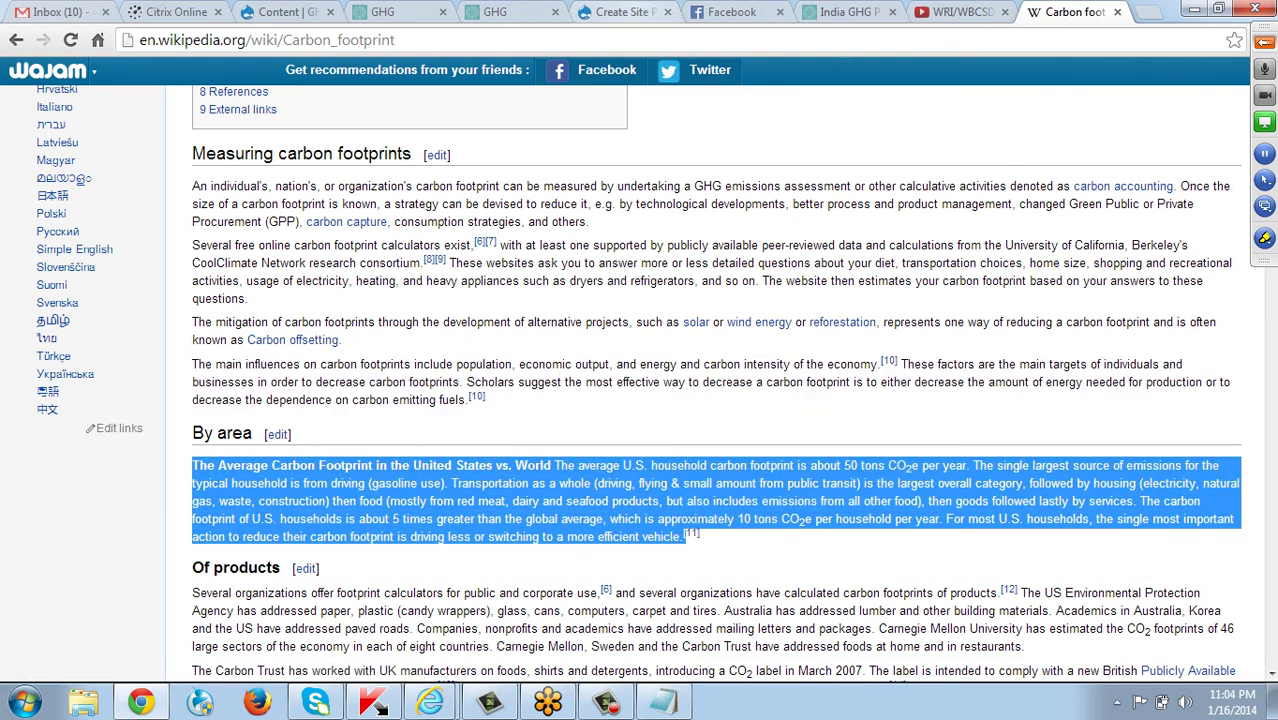
left_click(625, 12)
left_click(845, 12)
Paste the carbon footprint paragraph into the body and set the page type to Video.
left_click(625, 12)
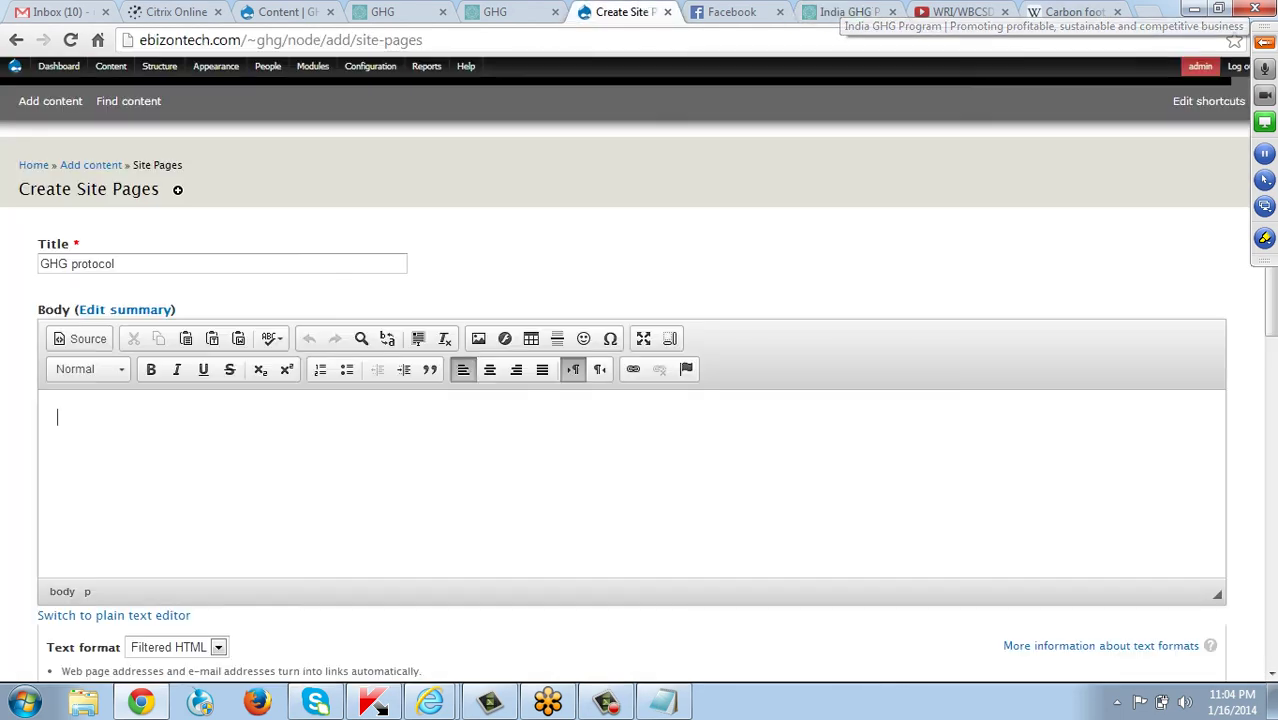
key("ctrl+v")
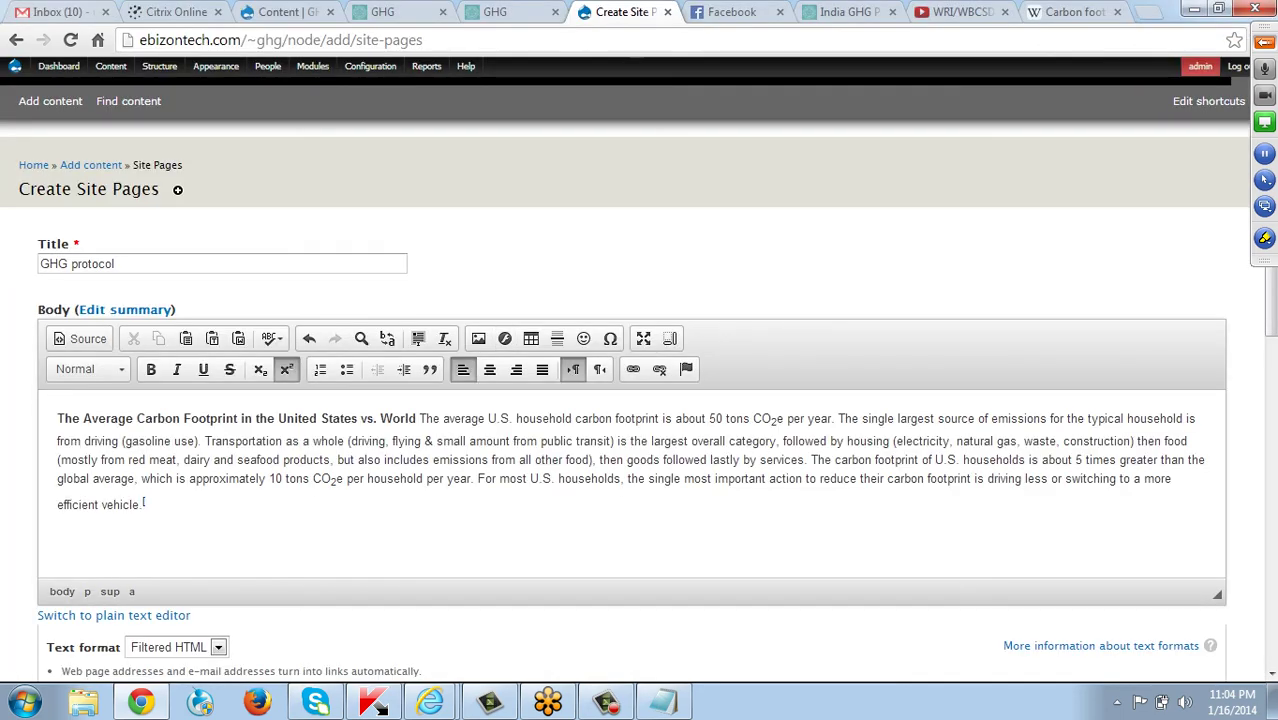
scroll(640, 360, "down", 3)
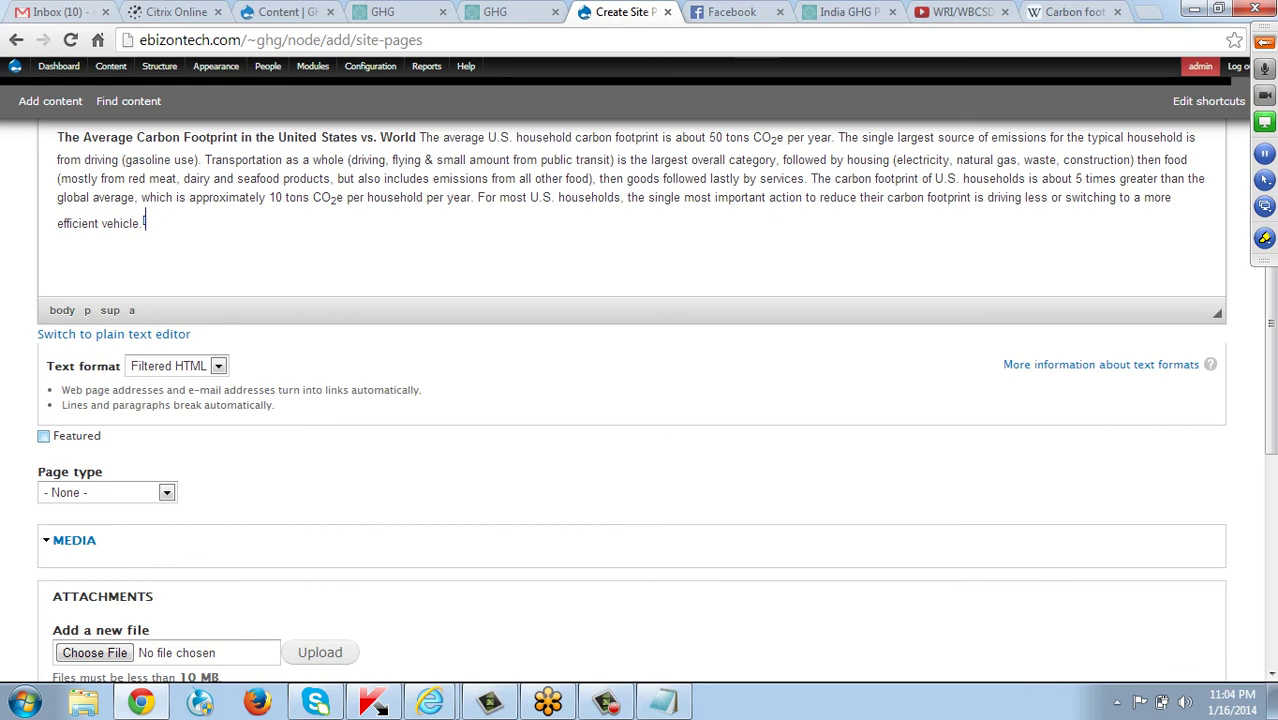
left_click(107, 492)
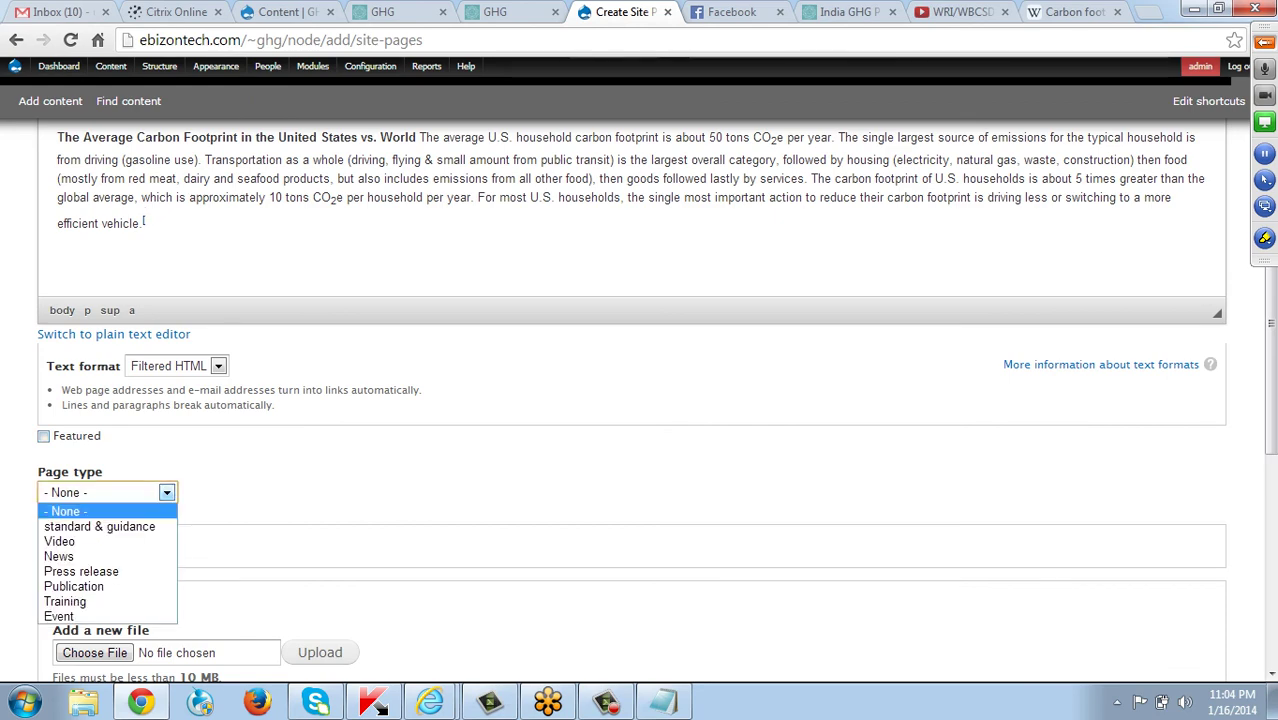
key("Down")
key("Down")
key("Return")
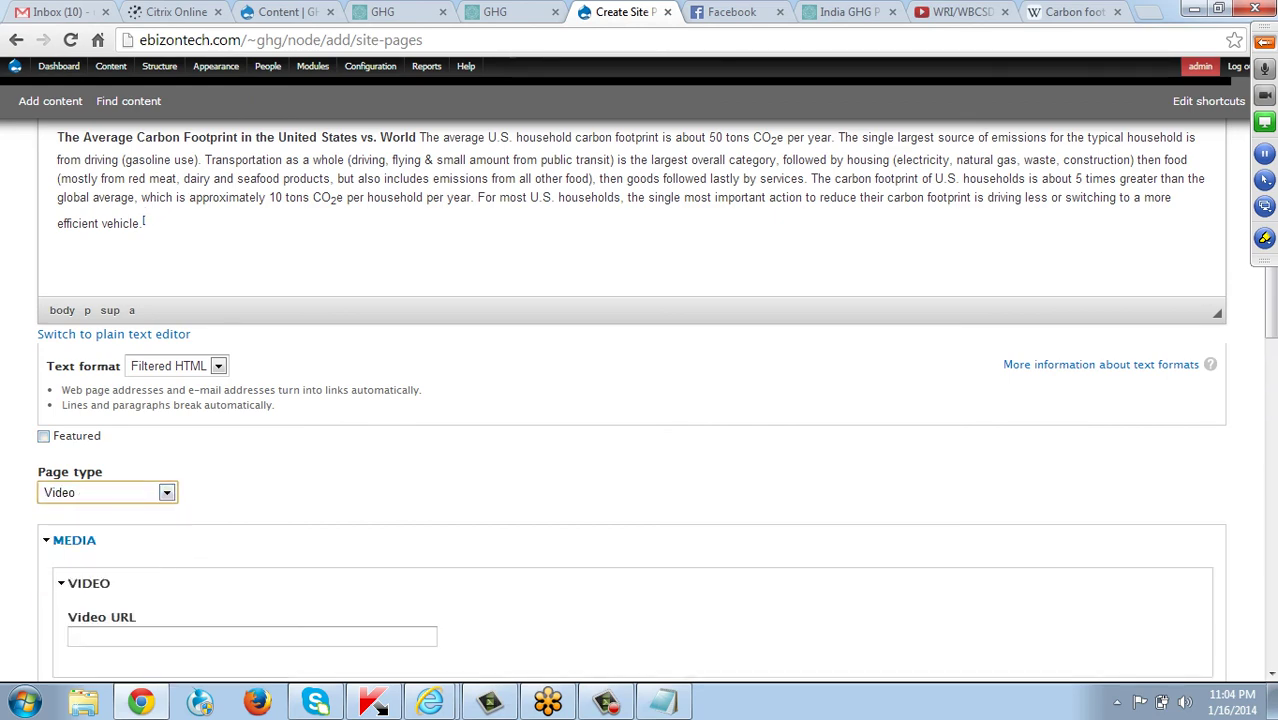
Copy the GHG Protocol YouTube video address into the Video URL field.
scroll(640, 400, "down", 2)
left_click(72, 449)
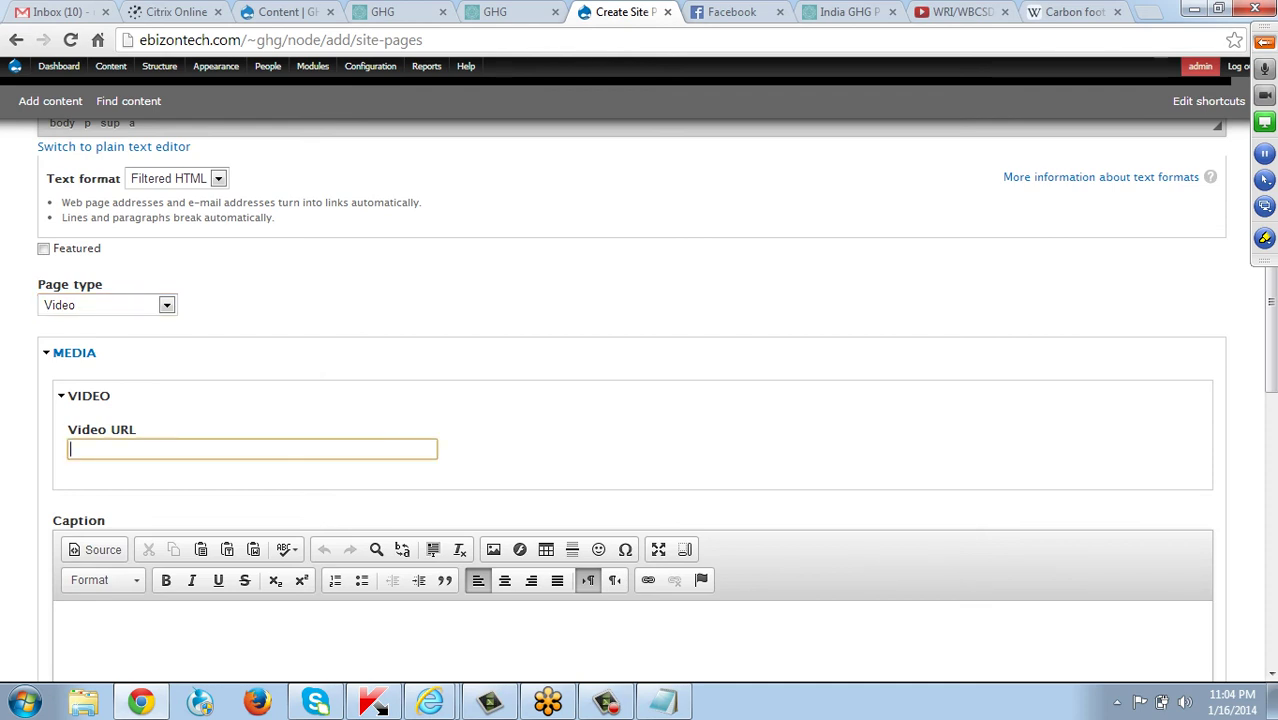
left_click(955, 12)
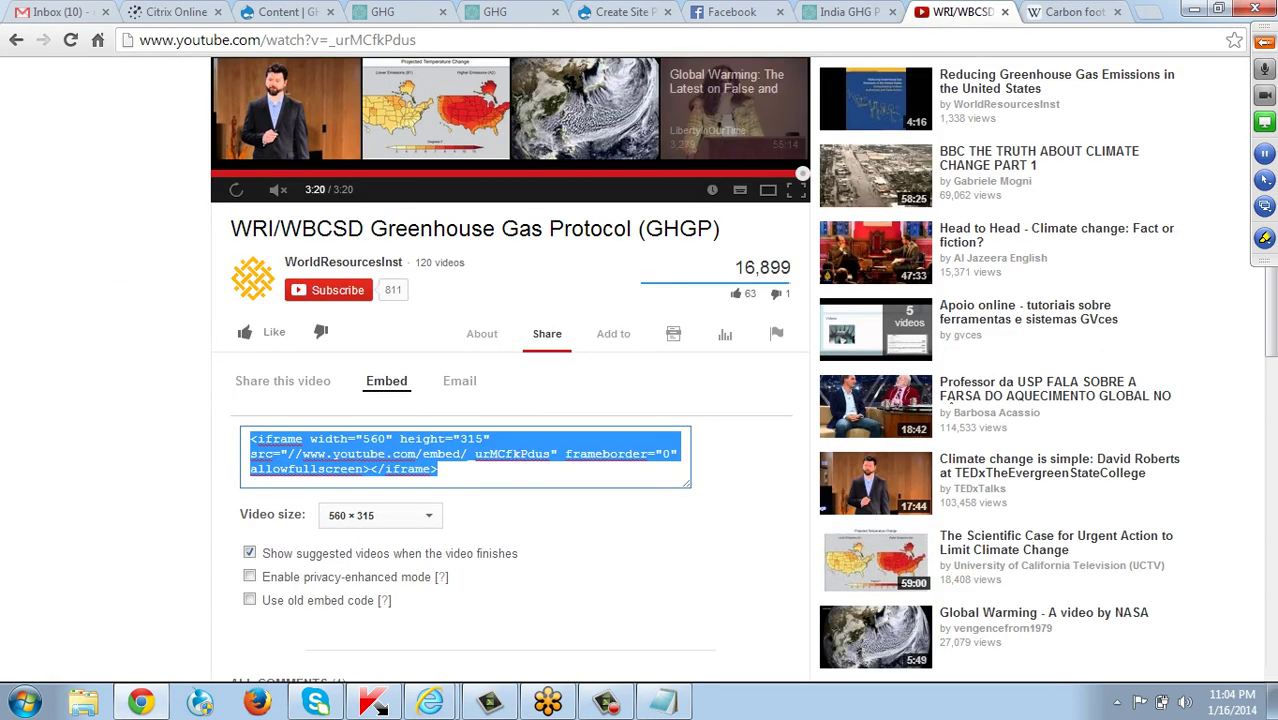
key("ctrl+l")
key("ctrl+c")
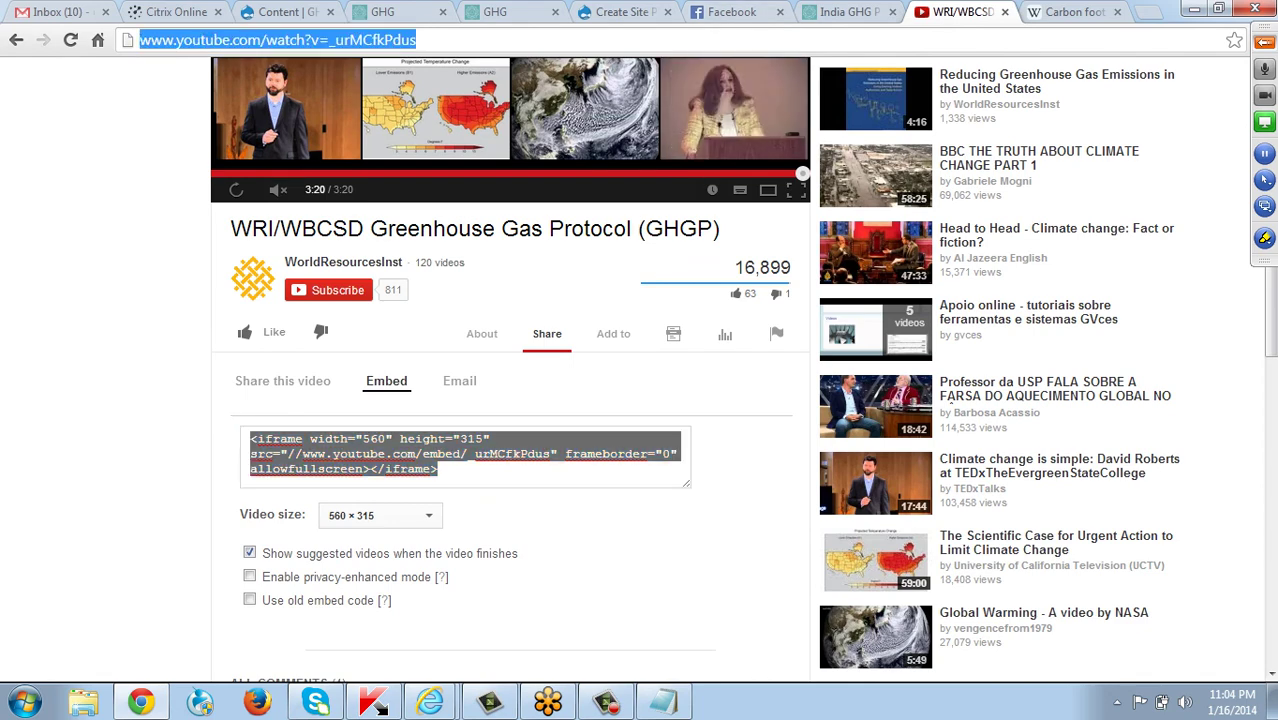
left_click(622, 12)
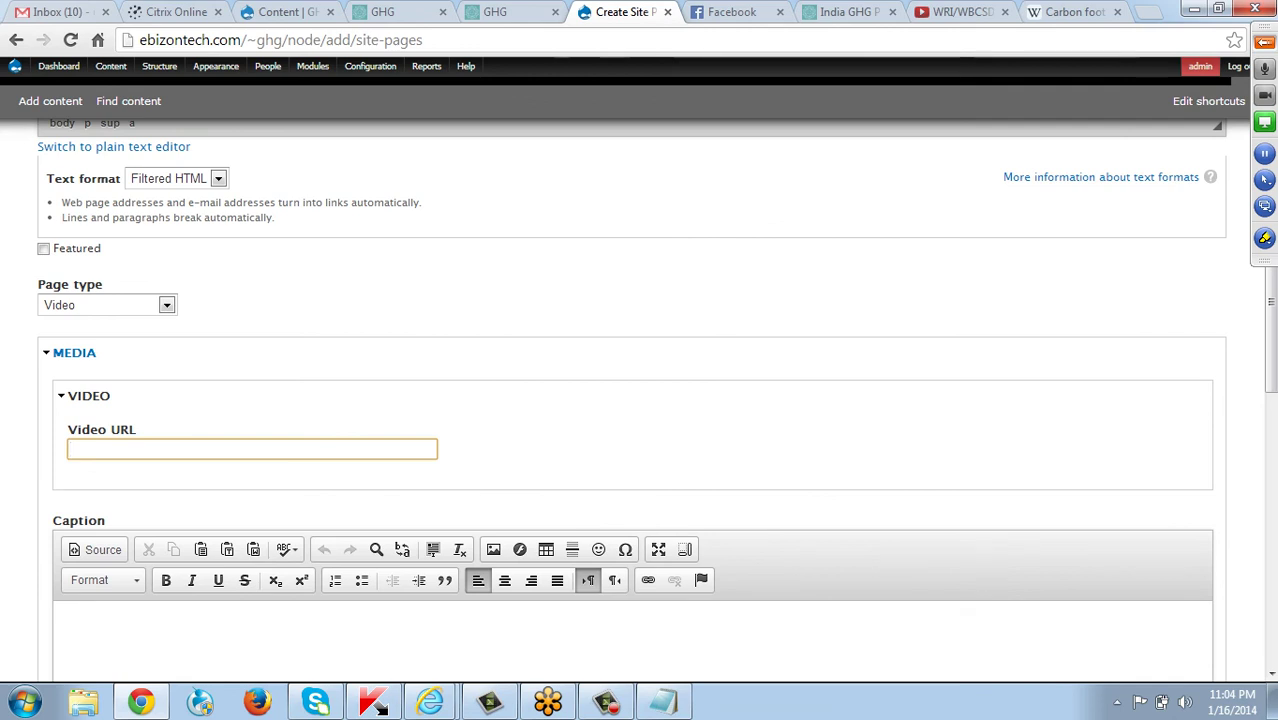
key("ctrl+v")
Enter caption 'GHG protocol' and credit 'GHG protocol', then save the page.
scroll(640, 400, "down", 3)
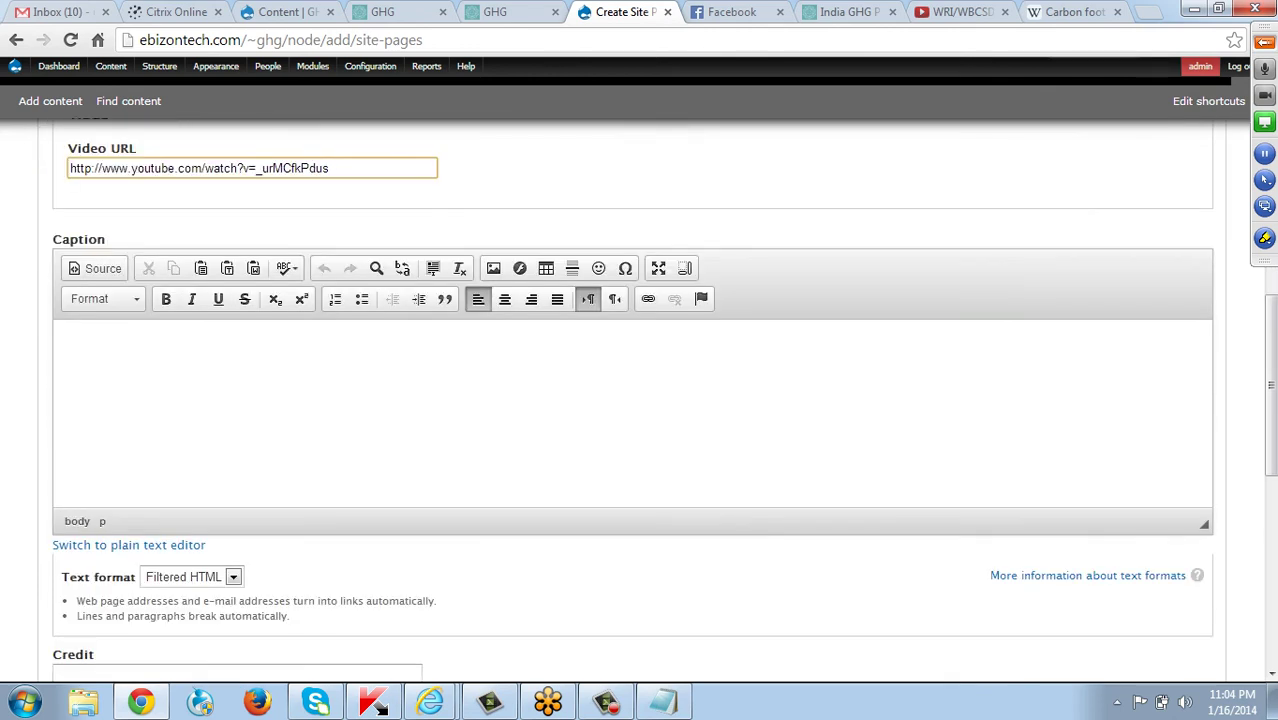
left_click(70, 342)
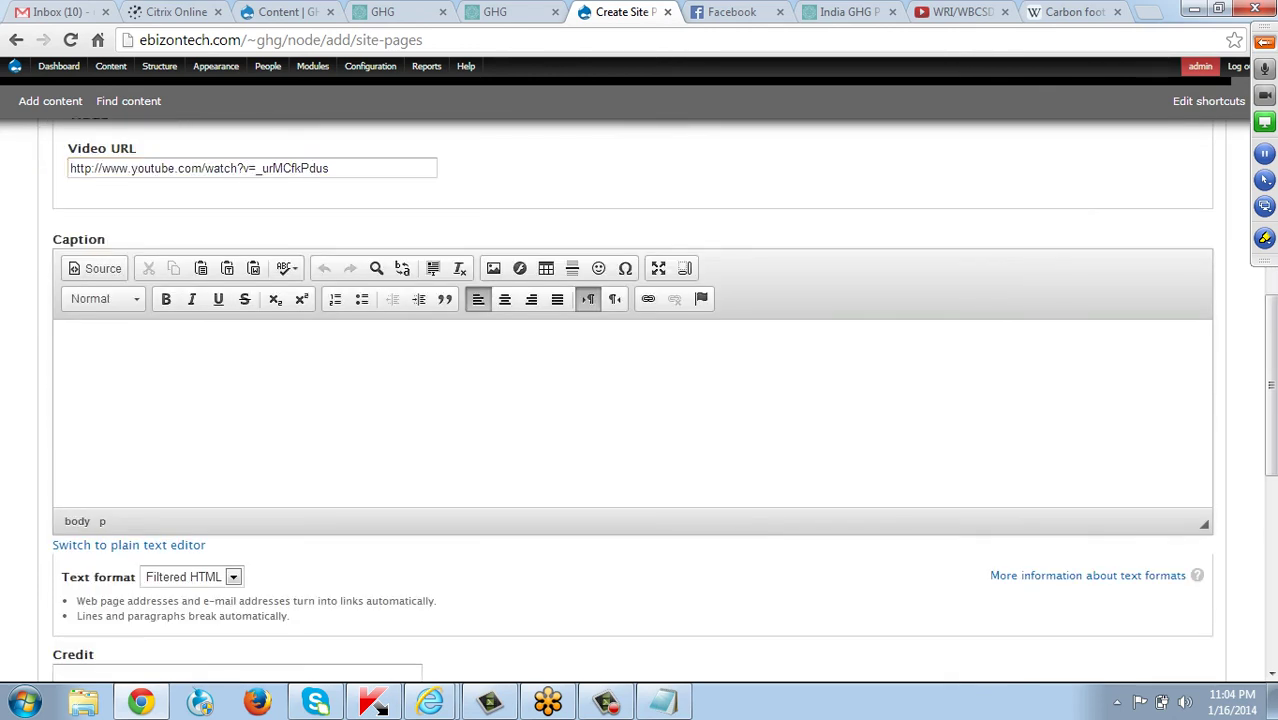
type("GHG protocol video")
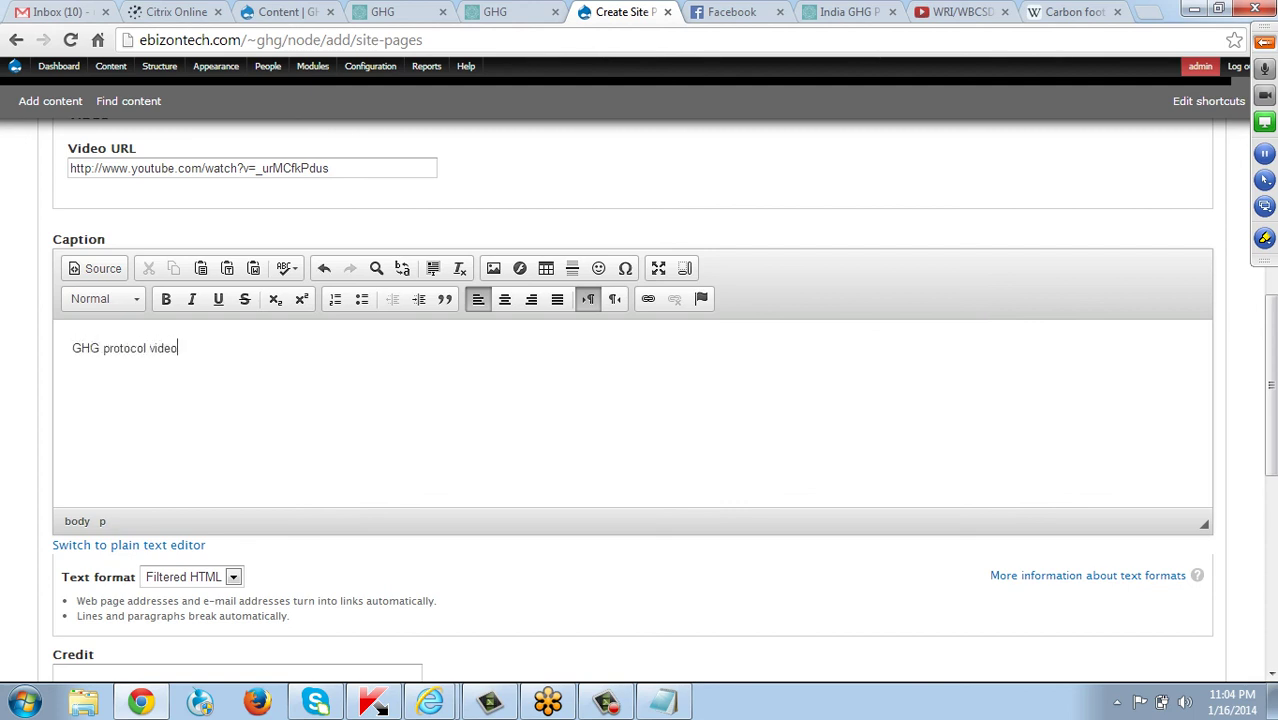
scroll(640, 400, "down", 2)
left_click(237, 486)
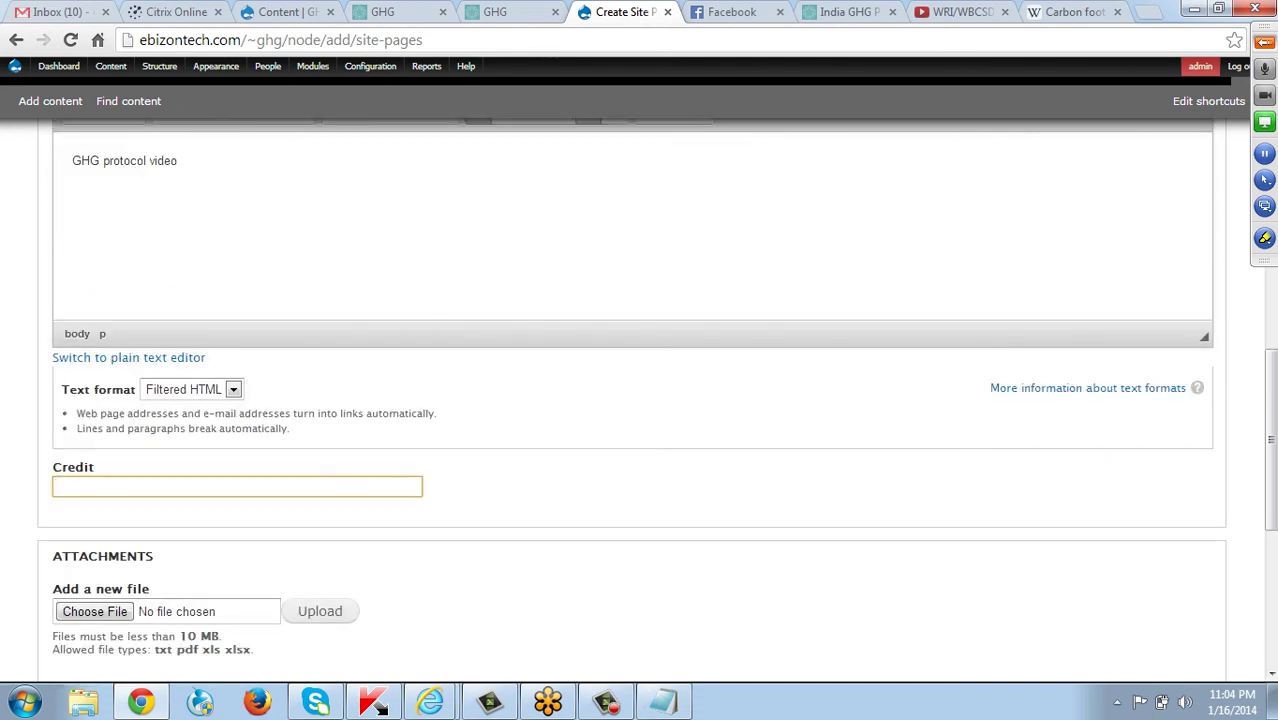
type("You")
key("BackSpace")
key("BackSpace")
key("BackSpace")
type("GF")
type("HG procc")
type("tocolt")
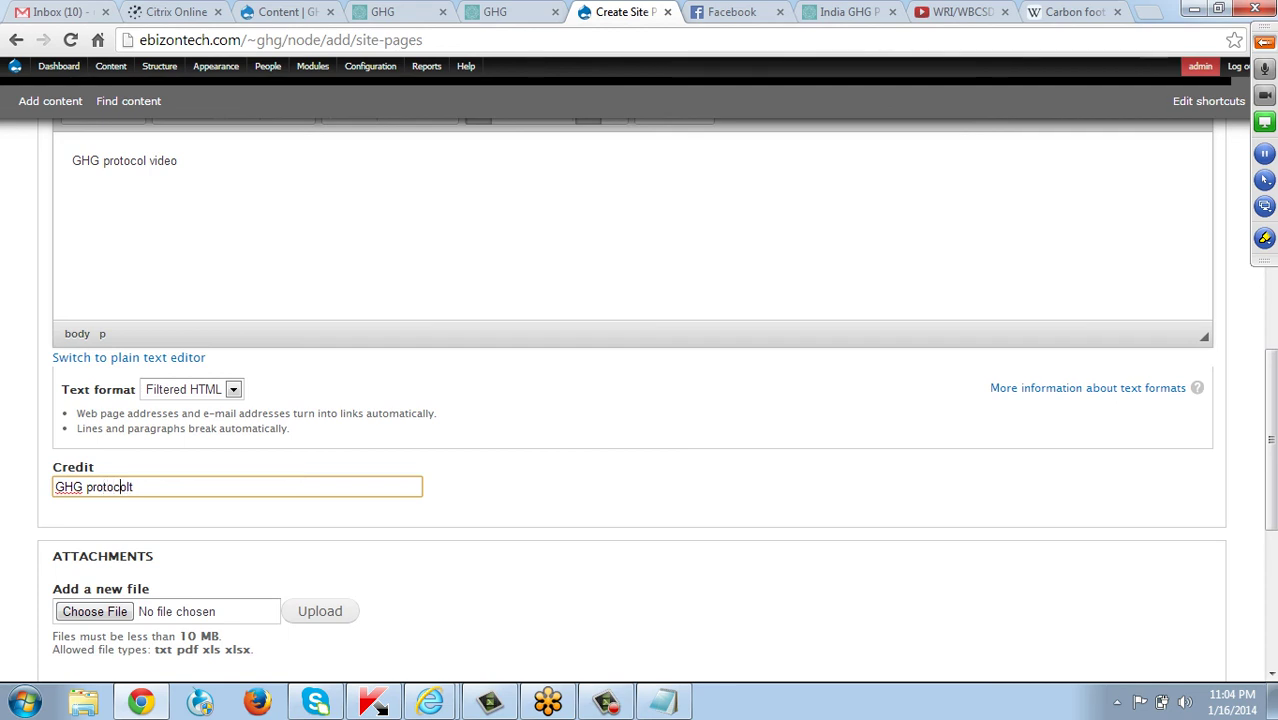
key("Delete")
scroll(640, 400, "down", 3)
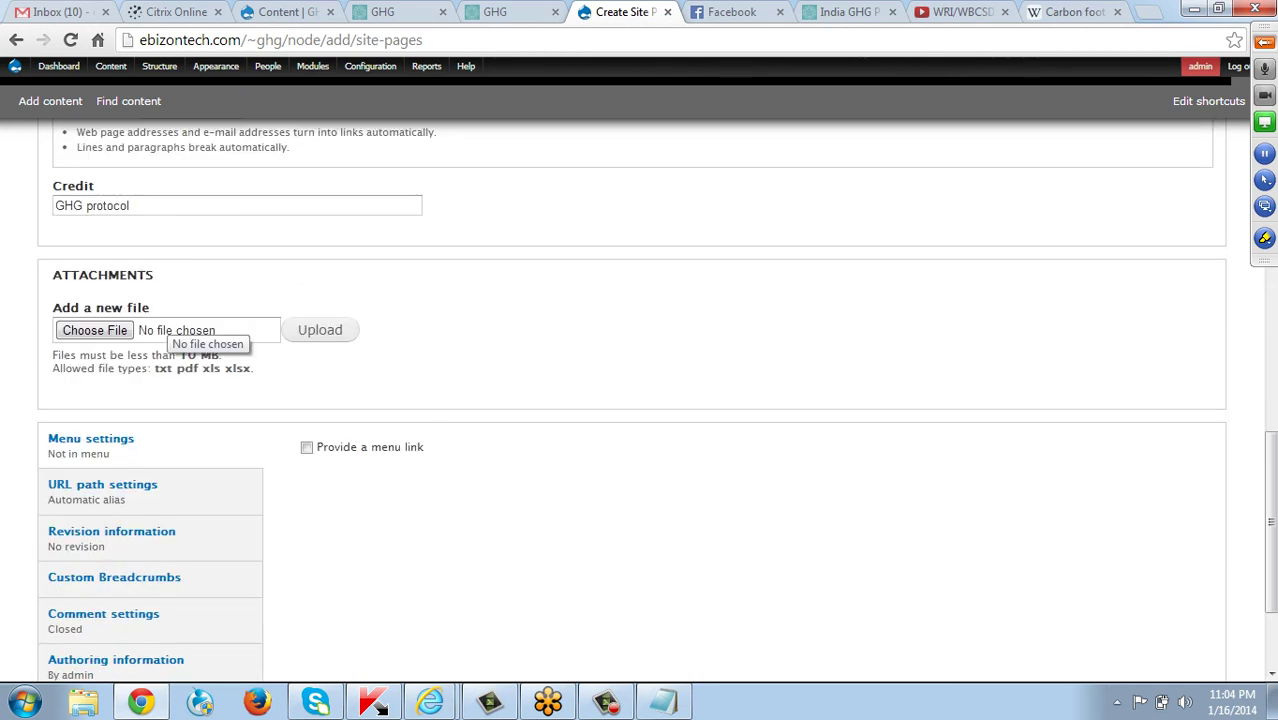
scroll(165, 330, "down", 2)
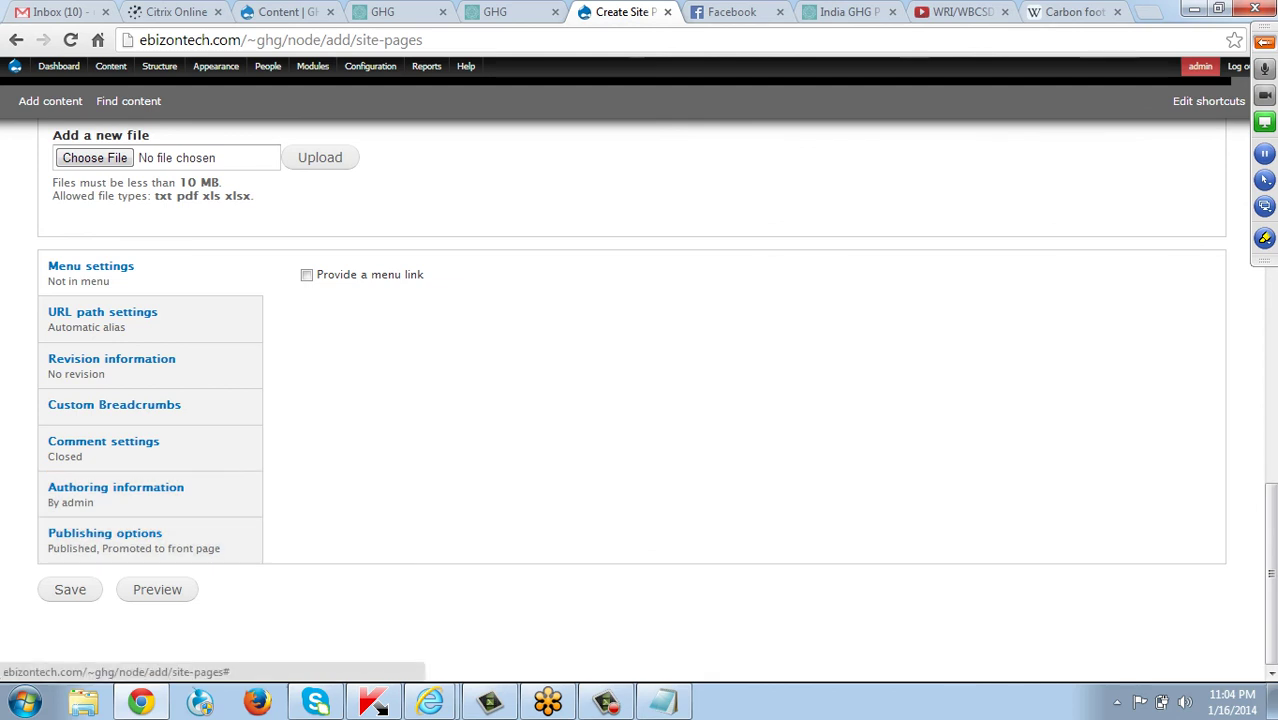
left_click(70, 589)
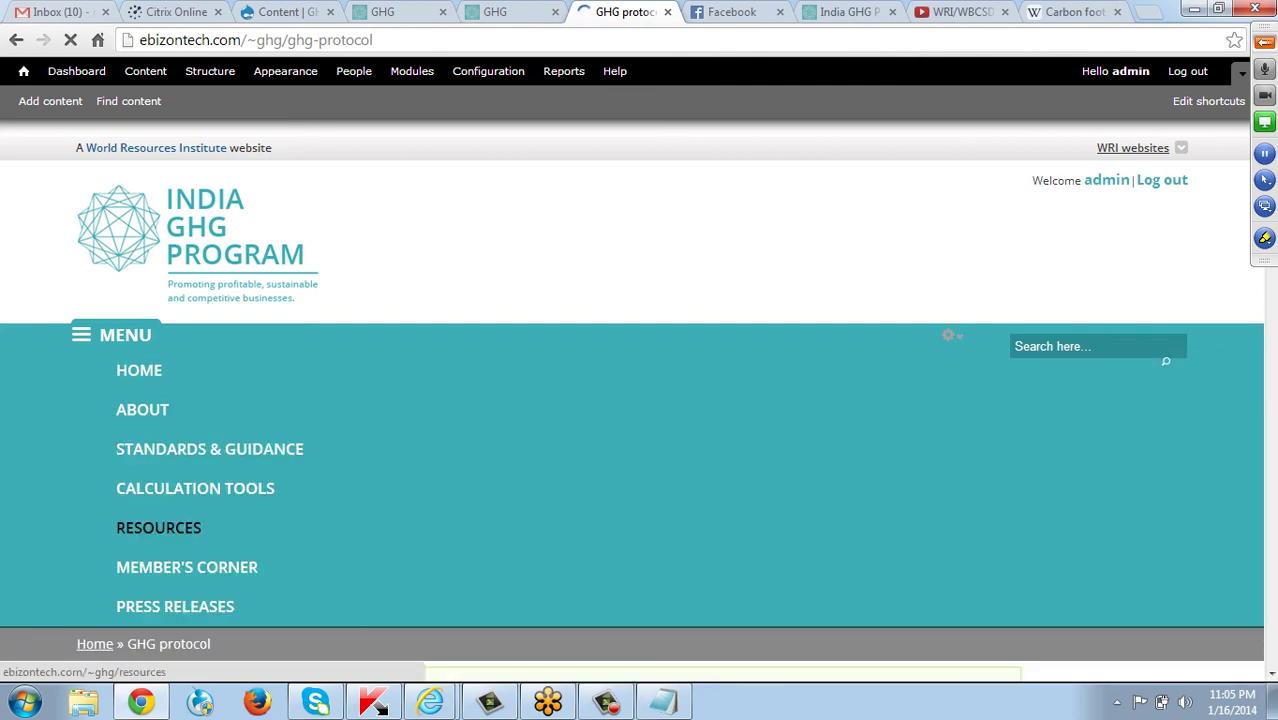
Find the new GHG Protocol video under Resources › Videos/Expert Talks and review its page.
left_click(158, 527)
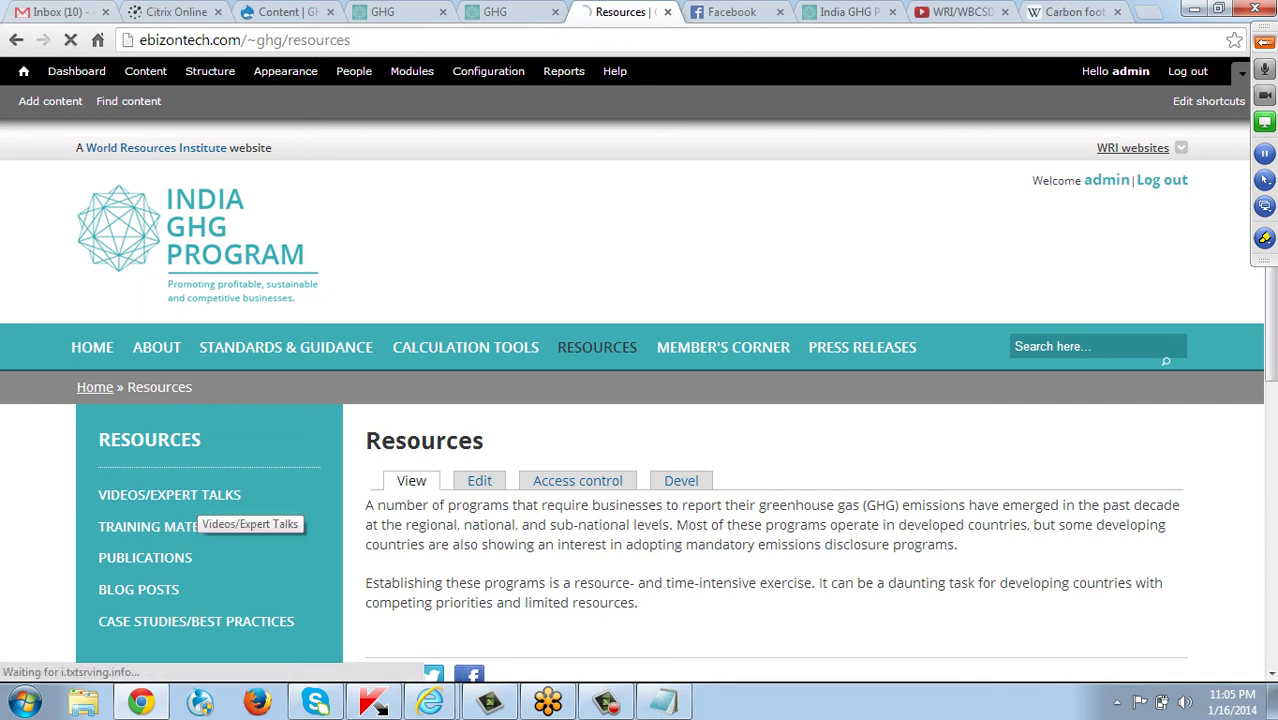
left_click(195, 496)
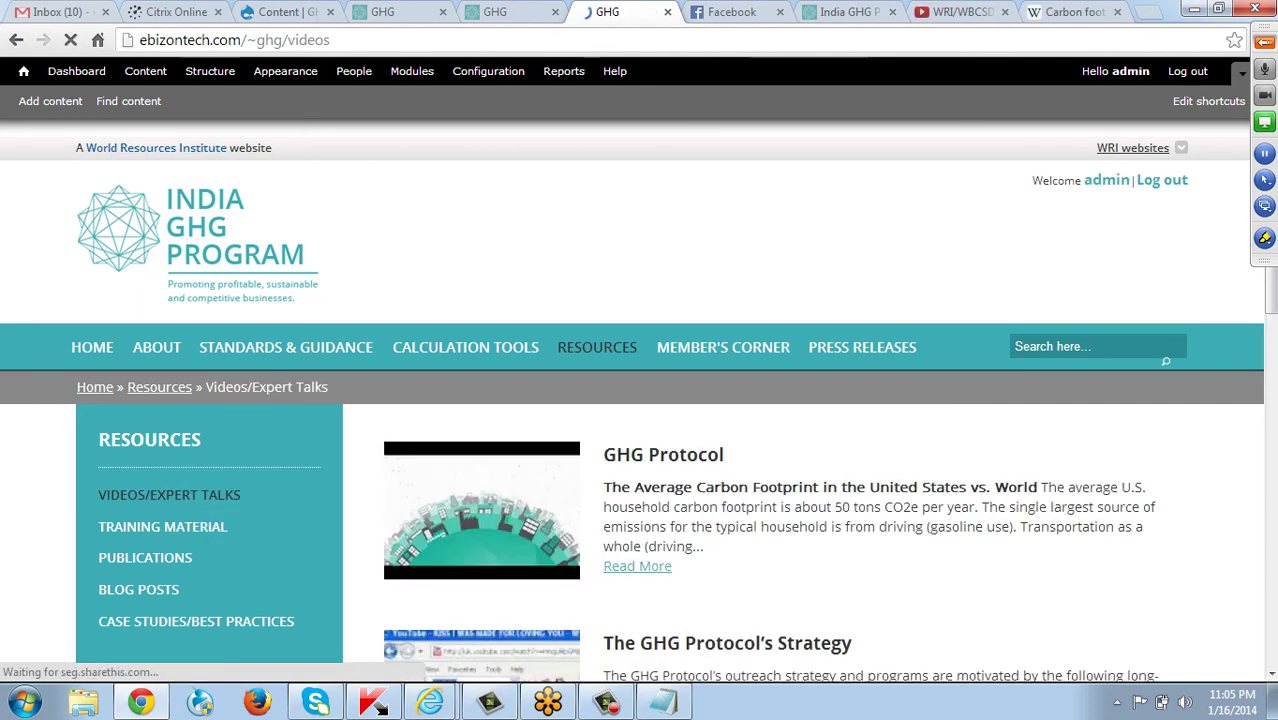
scroll(640, 400, "down", 2)
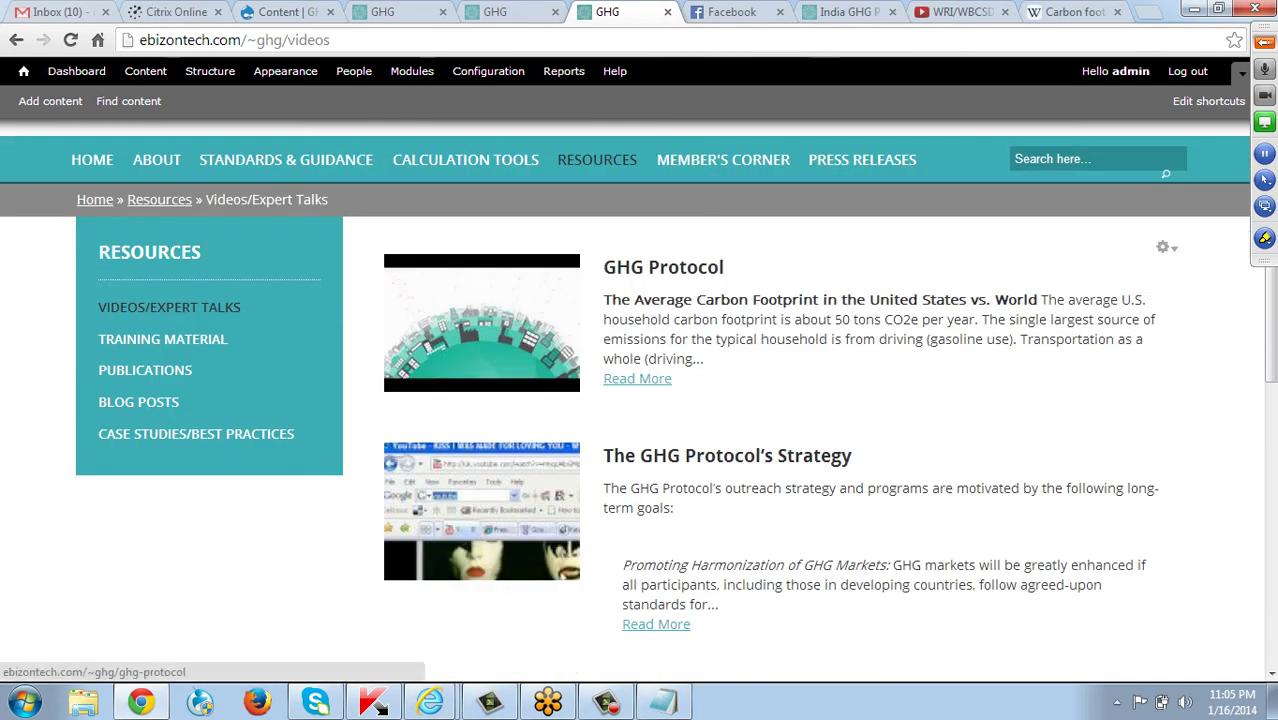
left_click(663, 267)
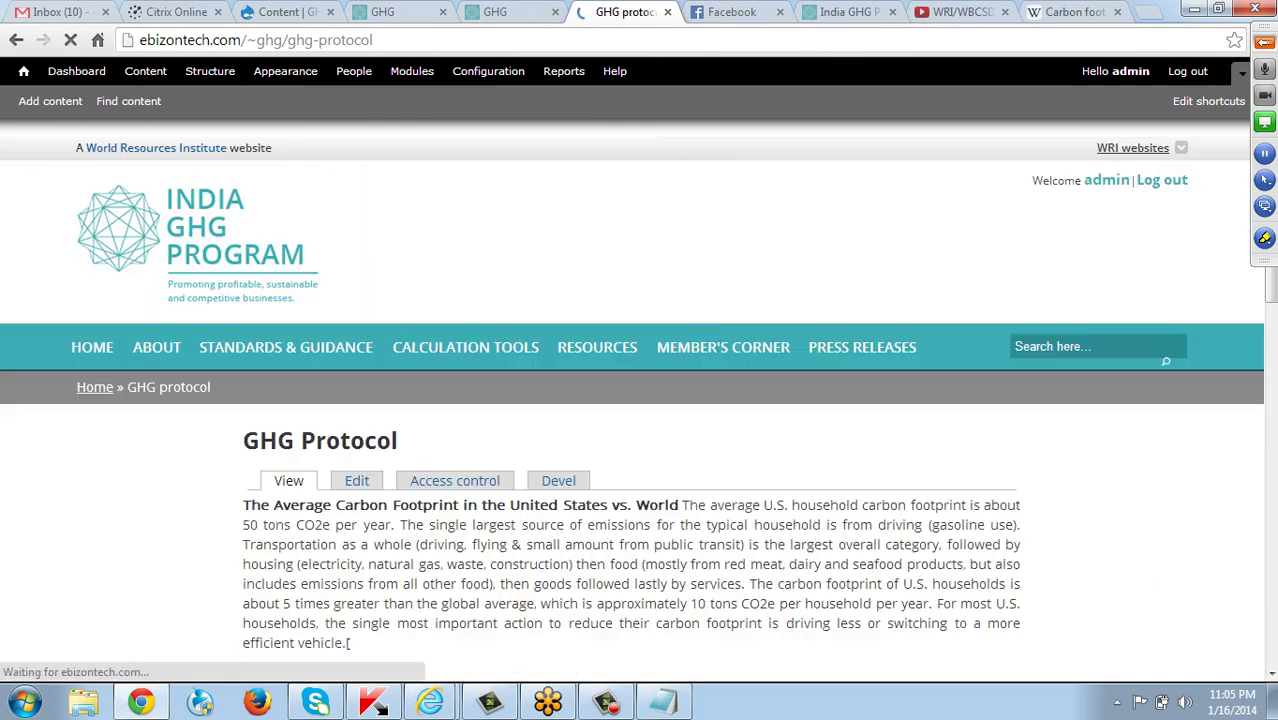
scroll(631, 400, "down", 5)
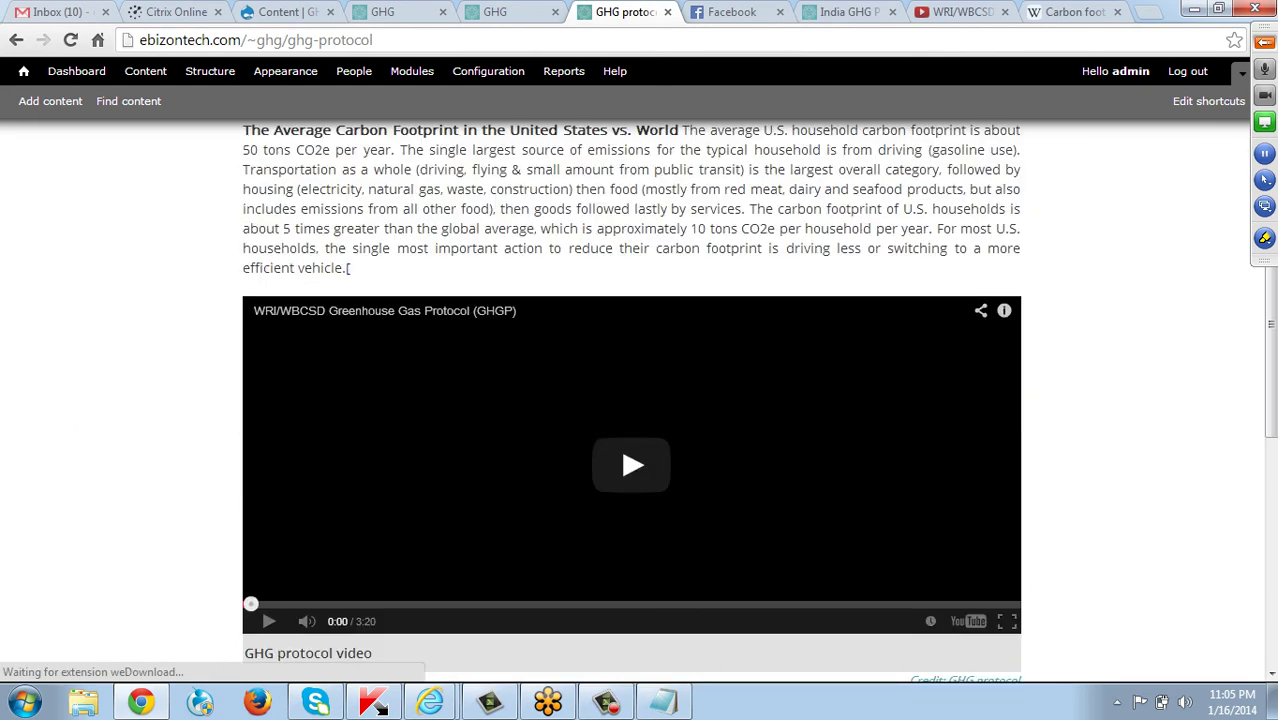
scroll(631, 400, "up", 1)
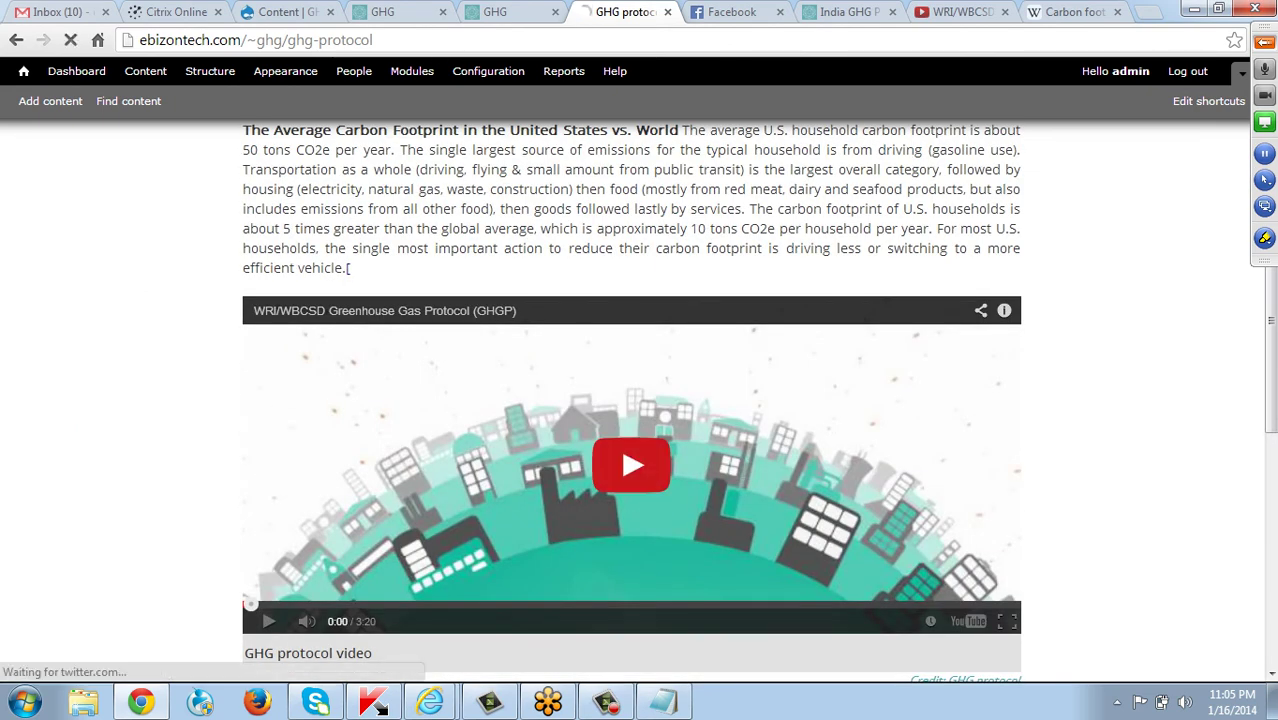
scroll(631, 400, "up", 2)
scroll(631, 400, "down", 2)
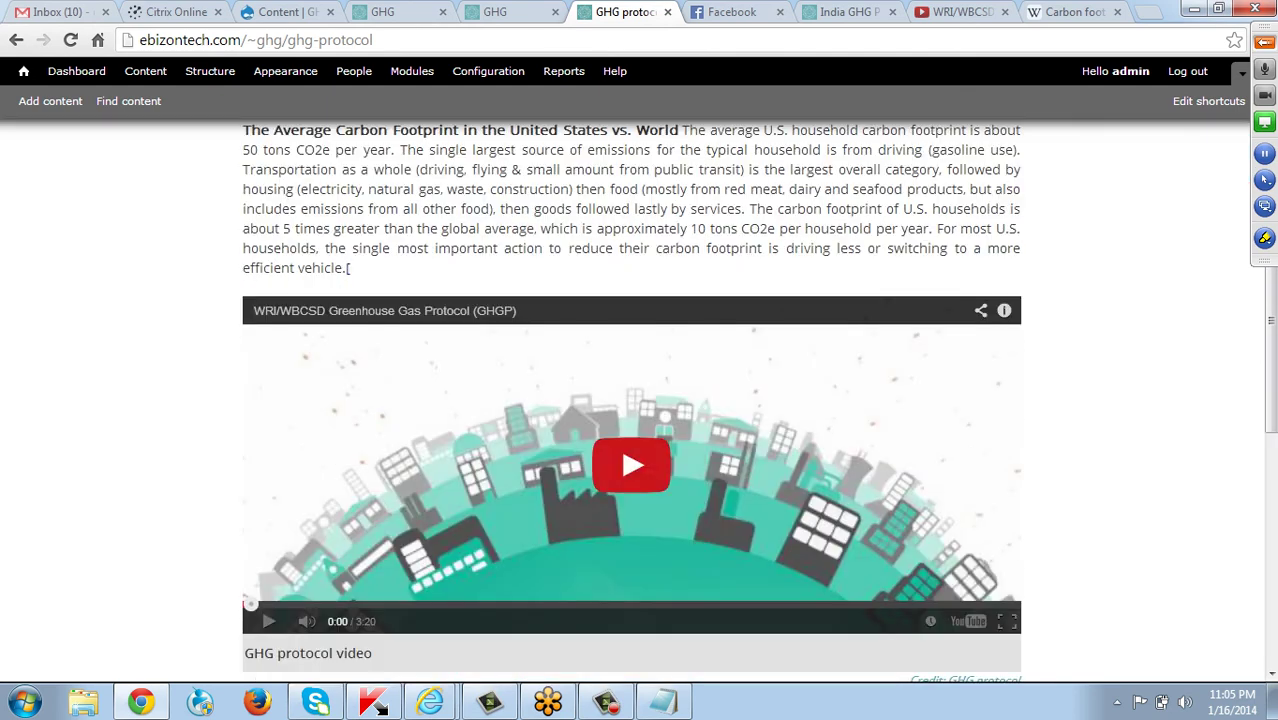
scroll(631, 400, "down", 1)
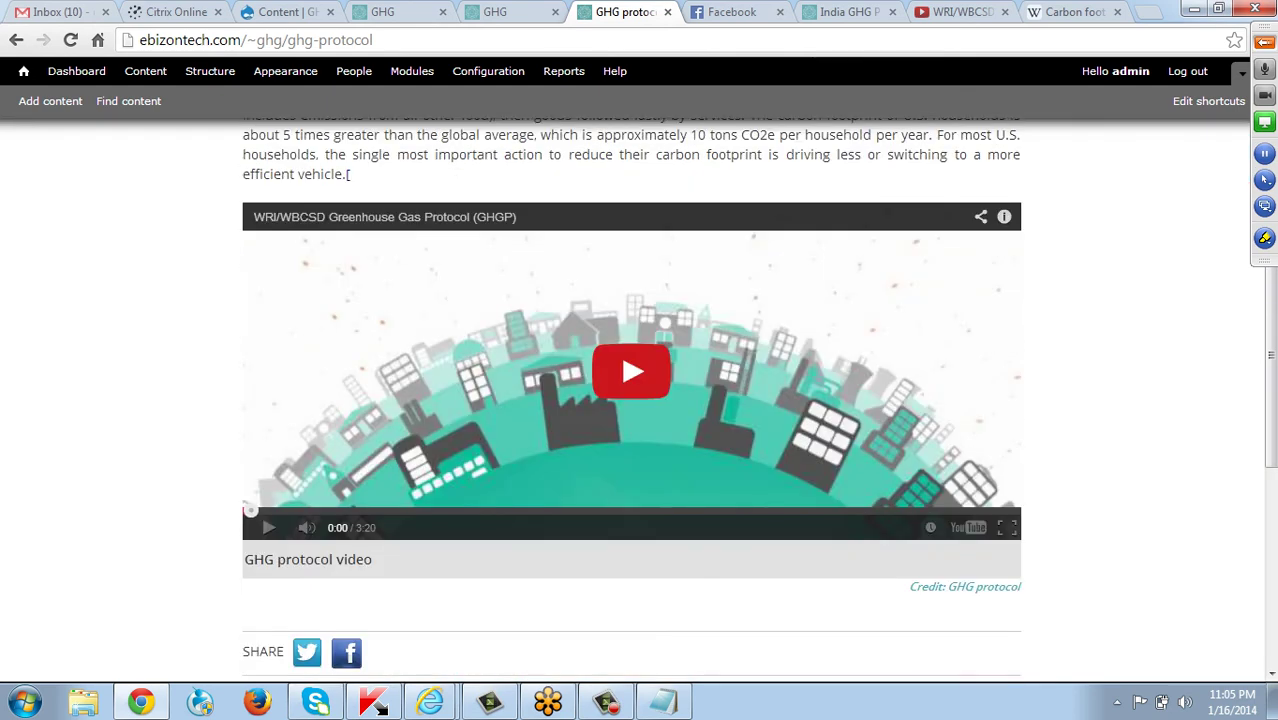
scroll(631, 400, "up", 3)
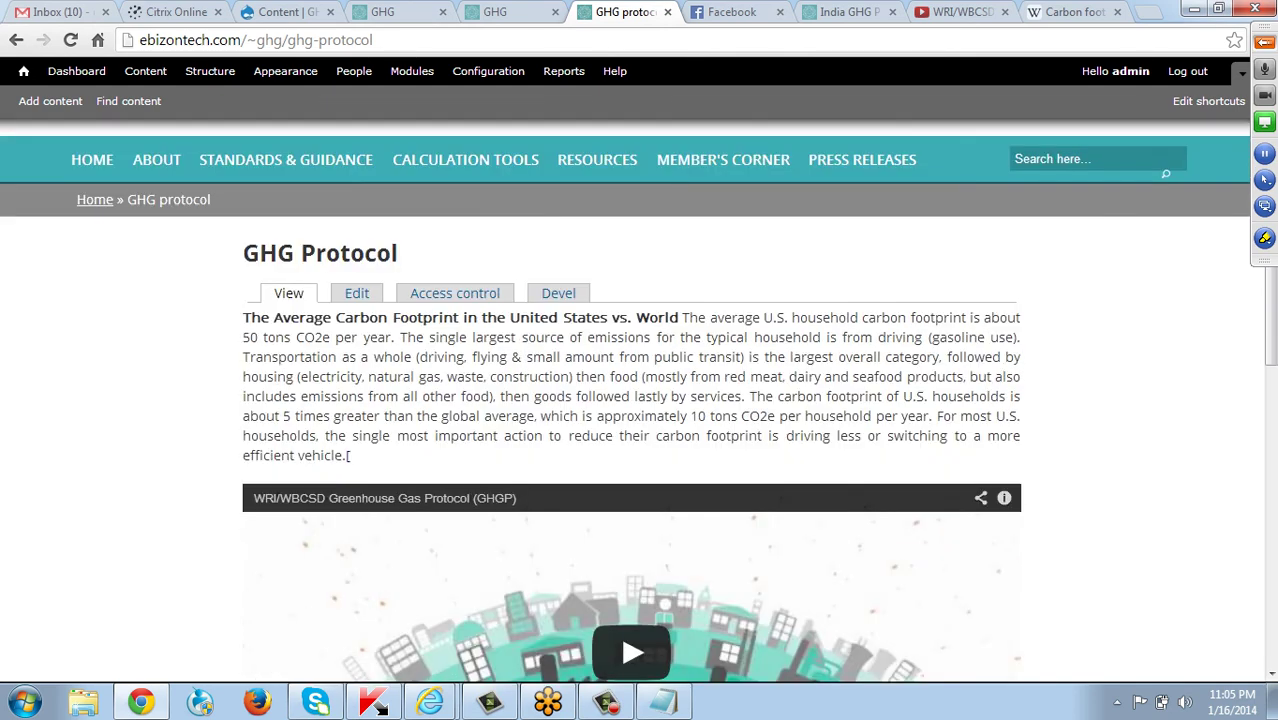
Look over the Training Material page, then return to the Site Pages content list.
mouse_move(597, 160)
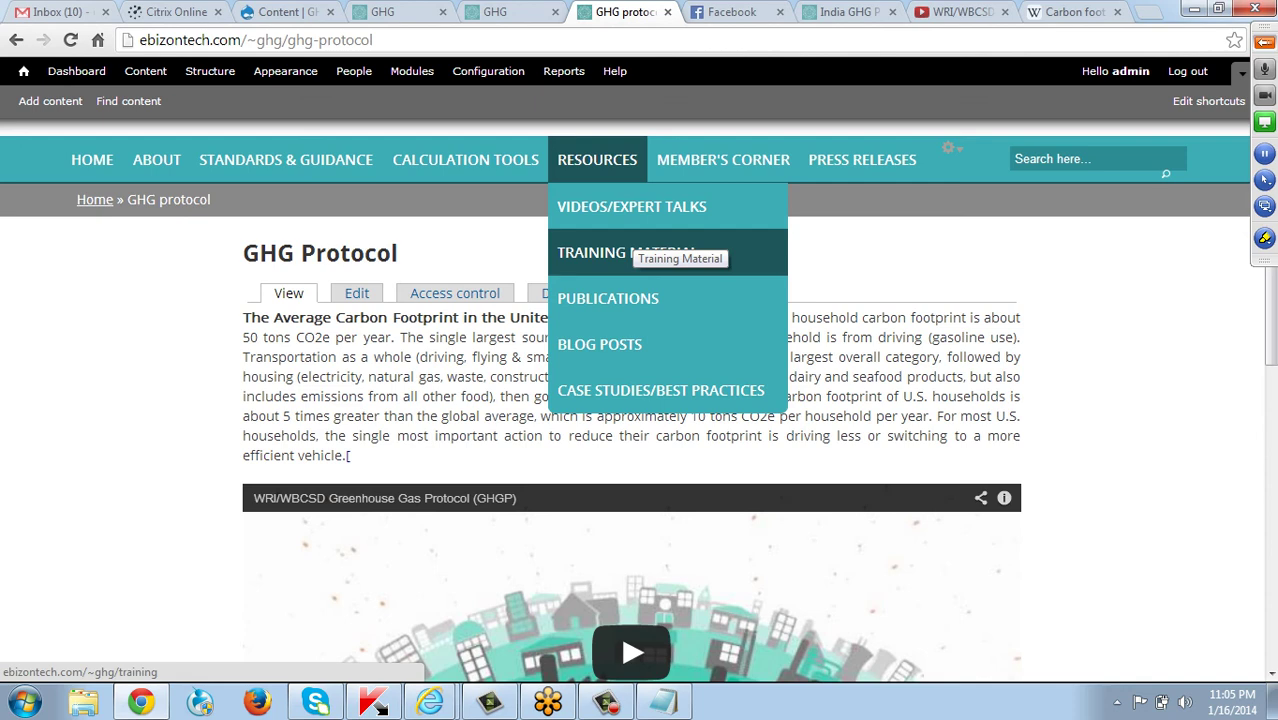
left_click(627, 252)
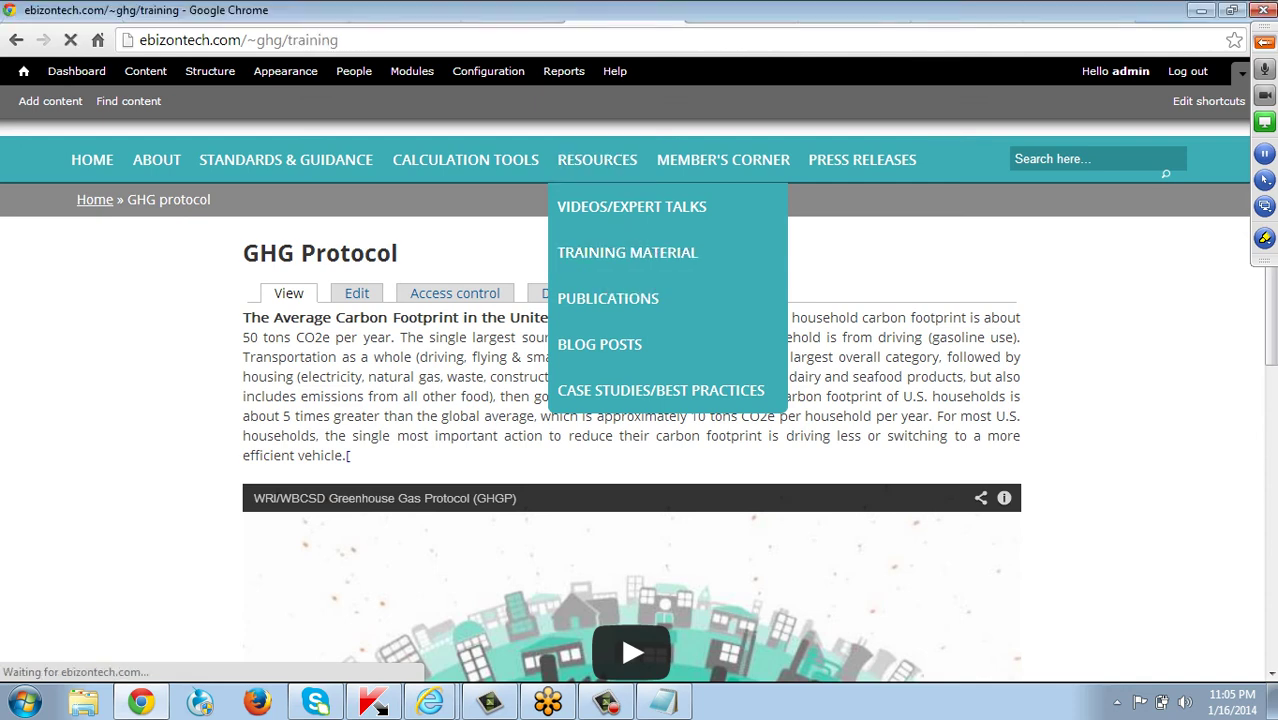
scroll(640, 400, "down", 3)
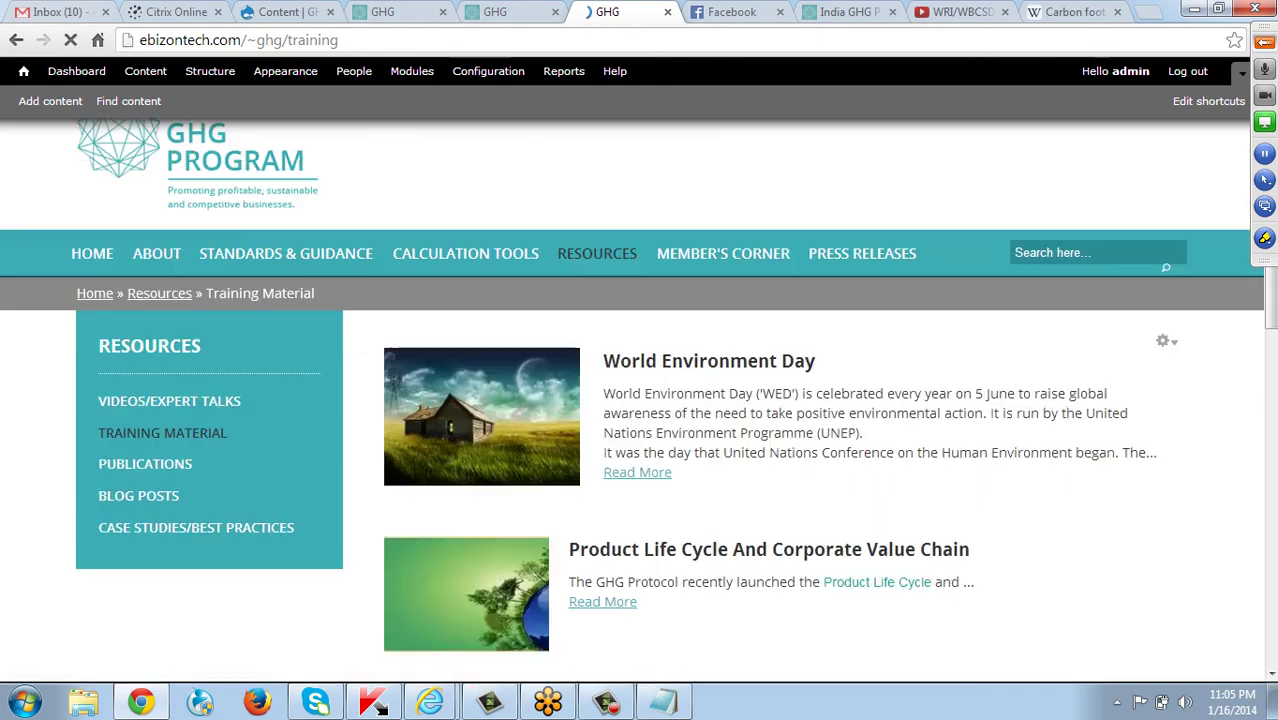
scroll(640, 400, "down", 3)
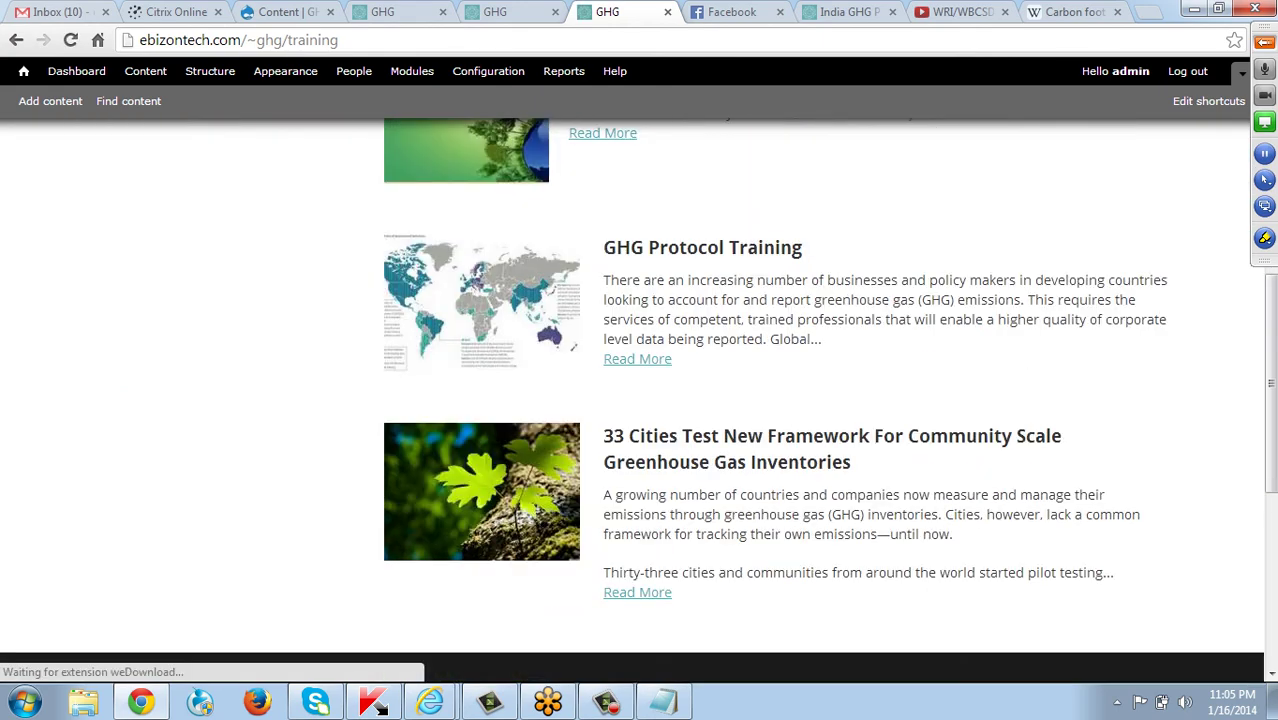
scroll(640, 400, "up", 4)
scroll(640, 400, "up", 1)
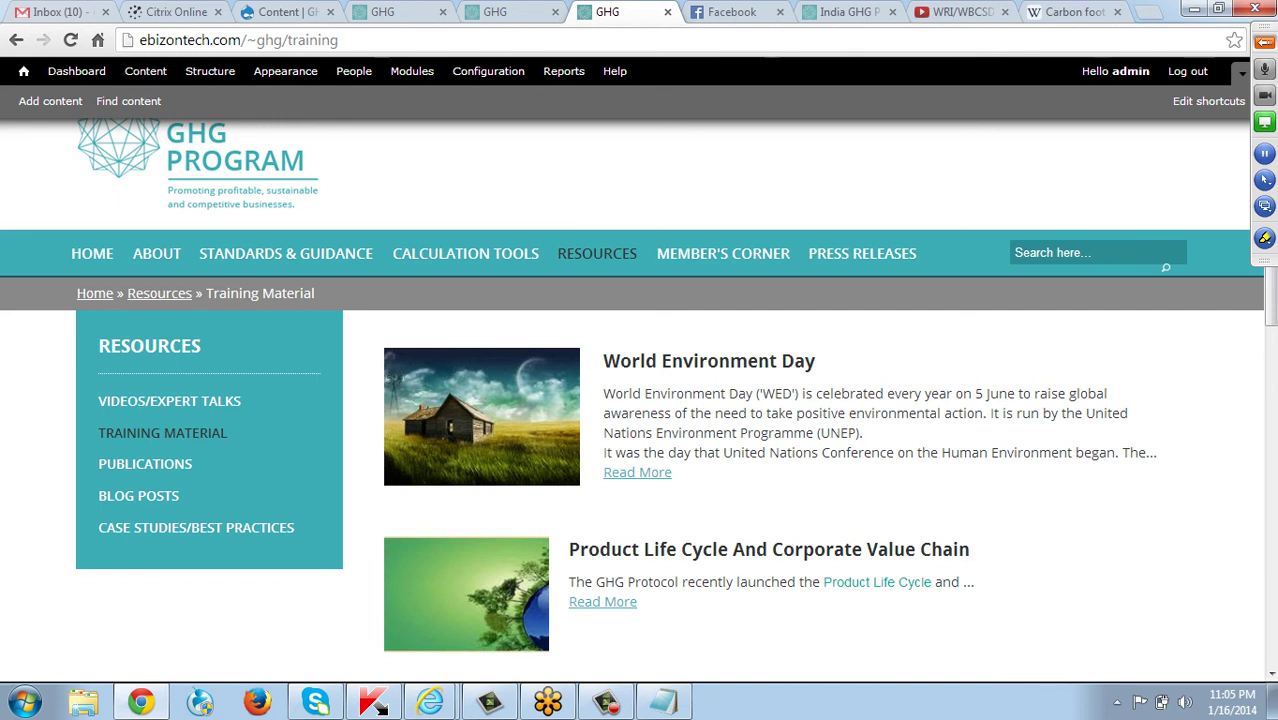
left_click(145, 71)
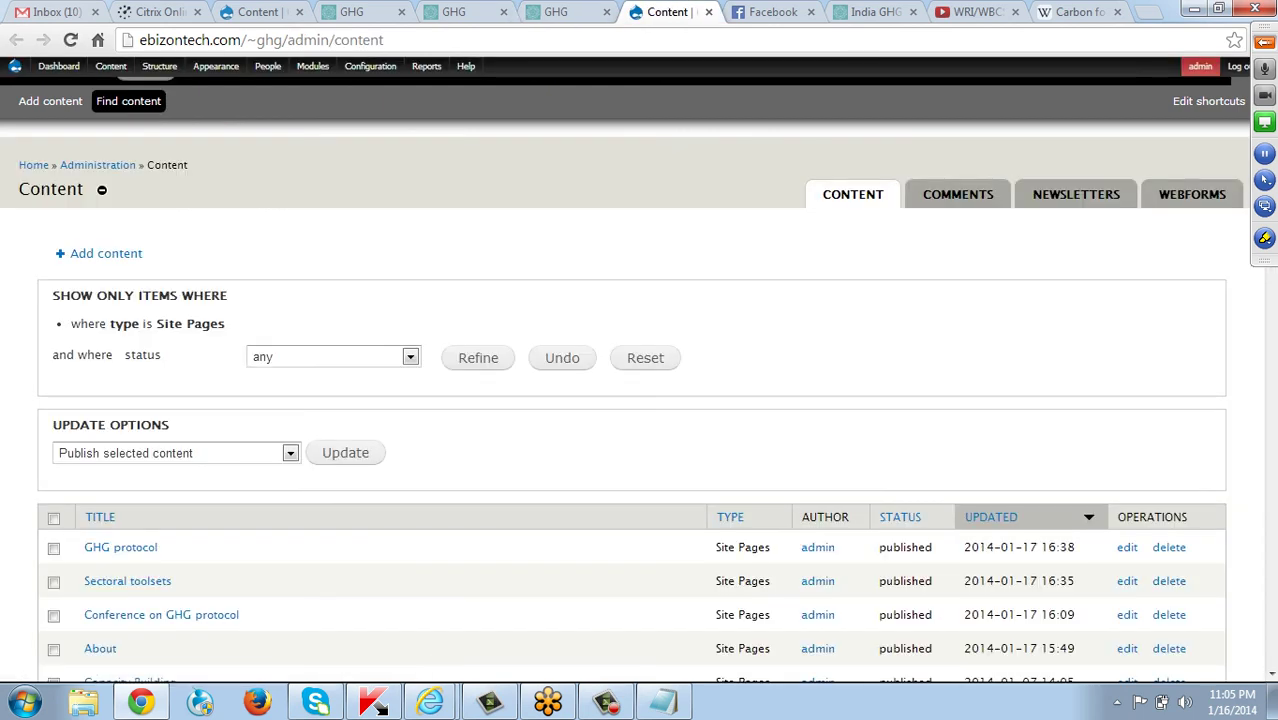
Start a new Site Pages item with page type set to Training.
left_click(106, 253)
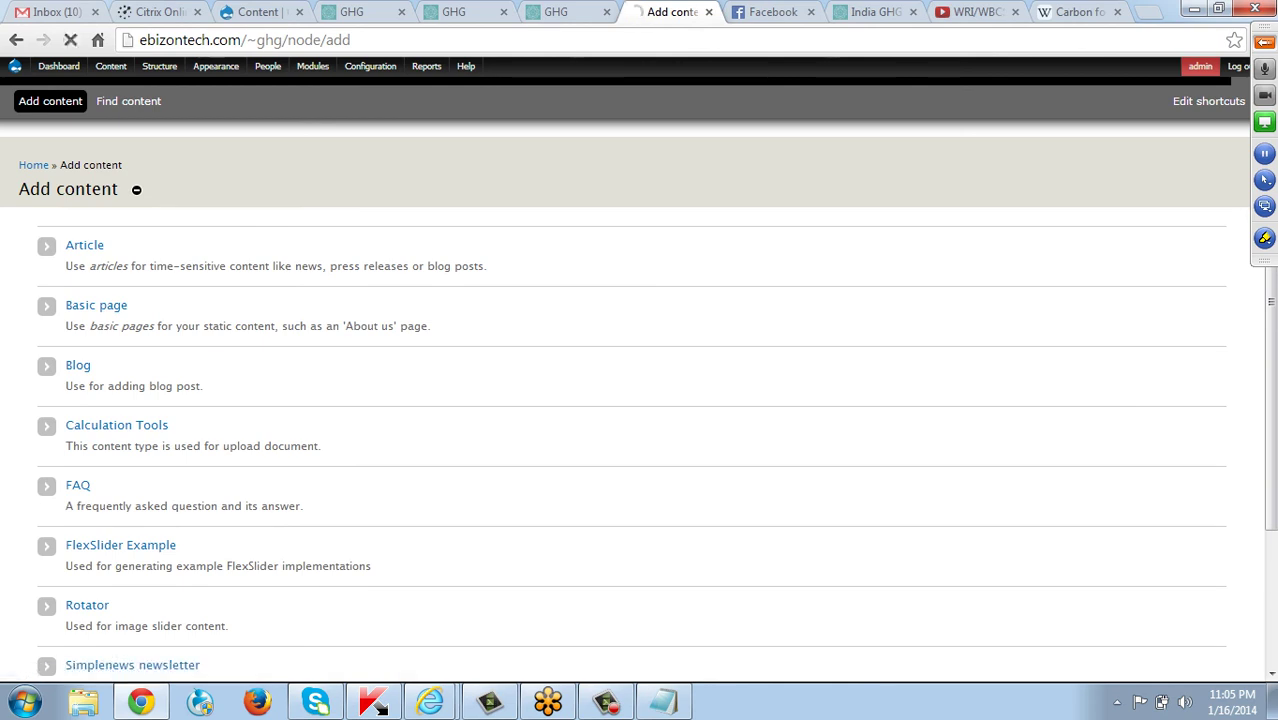
scroll(95, 526, "down", 2)
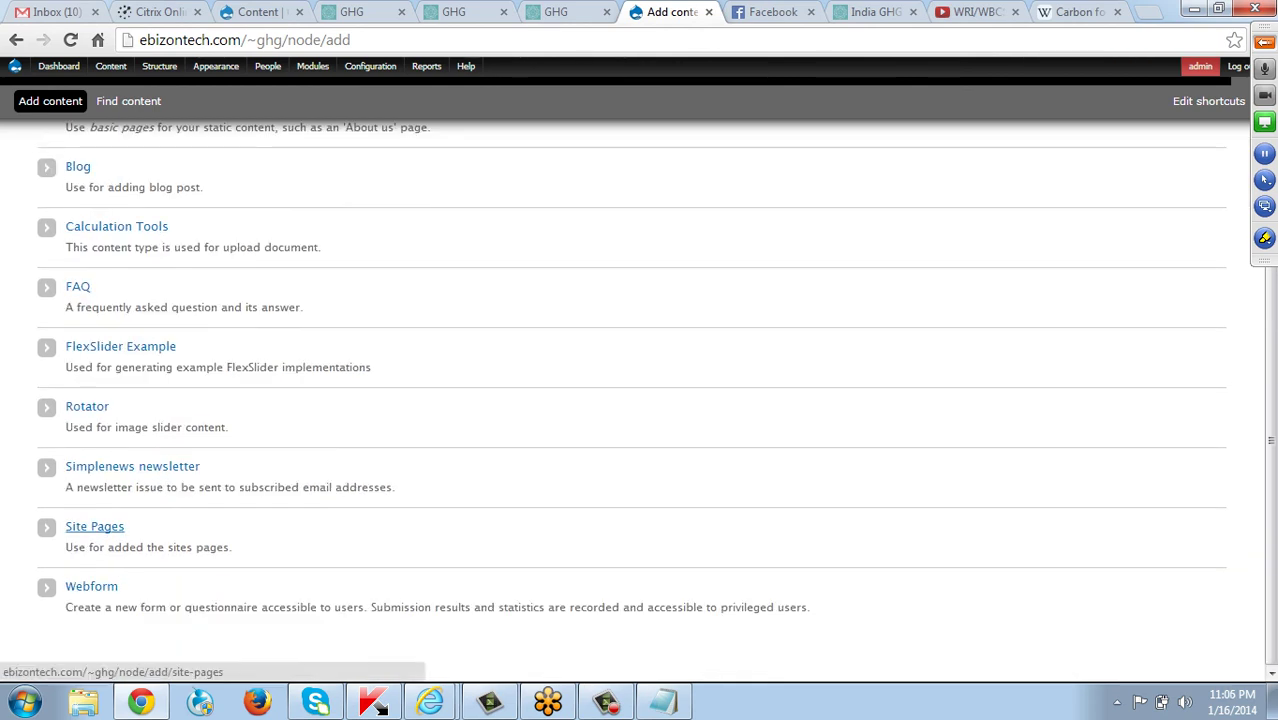
left_click(95, 526)
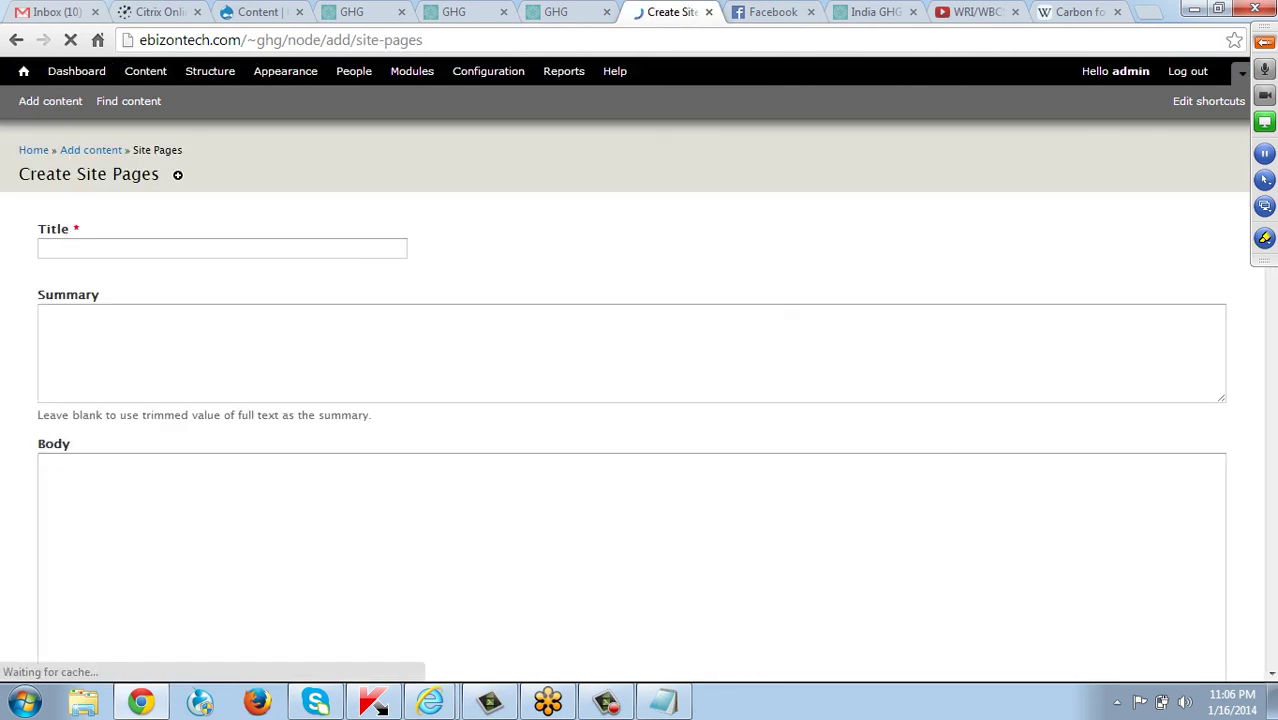
scroll(640, 400, "down", 7)
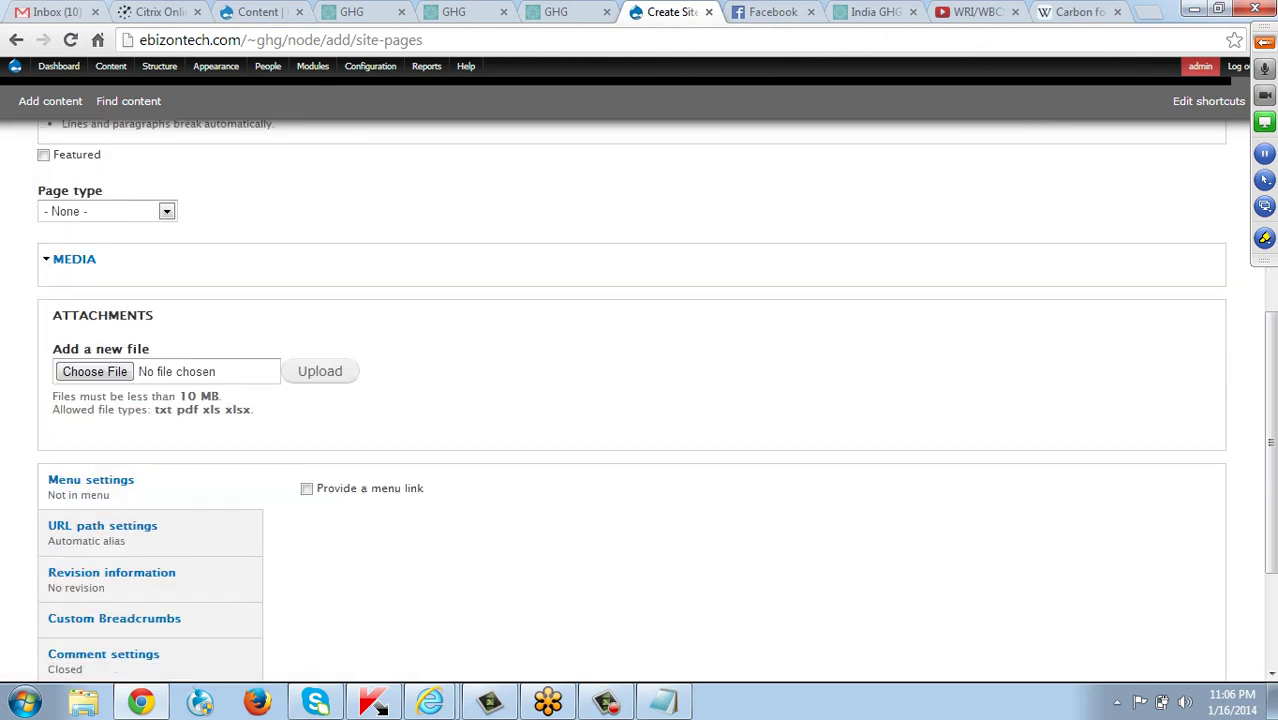
scroll(640, 400, "up", 2)
scroll(640, 400, "down", 2)
left_click(107, 211)
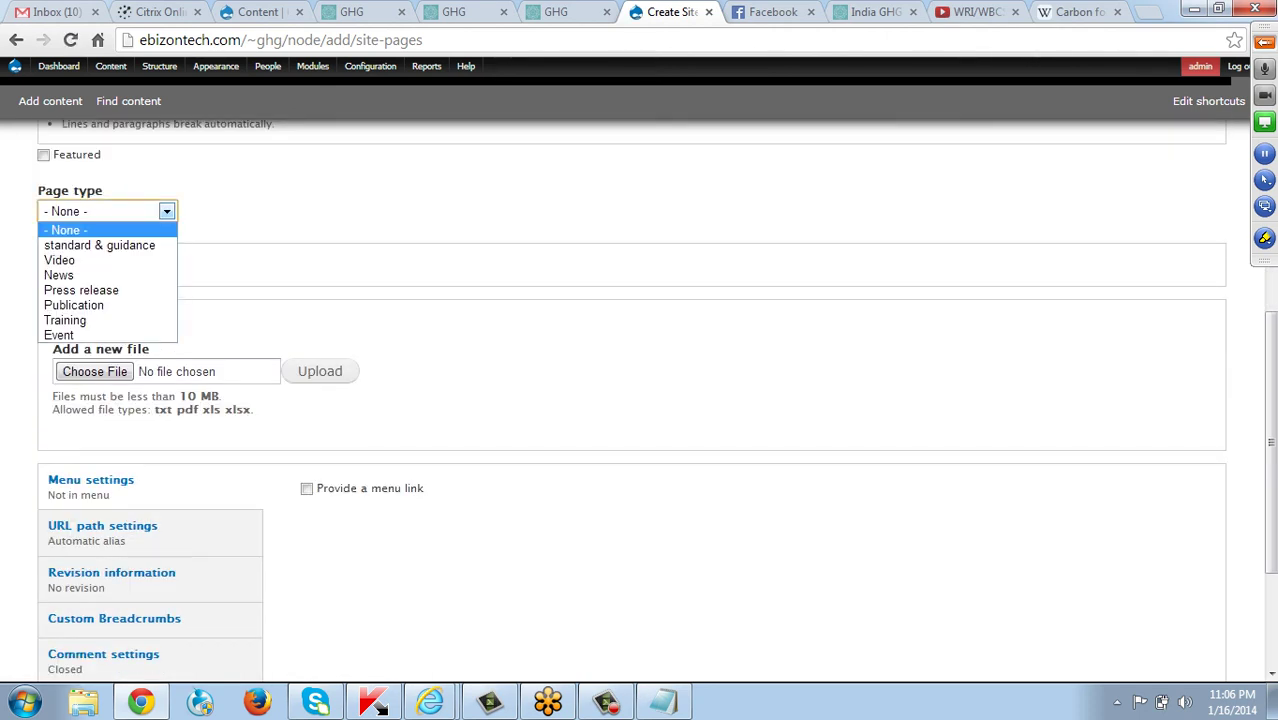
key("Down")
key("Down")
key("Down")
key("Down")
key("Down")
key("Down")
key("Down")
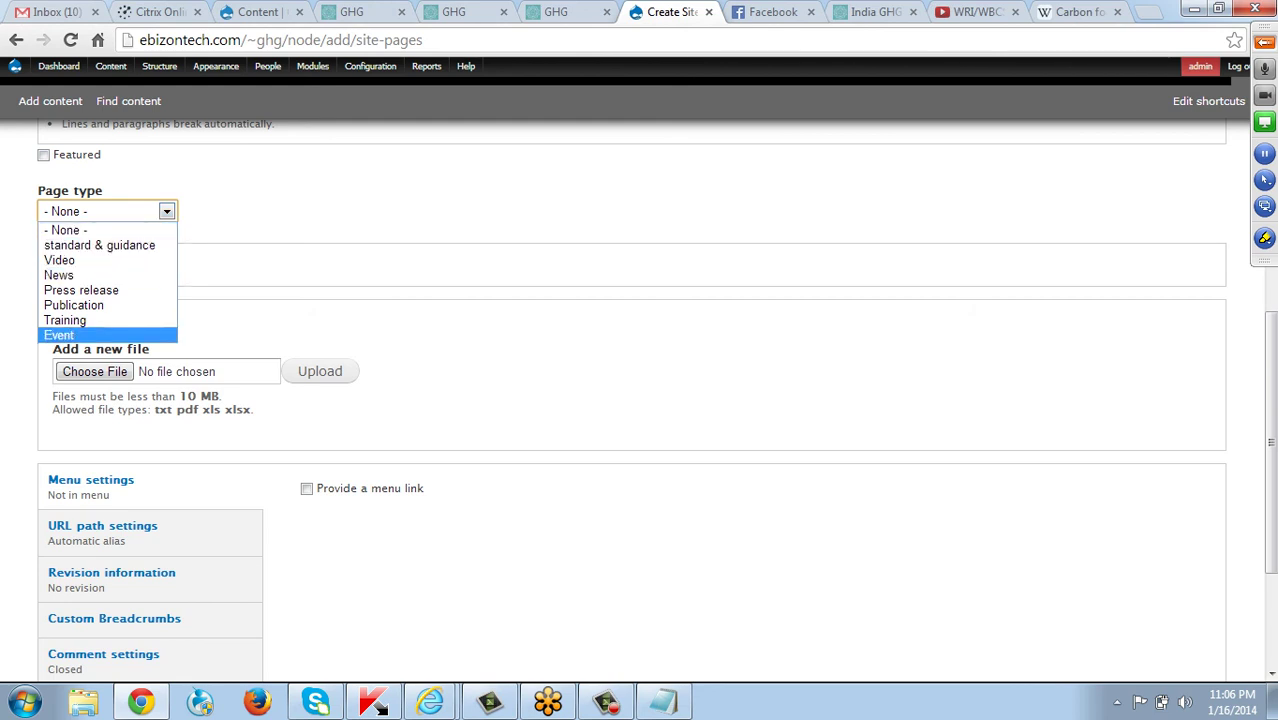
key("Up")
key("Return")
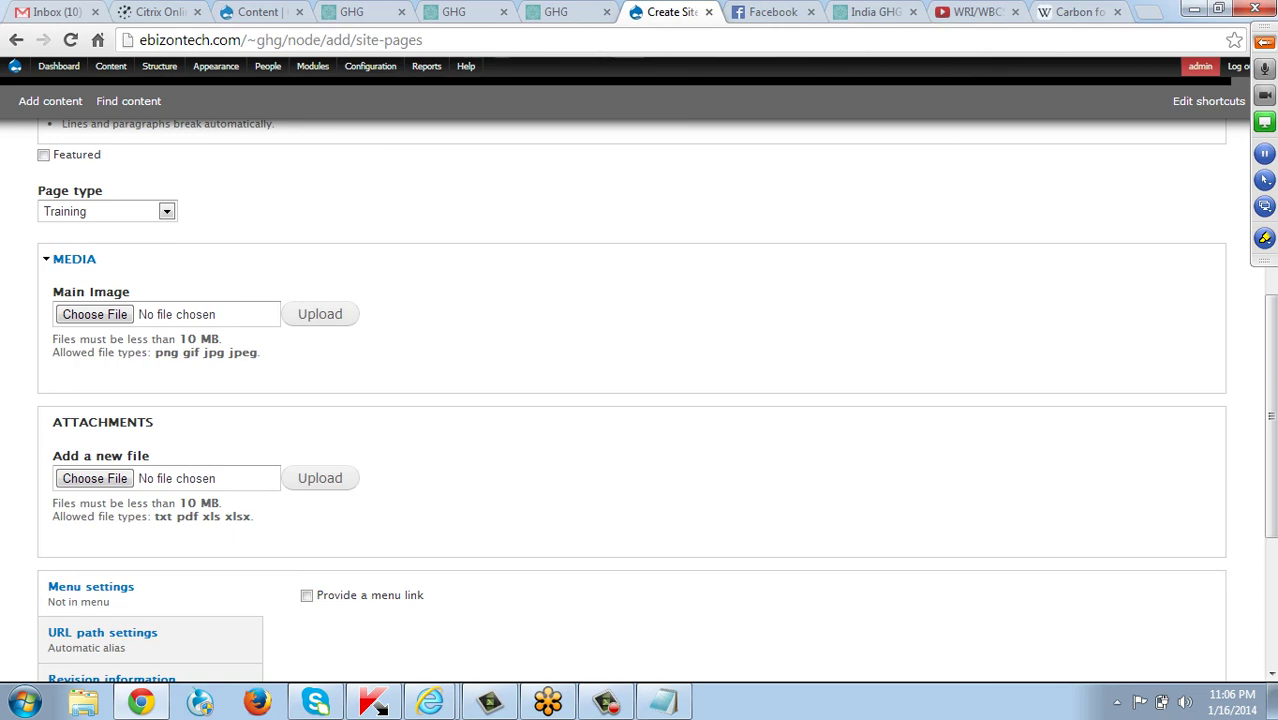
Return to the site's Training Material page and open Publications.
left_click(556, 11)
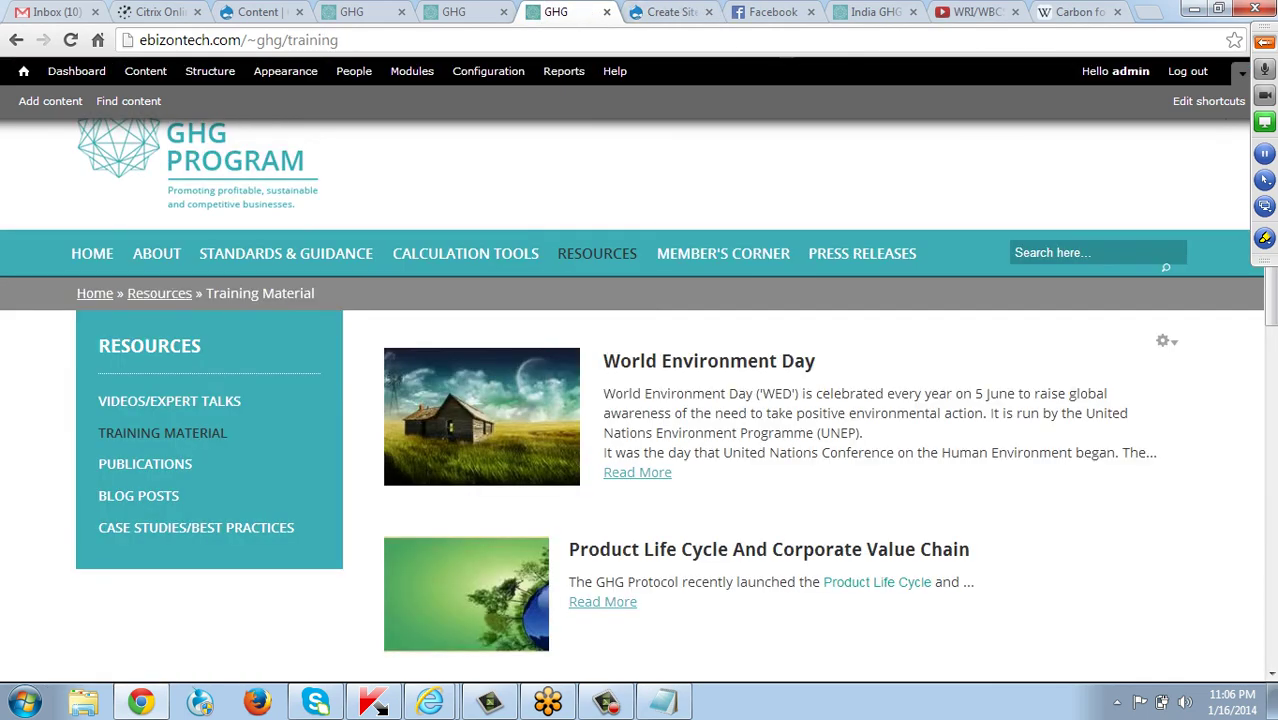
scroll(1164, 340, "down", 3)
scroll(480, 510, "up", 4)
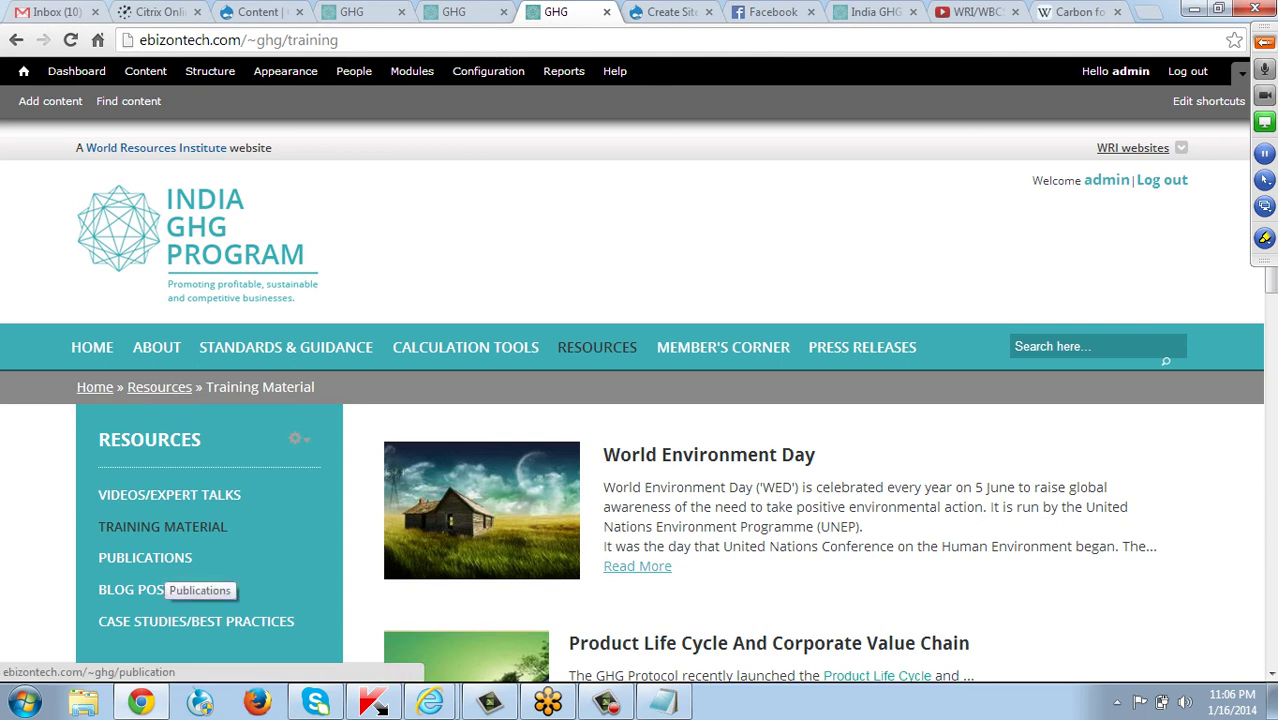
left_click(160, 560)
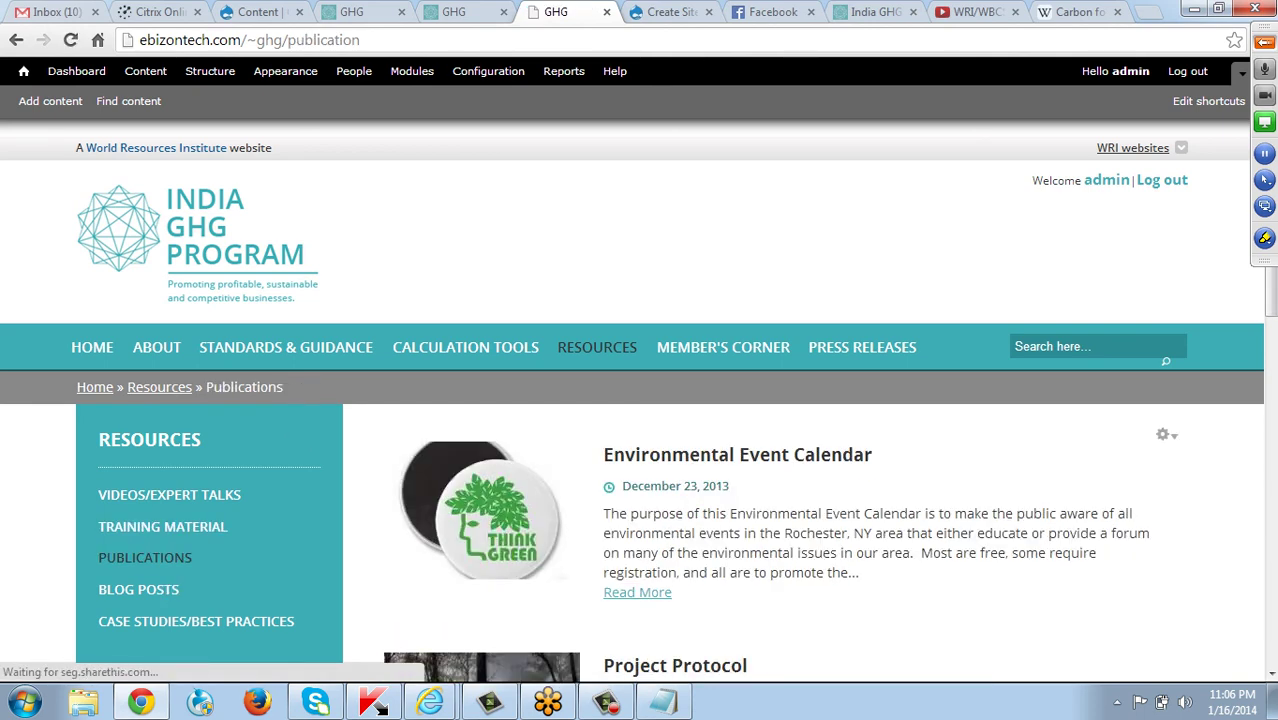
Browse Publications and Training Material, then open the GHG Emissions post from Blog Posts.
scroll(640, 400, "down", 4)
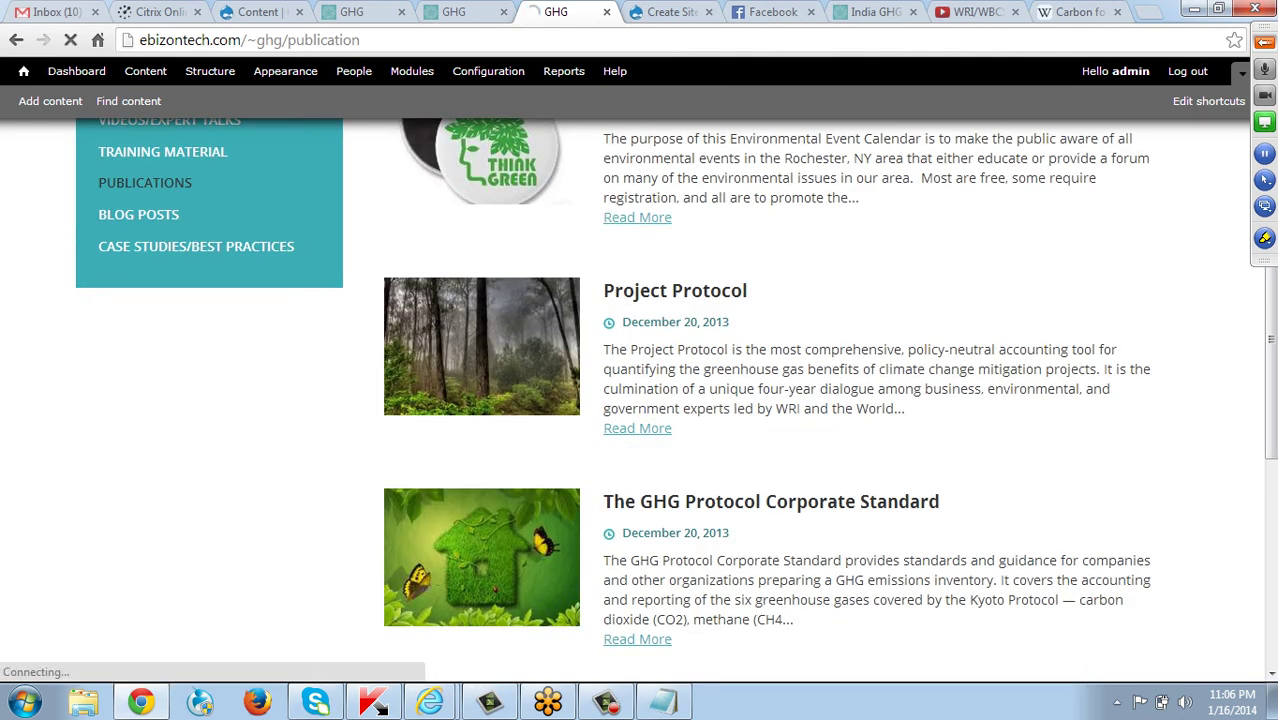
scroll(480, 530, "up", 2)
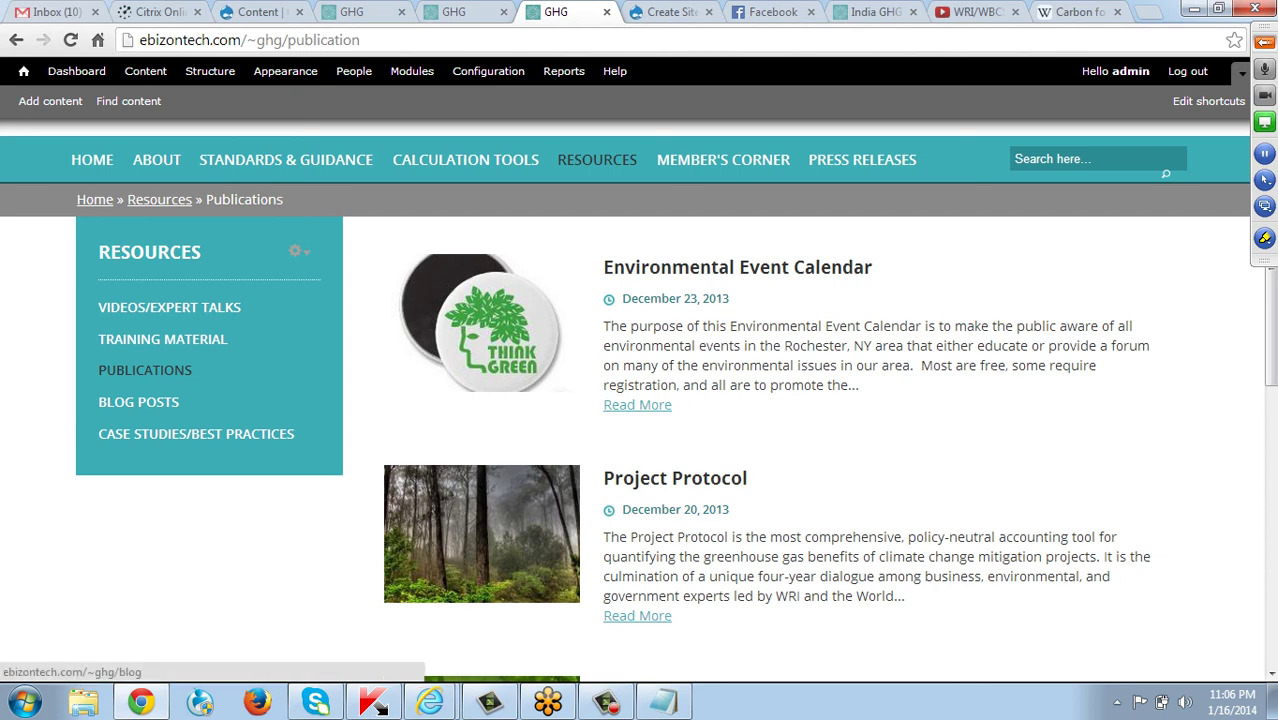
left_click(212, 340)
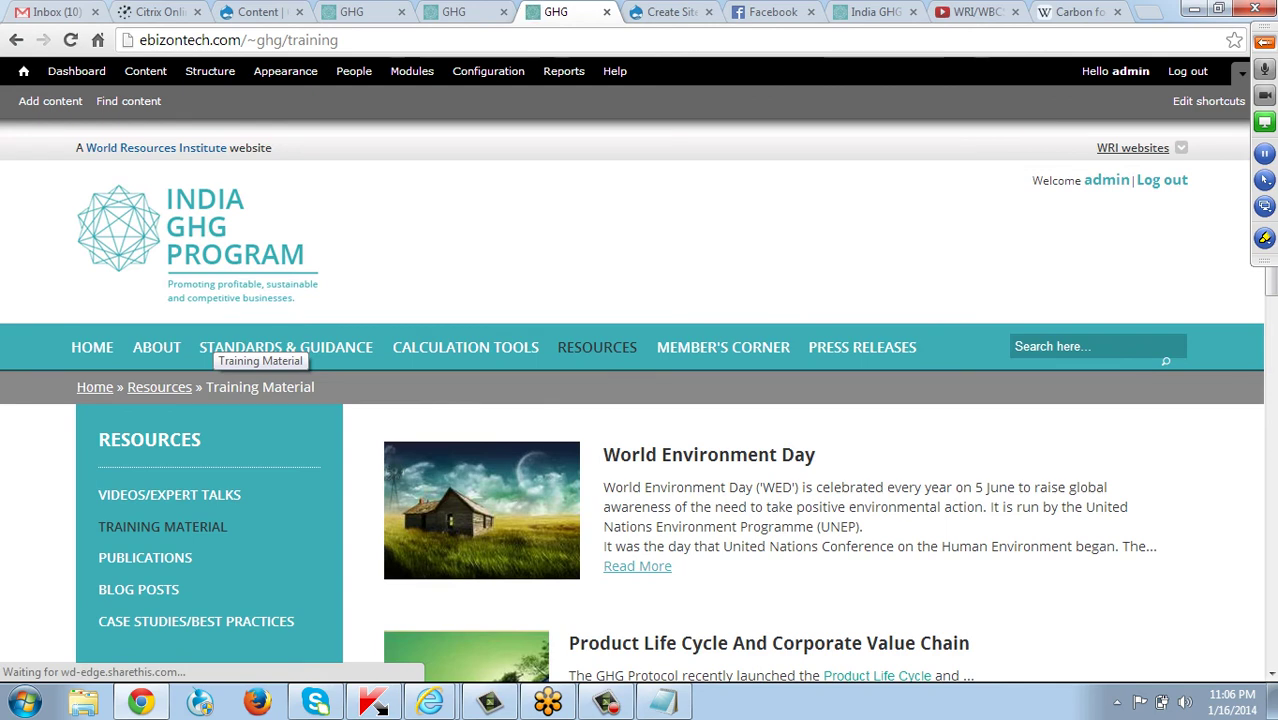
scroll(640, 430, "down", 2)
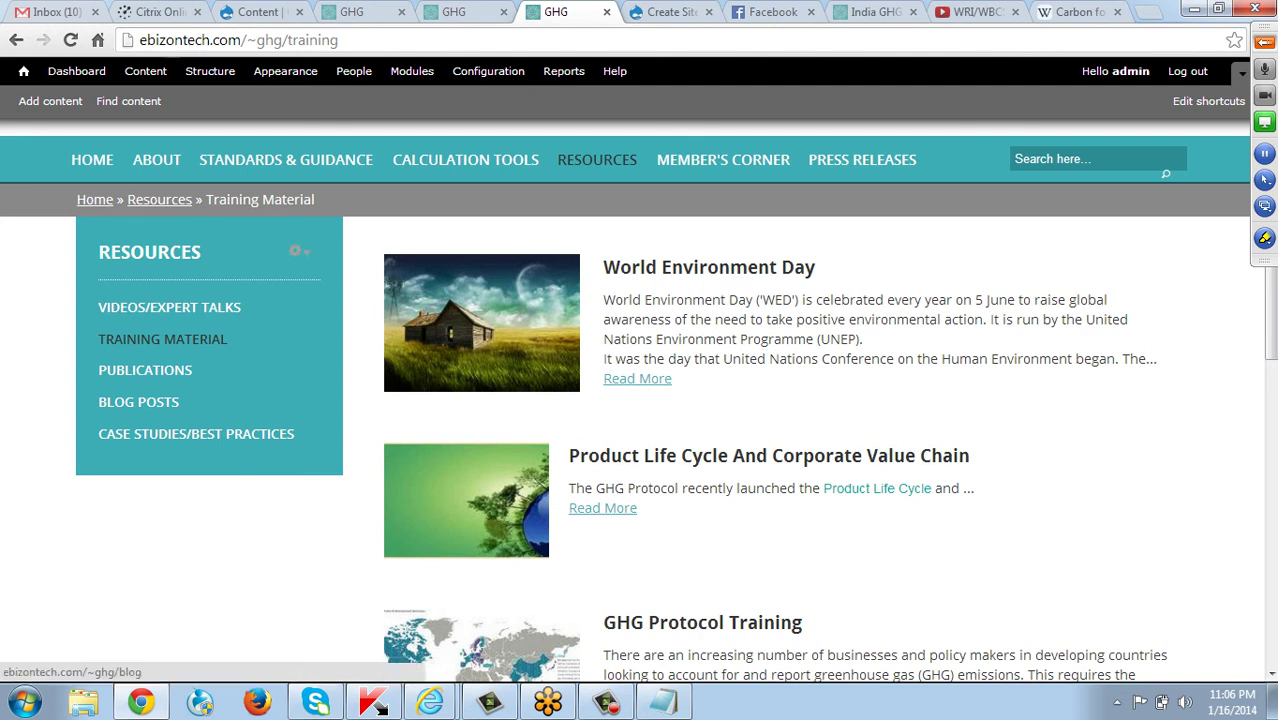
left_click(138, 401)
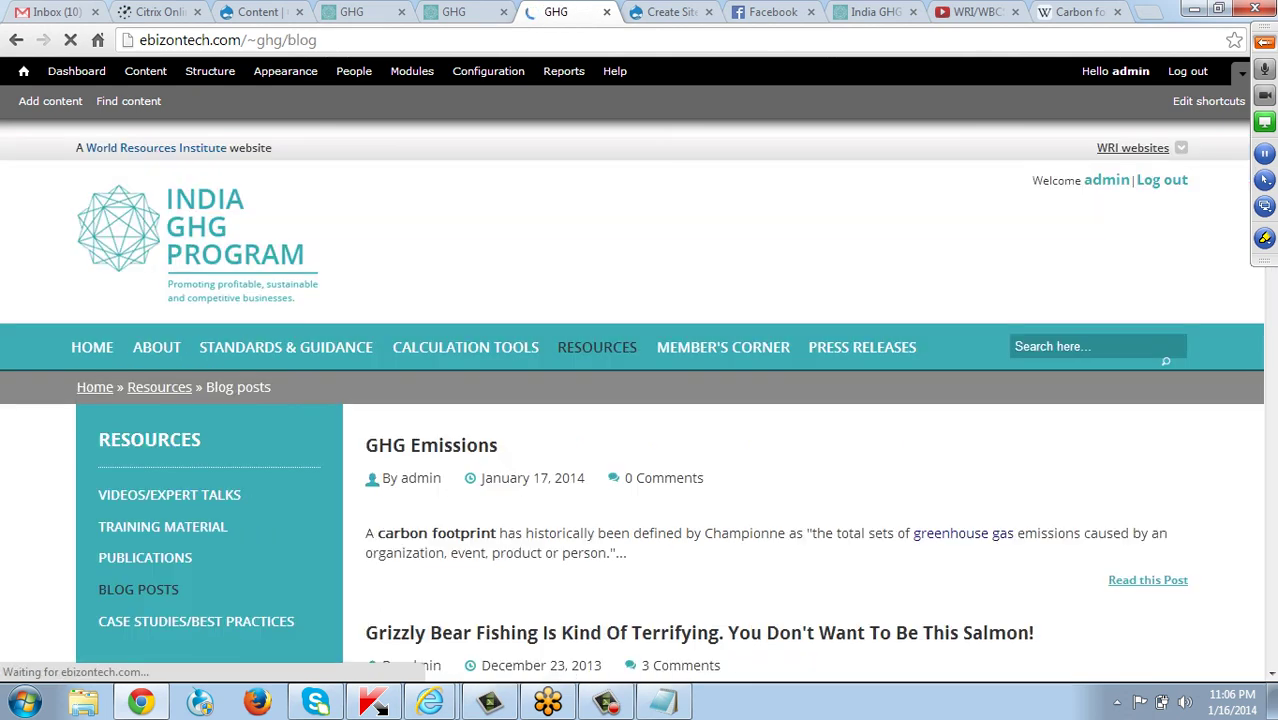
scroll(776, 400, "down", 2)
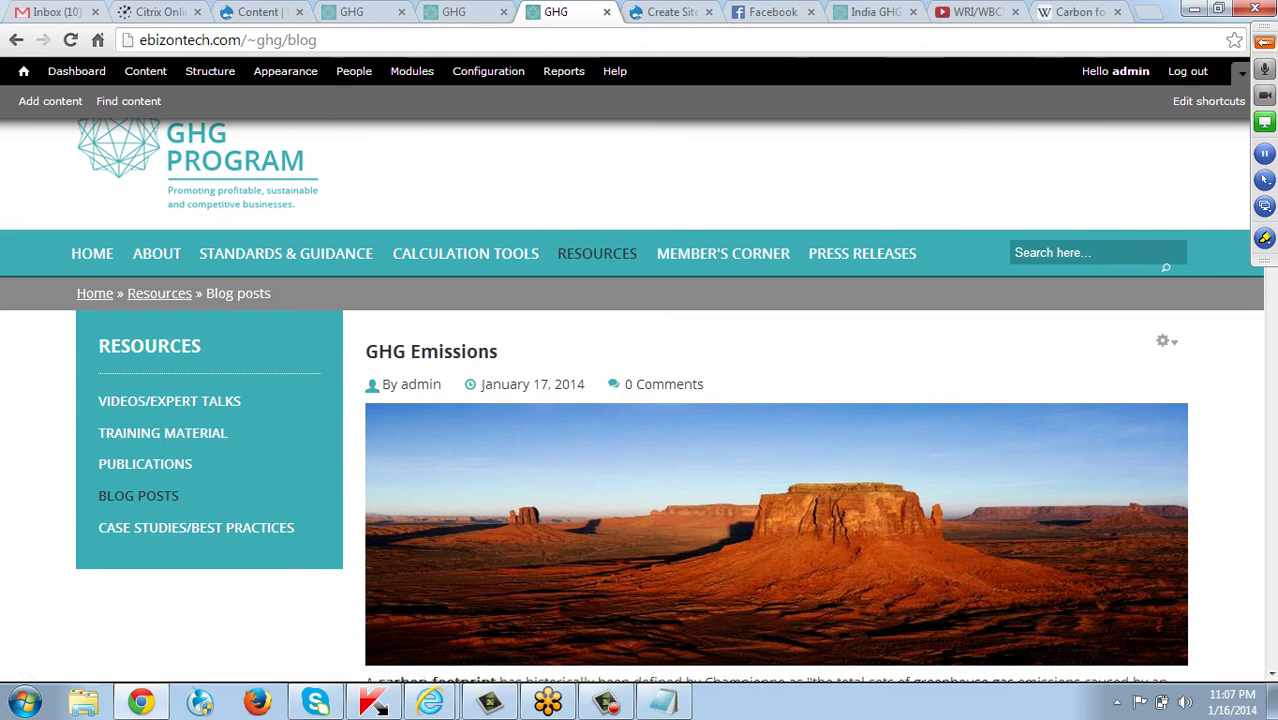
left_click(431, 351)
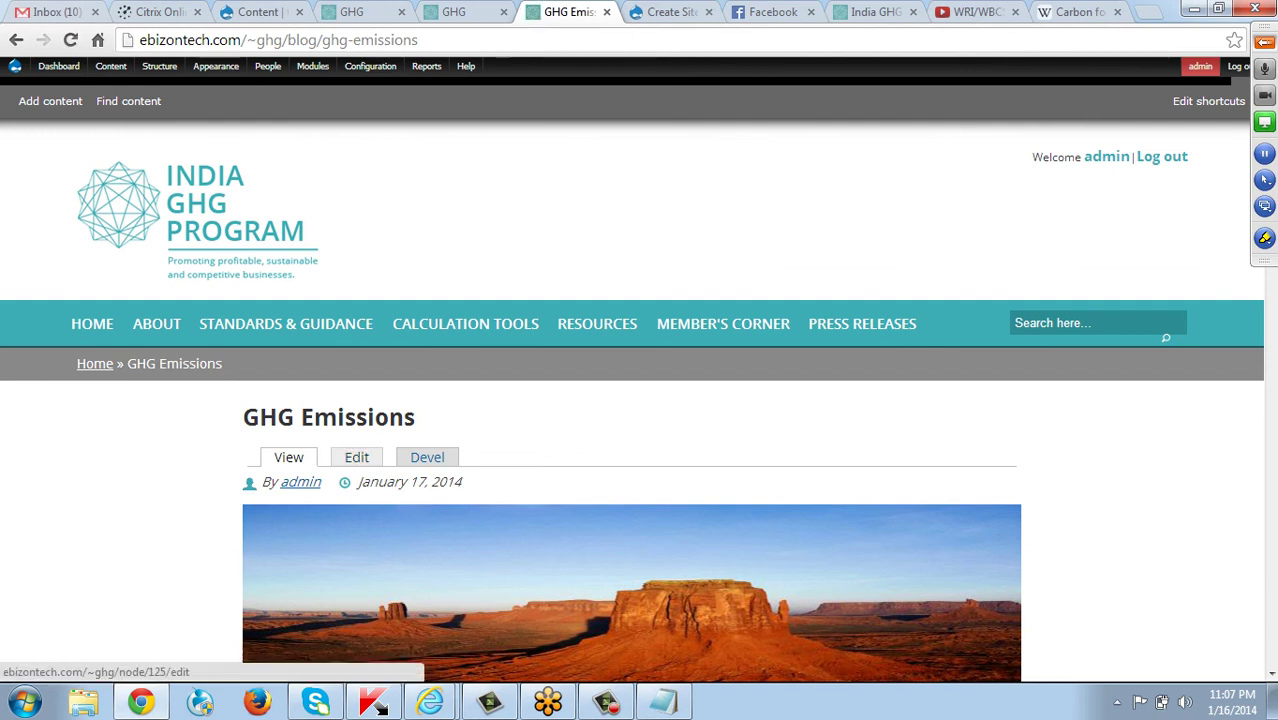
Edit the GHG Emissions post and show its authoring information: admin, 01/17/2014.
left_click(357, 457)
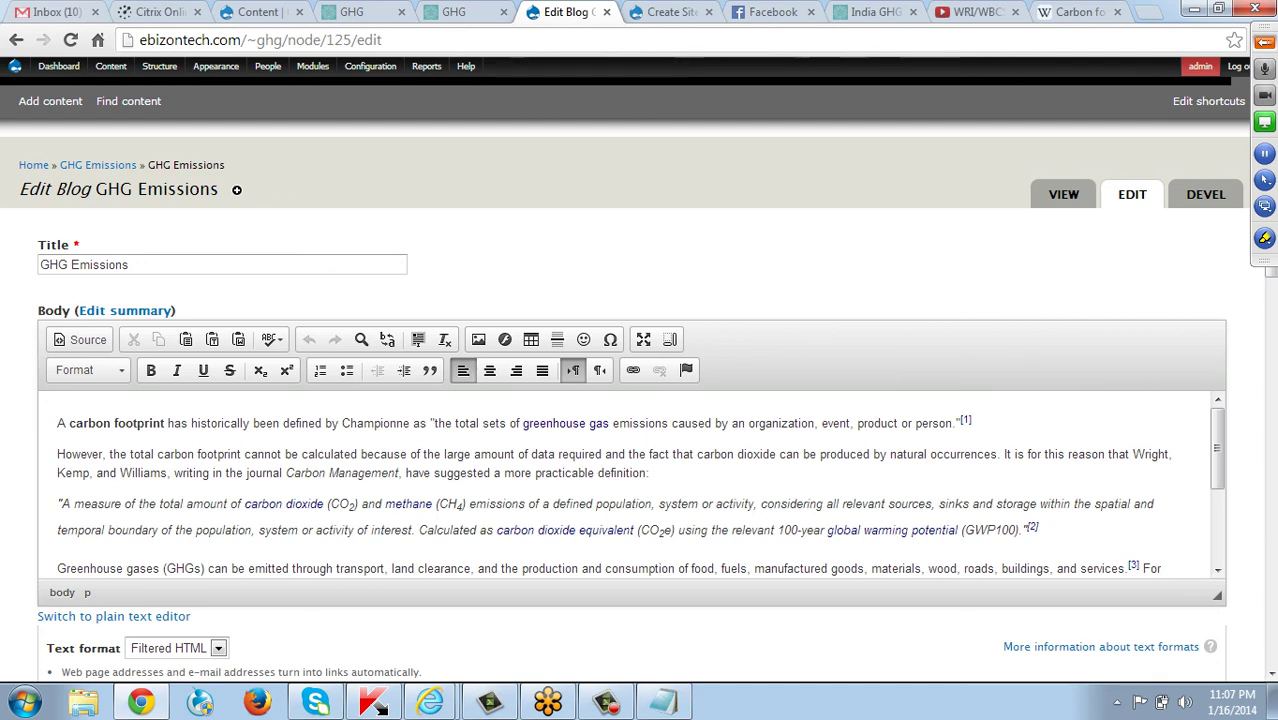
scroll(630, 480, "down", 8)
scroll(520, 550, "down", 2)
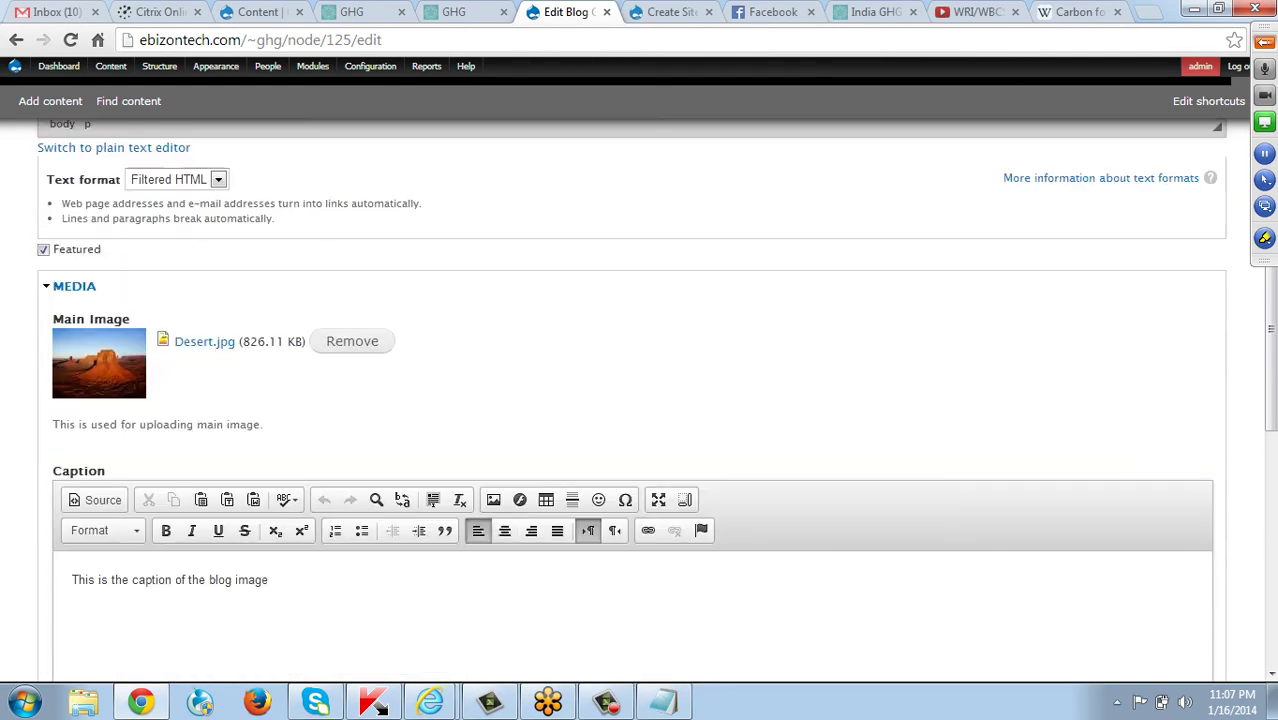
scroll(520, 550, "down", 2)
scroll(630, 400, "down", 2)
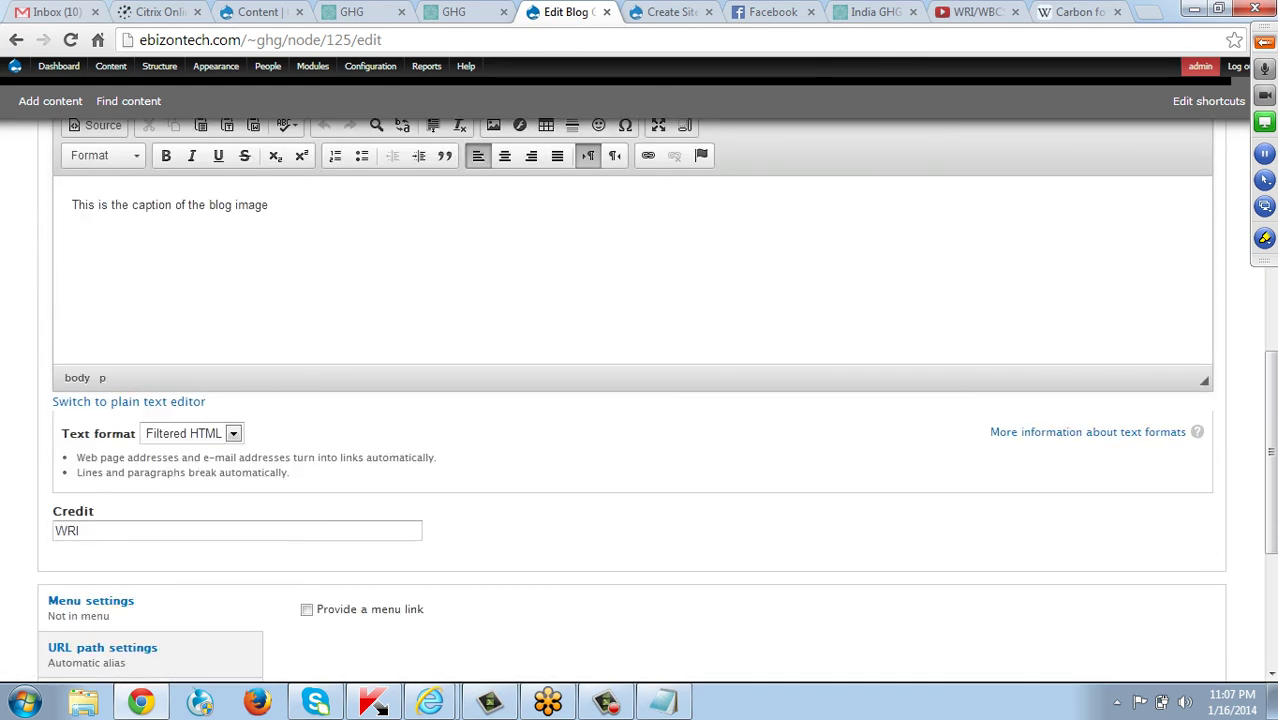
scroll(630, 400, "up", 3)
scroll(630, 400, "down", 3)
scroll(630, 400, "down", 3)
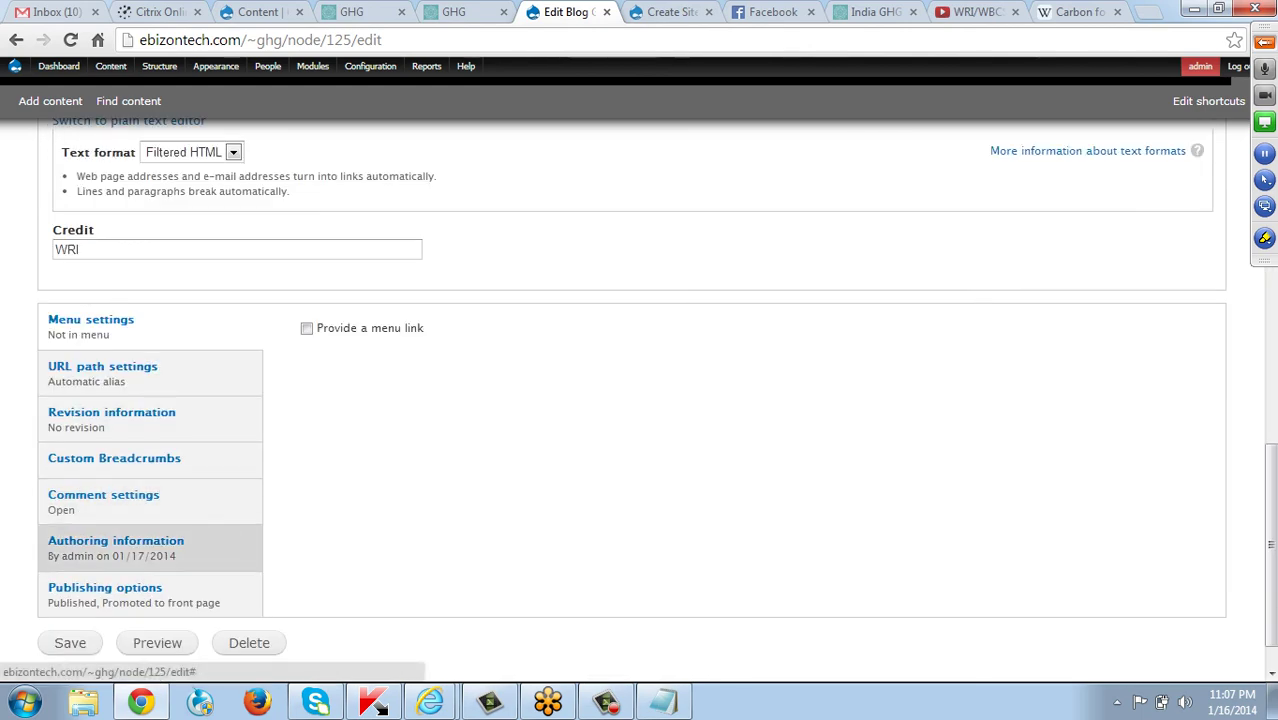
left_click(116, 545)
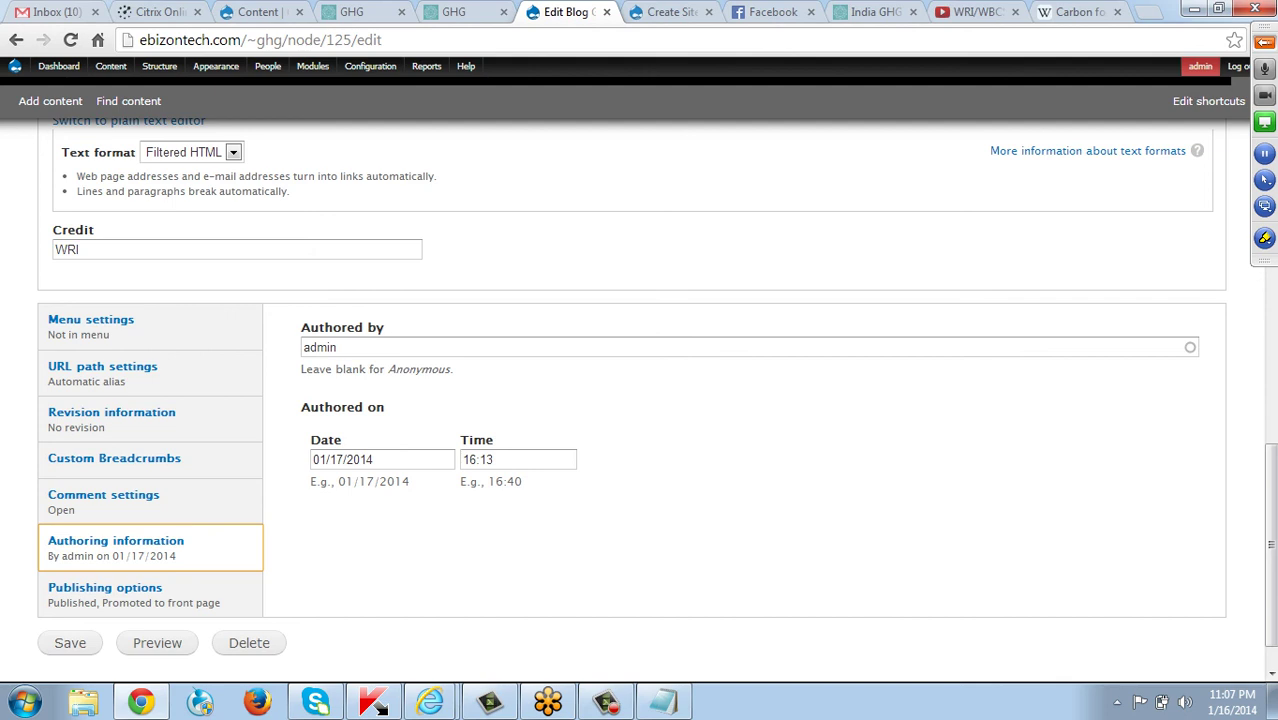
Replace the post's Authored by name 'admin' with 'shashank' from the autocomplete suggestions.
left_click(336, 347)
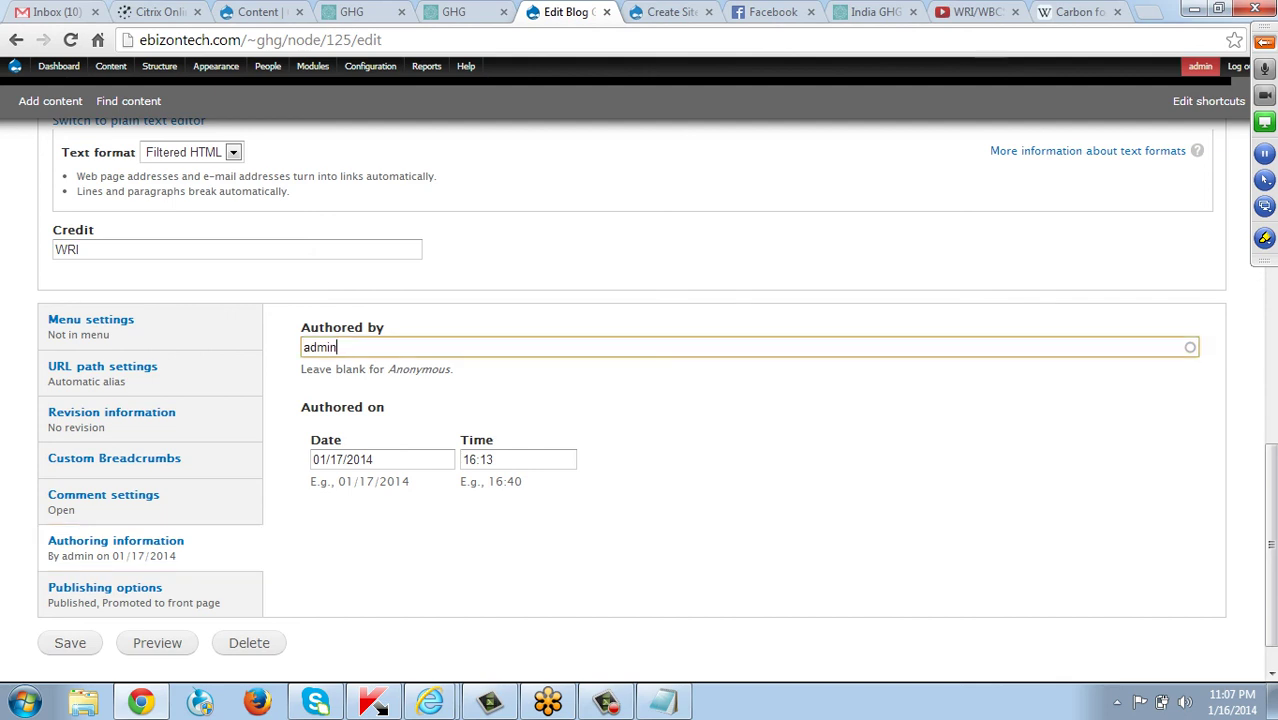
key("ctrl+a")
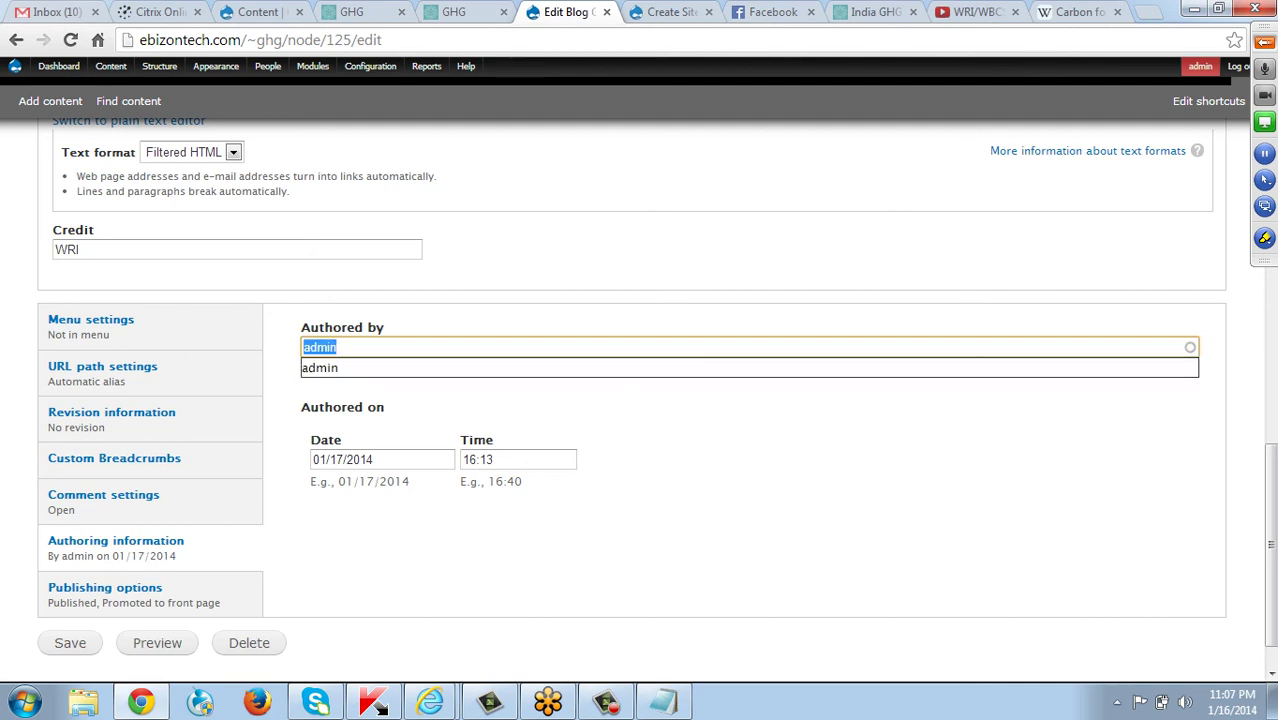
type("sh")
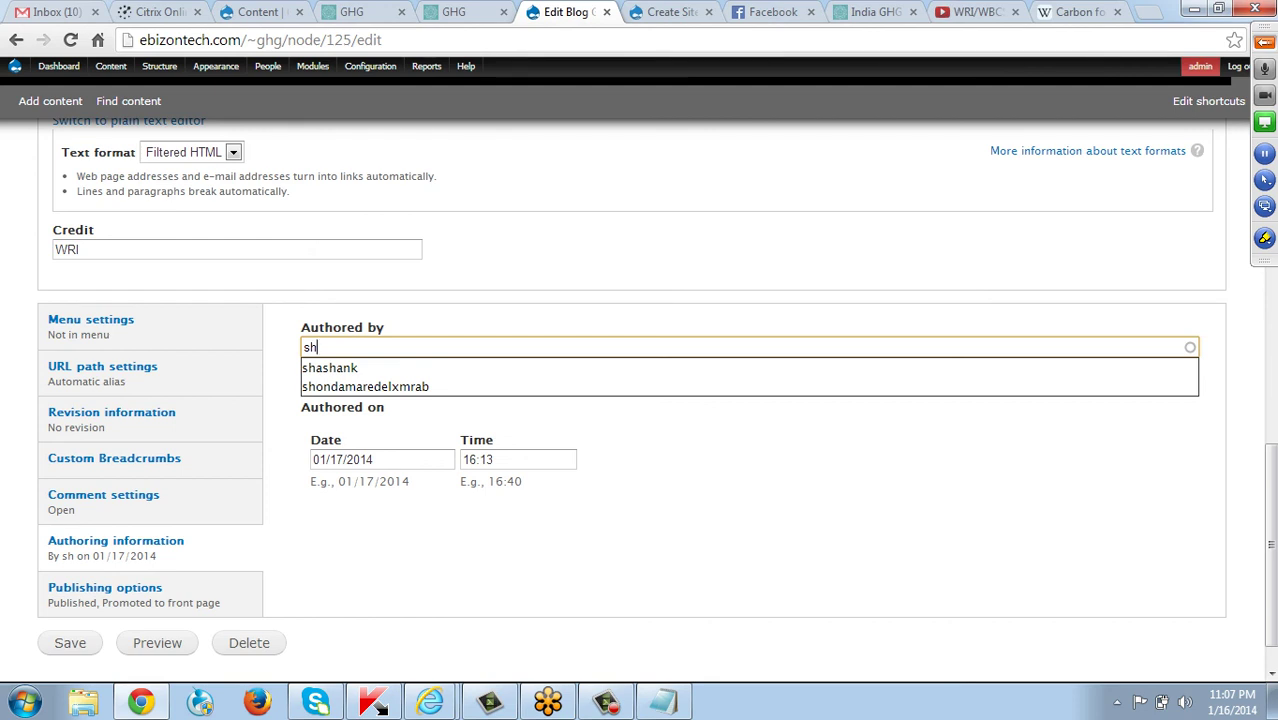
key("Down")
key("Return")
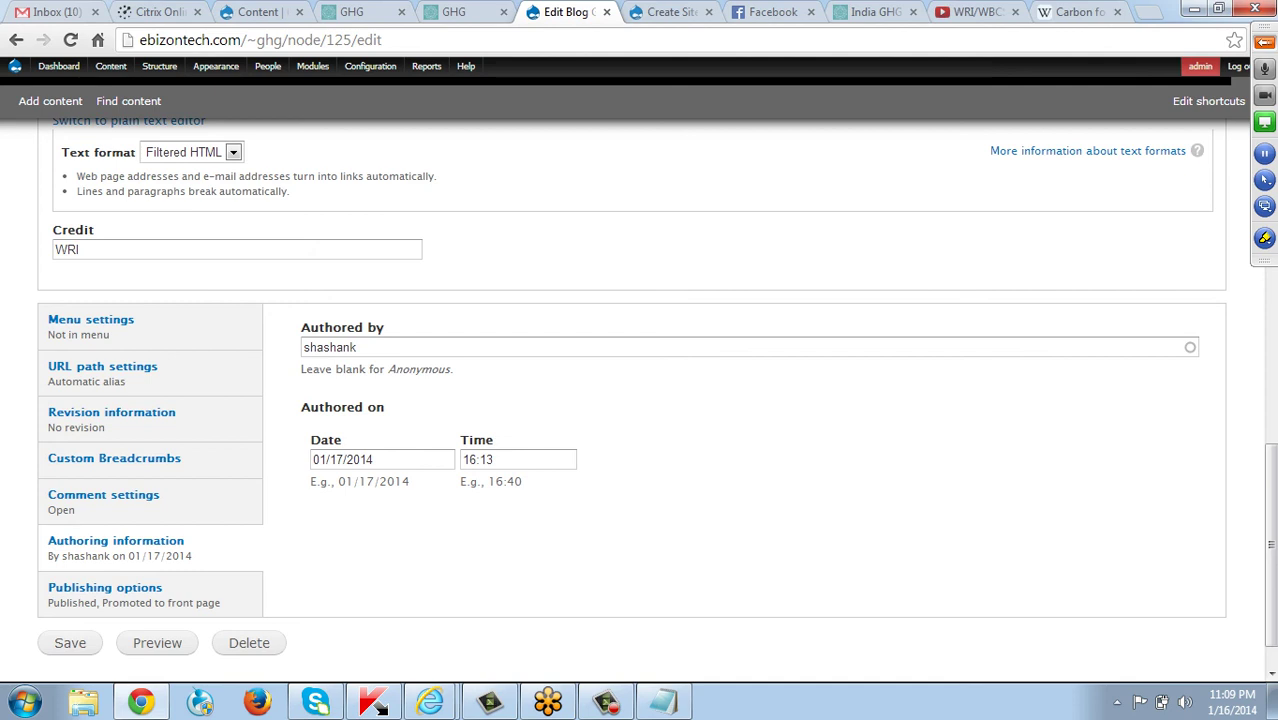
Review the comment settings, then save the GHG Emissions blog post.
scroll(640, 400, "down", 1)
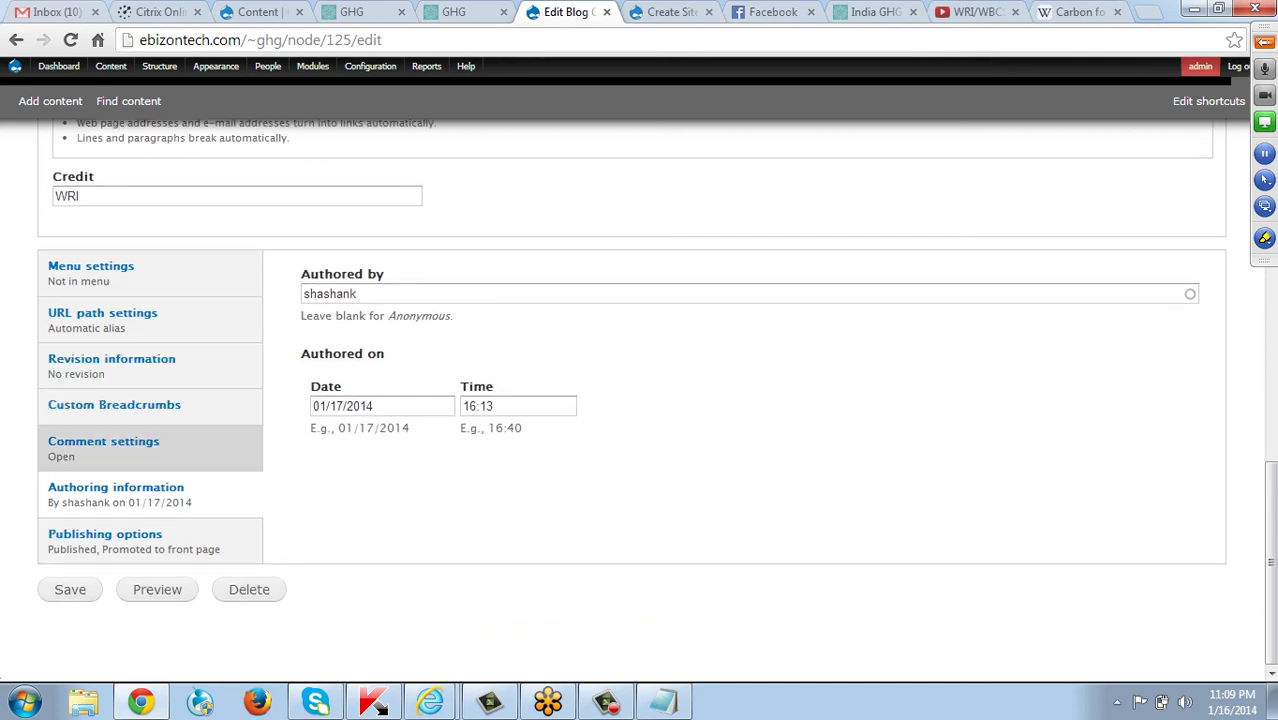
left_click(103, 445)
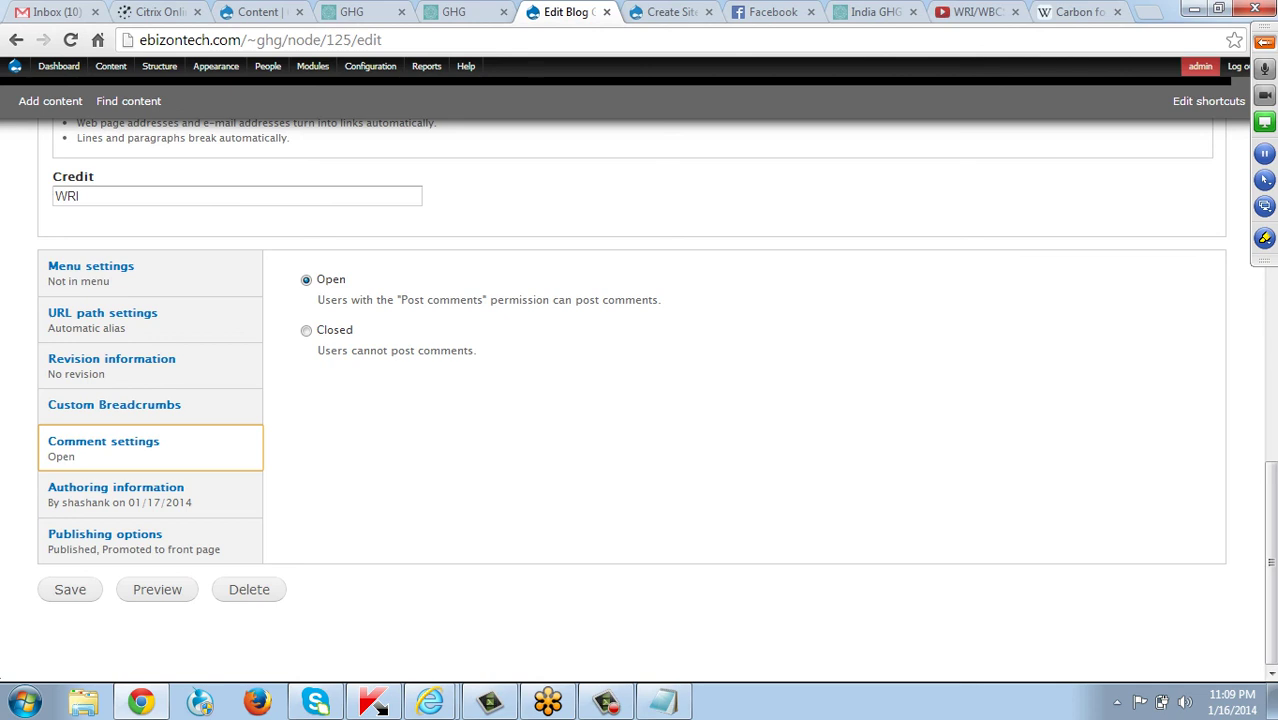
left_click(116, 488)
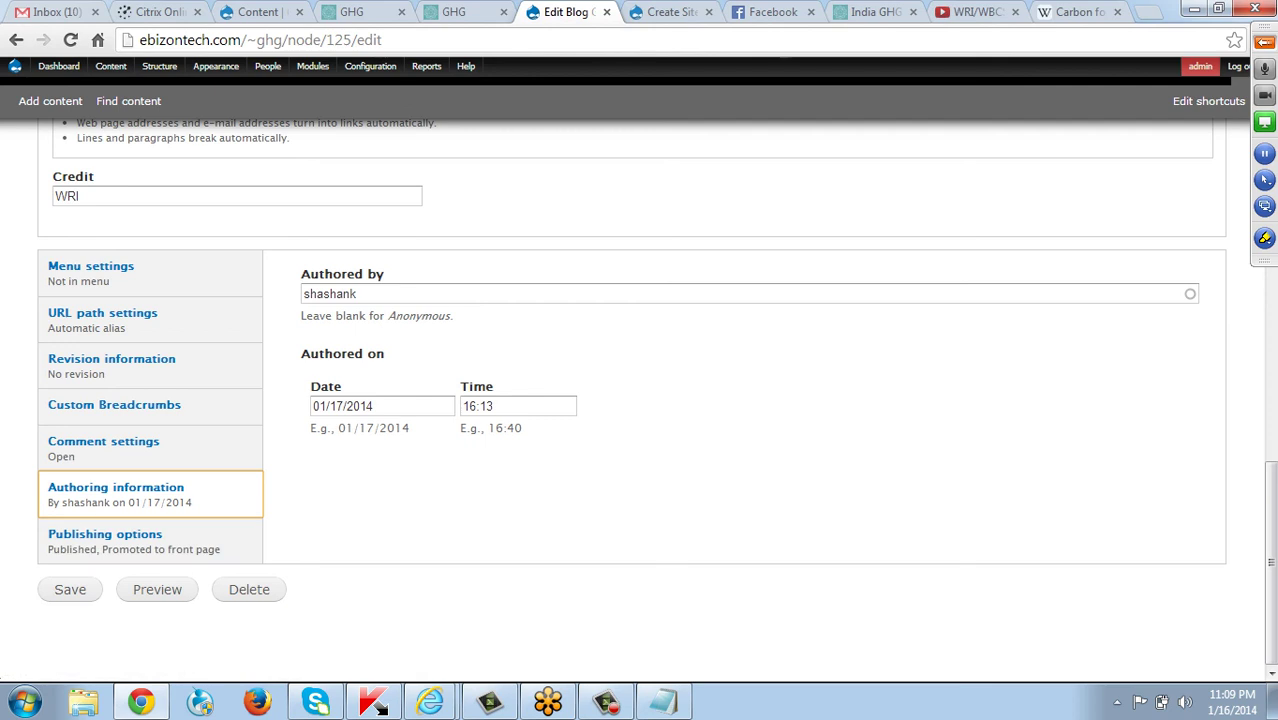
left_click(70, 589)
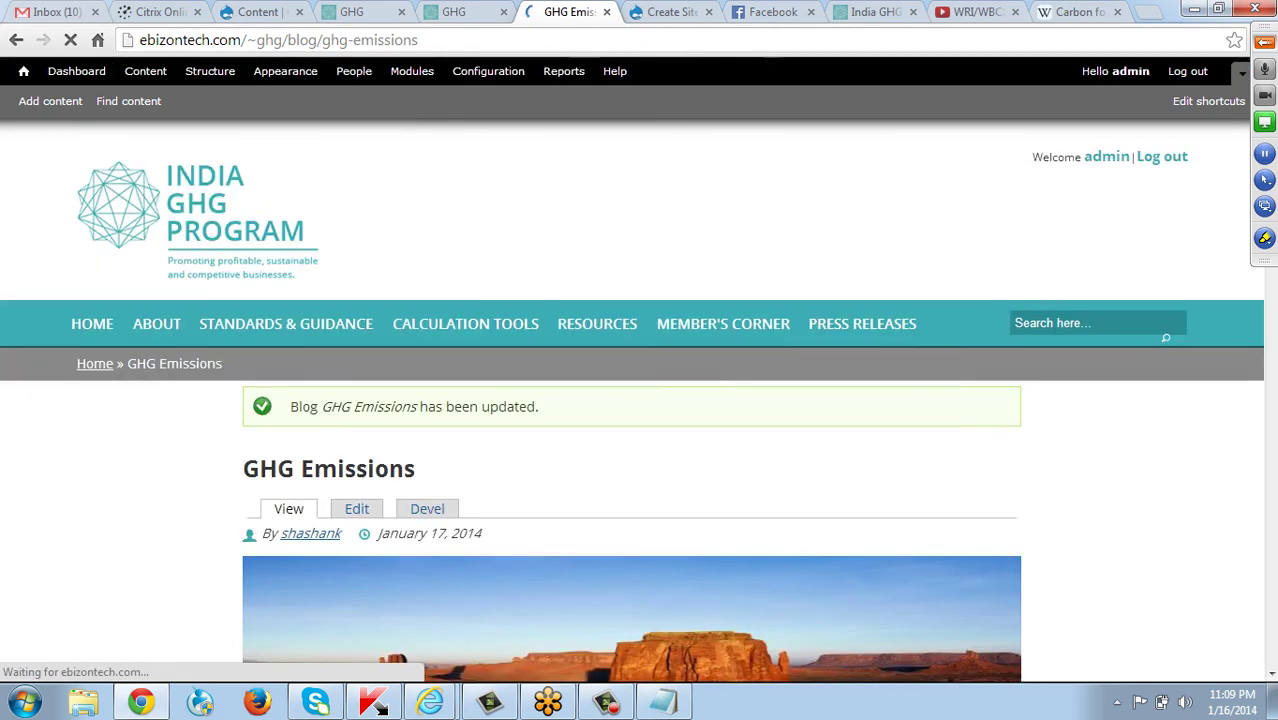
Check the updated post in Resources › Blog Posts, then view Case Studies/Best Practices.
scroll(640, 450, "down", 1)
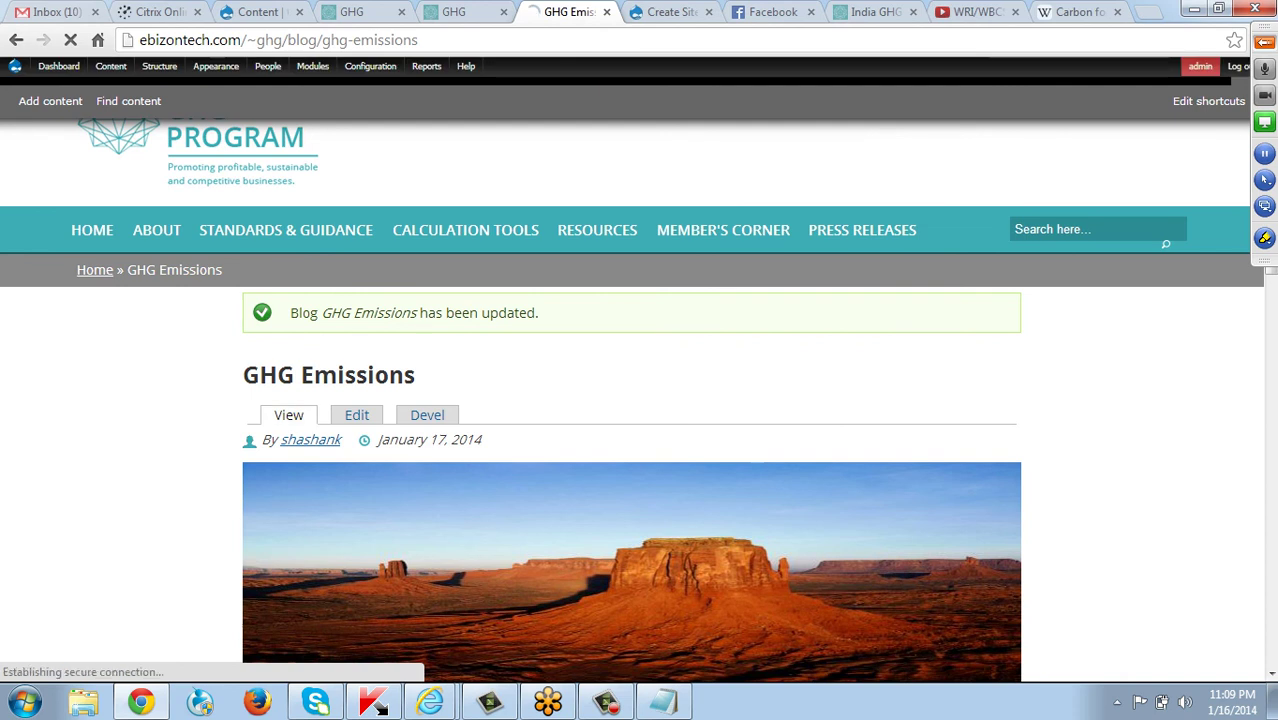
mouse_move(597, 230)
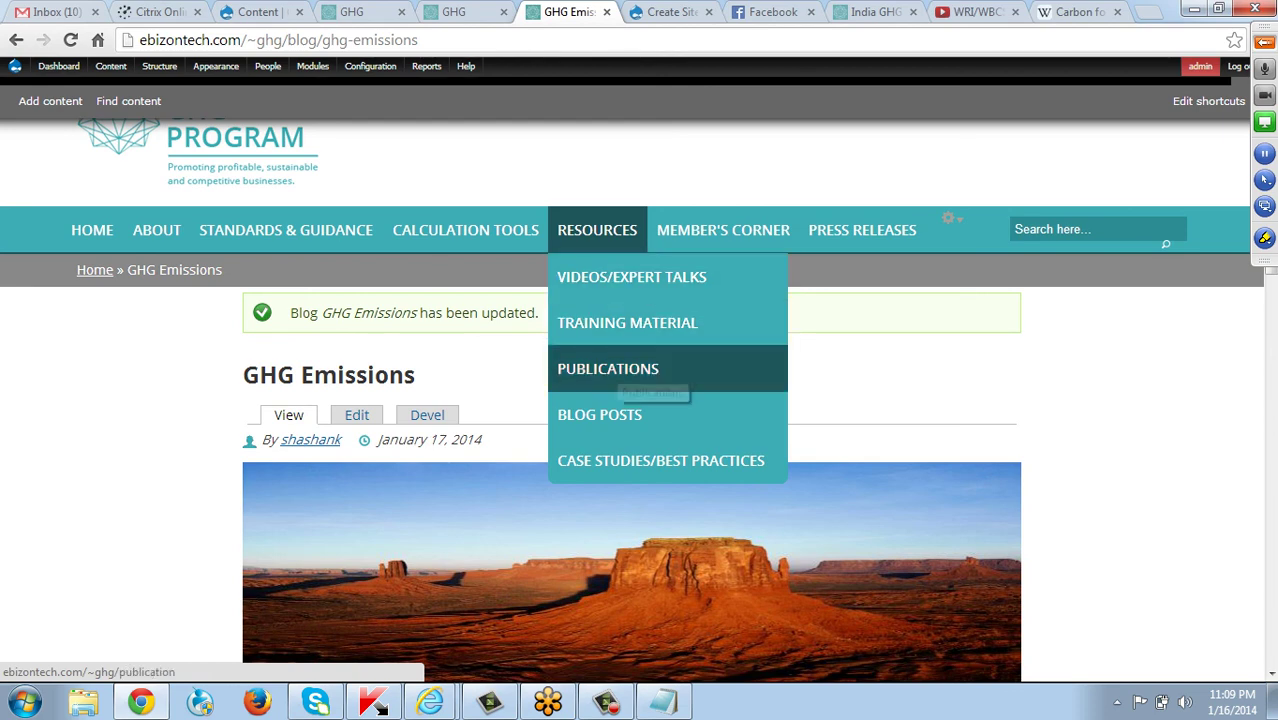
left_click(600, 414)
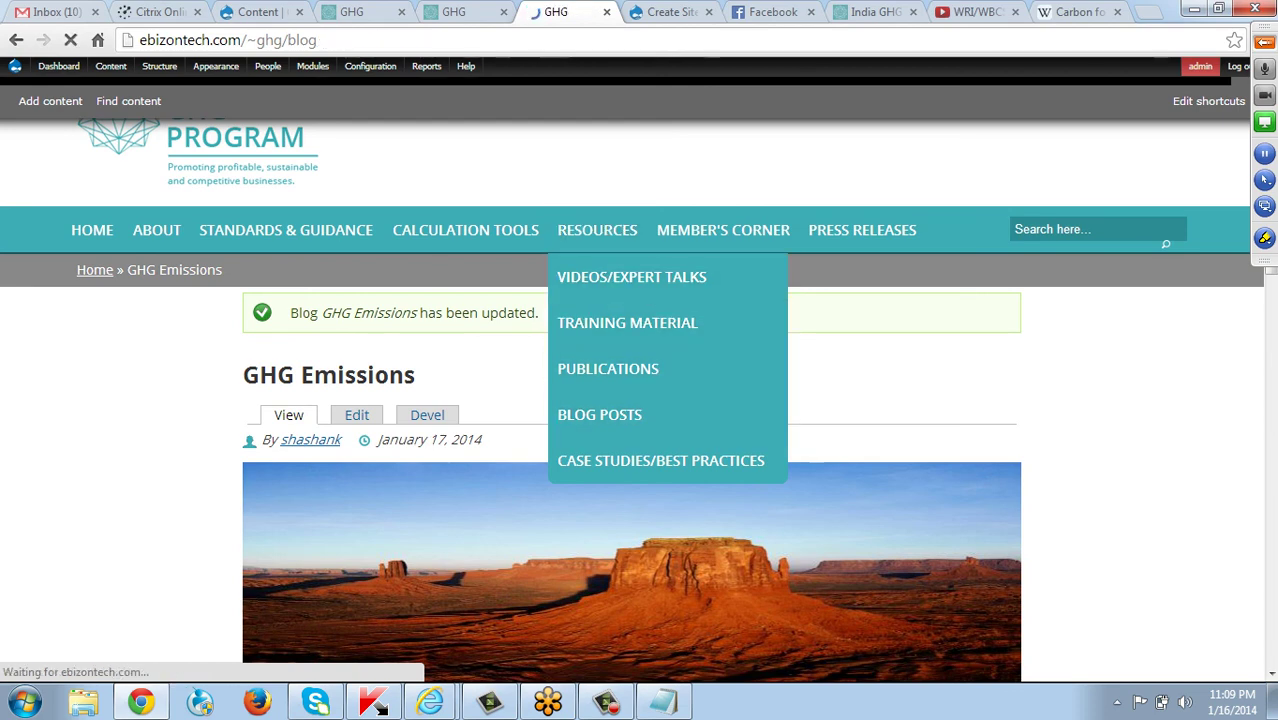
scroll(640, 400, "down", 3)
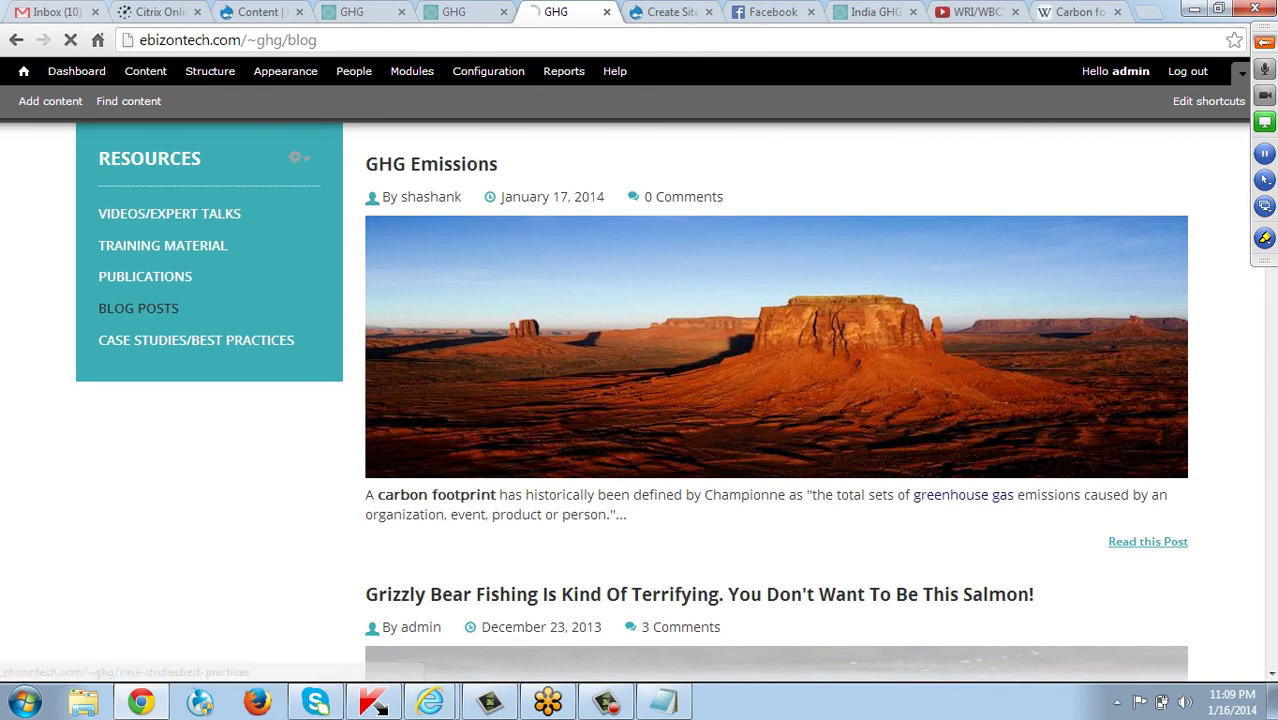
left_click(196, 340)
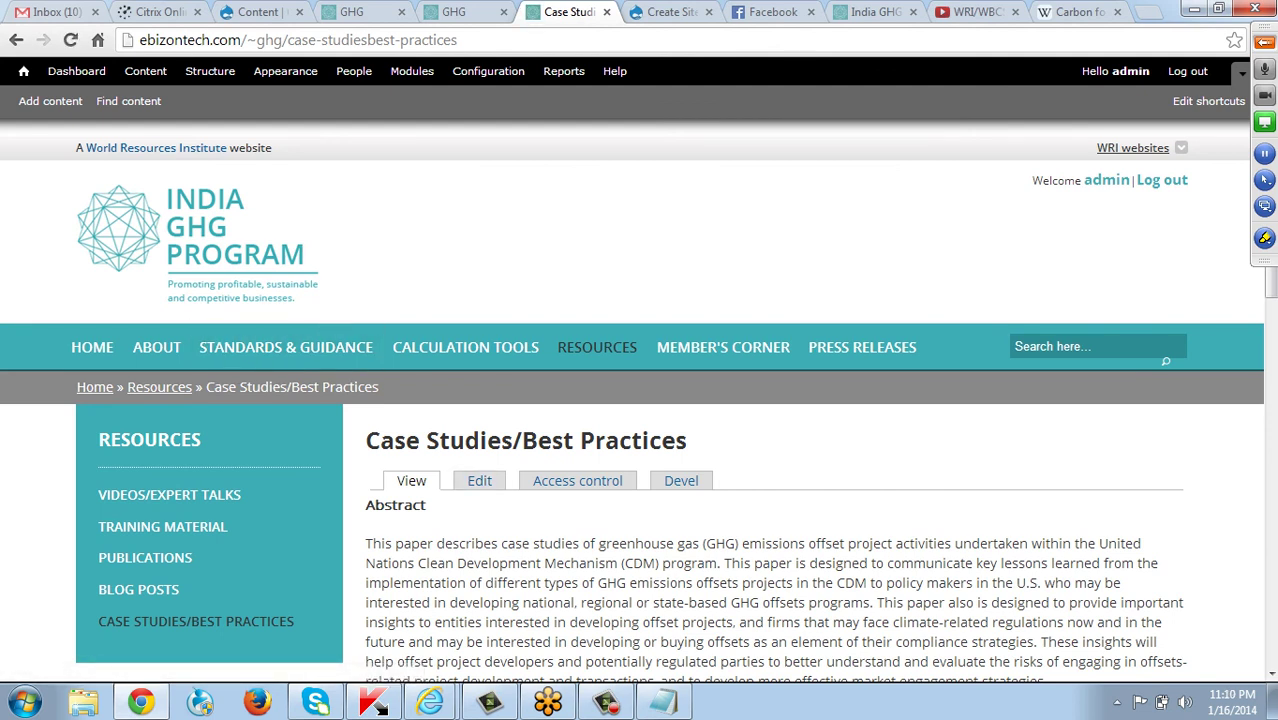
Browse the Member's Corner section and its Why Join The Program page.
mouse_move(750, 368)
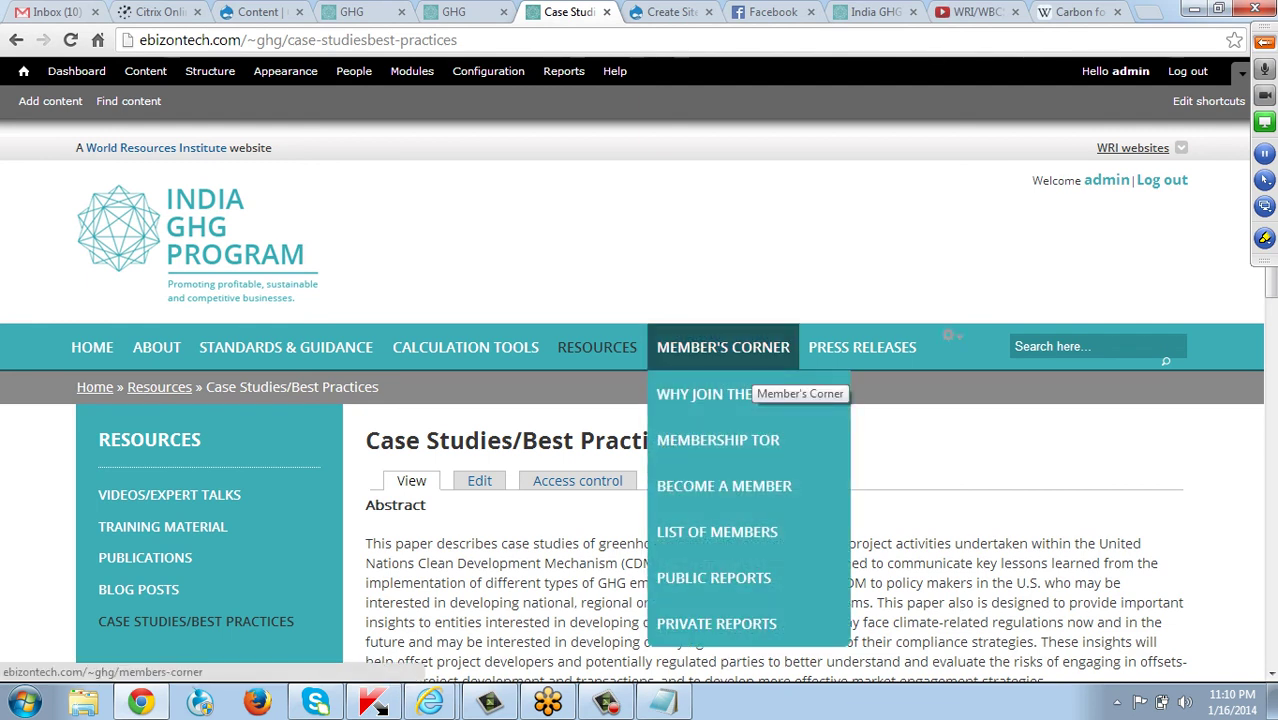
left_click(752, 358)
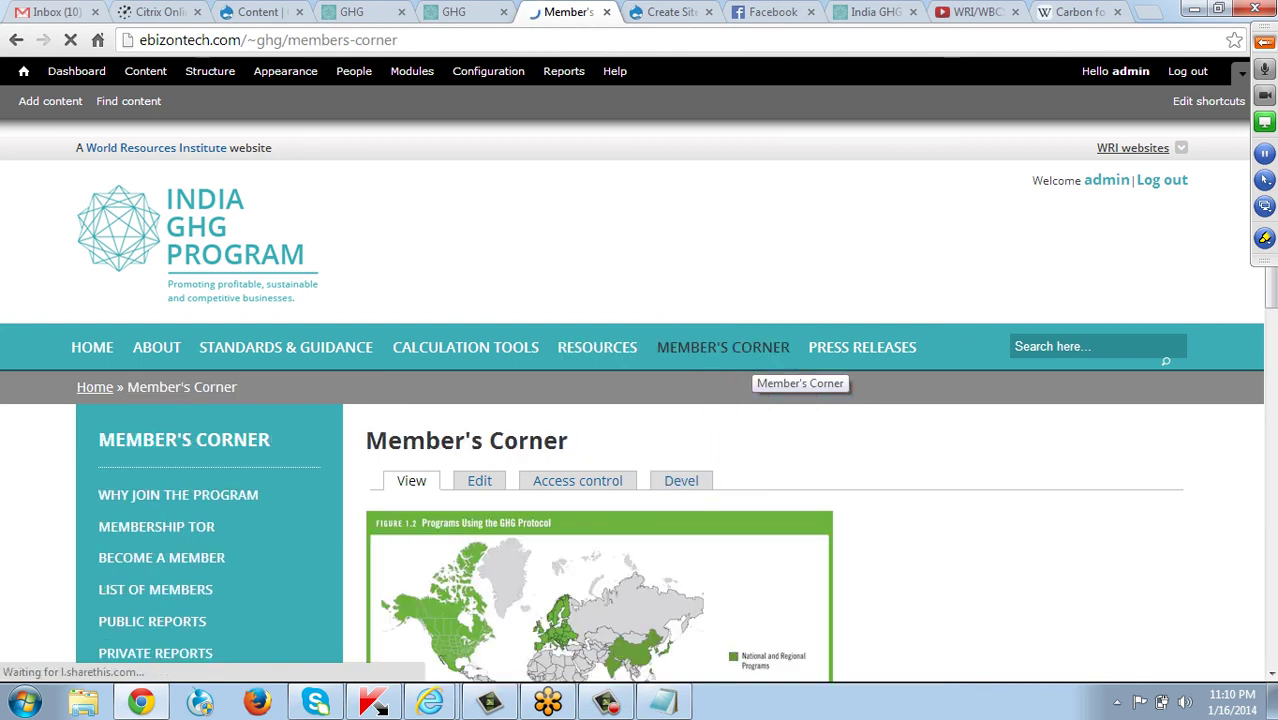
left_click(222, 500)
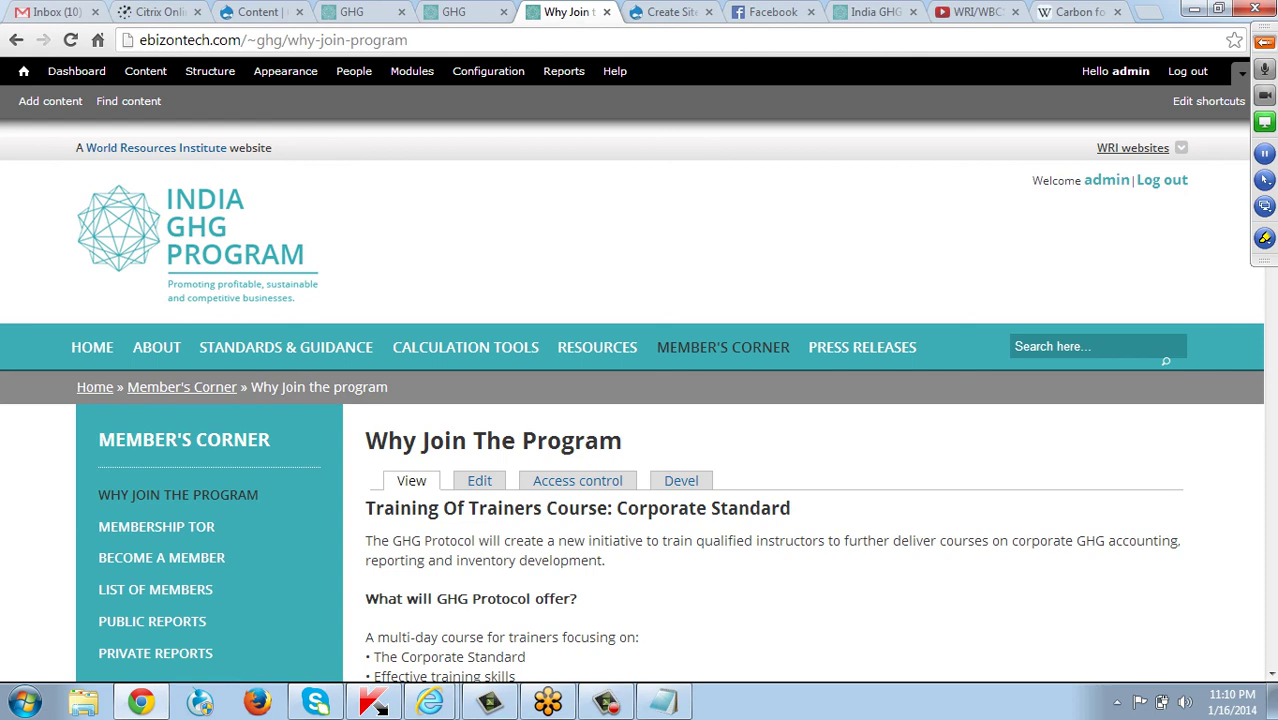
Browse Press Releases: the news listing, Press Releases, Media Coverage and Events & Trainings pages.
scroll(640, 400, "down", 1)
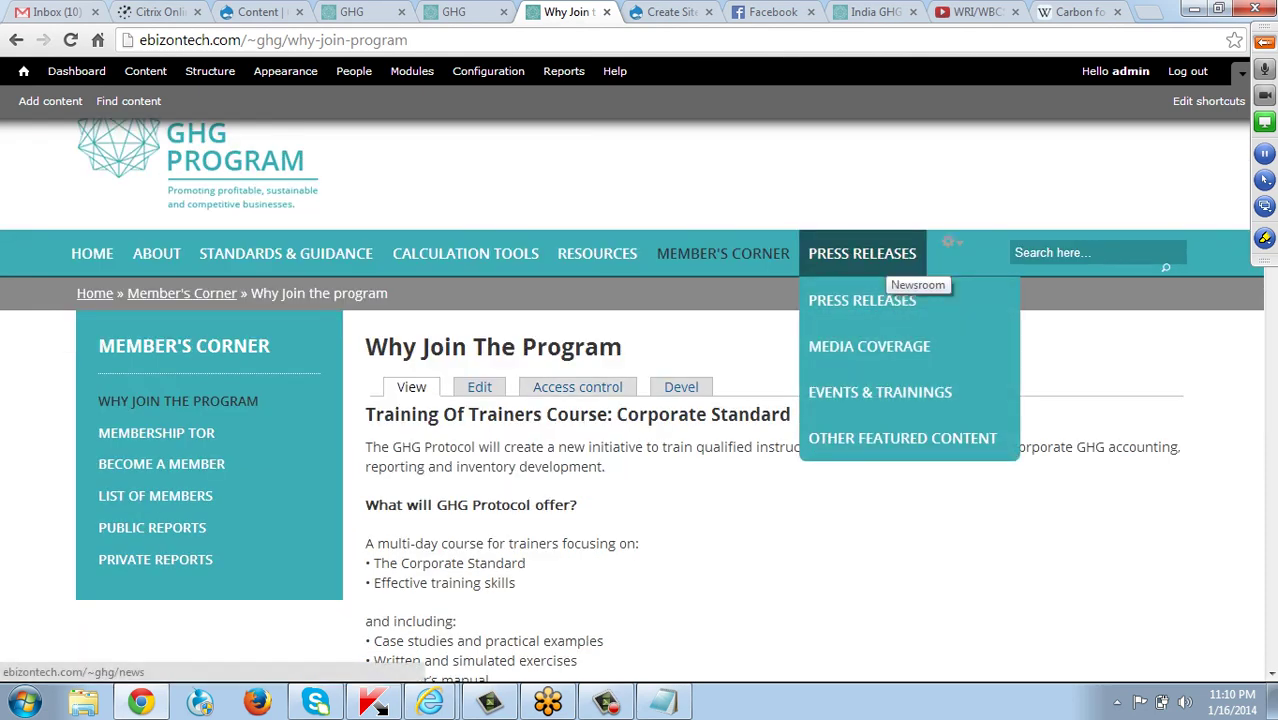
left_click(892, 262)
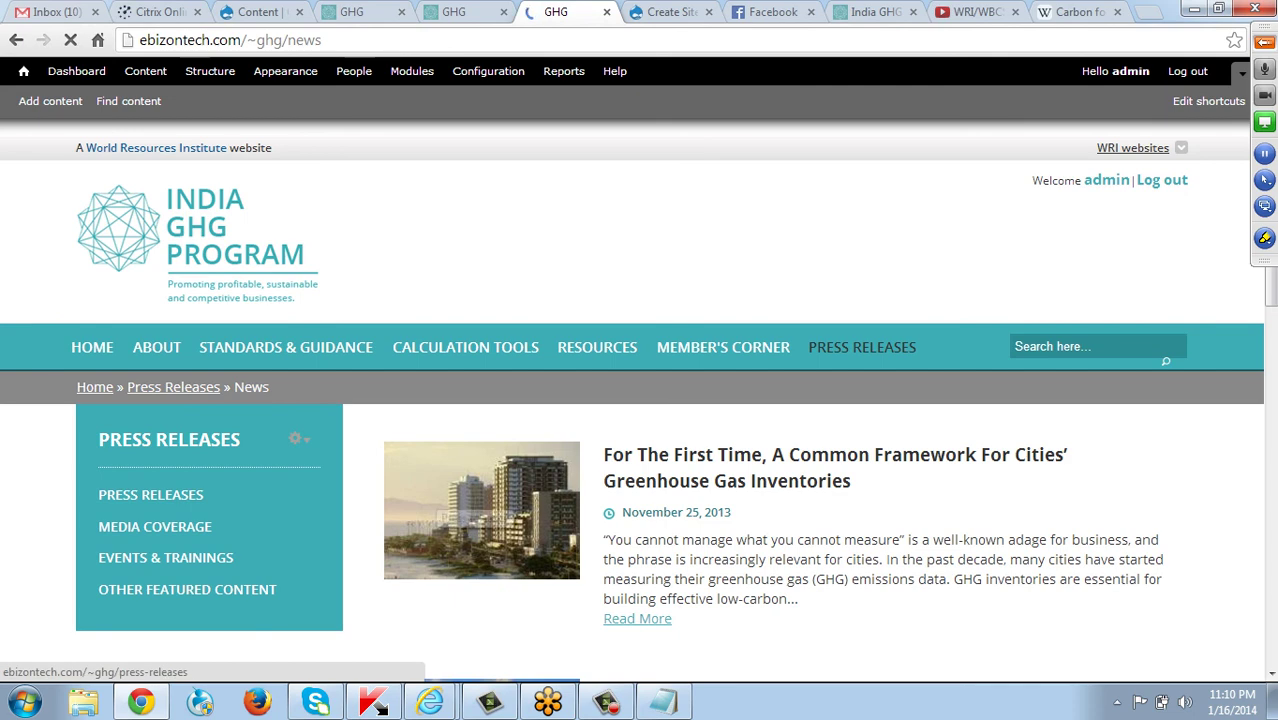
scroll(1170, 434, "down", 3)
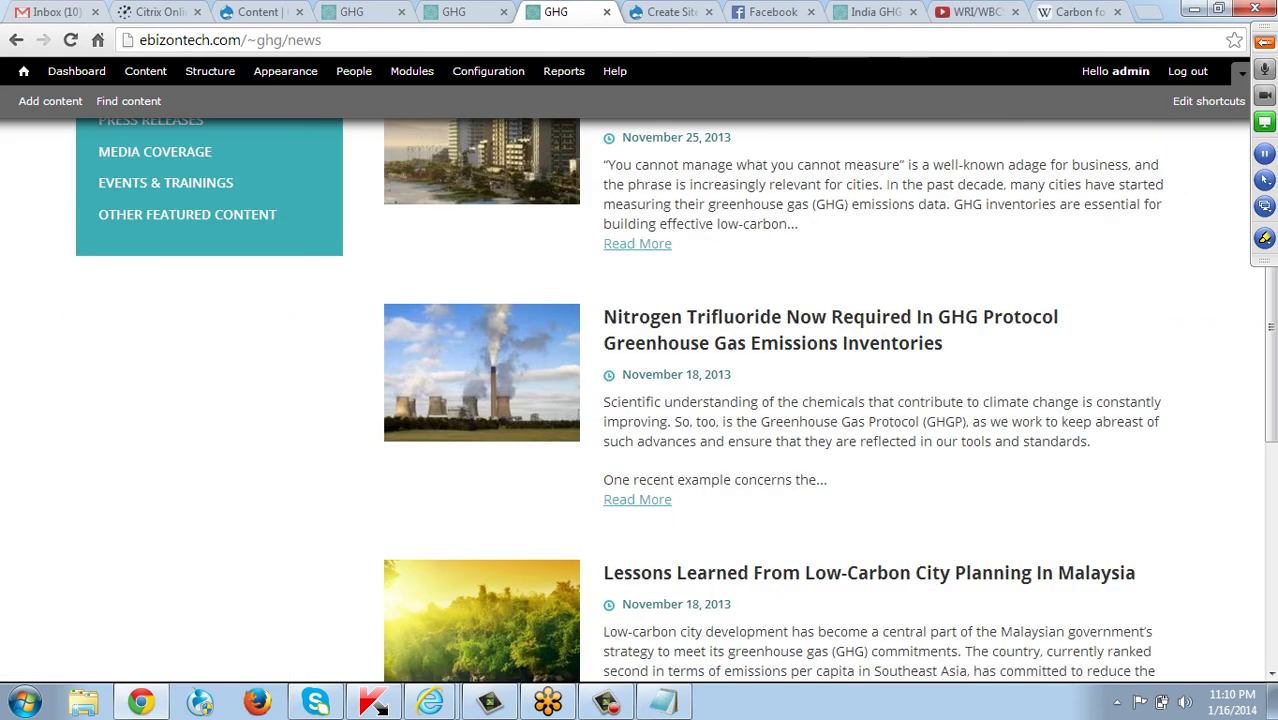
scroll(640, 400, "up", 3)
scroll(640, 400, "down", 4)
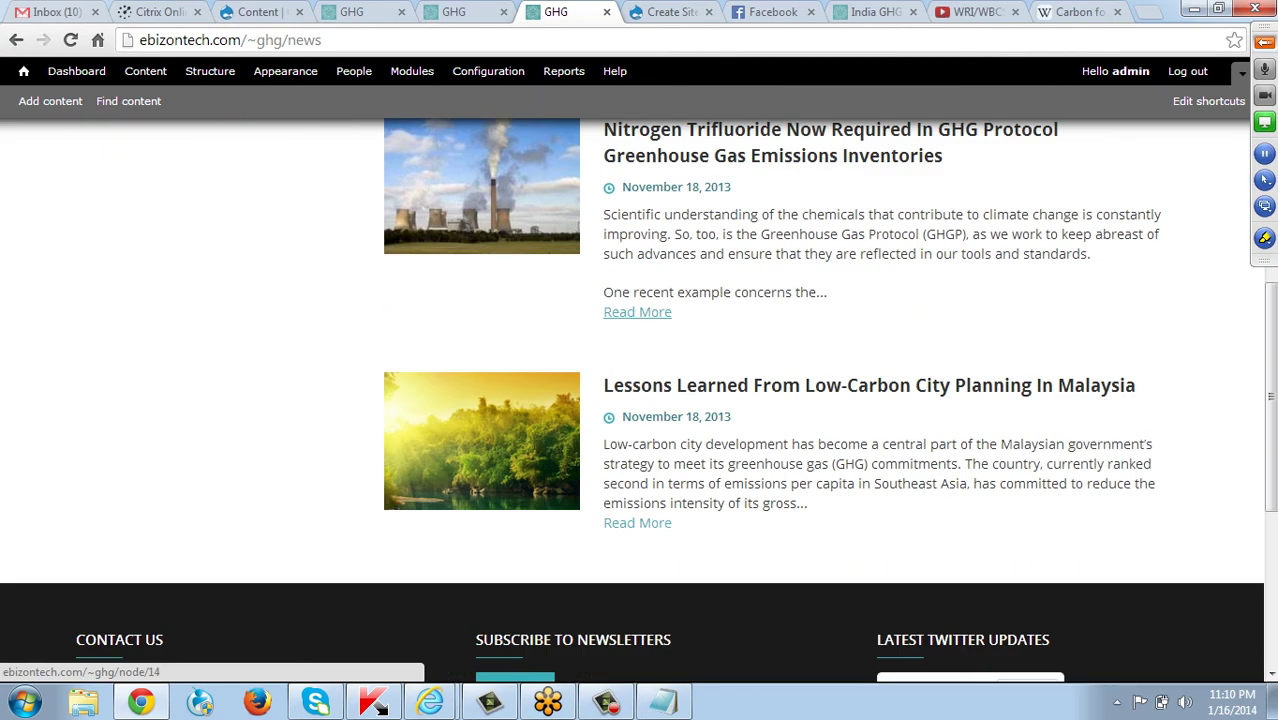
scroll(700, 390, "up", 3)
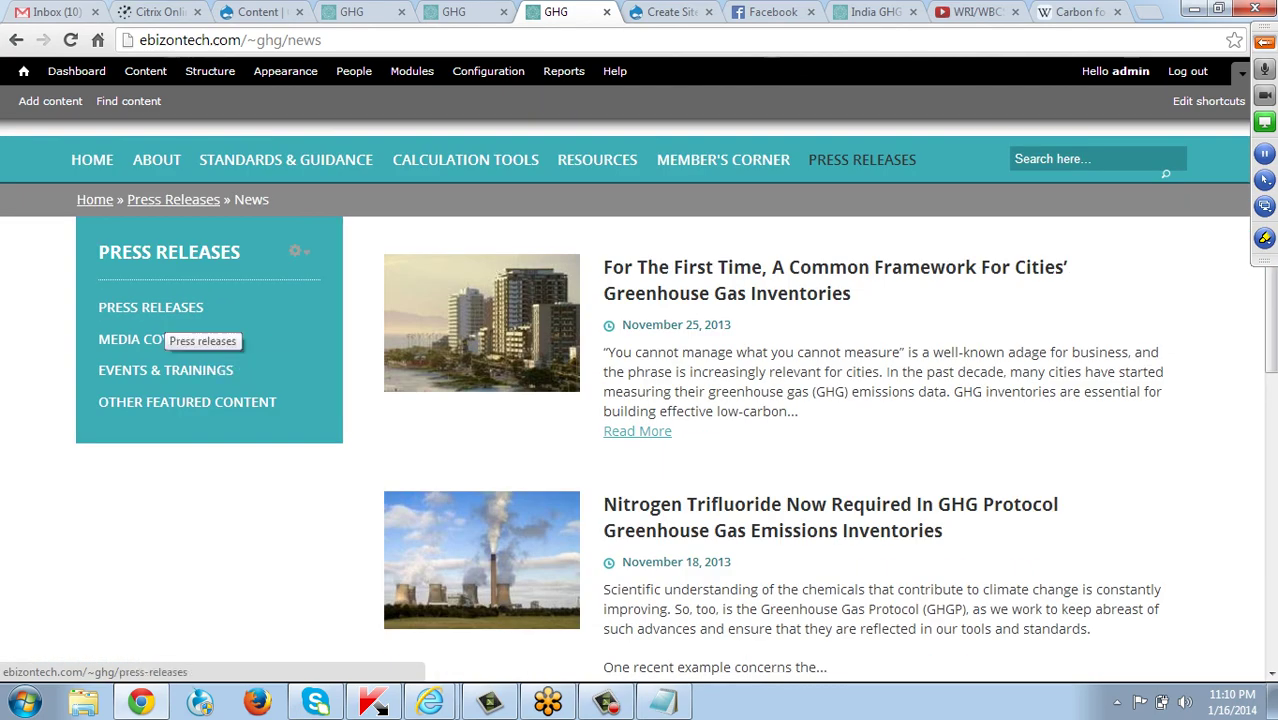
left_click(158, 310)
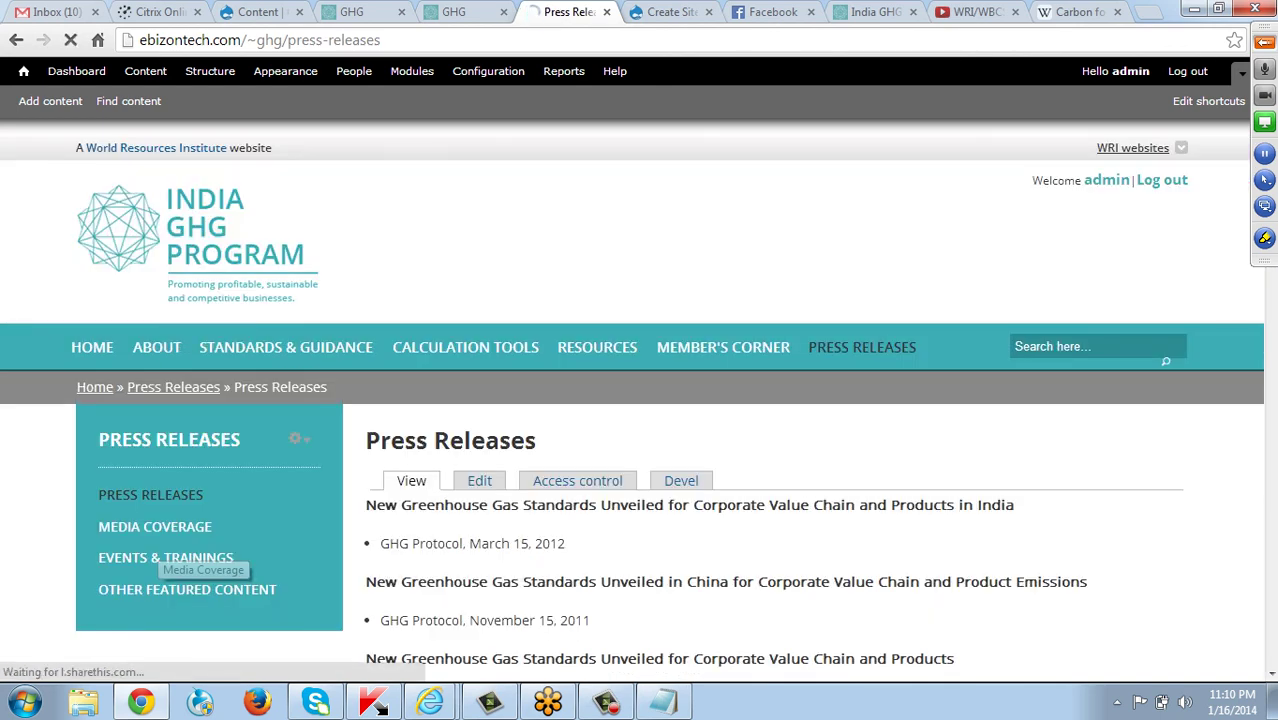
left_click(155, 526)
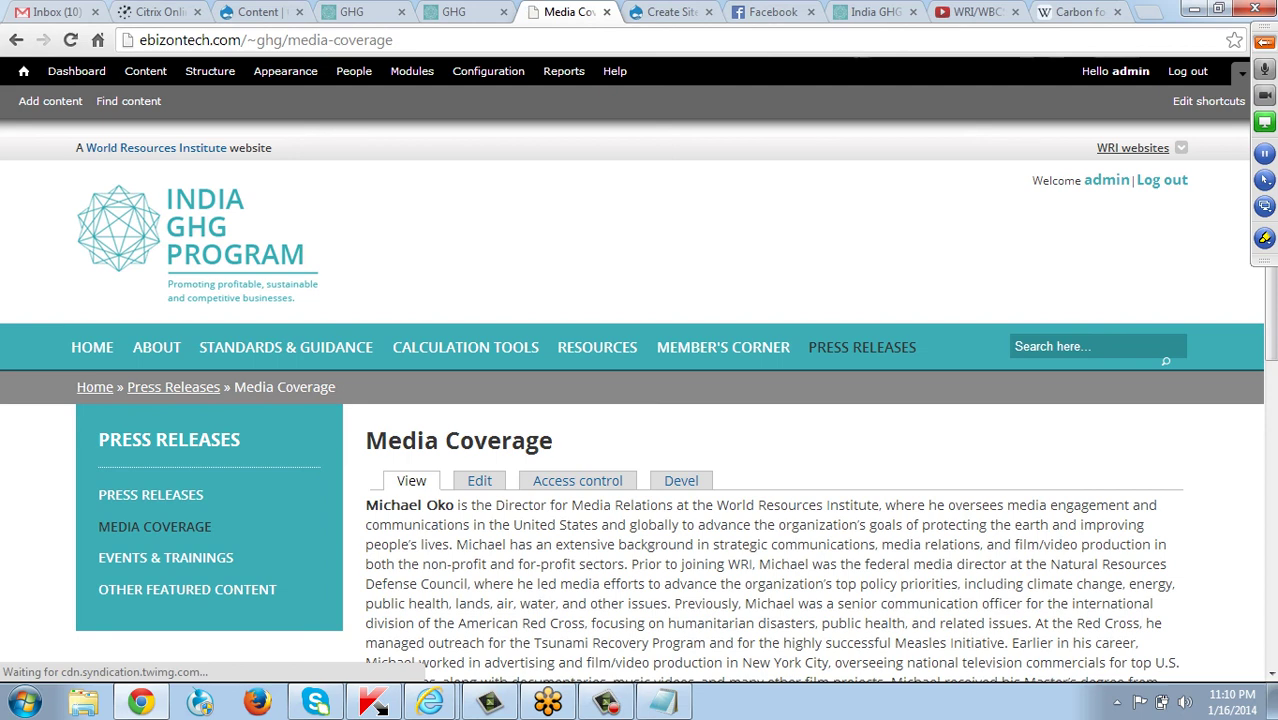
scroll(640, 400, "down", 1)
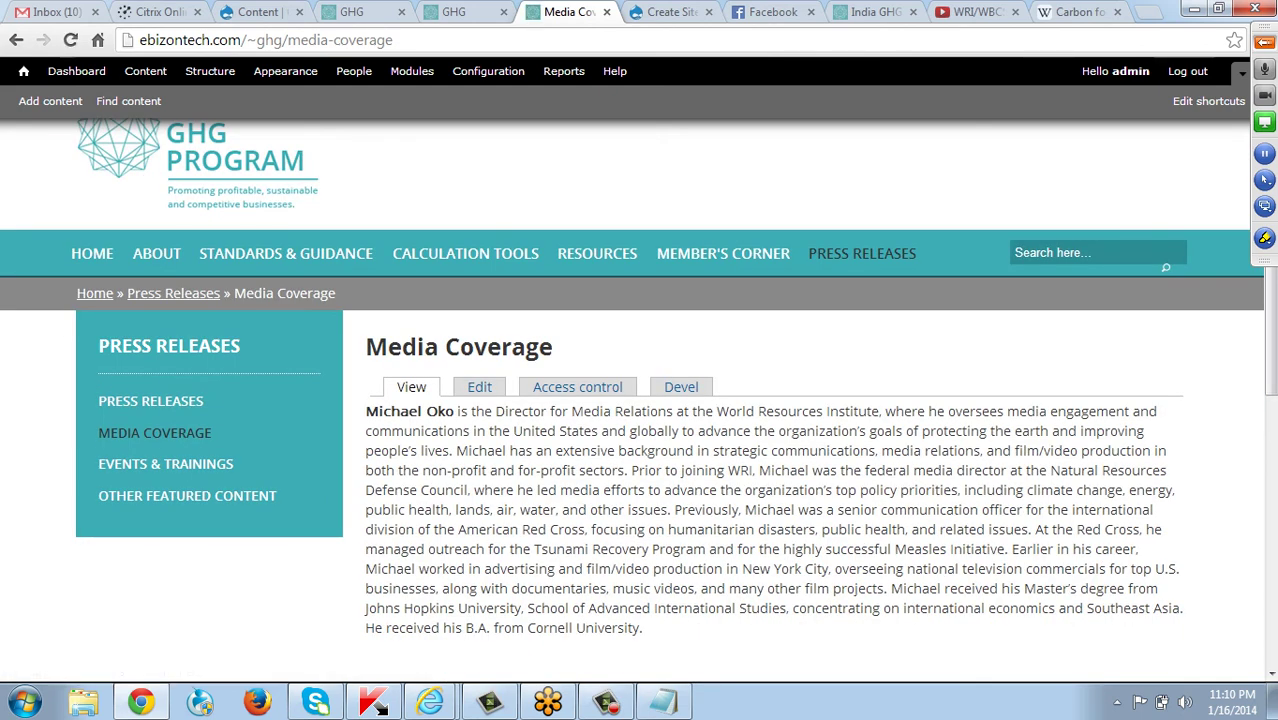
left_click(165, 464)
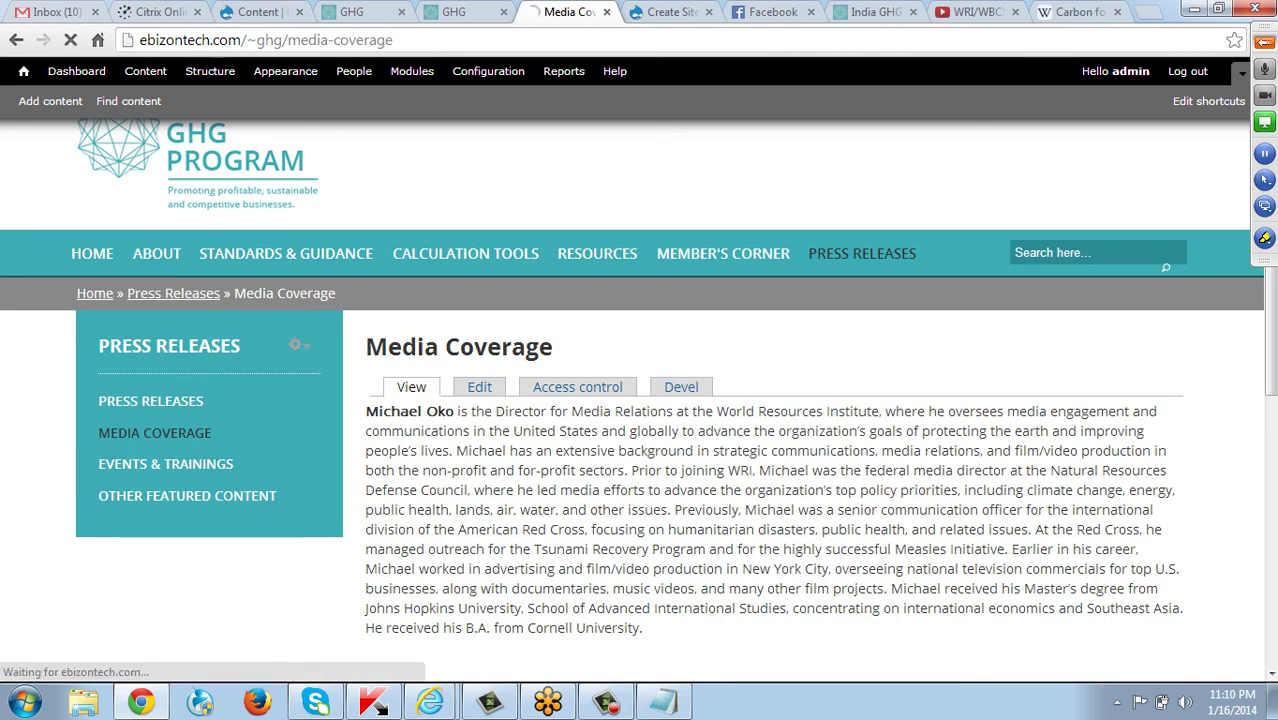